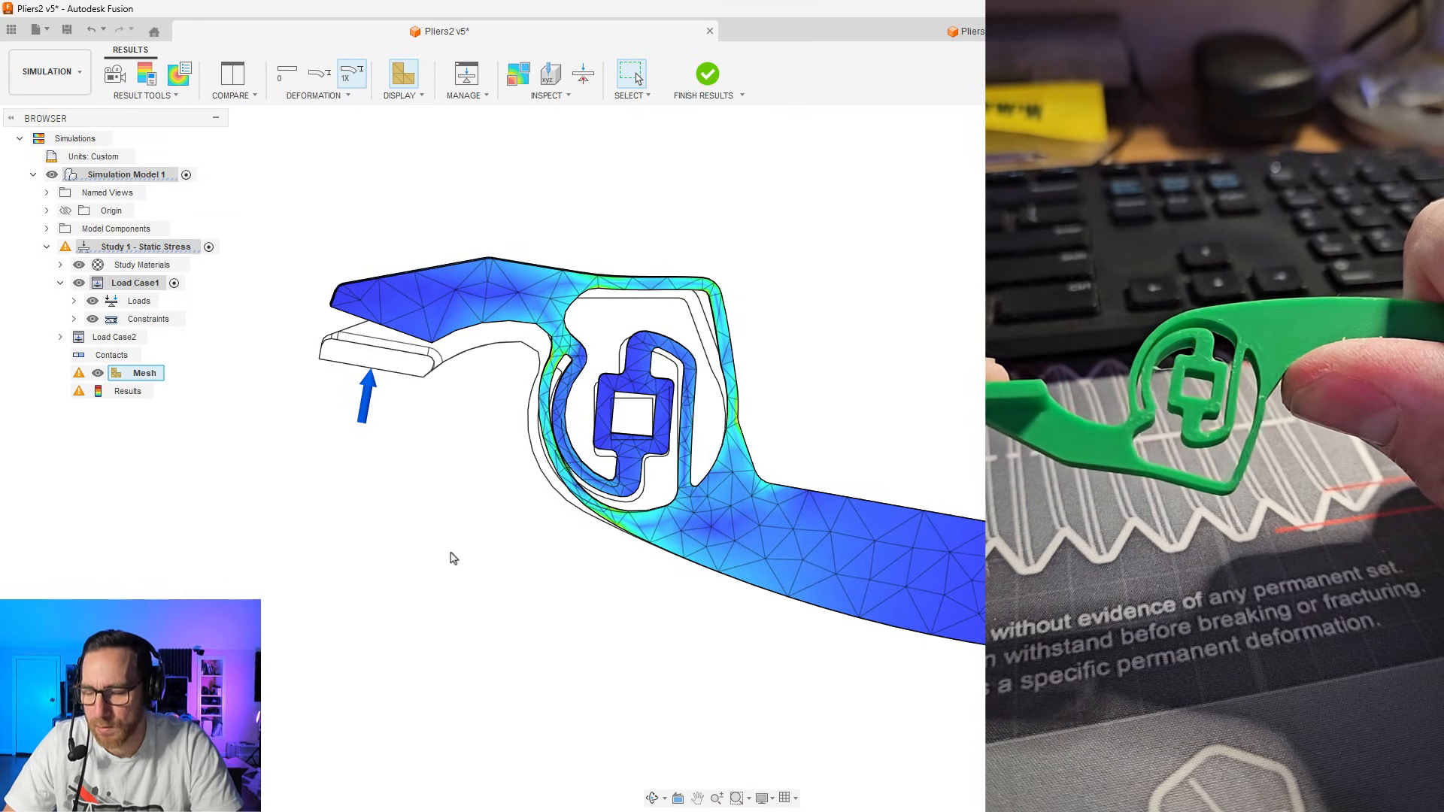
Hide Body1 in the Pliers Patreon design to view the lower jaw half alone, and return to the Pliers2 simulation
{"action": "key", "text": "ctrl+Tab"}
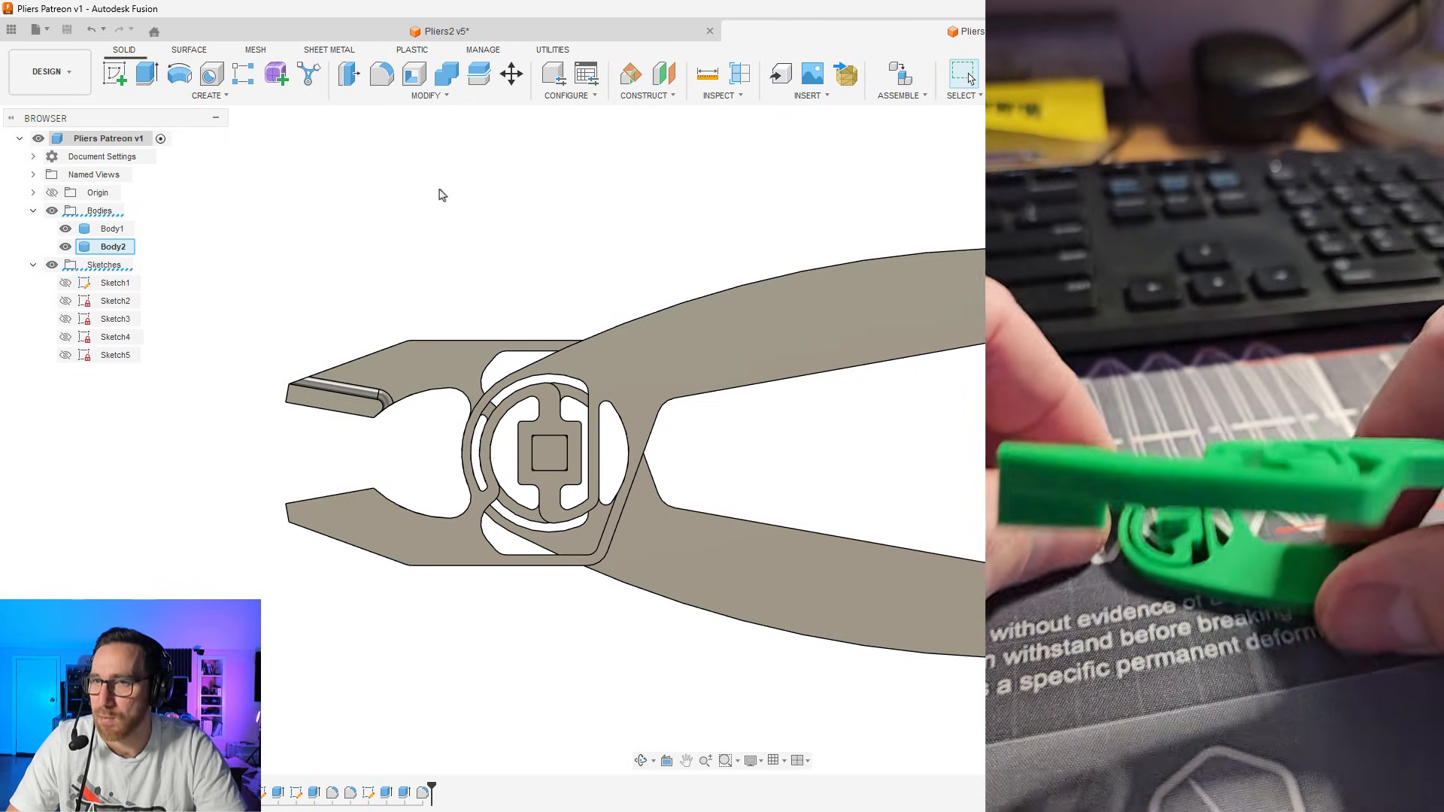
{"action": "left_click", "coordinate": [65, 229]}
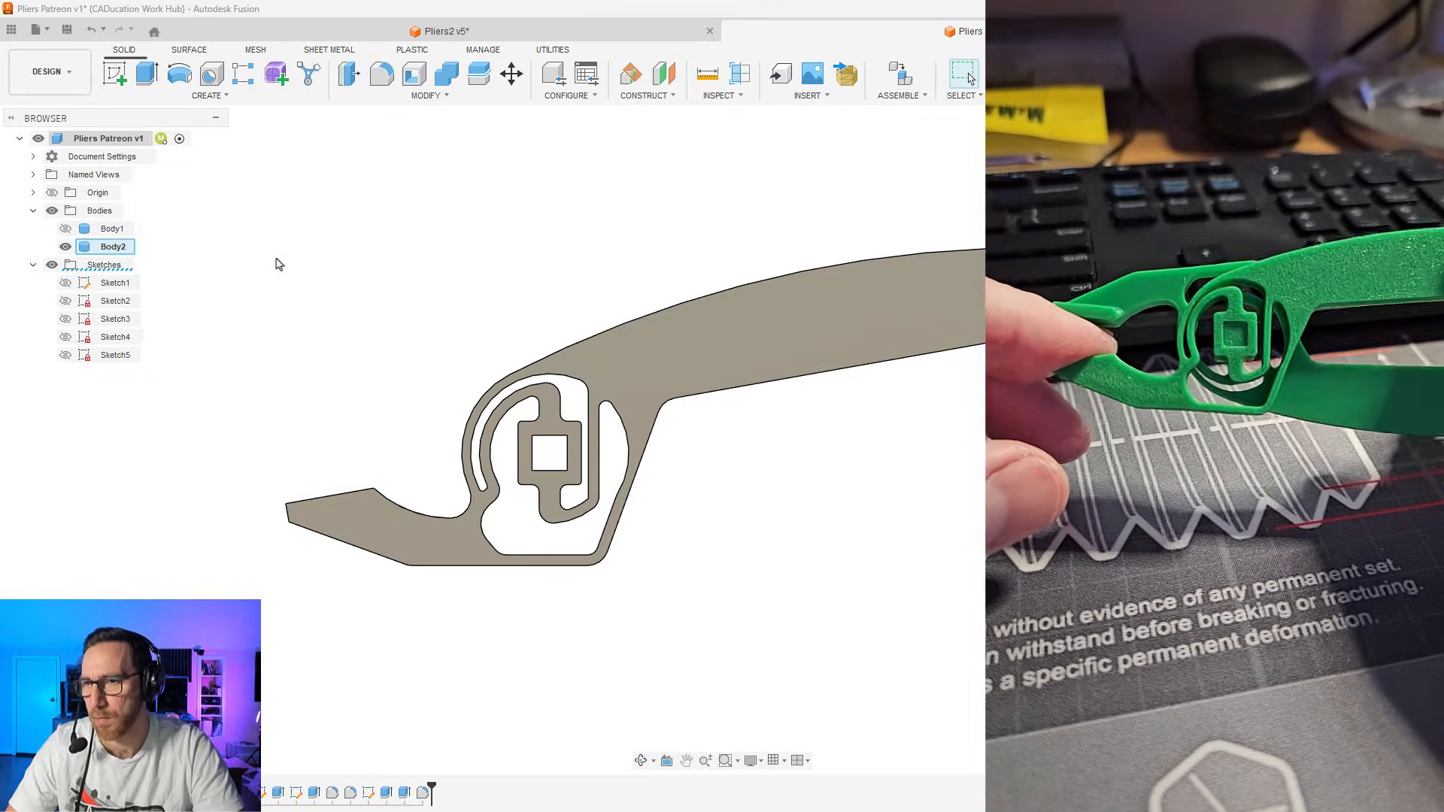
{"action": "left_click", "coordinate": [417, 31]}
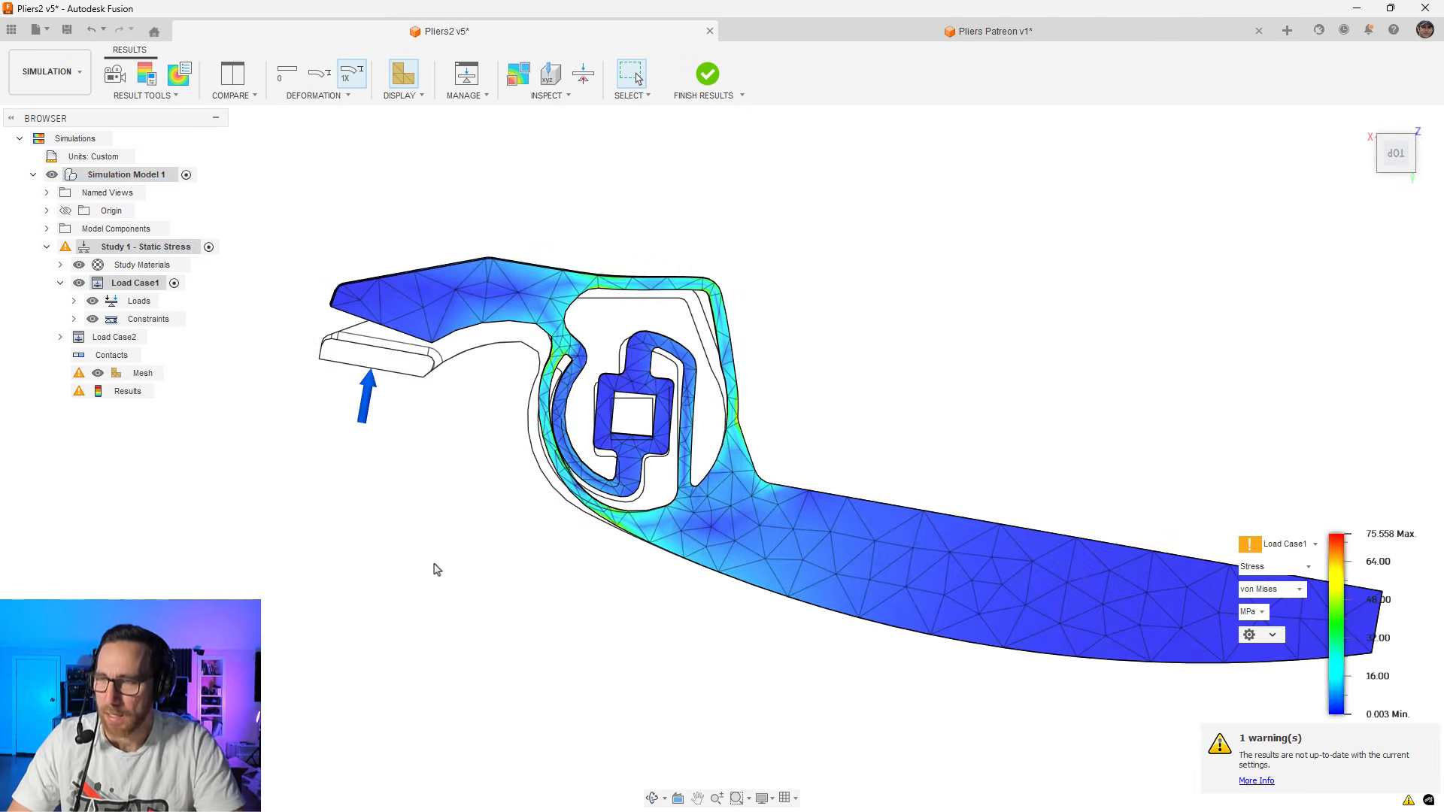
Display the Load Case2 stress results and play the two-way deformation animation to view the flexing around the square hub
{"action": "scroll", "coordinate": [413, 557], "scroll_direction": "down", "scroll_amount": 1}
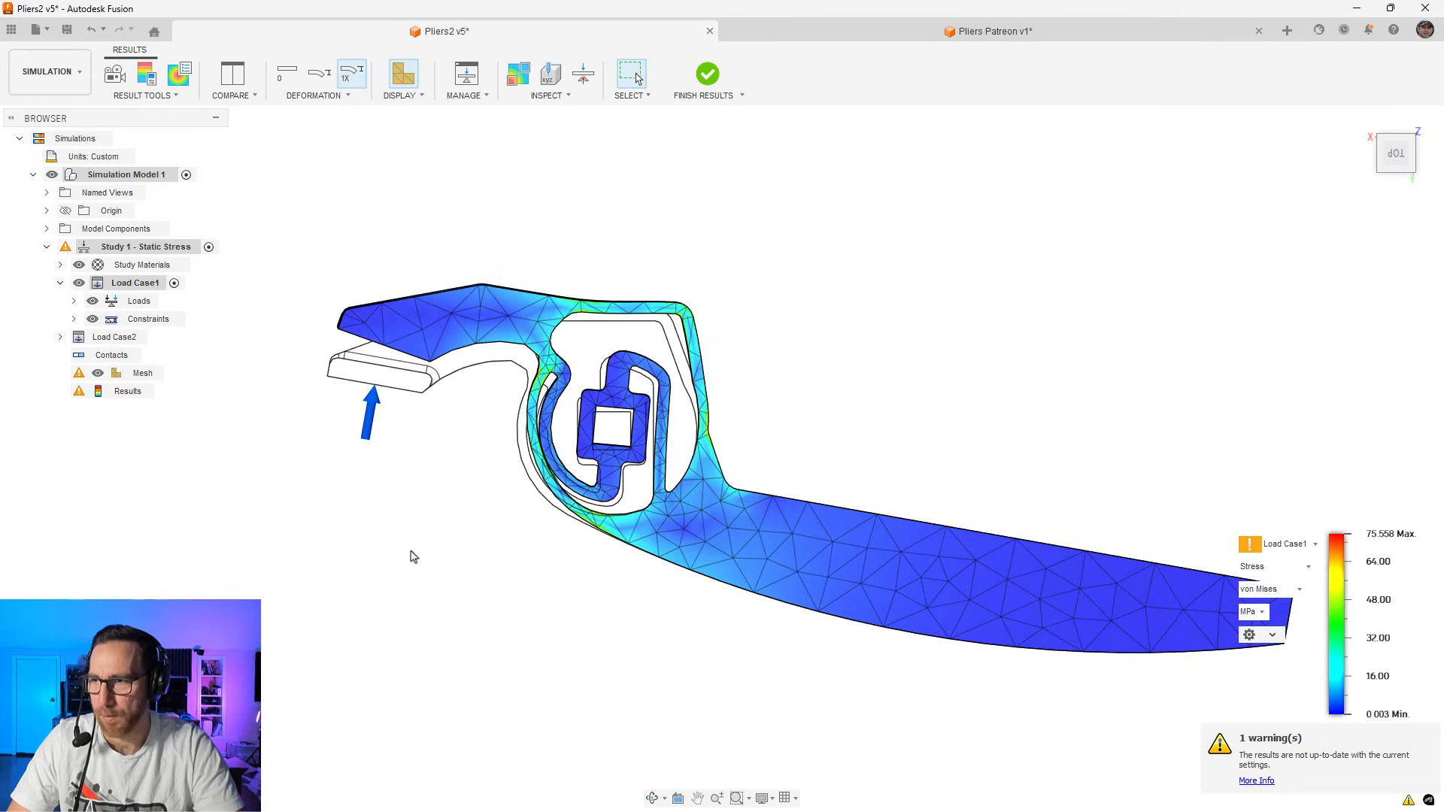
{"action": "left_click", "coordinate": [1287, 543]}
{"action": "left_click", "coordinate": [1300, 589]}
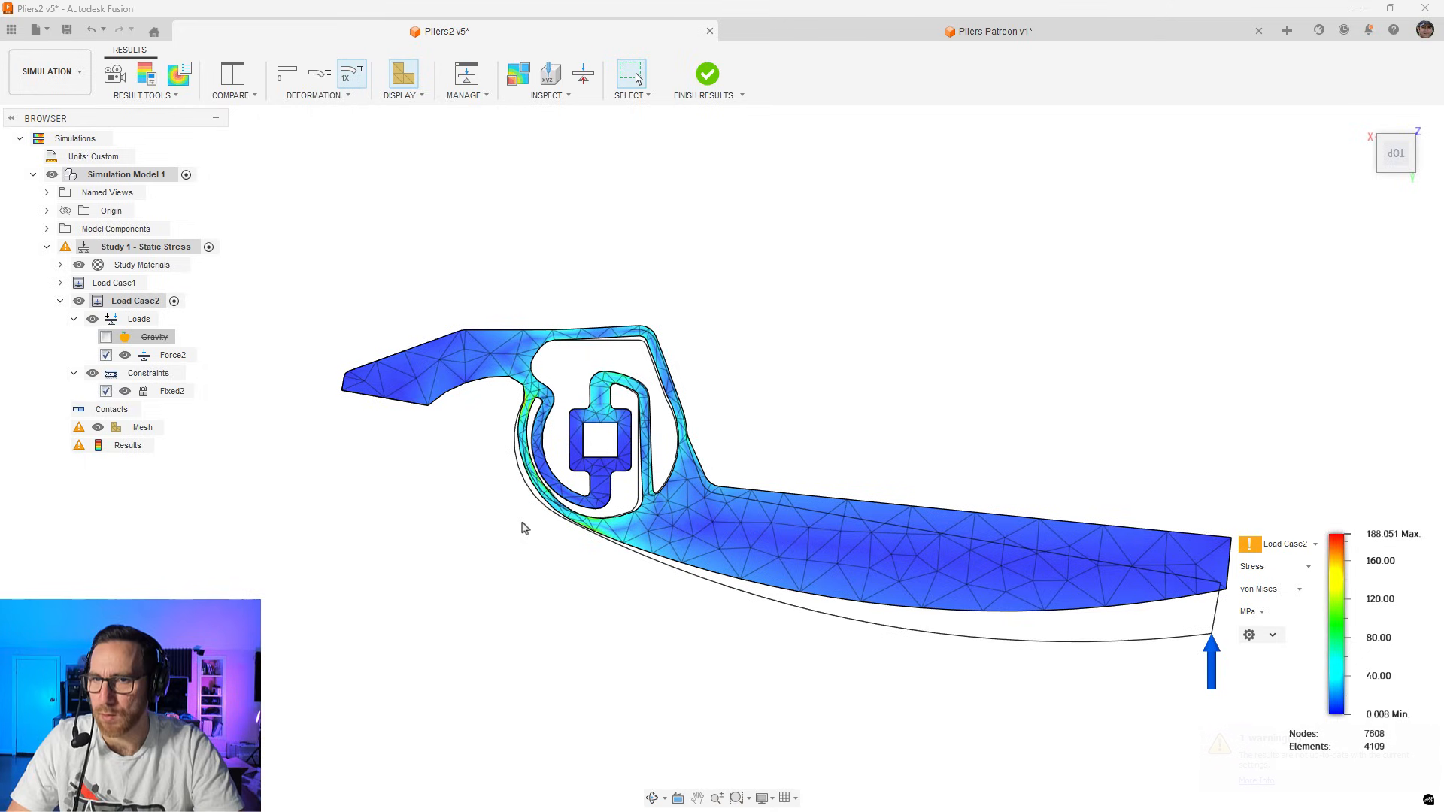
{"action": "left_click", "coordinate": [114, 73]}
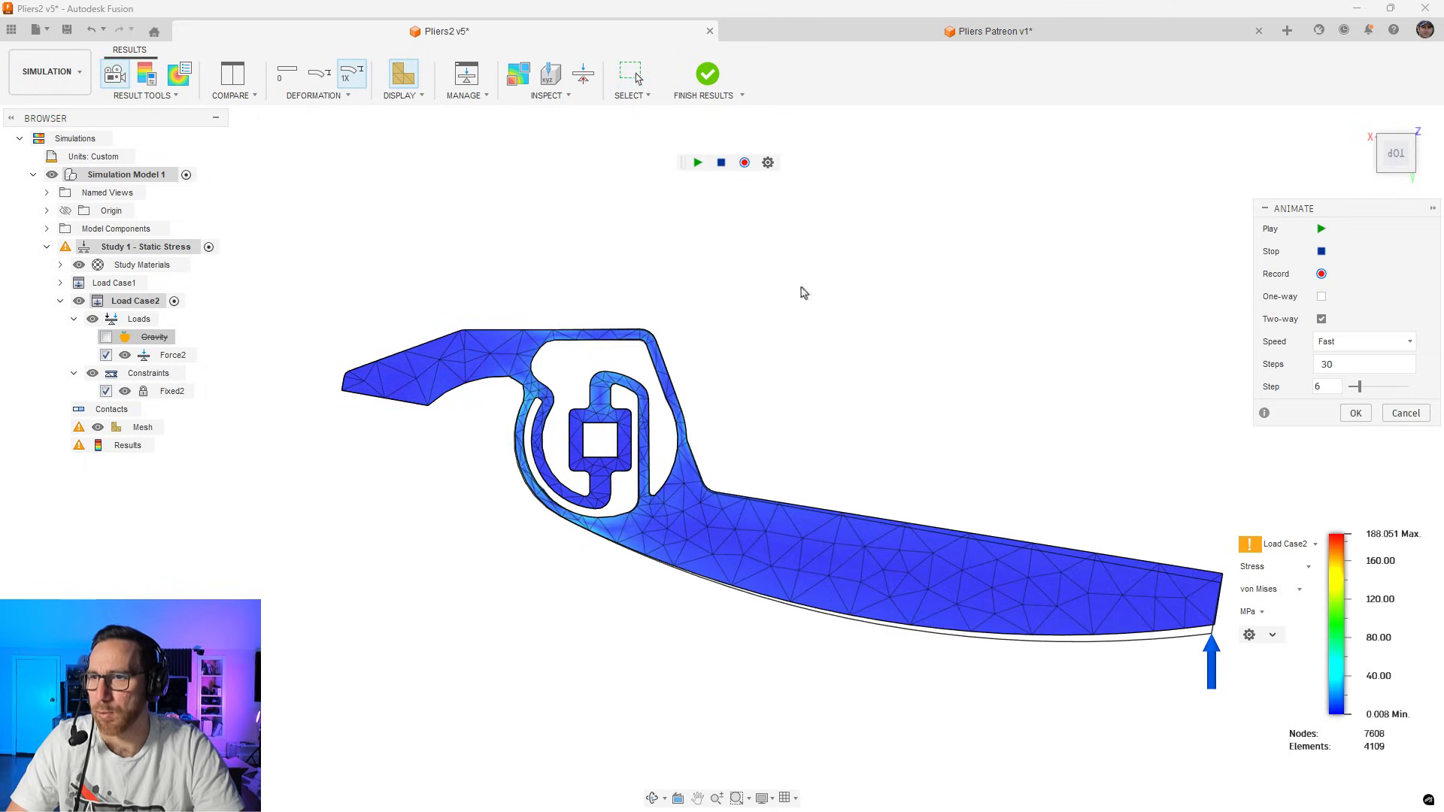
{"action": "left_click", "coordinate": [1321, 228]}
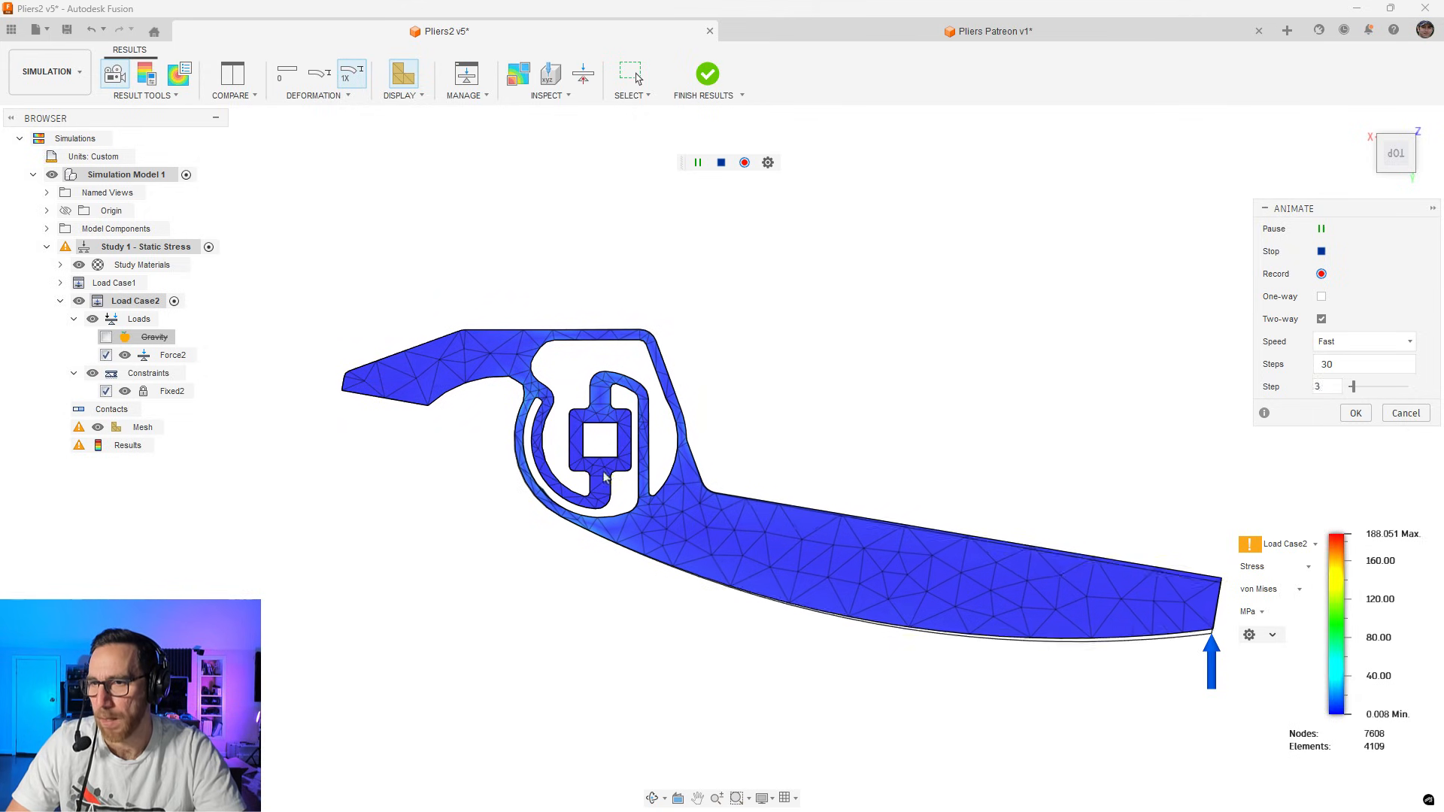
{"action": "scroll", "coordinate": [604, 476], "scroll_direction": "up", "scroll_amount": 5}
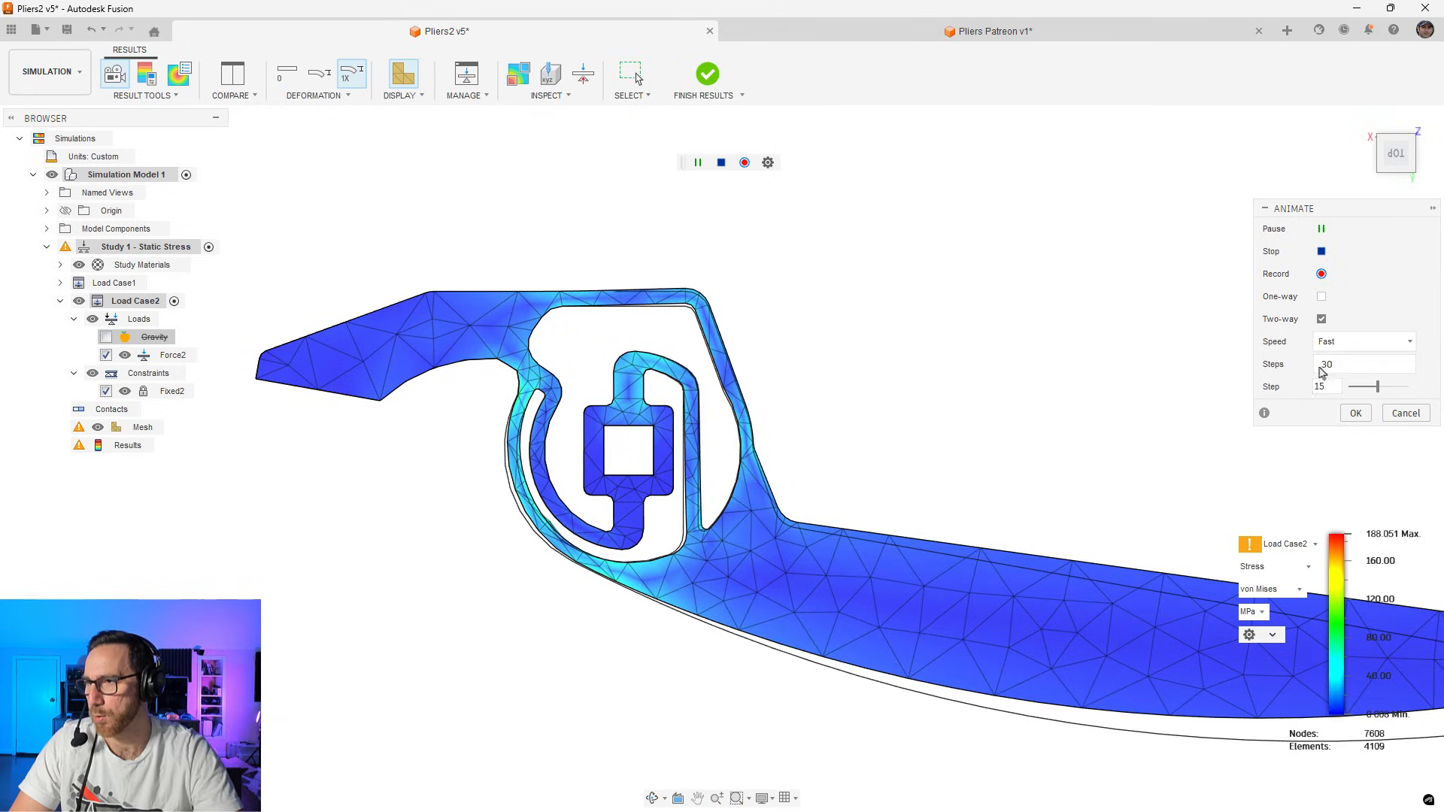
Switch the animated stress results to Load Case1 and close the animation
{"action": "left_click", "coordinate": [1287, 544]}
{"action": "left_click", "coordinate": [1305, 565]}
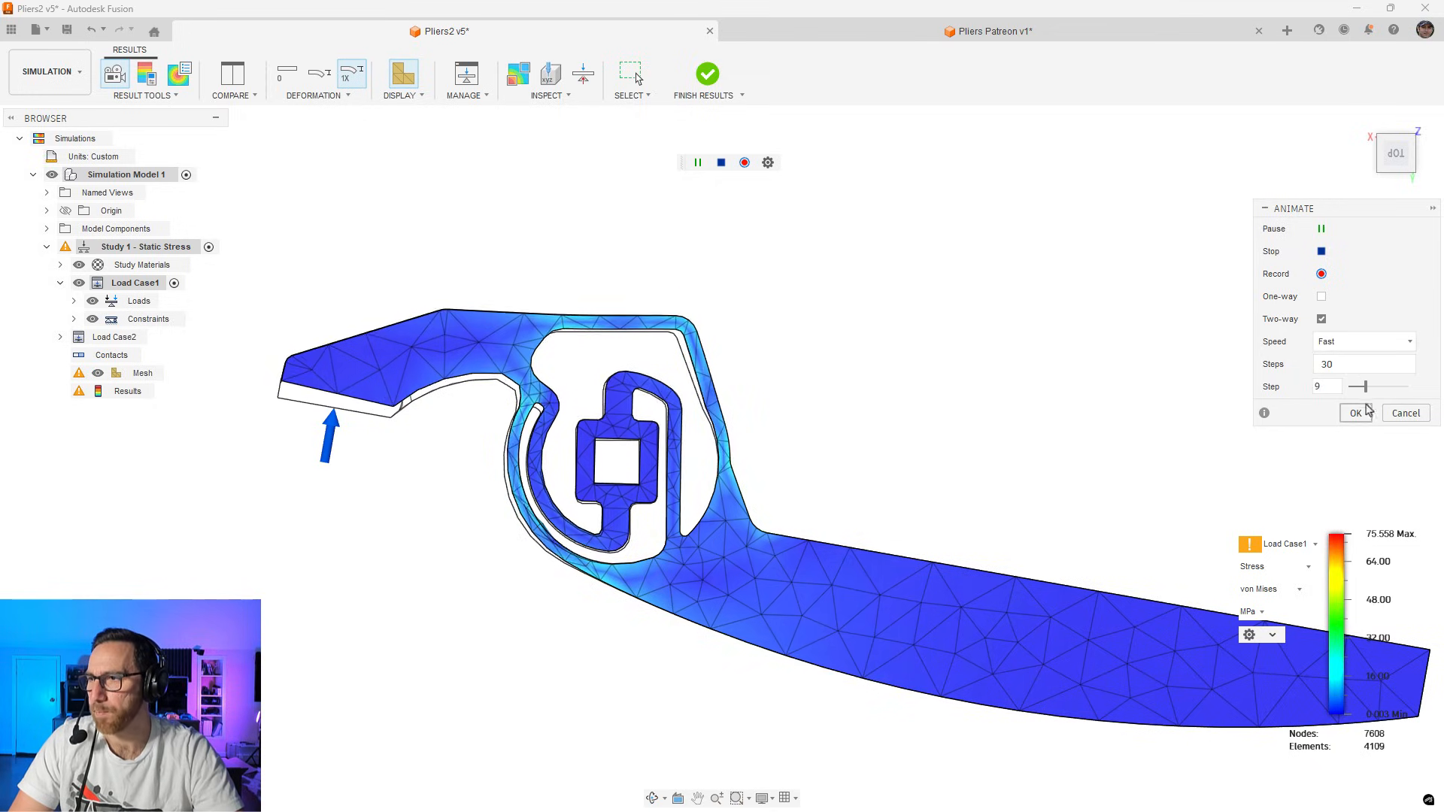
{"action": "left_click", "coordinate": [1358, 414]}
Examine the curved spring arms, square hub and thin outer walls of Body2 in the Pliers Patreon design, and show Body1 again
{"action": "left_click", "coordinate": [996, 31]}
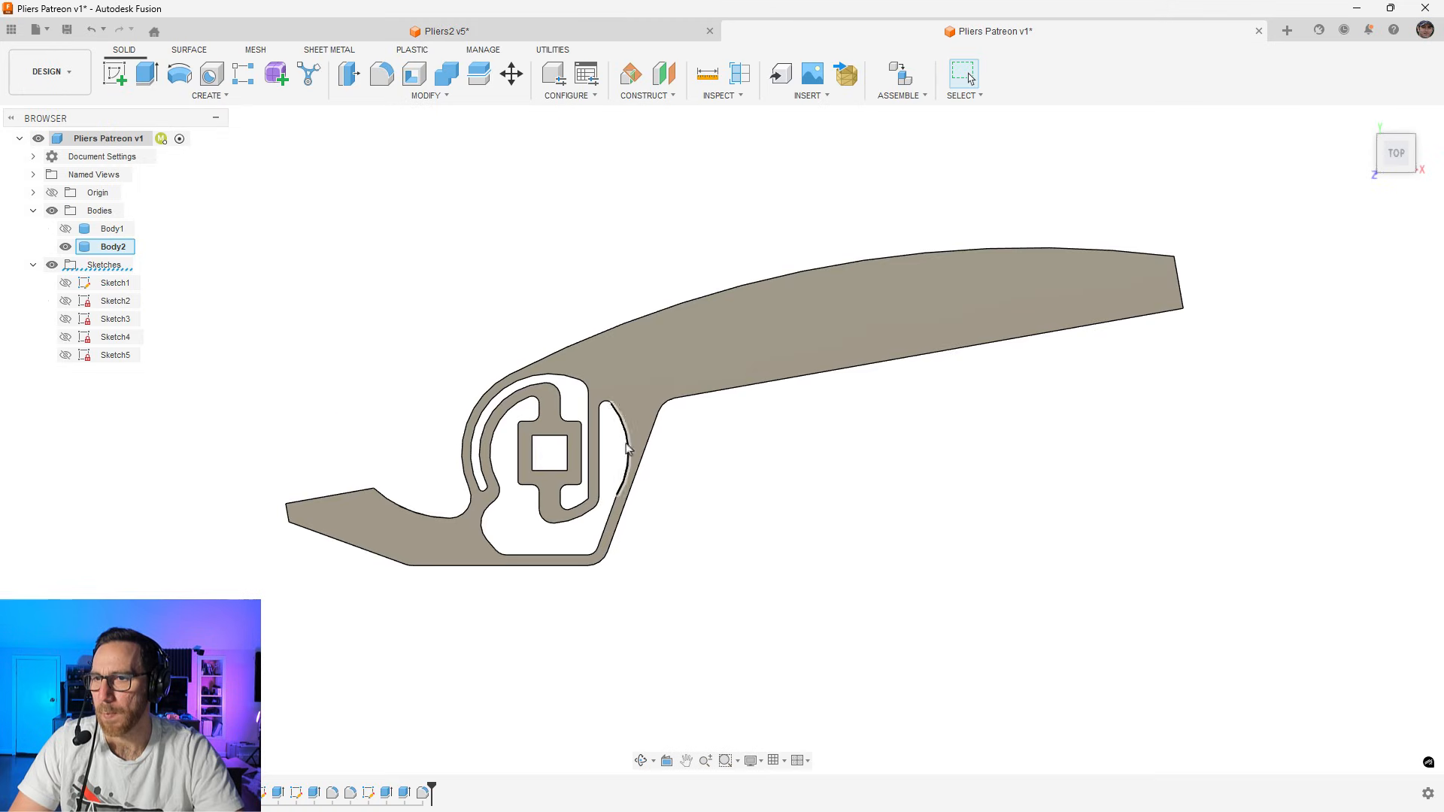
{"action": "scroll", "coordinate": [482, 482], "scroll_direction": "up", "scroll_amount": 8}
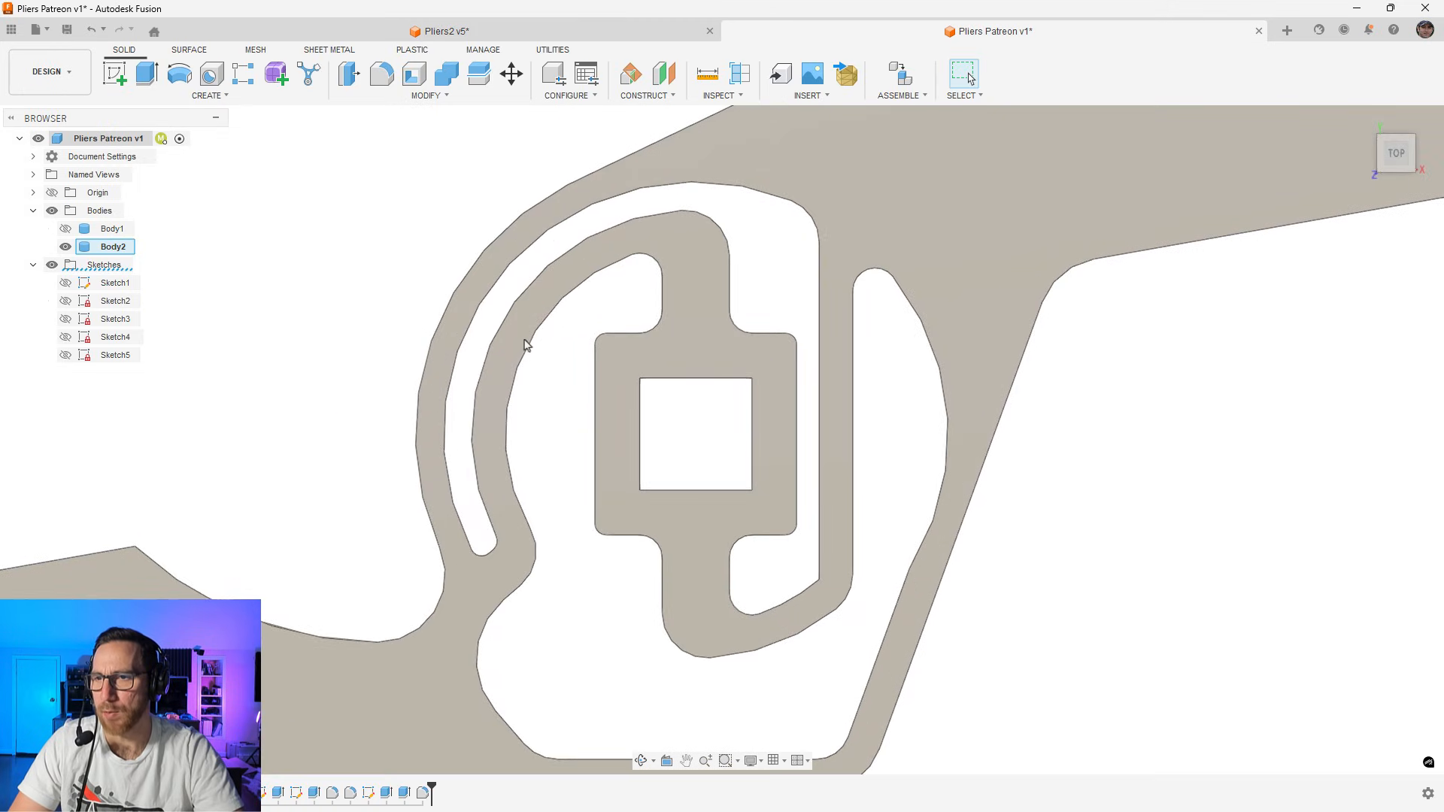
{"action": "left_click", "coordinate": [525, 343]}
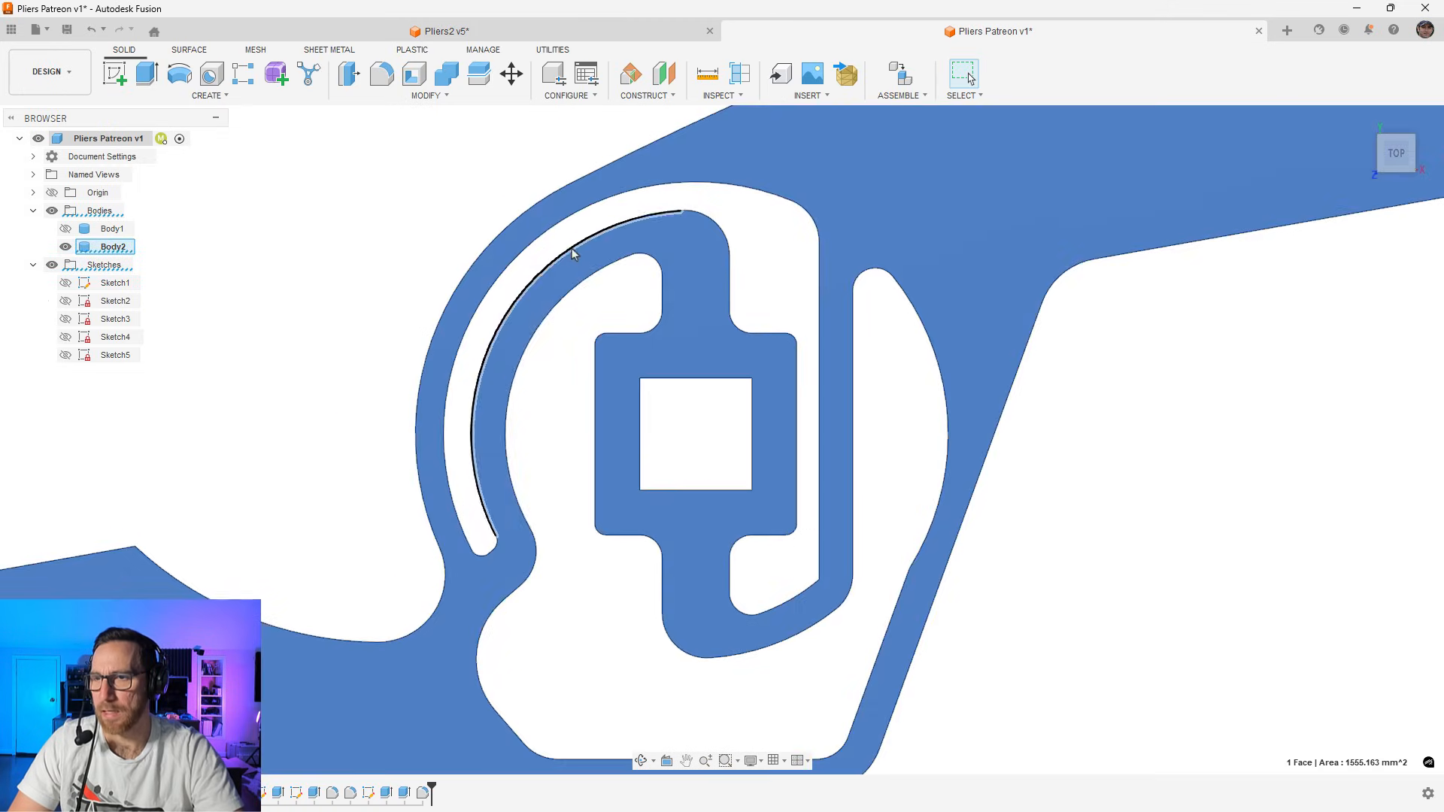
{"action": "left_click", "coordinate": [571, 300]}
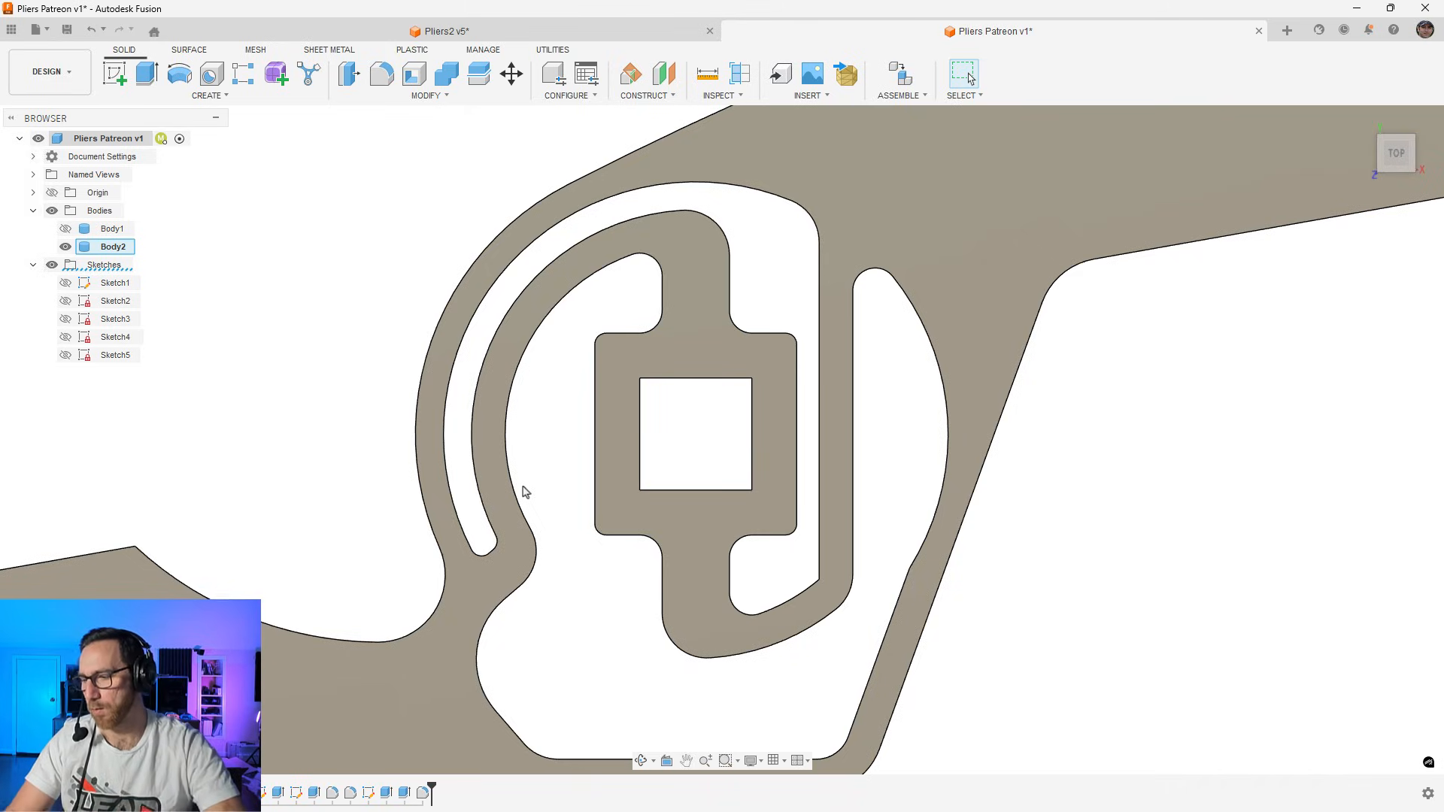
{"action": "scroll", "coordinate": [645, 361], "scroll_direction": "down", "scroll_amount": 3}
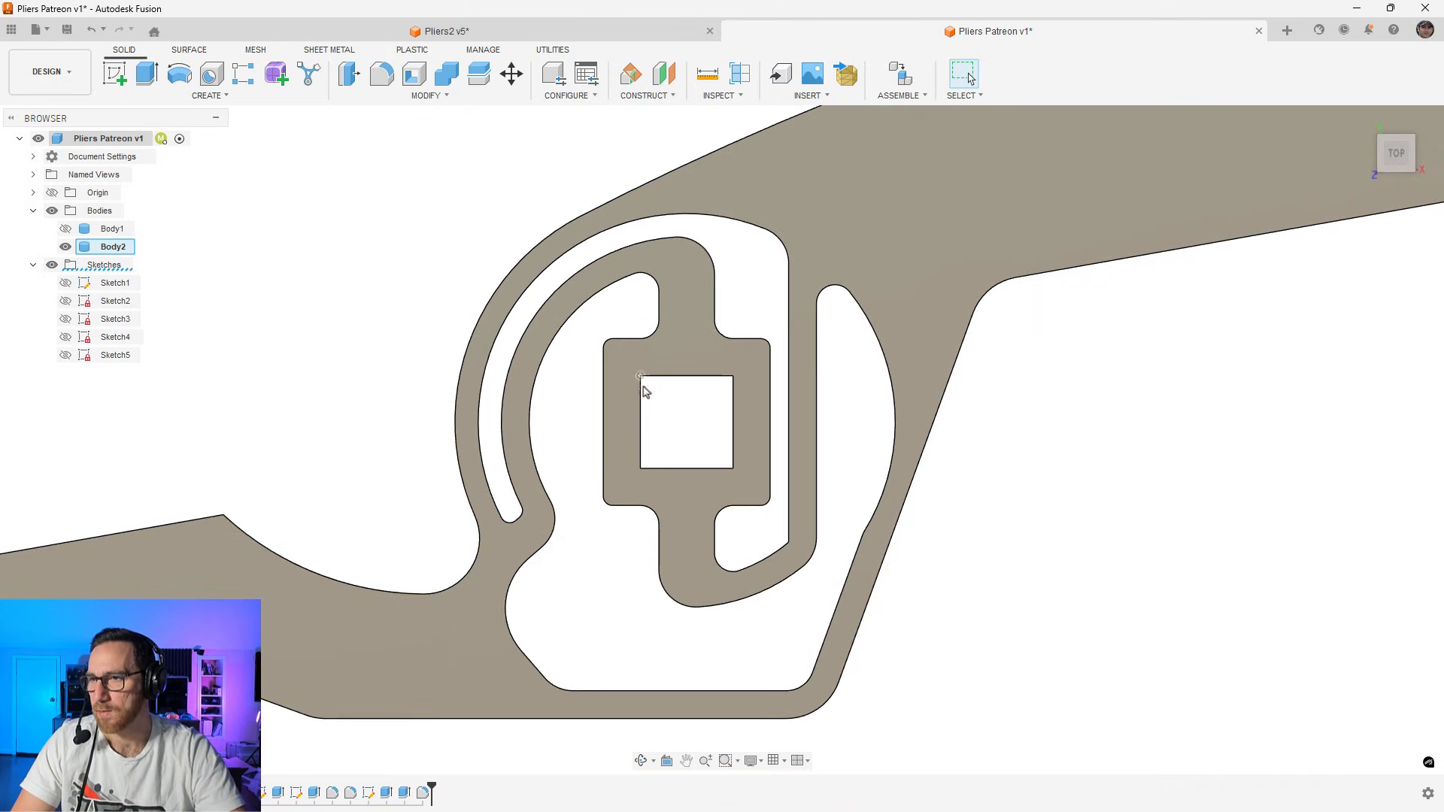
{"action": "scroll", "coordinate": [645, 390], "scroll_direction": "up", "scroll_amount": 2}
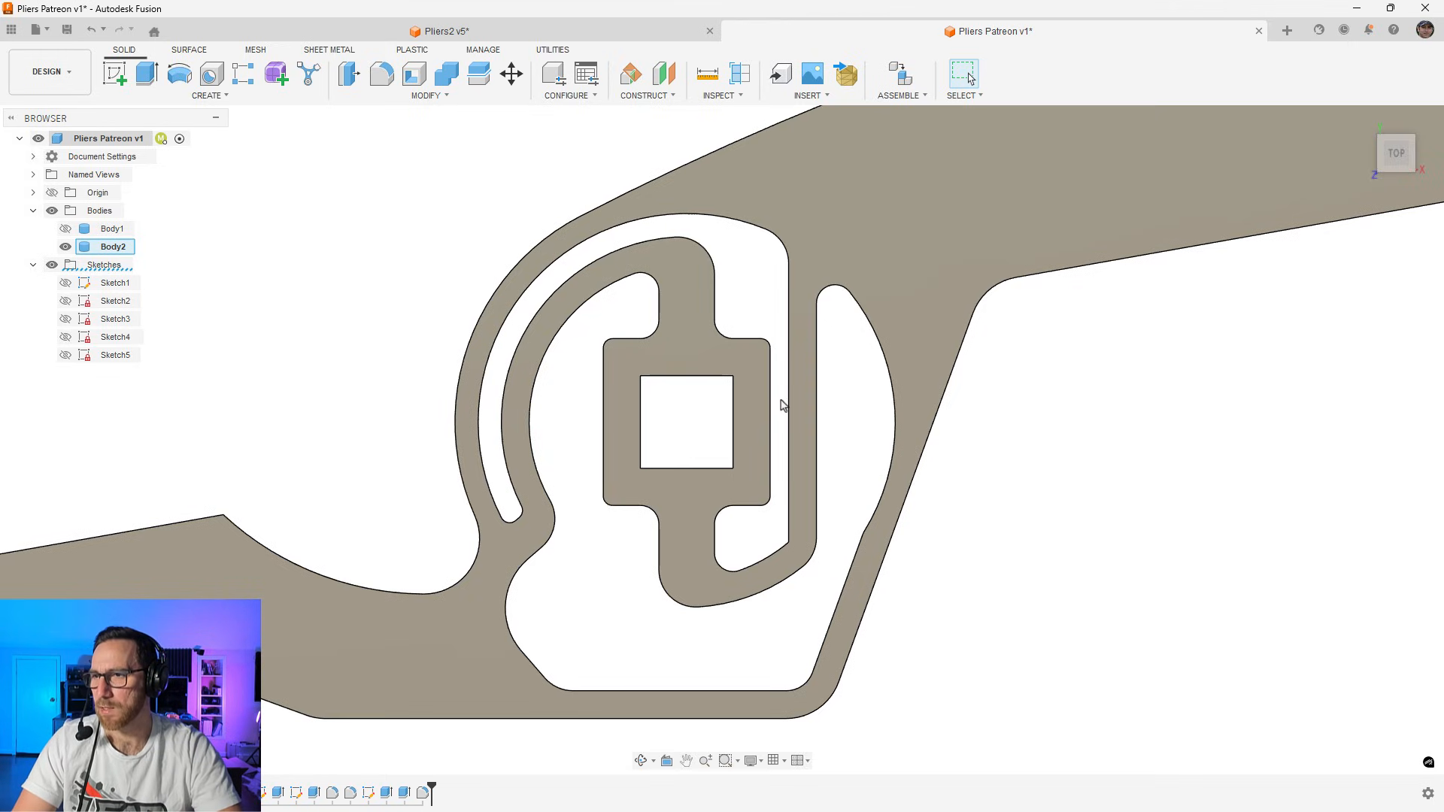
{"action": "scroll", "coordinate": [781, 406], "scroll_direction": "down", "scroll_amount": 1}
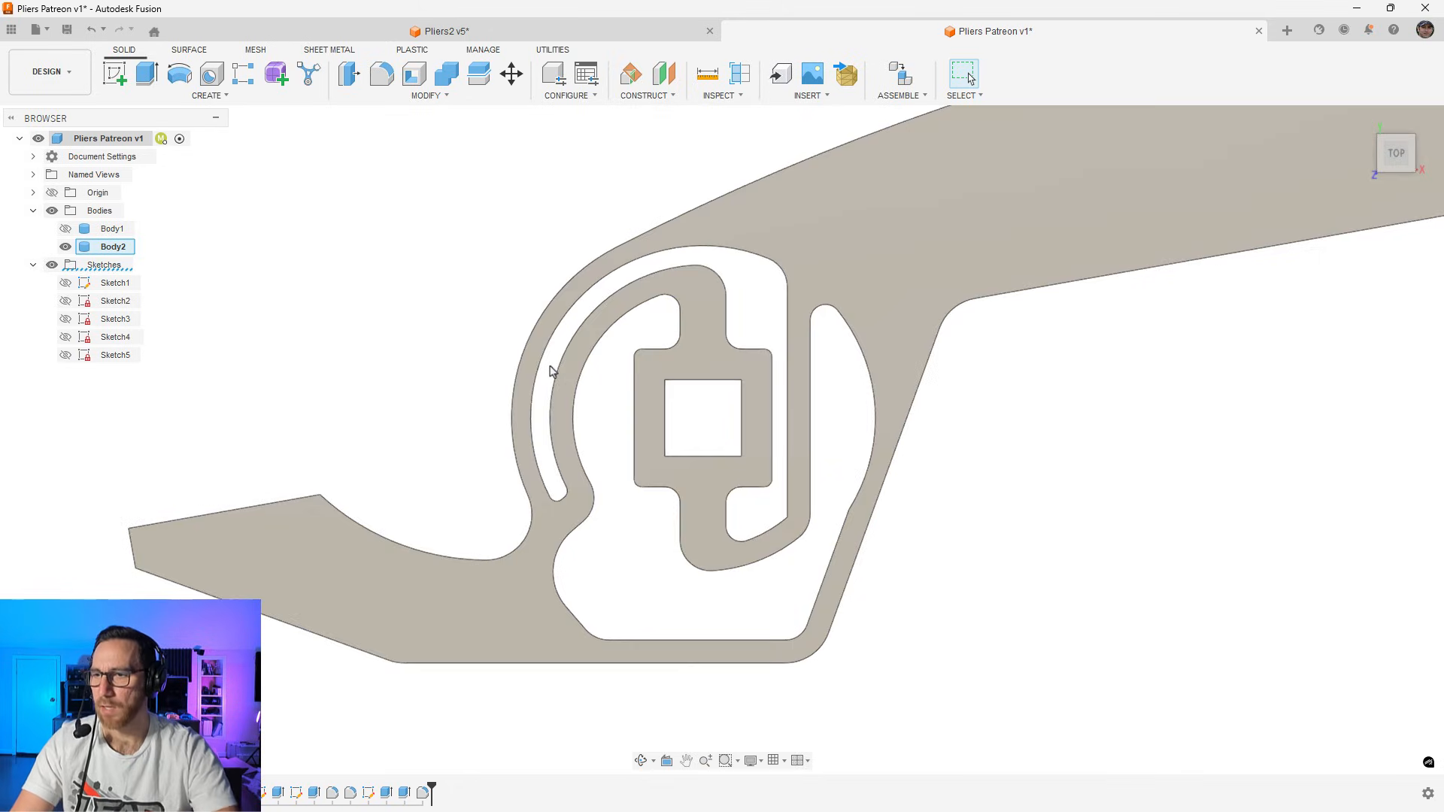
{"action": "left_click", "coordinate": [832, 624]}
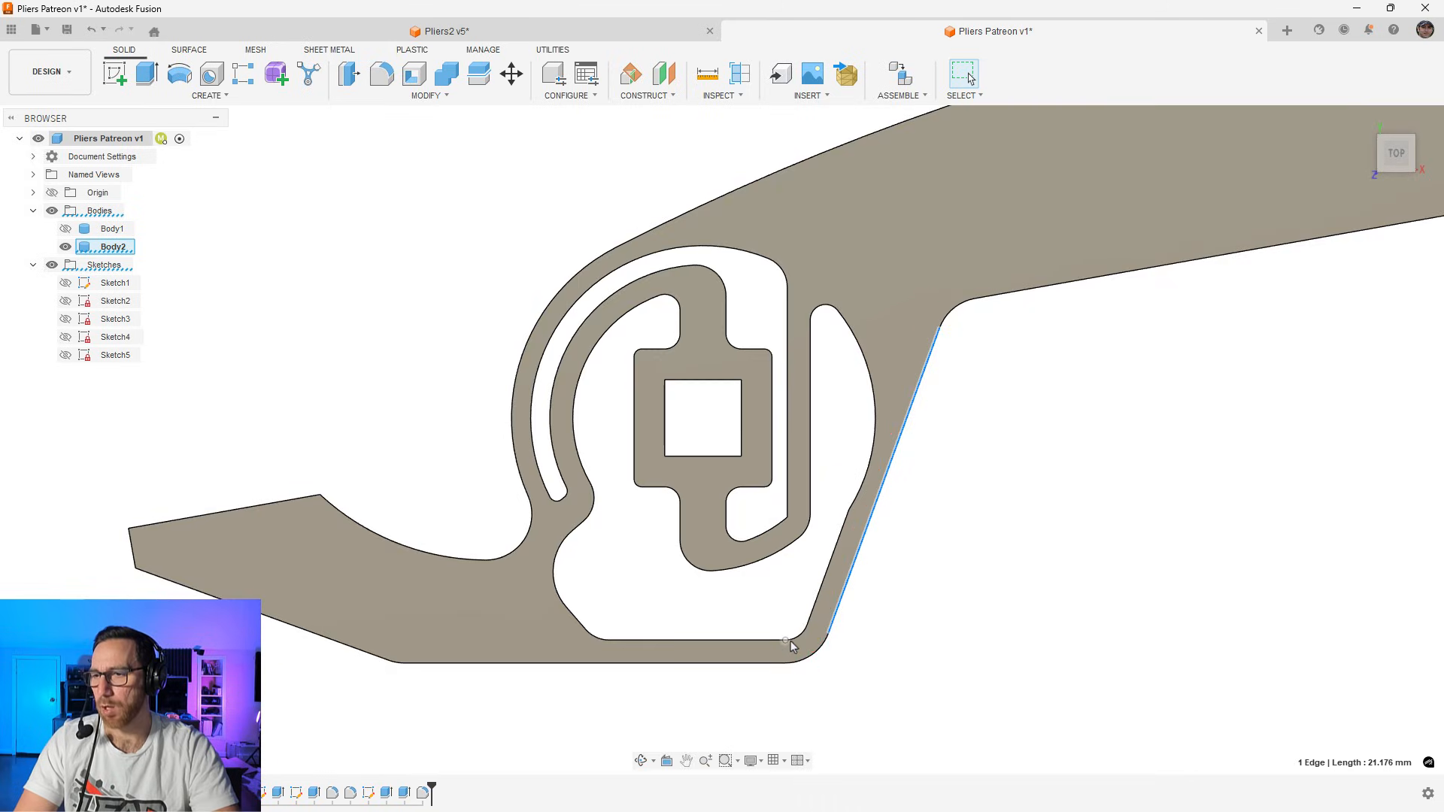
{"action": "left_click", "coordinate": [785, 640]}
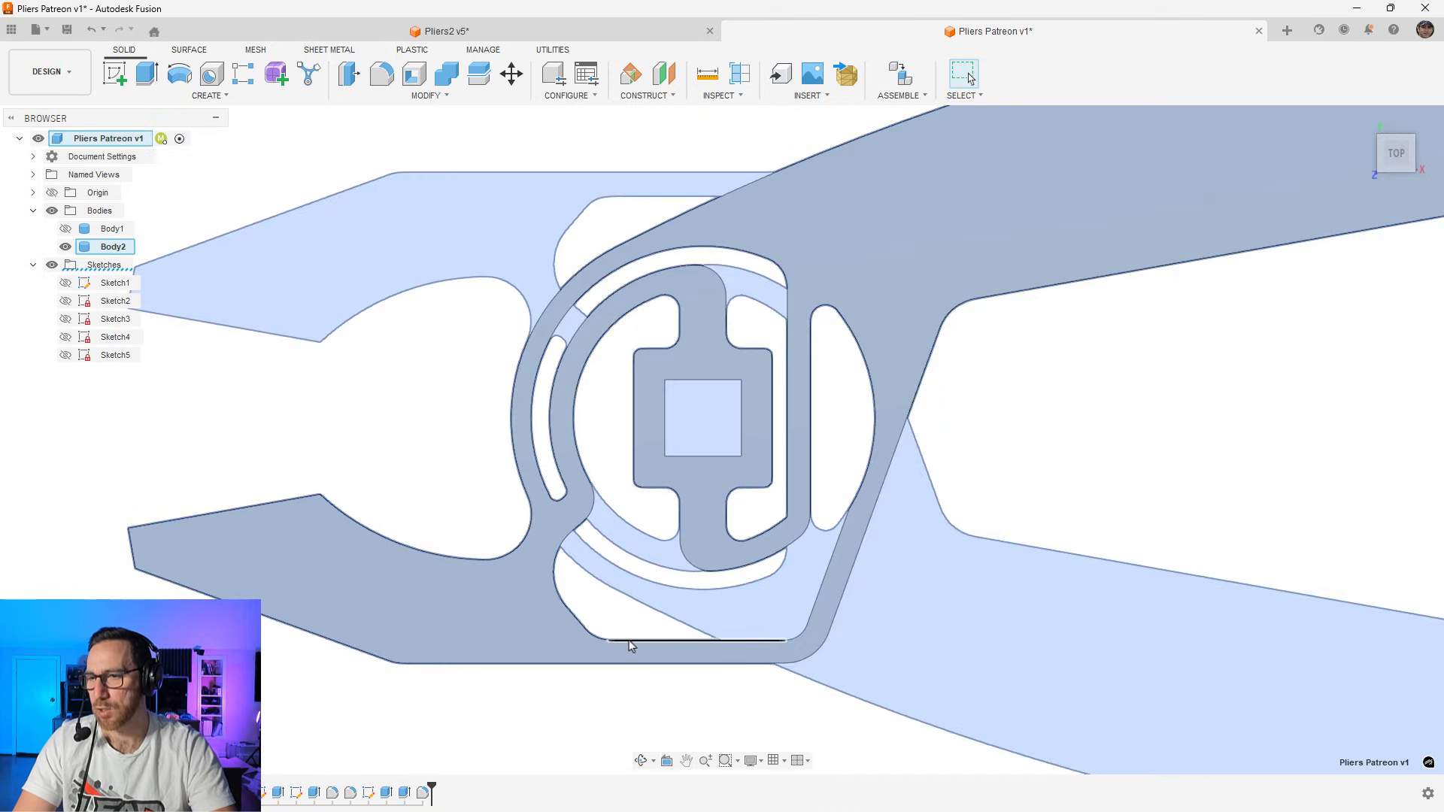
{"action": "left_click", "coordinate": [629, 640]}
{"action": "mouse_move", "coordinate": [586, 600]}
{"action": "left_mouse_down"}
{"action": "mouse_move", "coordinate": [644, 667]}
{"action": "mouse_move", "coordinate": [831, 667]}
{"action": "left_mouse_up"}
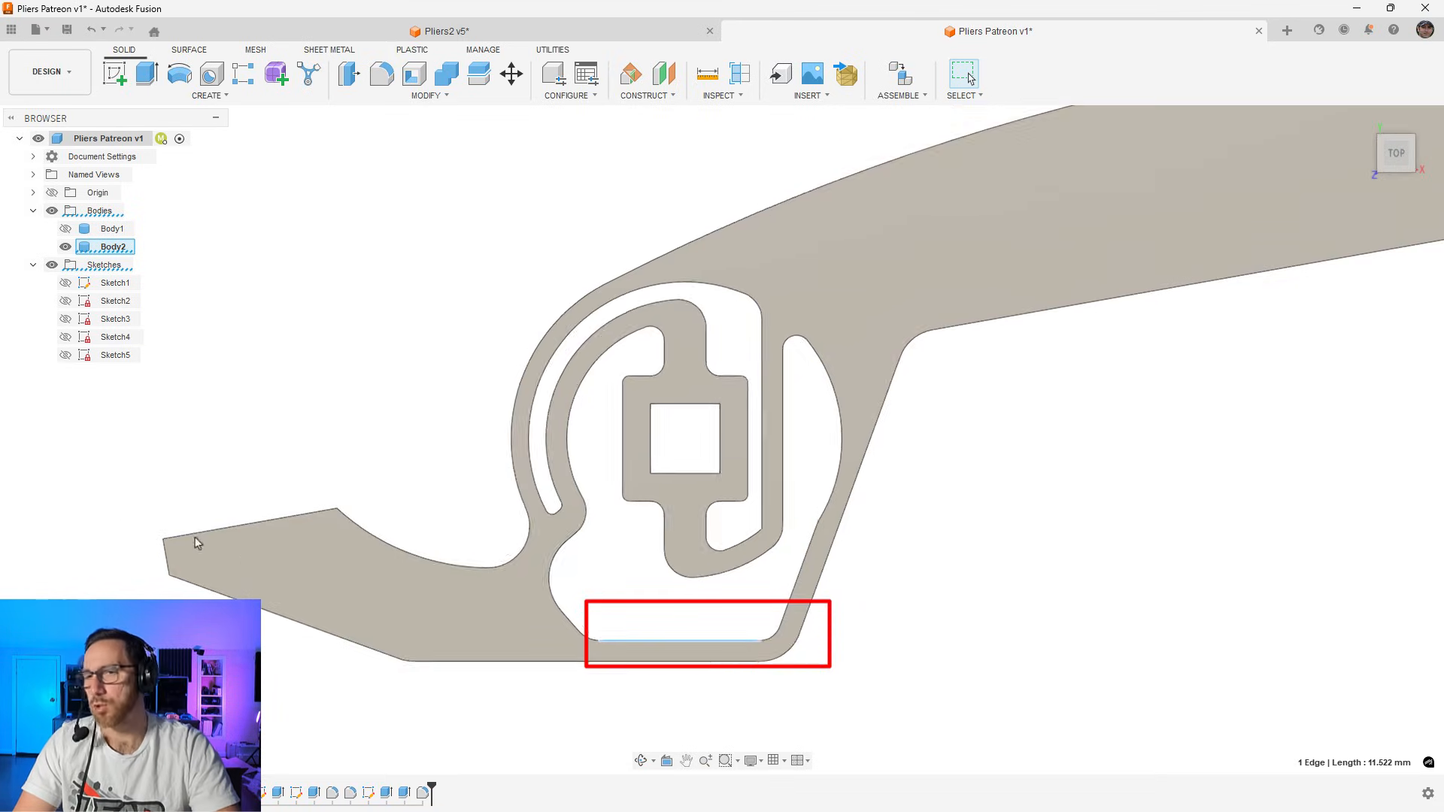
{"action": "left_click", "coordinate": [66, 229]}
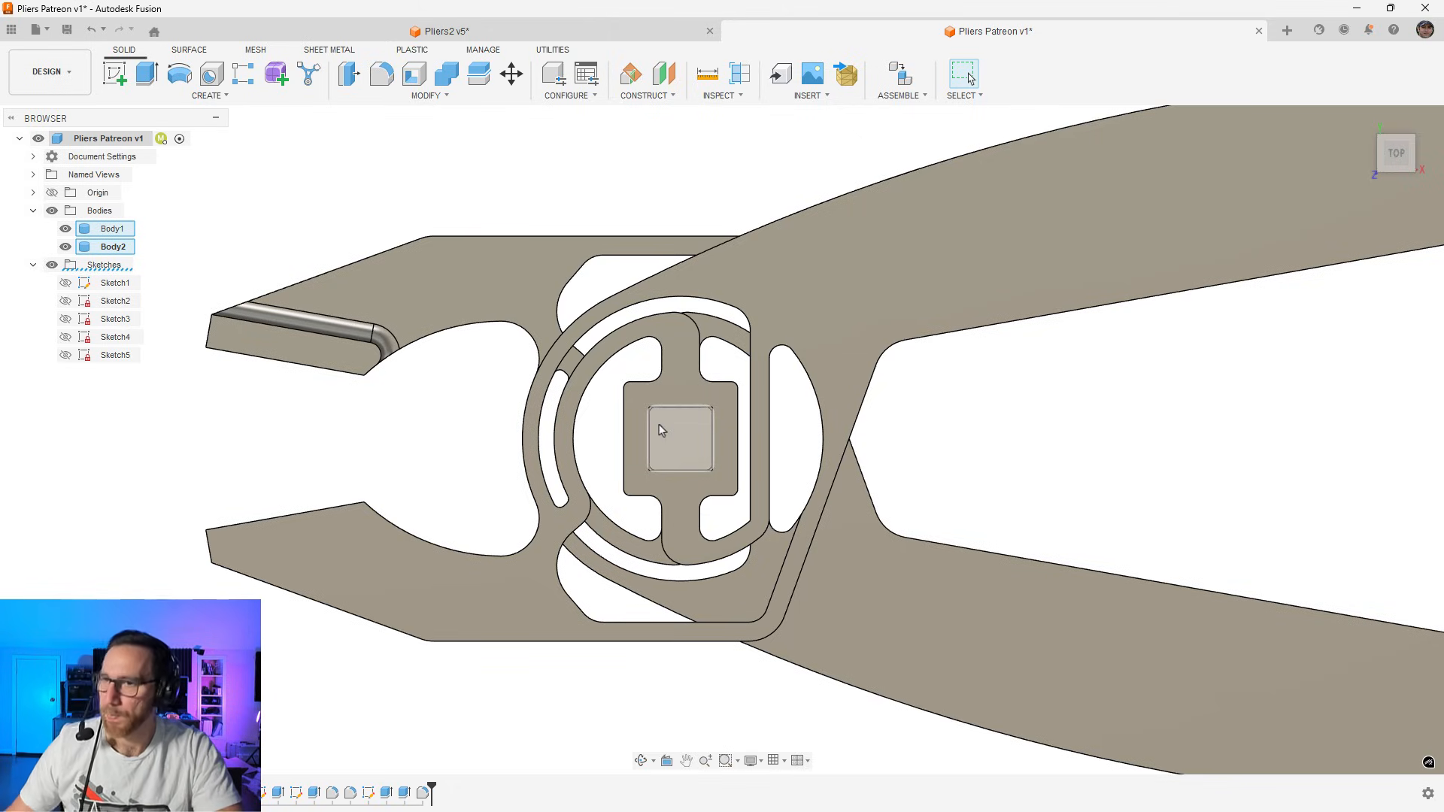
Create a new part design in millimetres and start a sketch on the horizontal XY plane
{"action": "left_click", "coordinate": [1288, 33]}
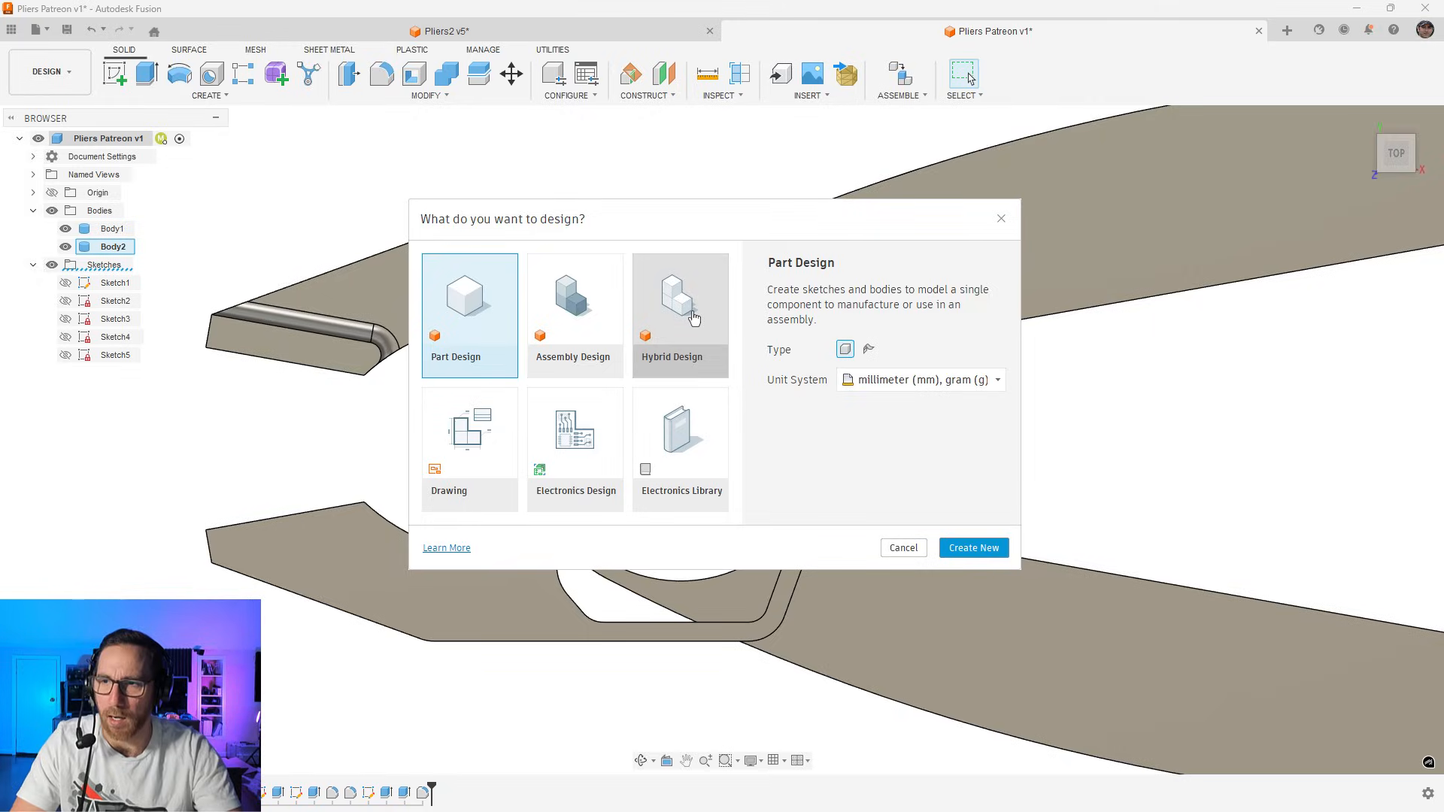
{"action": "left_click", "coordinate": [973, 548]}
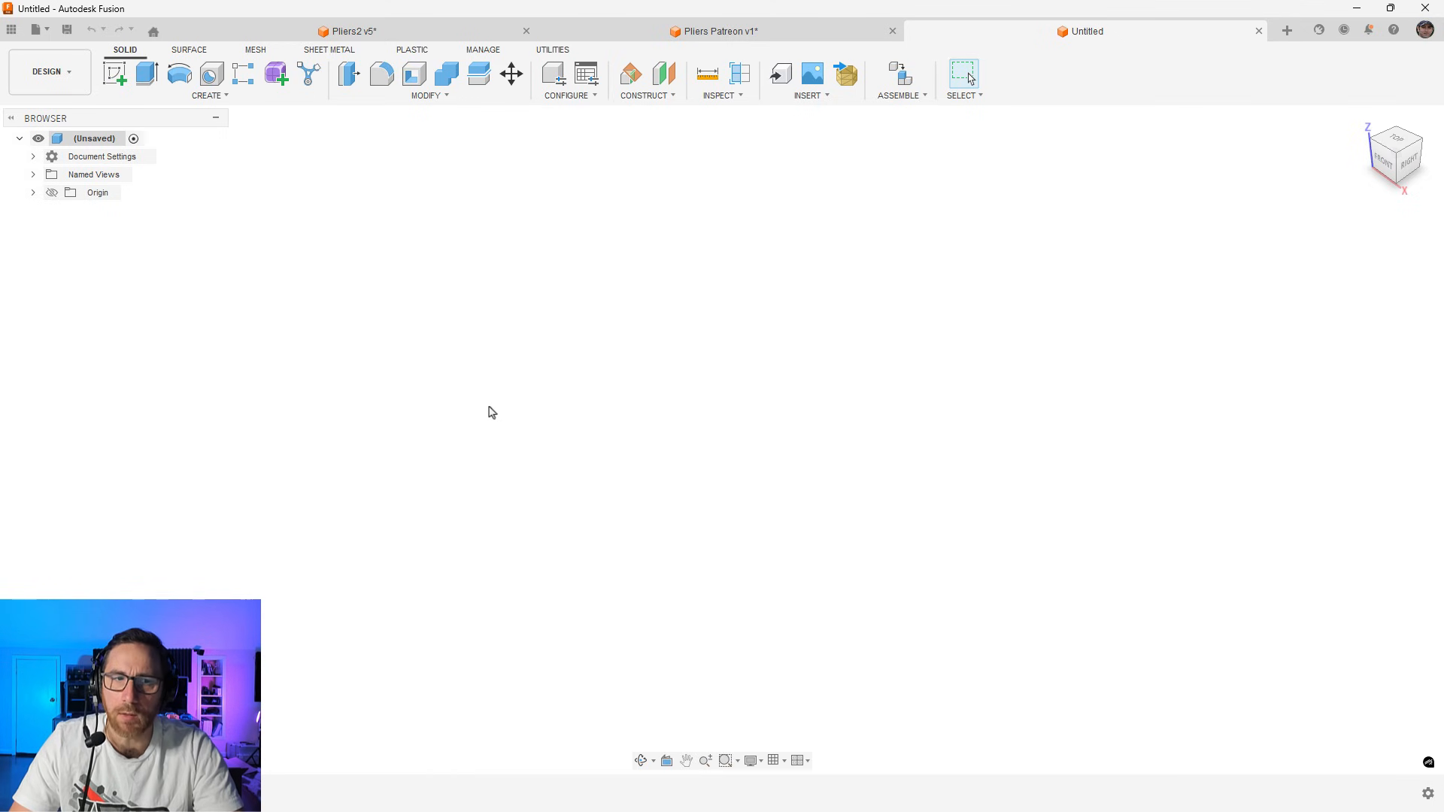
{"action": "left_click", "coordinate": [114, 73]}
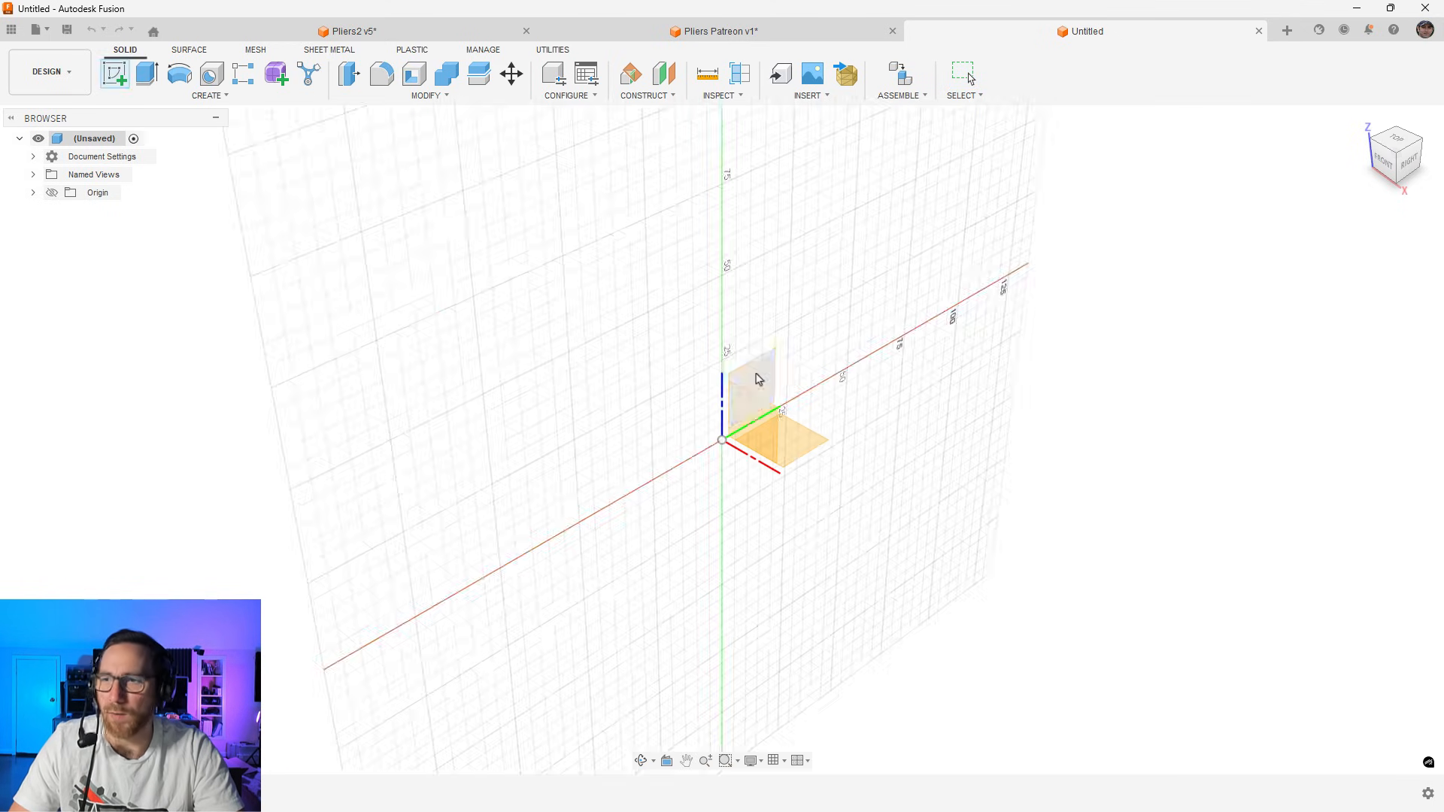
{"action": "left_click", "coordinate": [806, 440]}
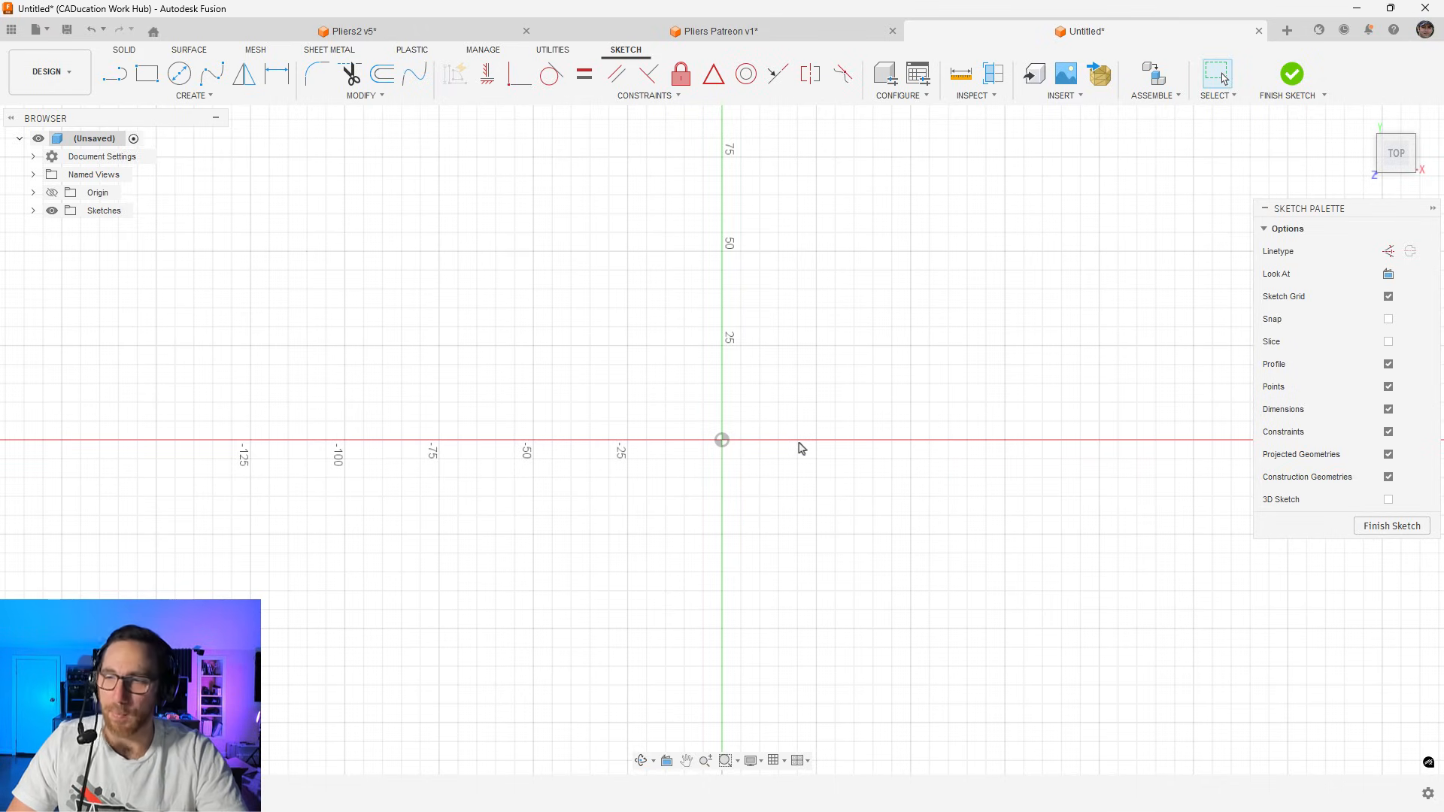
Draw a 25 mm diameter circle centred on the origin and place its dimension outside the circle
{"action": "left_click", "coordinate": [187, 76]}
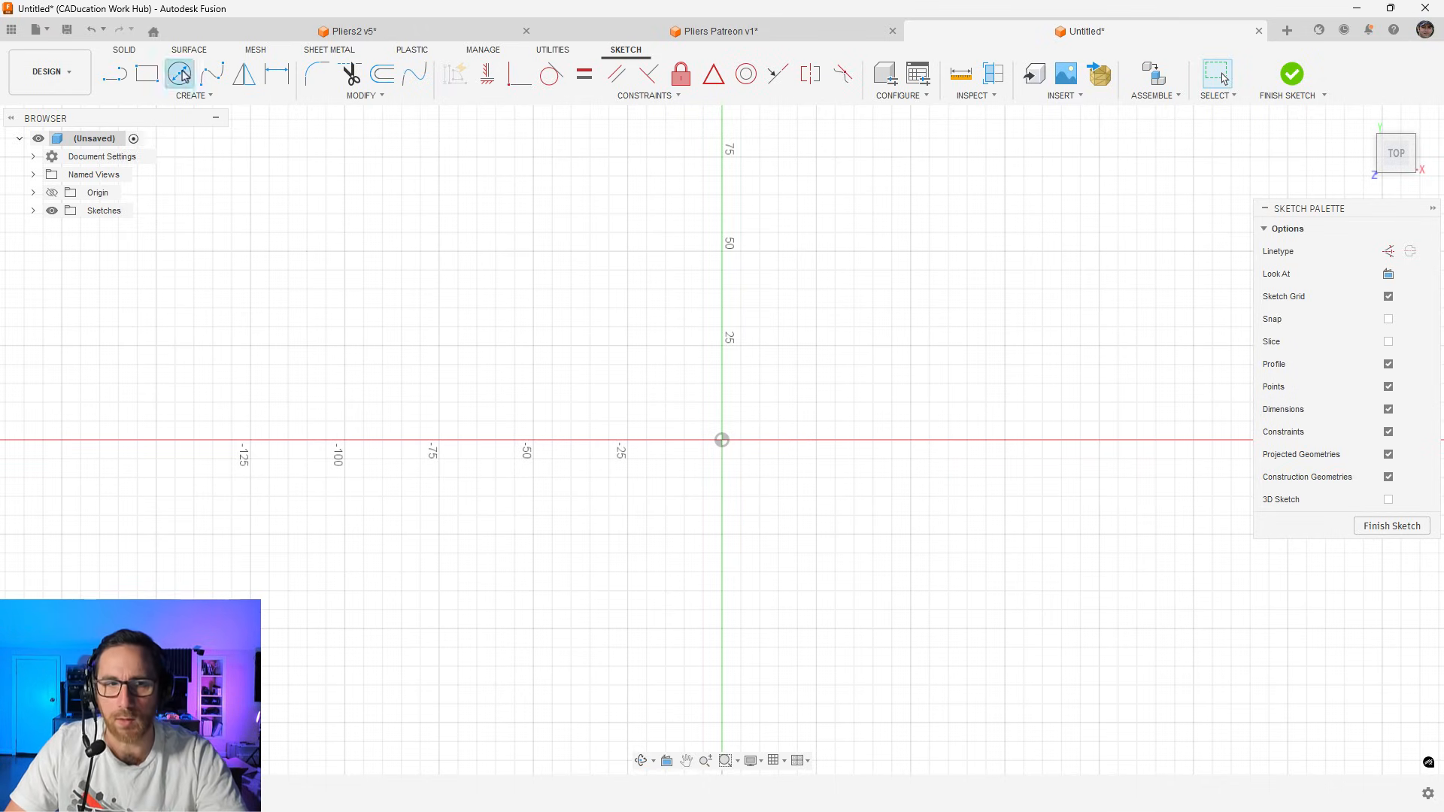
{"action": "left_click", "coordinate": [722, 440]}
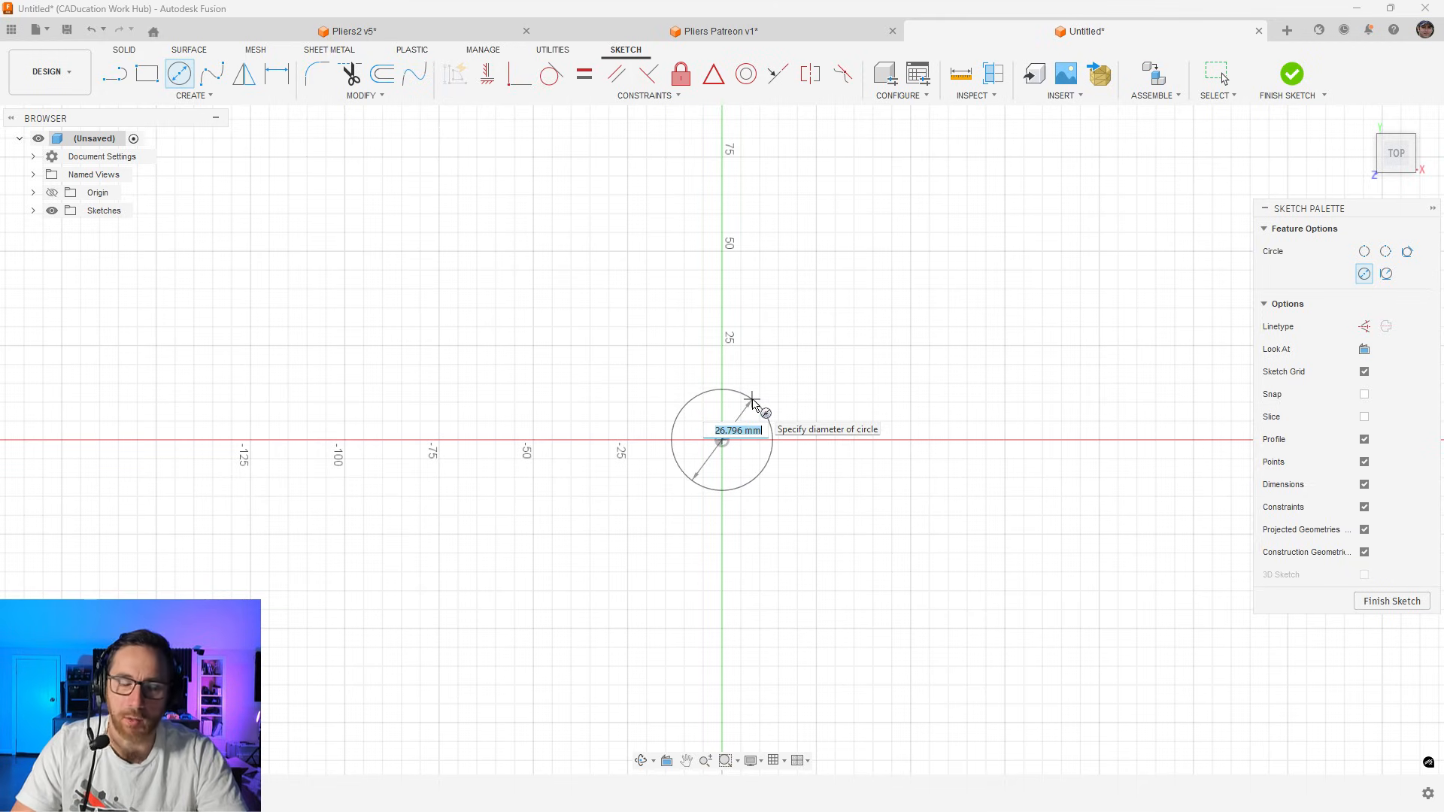
{"action": "type", "text": "25"}
{"action": "key", "text": "Return"}
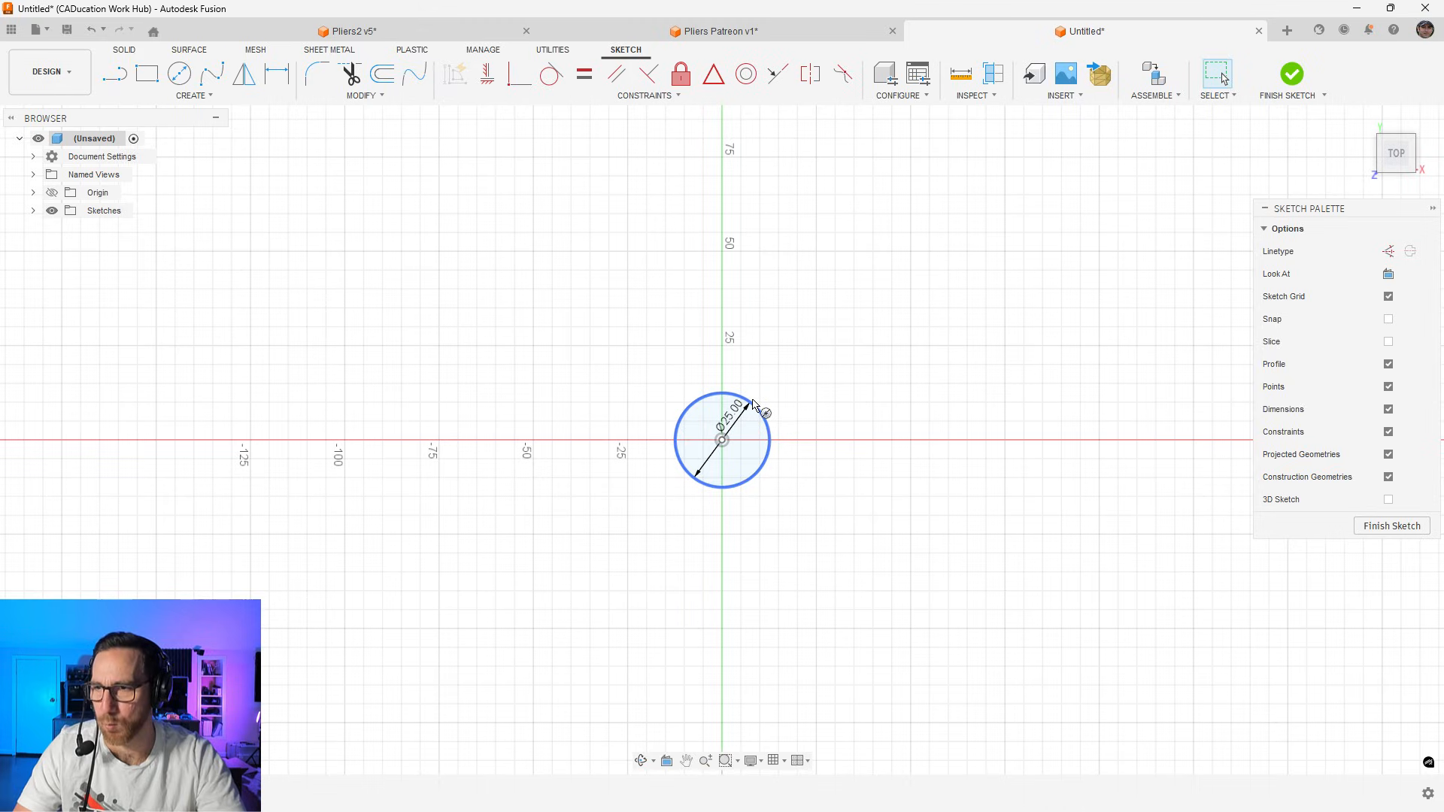
{"action": "left_click_drag", "start_coordinate": [726, 415], "coordinate": [829, 352]}
{"action": "scroll", "coordinate": [720, 445], "scroll_direction": "up", "scroll_amount": 2}
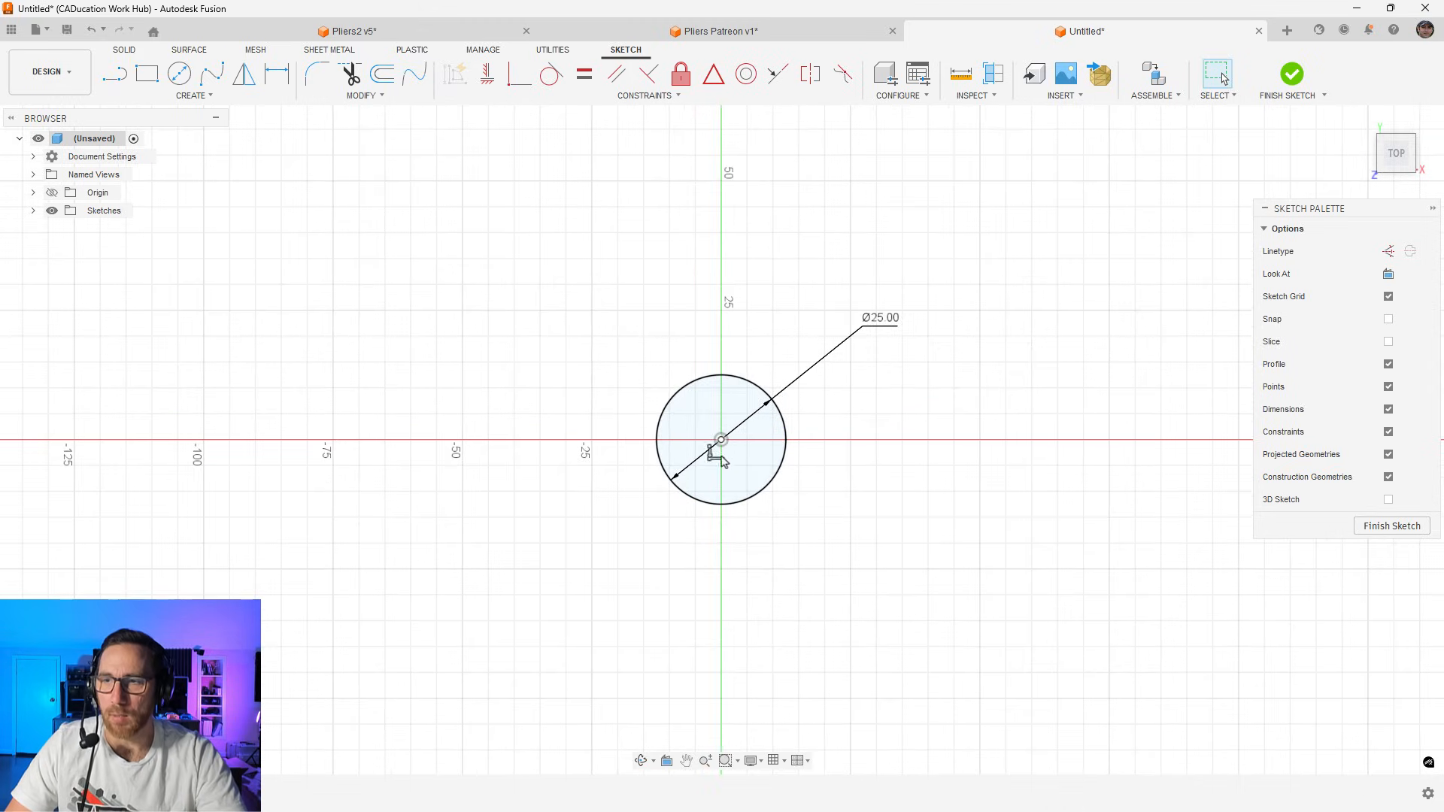
Draw a horizontal line about 60 mm long from the origin along the negative X axis and convert it to construction
{"action": "left_click", "coordinate": [114, 73]}
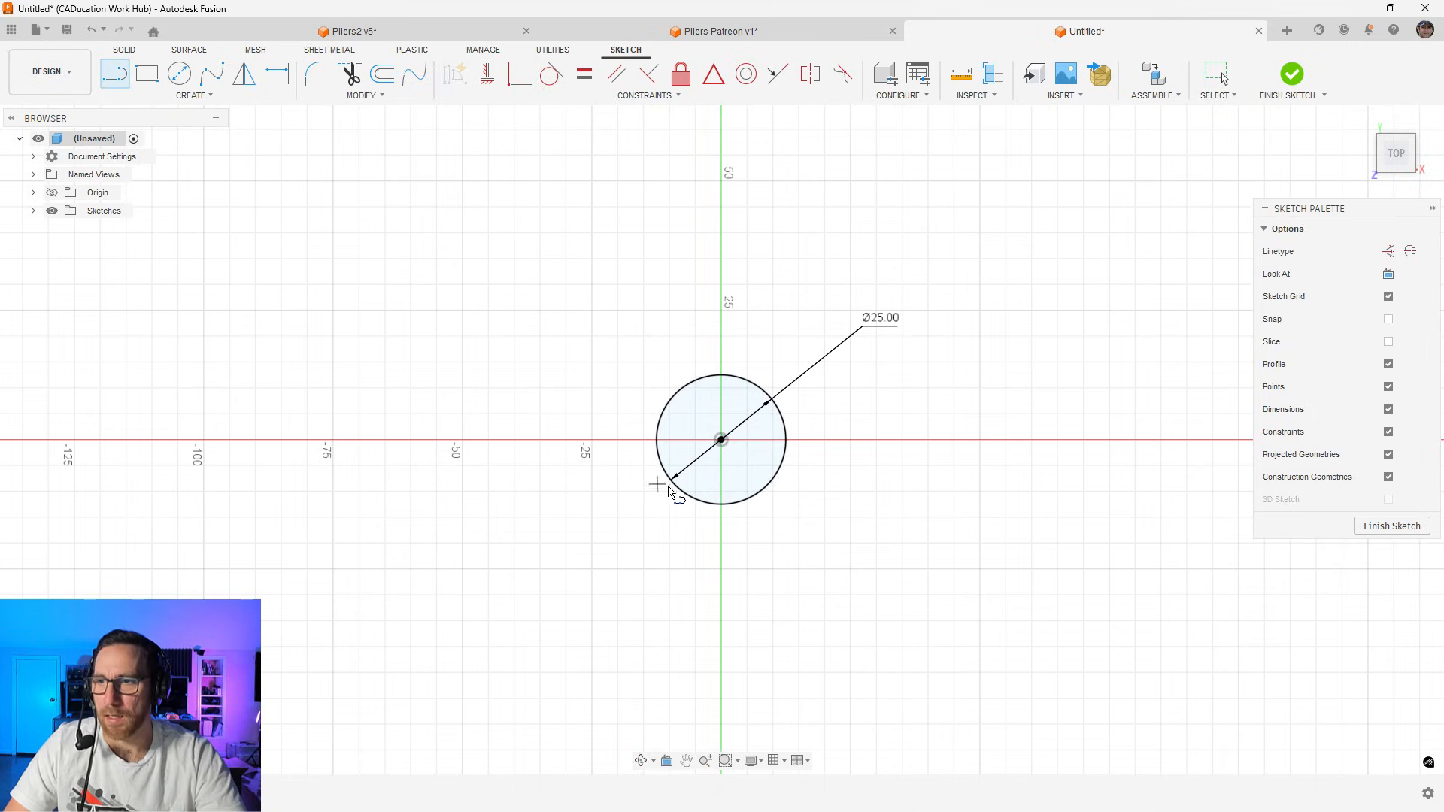
{"action": "left_click", "coordinate": [722, 439]}
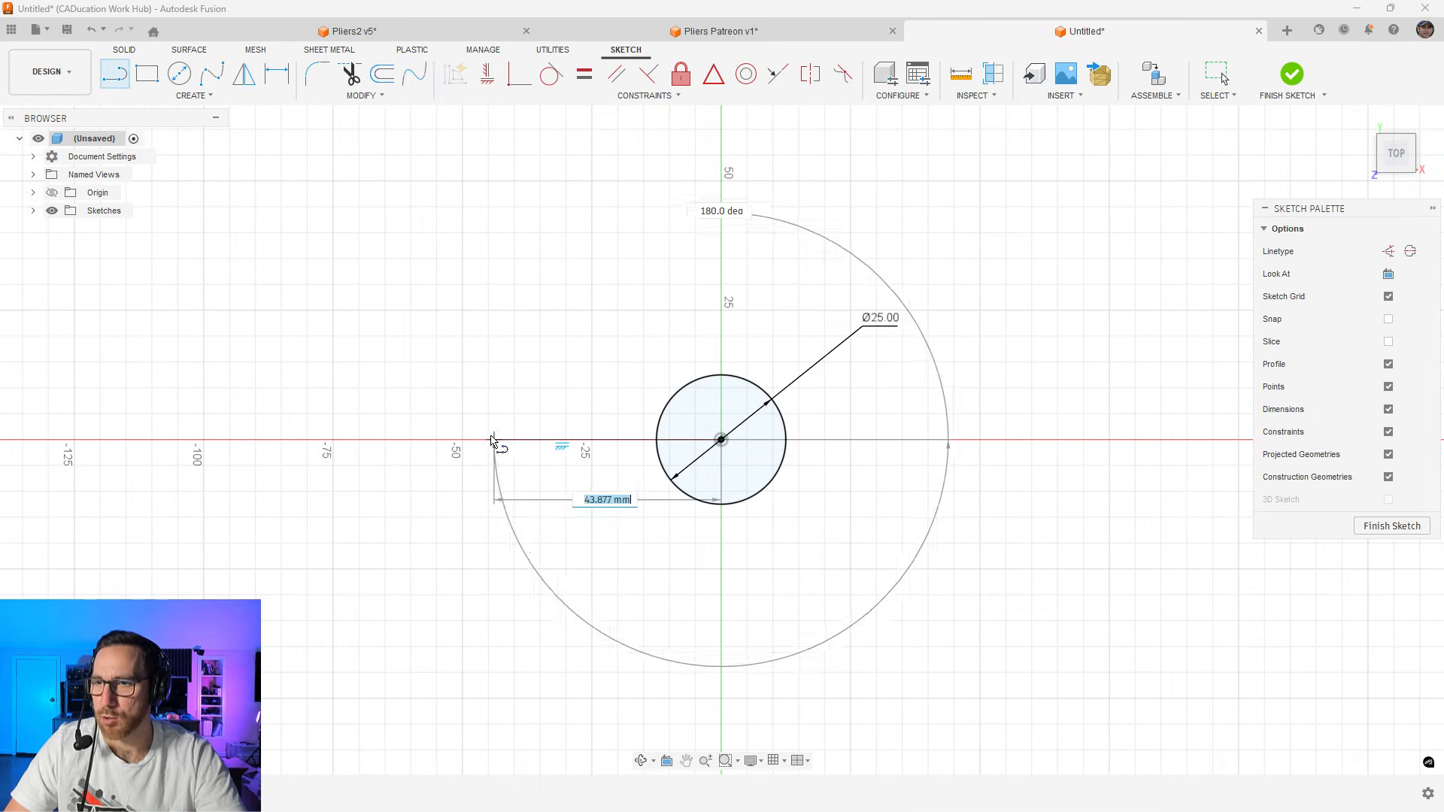
{"action": "left_click", "coordinate": [408, 439]}
{"action": "key", "text": "Escape"}
{"action": "left_click", "coordinate": [500, 439]}
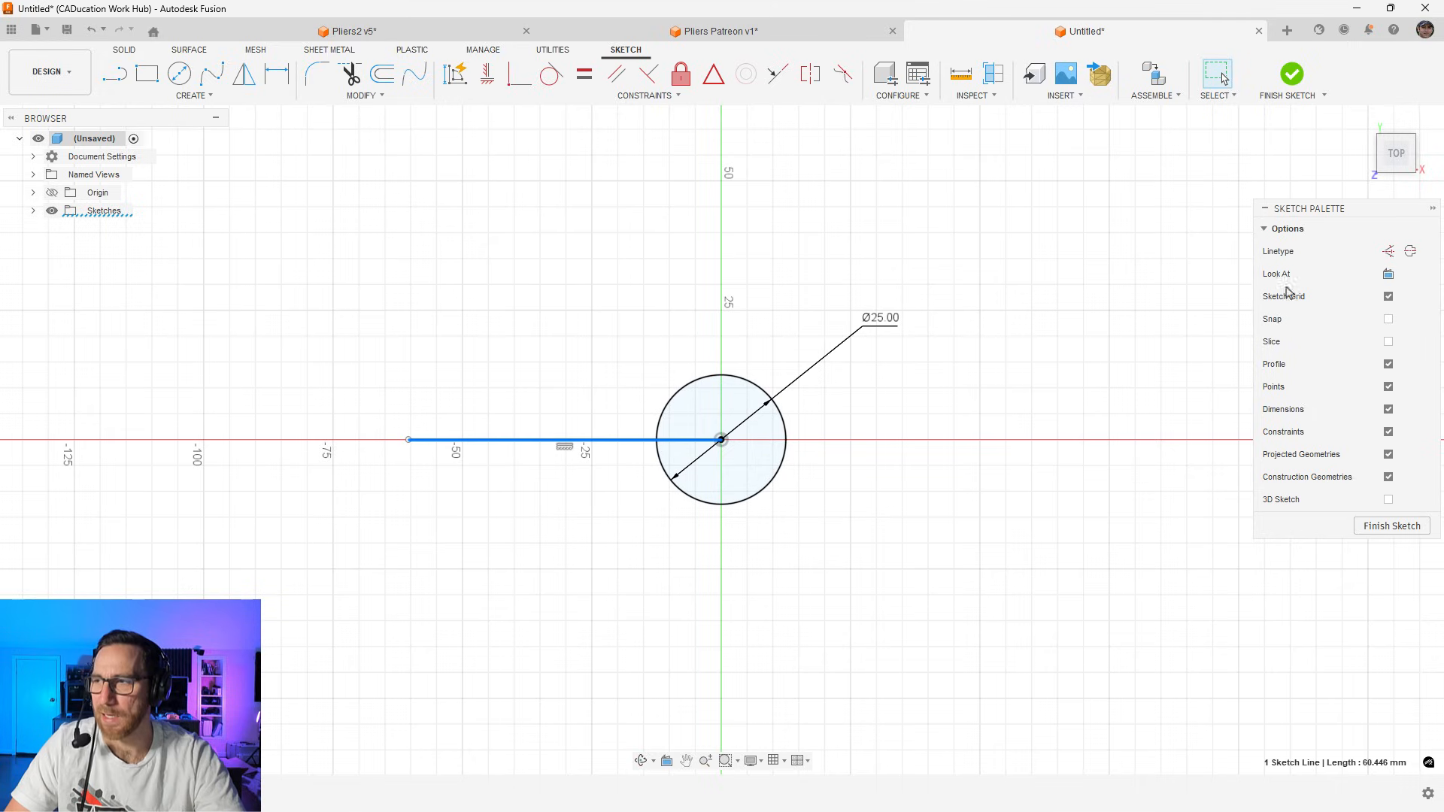
{"action": "left_click", "coordinate": [1389, 252]}
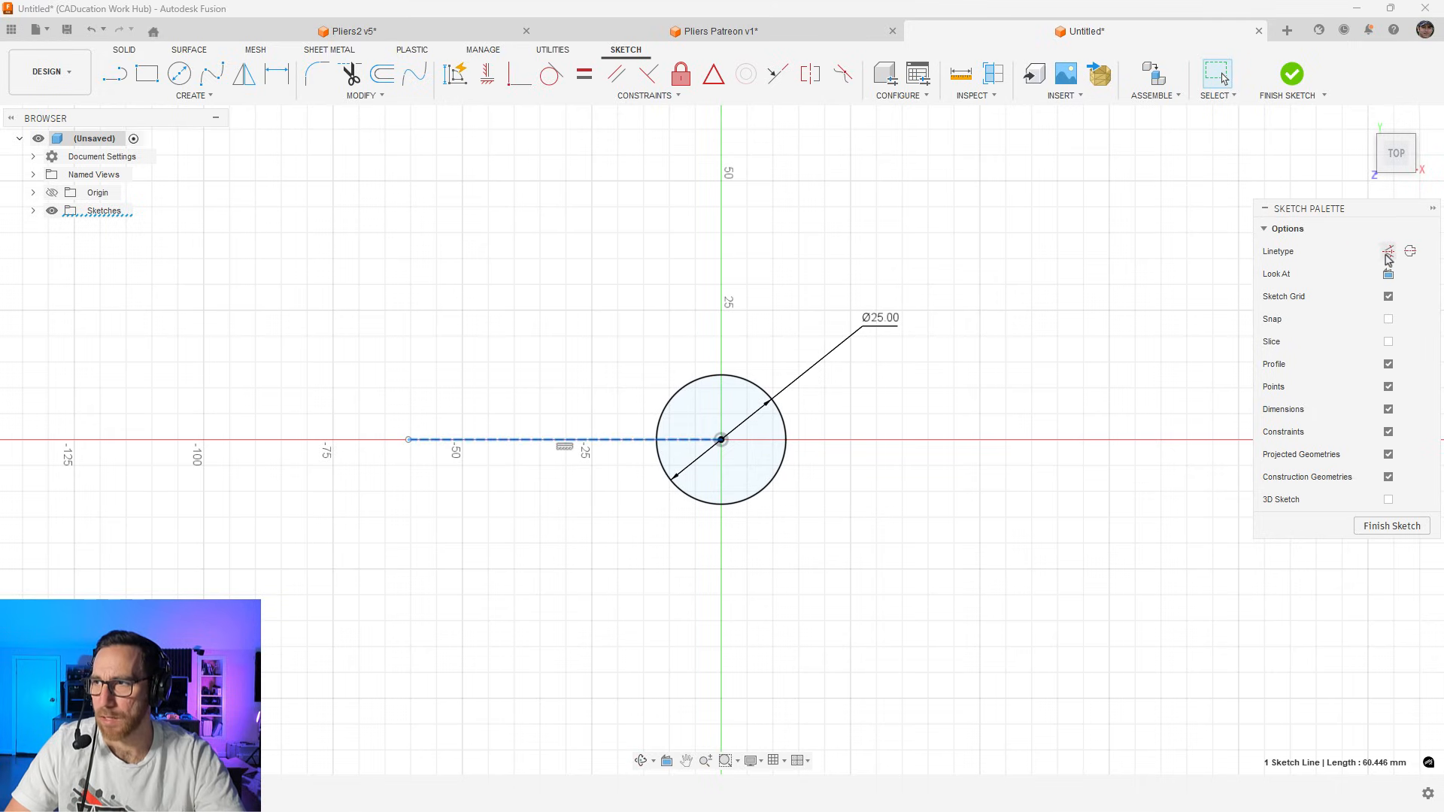
{"action": "left_click", "coordinate": [643, 355]}
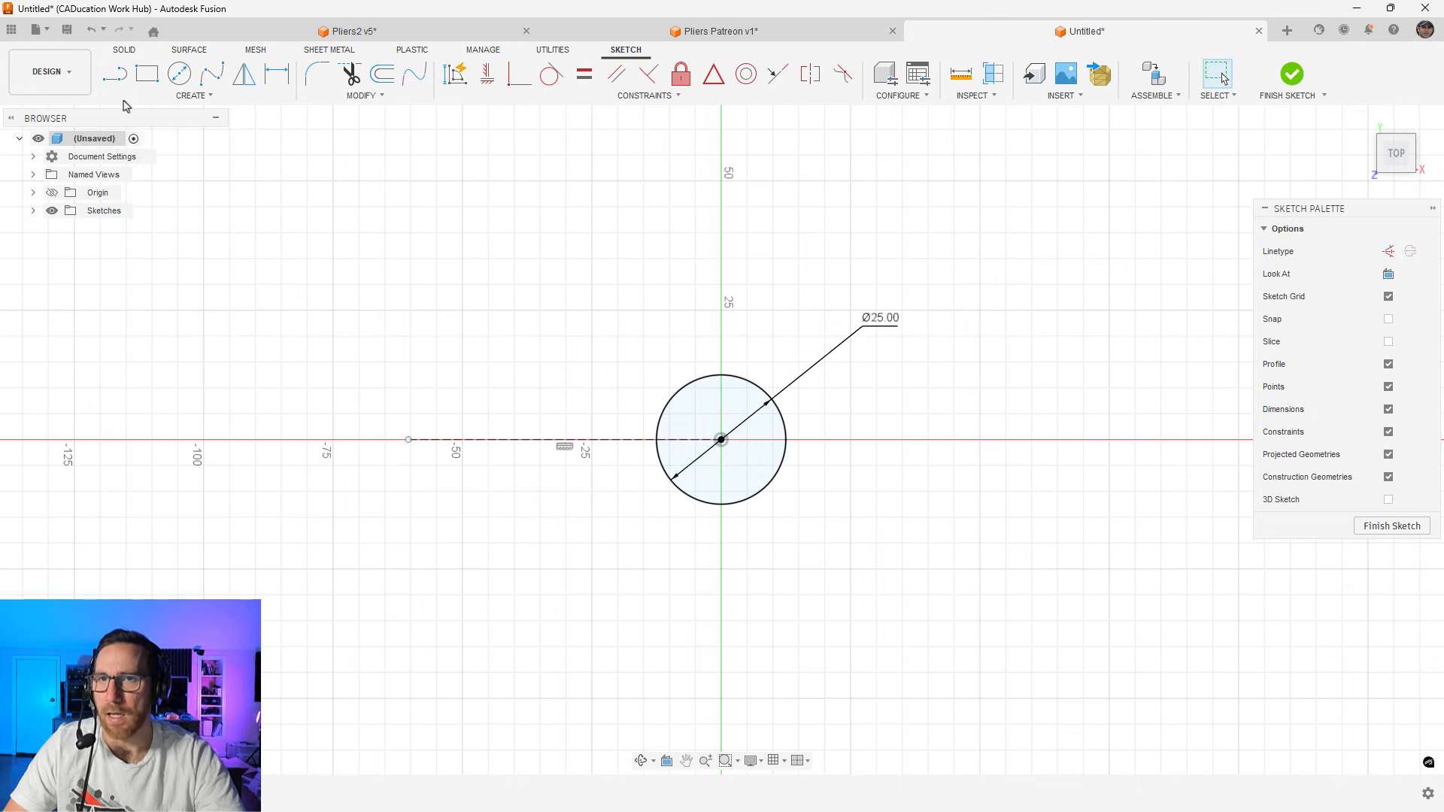
Draw a short line sloping down towards the circle, about 17 mm long, above the middle of the construction line
{"action": "left_click", "coordinate": [117, 74]}
{"action": "left_click", "coordinate": [448, 376]}
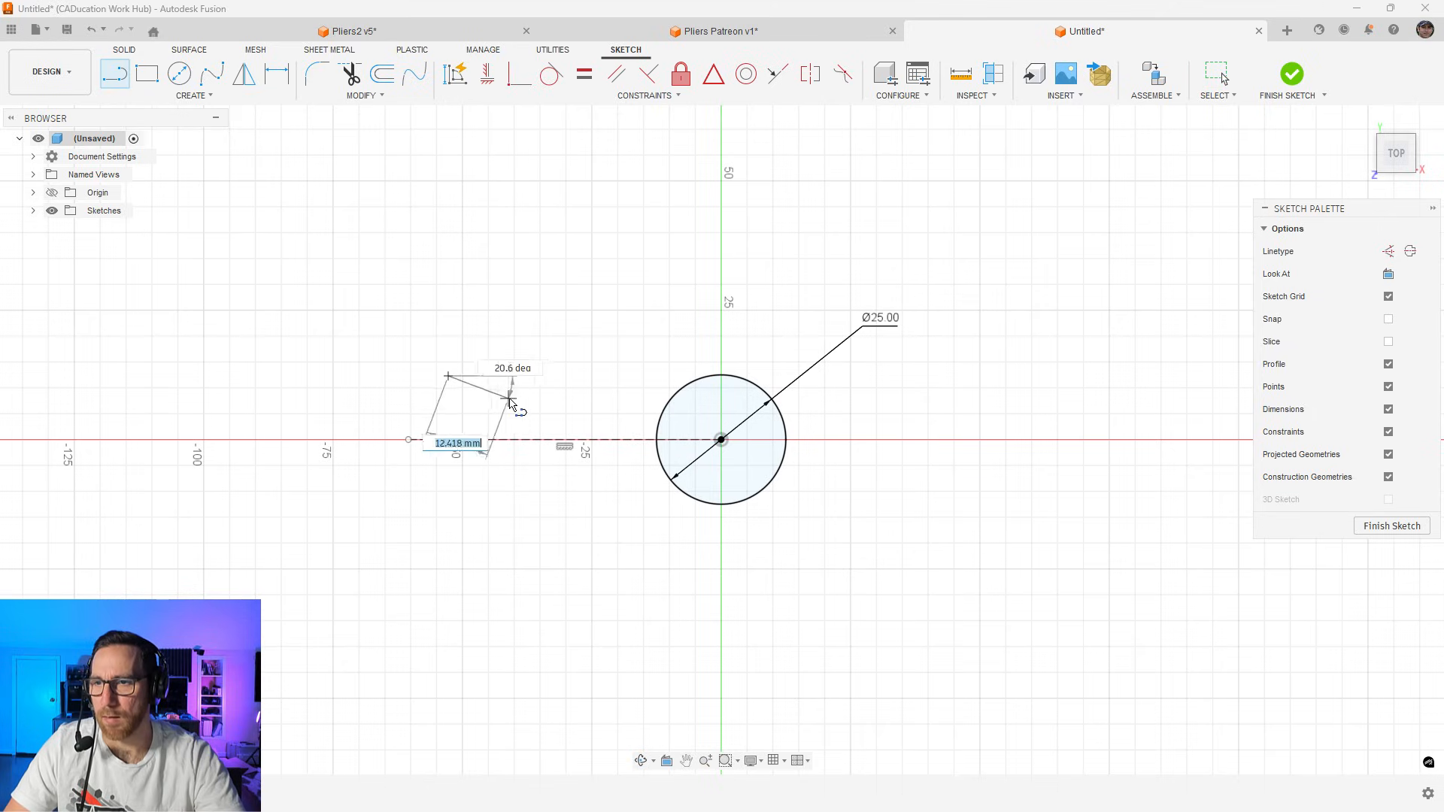
{"action": "left_click", "coordinate": [534, 399]}
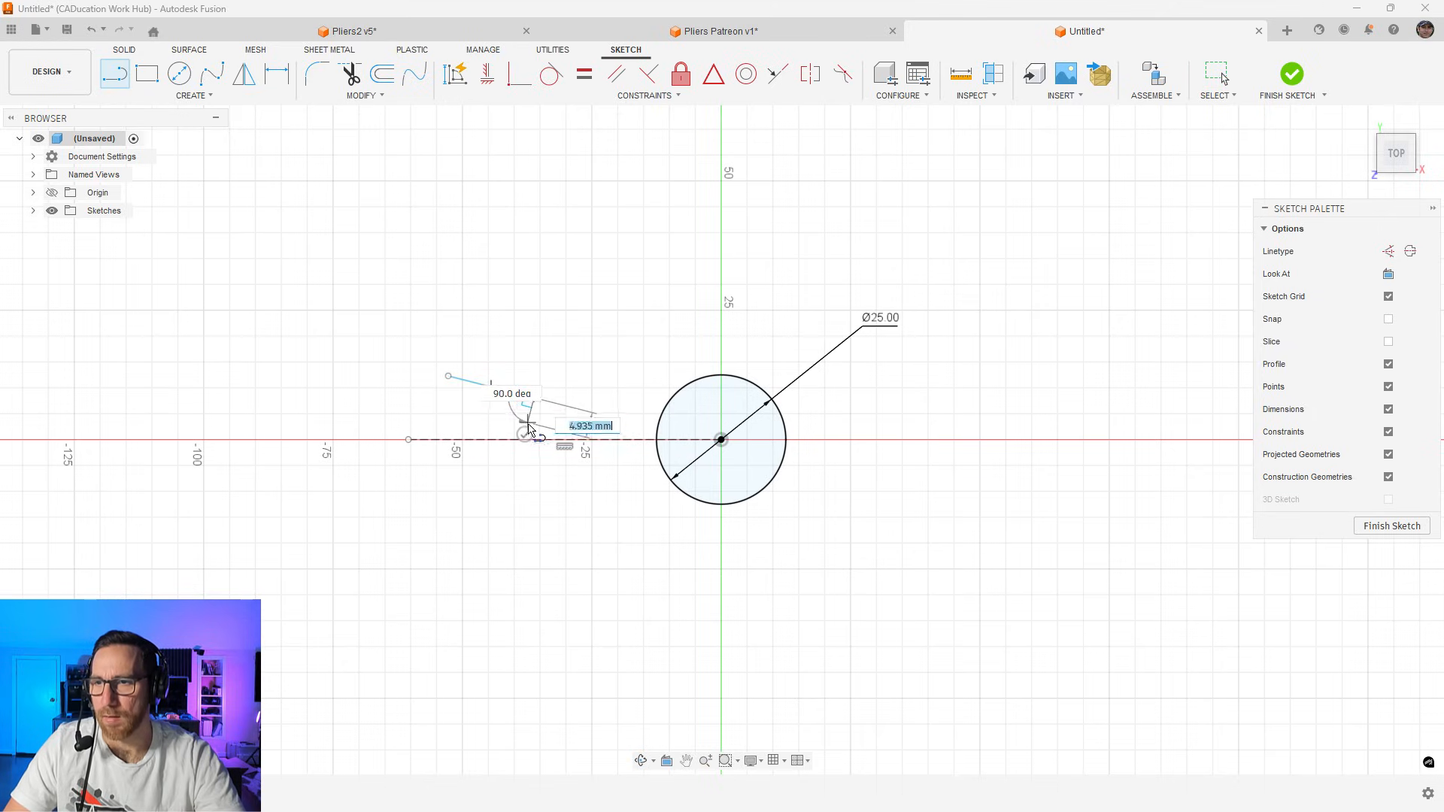
{"action": "key", "text": "Escape"}
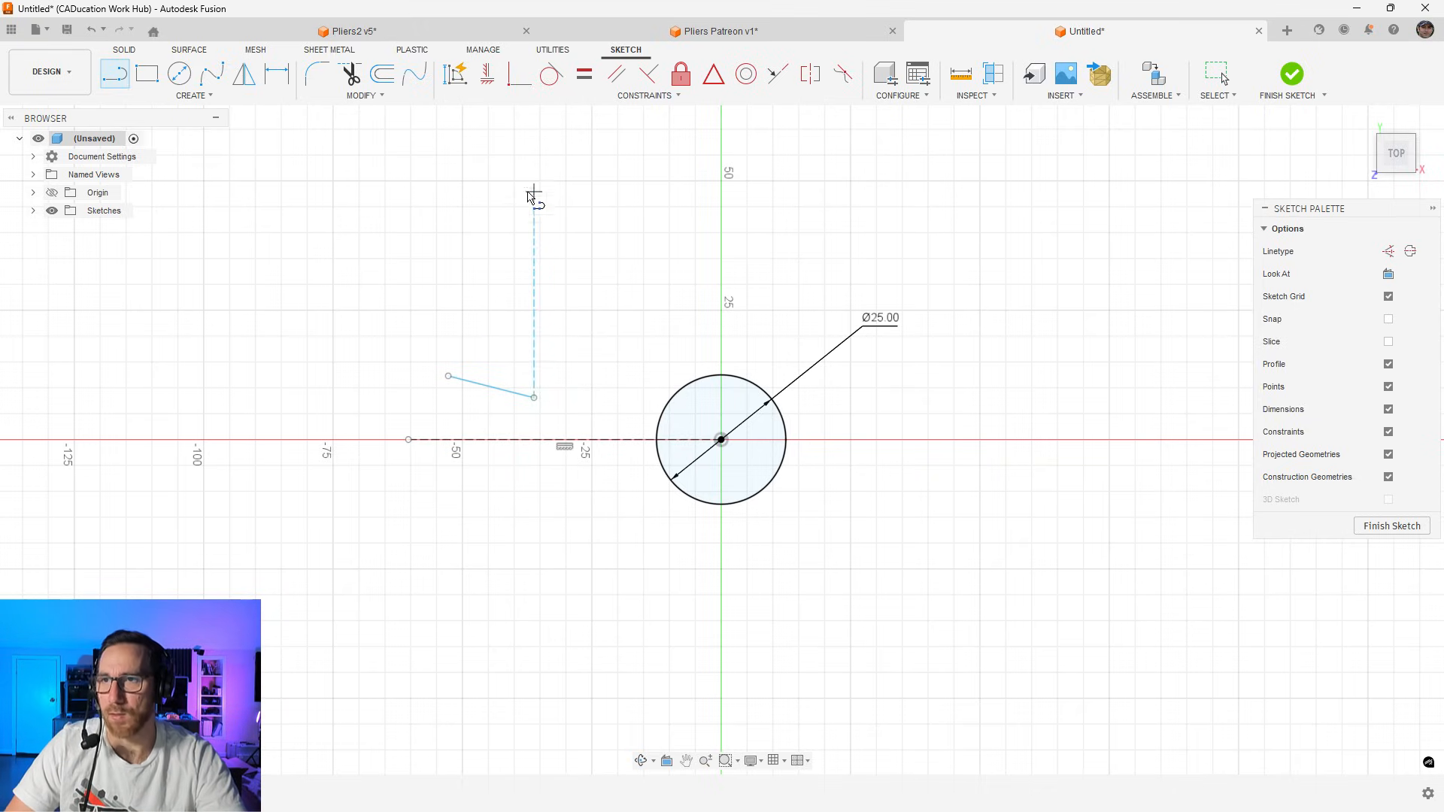
Dimension the angle between the sloping line and the horizontal construction line as 10 degrees
{"action": "key", "text": "d"}
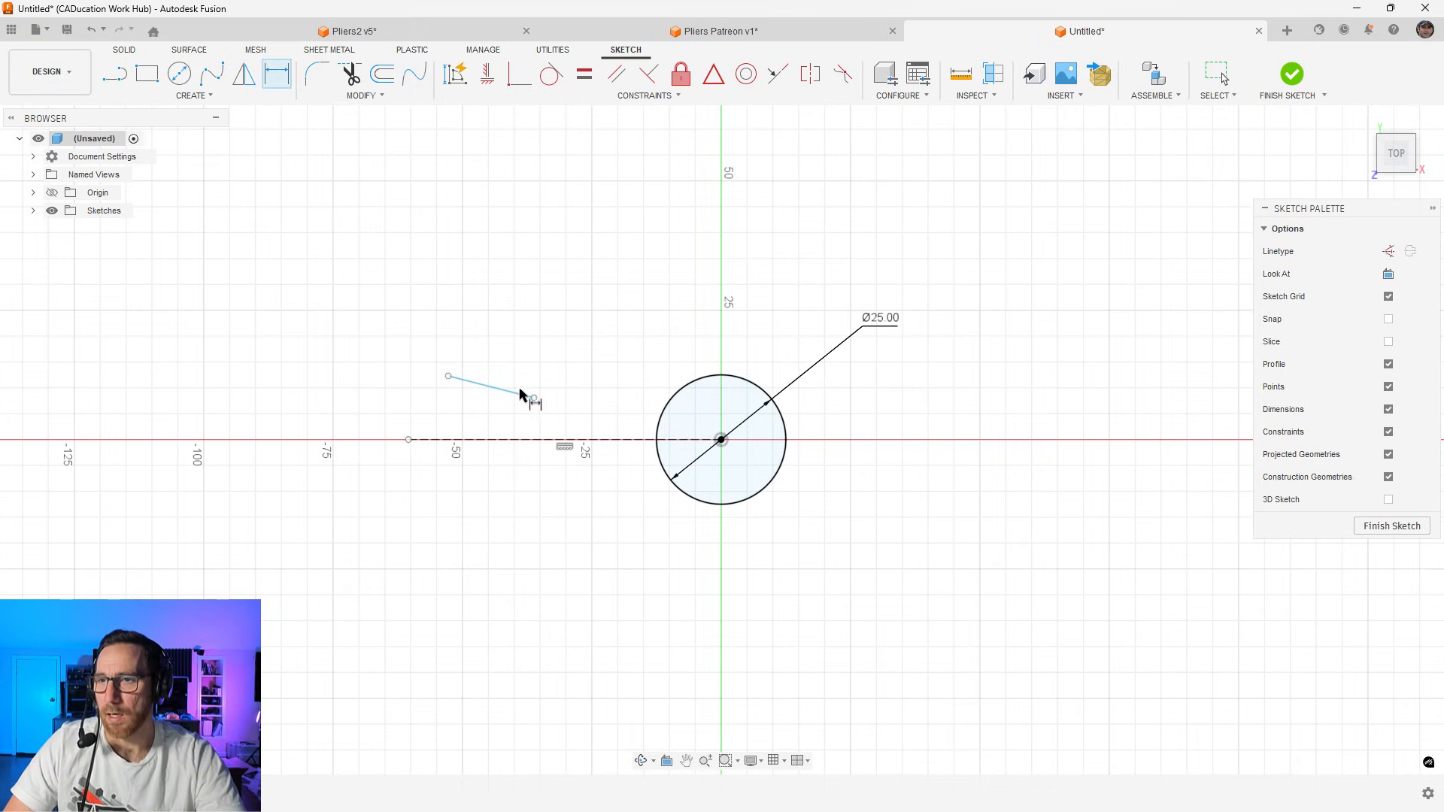
{"action": "left_click", "coordinate": [510, 396]}
{"action": "left_click", "coordinate": [504, 440]}
{"action": "left_click", "coordinate": [489, 411]}
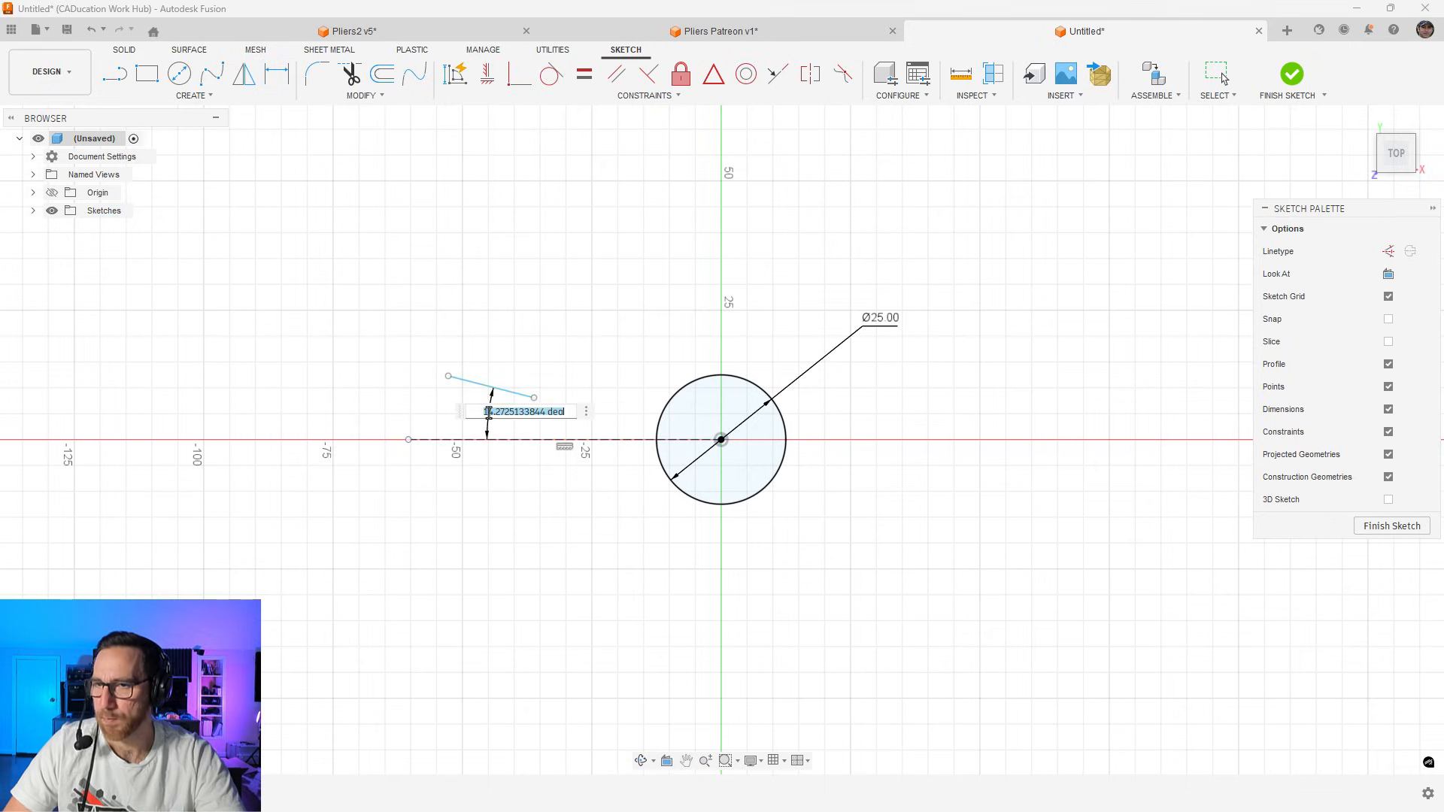
{"action": "type", "text": "10"}
{"action": "key", "text": "Return"}
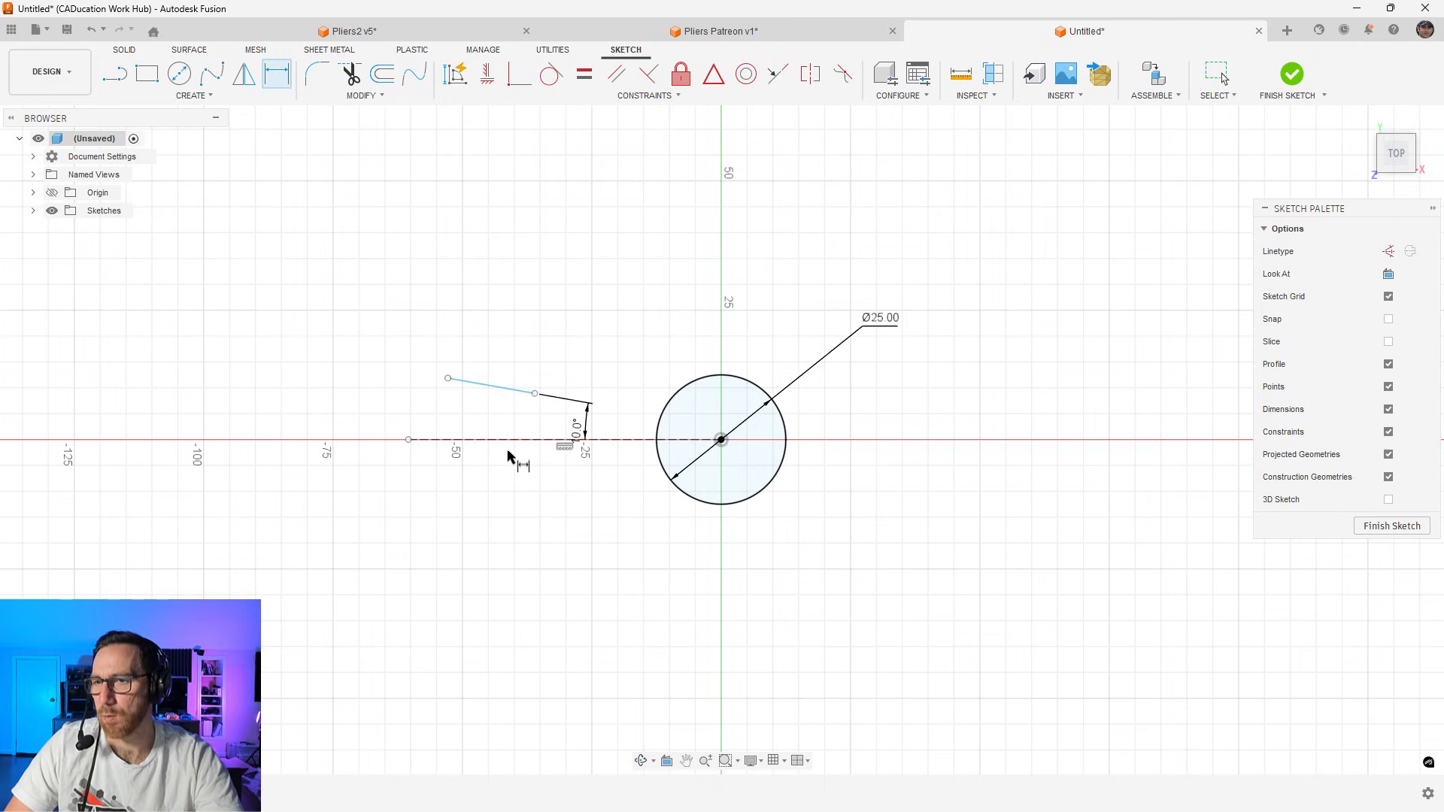
Apply a Coincident constraint between the sloping line and the origin so the line's extension passes through the circle's centre
{"action": "left_click", "coordinate": [519, 76]}
{"action": "left_click", "coordinate": [518, 390]}
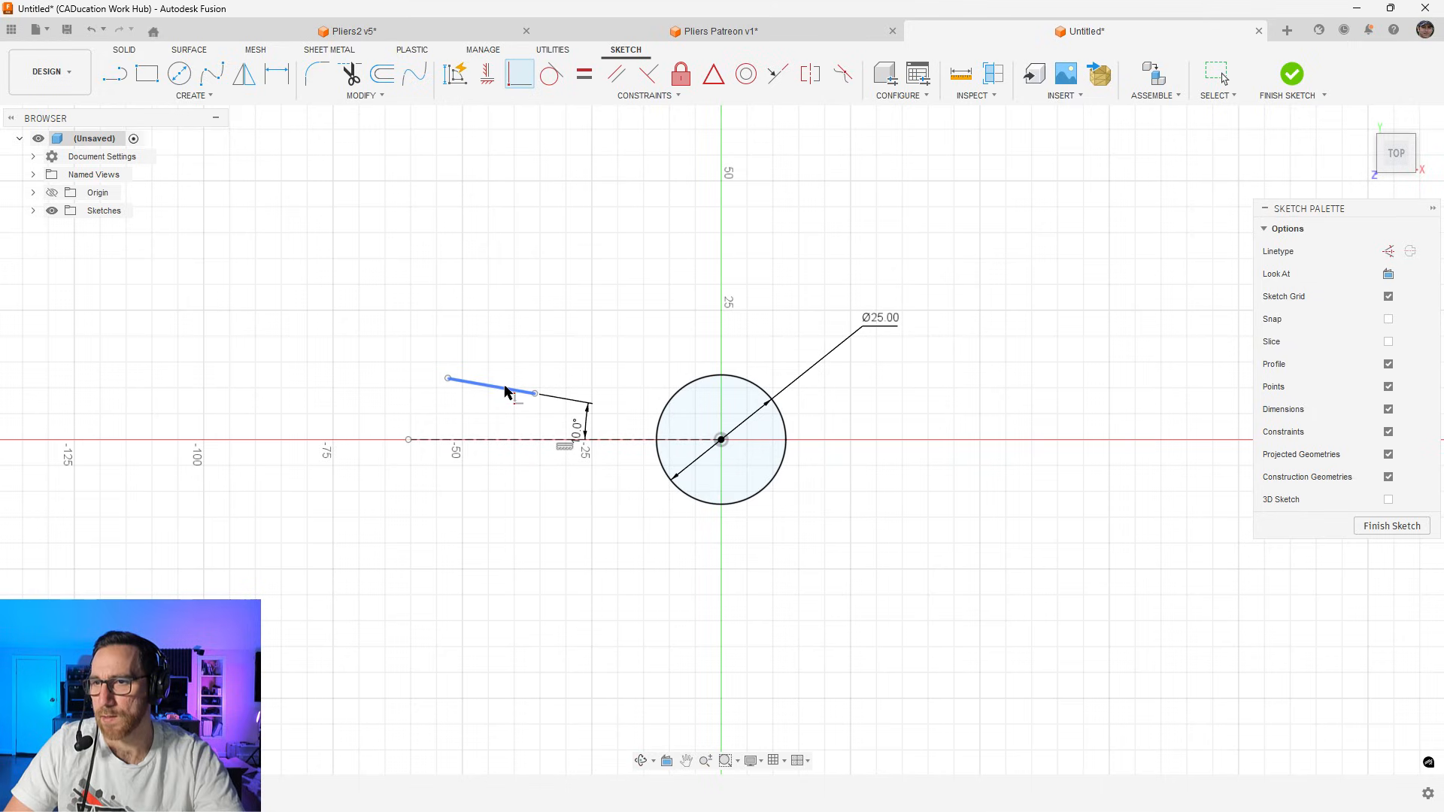
{"action": "left_click", "coordinate": [723, 439]}
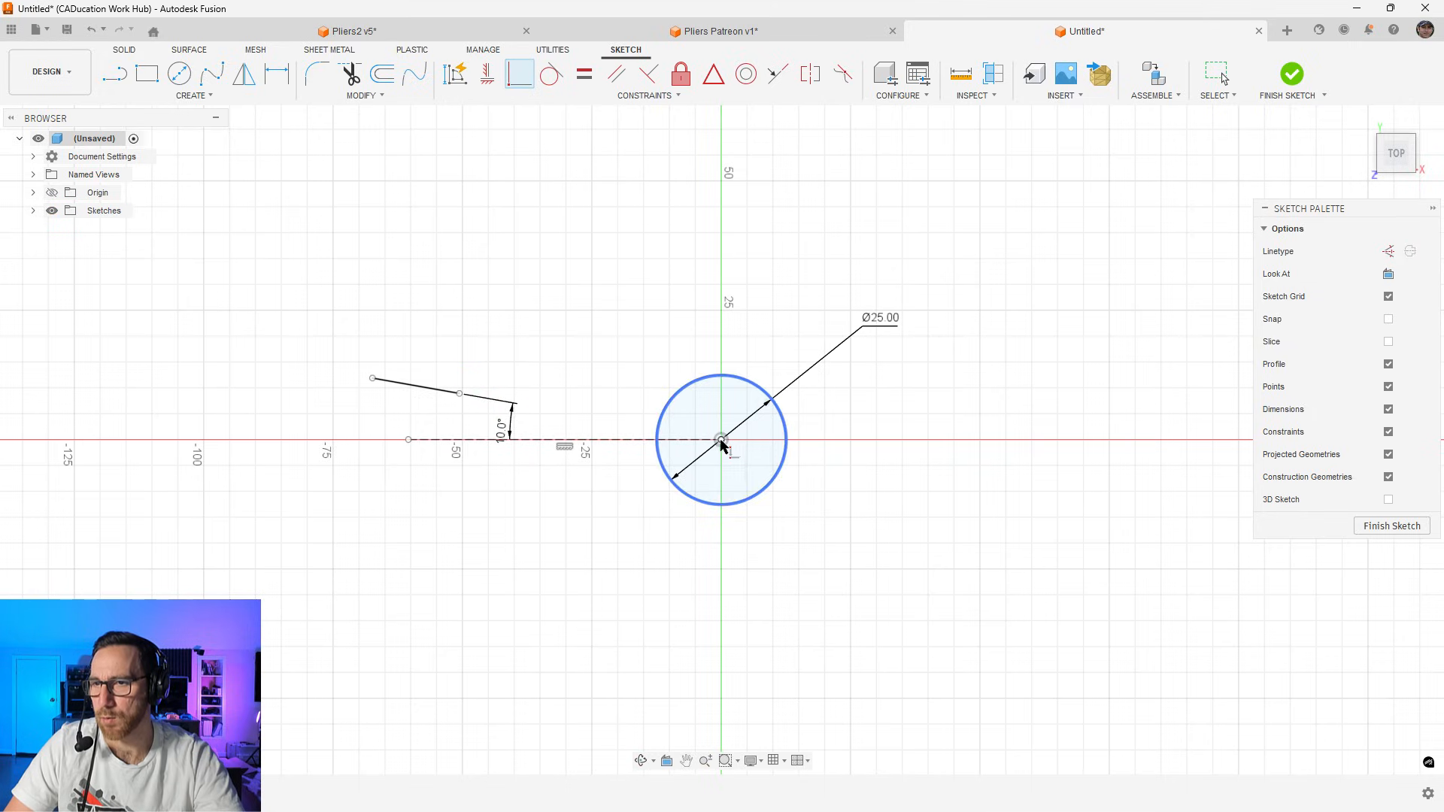
{"action": "key", "text": "Escape"}
Move the sloping line's endpoints closer to the circle, to about X -35.5, Y 6.3 mm and X -22.5, Y 4 mm
{"action": "left_click_drag", "start_coordinate": [461, 394], "coordinate": [558, 411]}
{"action": "left_click_drag", "start_coordinate": [373, 379], "coordinate": [489, 401]}
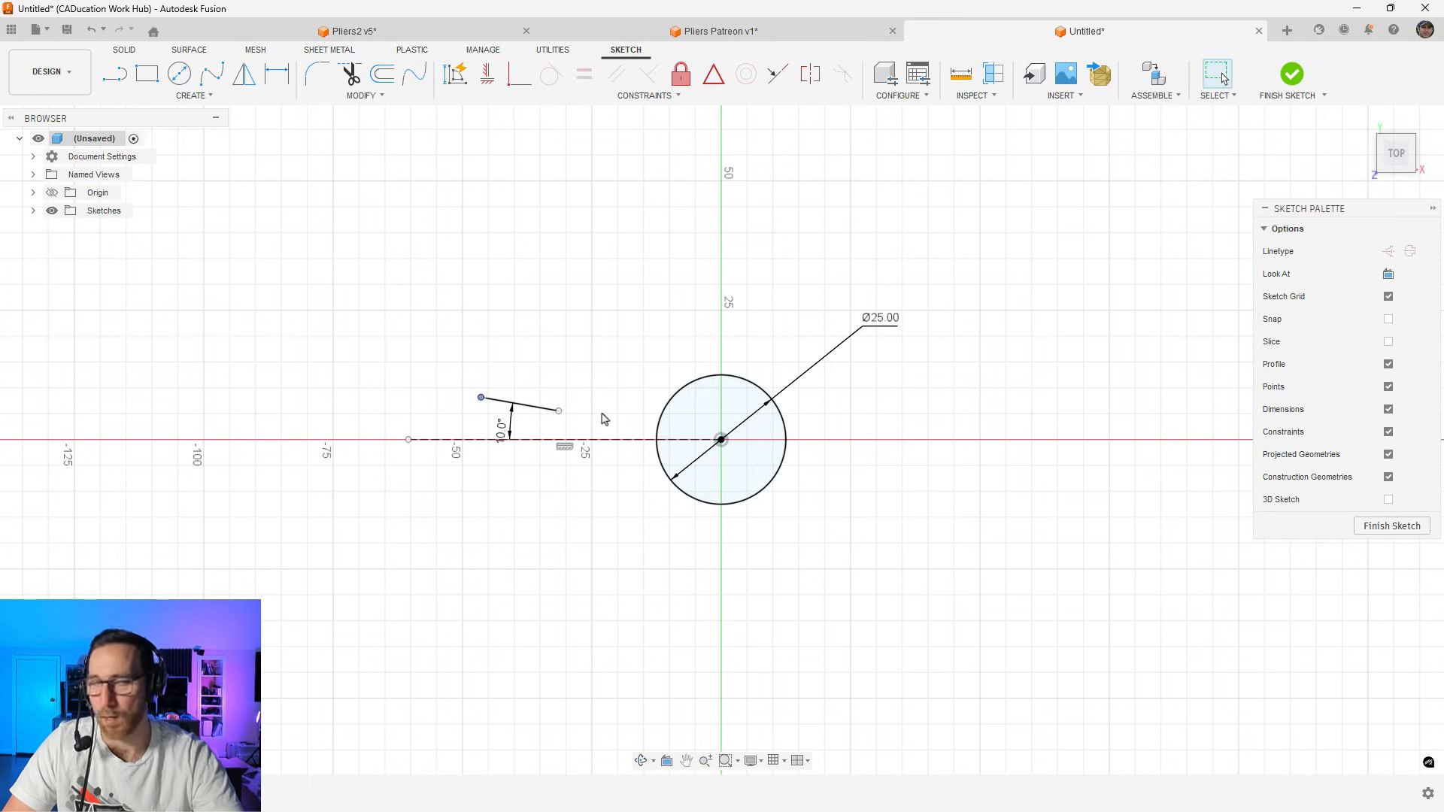
{"action": "left_click", "coordinate": [537, 405]}
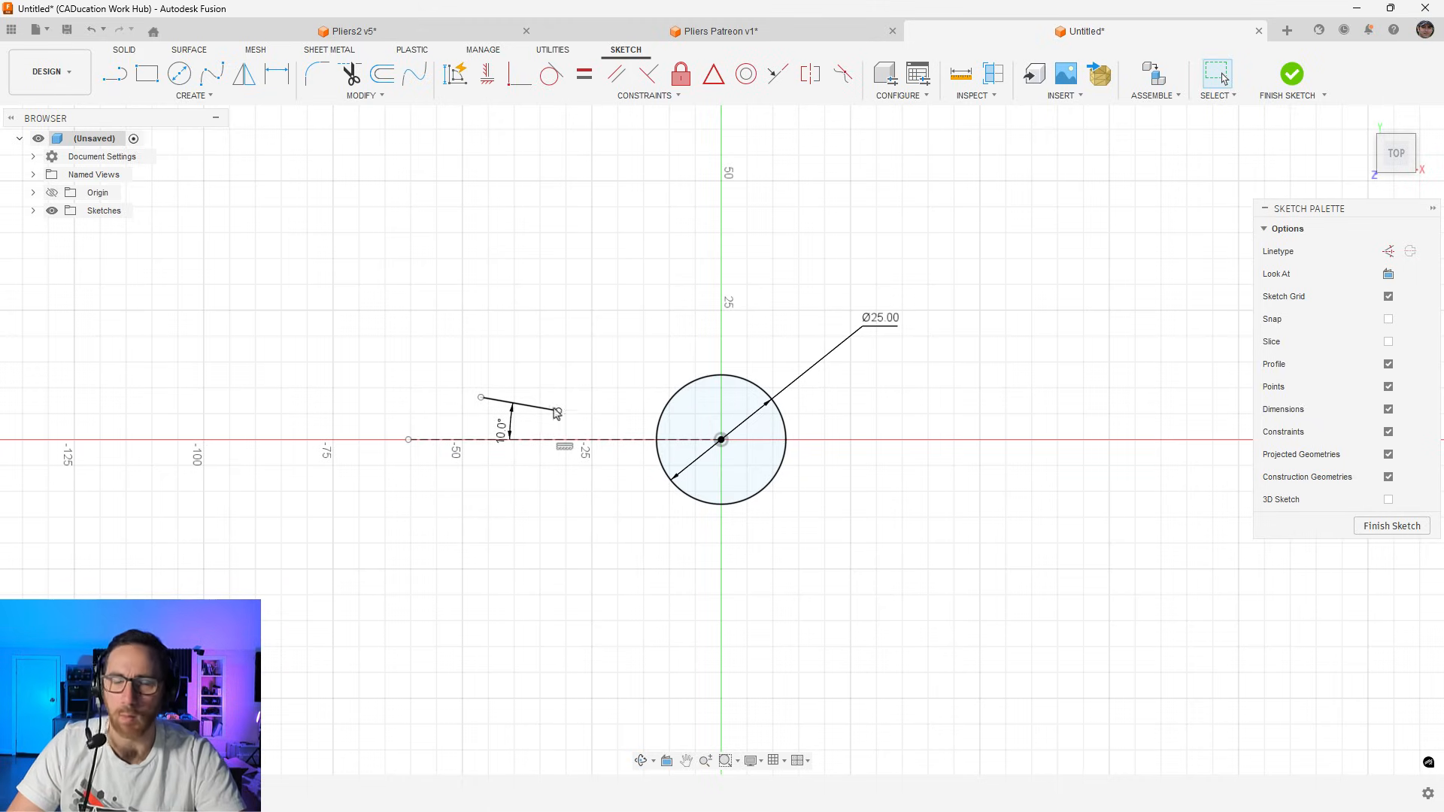
{"action": "left_click_drag", "start_coordinate": [559, 410], "coordinate": [604, 420]}
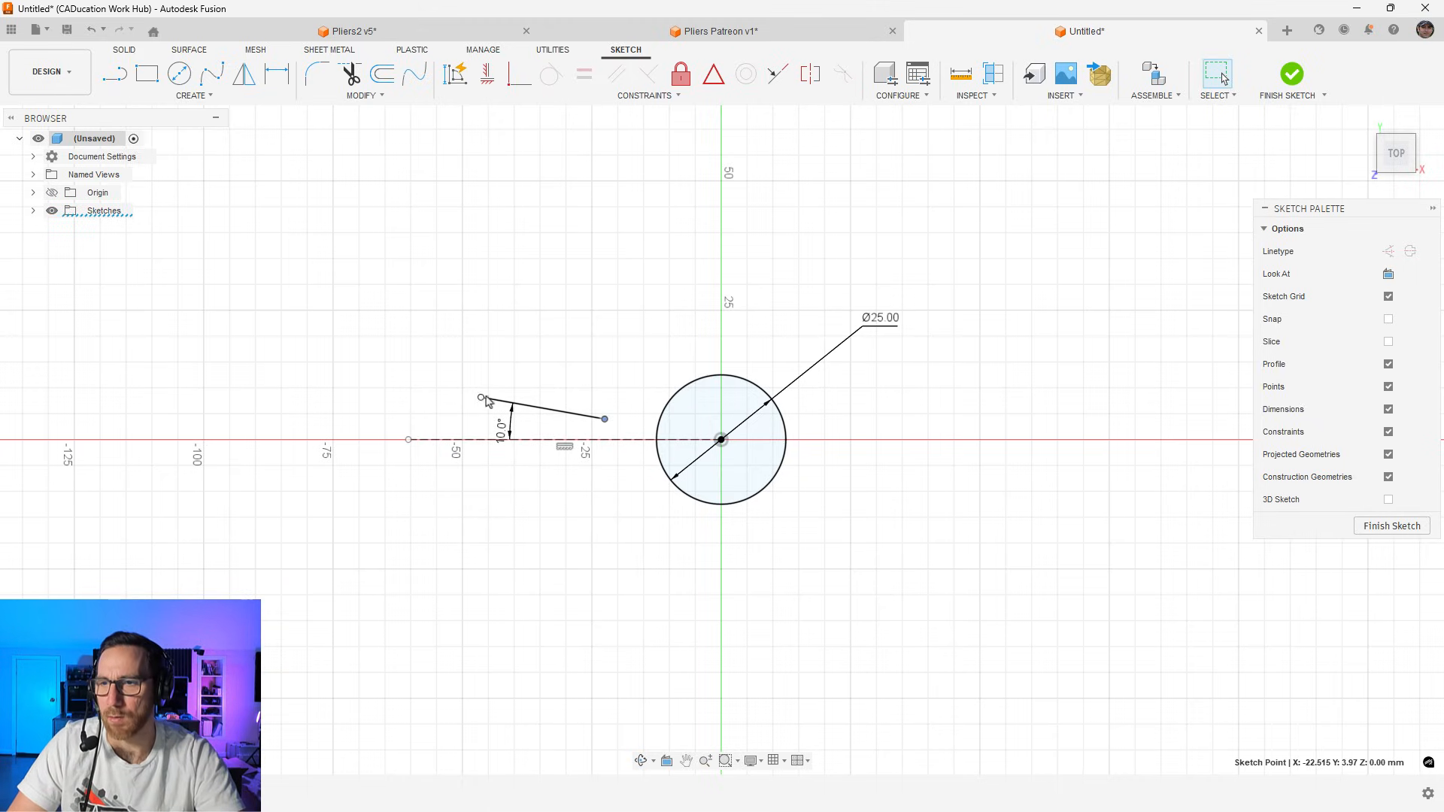
{"action": "mouse_move", "coordinate": [481, 398]}
{"action": "left_mouse_down"}
{"action": "mouse_move", "coordinate": [559, 411]}
{"action": "mouse_move", "coordinate": [537, 407]}
{"action": "left_mouse_up"}
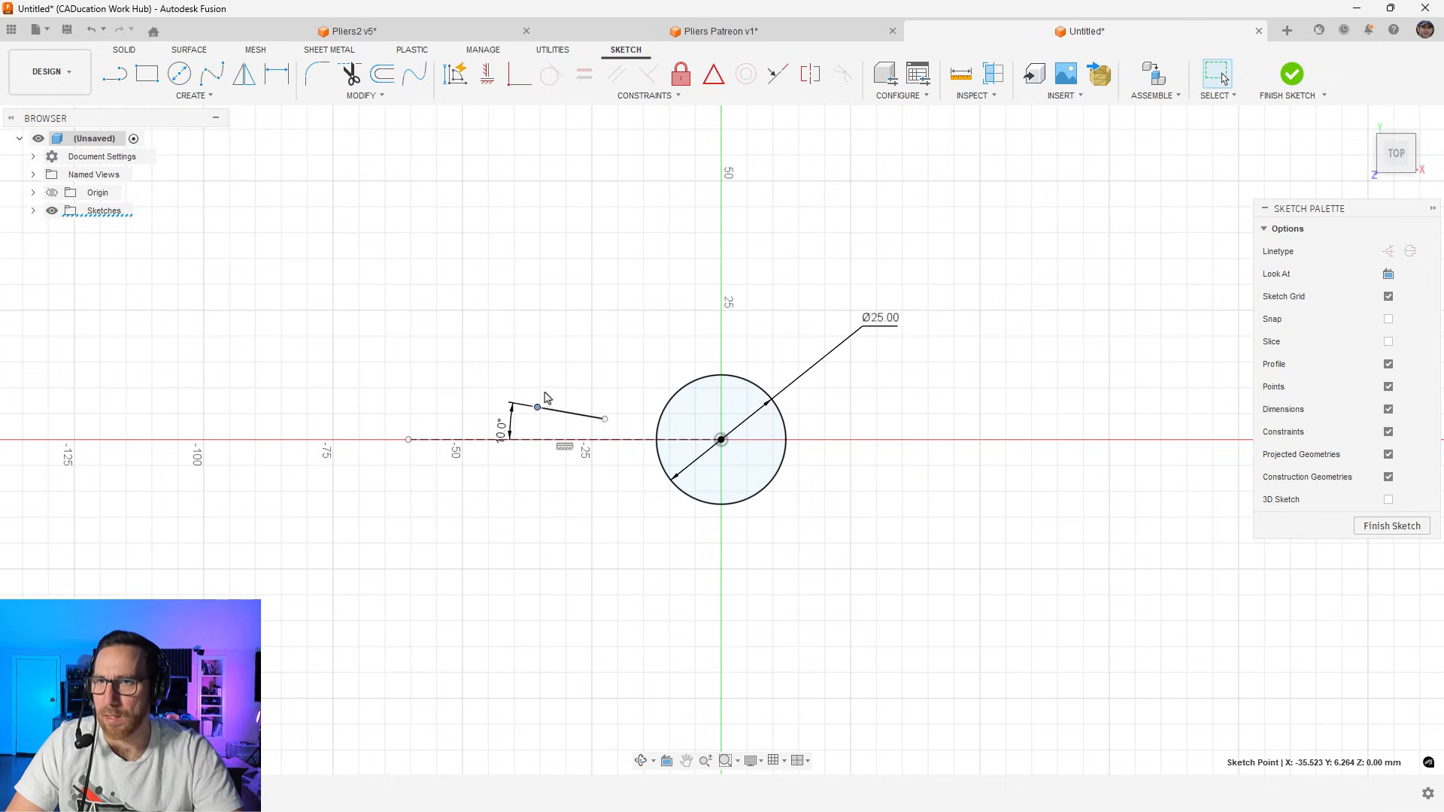
{"action": "key", "text": "Escape"}
{"action": "key", "text": "l"}
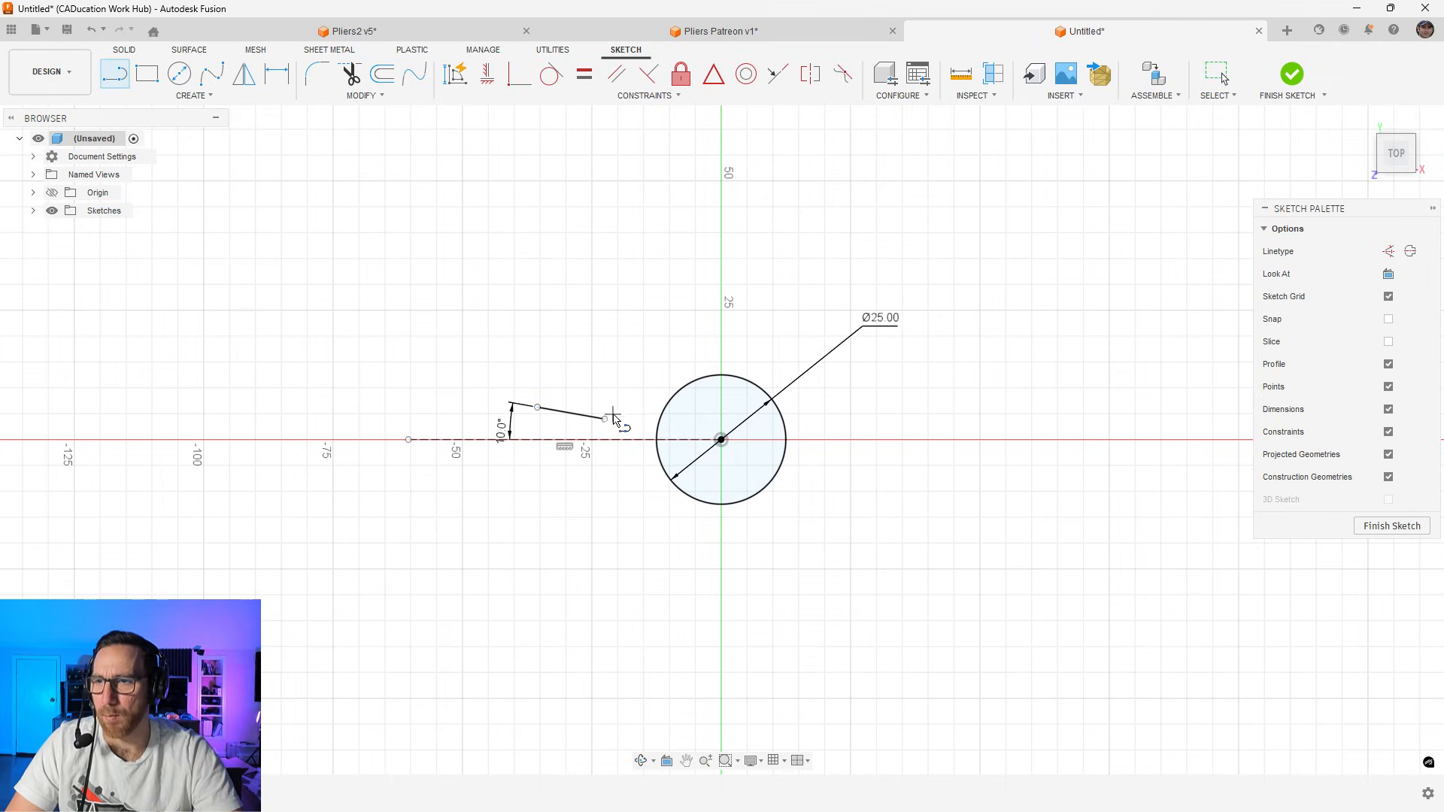
Dimension the height of the sloping line's inner endpoint above the construction line as 5 mm
{"action": "left_click", "coordinate": [276, 73]}
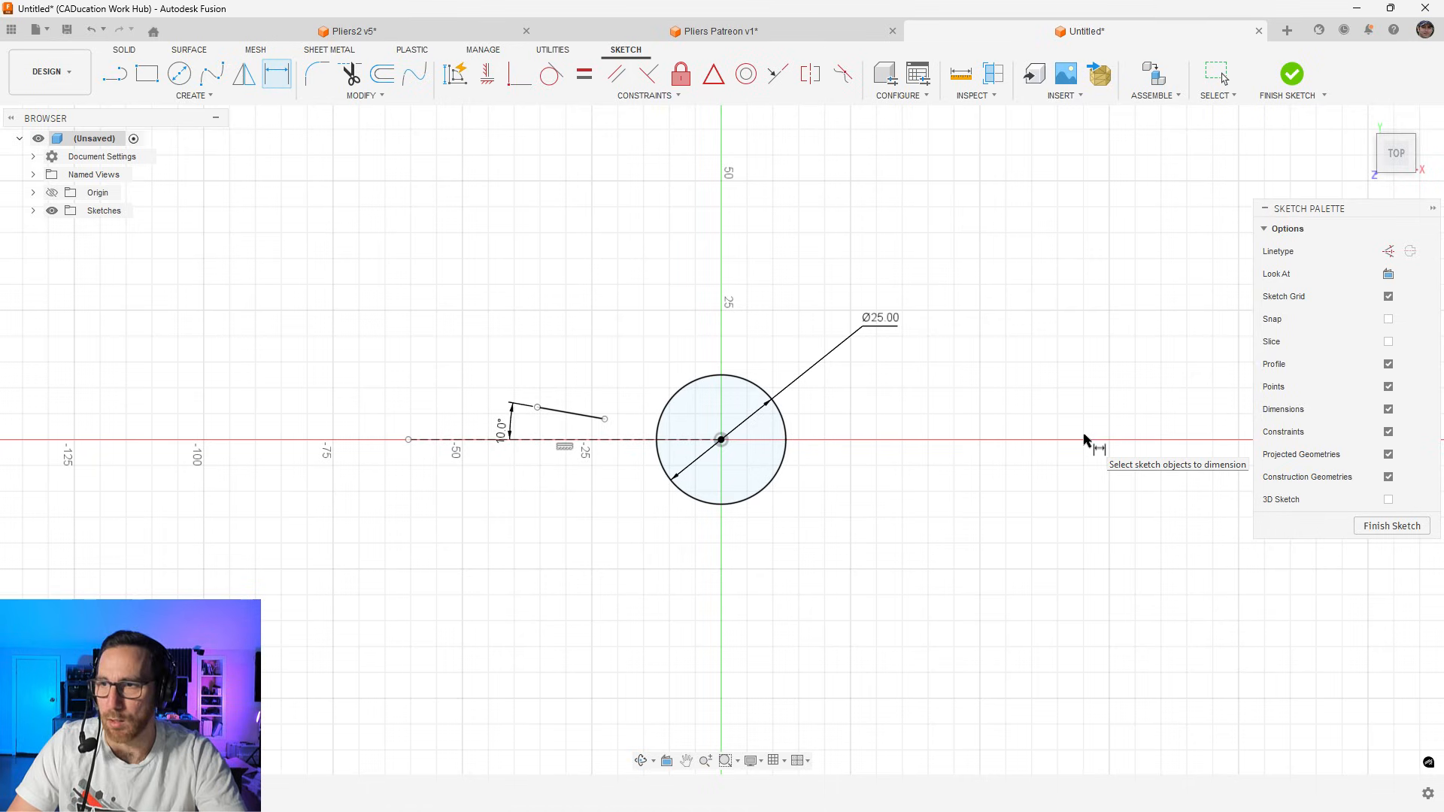
{"action": "left_click", "coordinate": [605, 419]}
{"action": "left_click", "coordinate": [598, 440]}
{"action": "left_click", "coordinate": [600, 475]}
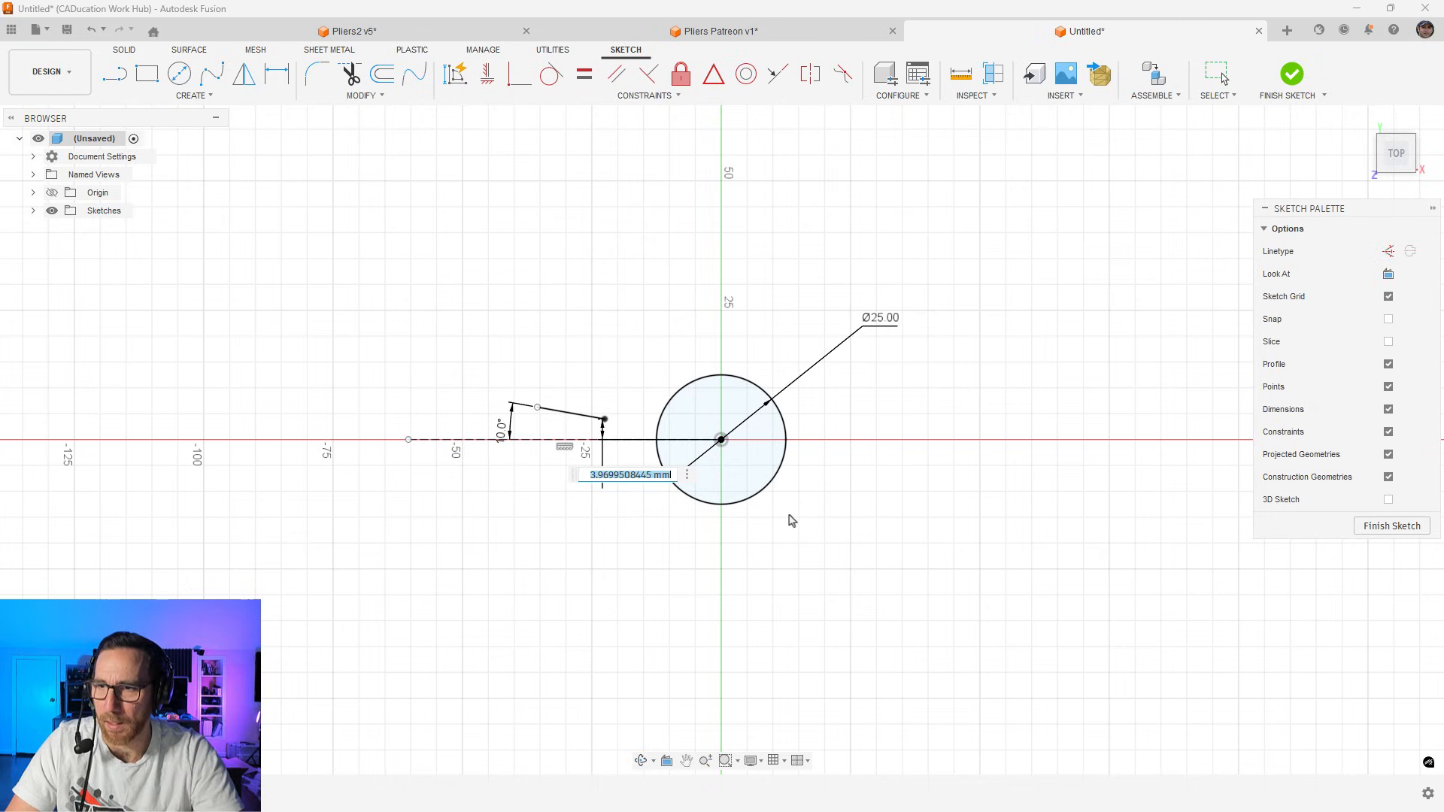
{"action": "type", "text": "5"}
{"action": "key", "text": "Return"}
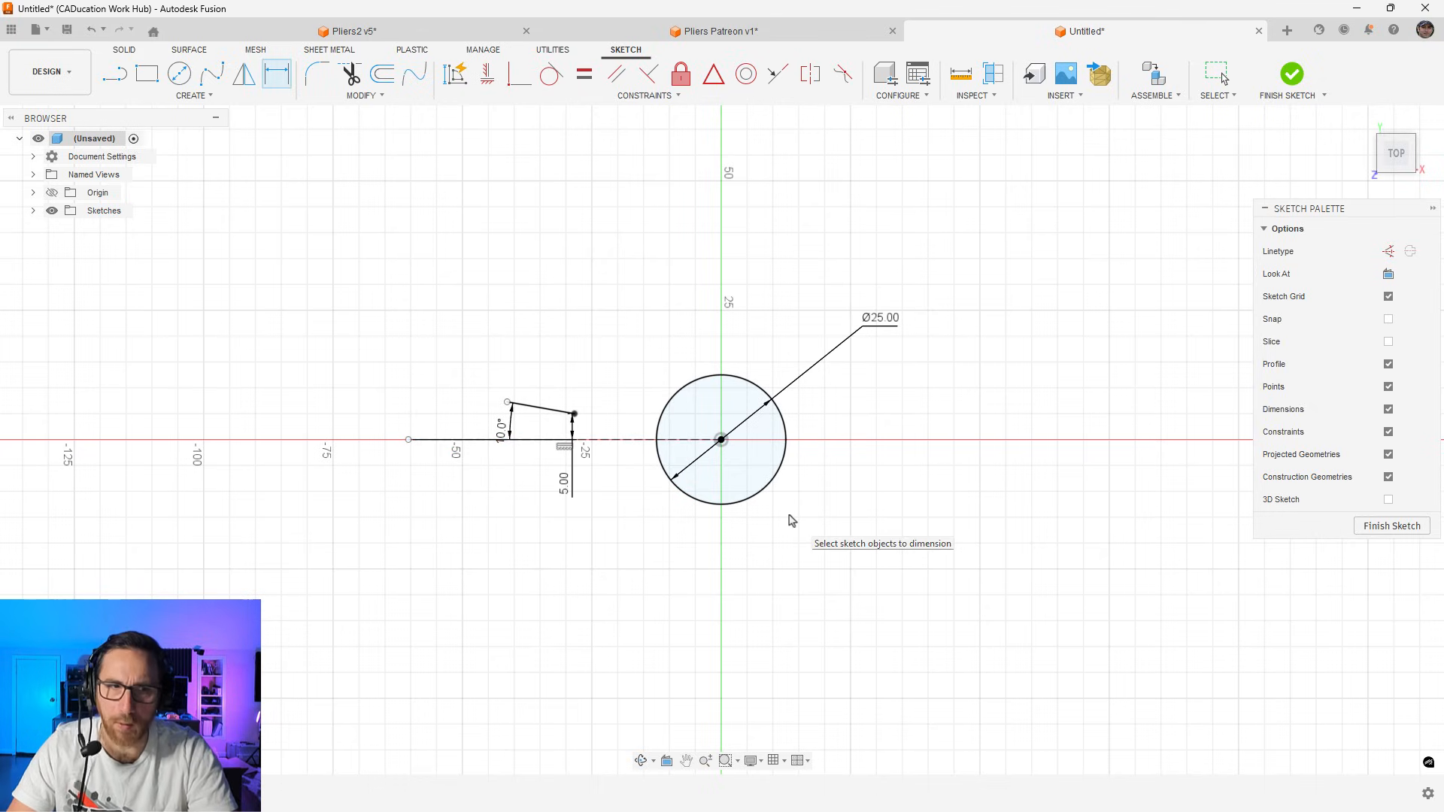
Dimension the horizontal distance from the sloping line's outer endpoint to the origin as 37.5 mm
{"action": "left_click", "coordinate": [575, 415]}
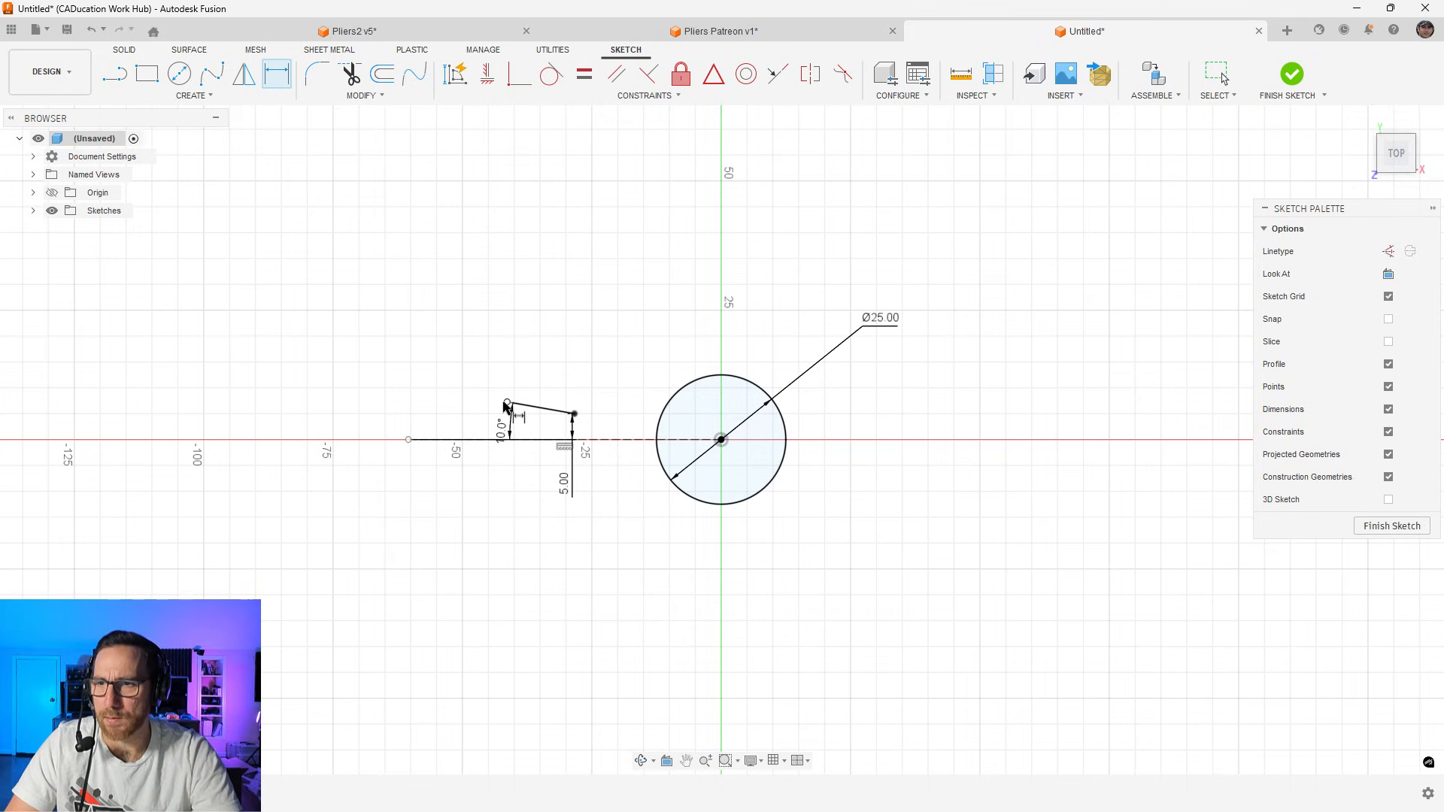
{"action": "left_click", "coordinate": [721, 440]}
{"action": "left_click", "coordinate": [591, 594]}
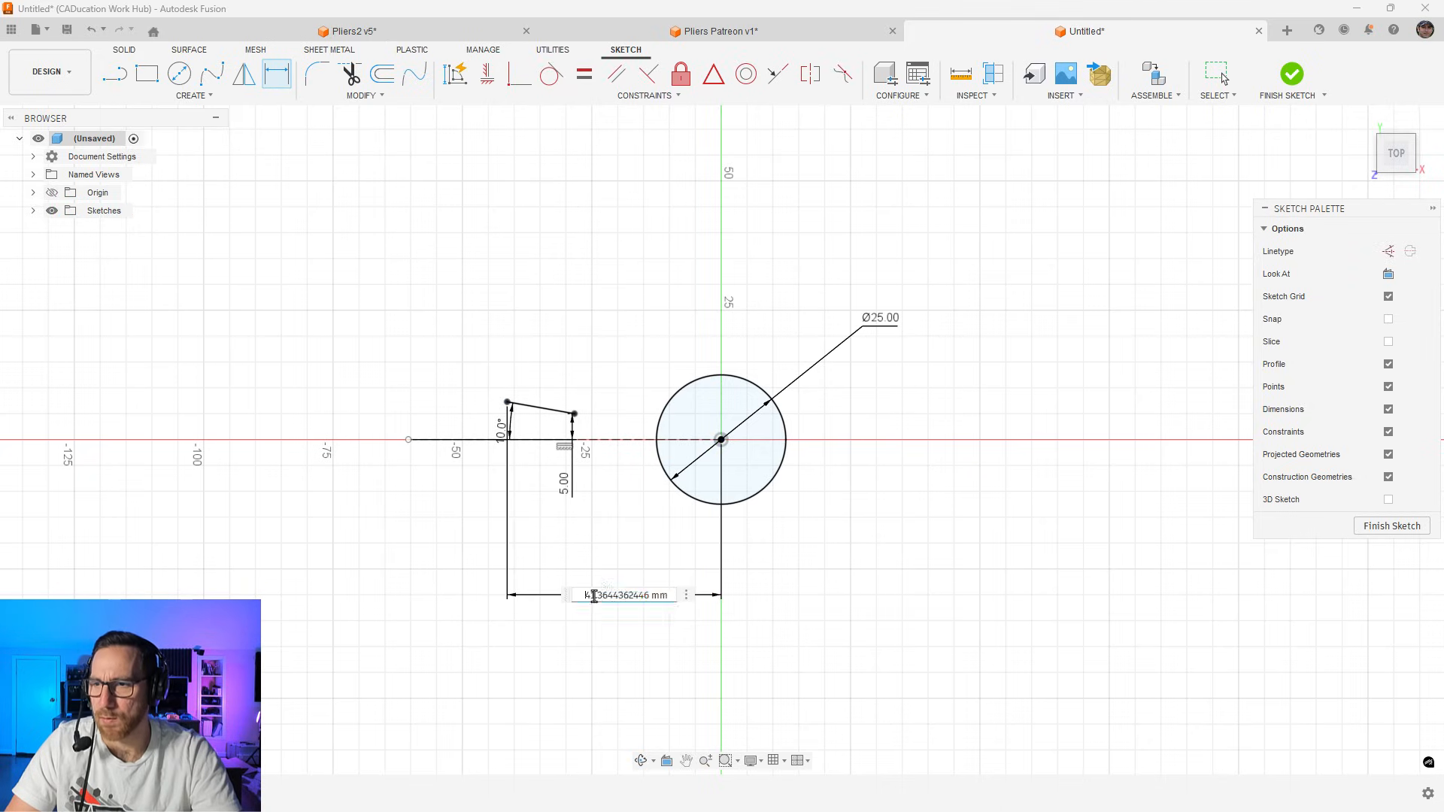
{"action": "type", "text": "37.5"}
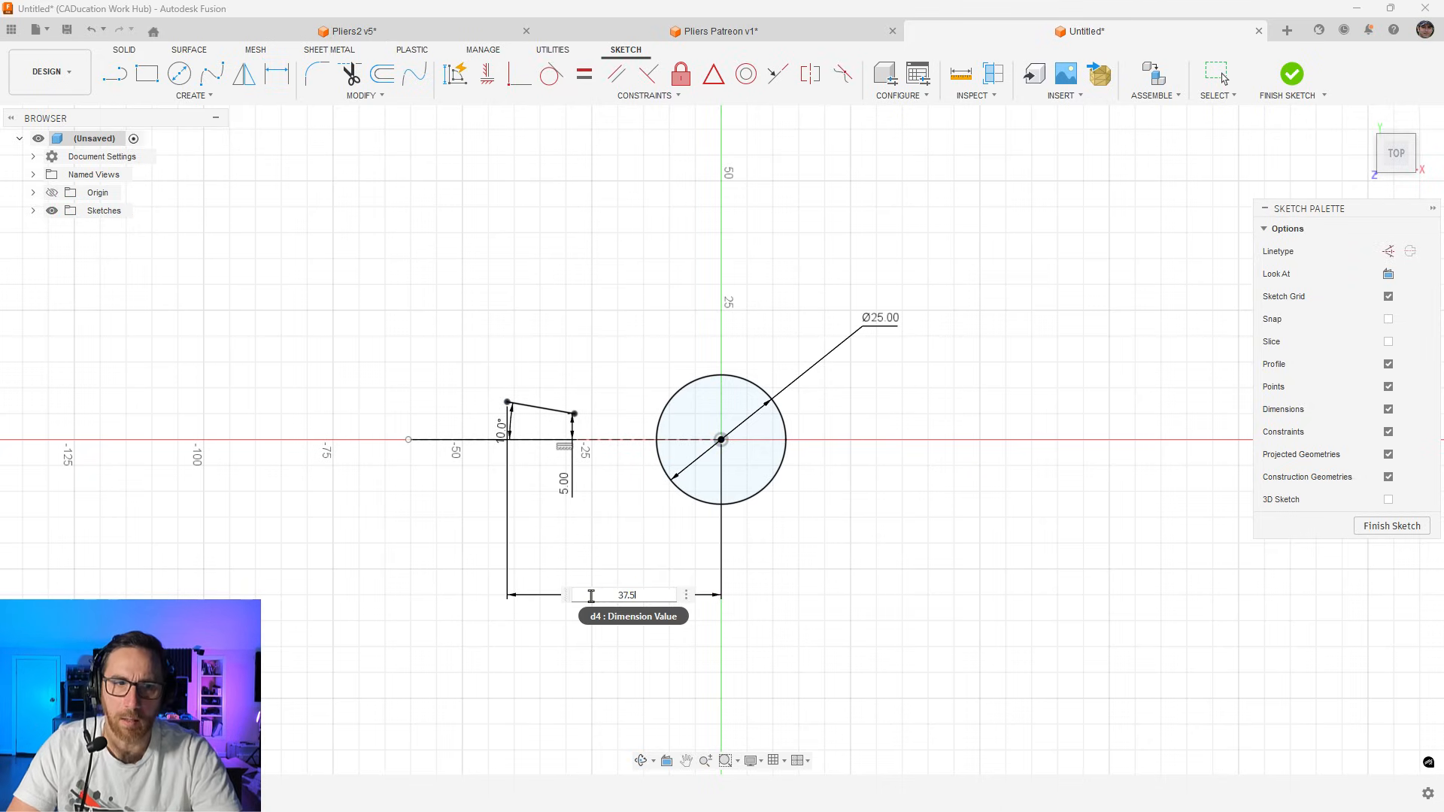
{"action": "key", "text": "Return"}
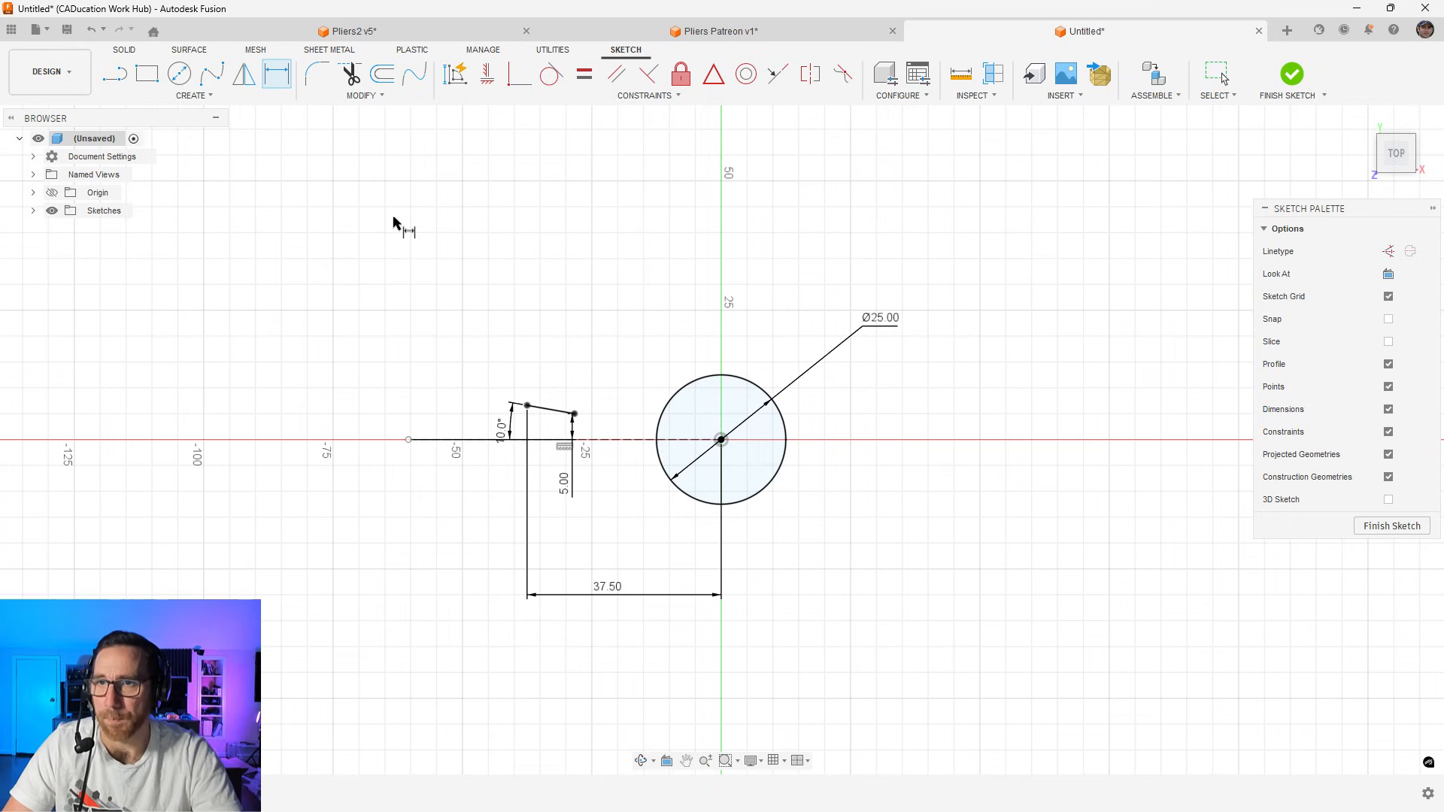
{"action": "key", "text": "Escape"}
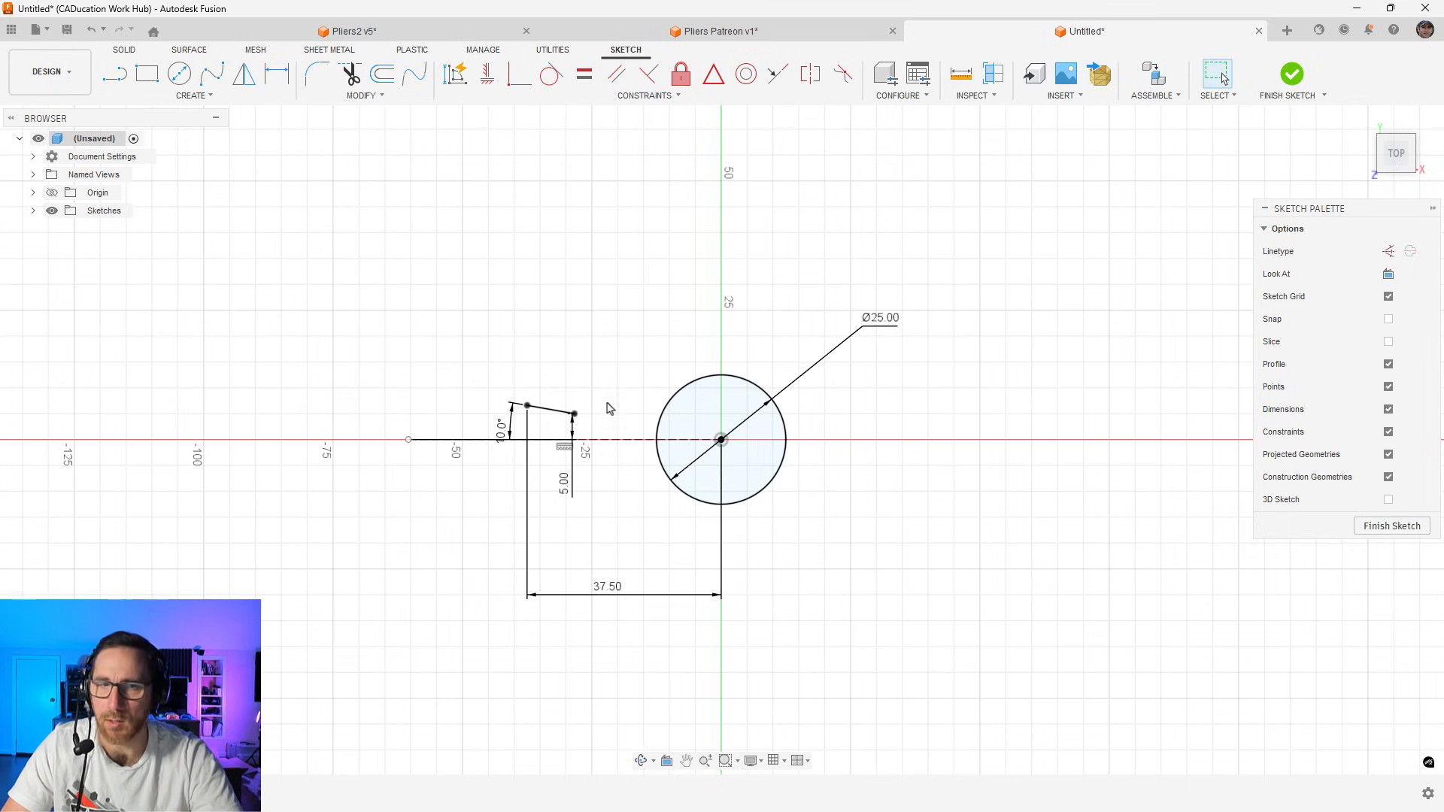
Draw a three-point arc bulging upward from the sloping line's inner endpoint to the upper part of the 25 mm circle
{"action": "scroll", "coordinate": [612, 407], "scroll_direction": "up", "scroll_amount": 3}
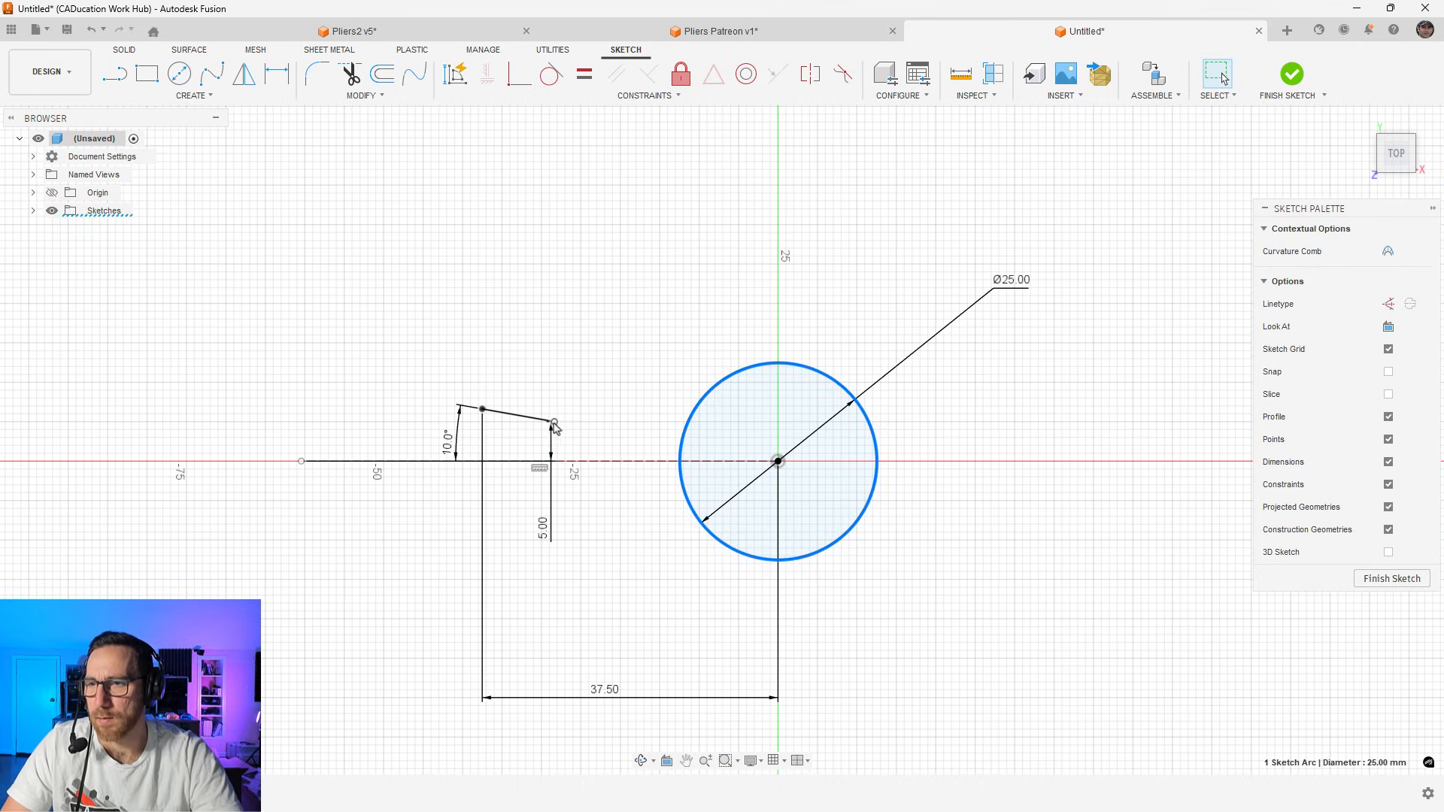
{"action": "left_click", "coordinate": [554, 421]}
{"action": "left_click", "coordinate": [192, 86]}
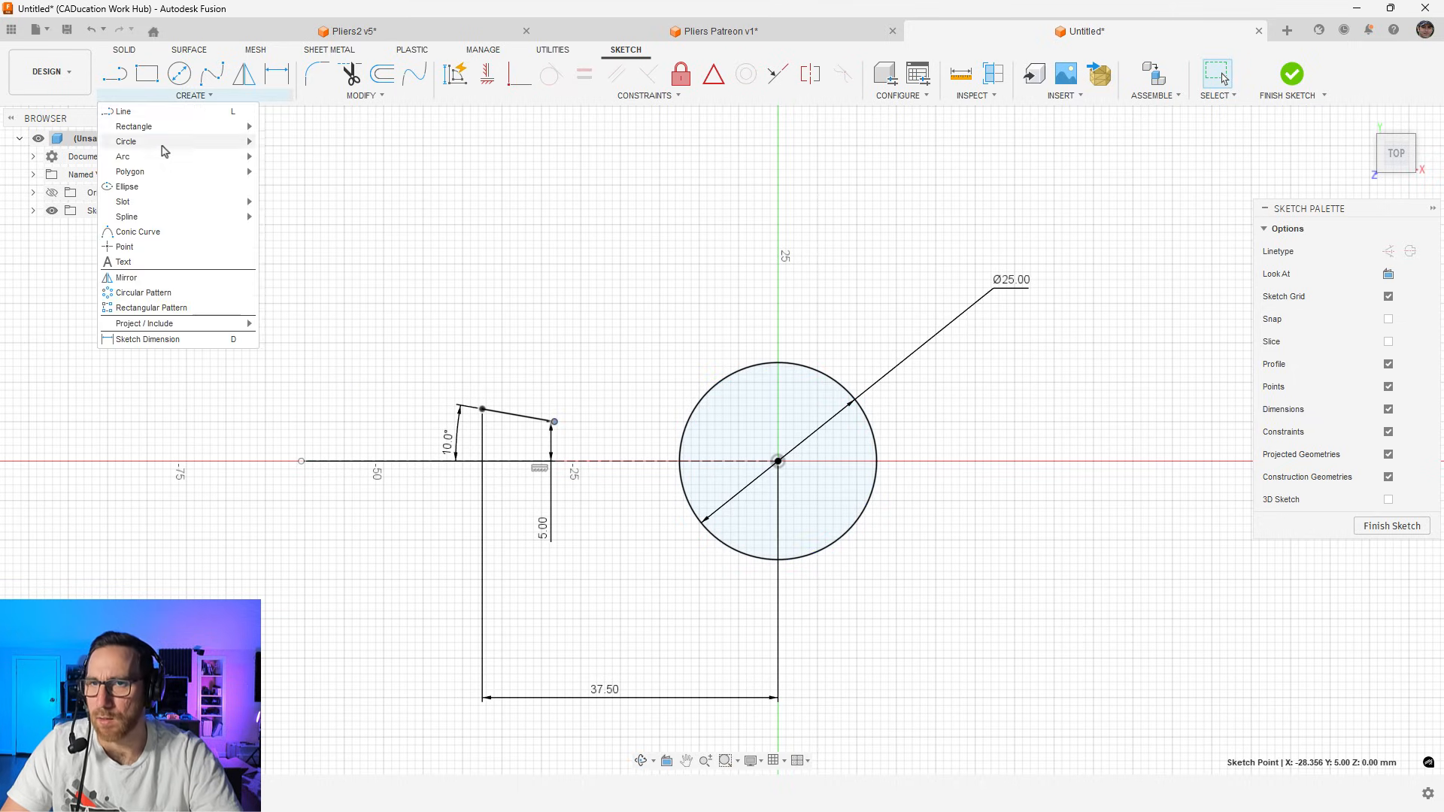
{"action": "mouse_move", "coordinate": [161, 156]}
{"action": "left_click", "coordinate": [298, 157]}
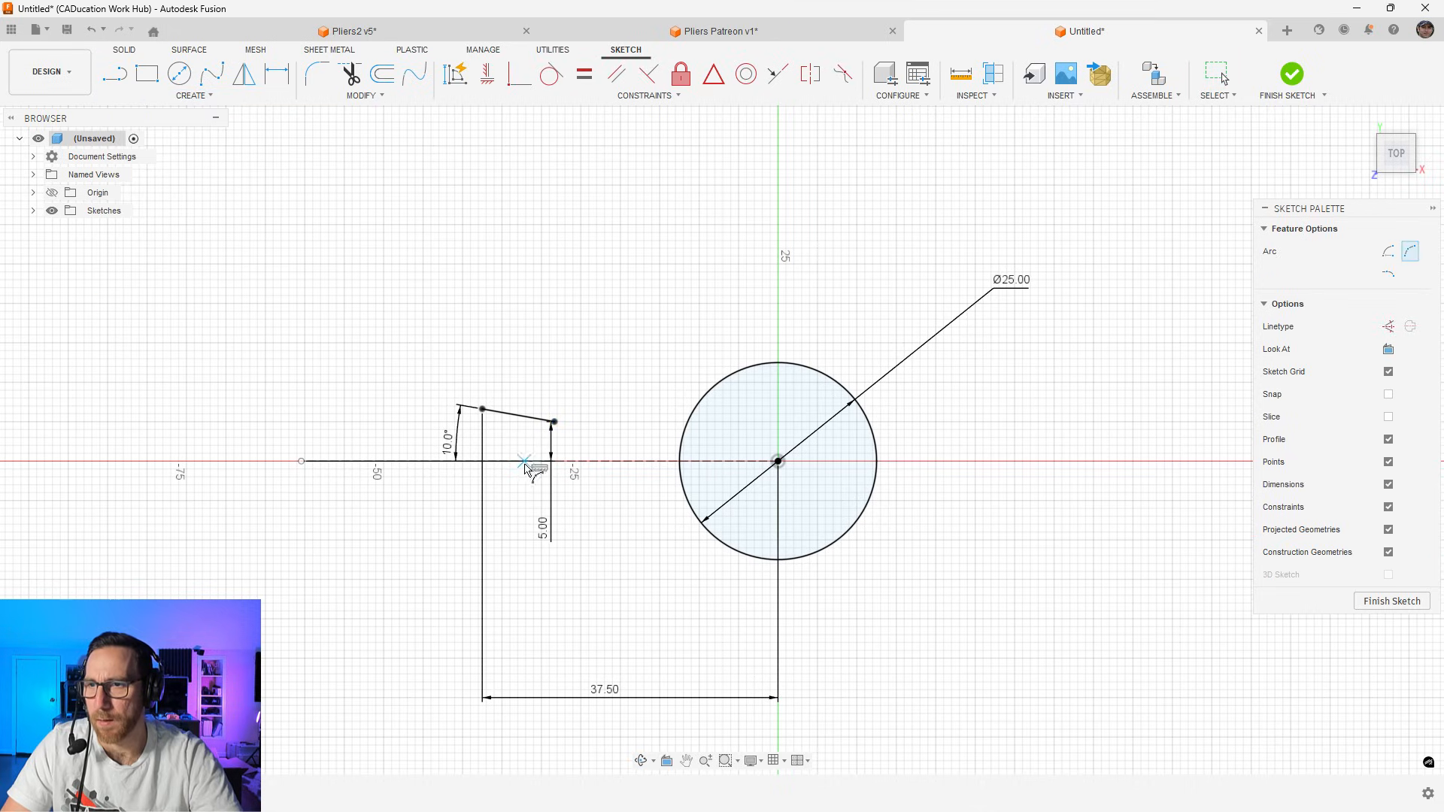
{"action": "left_click", "coordinate": [554, 421]}
{"action": "left_click", "coordinate": [714, 383]}
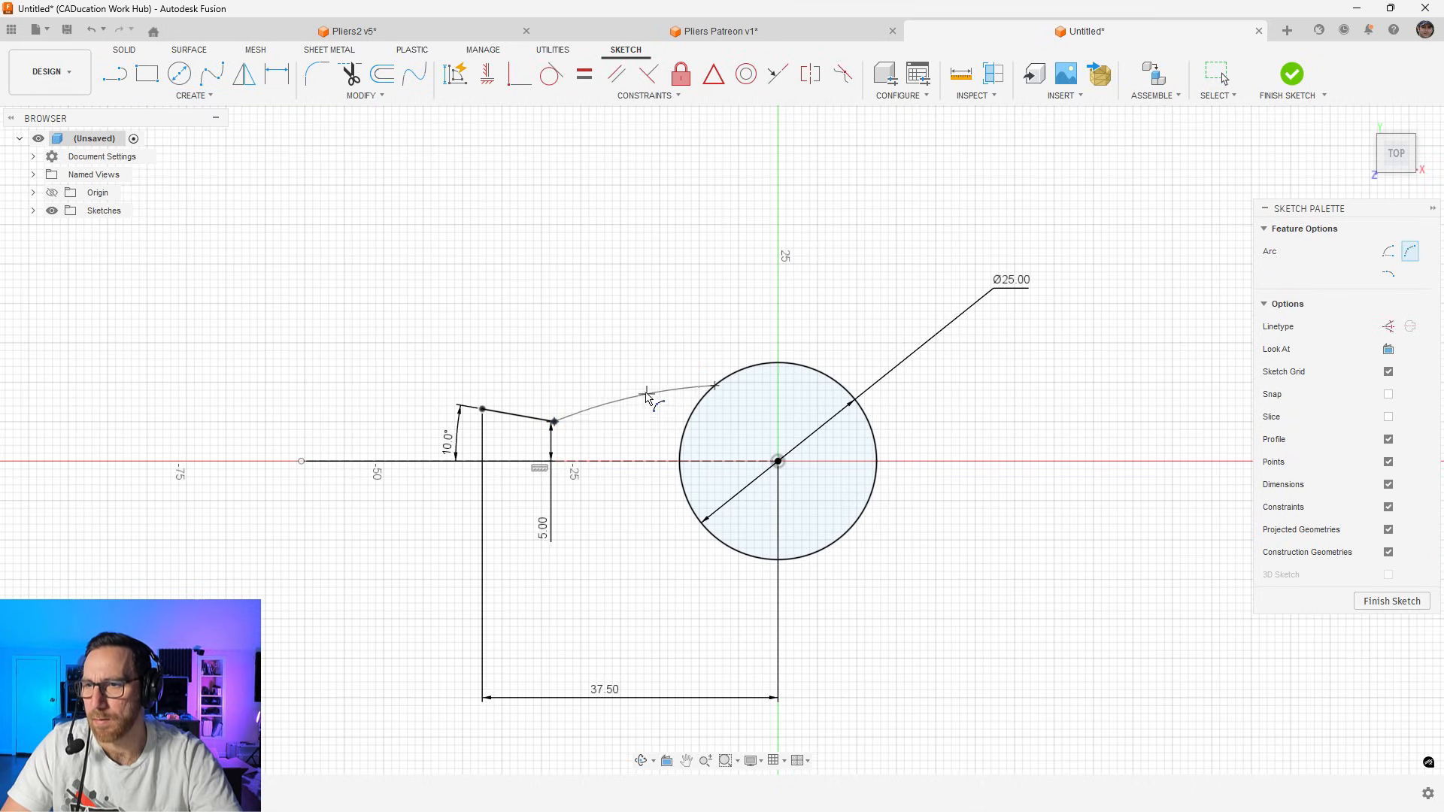
{"action": "left_click", "coordinate": [618, 382]}
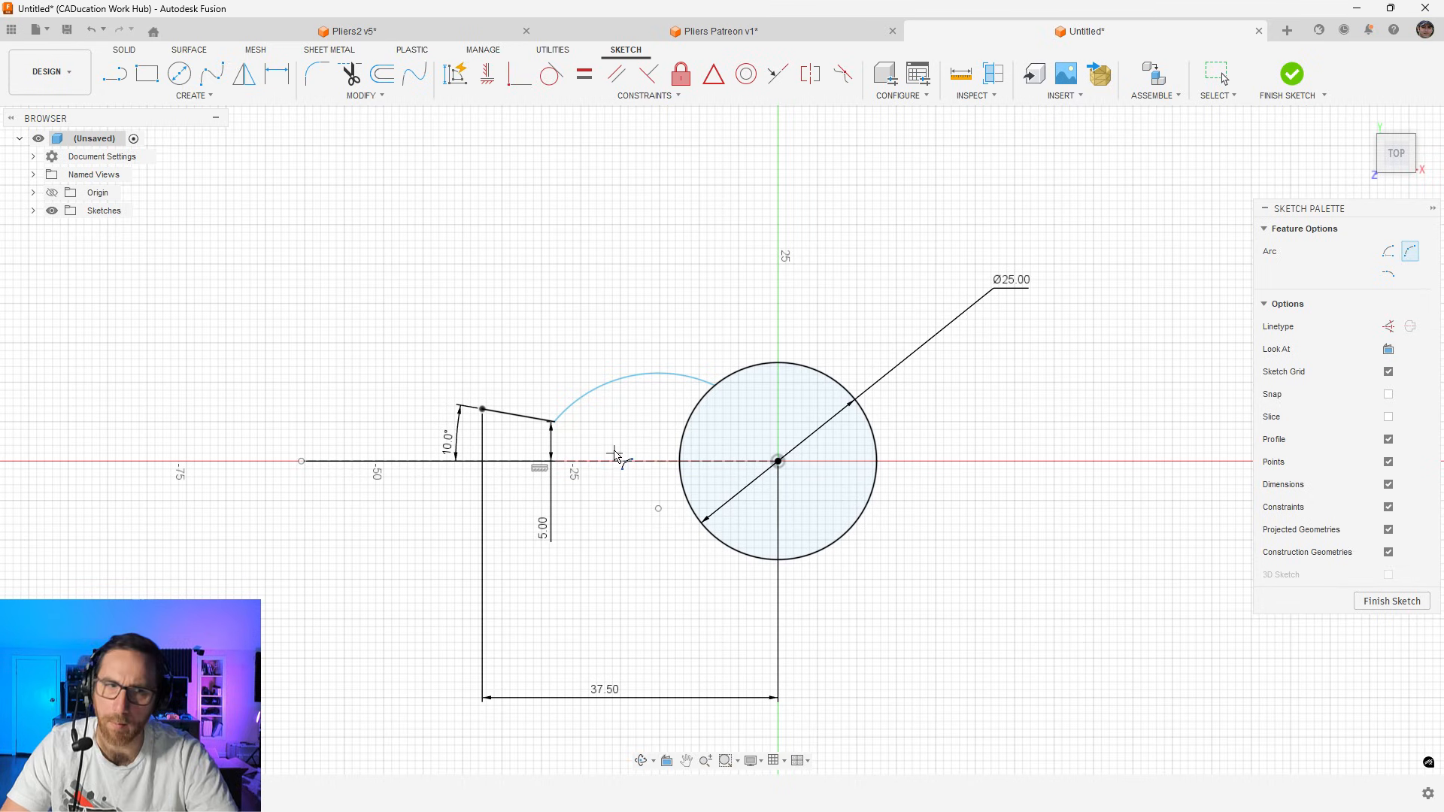
Draw the outer profile from the sloping line's outer end: a 2 mm perpendicular edge, a rising line, a horizontal line and a 12.8 mm line tangent to the circle
{"action": "left_click", "coordinate": [120, 84]}
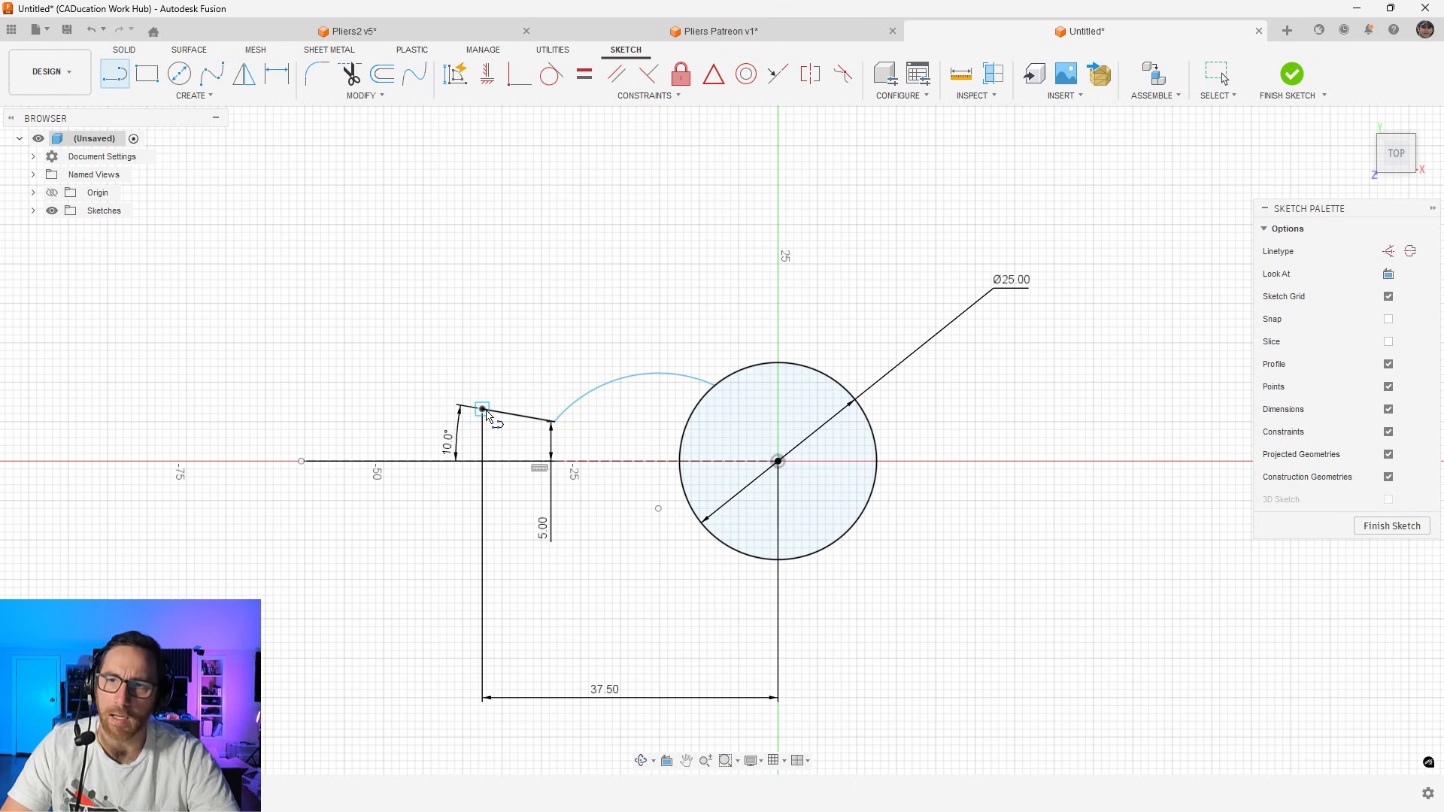
{"action": "scroll", "coordinate": [482, 412], "scroll_direction": "up", "scroll_amount": 3}
{"action": "left_click", "coordinate": [482, 409]}
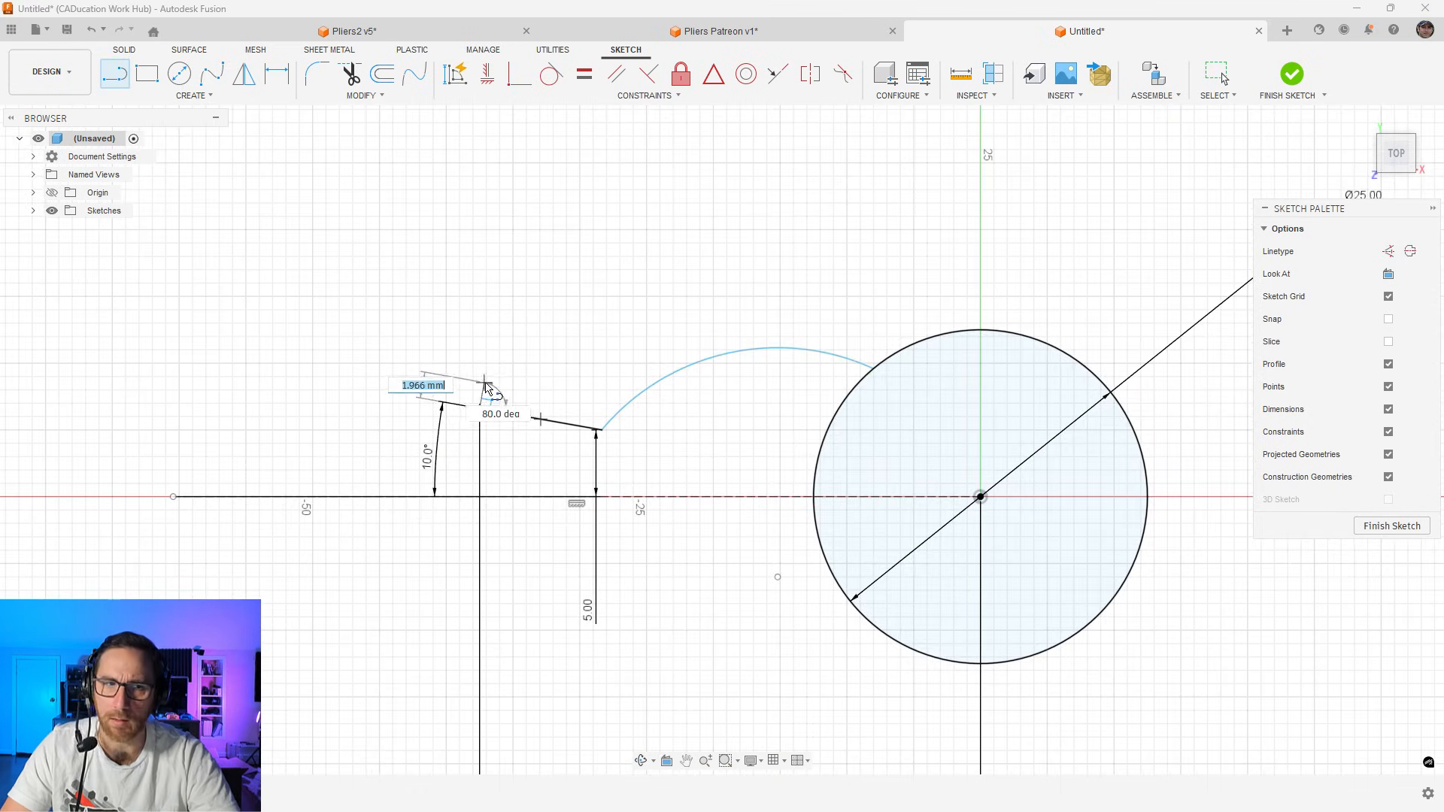
{"action": "left_click_drag", "start_coordinate": [485, 393], "coordinate": [683, 281]}
{"action": "left_click", "coordinate": [686, 273]}
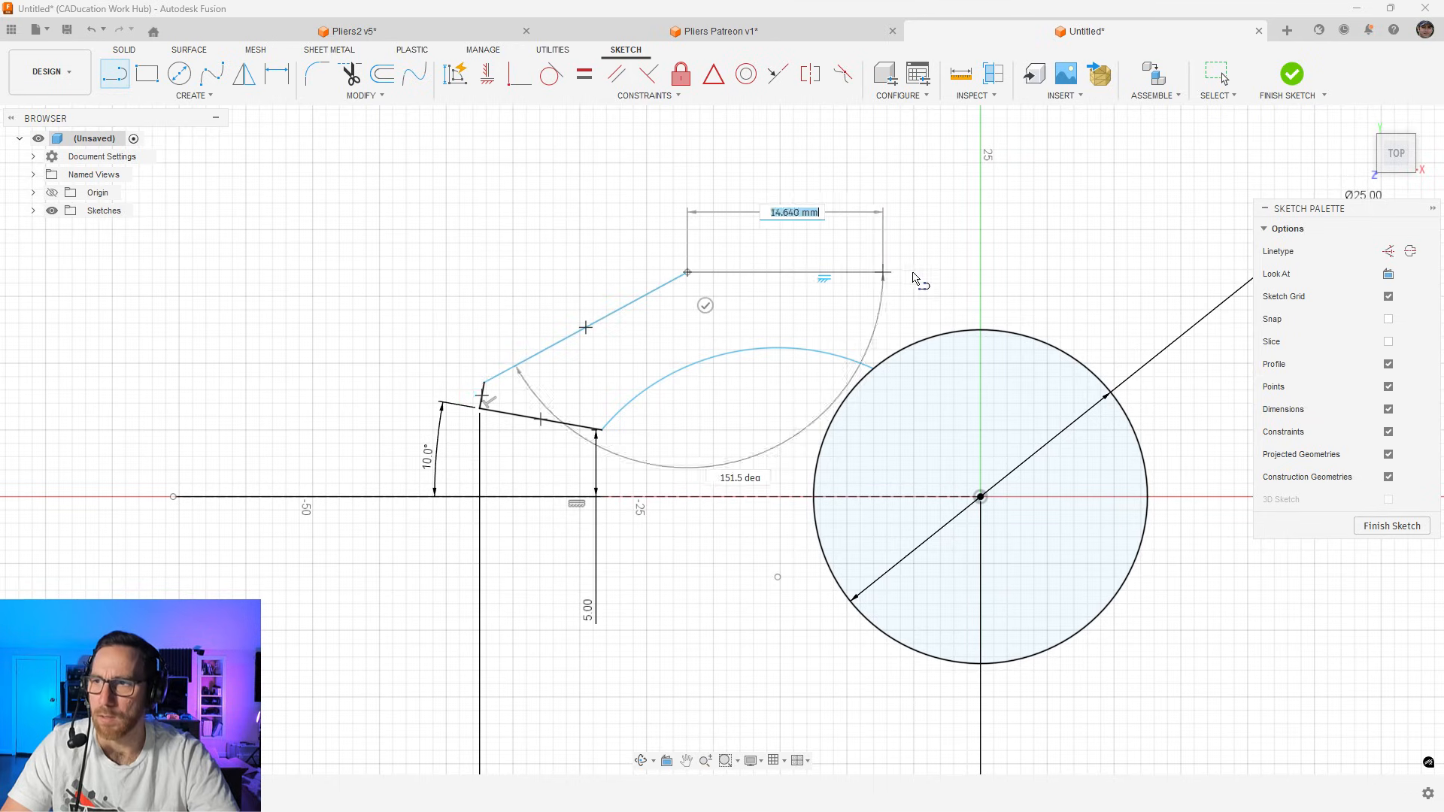
{"action": "left_click", "coordinate": [1062, 272]}
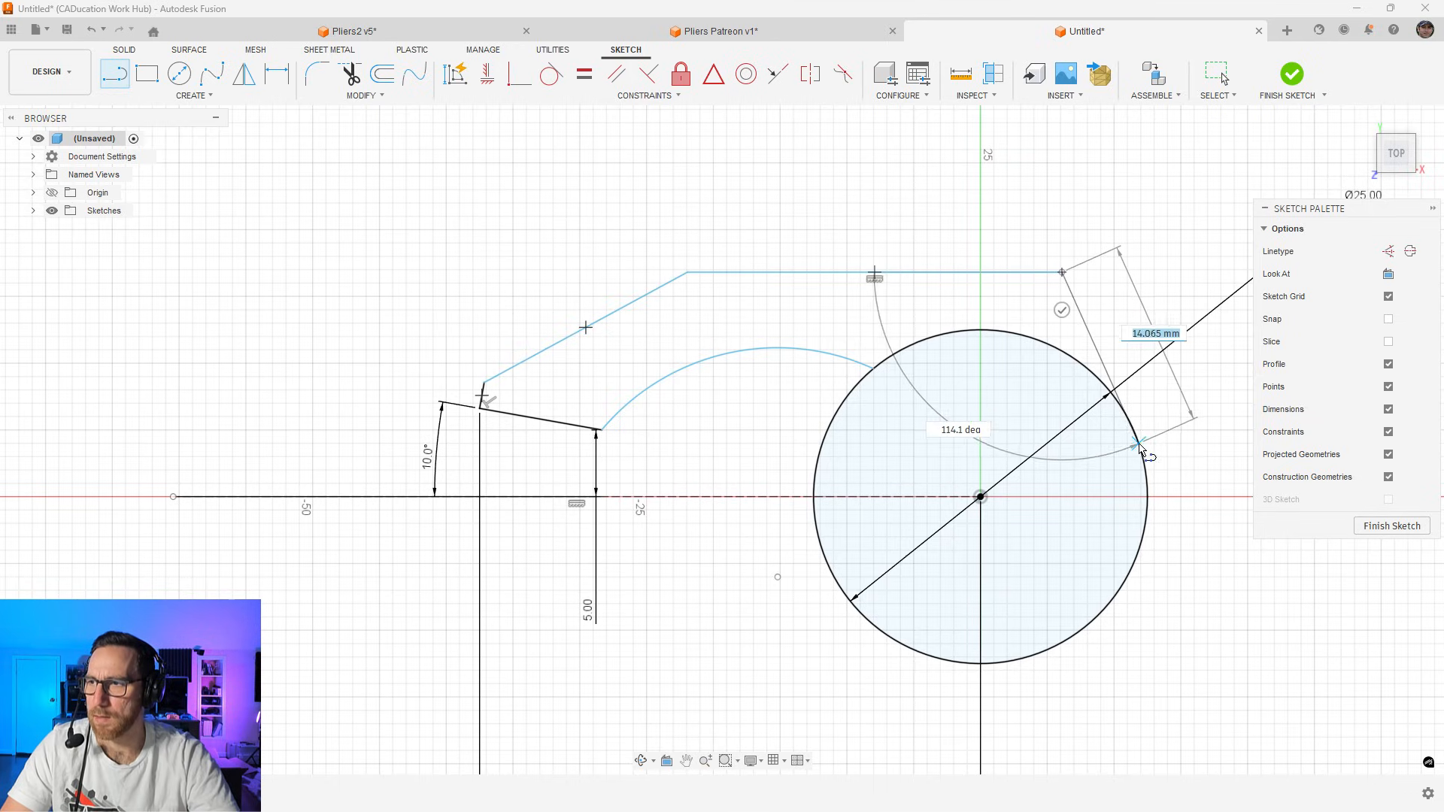
{"action": "left_click", "coordinate": [1125, 423]}
{"action": "scroll", "coordinate": [834, 418], "scroll_direction": "down", "scroll_amount": 7}
{"action": "scroll", "coordinate": [909, 420], "scroll_direction": "up", "scroll_amount": 5}
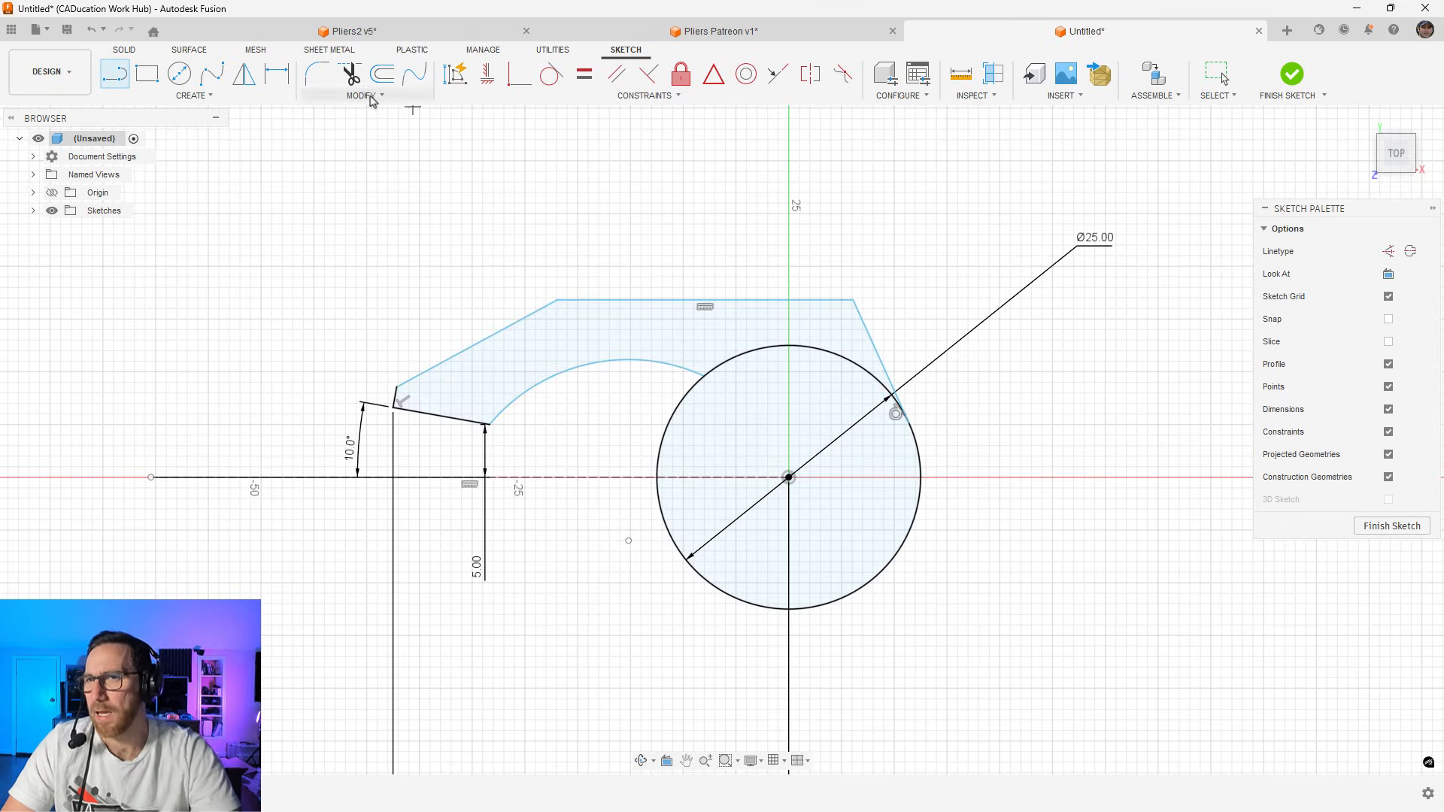
Dimension the angle between the tangent line and the horizontal construction line as 70 degrees
{"action": "key", "text": "d"}
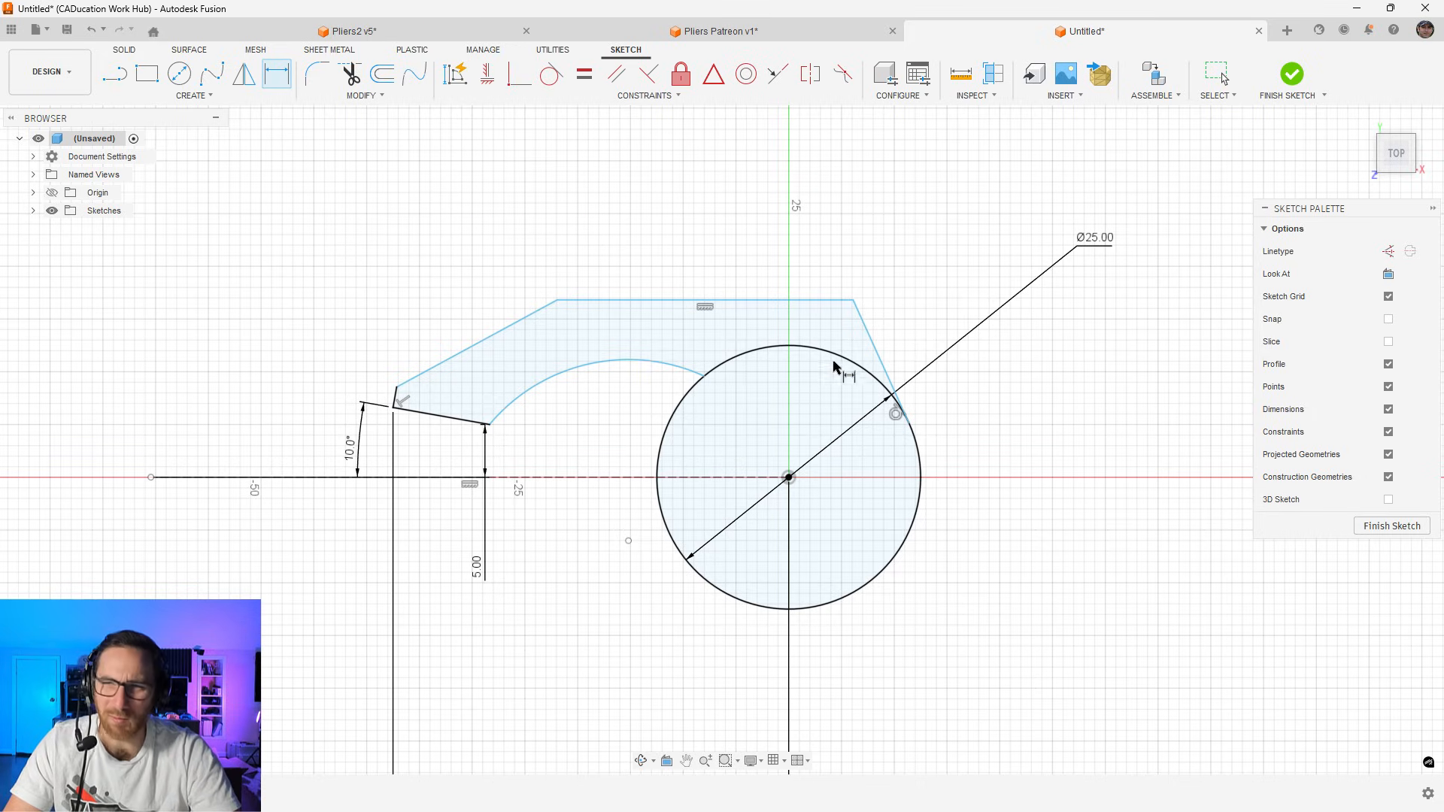
{"action": "left_click", "coordinate": [866, 338]}
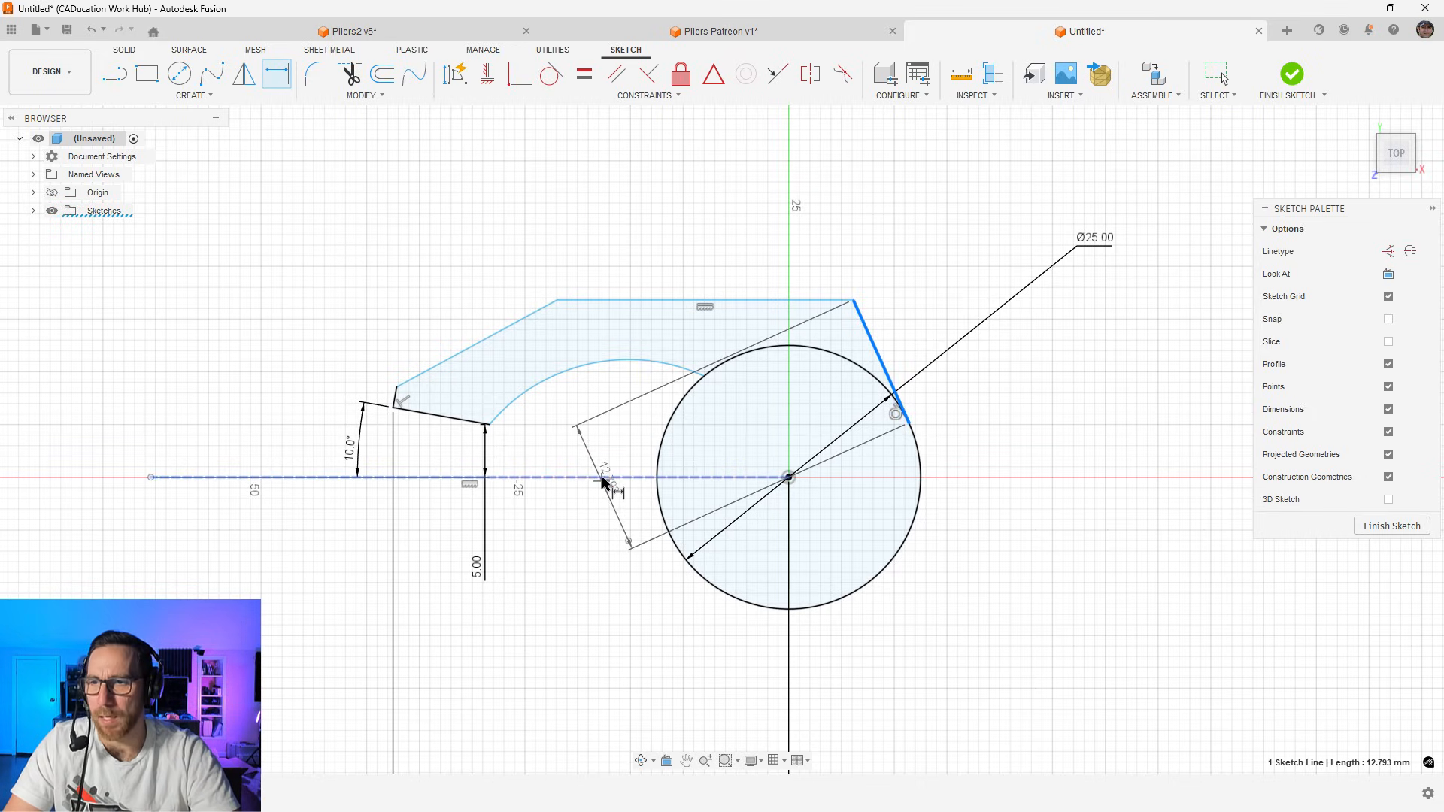
{"action": "left_click", "coordinate": [624, 476]}
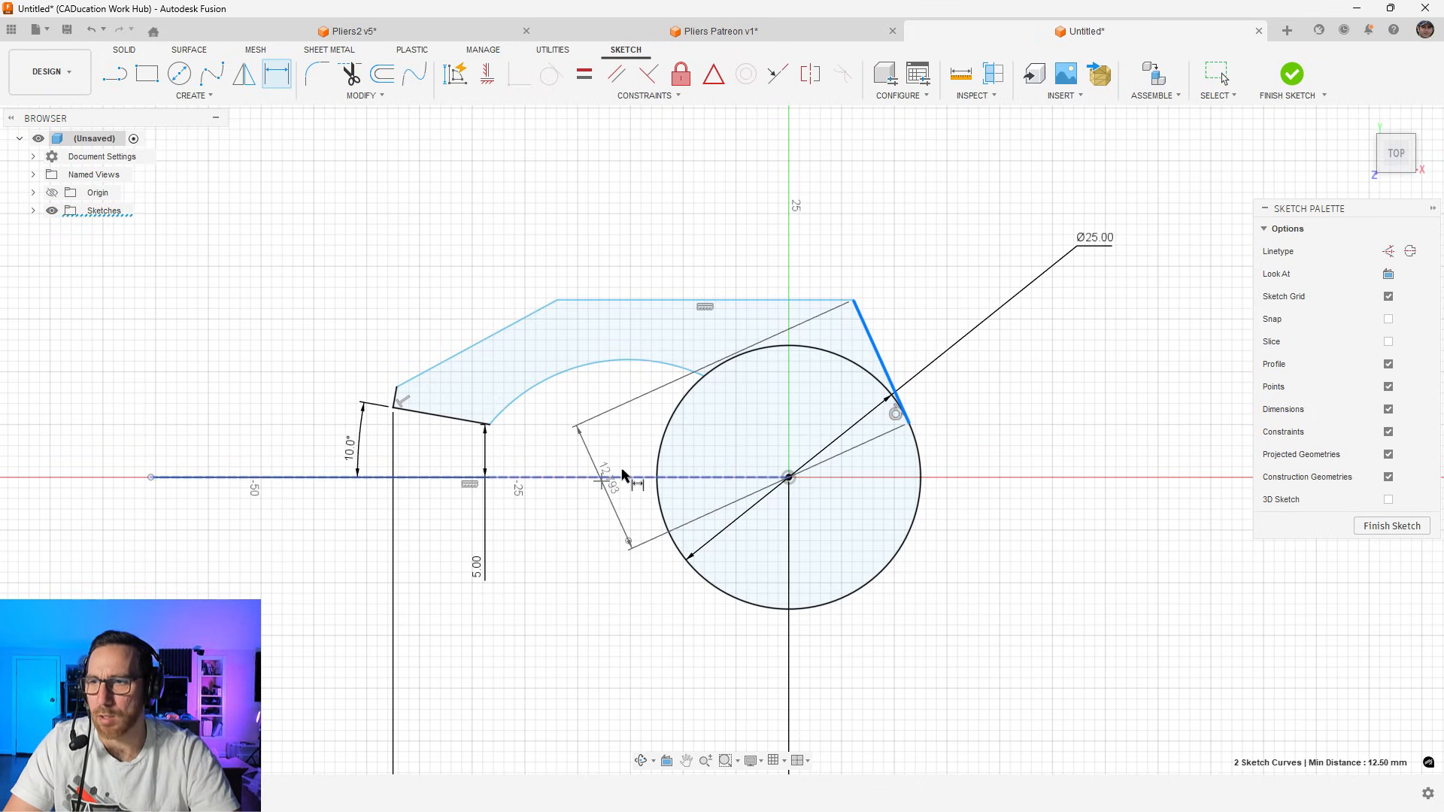
{"action": "left_click", "coordinate": [756, 406]}
{"action": "type", "text": "70"}
{"action": "key", "text": "Return"}
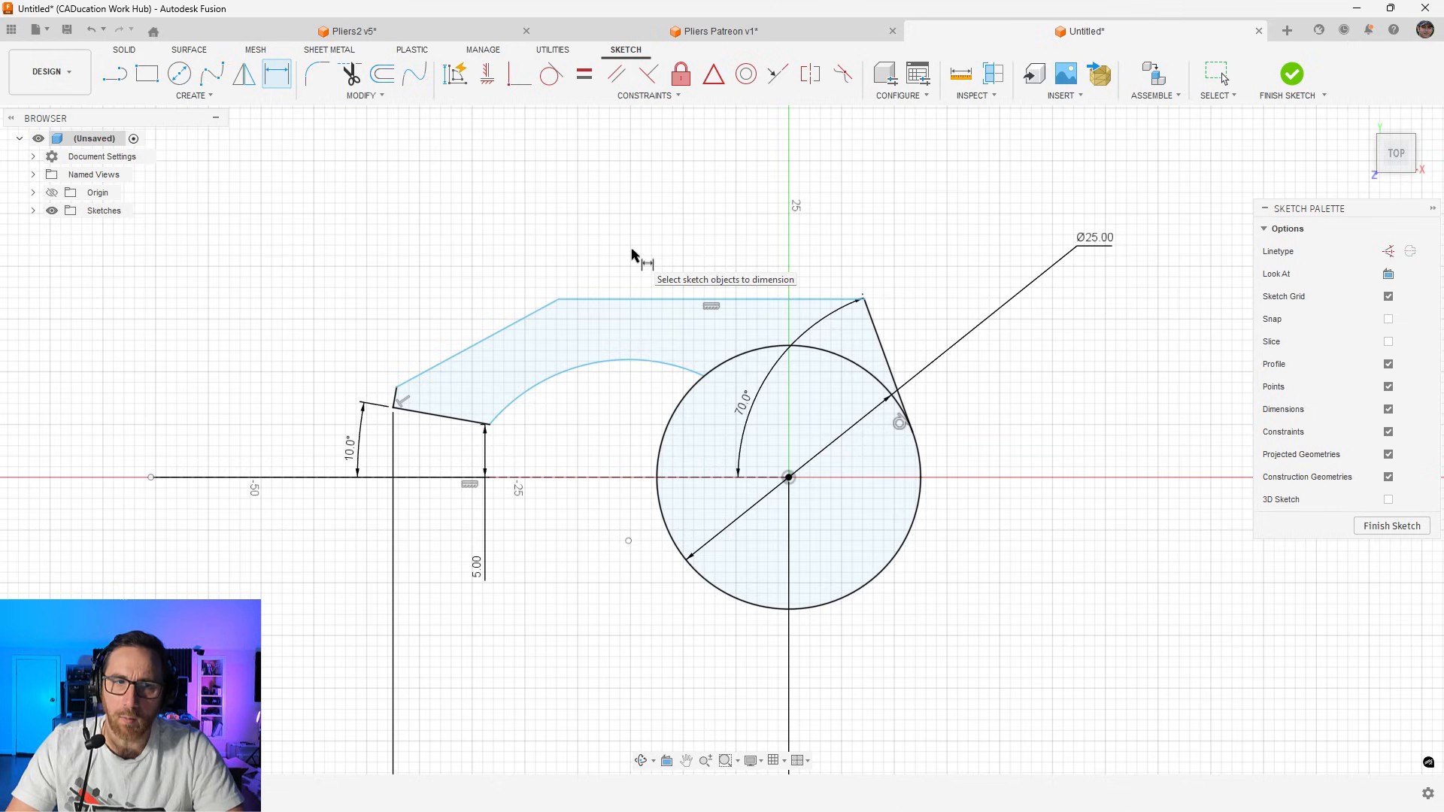
Dimension the length of the jaw profile's upper horizontal line as 27.5 mm
{"action": "left_click", "coordinate": [709, 300]}
{"action": "left_click", "coordinate": [736, 240]}
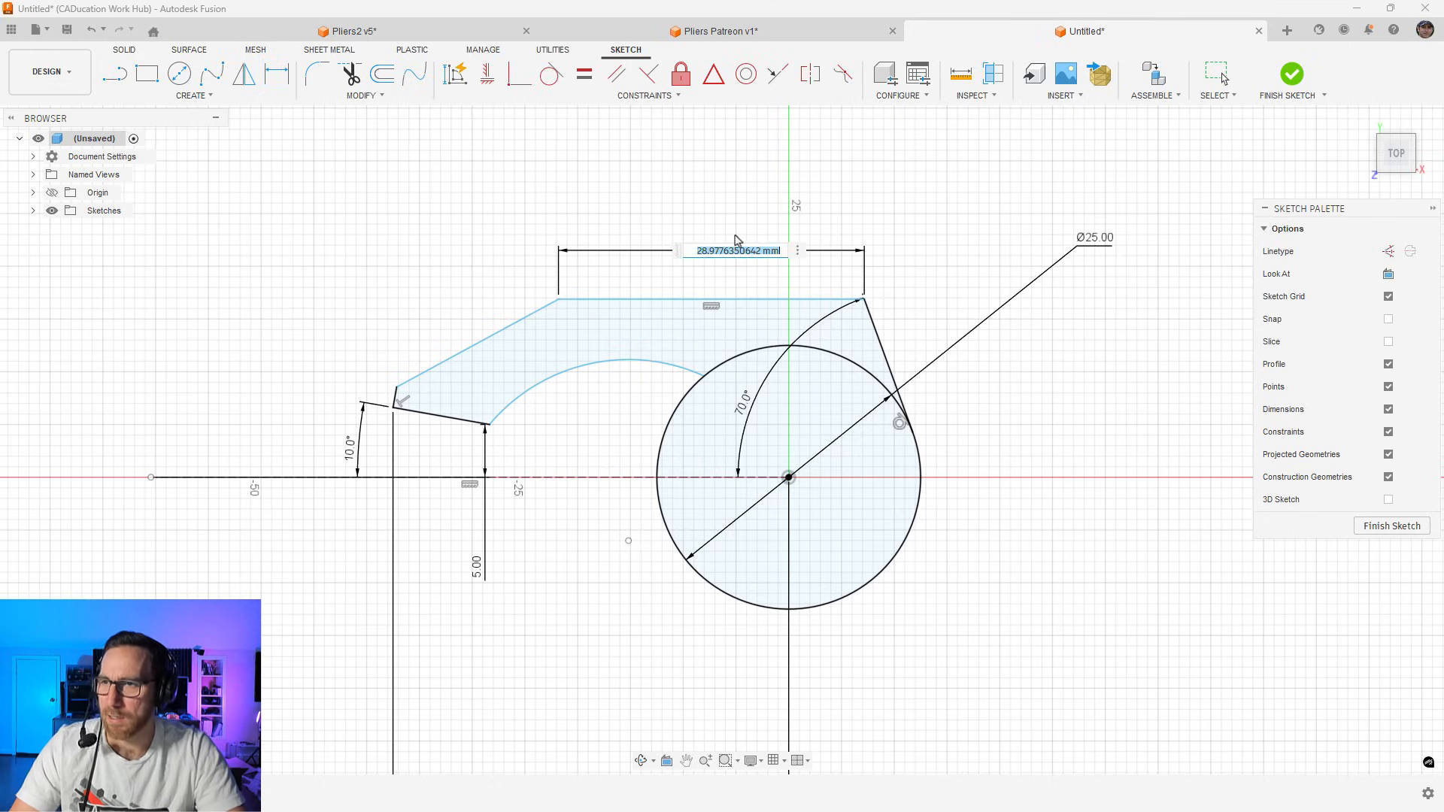
{"action": "type", "text": "27.5"}
{"action": "key", "text": "Return"}
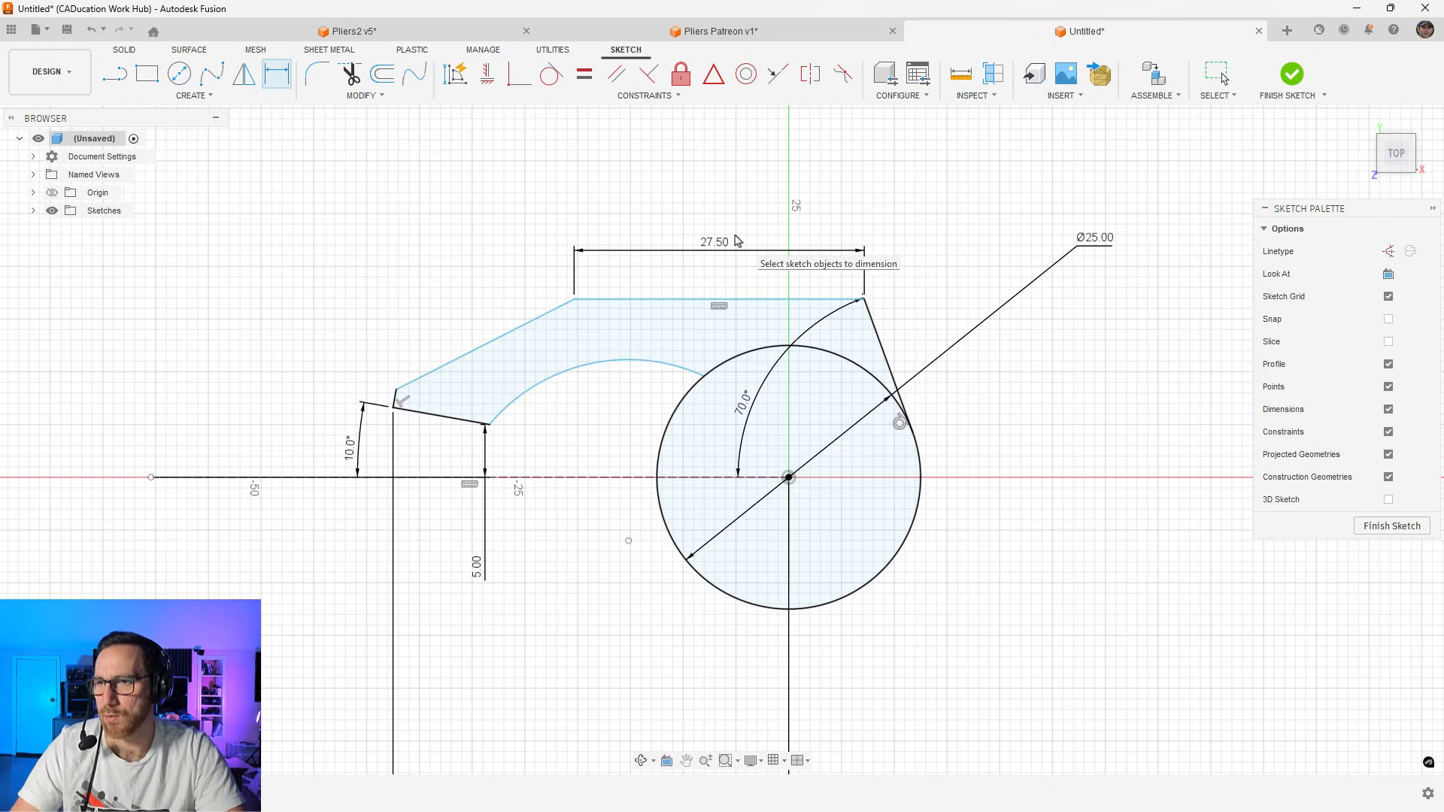
Dimension the height of the upper horizontal line above the horizontal construction line as 16 mm
{"action": "left_click", "coordinate": [699, 478]}
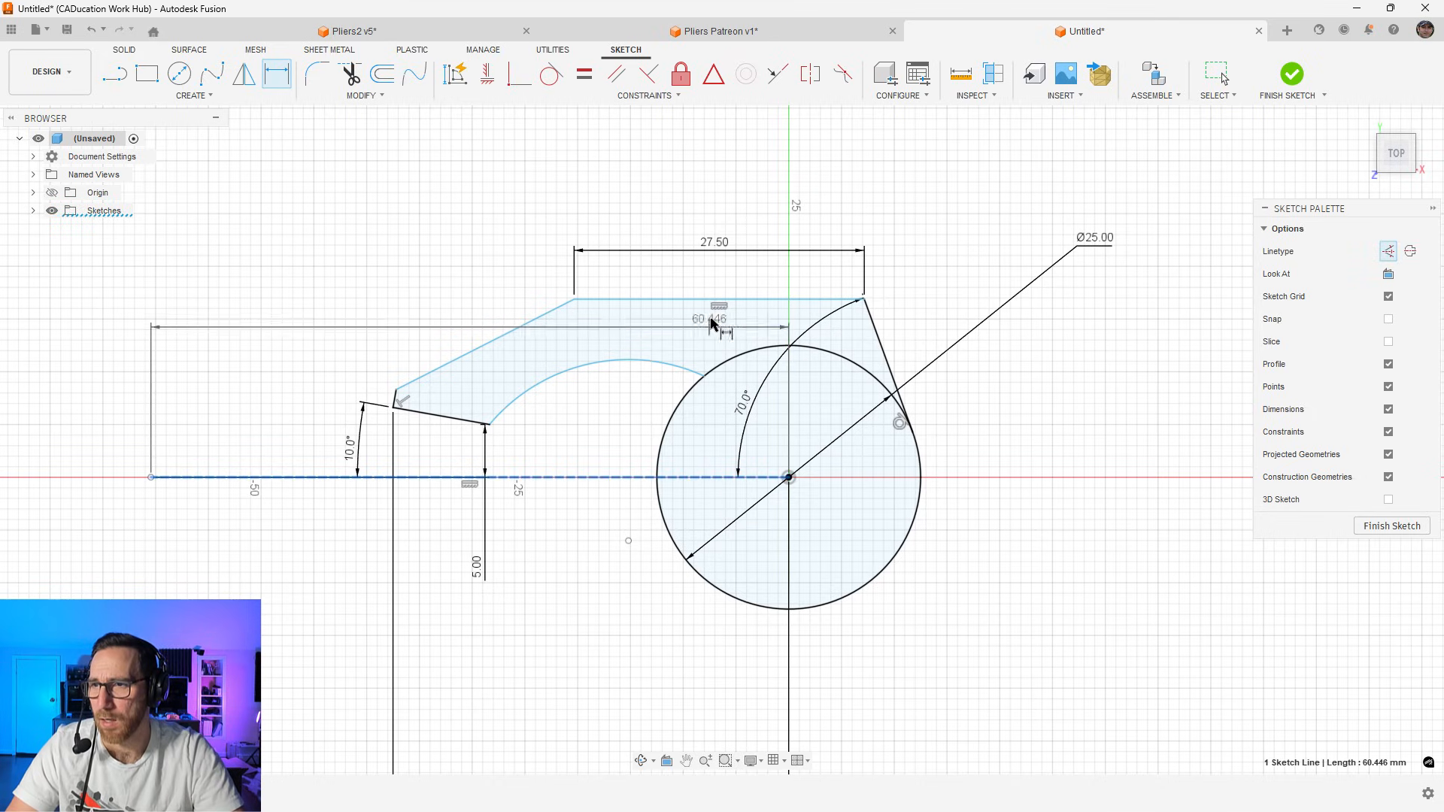
{"action": "left_click", "coordinate": [703, 300]}
{"action": "left_click", "coordinate": [228, 387]}
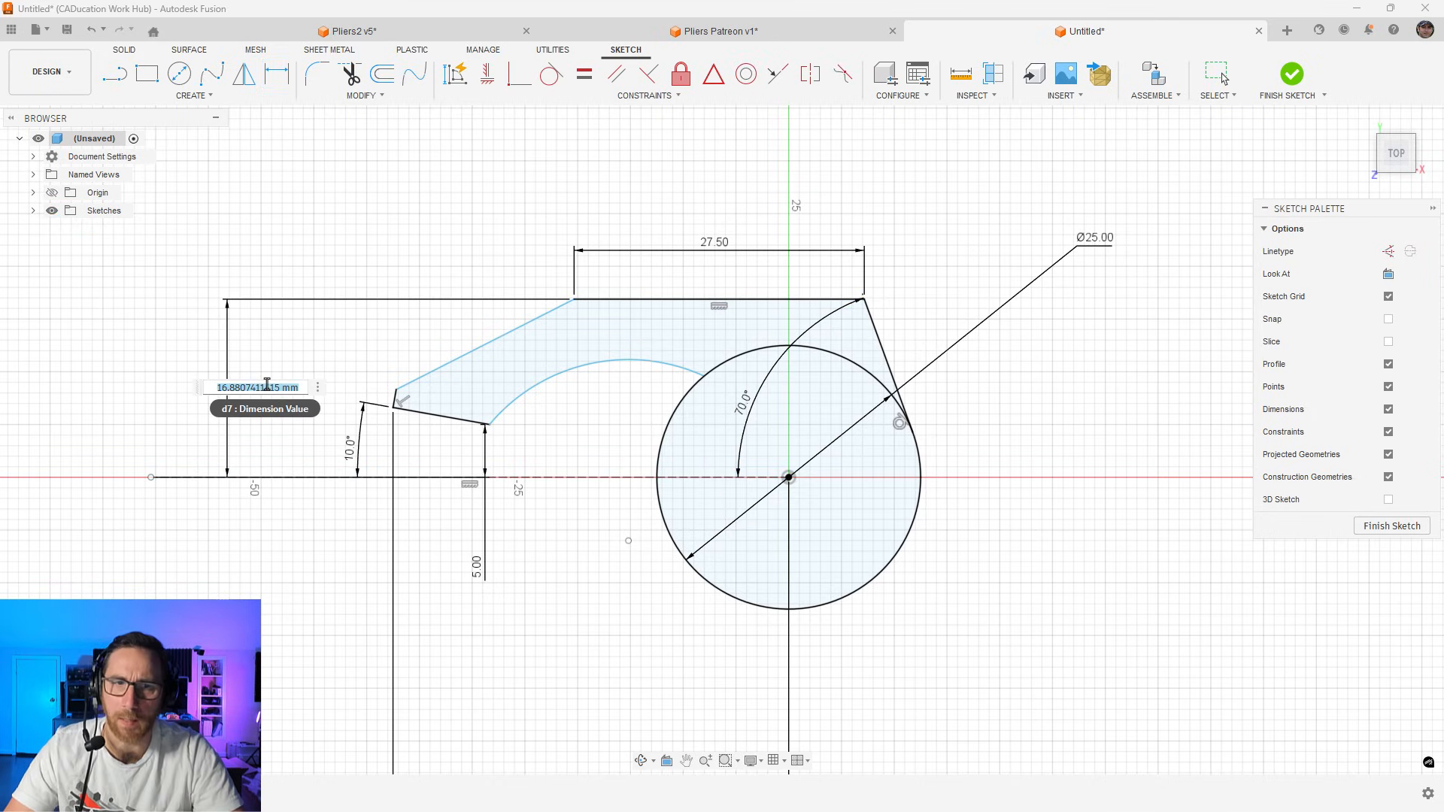
{"action": "type", "text": "16"}
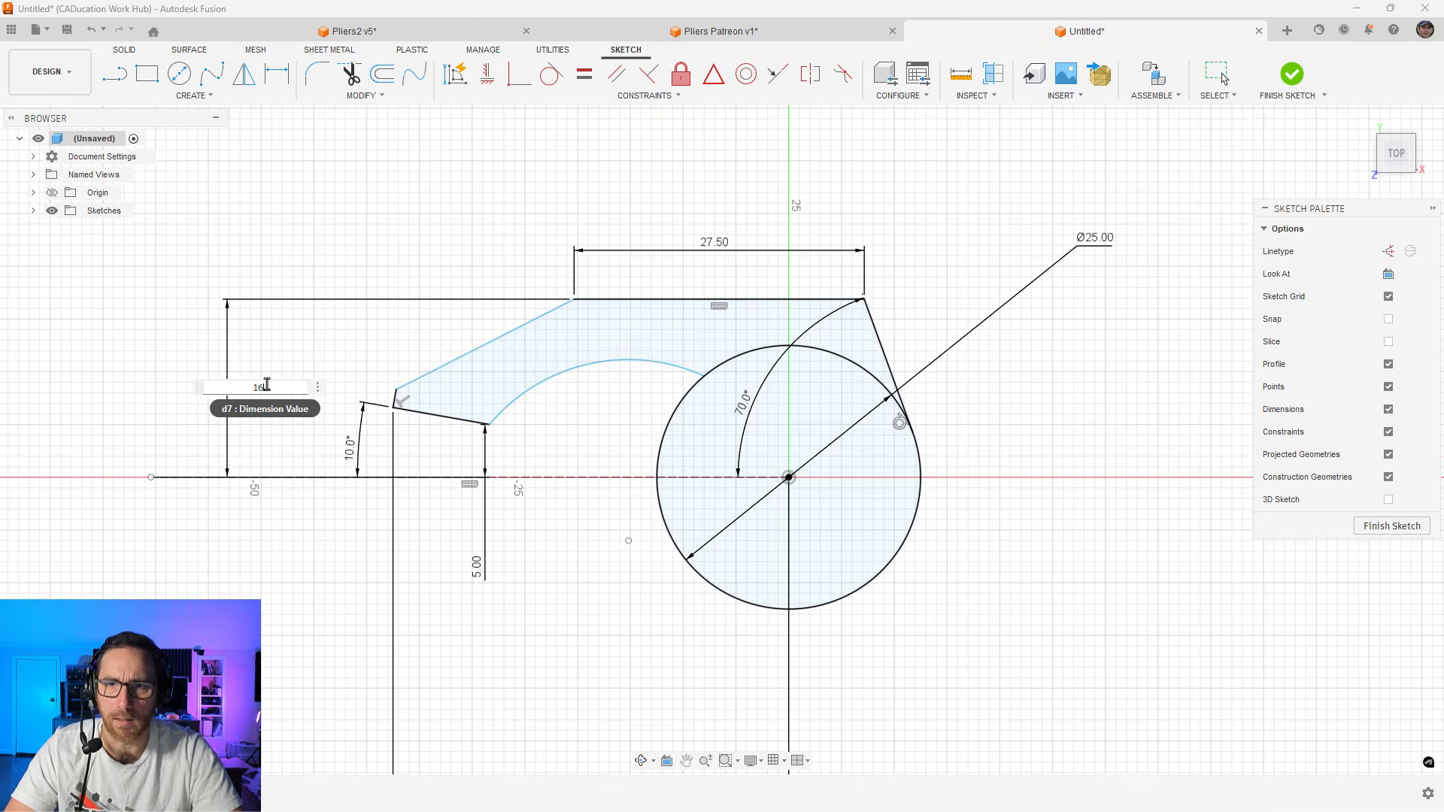
{"action": "key", "text": "Return"}
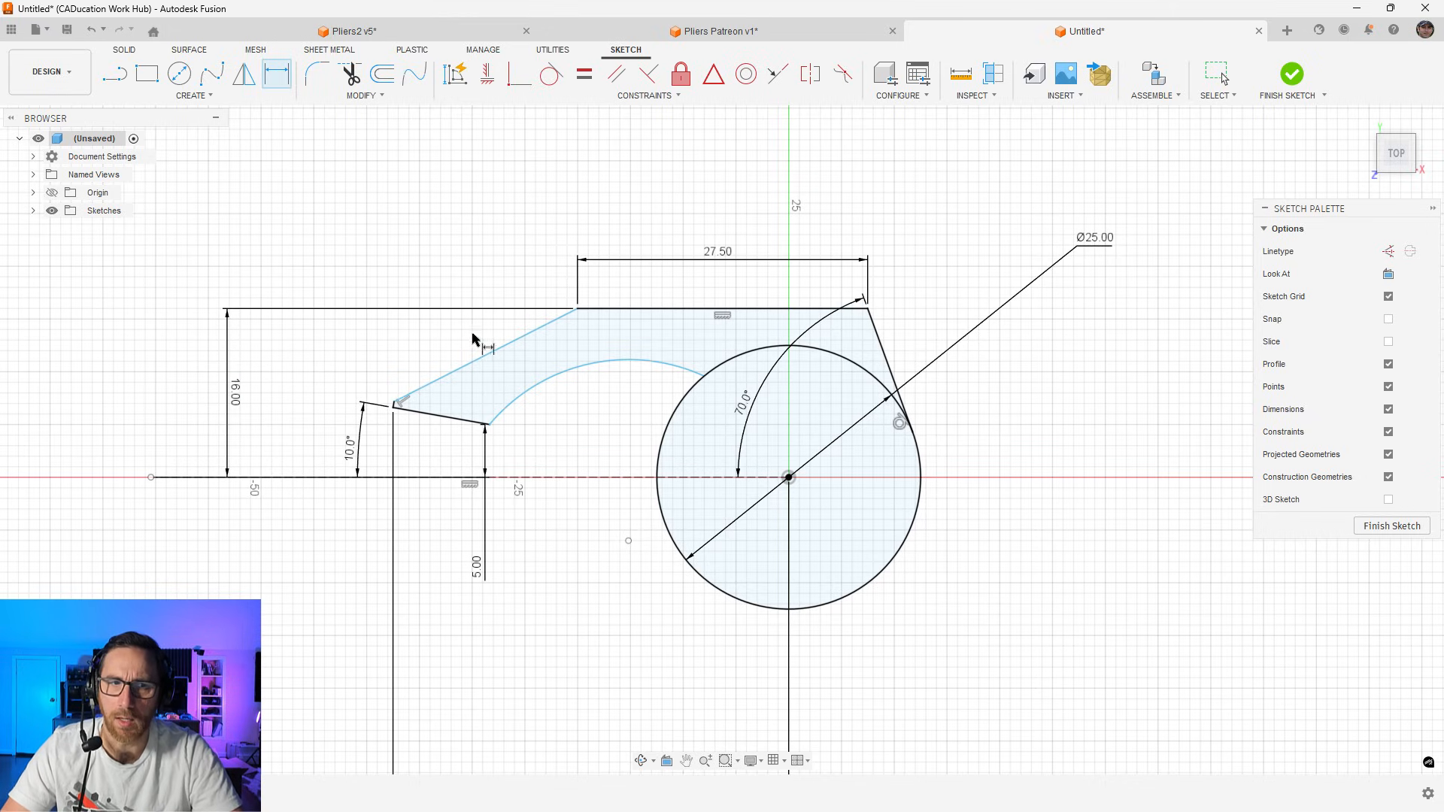
{"action": "scroll", "coordinate": [403, 396], "scroll_direction": "up", "scroll_amount": 5}
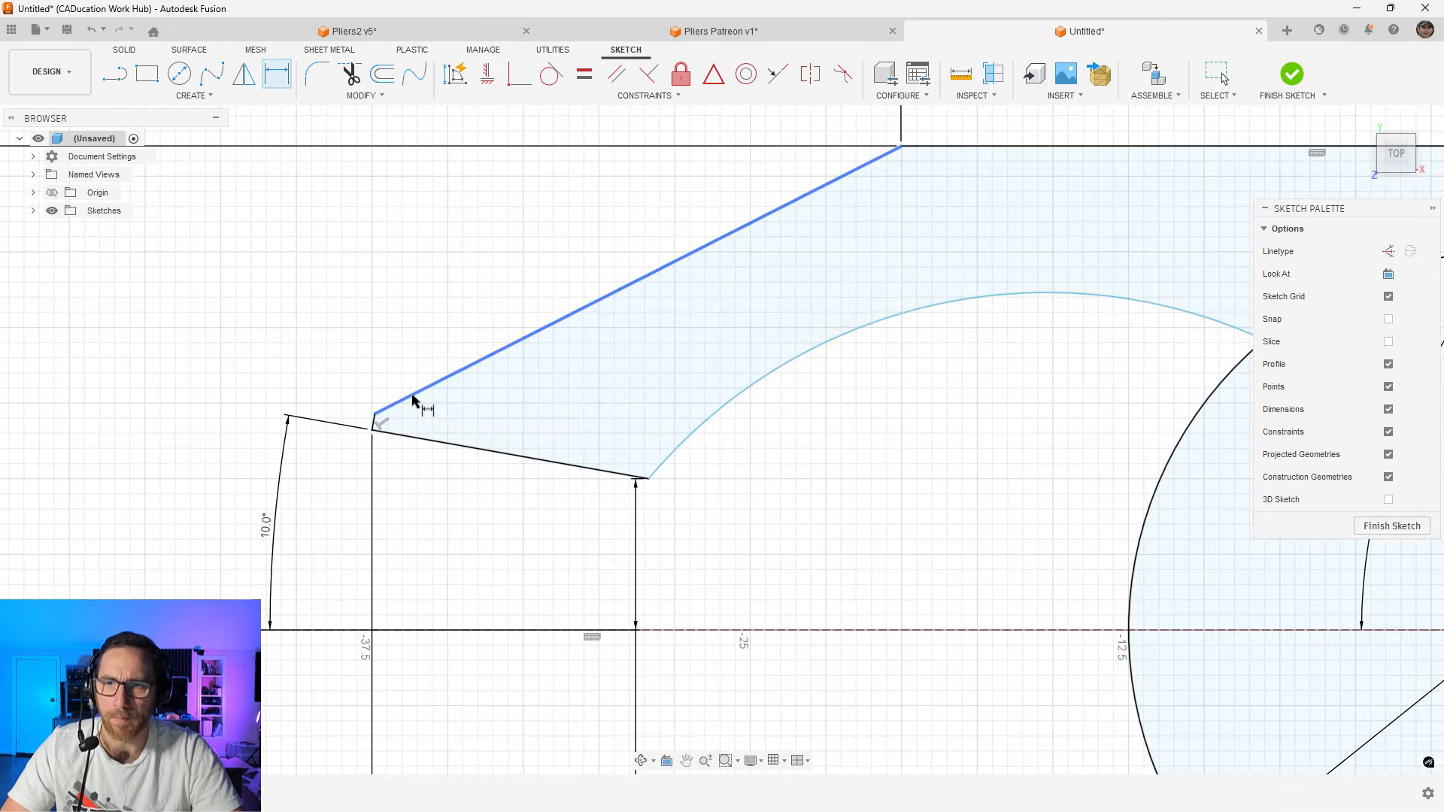
{"action": "left_click", "coordinate": [386, 416]}
{"action": "scroll", "coordinate": [385, 419], "scroll_direction": "up", "scroll_amount": 2}
{"action": "left_click", "coordinate": [381, 421]}
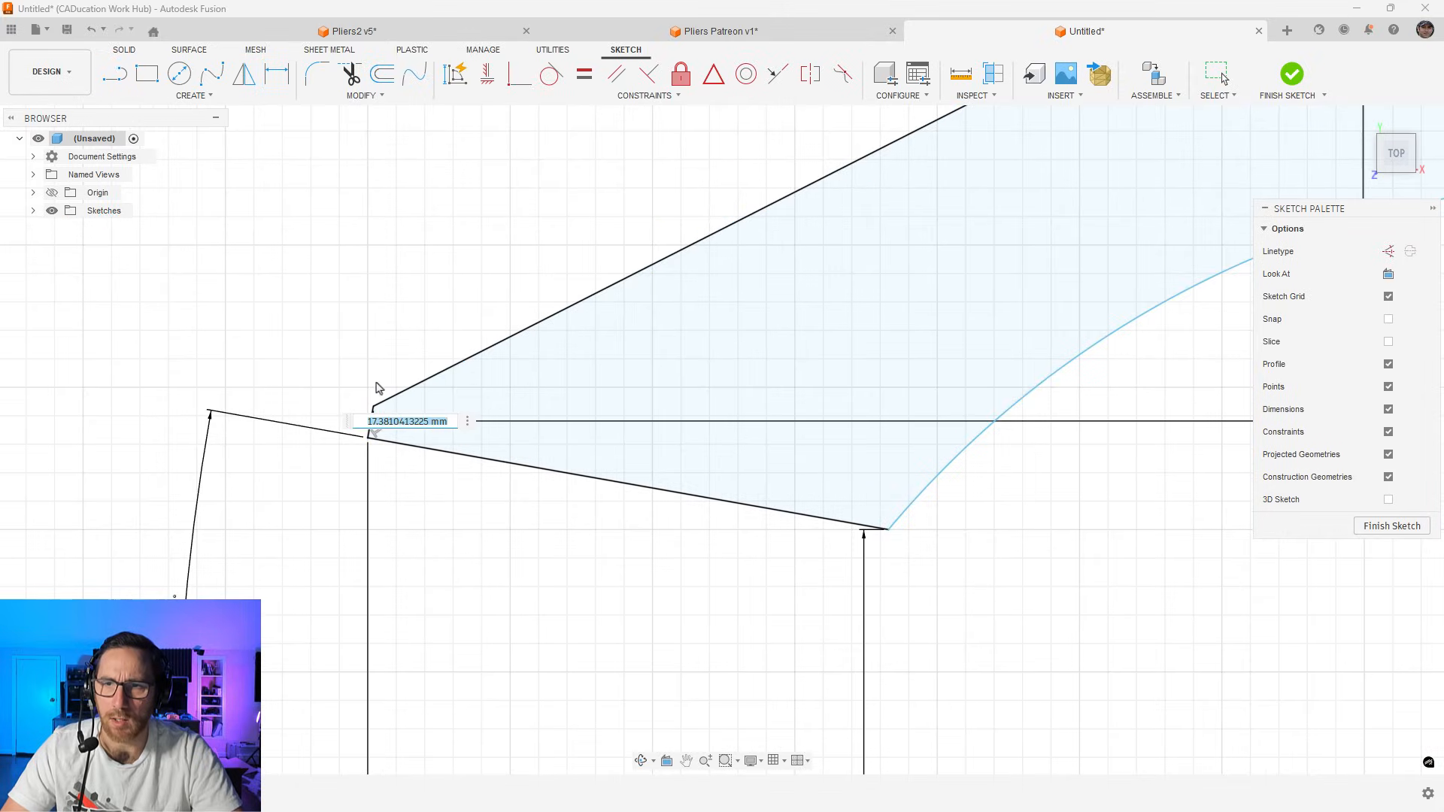
{"action": "key", "text": "Escape"}
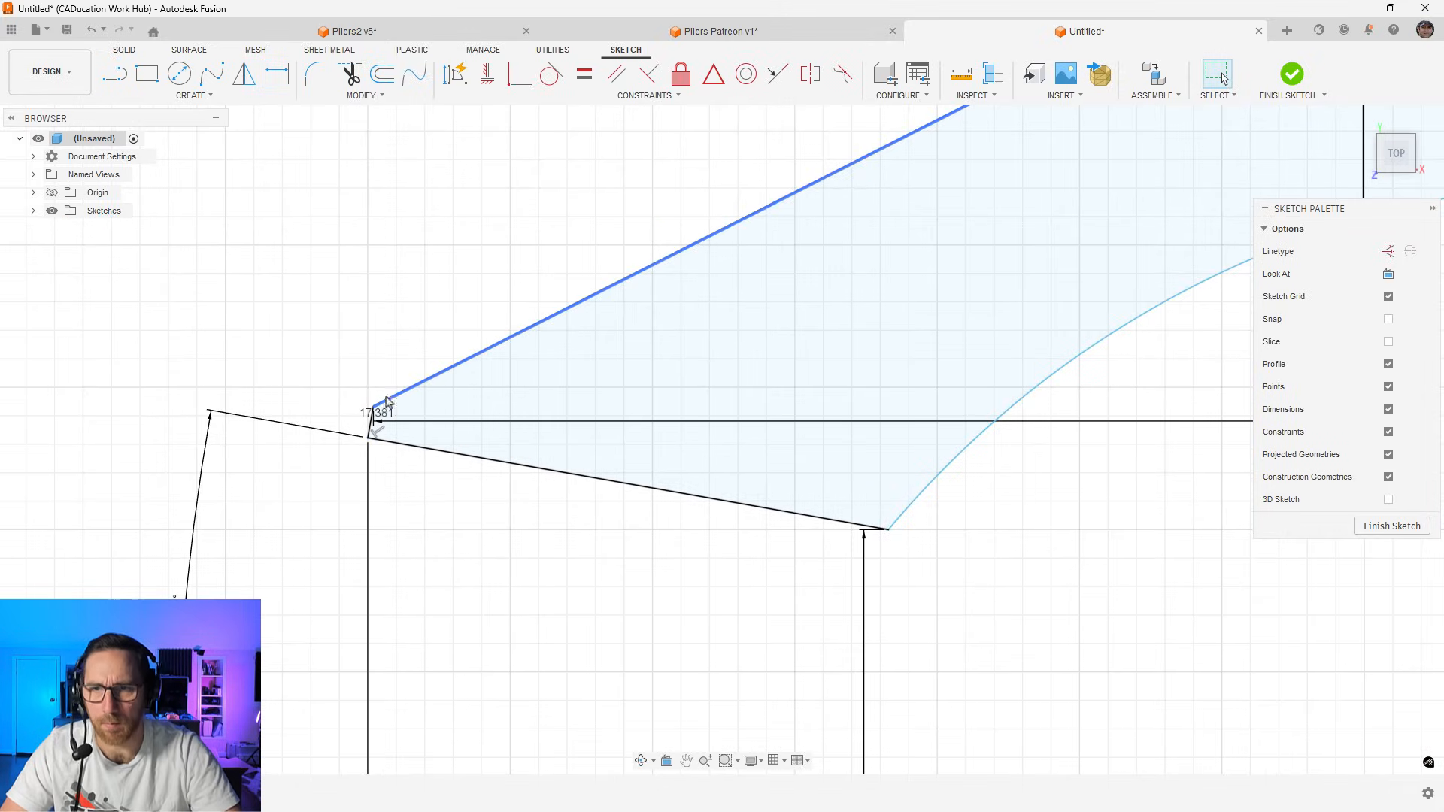
Lengthen the jaw tip's short perpendicular edge to about 2.9 mm and dimension its angle to the rising line as 60 degrees
{"action": "left_click_drag", "start_coordinate": [374, 406], "coordinate": [404, 278]}
{"action": "scroll", "coordinate": [366, 420], "scroll_direction": "down", "scroll_amount": 4}
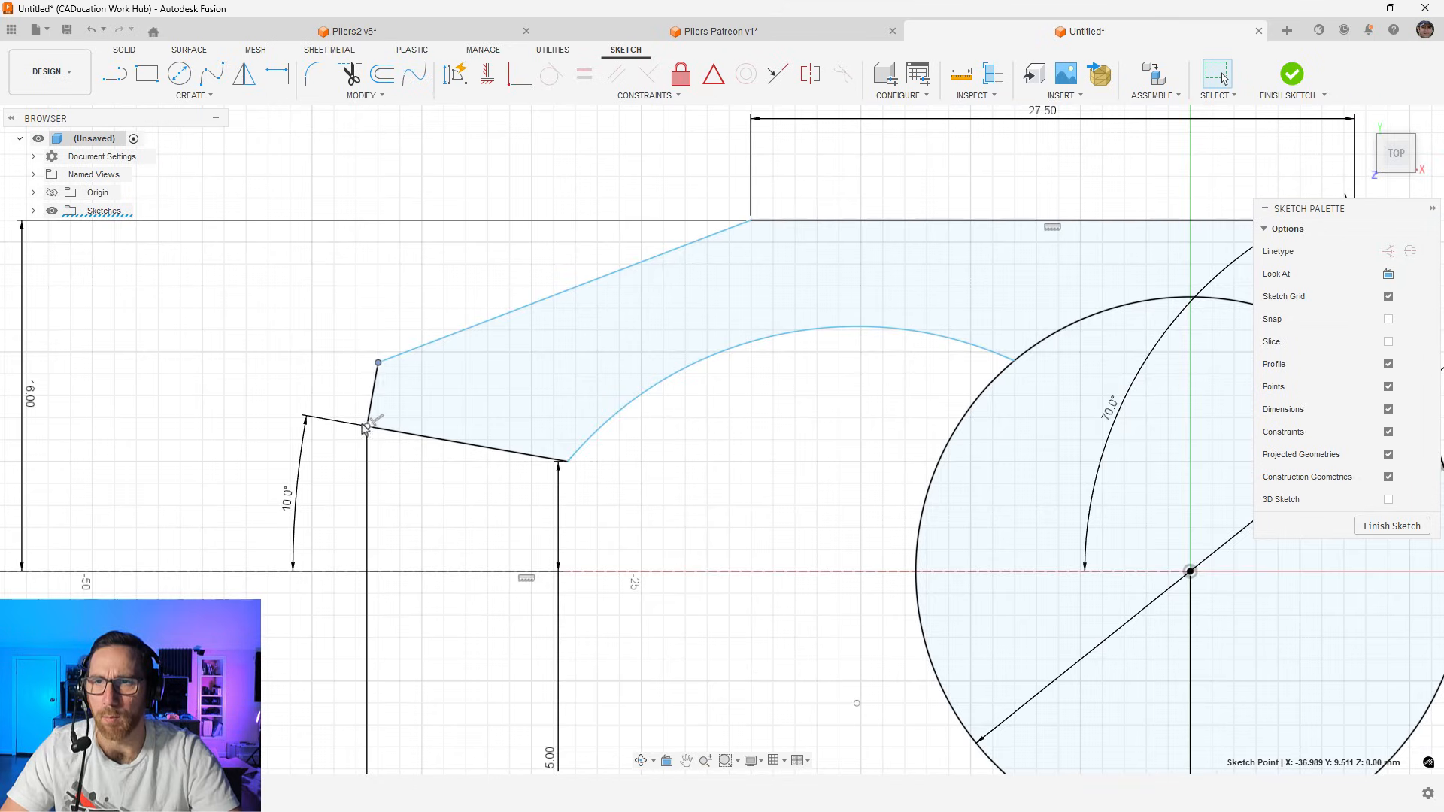
{"action": "left_click", "coordinate": [275, 73]}
{"action": "left_click", "coordinate": [375, 385]}
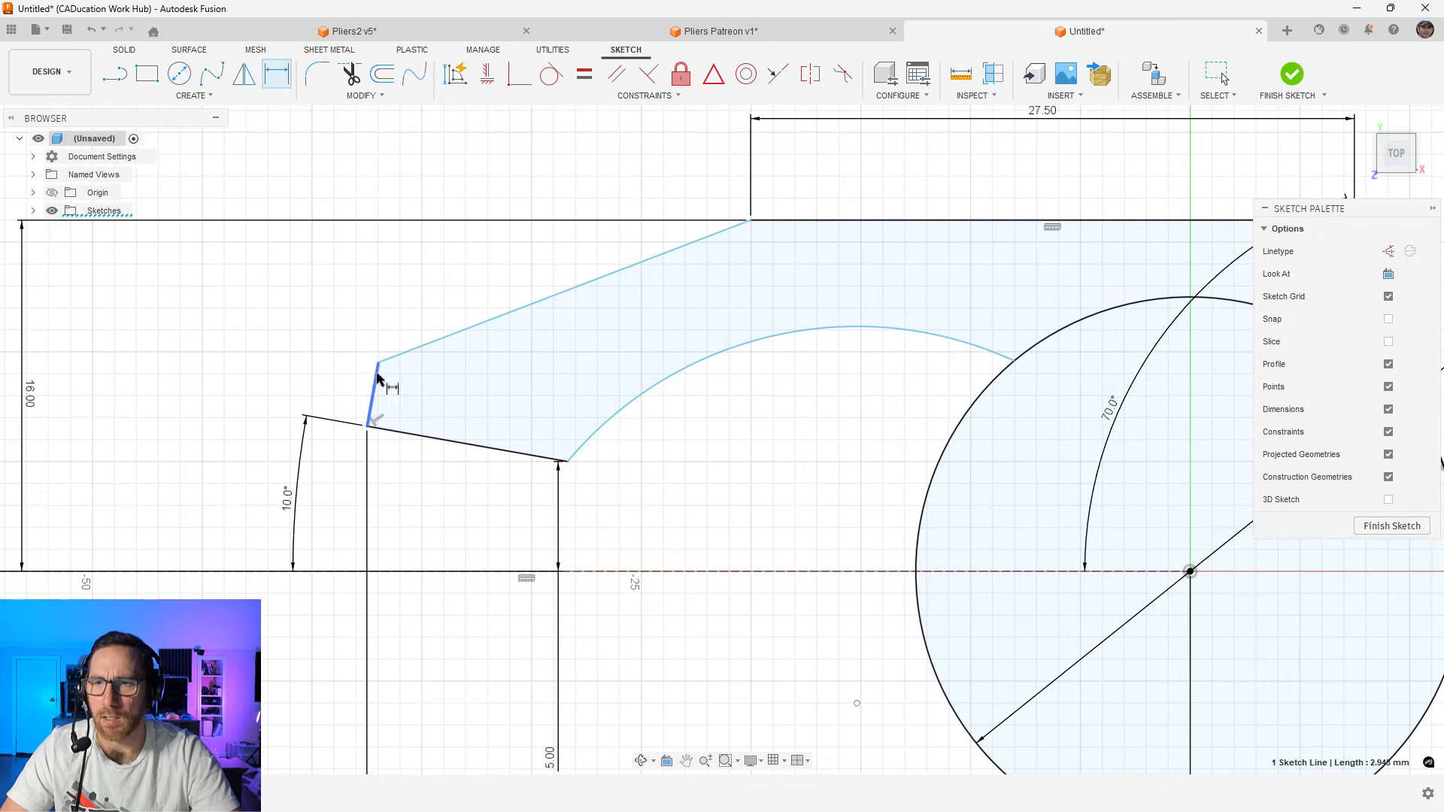
{"action": "left_click", "coordinate": [394, 355]}
{"action": "left_click", "coordinate": [393, 325]}
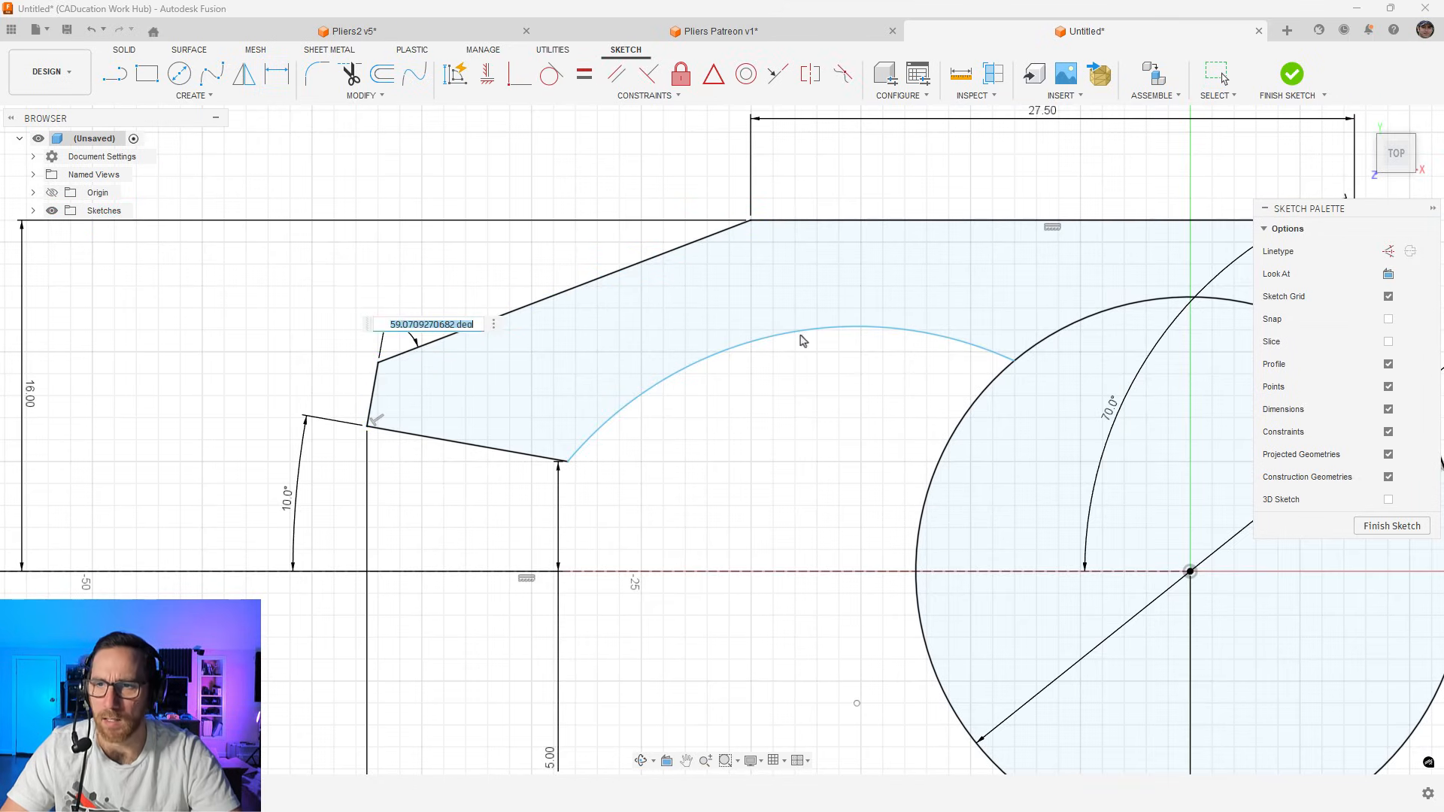
{"action": "type", "text": "60"}
{"action": "key", "text": "Return"}
Dimension the radius of the jaw's inner arc as 18 mm
{"action": "scroll", "coordinate": [435, 387], "scroll_direction": "down", "scroll_amount": 3}
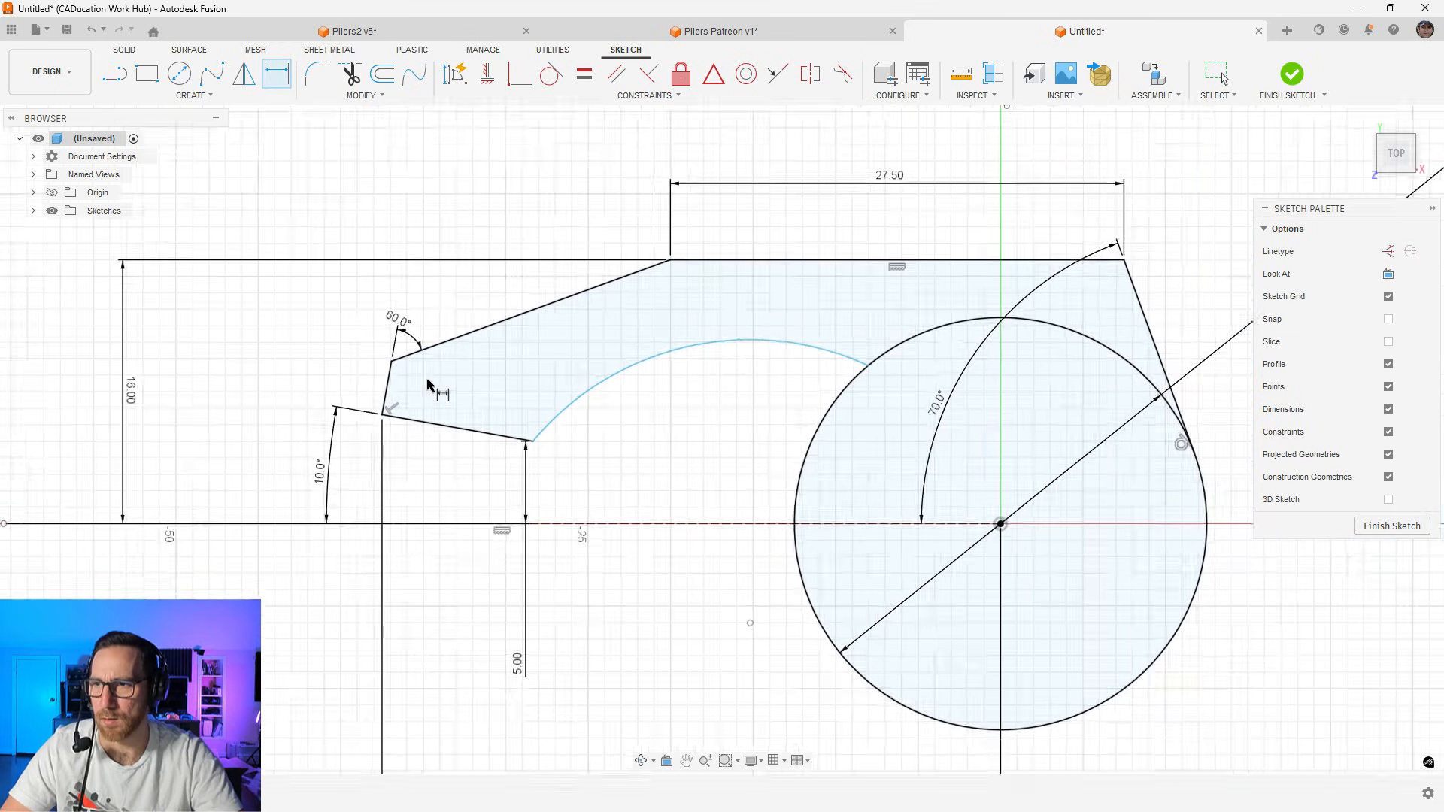
{"action": "left_click", "coordinate": [641, 355]}
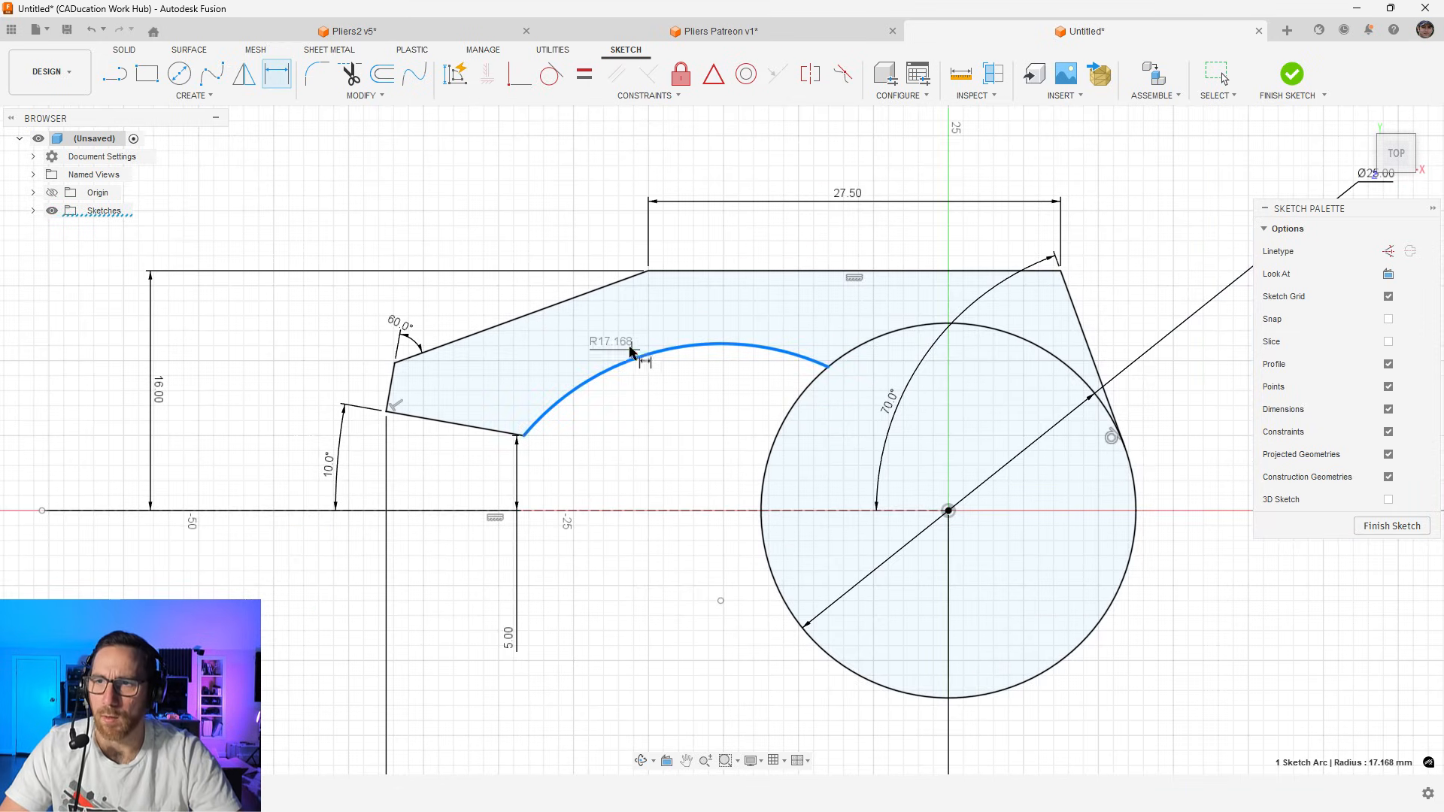
{"action": "left_click", "coordinate": [624, 339]}
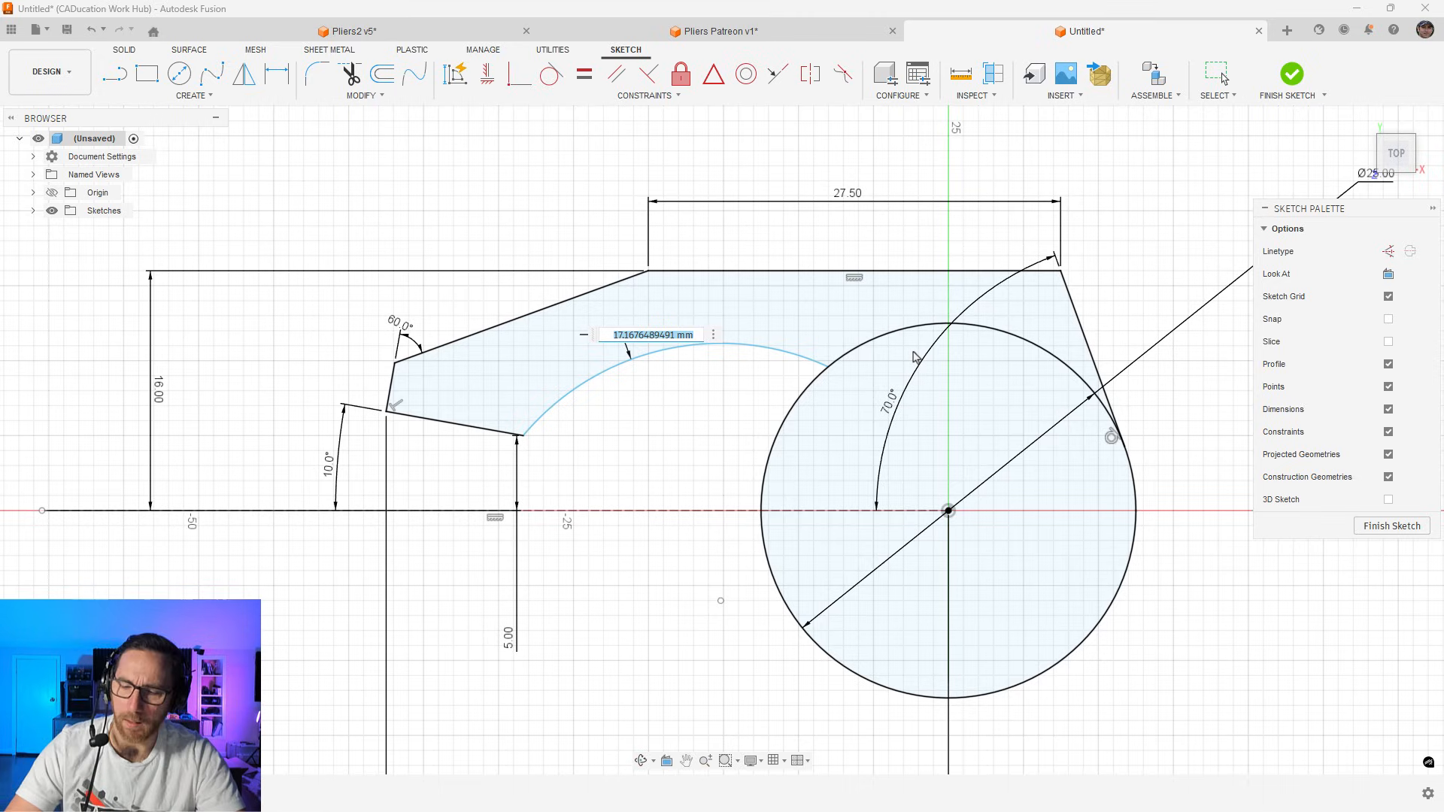
{"action": "type", "text": "18"}
{"action": "key", "text": "Return"}
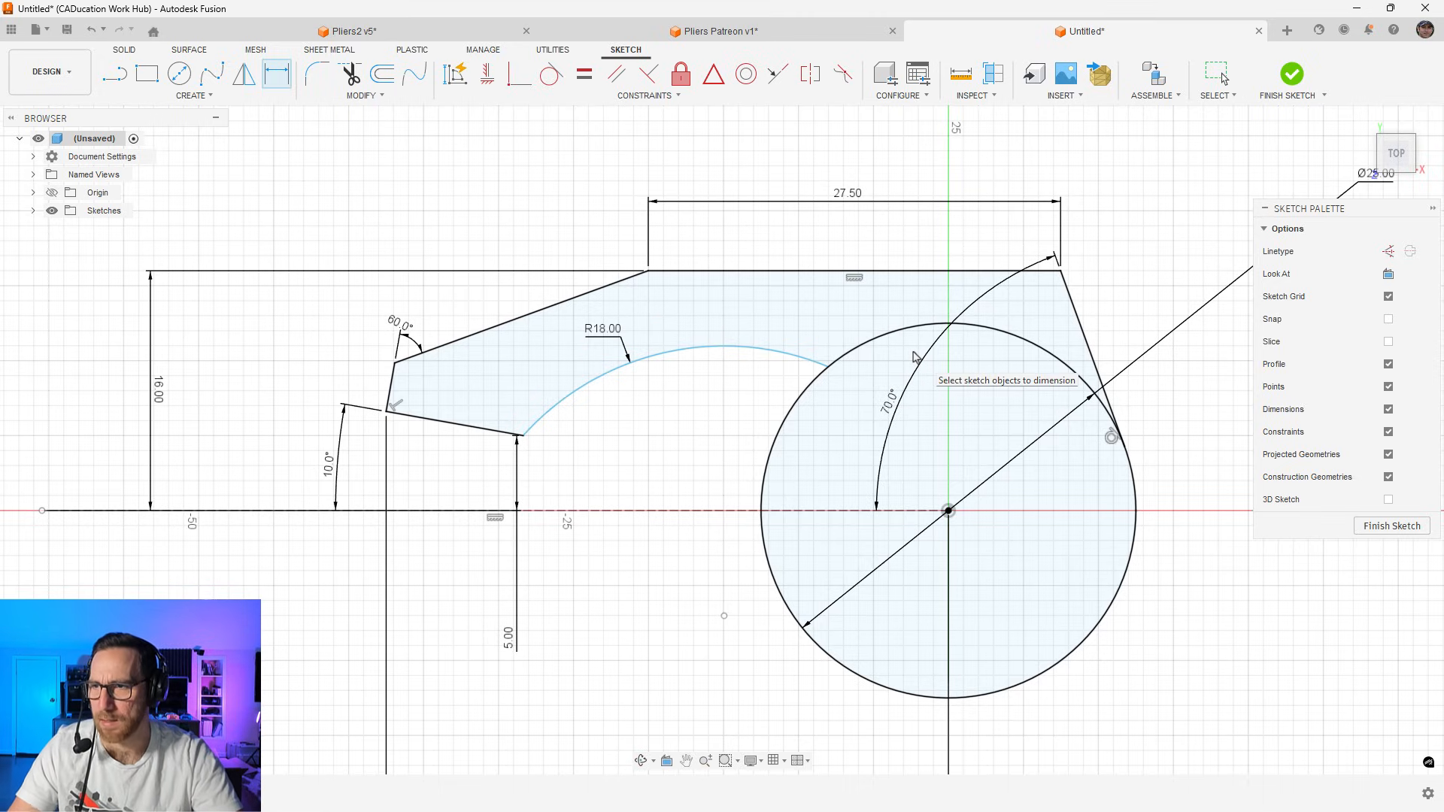
Dimension the height of the arc's endpoint on the circle above the construction line as 10 mm, and change that dimension to 9 mm
{"action": "left_click", "coordinate": [829, 367]}
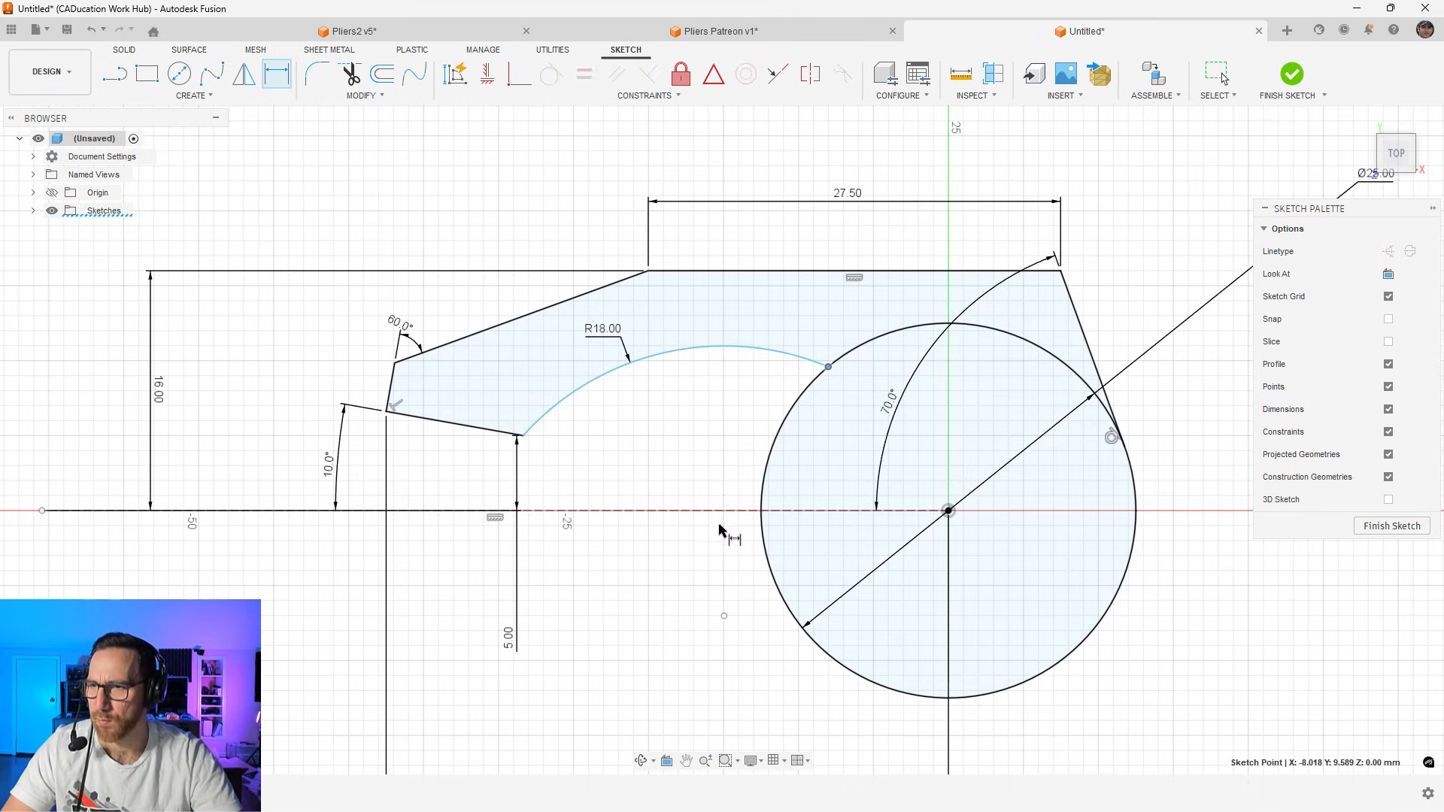
{"action": "left_click", "coordinate": [723, 513]}
{"action": "left_click", "coordinate": [704, 427]}
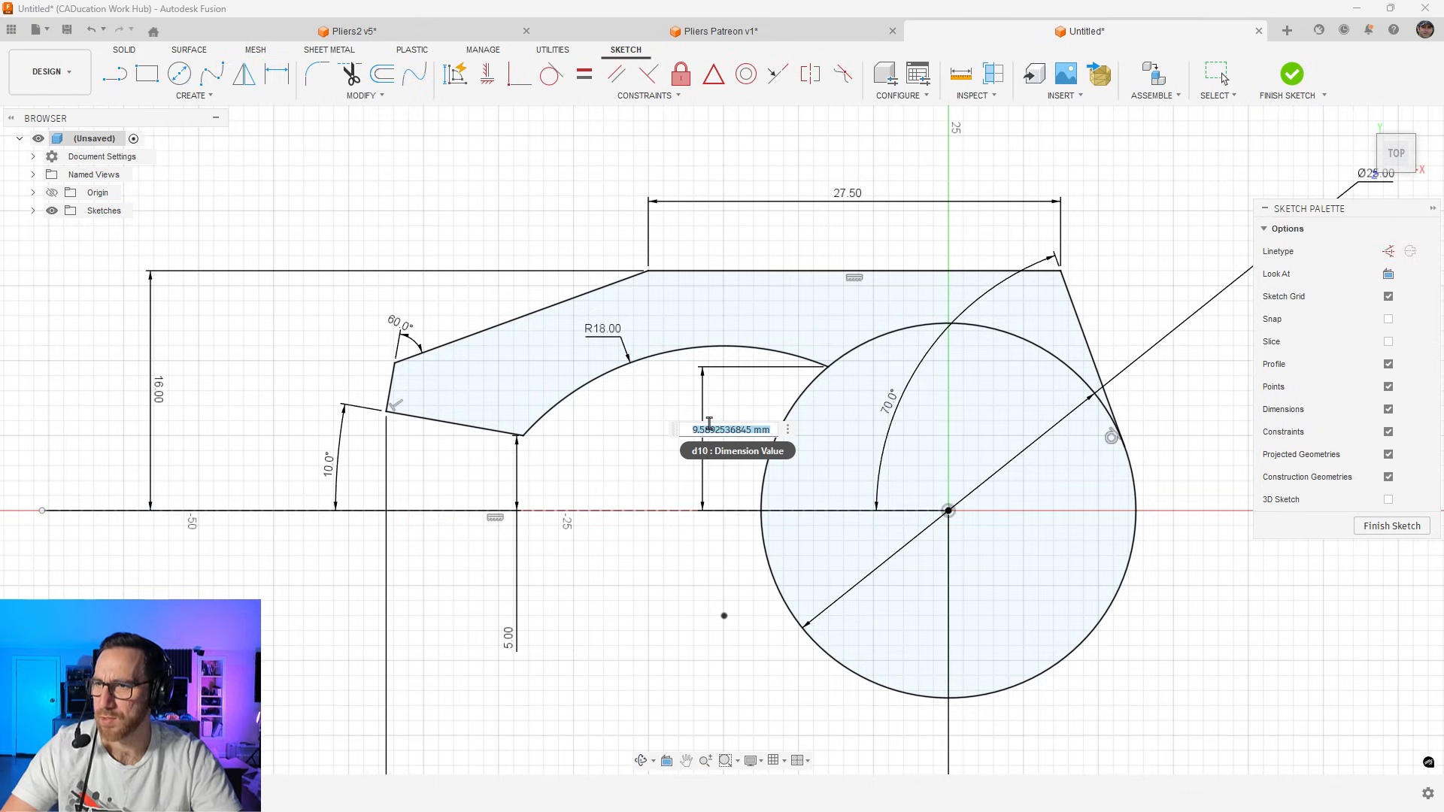
{"action": "type", "text": "10"}
{"action": "key", "text": "Return"}
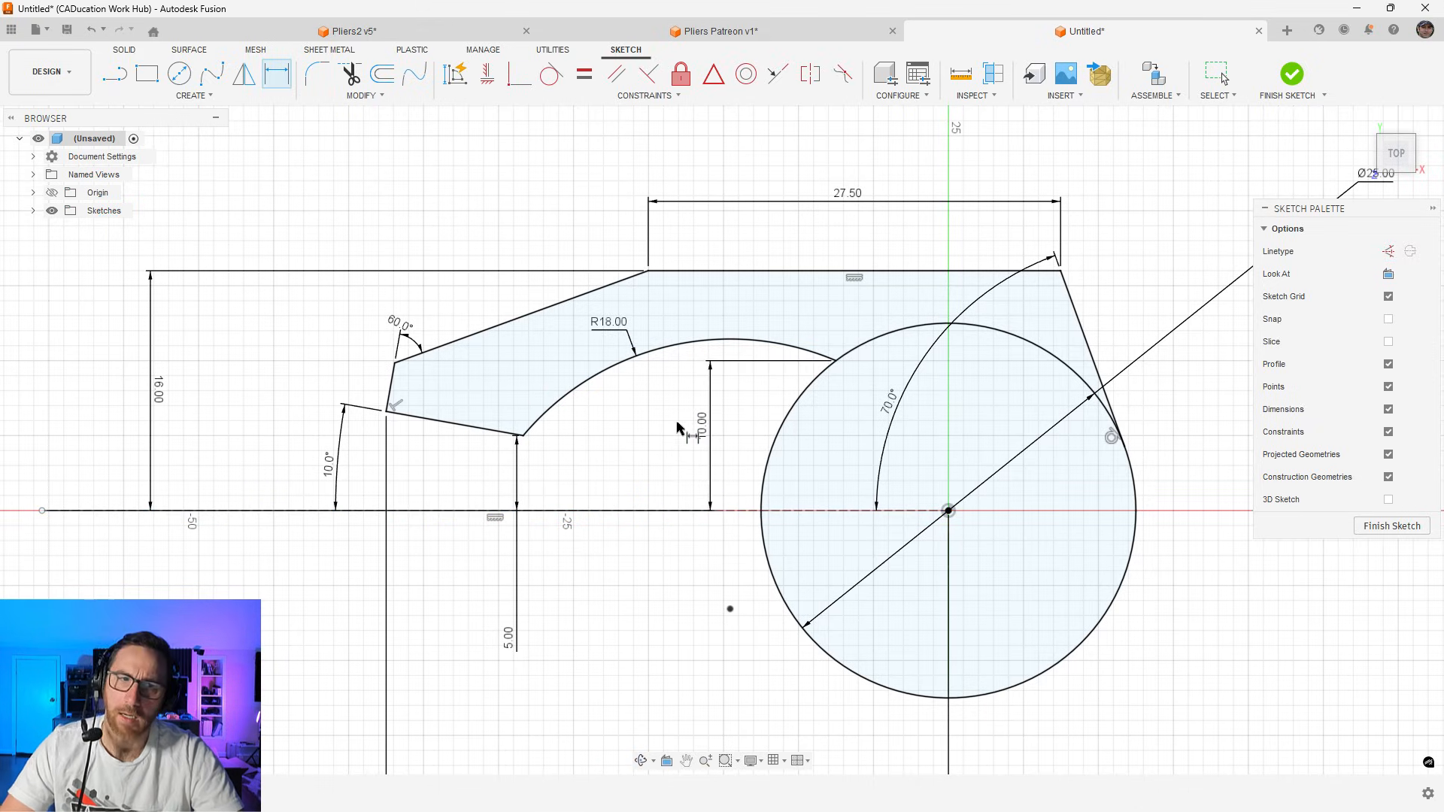
{"action": "key", "text": "Escape"}
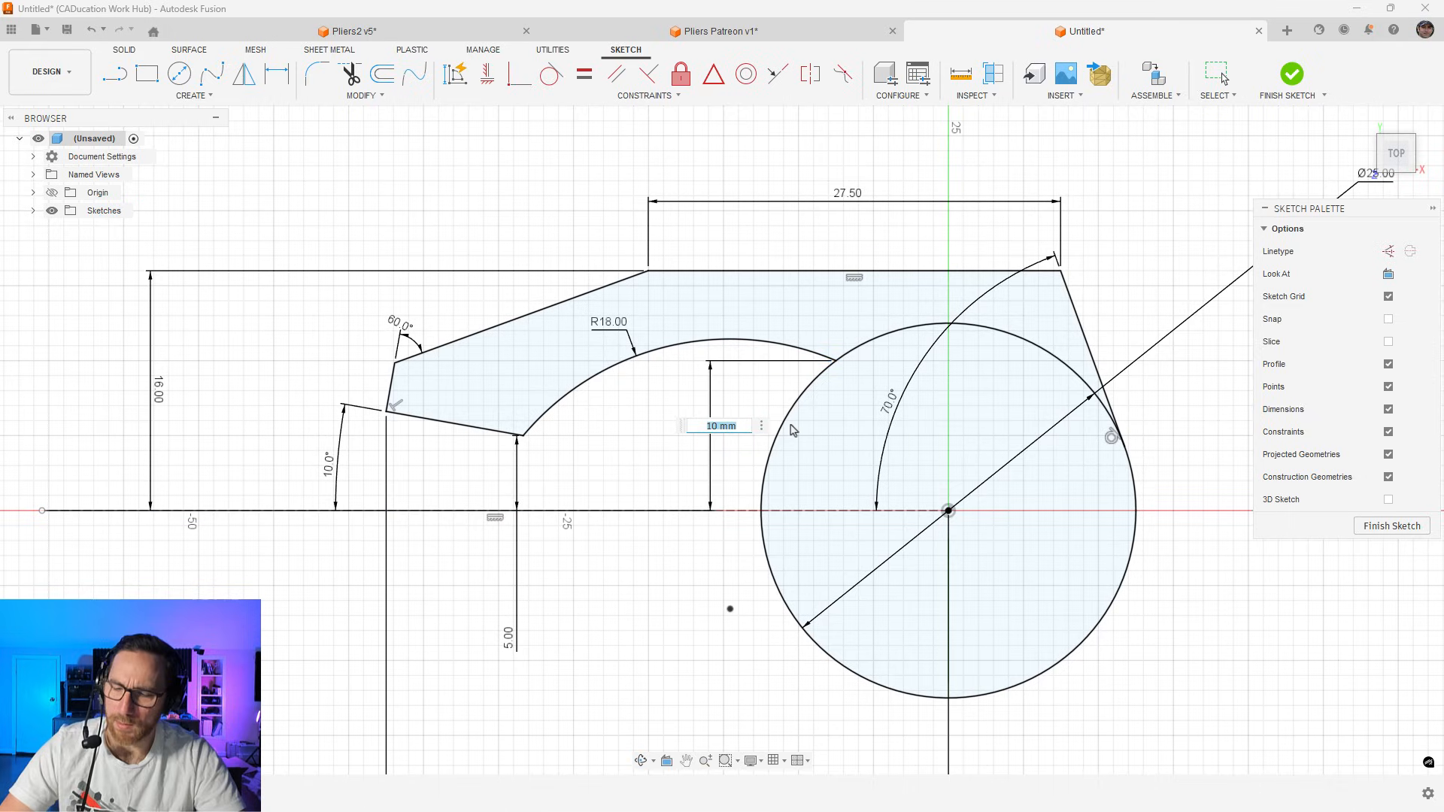
{"action": "key", "text": "d"}
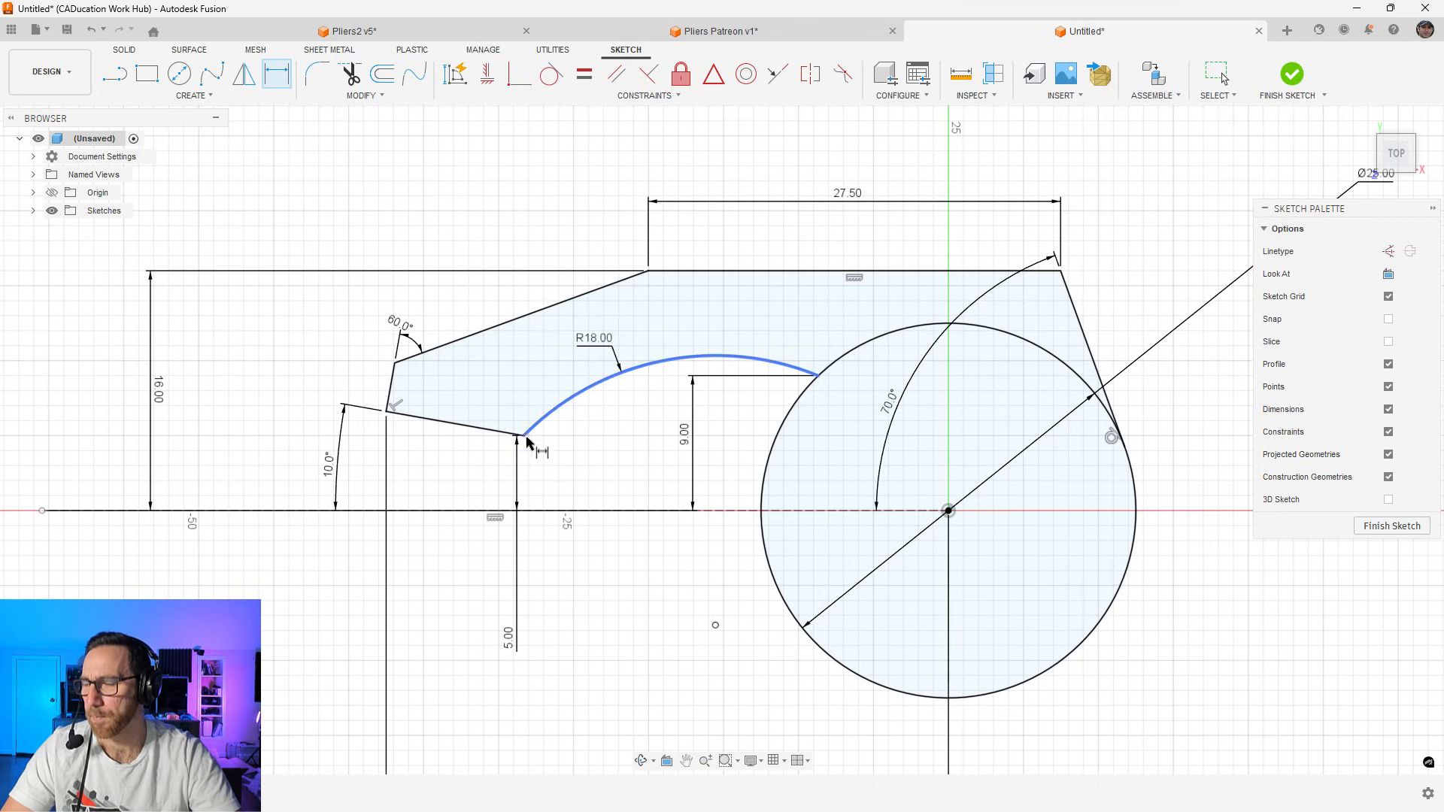
Draw connected lines from the tangent line's end: a short collinear extension, a handle line about 59 mm long sloping down outward, and a short perpendicular end edge
{"action": "scroll", "coordinate": [517, 460], "scroll_direction": "down", "scroll_amount": 3}
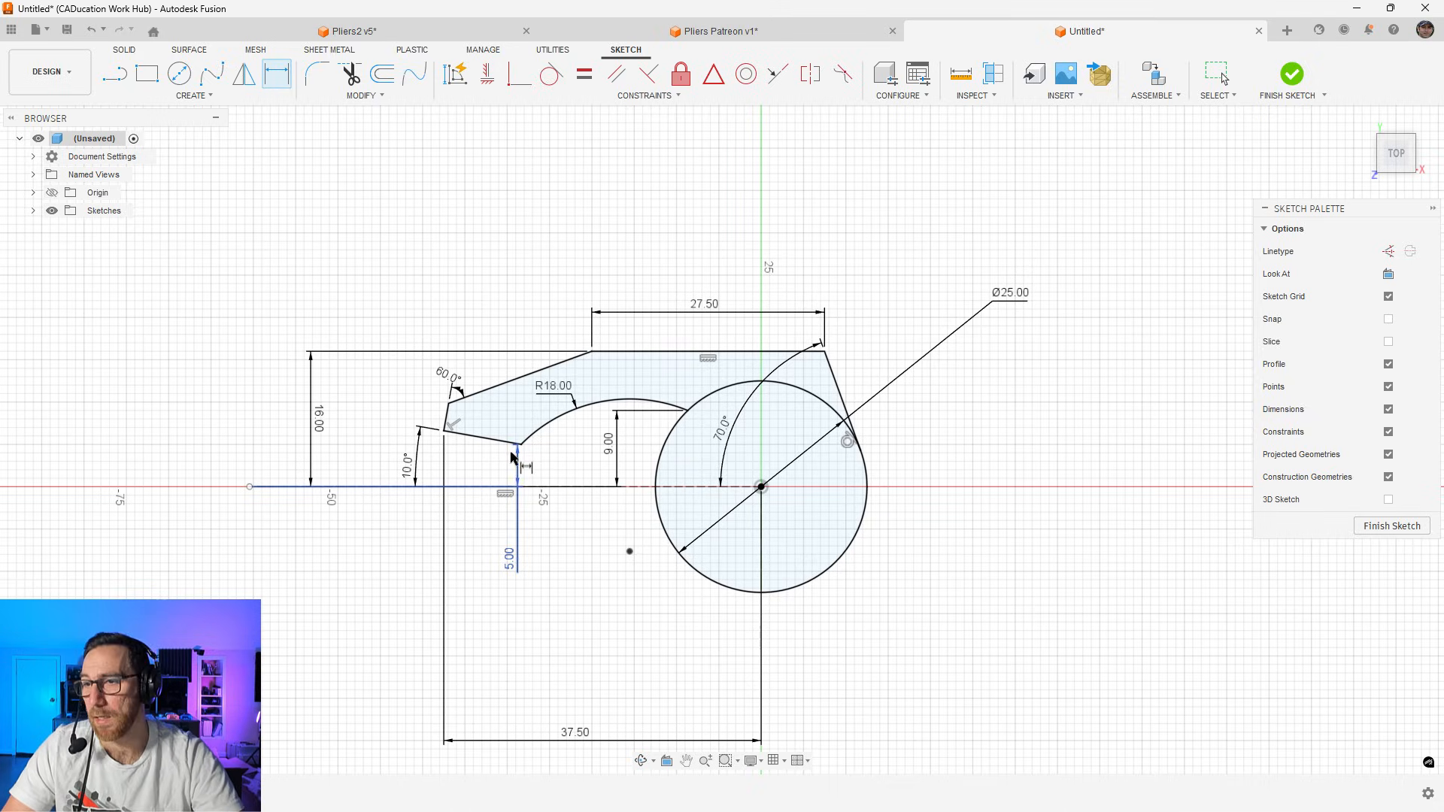
{"action": "scroll", "coordinate": [518, 460], "scroll_direction": "down", "scroll_amount": 2}
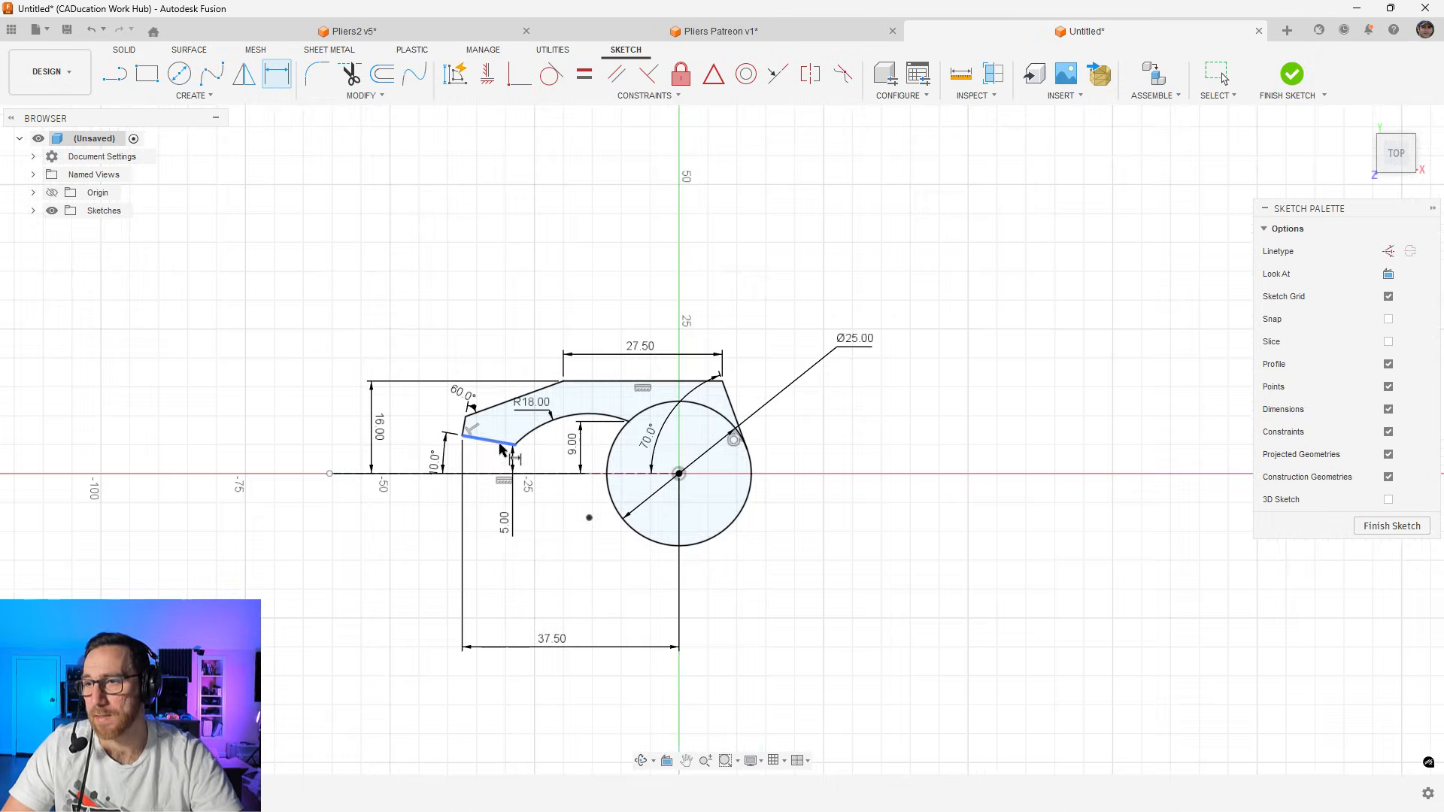
{"action": "left_click", "coordinate": [114, 73]}
{"action": "scroll", "coordinate": [752, 470], "scroll_direction": "up", "scroll_amount": 3}
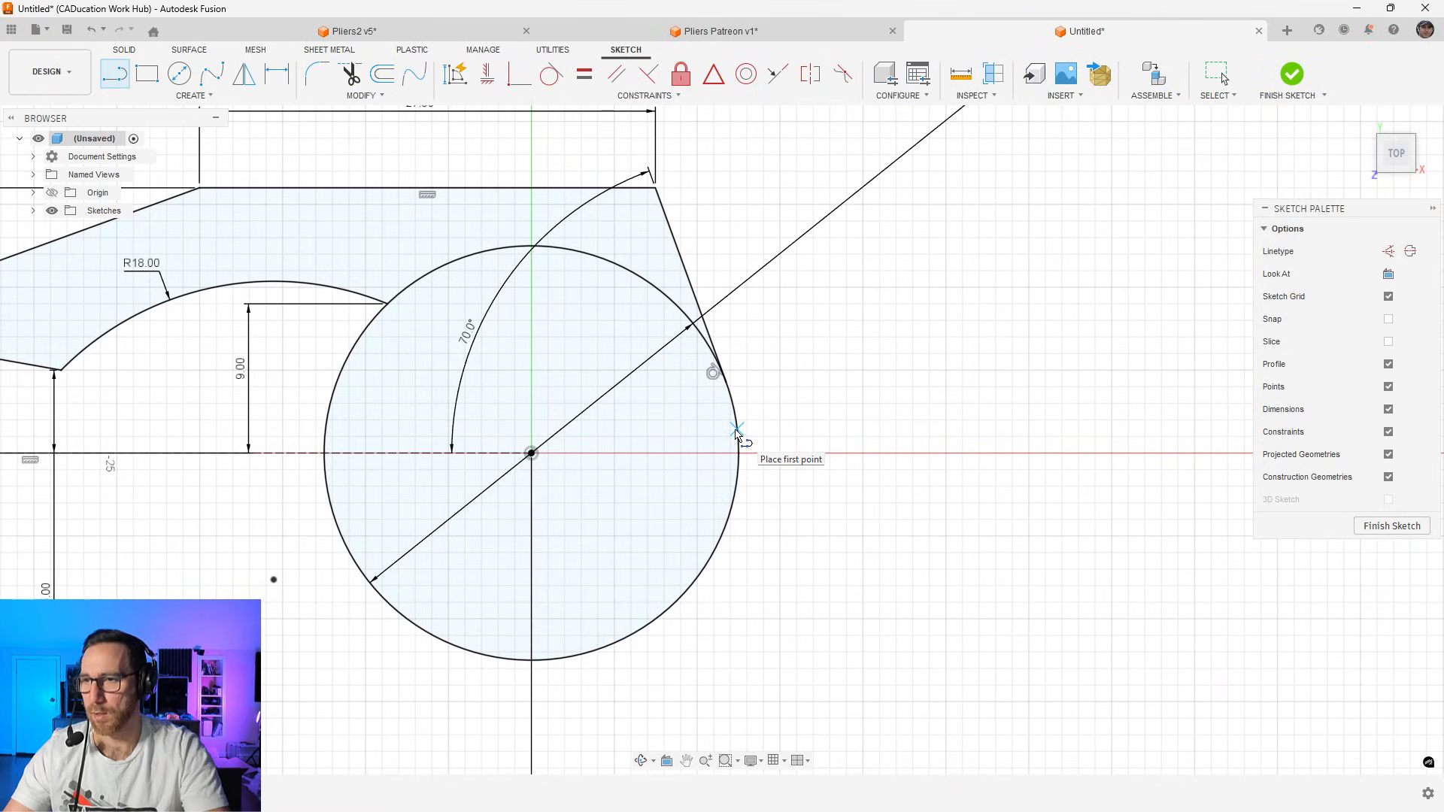
{"action": "left_click", "coordinate": [725, 383]}
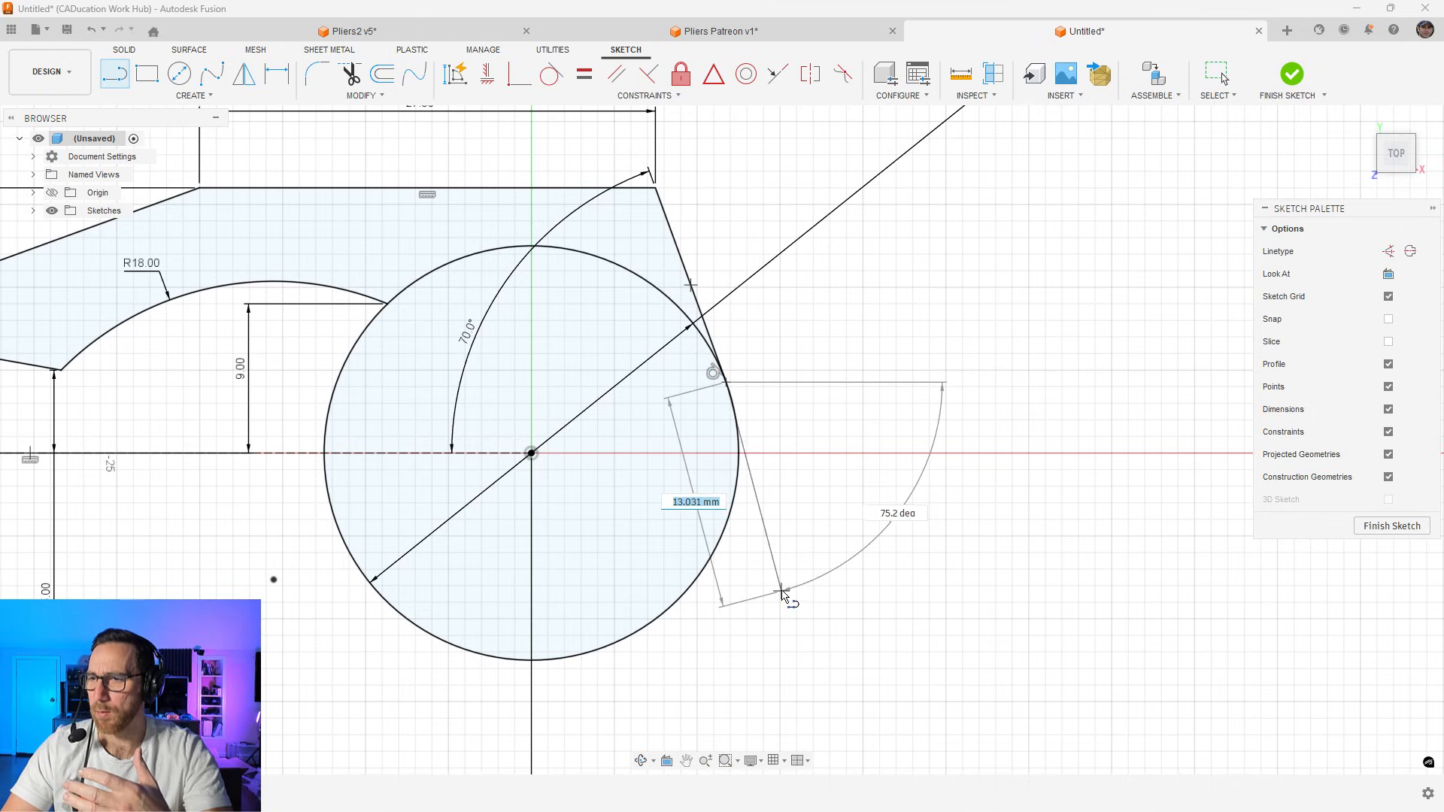
{"action": "left_click", "coordinate": [774, 513]}
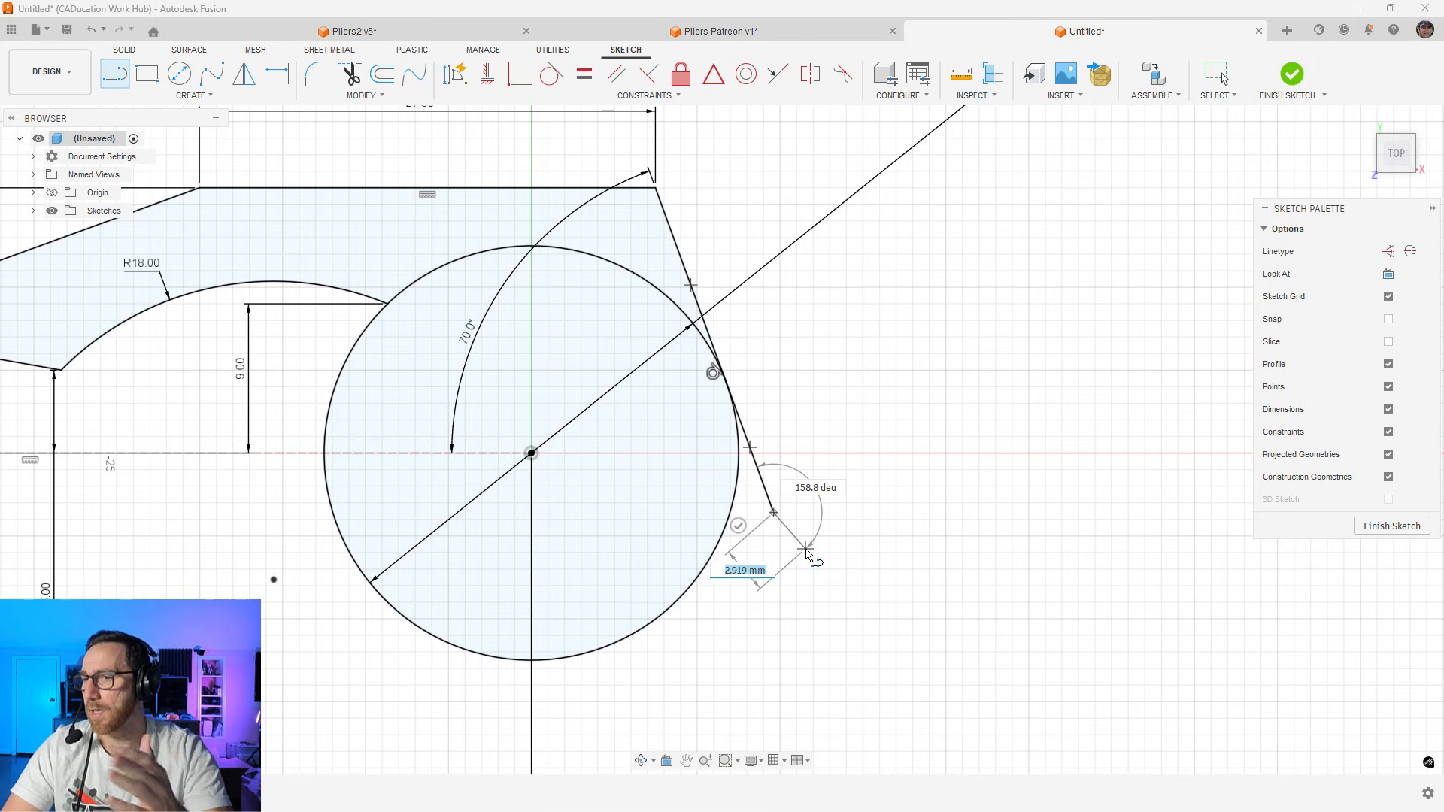
{"action": "scroll", "coordinate": [794, 490], "scroll_direction": "down", "scroll_amount": 5}
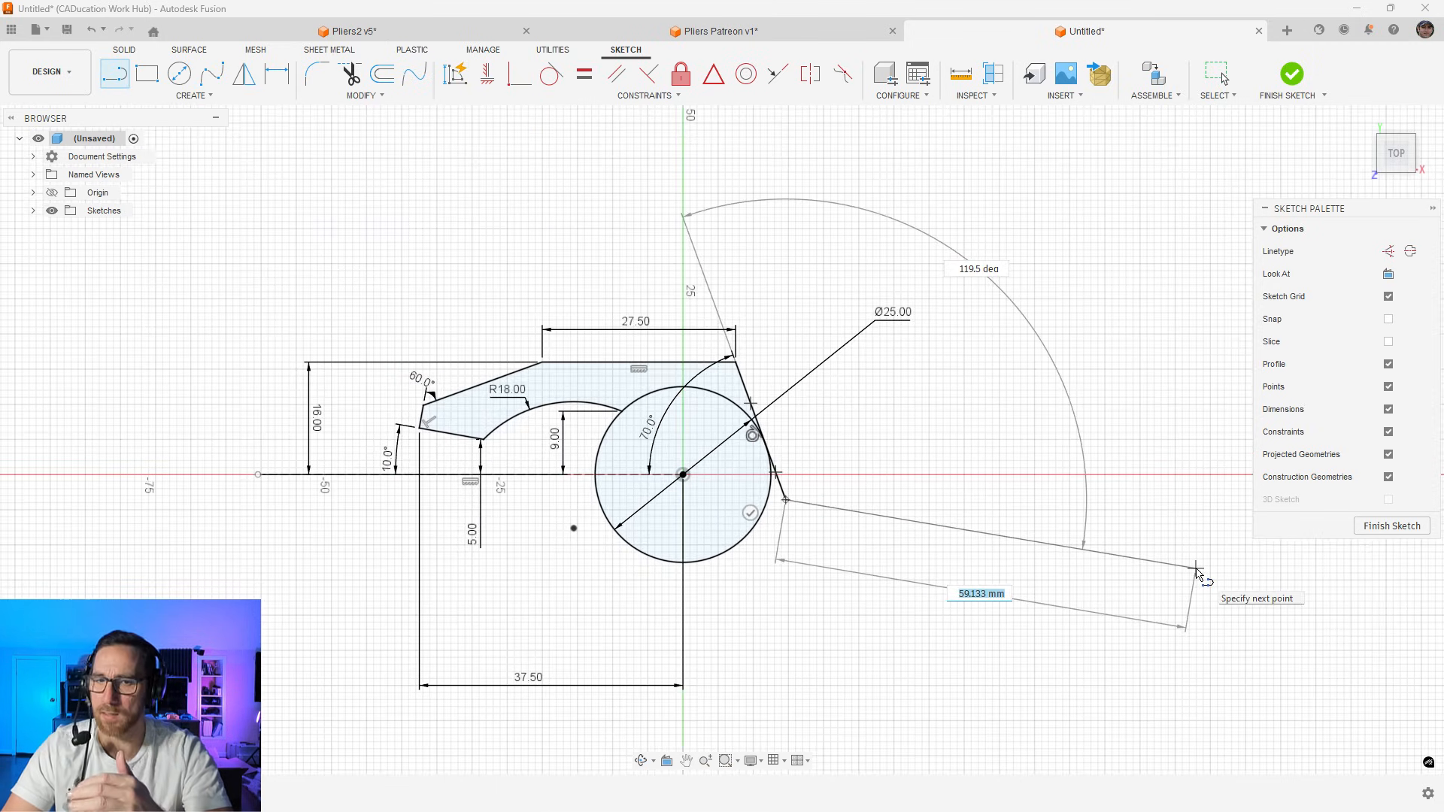
{"action": "left_click", "coordinate": [1196, 568]}
{"action": "left_click", "coordinate": [1188, 625]}
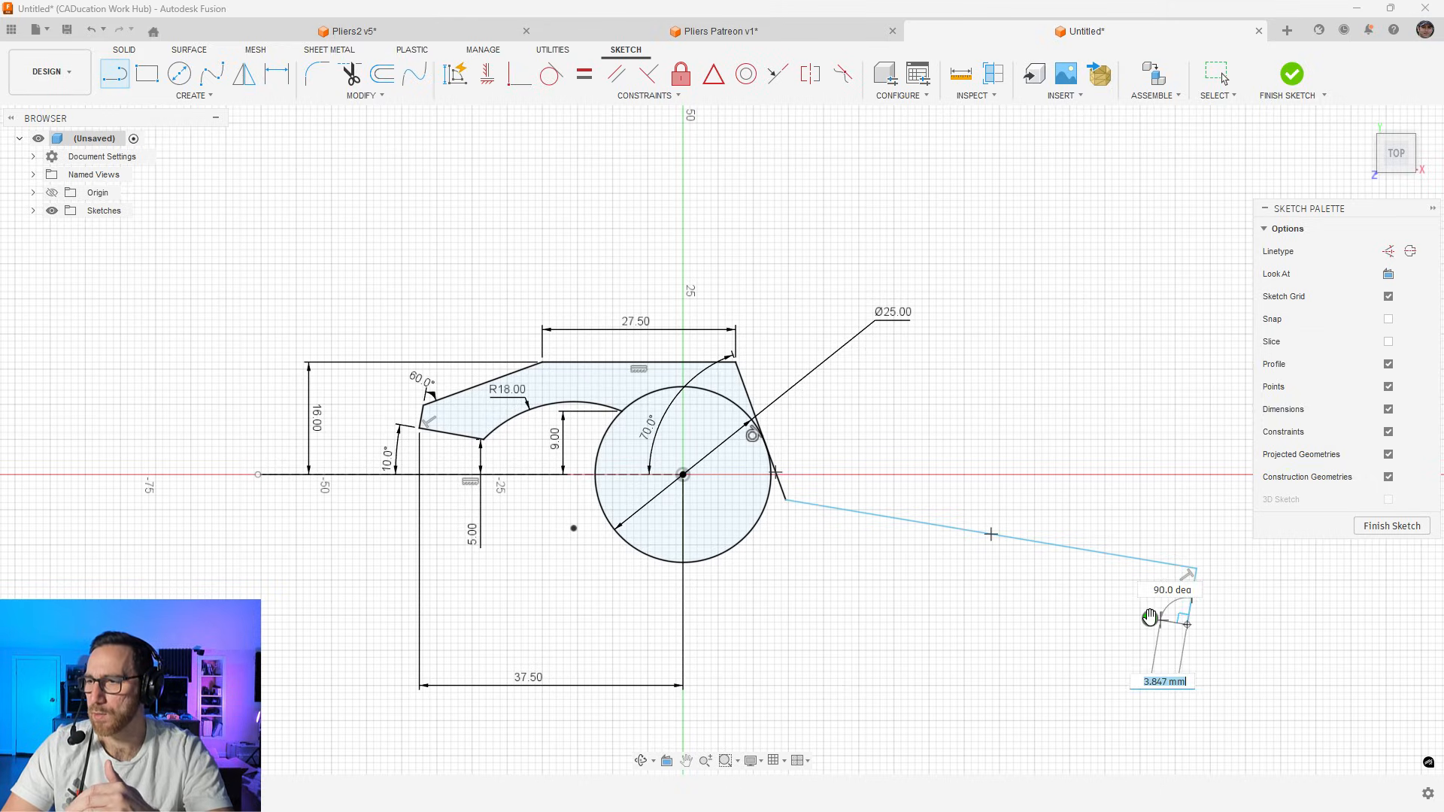
{"action": "scroll", "coordinate": [823, 625], "scroll_direction": "down", "scroll_amount": 2}
{"action": "middle_click_drag", "start_coordinate": [949, 614], "coordinate": [915, 597]}
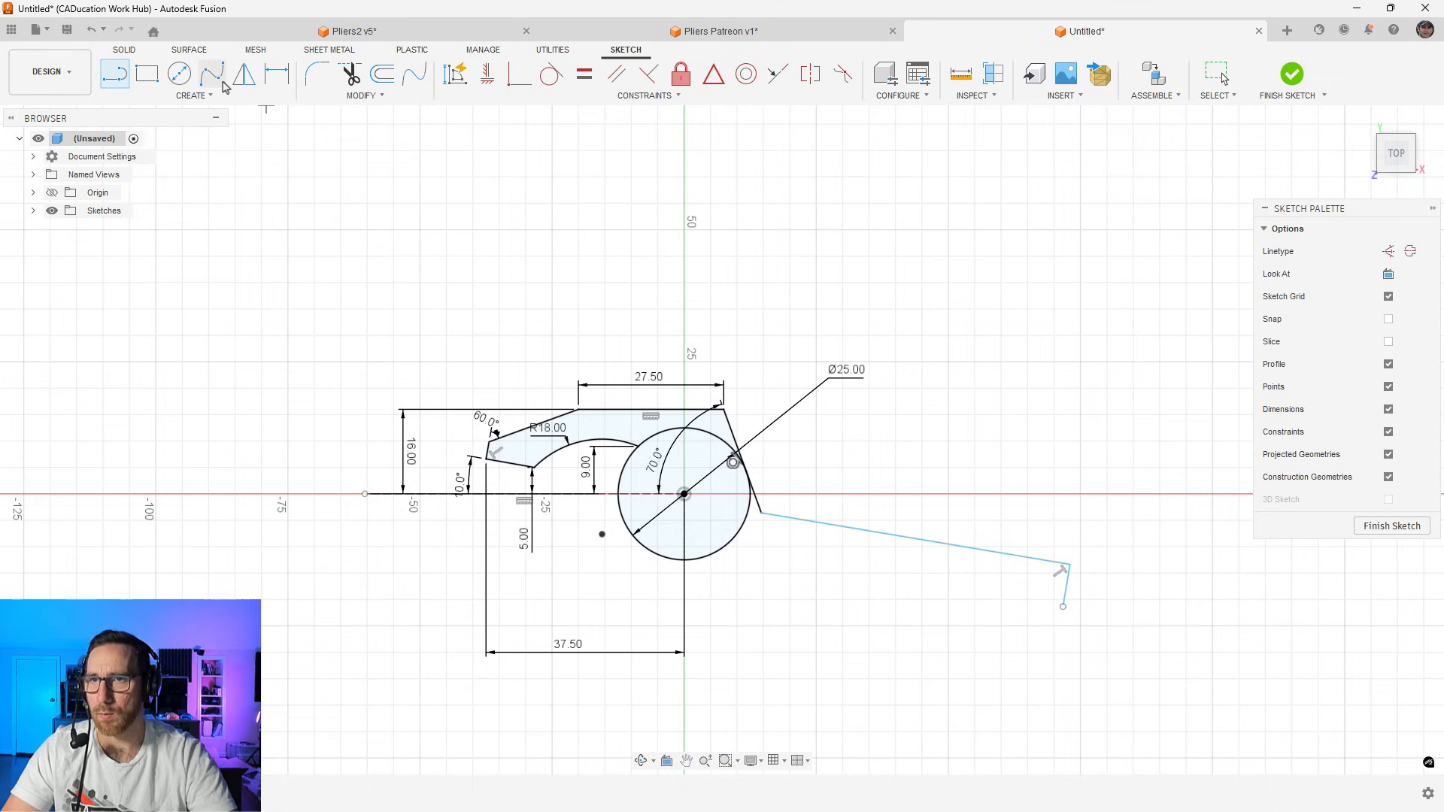
Dimension the angle between the long handle line and the horizontal construction line as 10 degrees
{"action": "left_click", "coordinate": [276, 73]}
{"action": "left_click", "coordinate": [844, 531]}
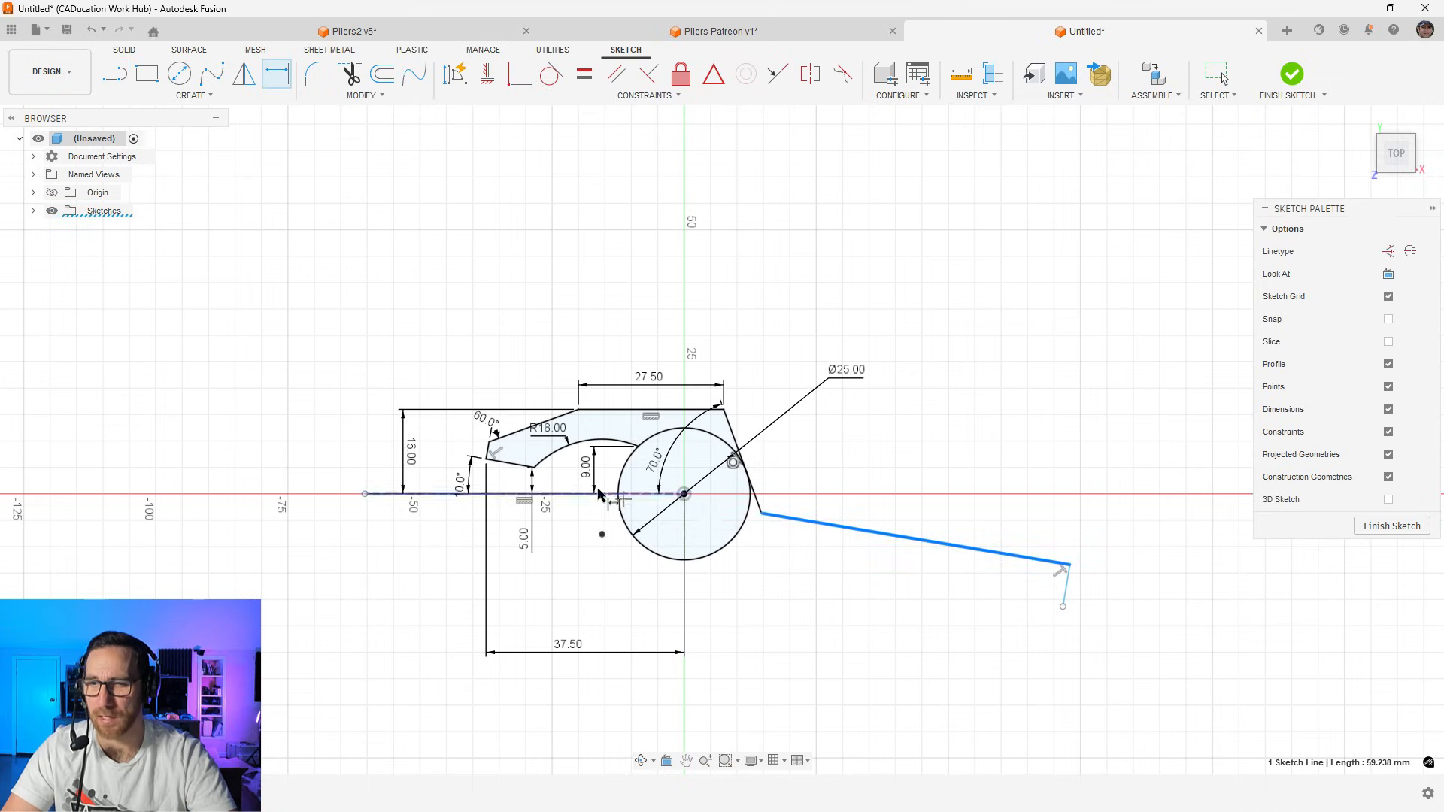
{"action": "left_click", "coordinate": [624, 494]}
{"action": "left_click", "coordinate": [922, 516]}
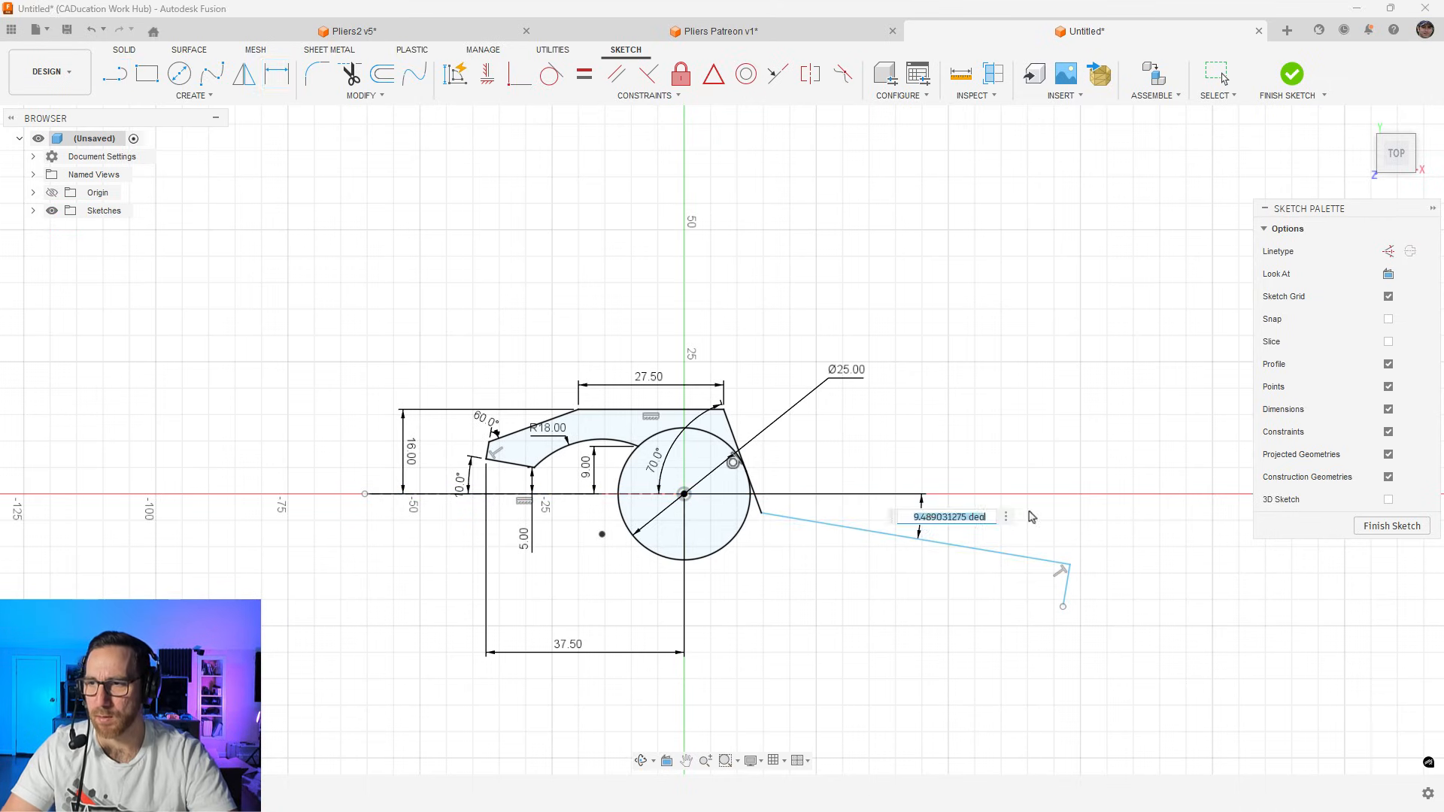
{"action": "type", "text": "10"}
{"action": "key", "text": "Return"}
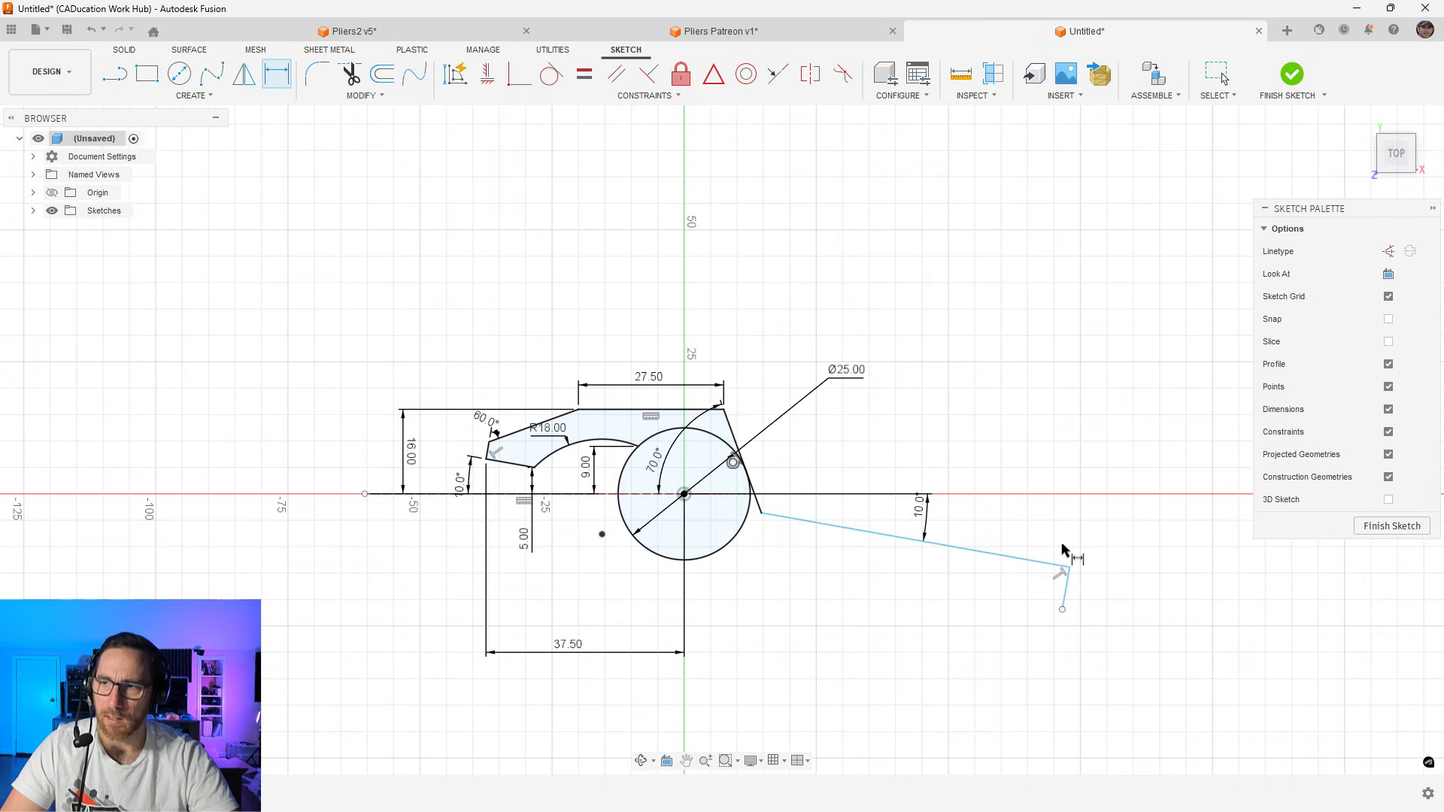
Dimension the horizontal distance from the hub centre to the handle's upper outer corner as twice the 37.5 mm jaw length, and change it to 90 mm
{"action": "left_click", "coordinate": [683, 494]}
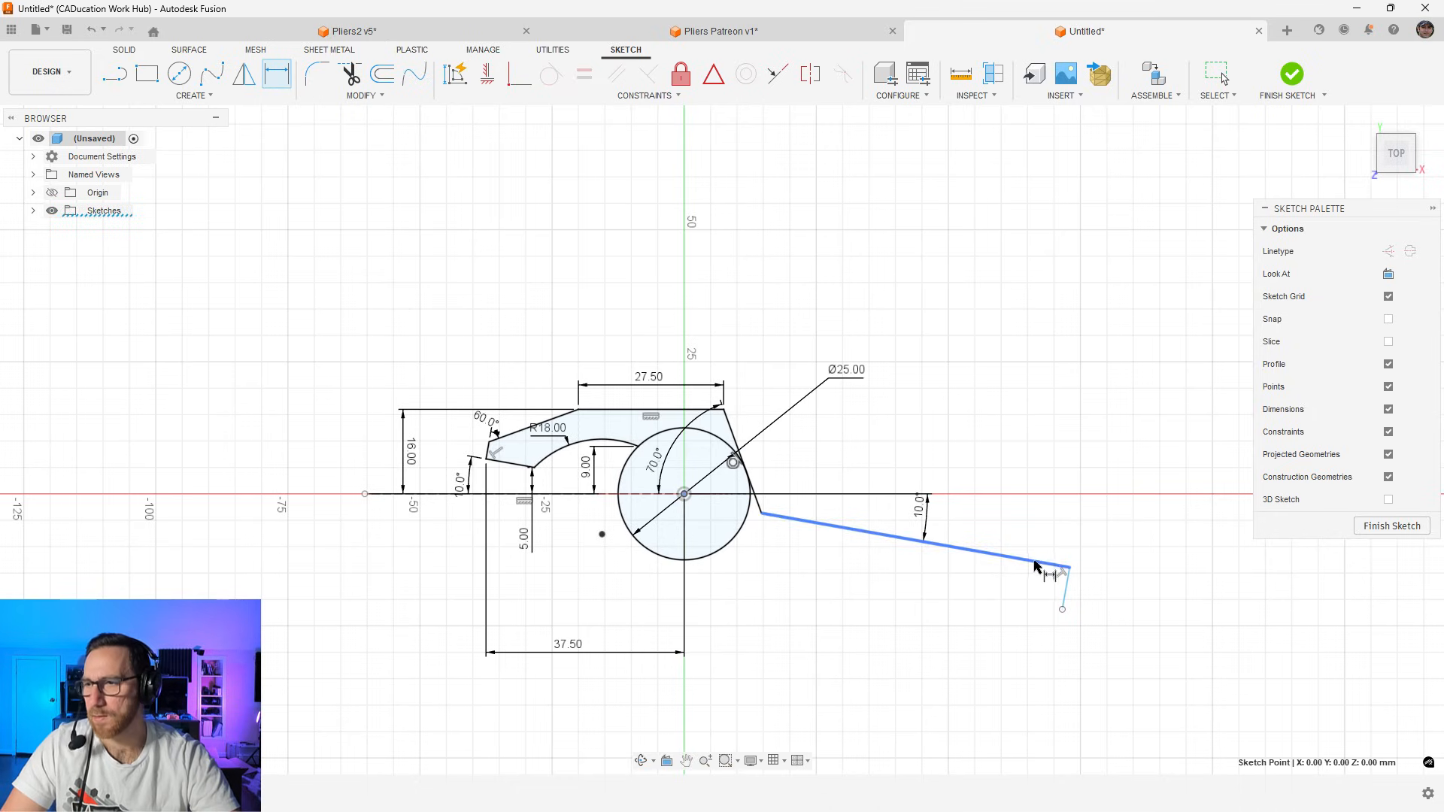
{"action": "left_click", "coordinate": [1066, 564]}
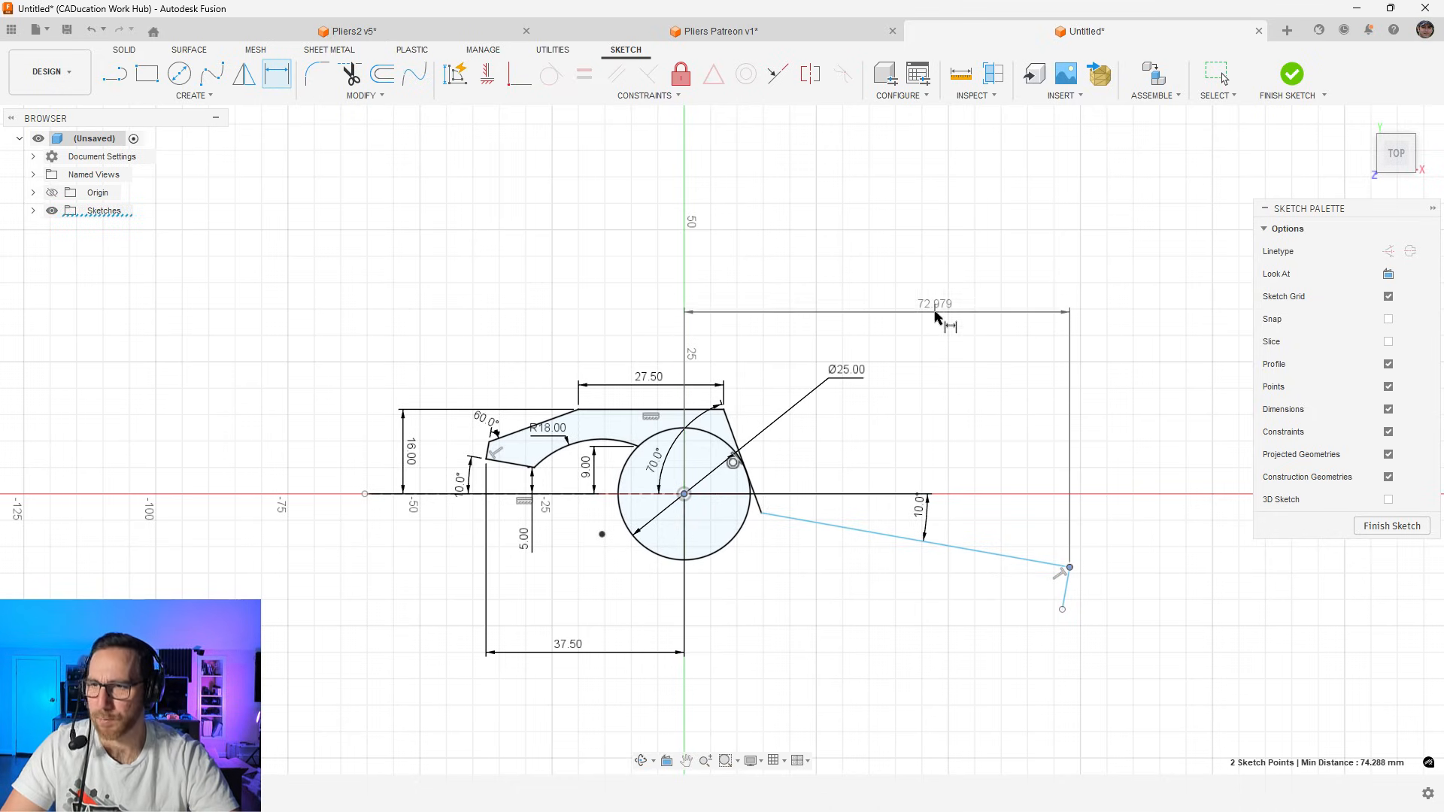
{"action": "left_click", "coordinate": [966, 311]}
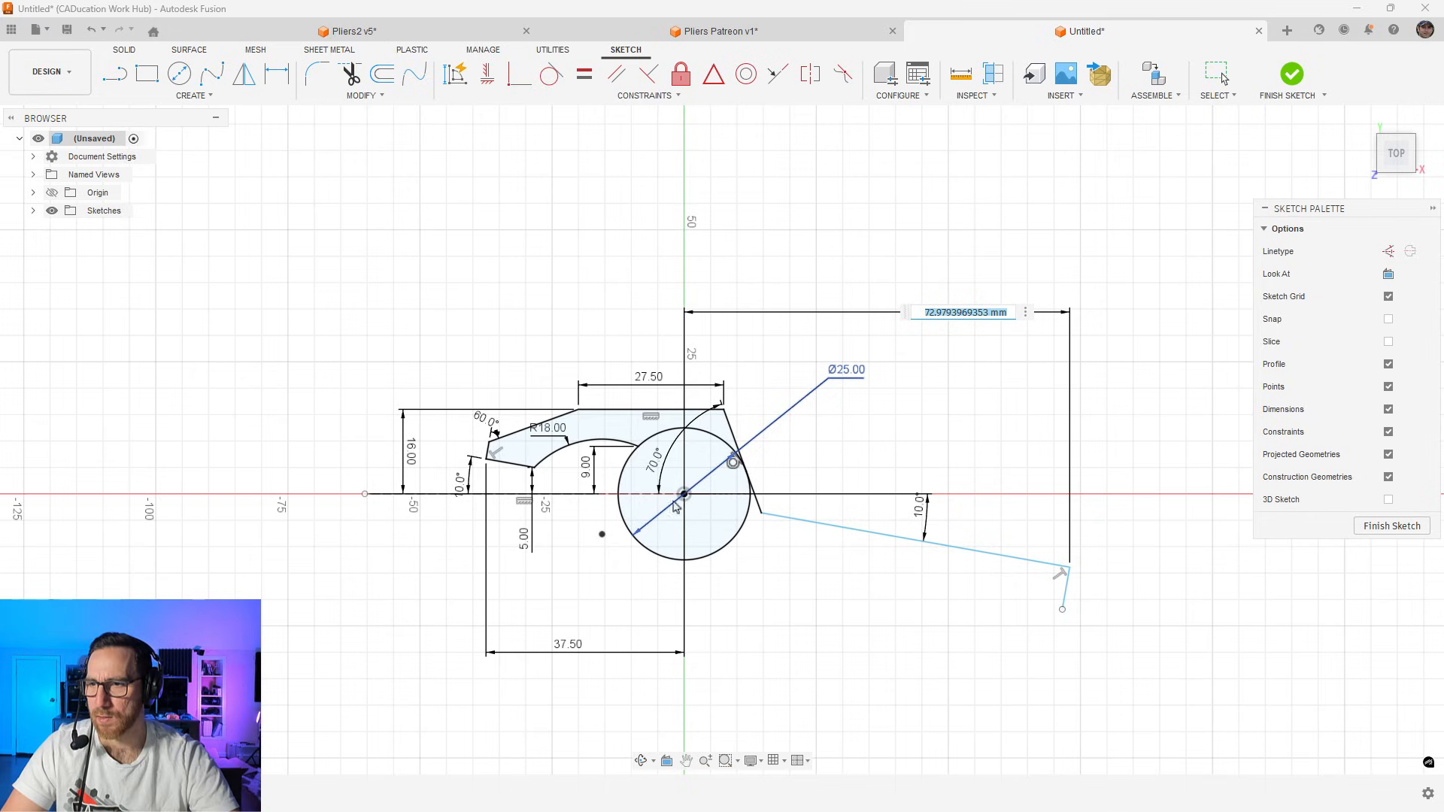
{"action": "left_click", "coordinate": [570, 652]}
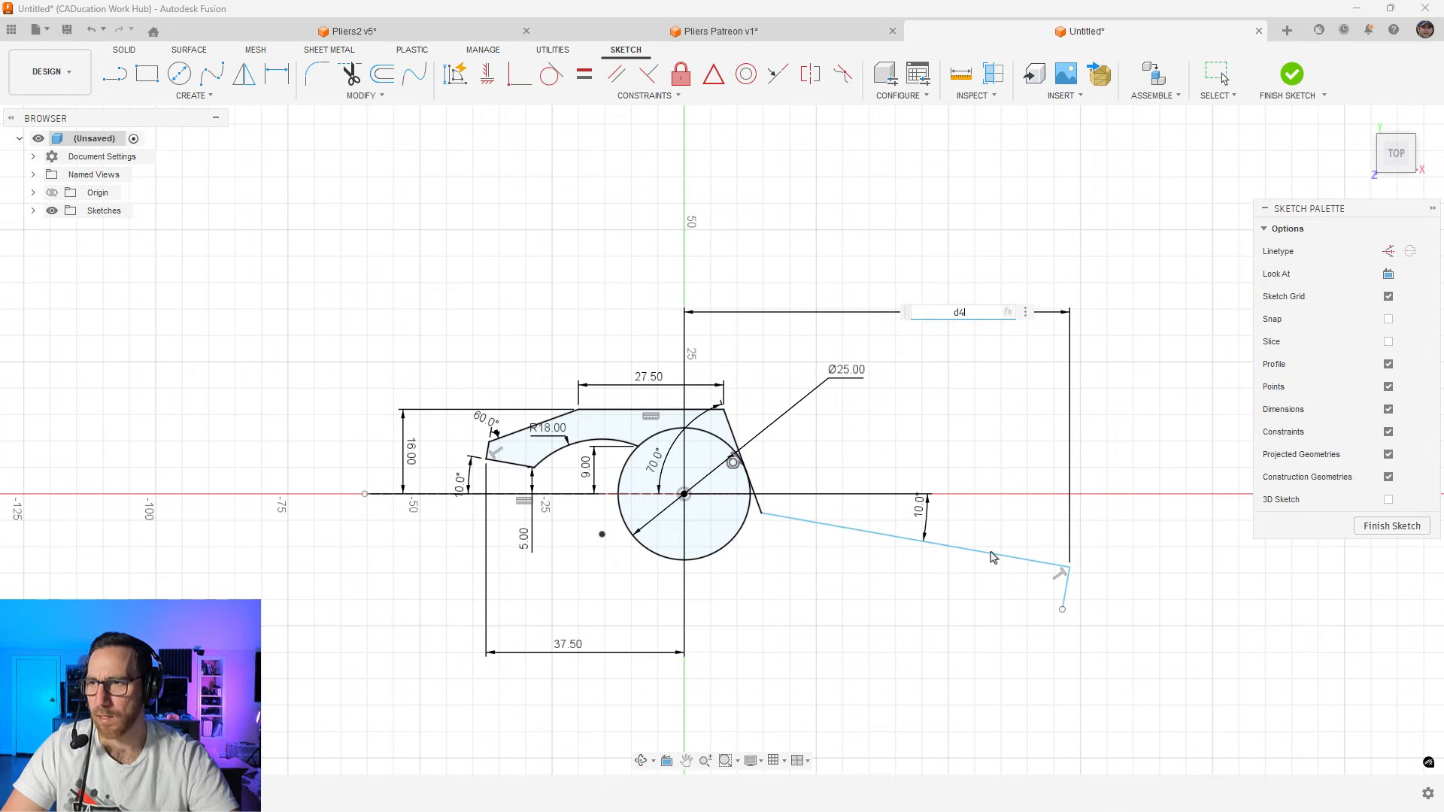
{"action": "type", "text": "*2"}
{"action": "key", "text": "Return"}
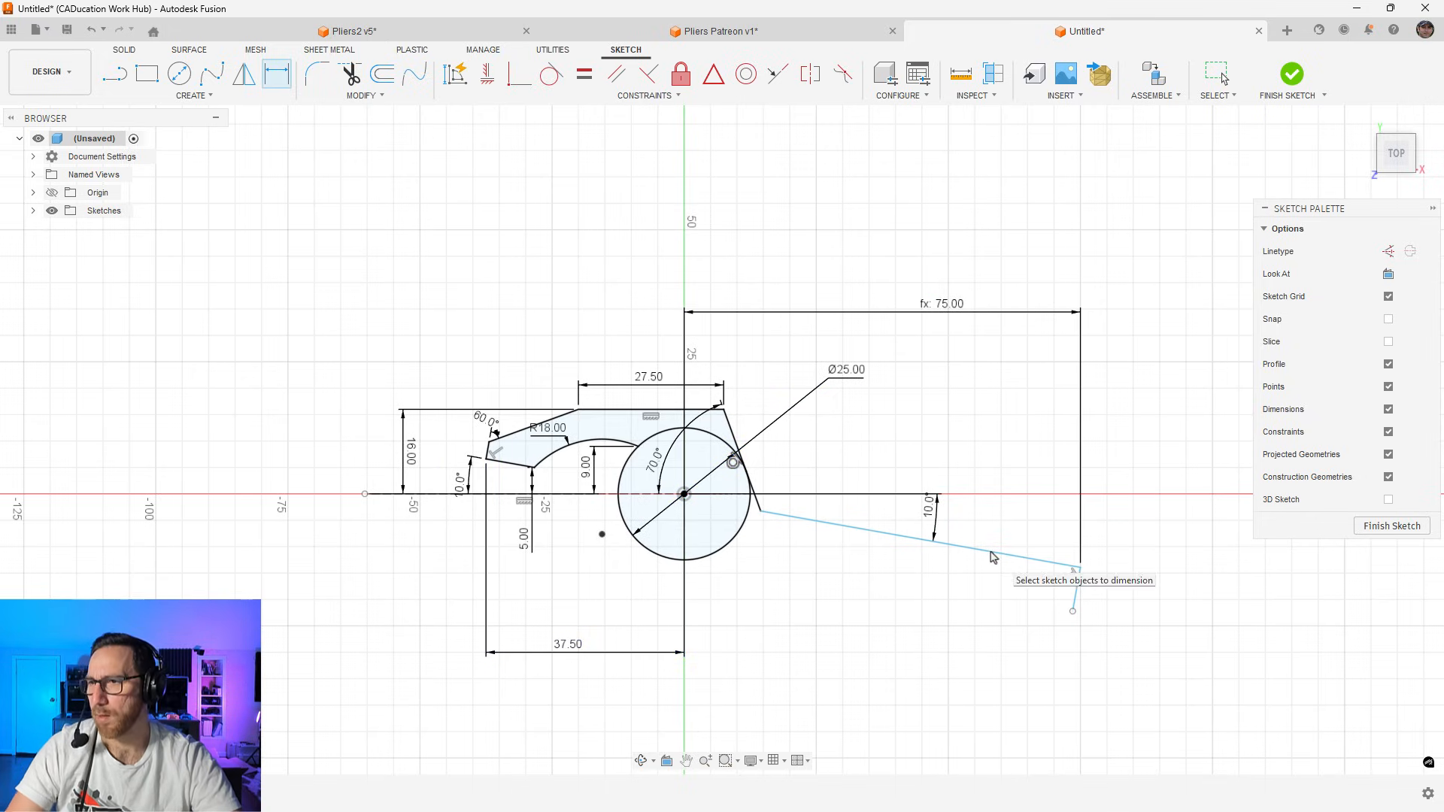
{"action": "key", "text": "Escape"}
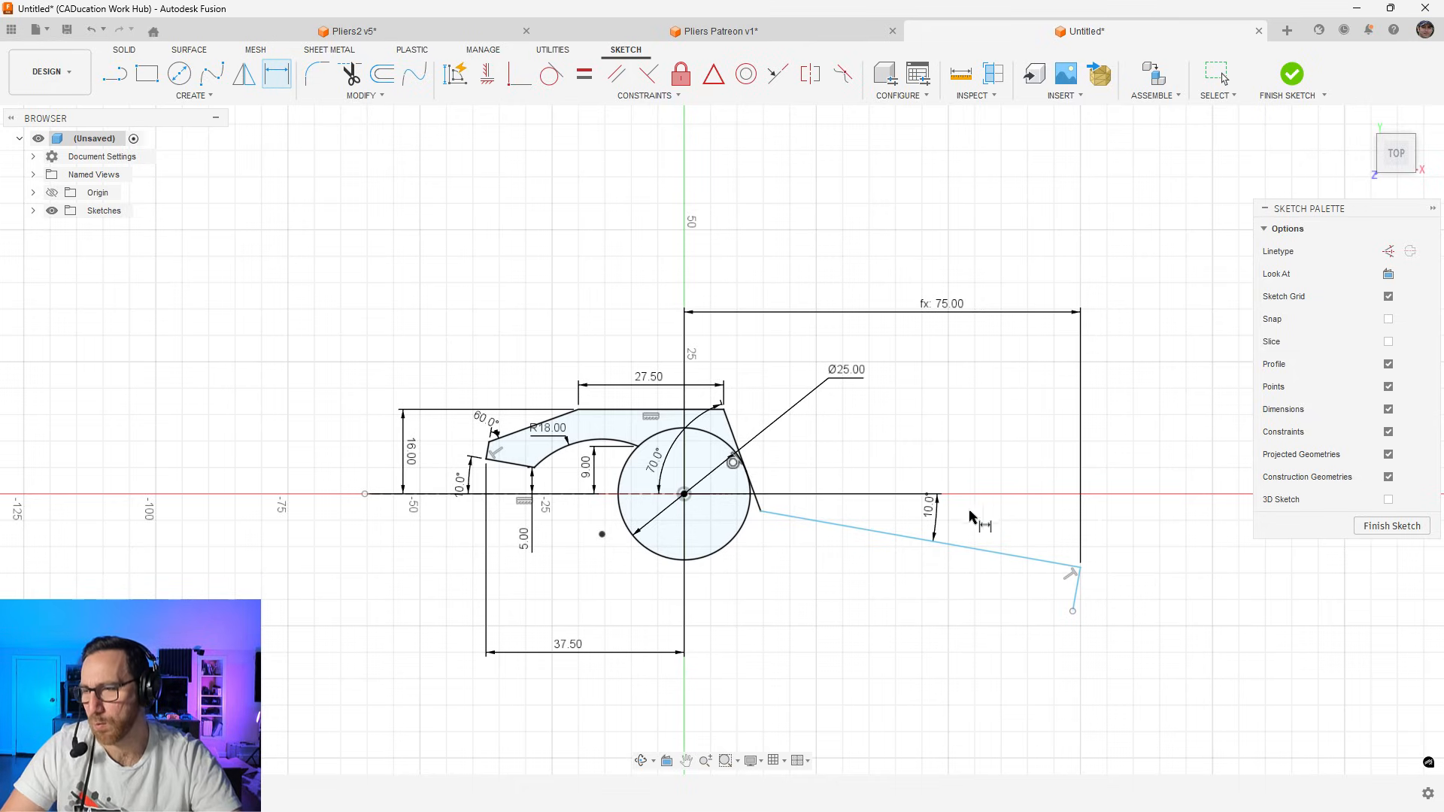
{"action": "double_click", "coordinate": [955, 304]}
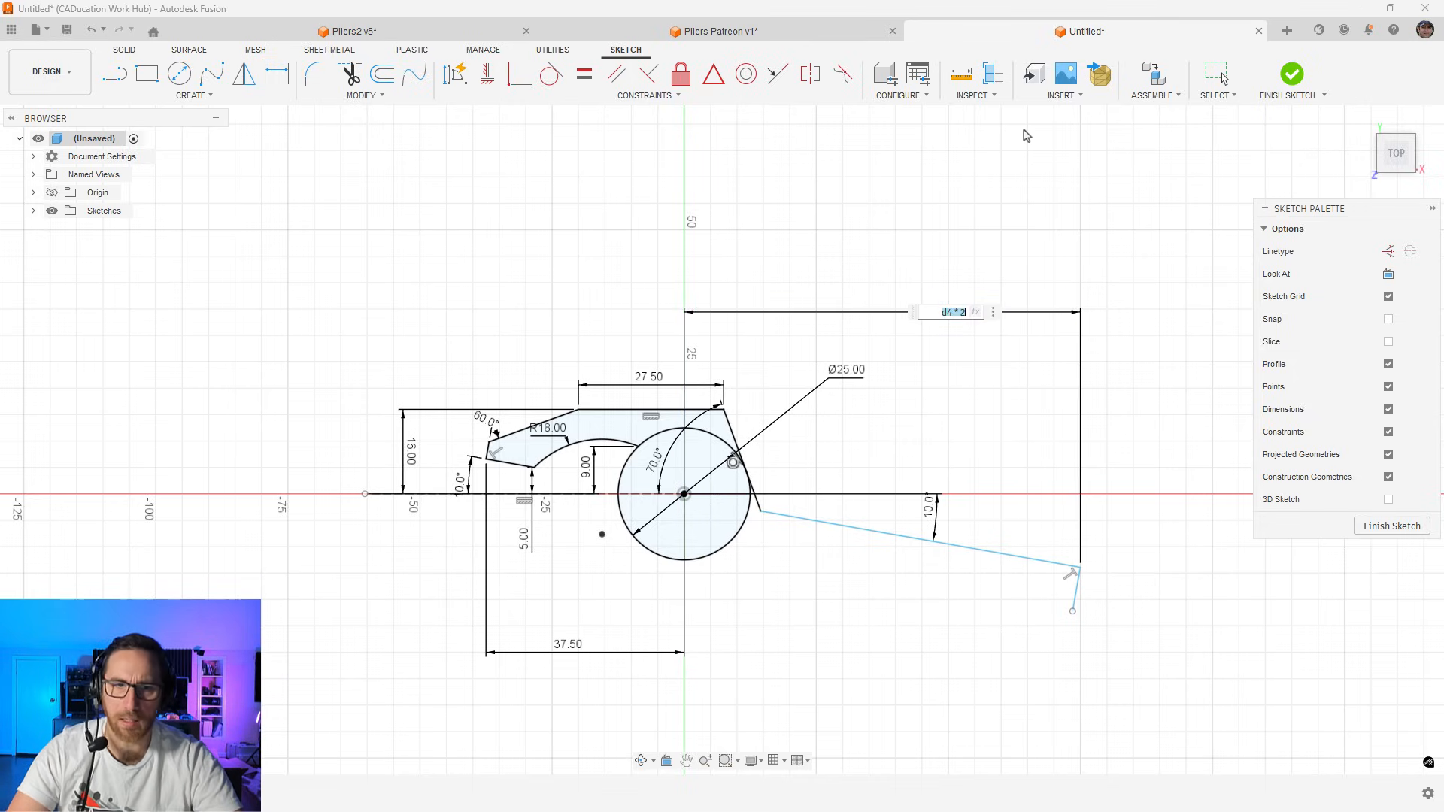
{"action": "type", "text": "90"}
{"action": "key", "text": "Return"}
Dimension the vertical distance between the handle line's inner corner and the horizontal construction line as 8 mm
{"action": "key", "text": "d"}
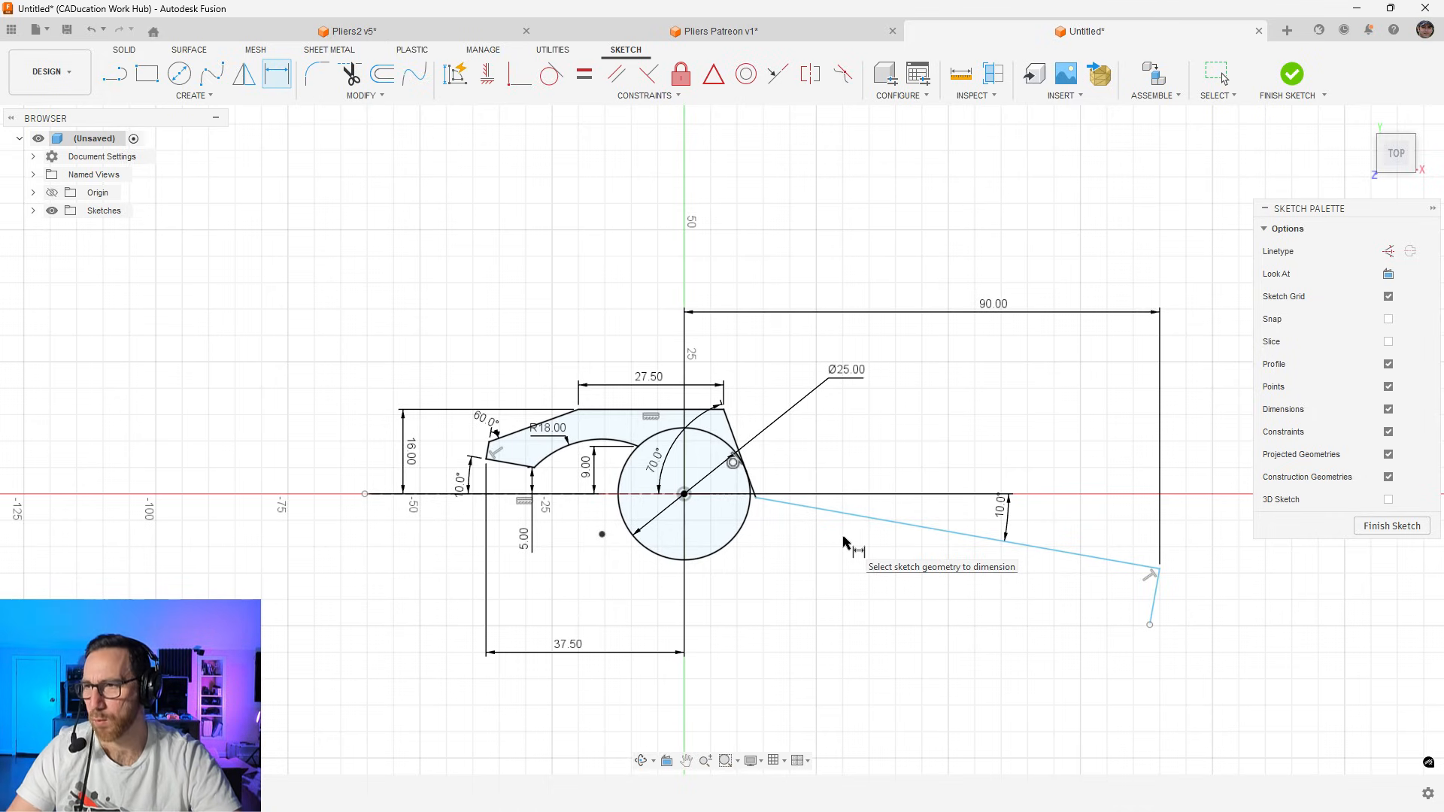
{"action": "scroll", "coordinate": [818, 333], "scroll_direction": "down", "scroll_amount": 2}
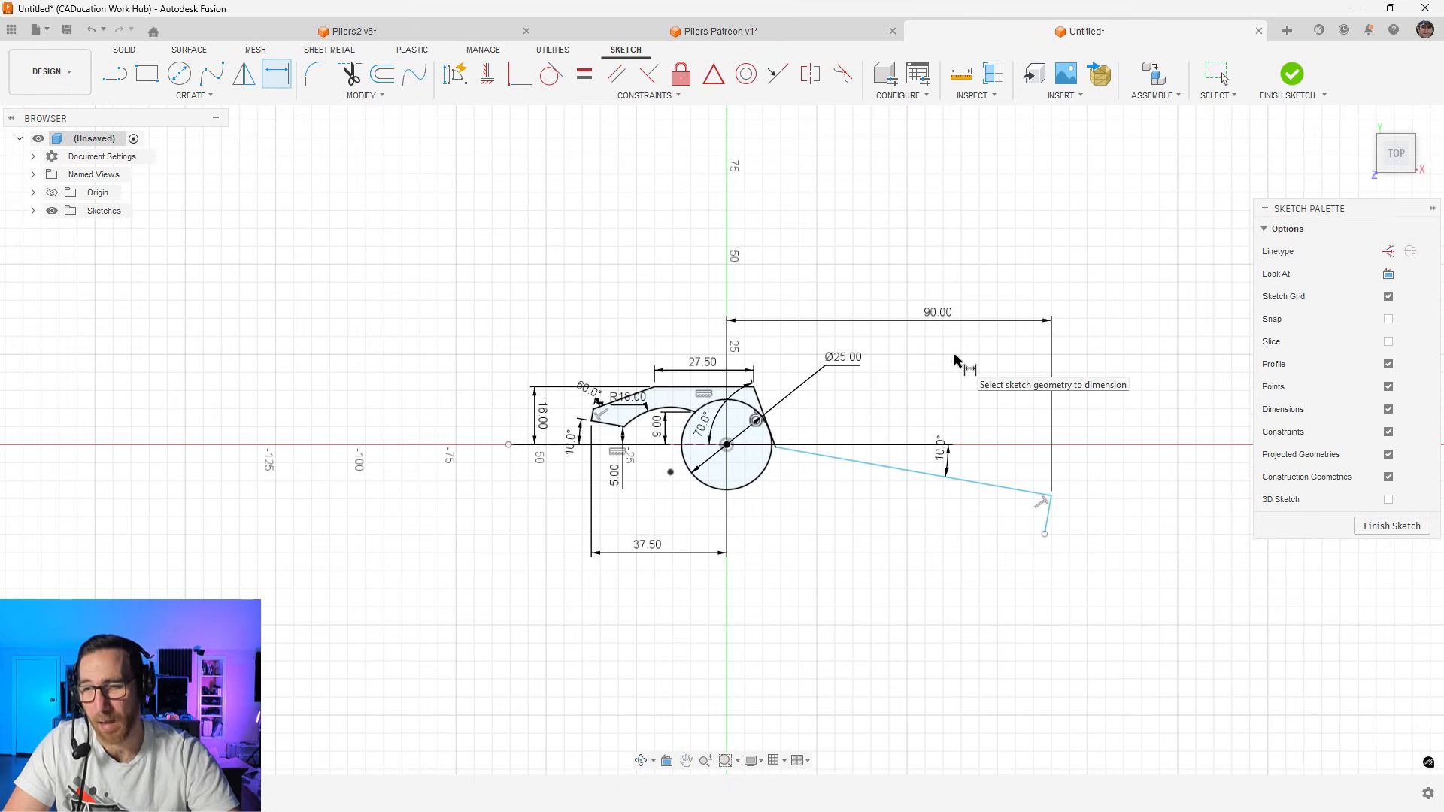
{"action": "scroll", "coordinate": [847, 454], "scroll_direction": "up", "scroll_amount": 5}
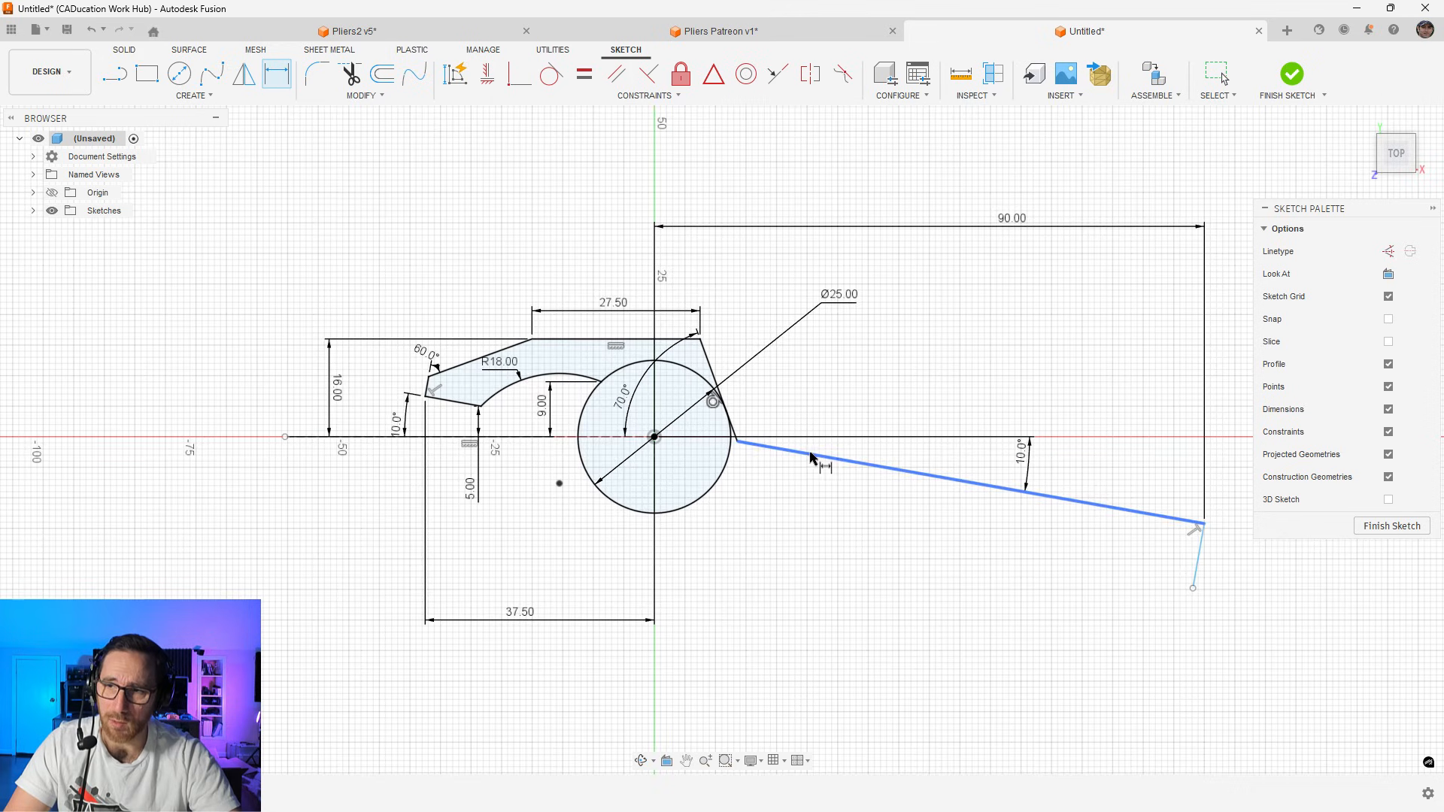
{"action": "left_click", "coordinate": [702, 435]}
{"action": "left_click", "coordinate": [692, 427]}
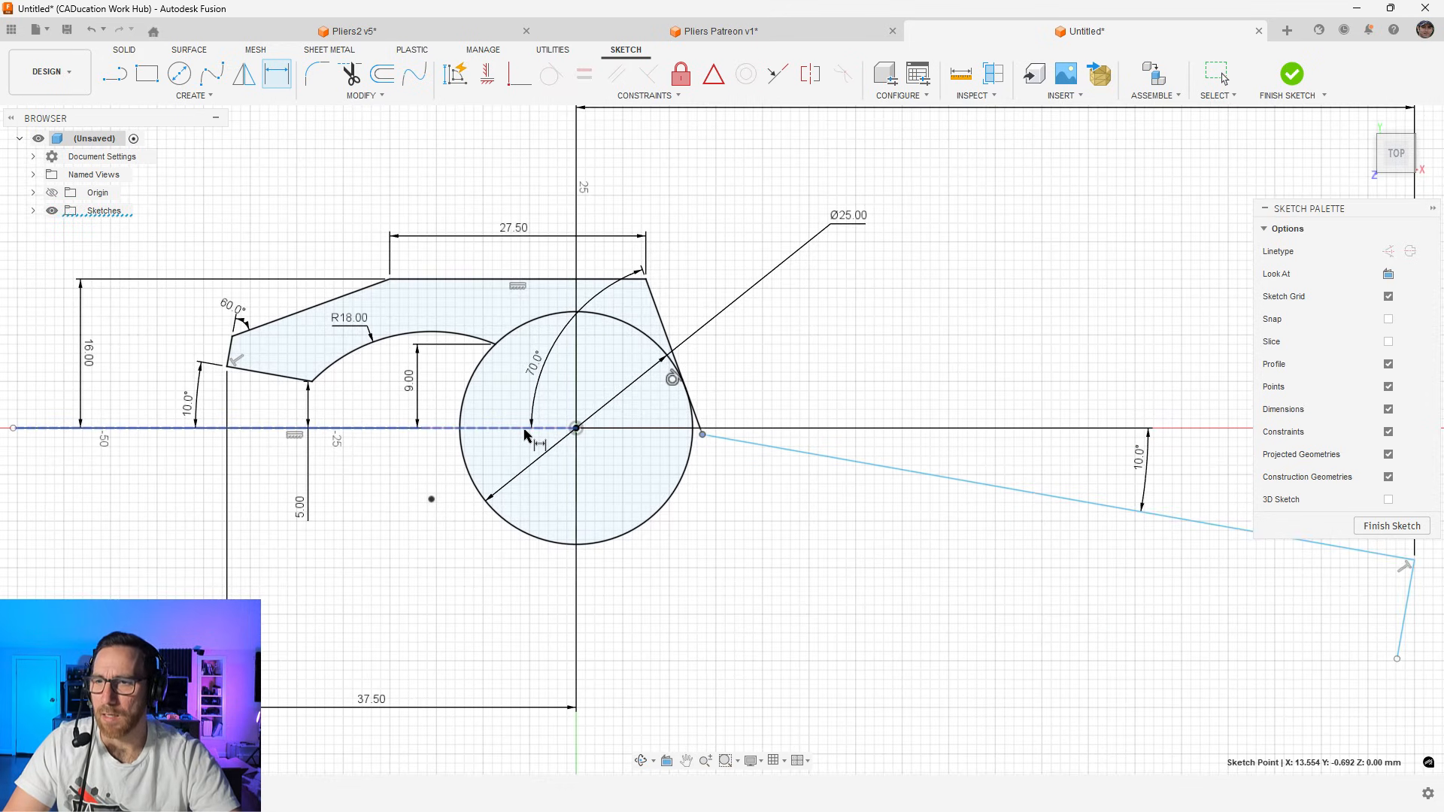
{"action": "left_click", "coordinate": [952, 450]}
{"action": "type", "text": "8"}
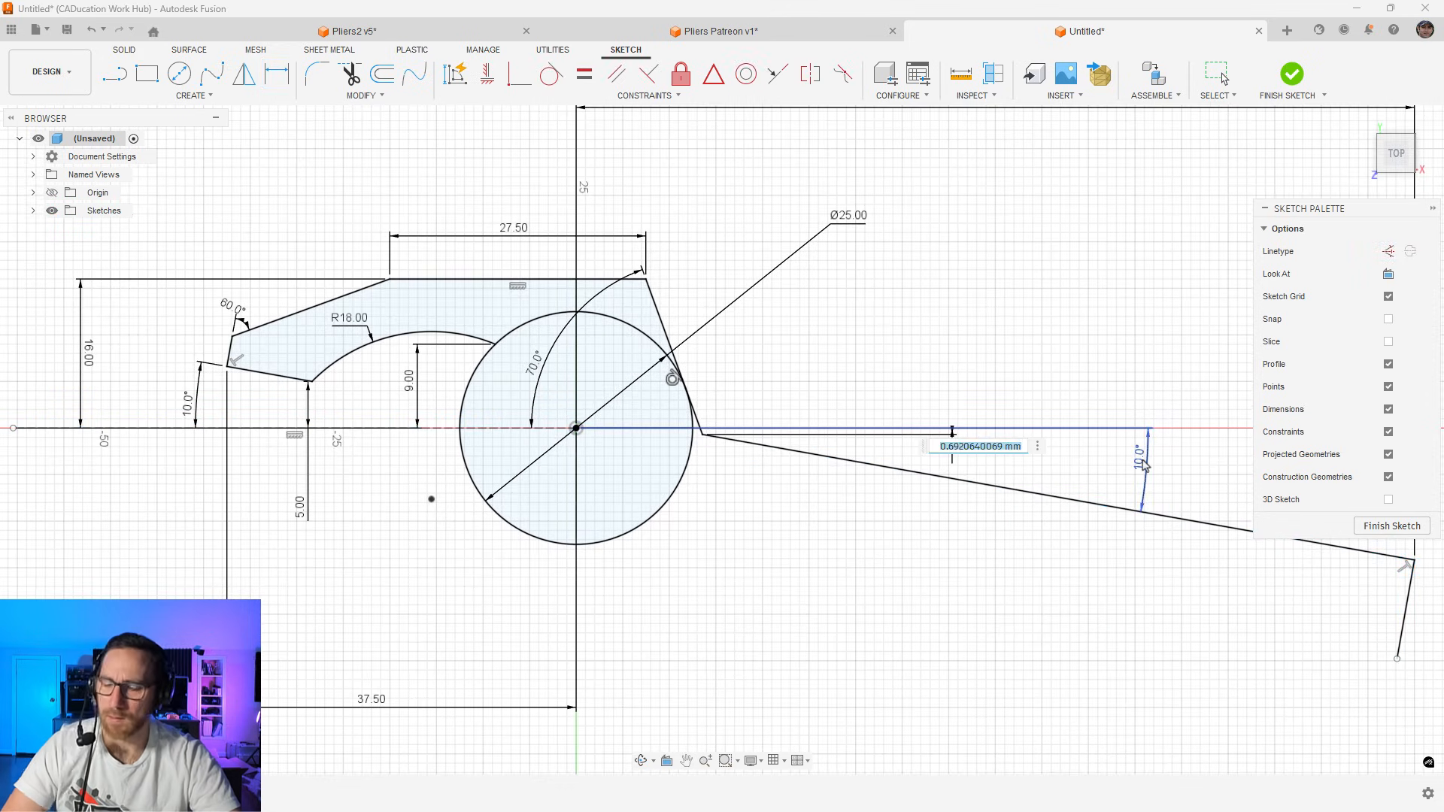
{"action": "key", "text": "Return"}
{"action": "scroll", "coordinate": [827, 511], "scroll_direction": "down", "scroll_amount": 4}
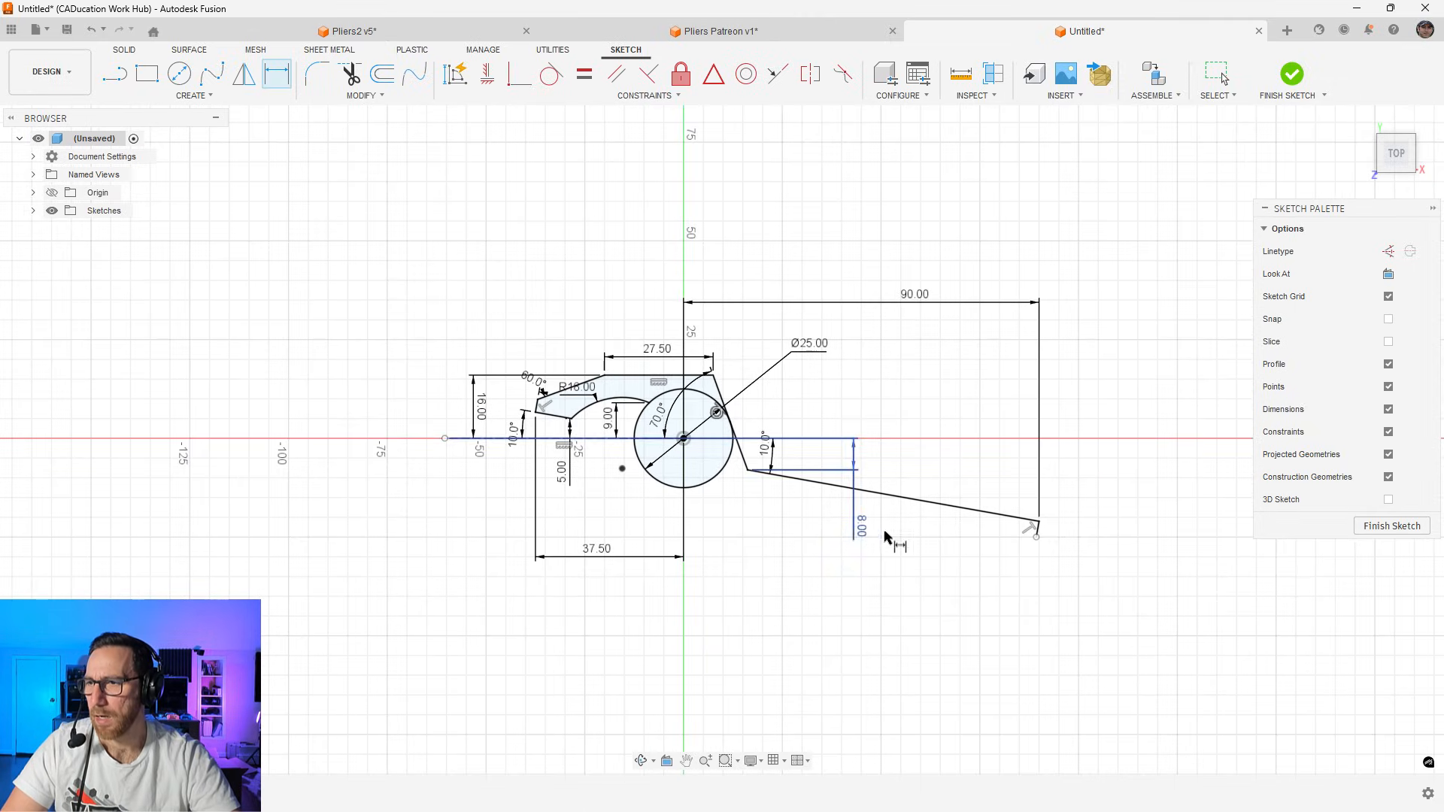
{"action": "key", "text": "Escape"}
Lengthen the handle's short end edge, and draw a three-point arc of about 221 mm radius from its free endpoint, tangent to the hub circle's lower side
{"action": "left_click_drag", "start_coordinate": [1036, 537], "coordinate": [1031, 564]}
{"action": "left_click", "coordinate": [205, 94]}
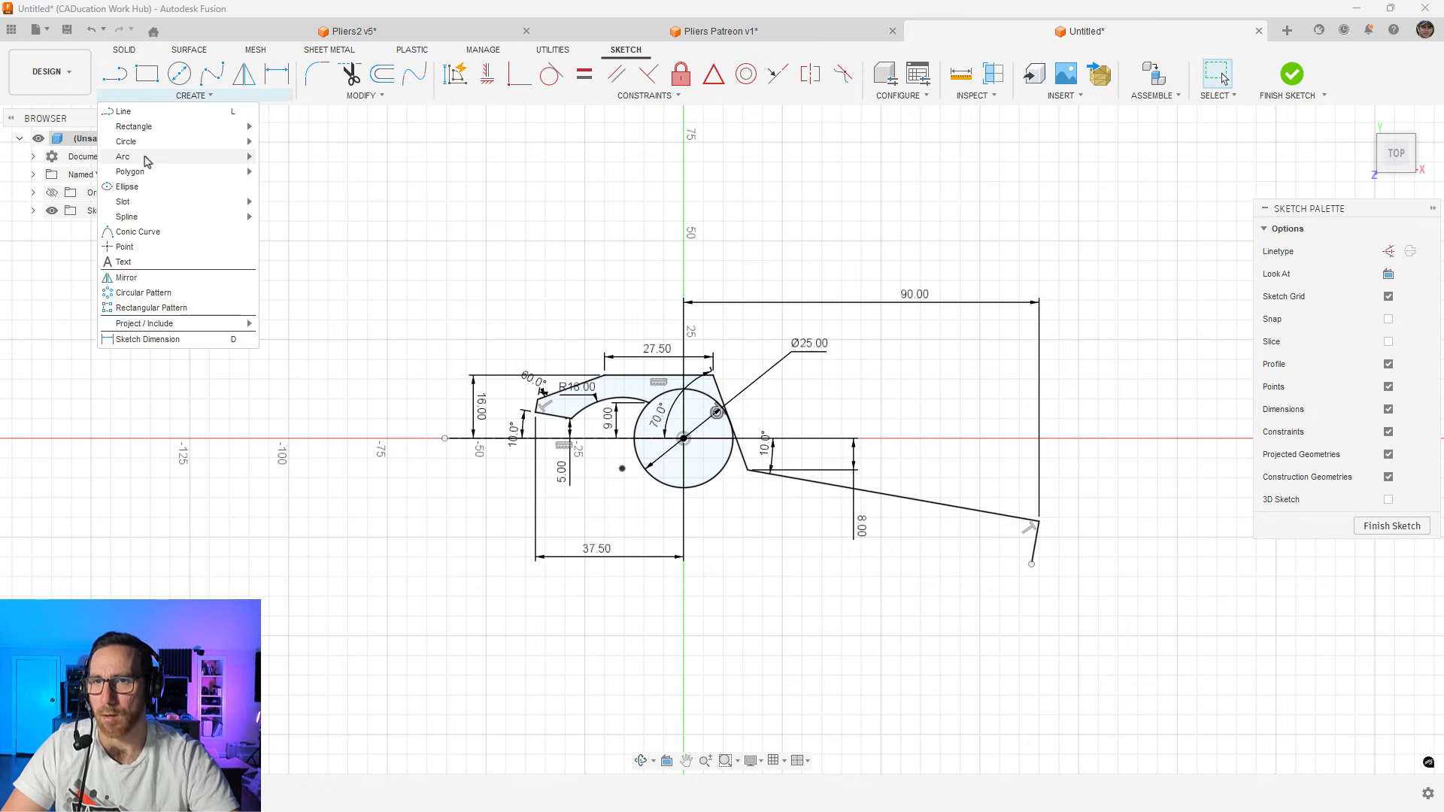
{"action": "mouse_move", "coordinate": [147, 158]}
{"action": "left_click", "coordinate": [324, 176]}
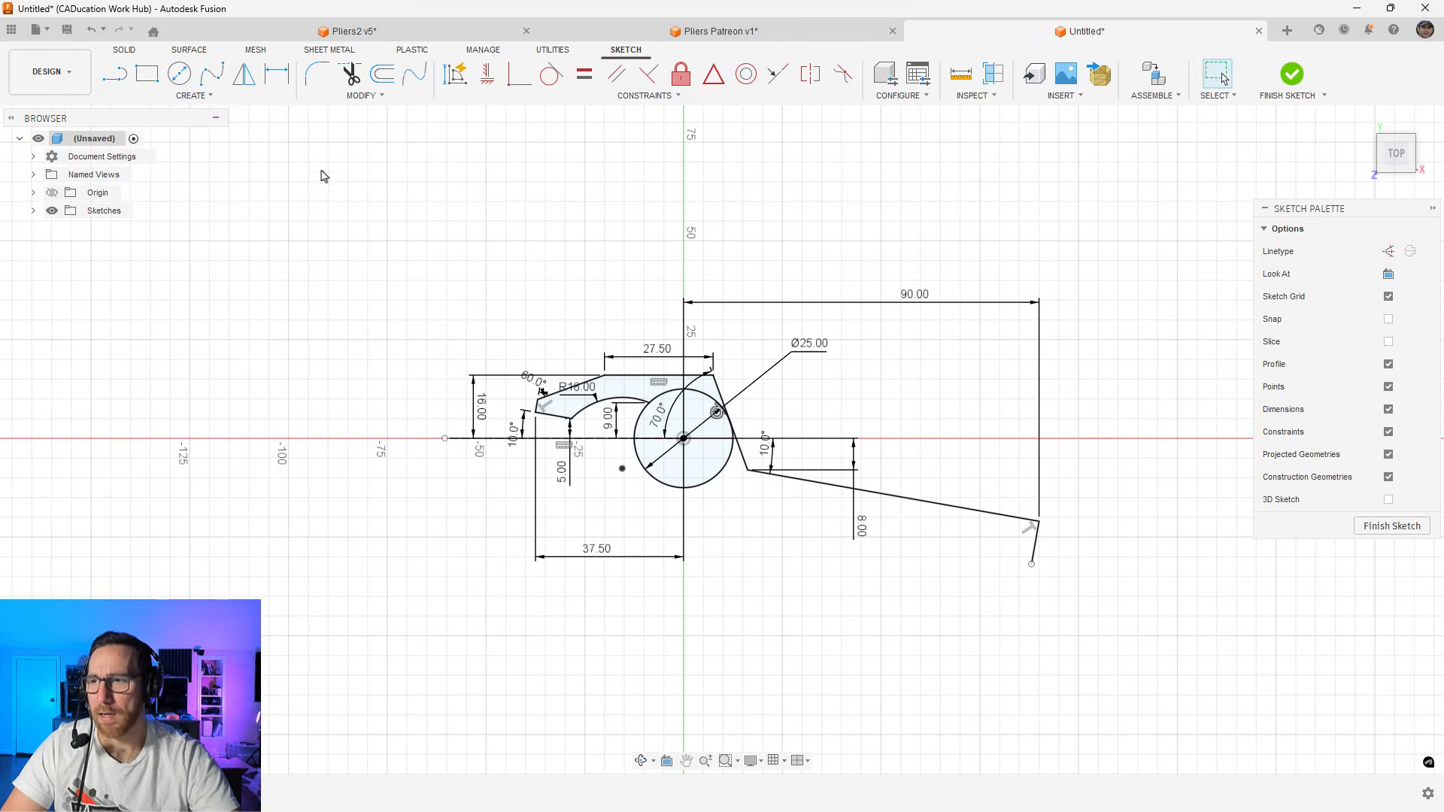
{"action": "left_click", "coordinate": [1031, 563]}
{"action": "left_click", "coordinate": [661, 482]}
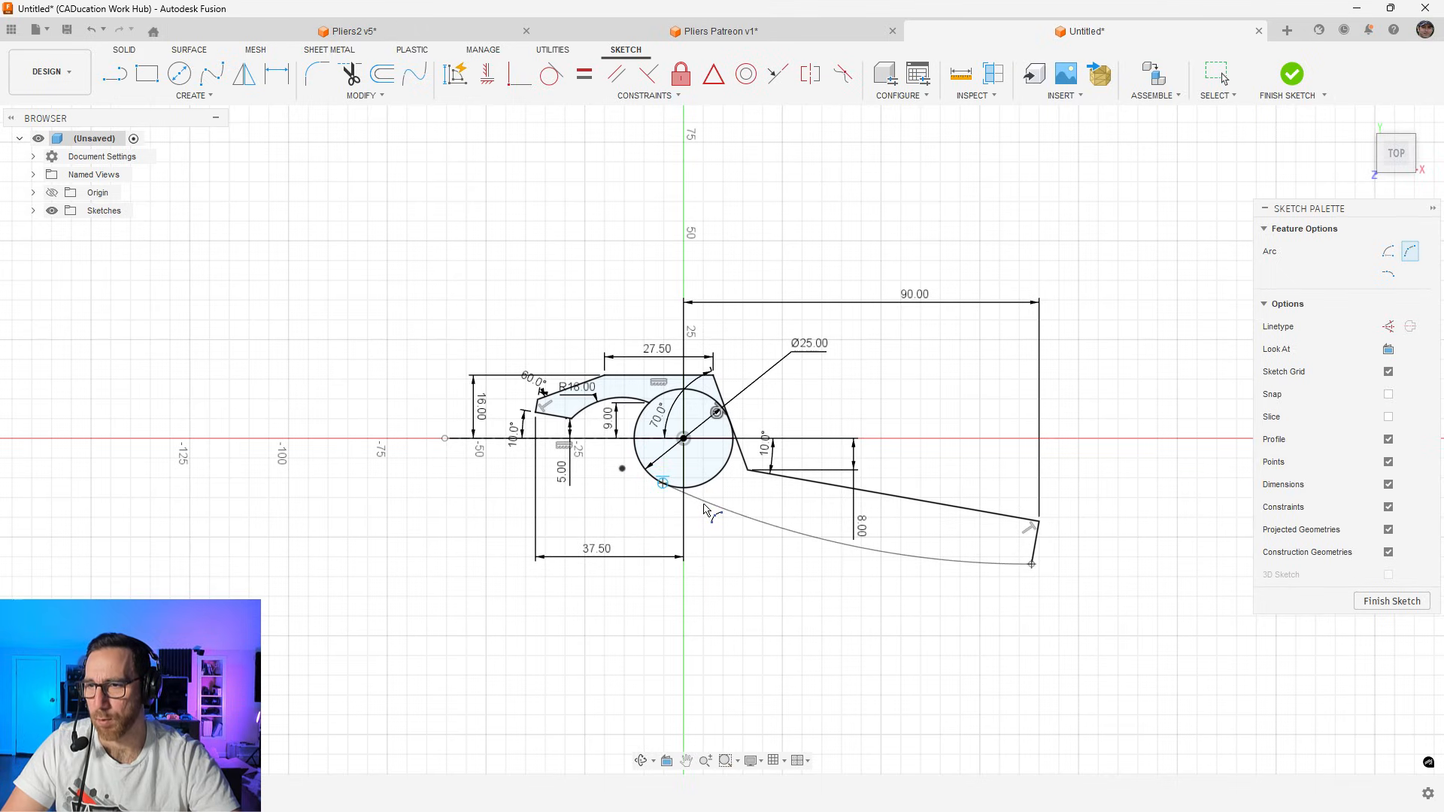
{"action": "left_click", "coordinate": [833, 539]}
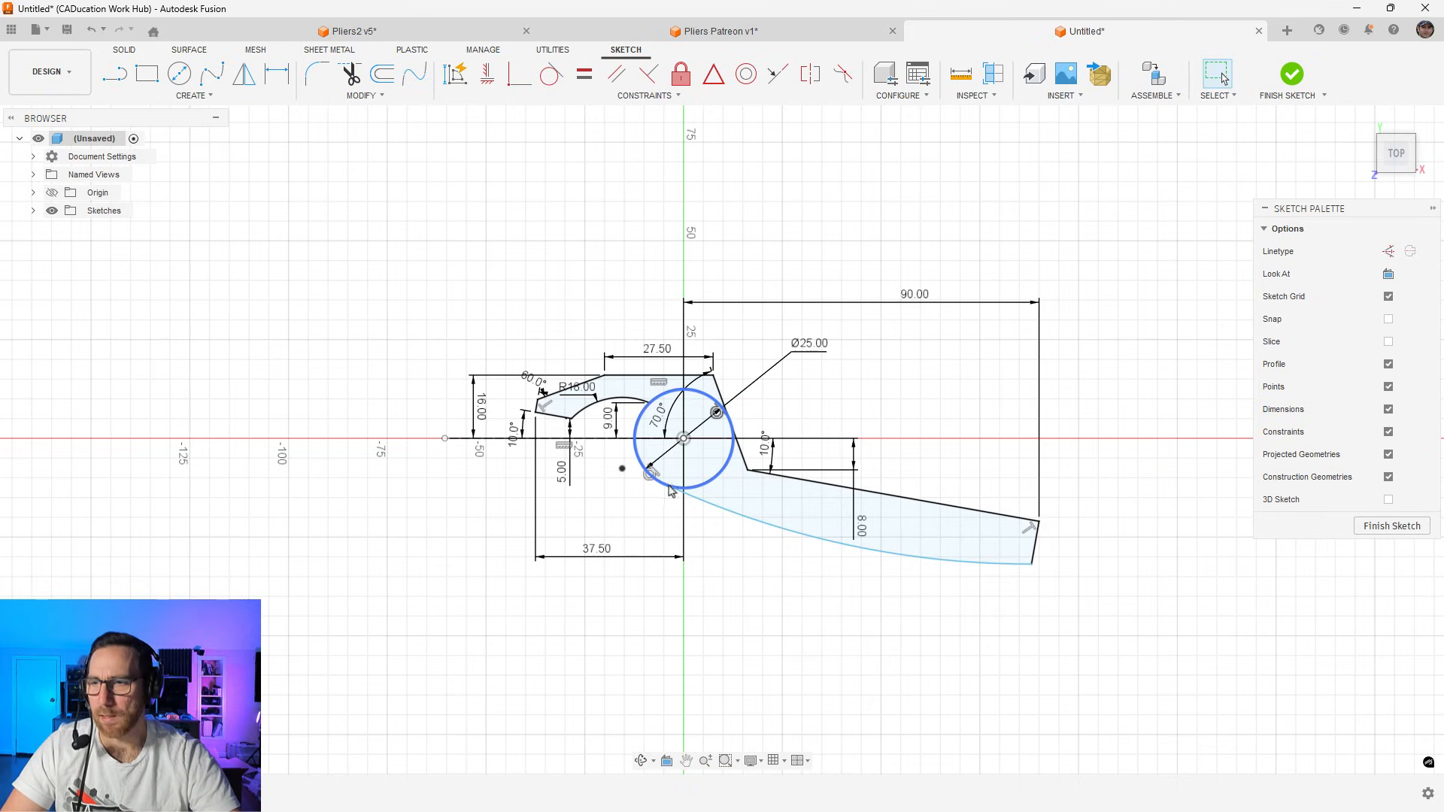
{"action": "left_click", "coordinate": [701, 505]}
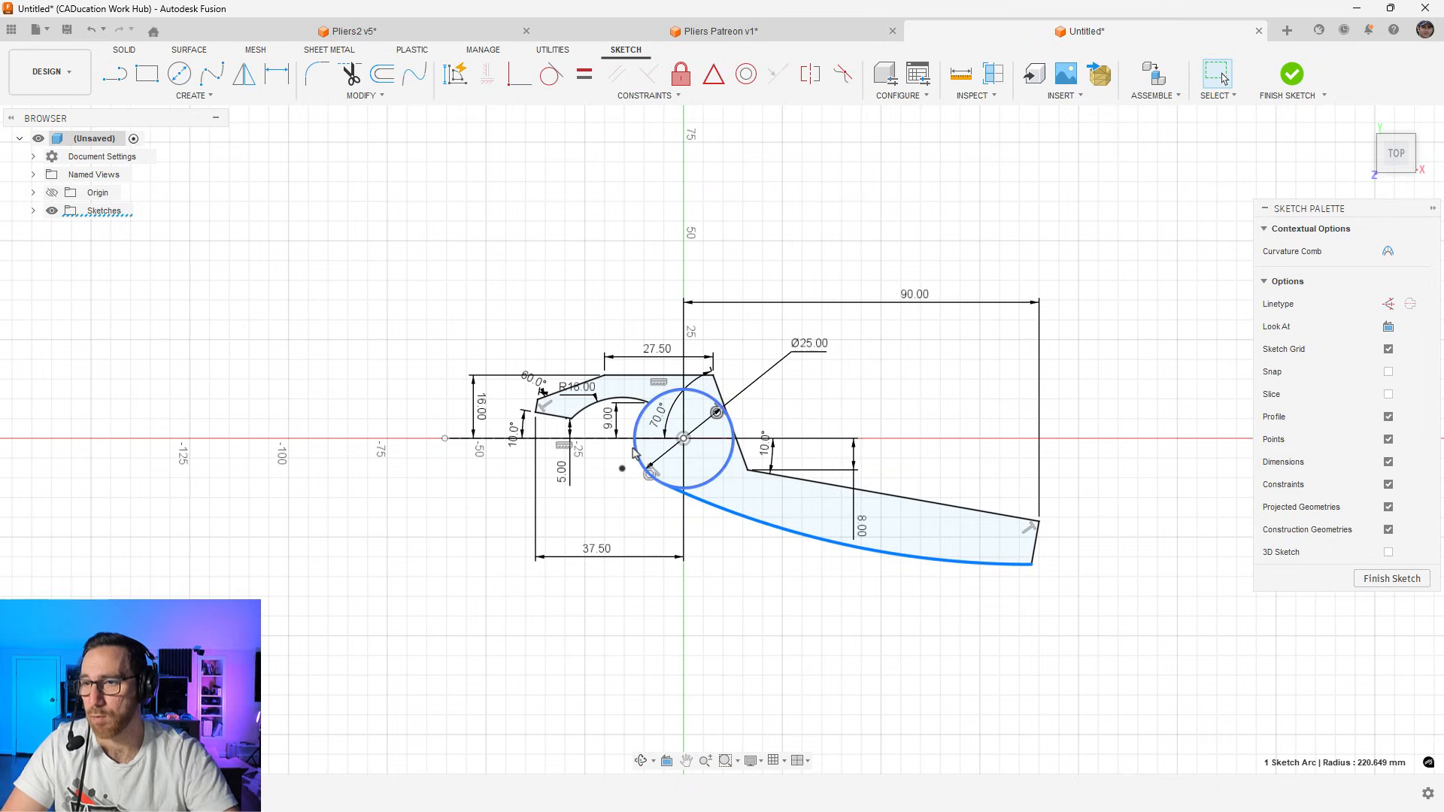
Switch to the Pliers Patreon v1 design and hide Body1 to examine the shape of the other plier half
{"action": "left_click", "coordinate": [712, 31]}
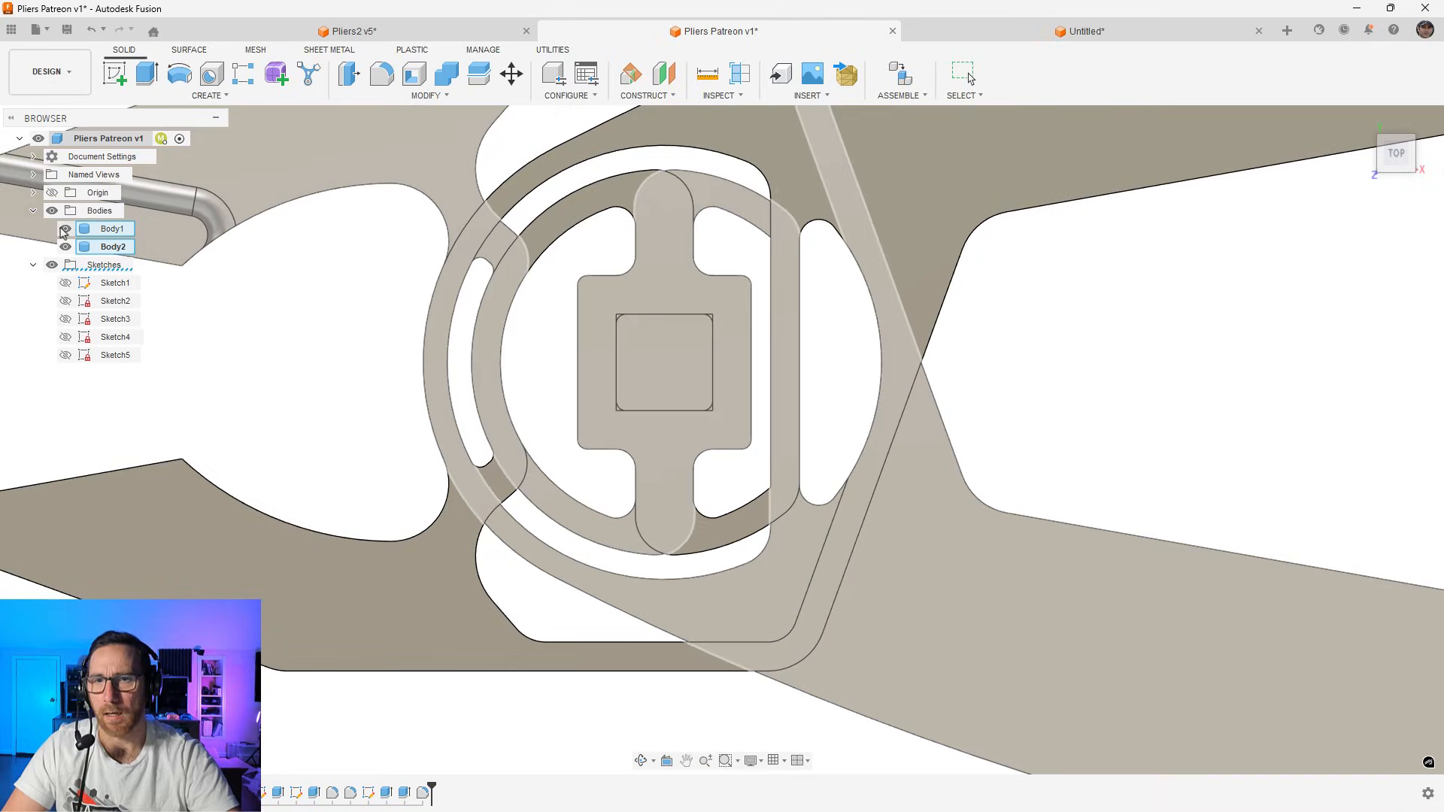
{"action": "left_click", "coordinate": [65, 228]}
{"action": "scroll", "coordinate": [361, 484], "scroll_direction": "down", "scroll_amount": 5}
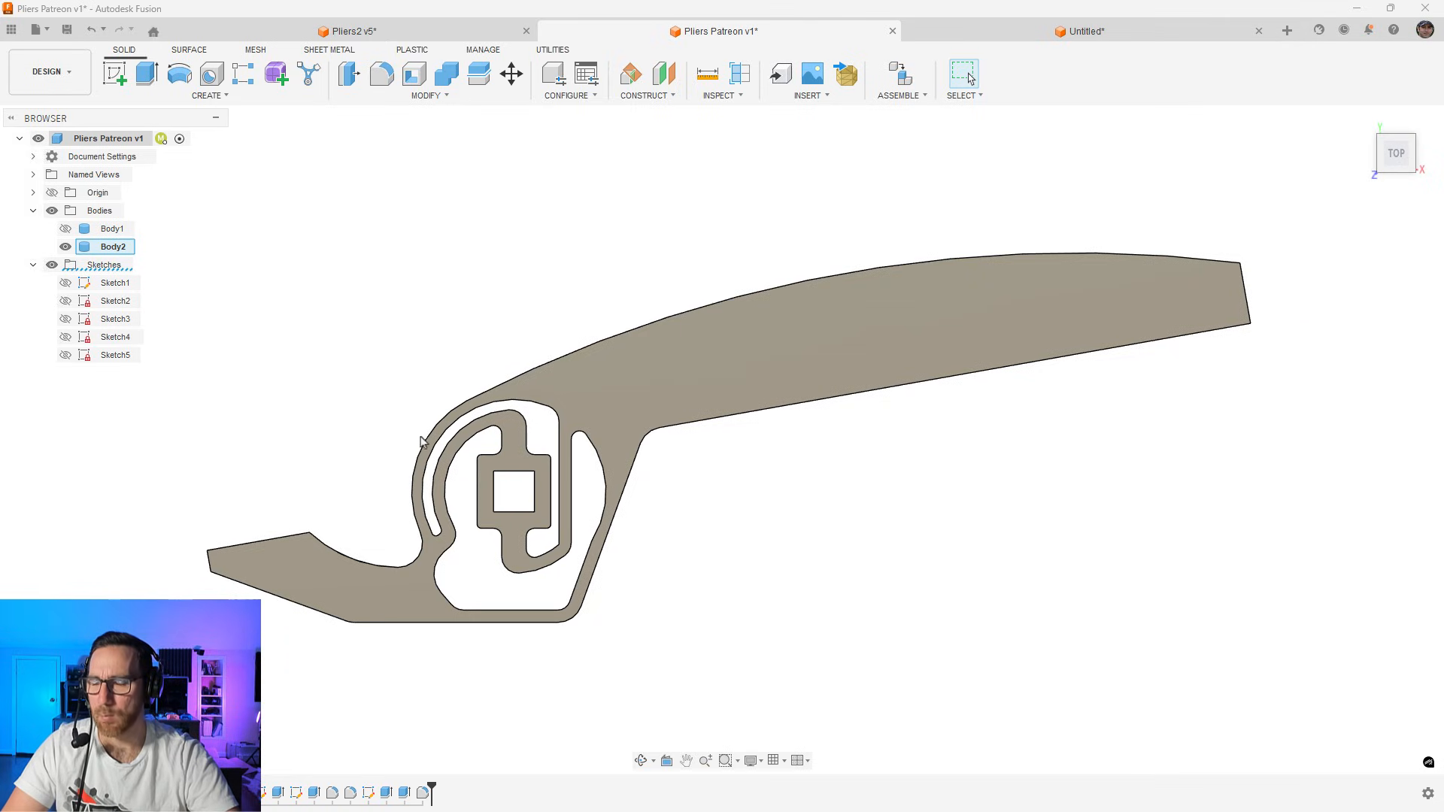
Switch to the Pliers2 v5 simulation, play the Load Case1 stress animation to examine how the arms around the hub flex, and stop it
{"action": "left_click", "coordinate": [403, 37]}
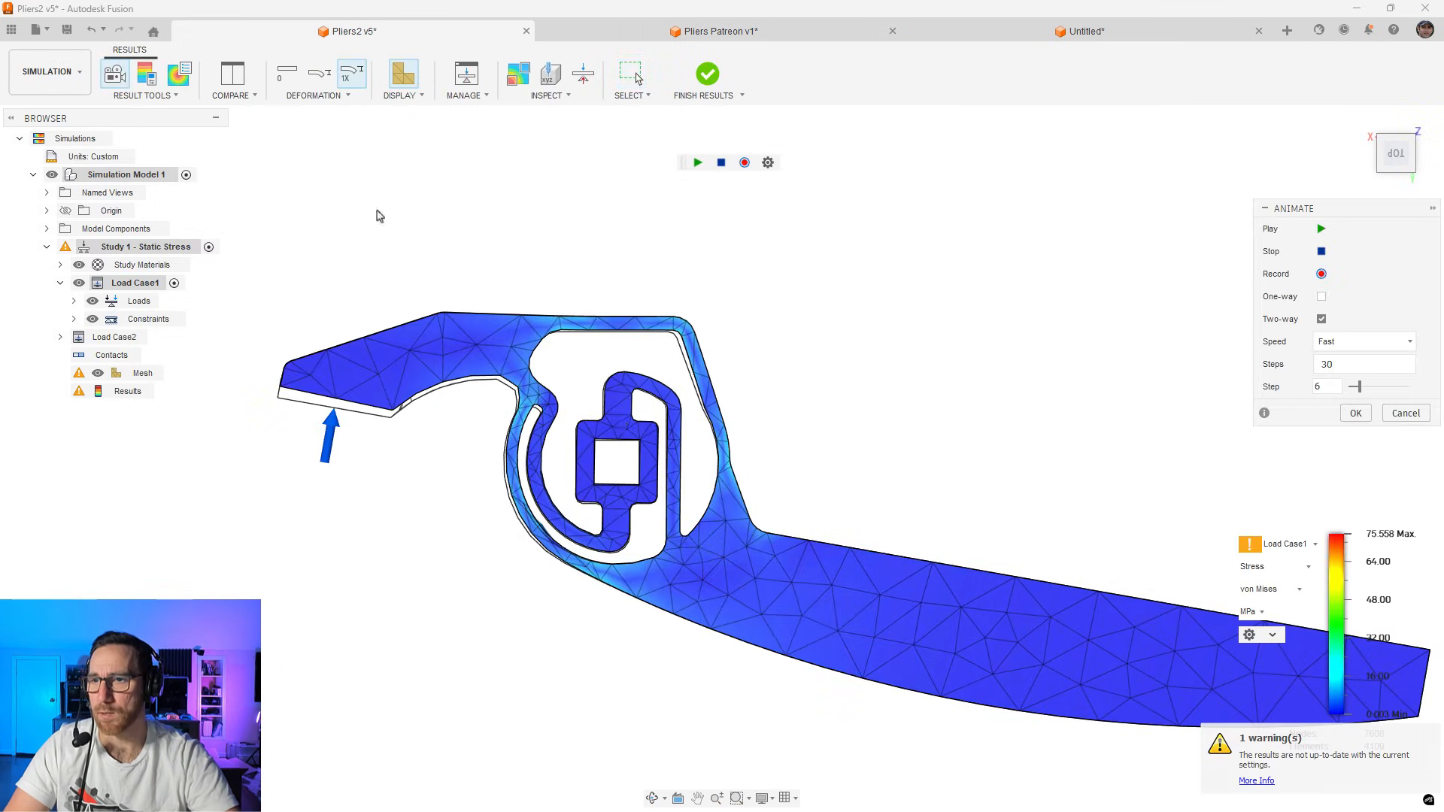
{"action": "left_click", "coordinate": [1321, 229]}
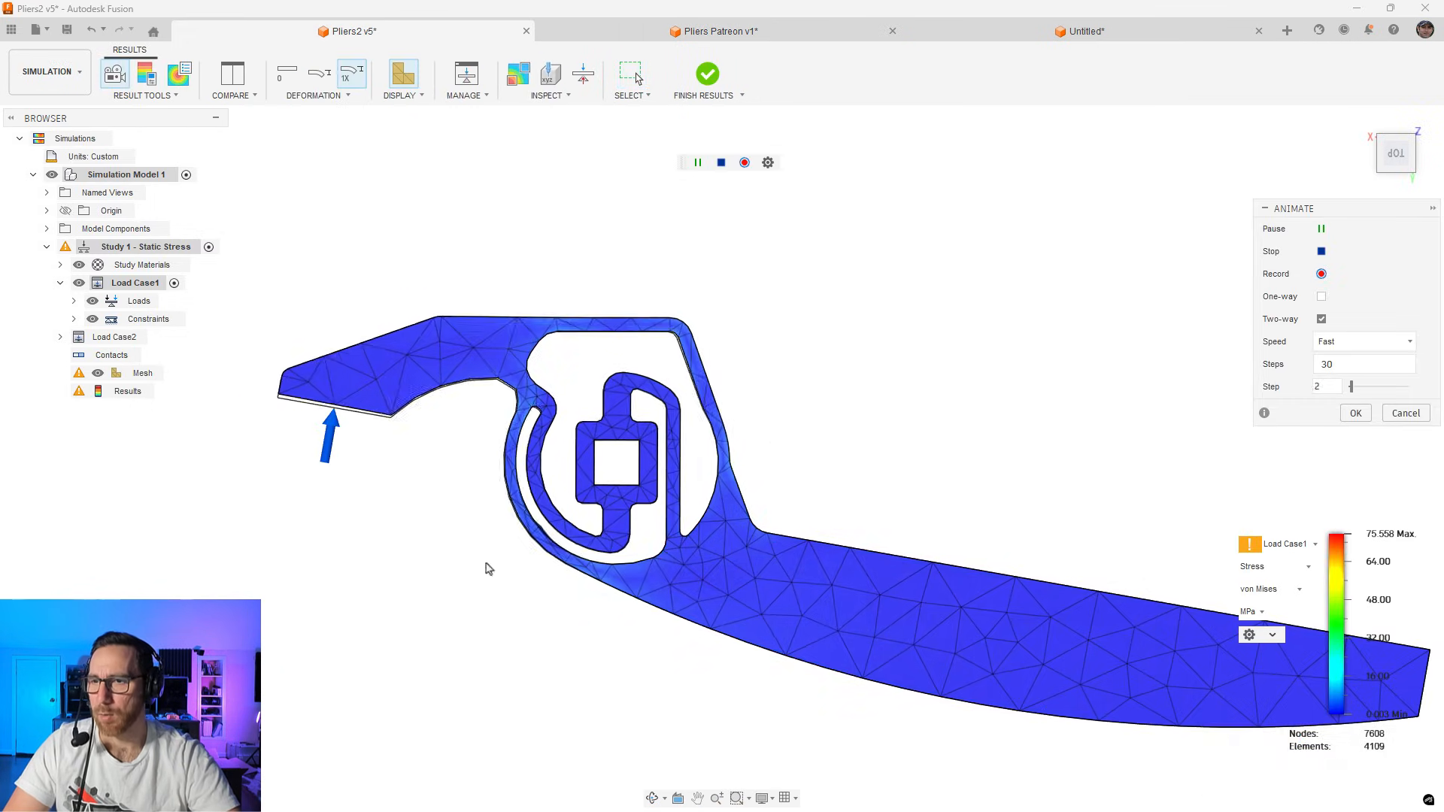
{"action": "scroll", "coordinate": [489, 569], "scroll_direction": "up", "scroll_amount": 2}
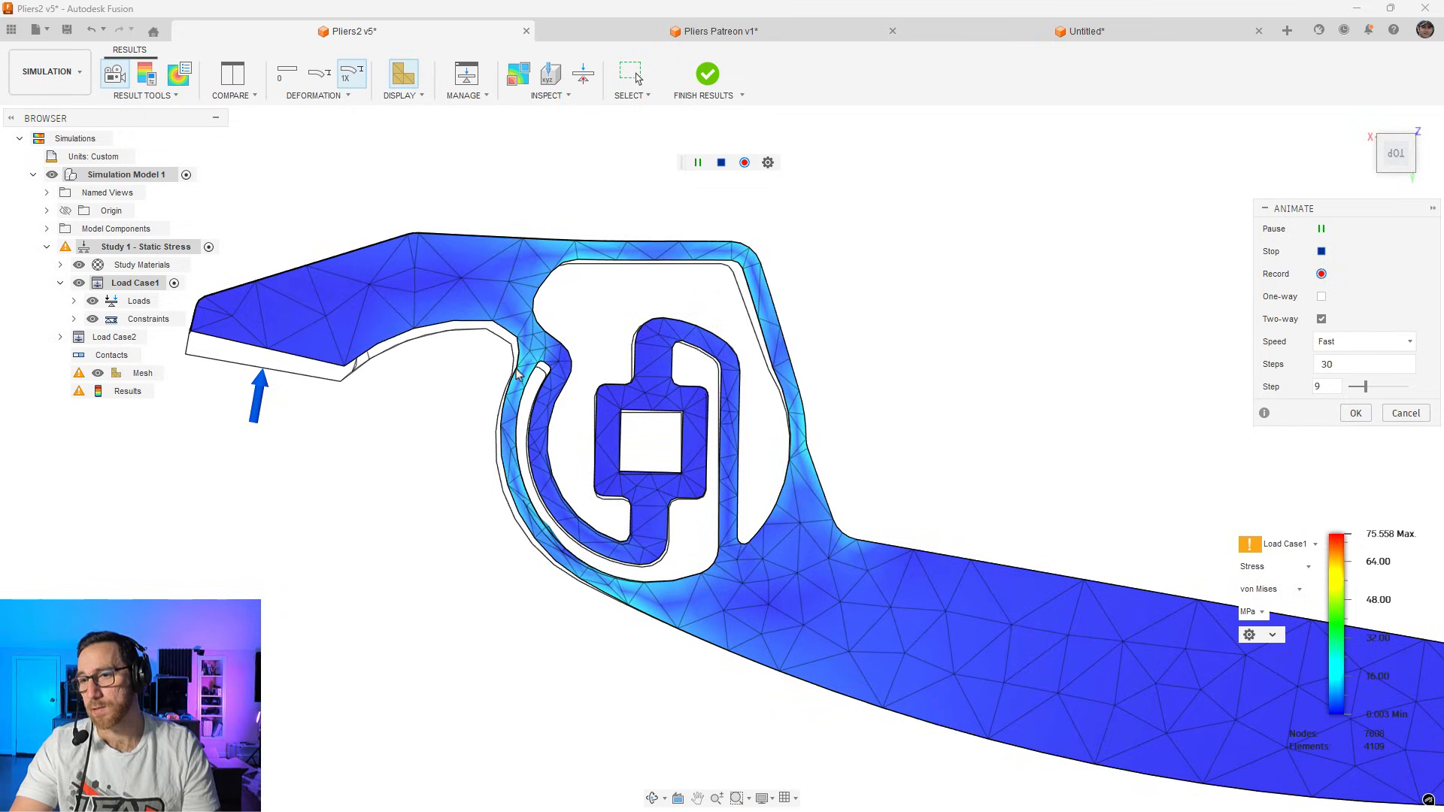
{"action": "left_click", "coordinate": [721, 162]}
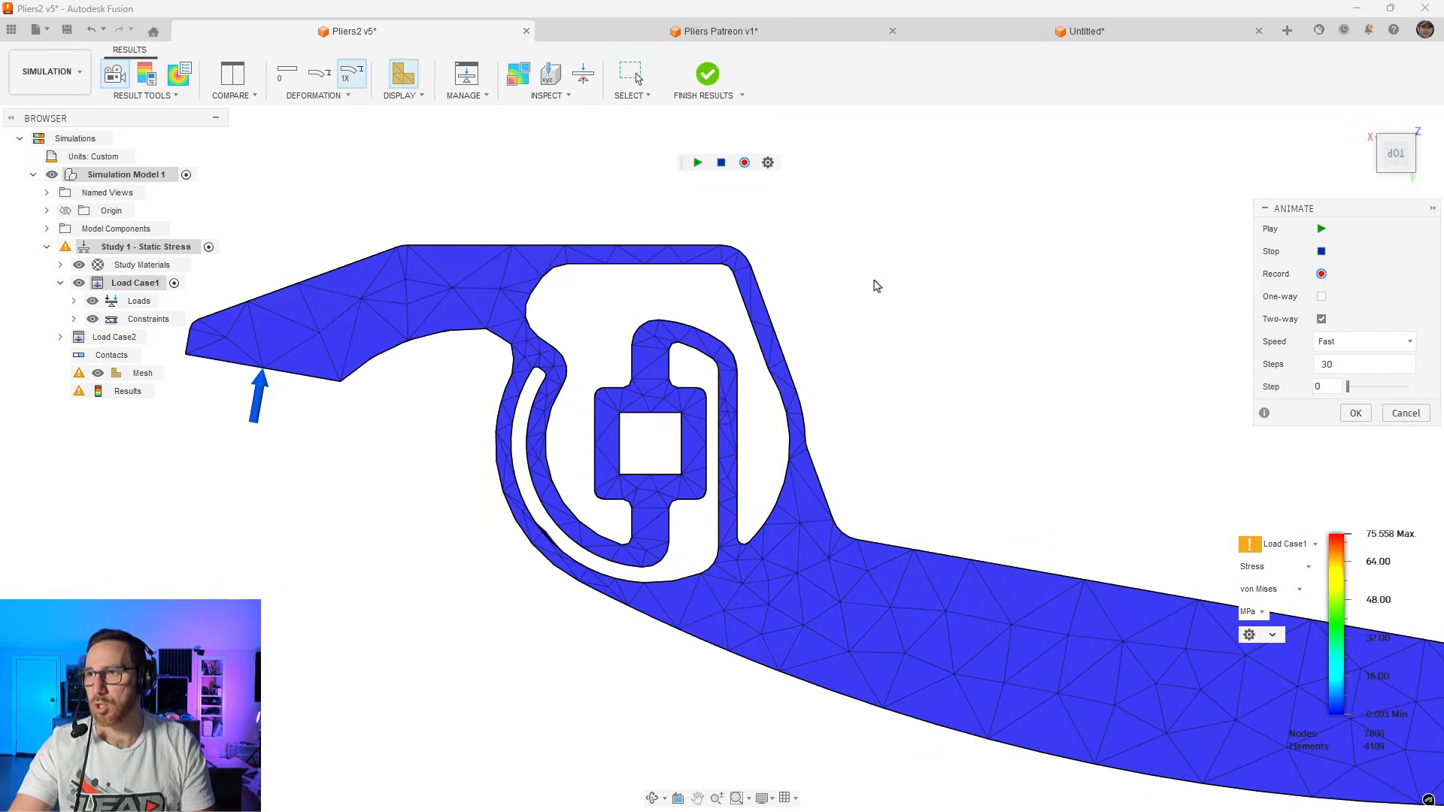
Return to the untitled design's sketch and dimension the radius of the handle's lower arc as 200 mm
{"action": "left_click", "coordinate": [1095, 28]}
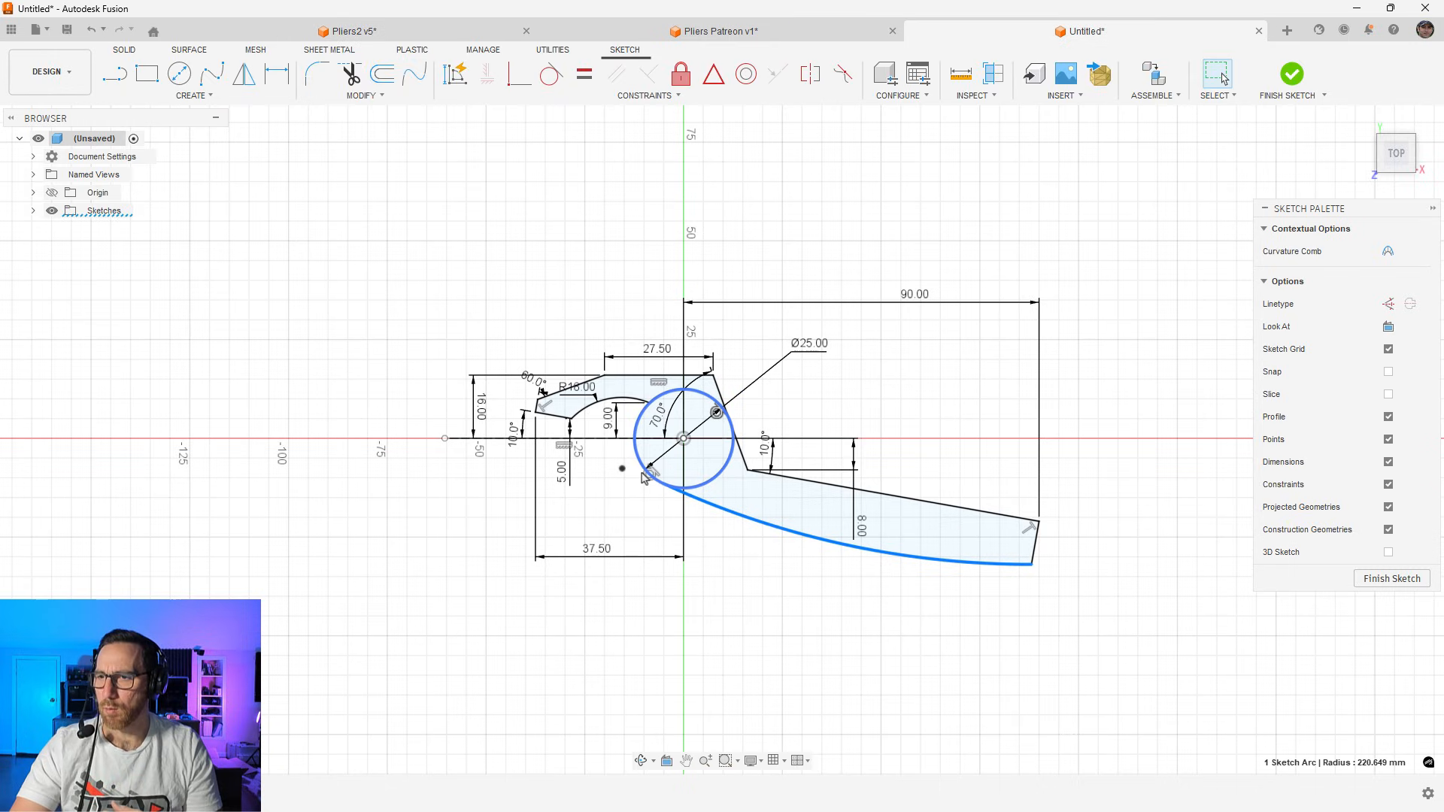
{"action": "scroll", "coordinate": [644, 478], "scroll_direction": "up", "scroll_amount": 3}
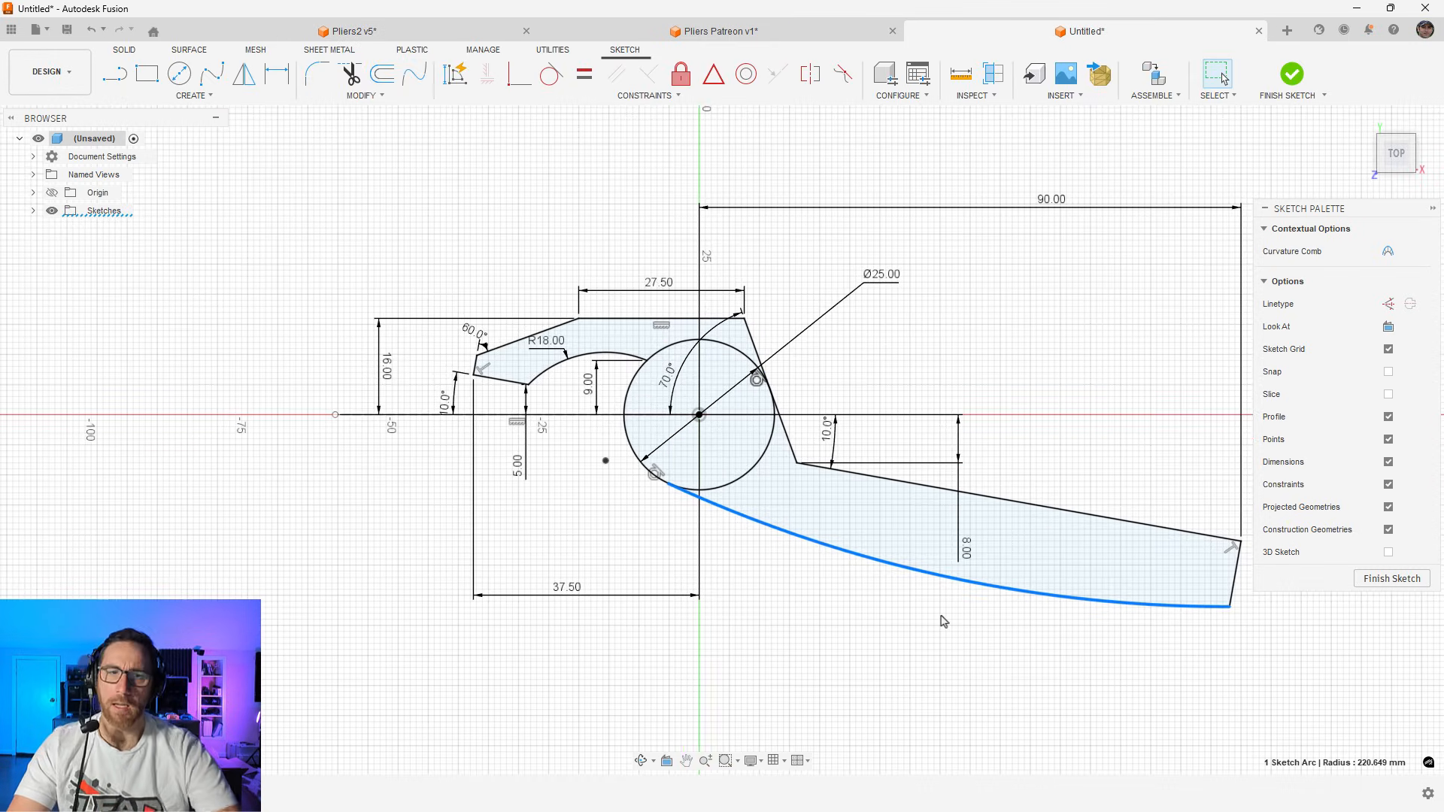
{"action": "key", "text": "d"}
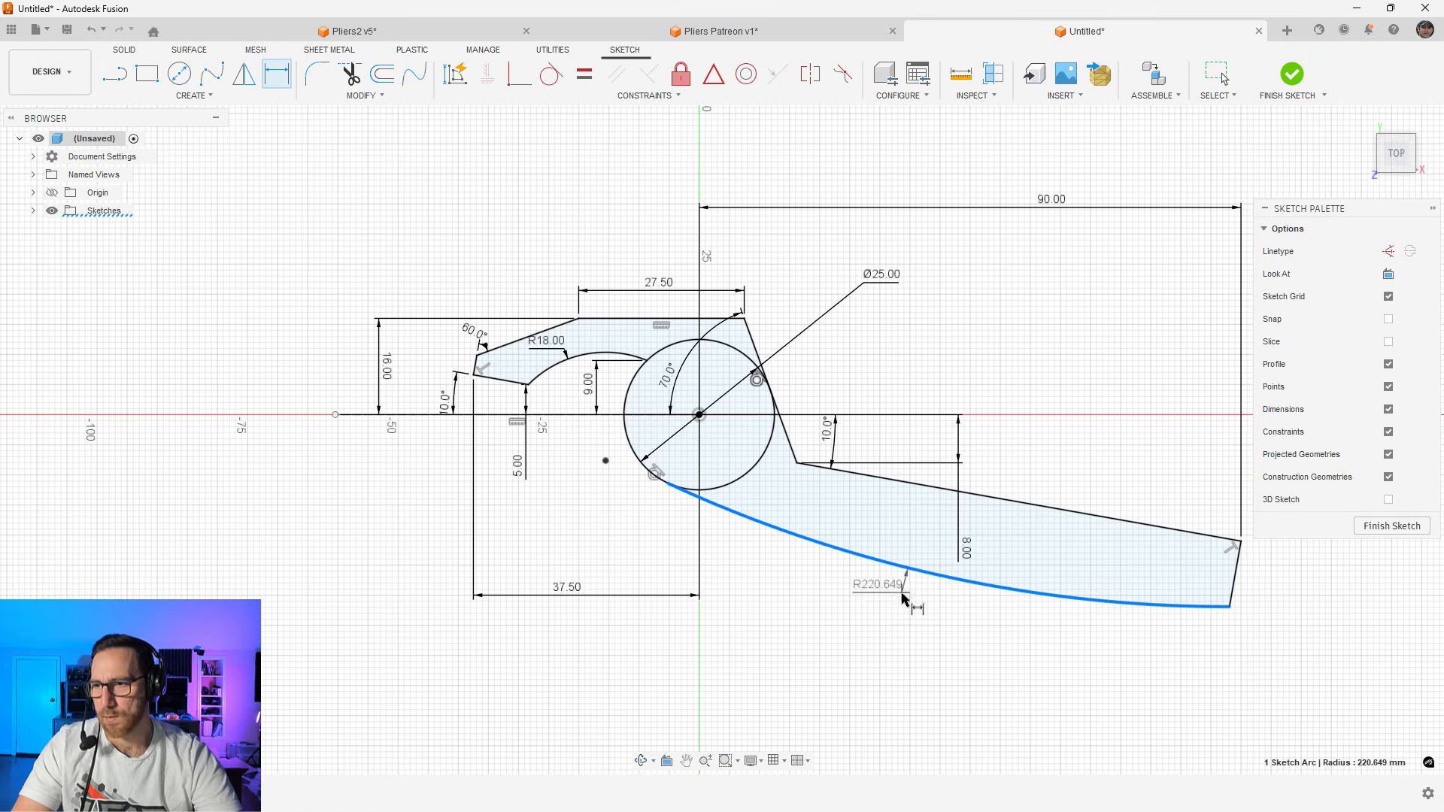
{"action": "left_click", "coordinate": [900, 601]}
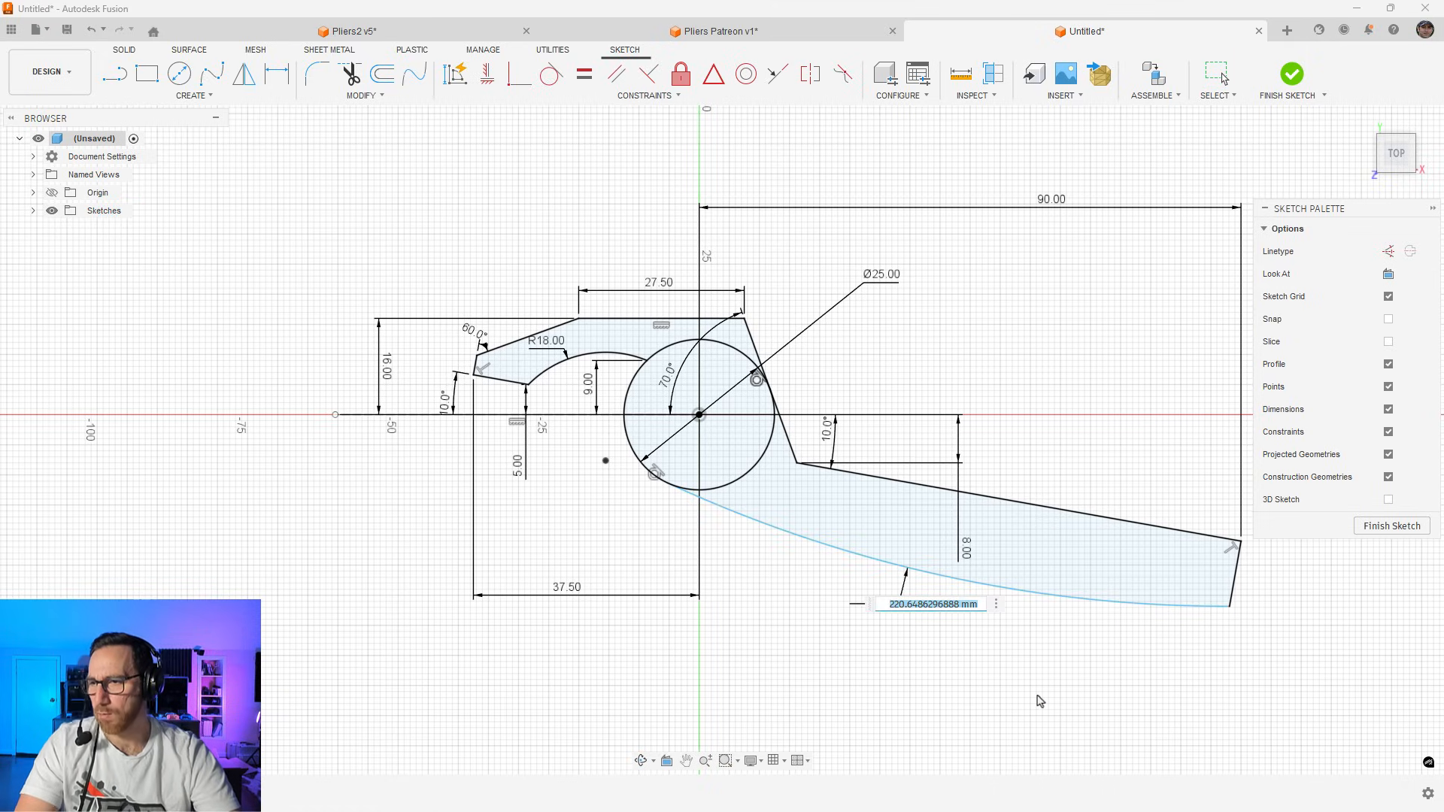
{"action": "type", "text": "200"}
{"action": "key", "text": "Return"}
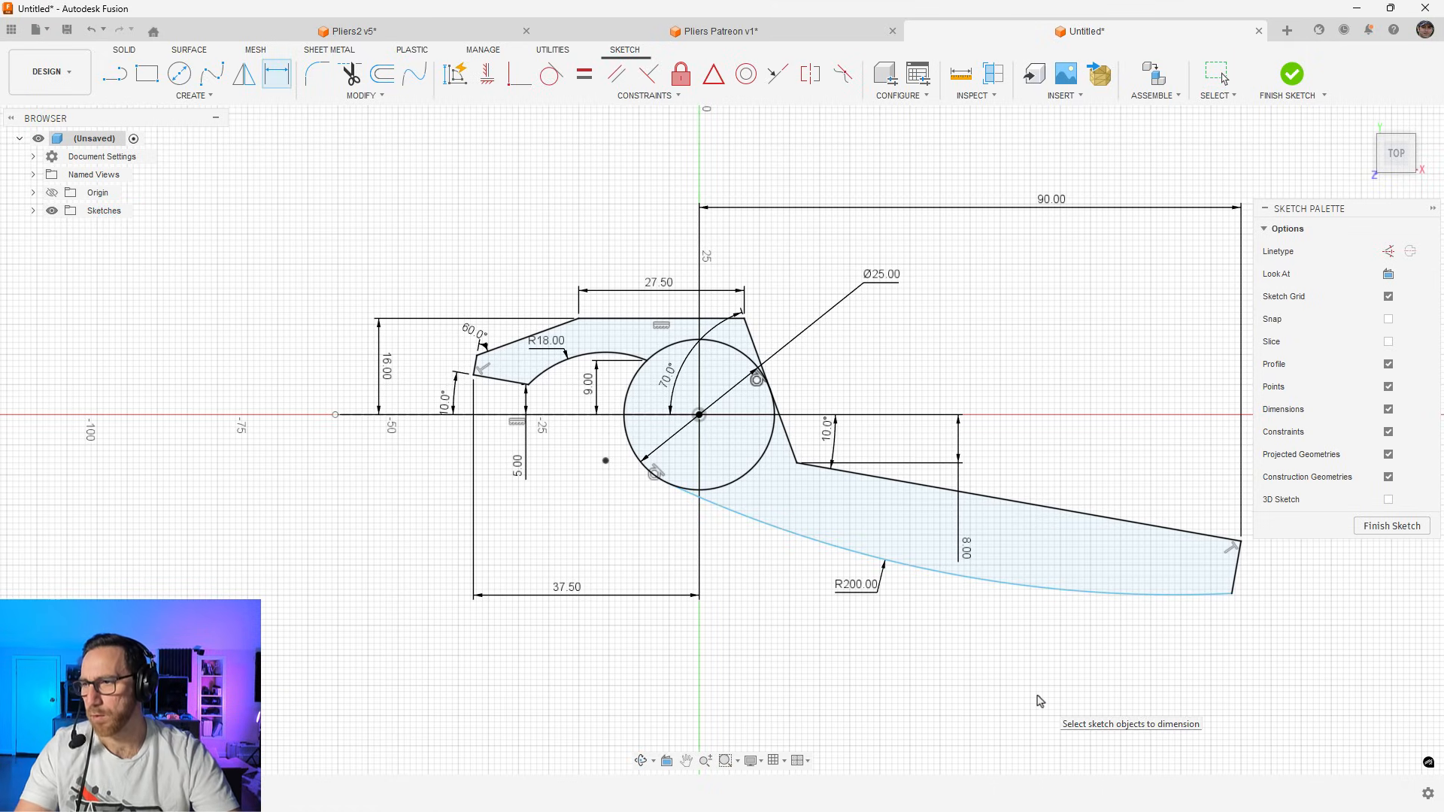
Add an aligned dimension of 7.5 mm to the handle's short end edge, and finish the sketch
{"action": "left_click", "coordinate": [1237, 573]}
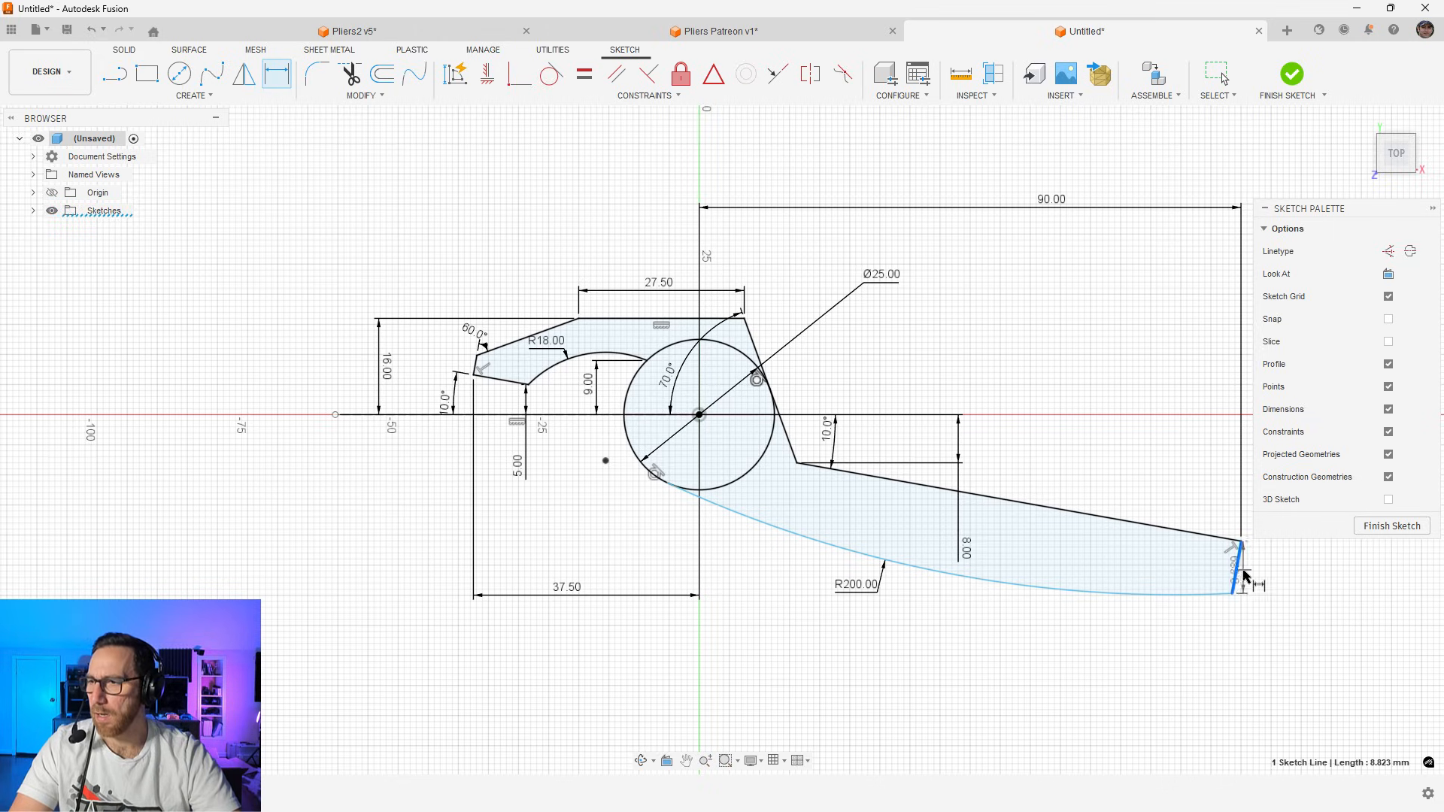
{"action": "middle_click_drag", "start_coordinate": [1260, 590], "coordinate": [1045, 594]}
{"action": "right_click", "coordinate": [1059, 586]}
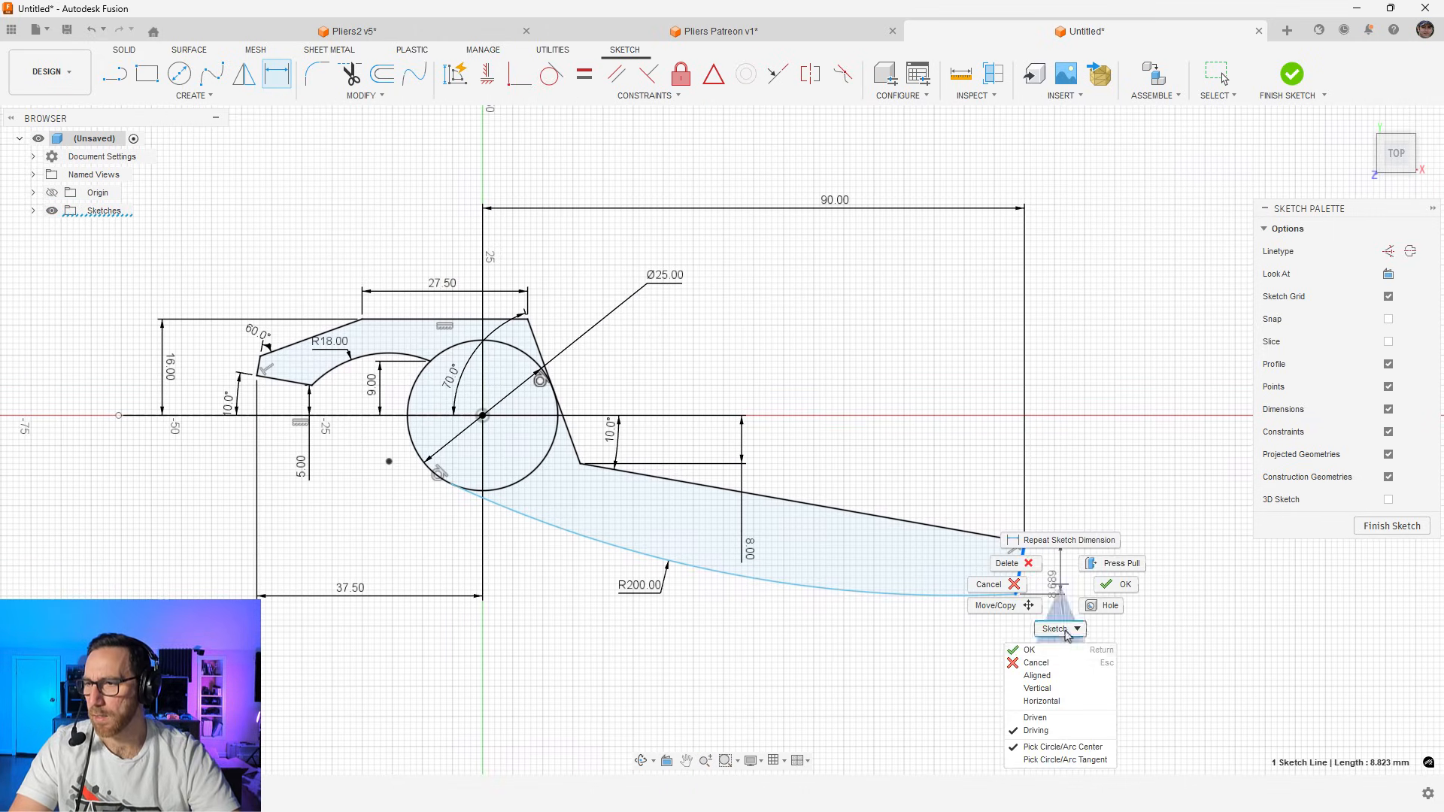
{"action": "left_click", "coordinate": [1037, 675]}
{"action": "left_click", "coordinate": [1066, 580]}
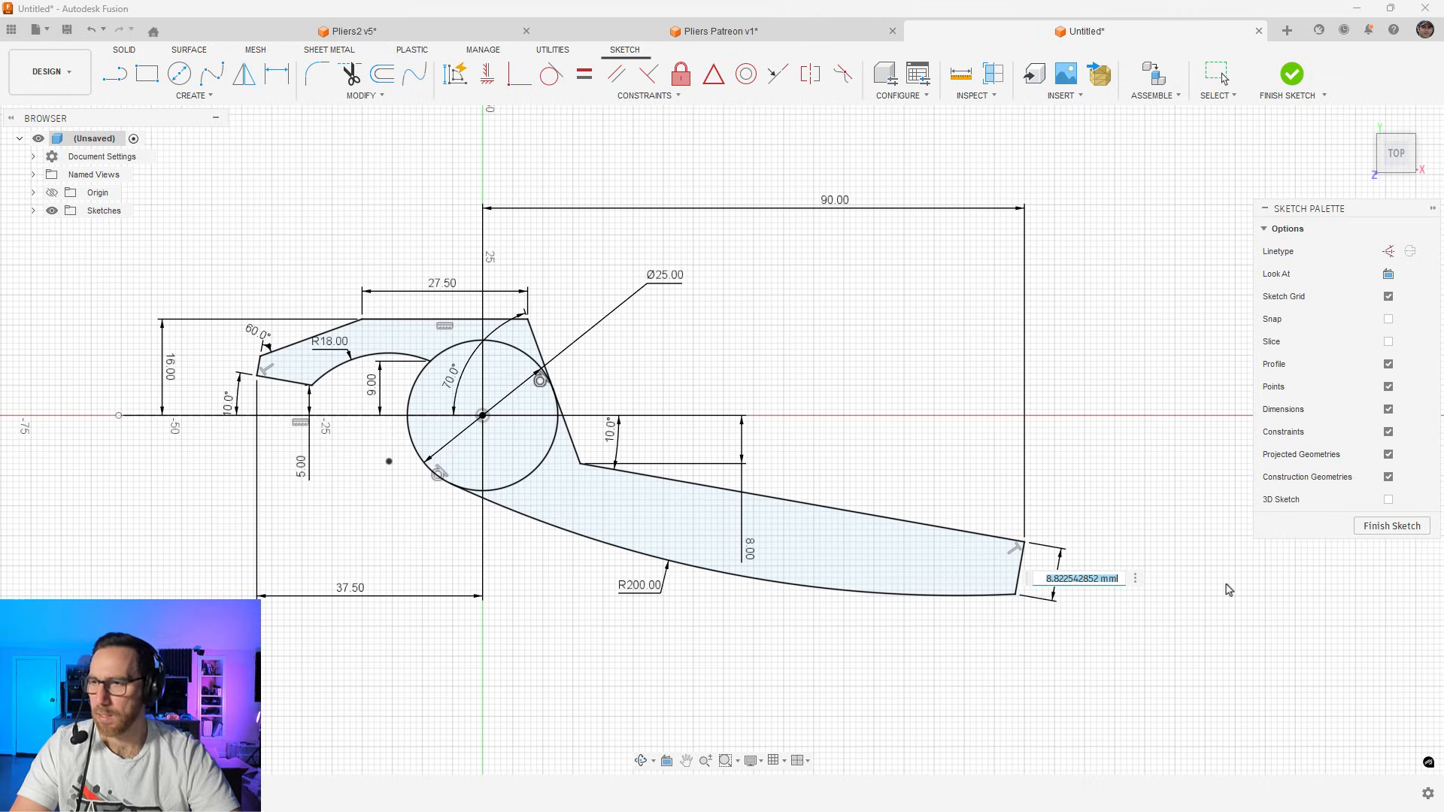
{"action": "type", "text": "7.5"}
{"action": "key", "text": "Return"}
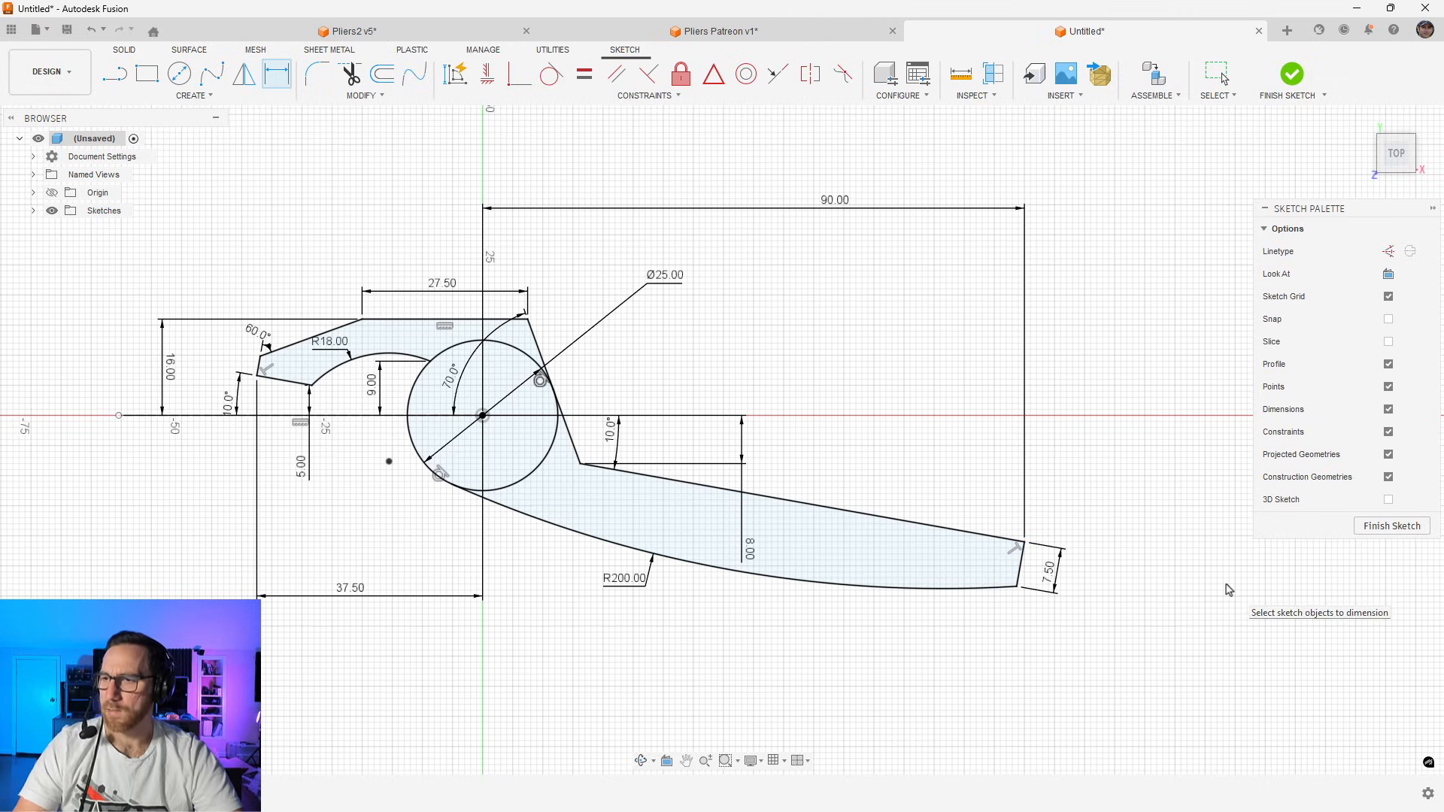
{"action": "scroll", "coordinate": [1224, 587], "scroll_direction": "down", "scroll_amount": 2}
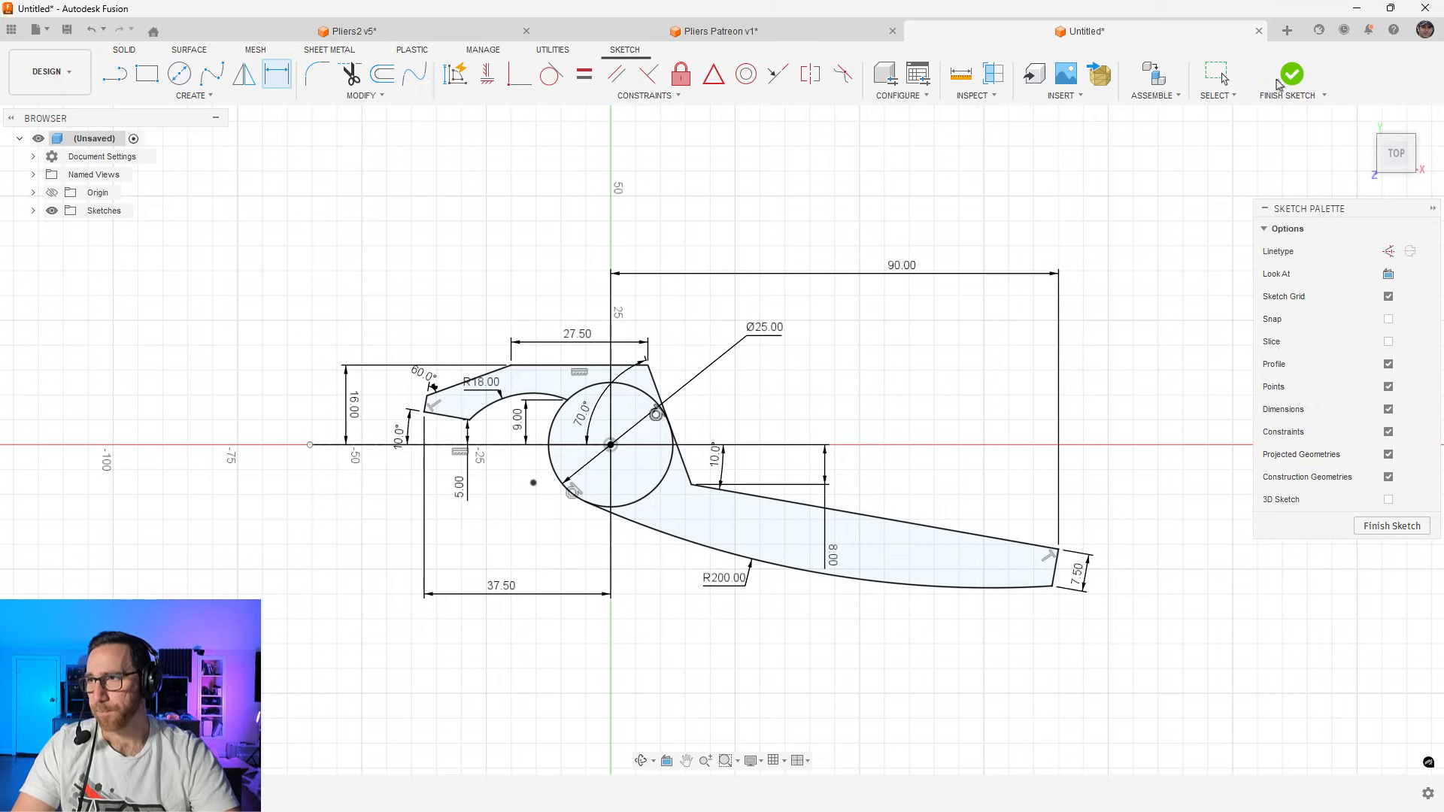
{"action": "left_click", "coordinate": [1278, 83]}
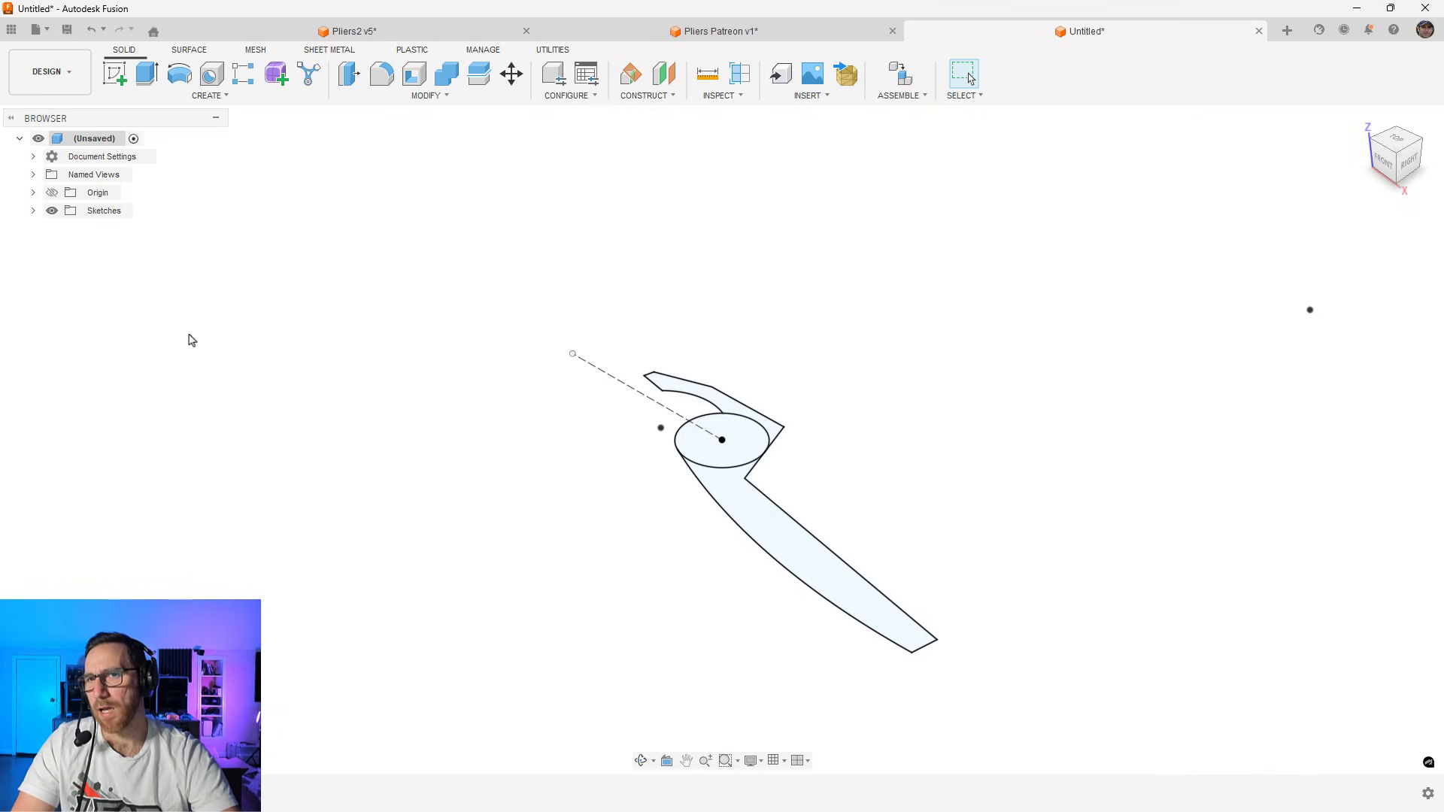
Extrude the jaw, hub circle and handle profiles together by -5 mm as a new body
{"action": "key", "text": "e"}
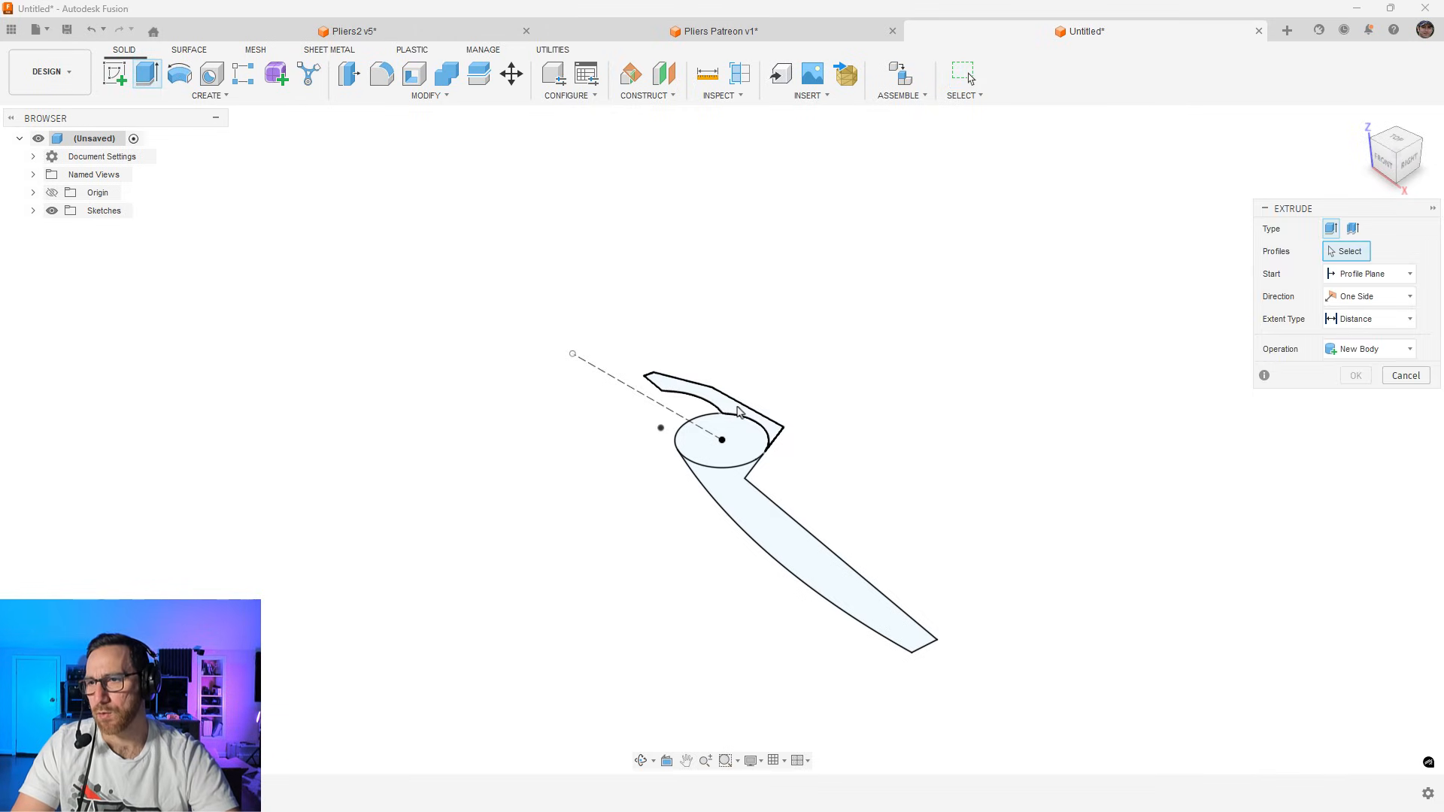
{"action": "left_click", "coordinate": [735, 411]}
{"action": "left_click", "coordinate": [740, 439]}
{"action": "left_click", "coordinate": [745, 500]}
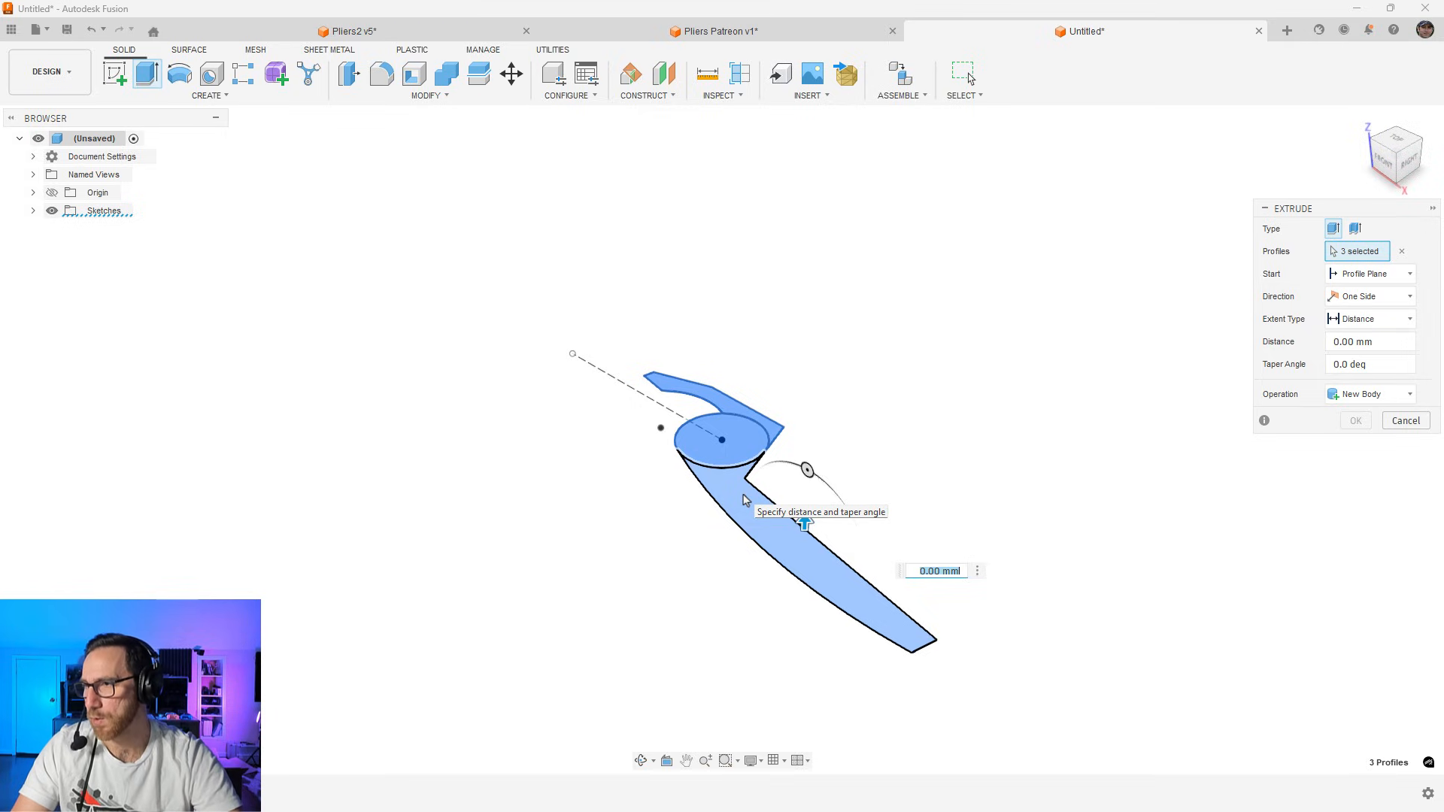
{"action": "scroll", "coordinate": [799, 478], "scroll_direction": "up", "scroll_amount": 3}
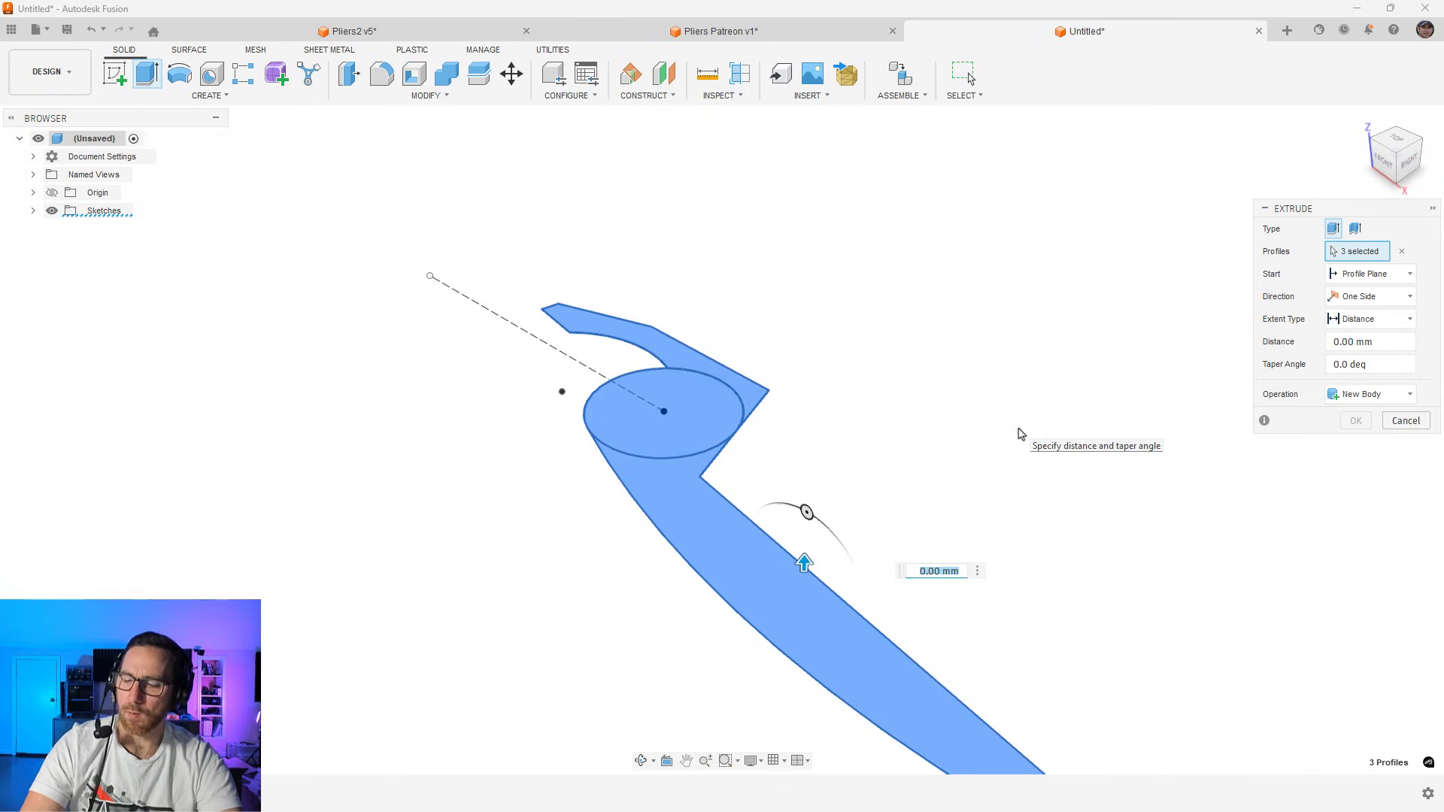
{"action": "type", "text": "-5"}
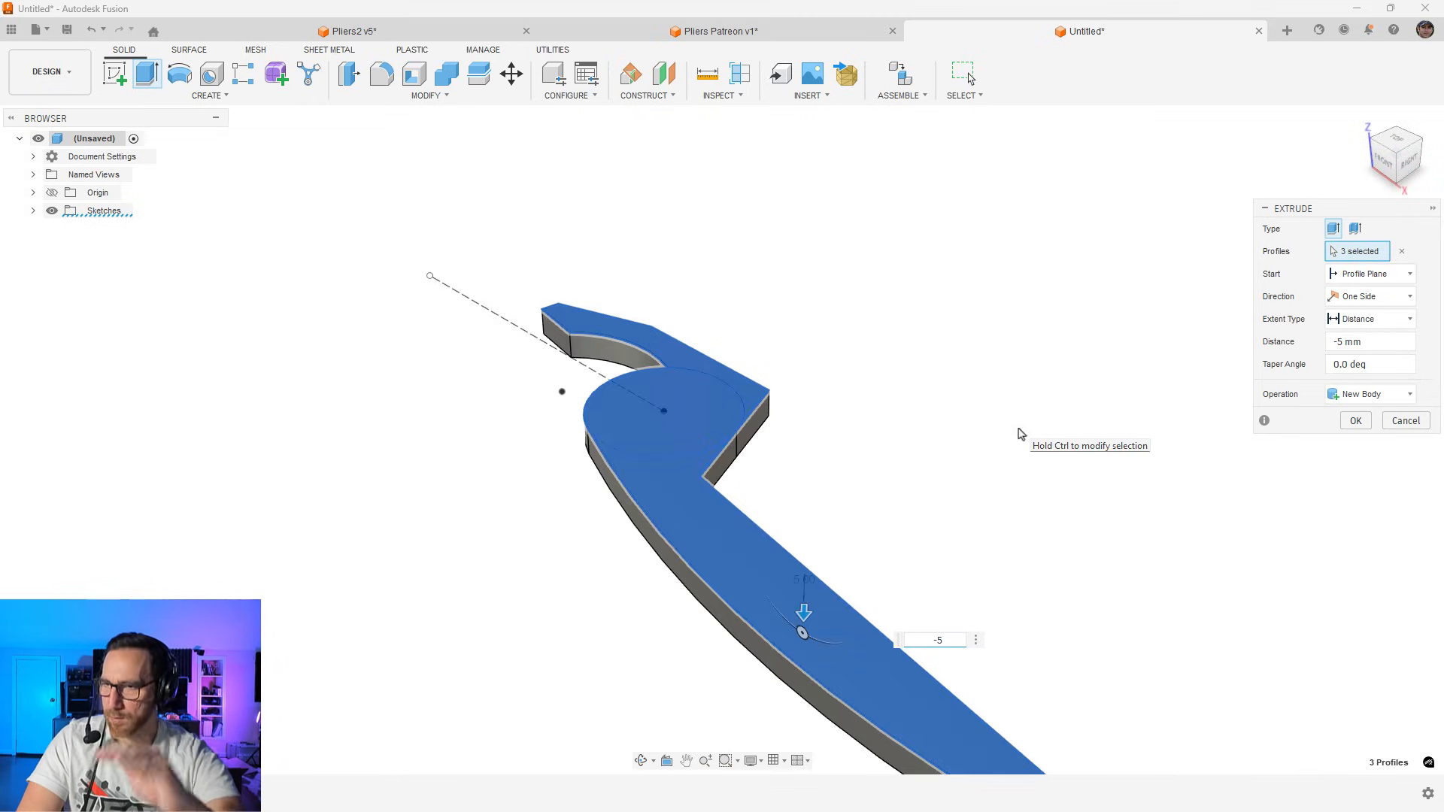
{"action": "key", "text": "Return"}
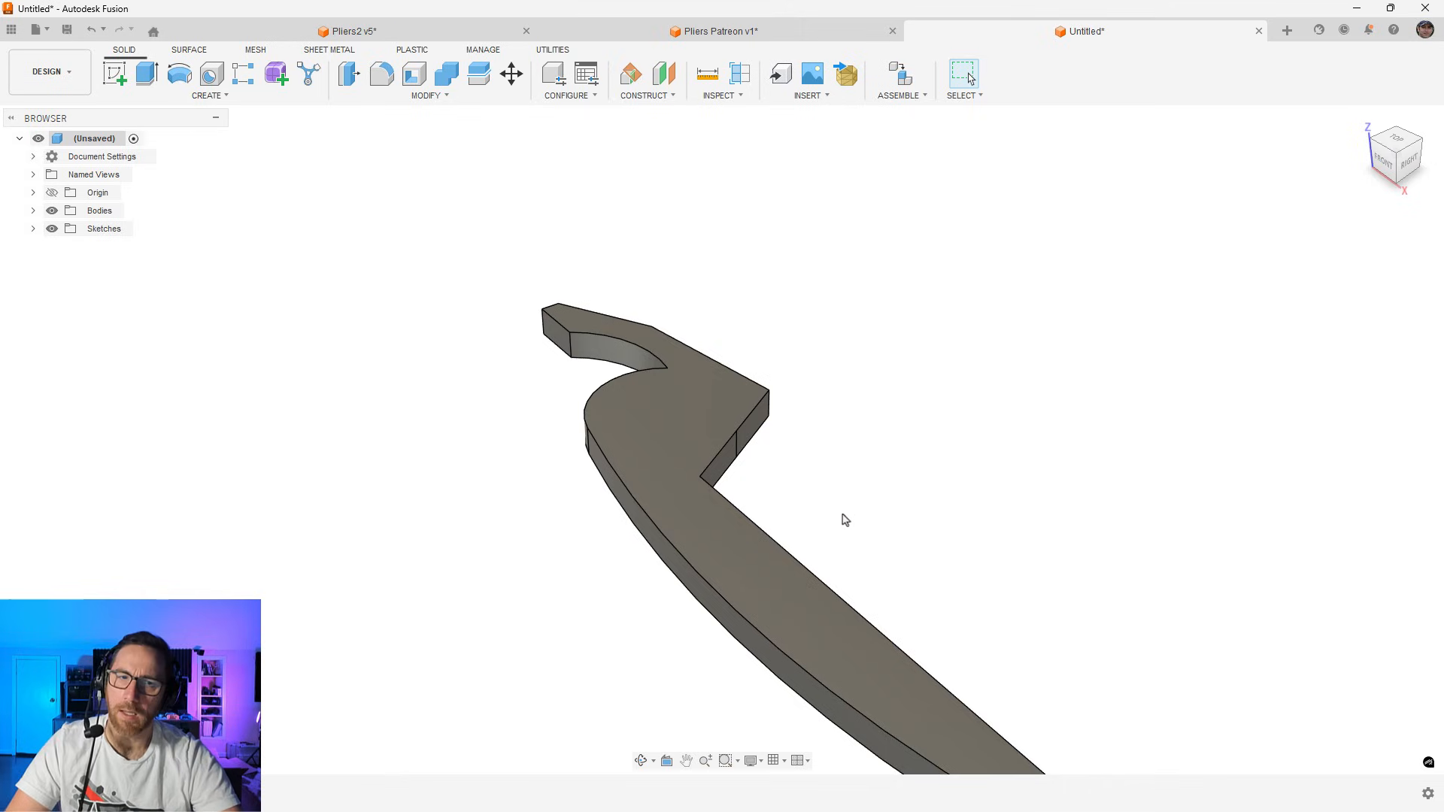
Fillet the jaw-to-hub inner corner, the outer back corner and the back-to-handle corner of the body with a 3 mm radius
{"action": "middle_click_drag", "start_coordinate": [839, 511], "coordinate": [856, 528], "text": "shift"}
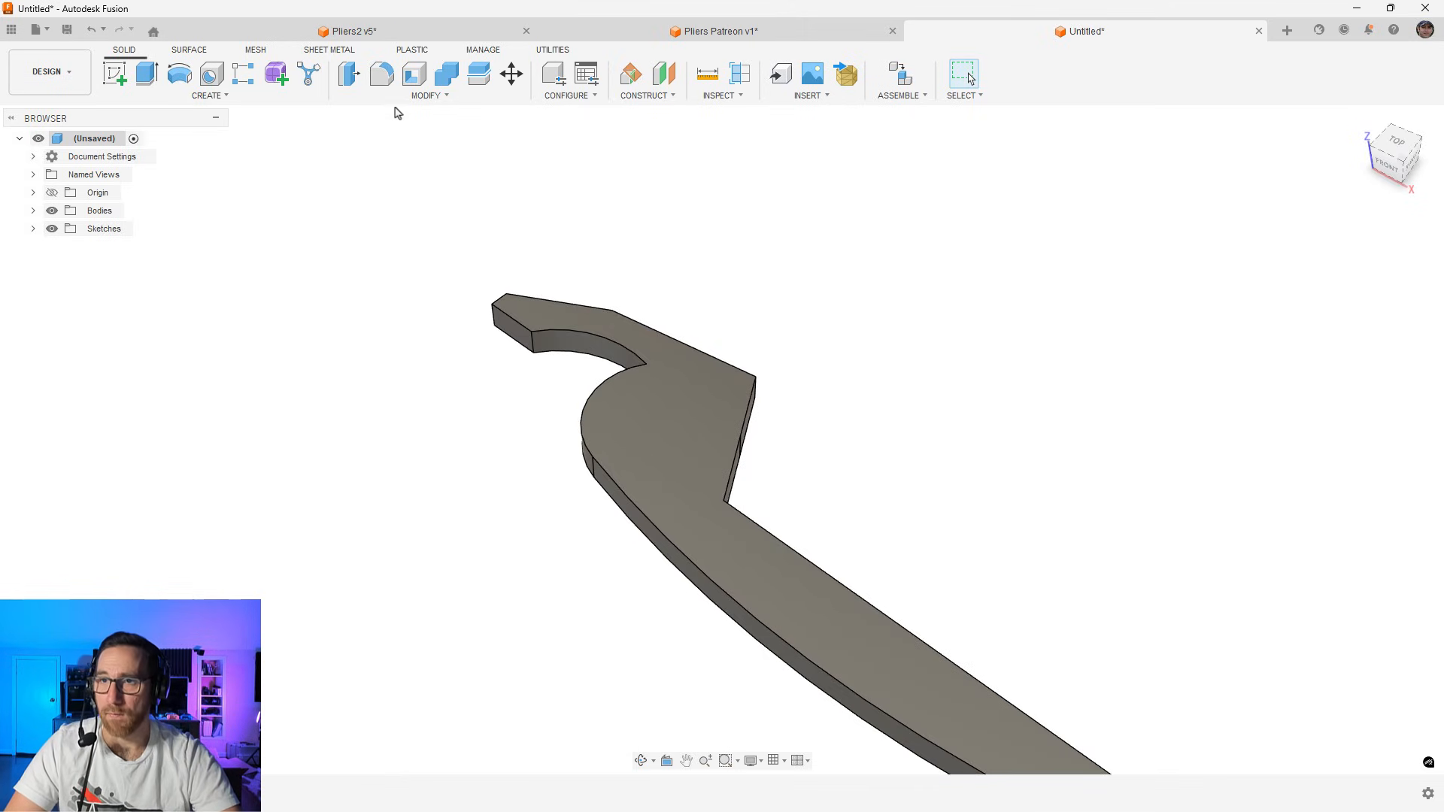
{"action": "left_click", "coordinate": [380, 79]}
{"action": "left_click", "coordinate": [642, 366]}
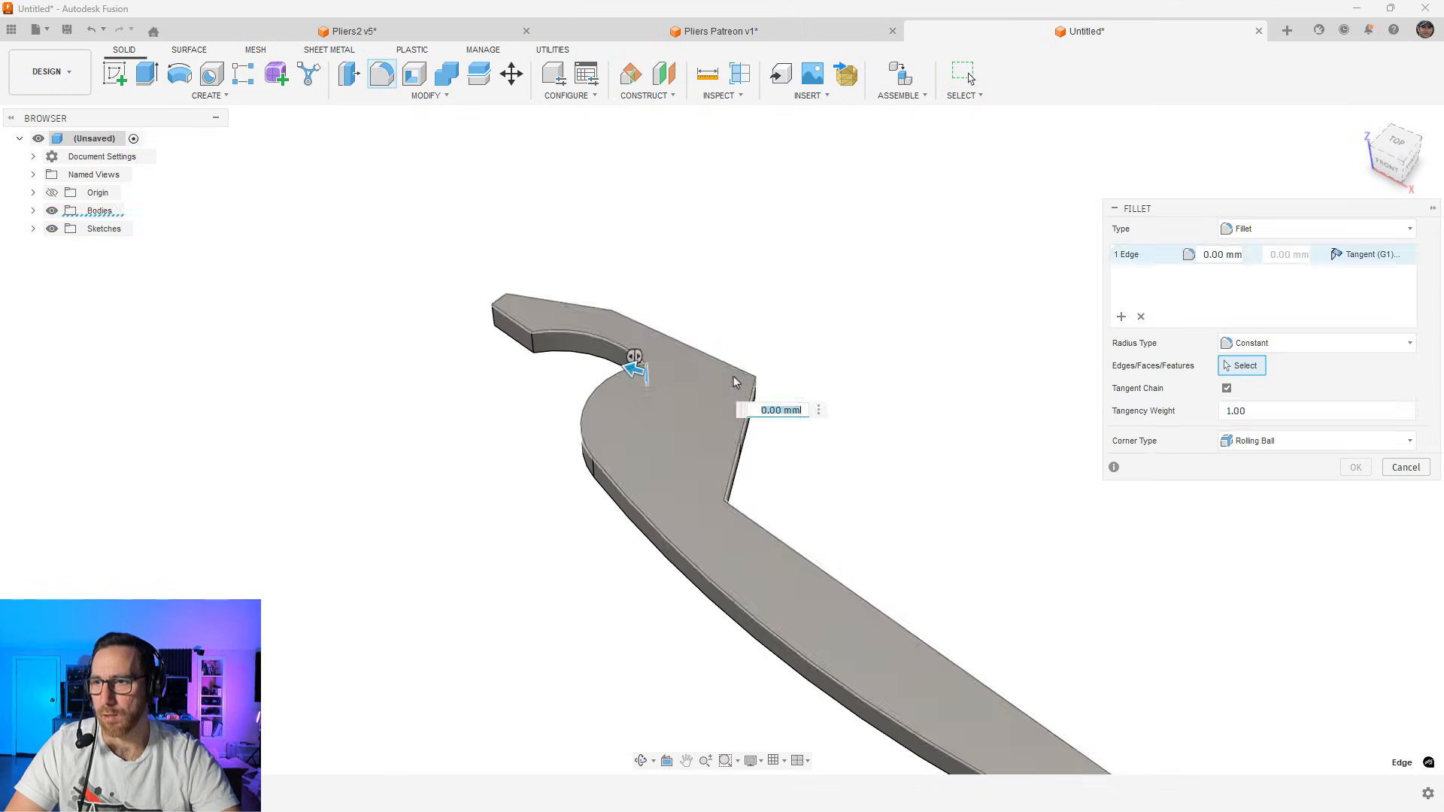
{"action": "mouse_move", "coordinate": [744, 519]}
{"action": "middle_mouse_down", "text": "shift"}
{"action": "mouse_move", "coordinate": [674, 539]}
{"action": "mouse_move", "coordinate": [722, 511]}
{"action": "middle_mouse_up", "text": "shift"}
{"action": "left_click", "coordinate": [686, 508]}
{"action": "left_click", "coordinate": [714, 502]}
{"action": "type", "text": "3"}
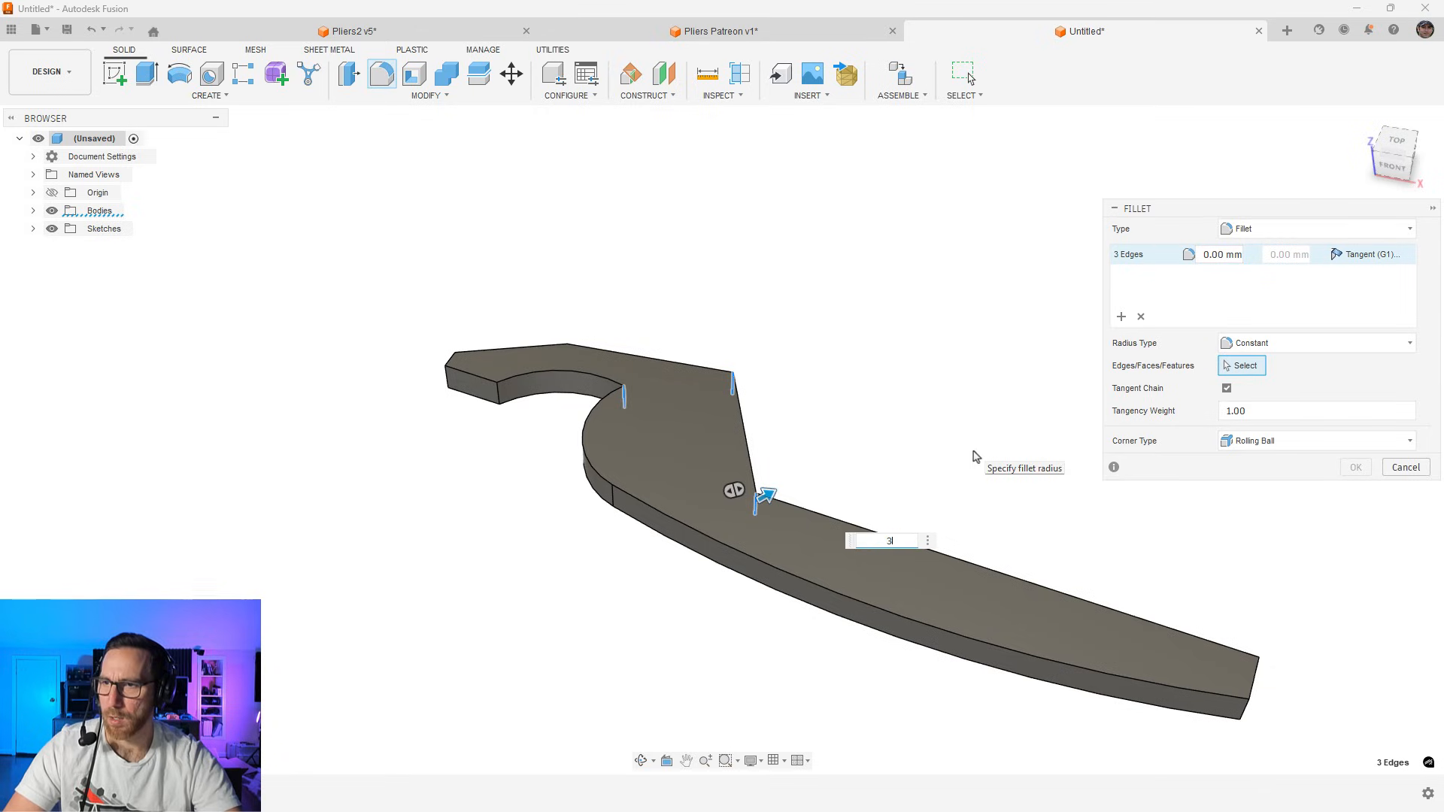
{"action": "middle_click_drag", "start_coordinate": [1013, 288], "coordinate": [1027, 339], "text": "shift"}
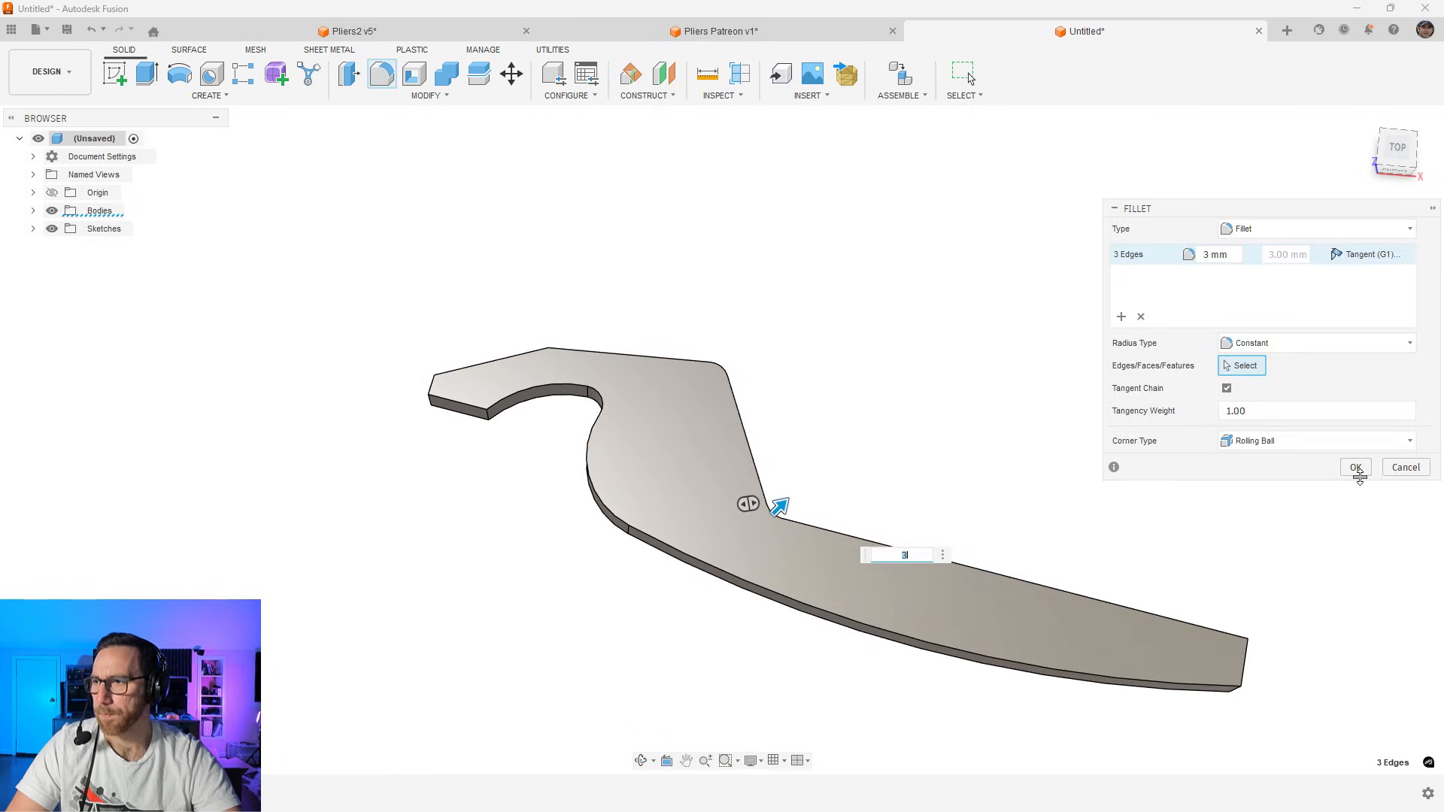
{"action": "left_click", "coordinate": [1354, 467]}
Check the fillets at the jaw-to-hub corner and the outer back corner in a top view
{"action": "left_click", "coordinate": [1396, 149]}
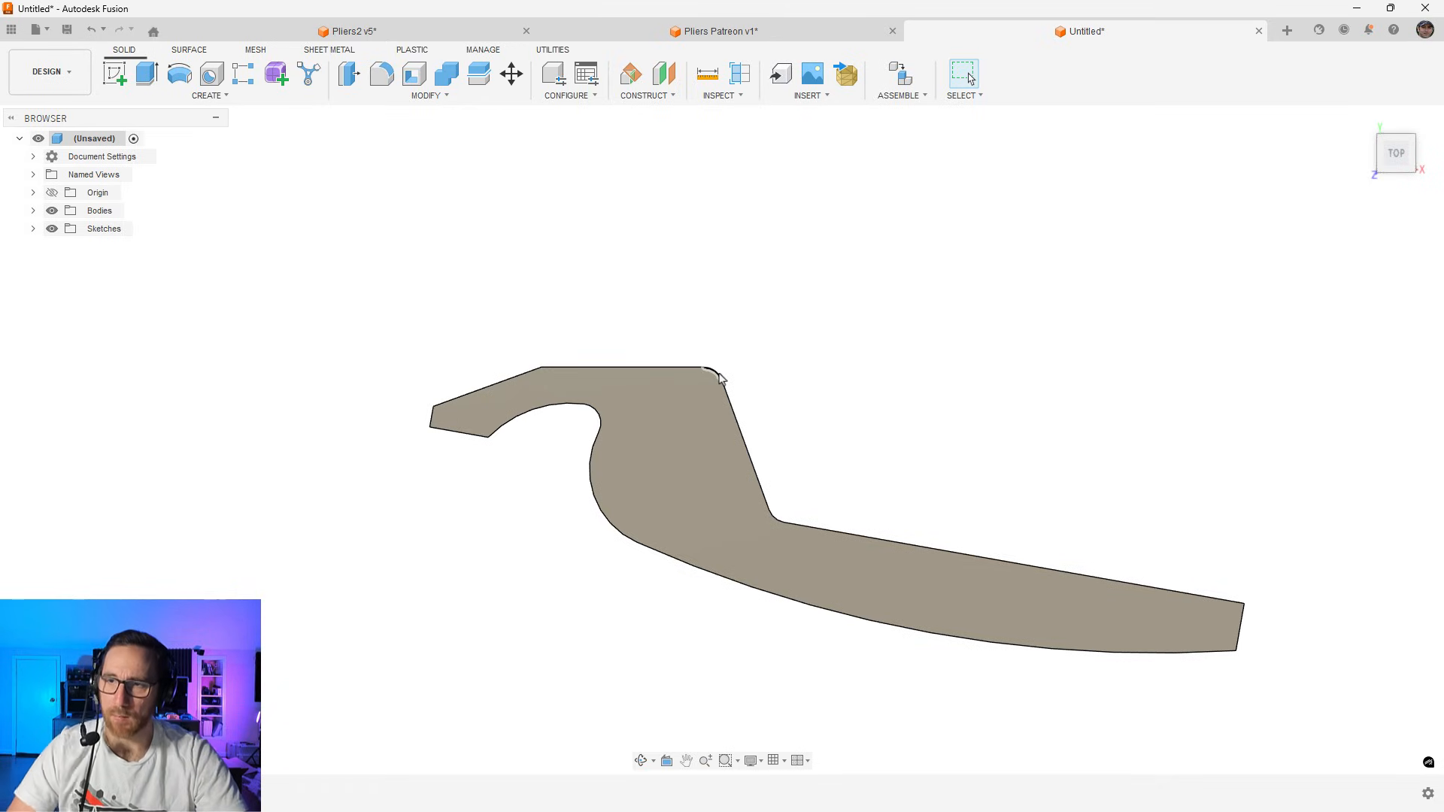
{"action": "left_click", "coordinate": [597, 421]}
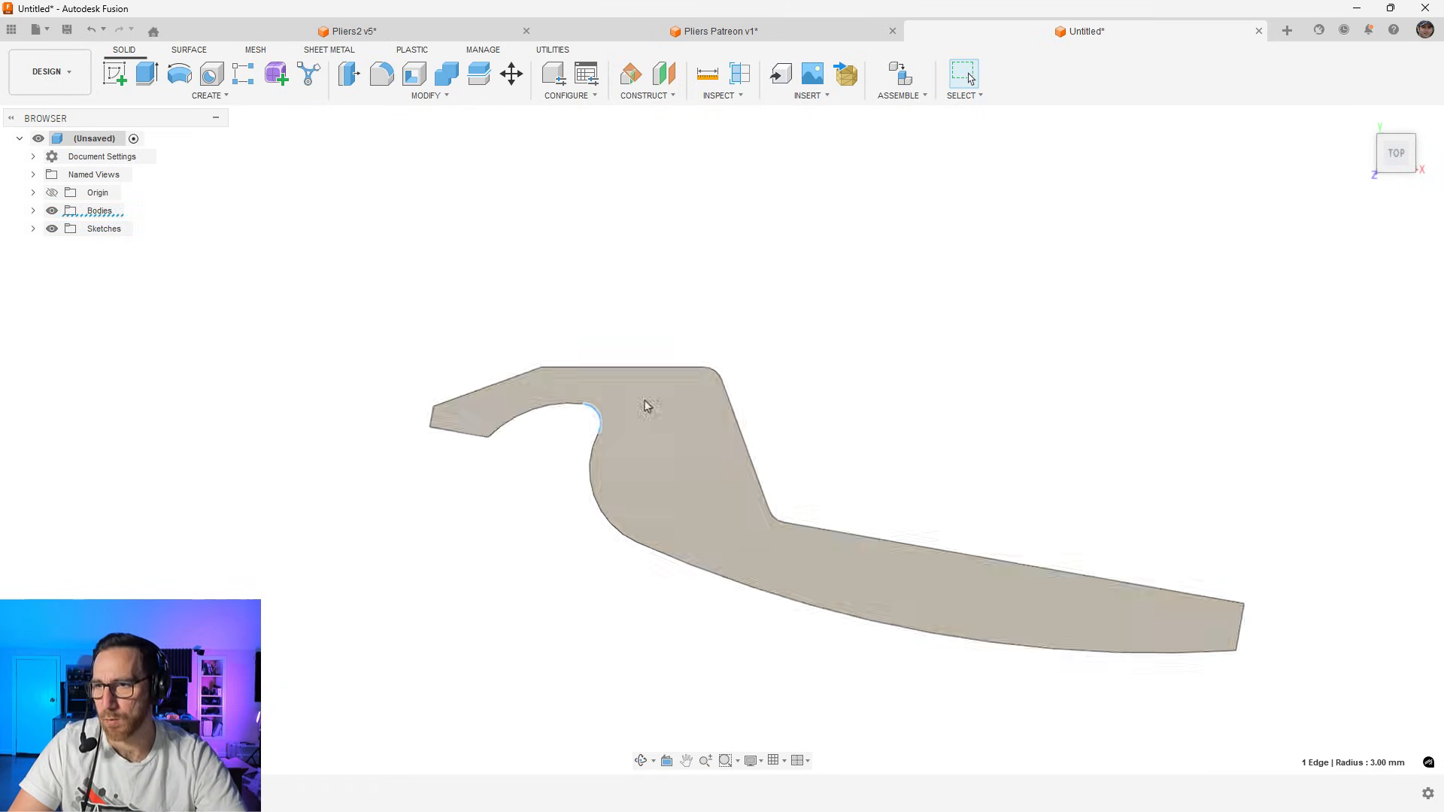
{"action": "left_click", "coordinate": [715, 374]}
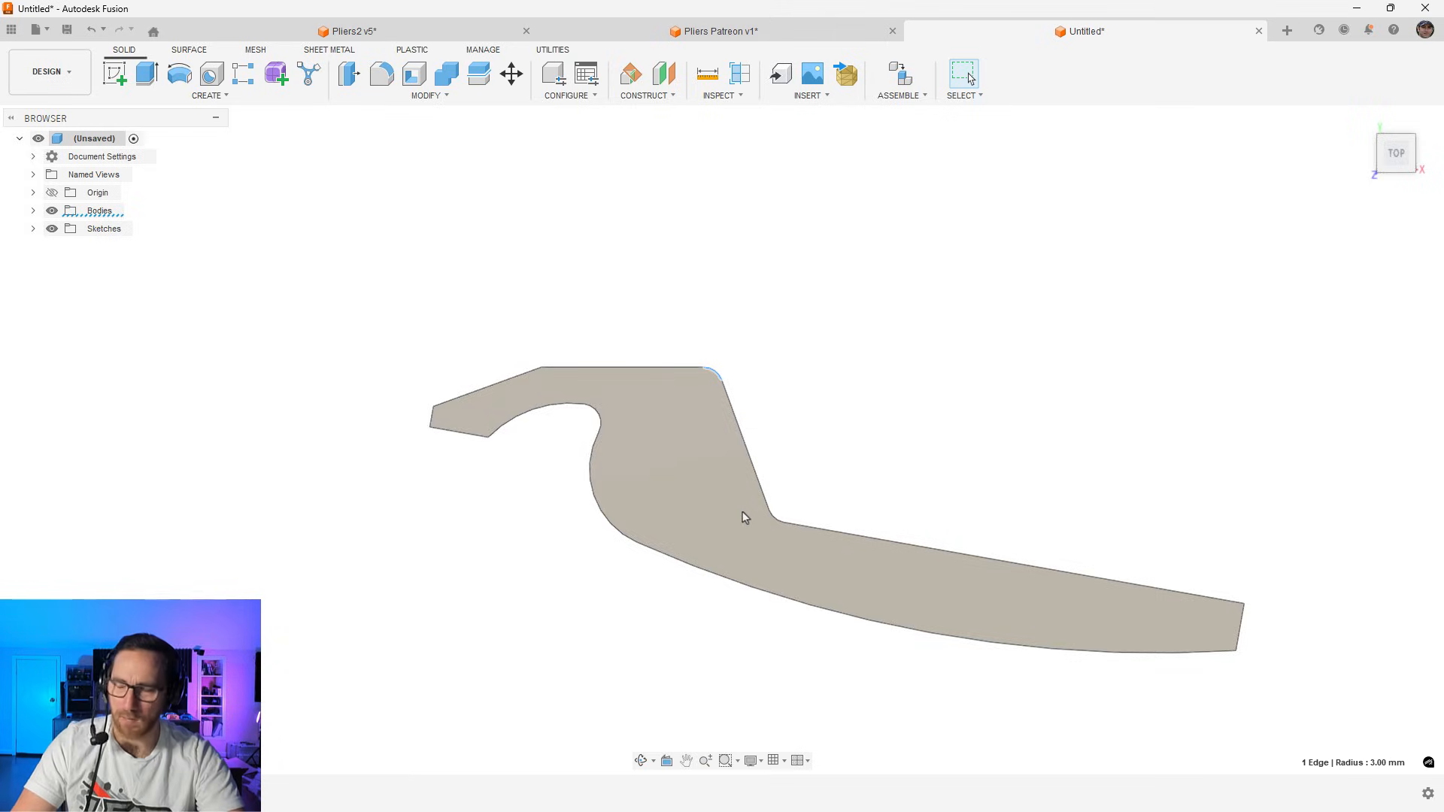
{"action": "left_click", "coordinate": [847, 451]}
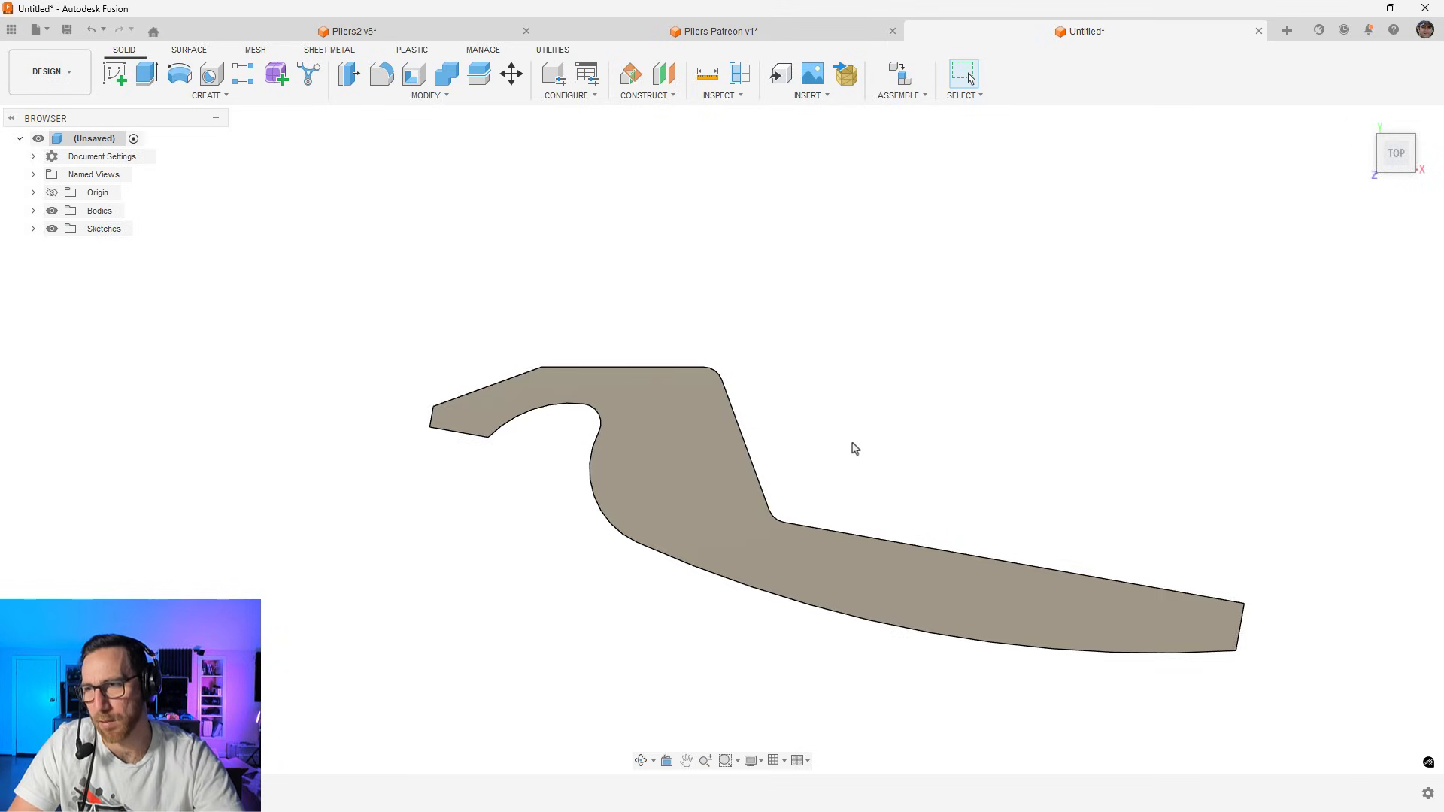
Start a sketch on the body's top face and draw a 5 mm by 5 mm center rectangle at the origin
{"action": "left_click", "coordinate": [630, 469]}
{"action": "right_click", "coordinate": [630, 469]}
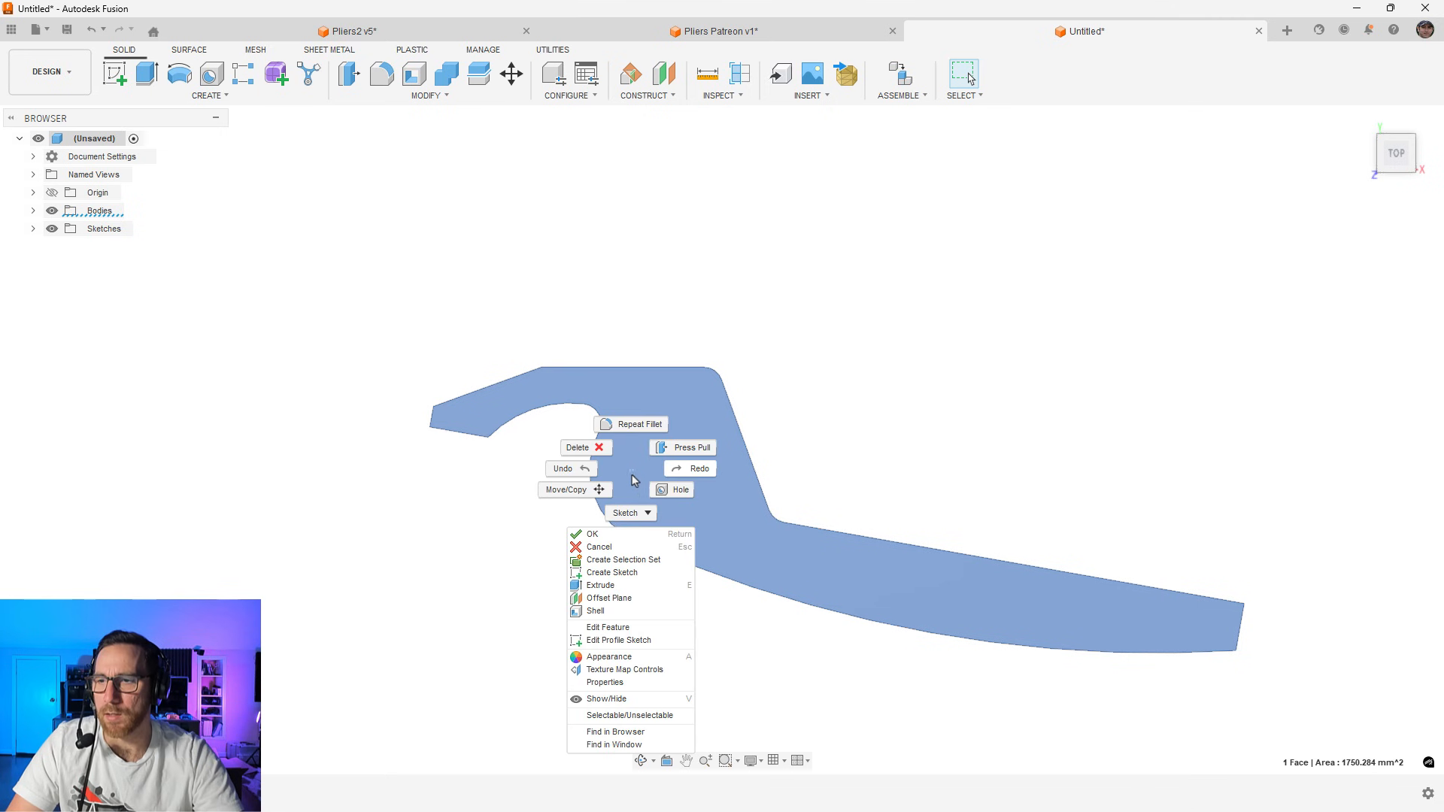
{"action": "left_click", "coordinate": [634, 573]}
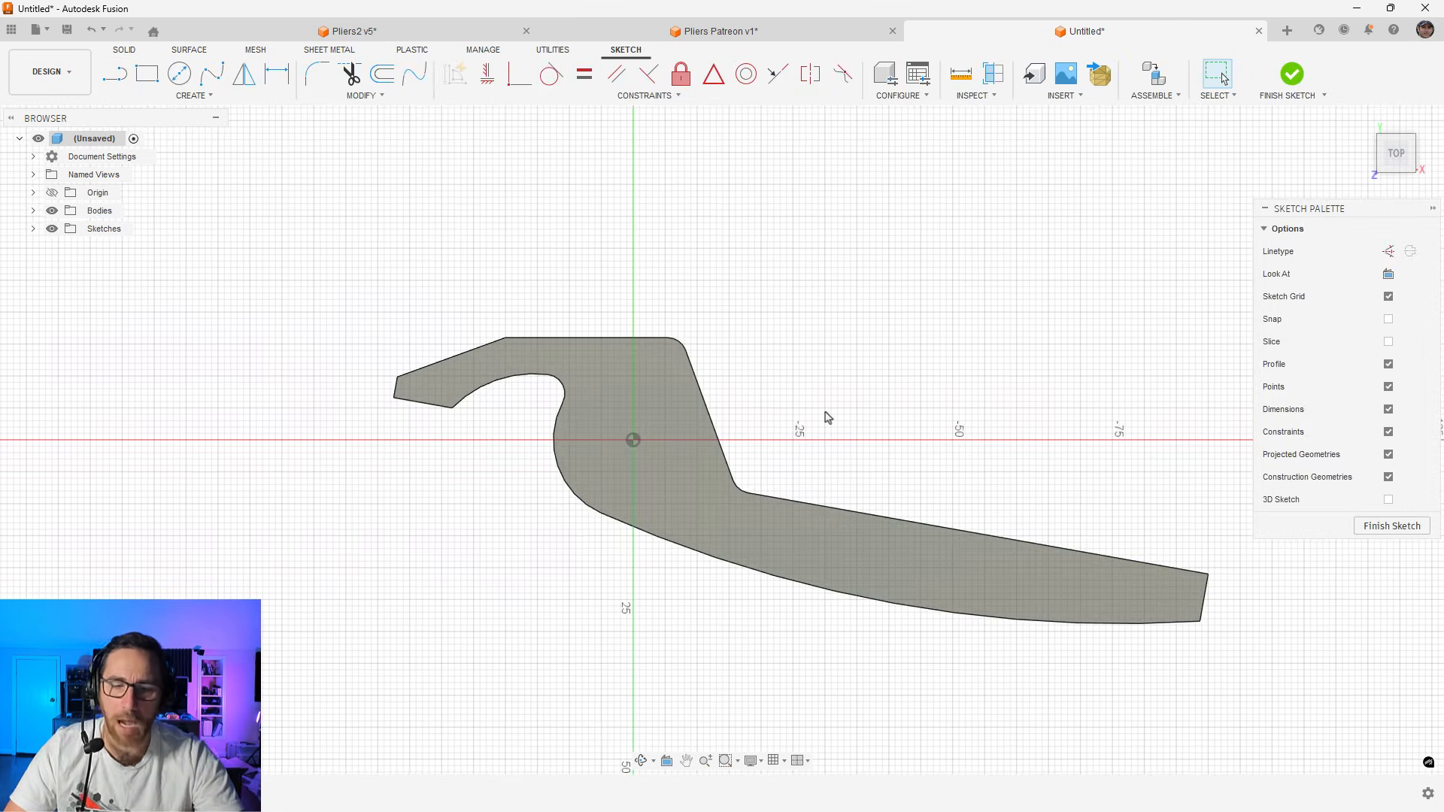
{"action": "scroll", "coordinate": [680, 451], "scroll_direction": "up", "scroll_amount": 5}
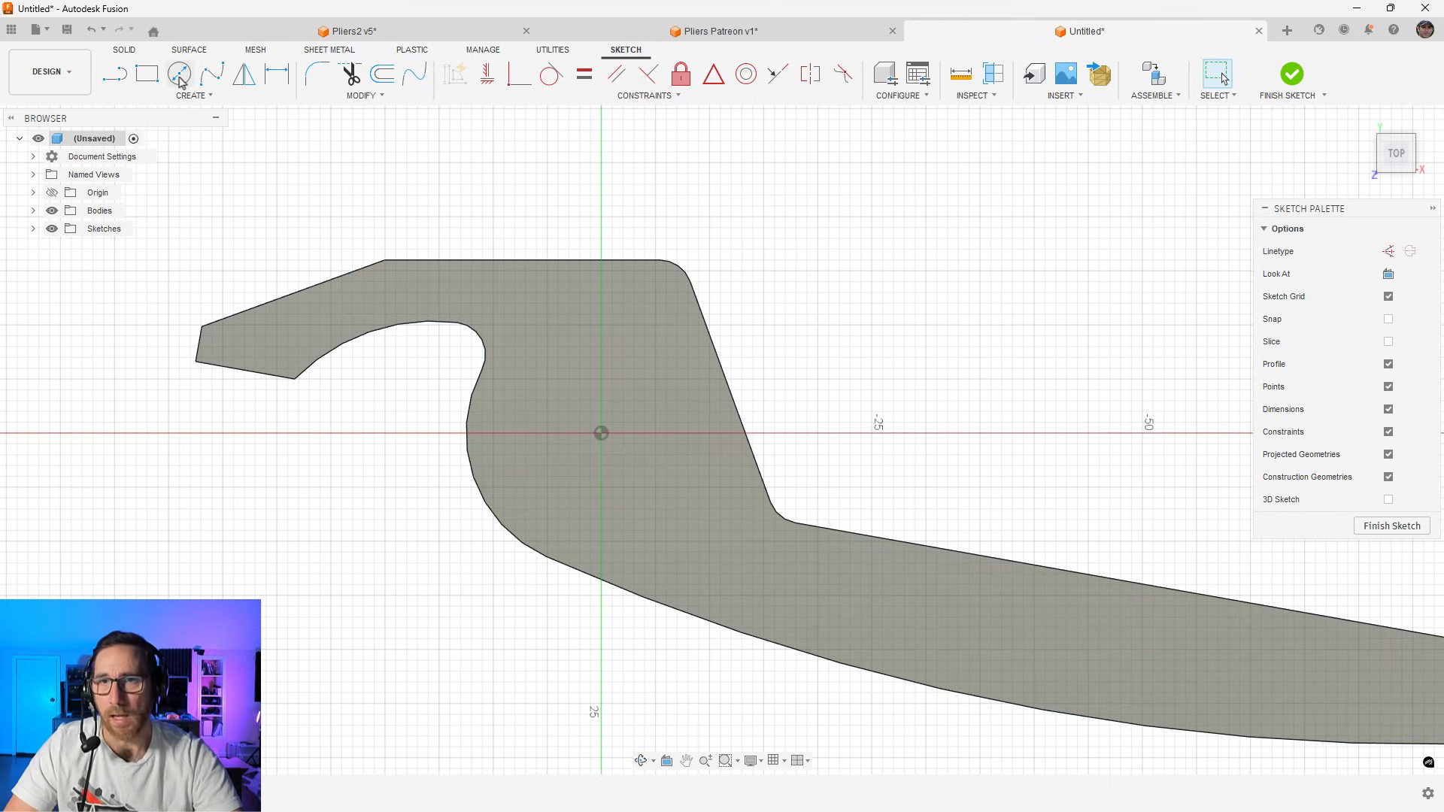
{"action": "left_click", "coordinate": [148, 75]}
{"action": "left_click", "coordinate": [1388, 275]}
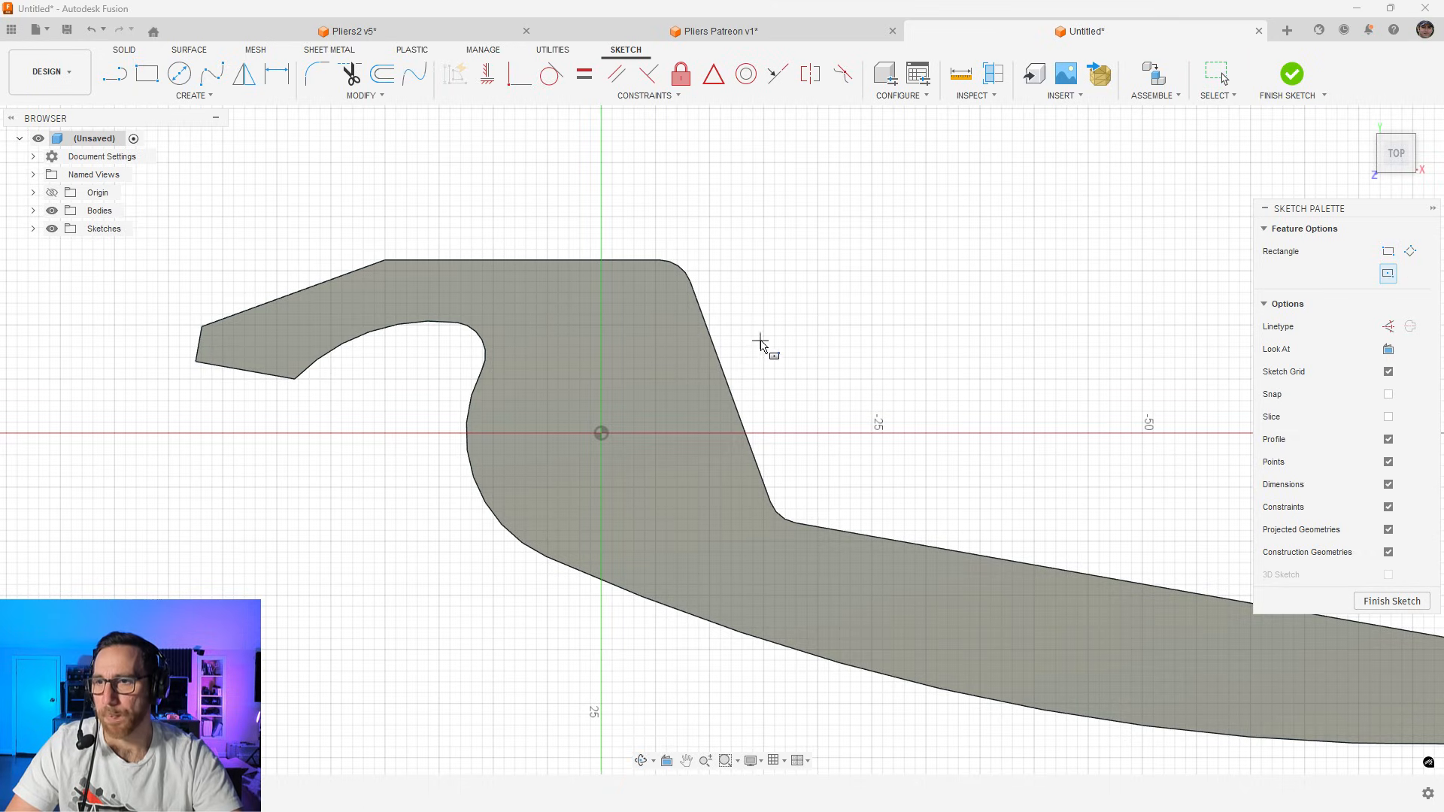
{"action": "scroll", "coordinate": [646, 410], "scroll_direction": "up", "scroll_amount": 3}
{"action": "left_click", "coordinate": [578, 444]}
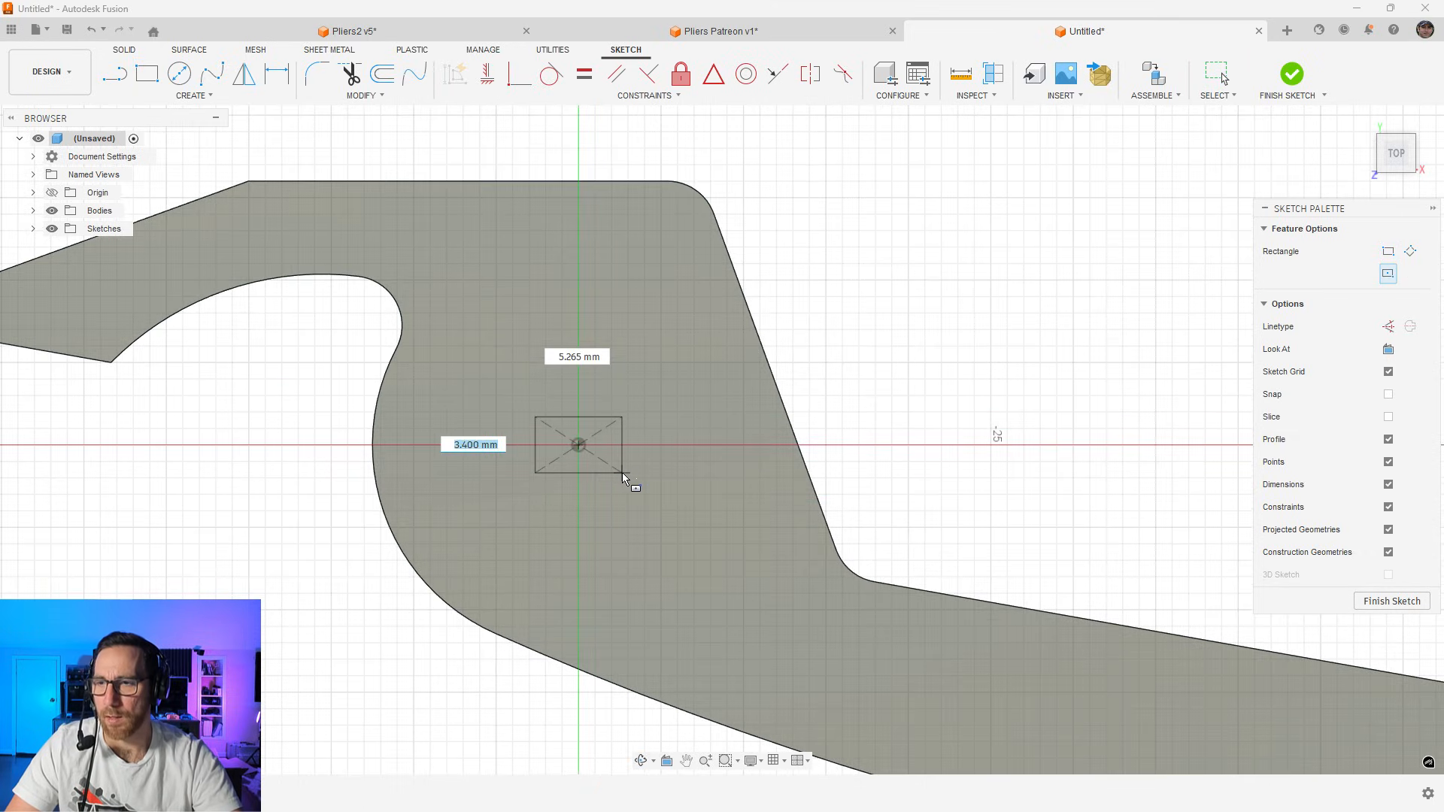
{"action": "type", "text": "5"}
{"action": "key", "text": "Tab"}
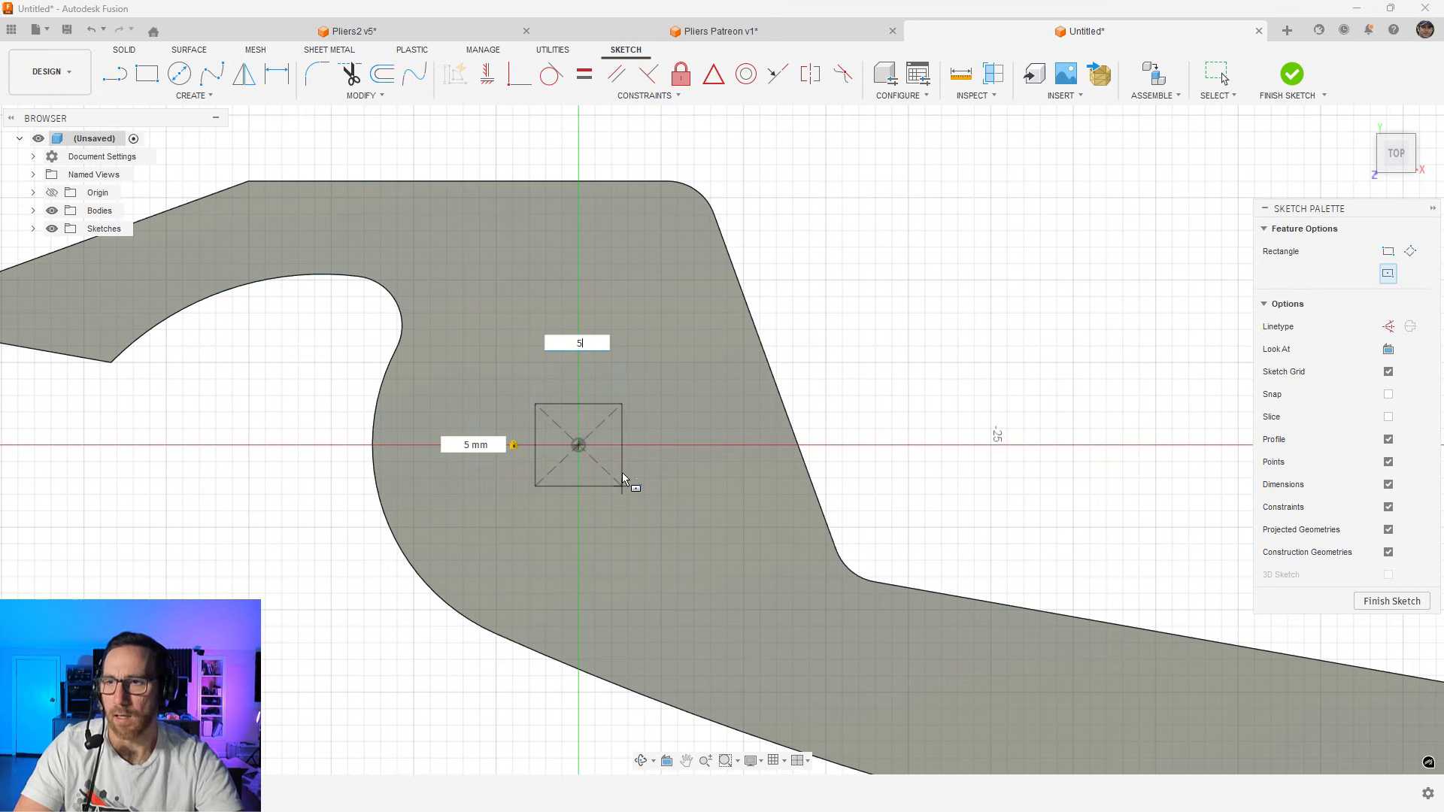
{"action": "type", "text": "5"}
{"action": "key", "text": "Return"}
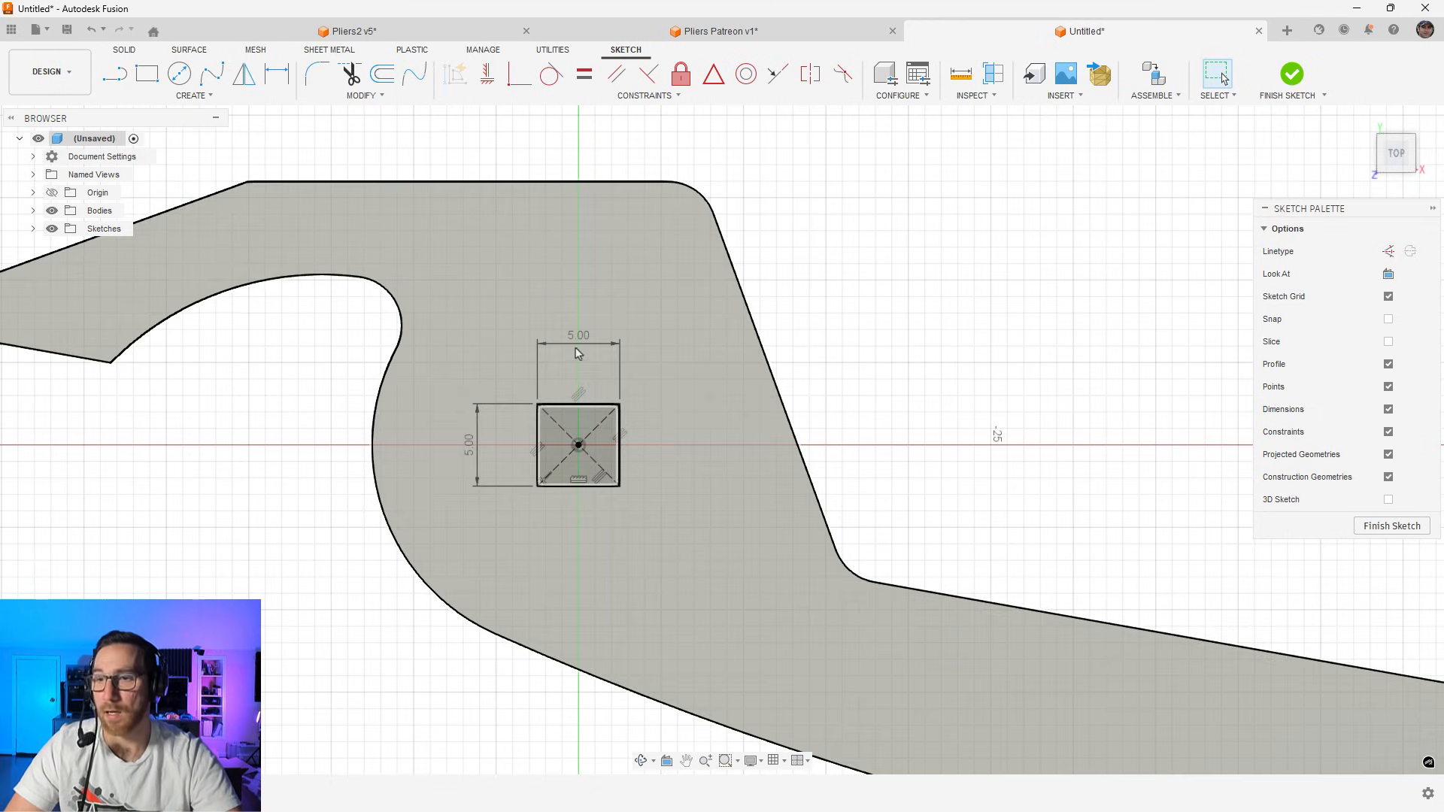
Offset the square outward by 2 mm using a distance of -2 mm
{"action": "double_click", "coordinate": [604, 406]}
{"action": "type", "text": "o"}
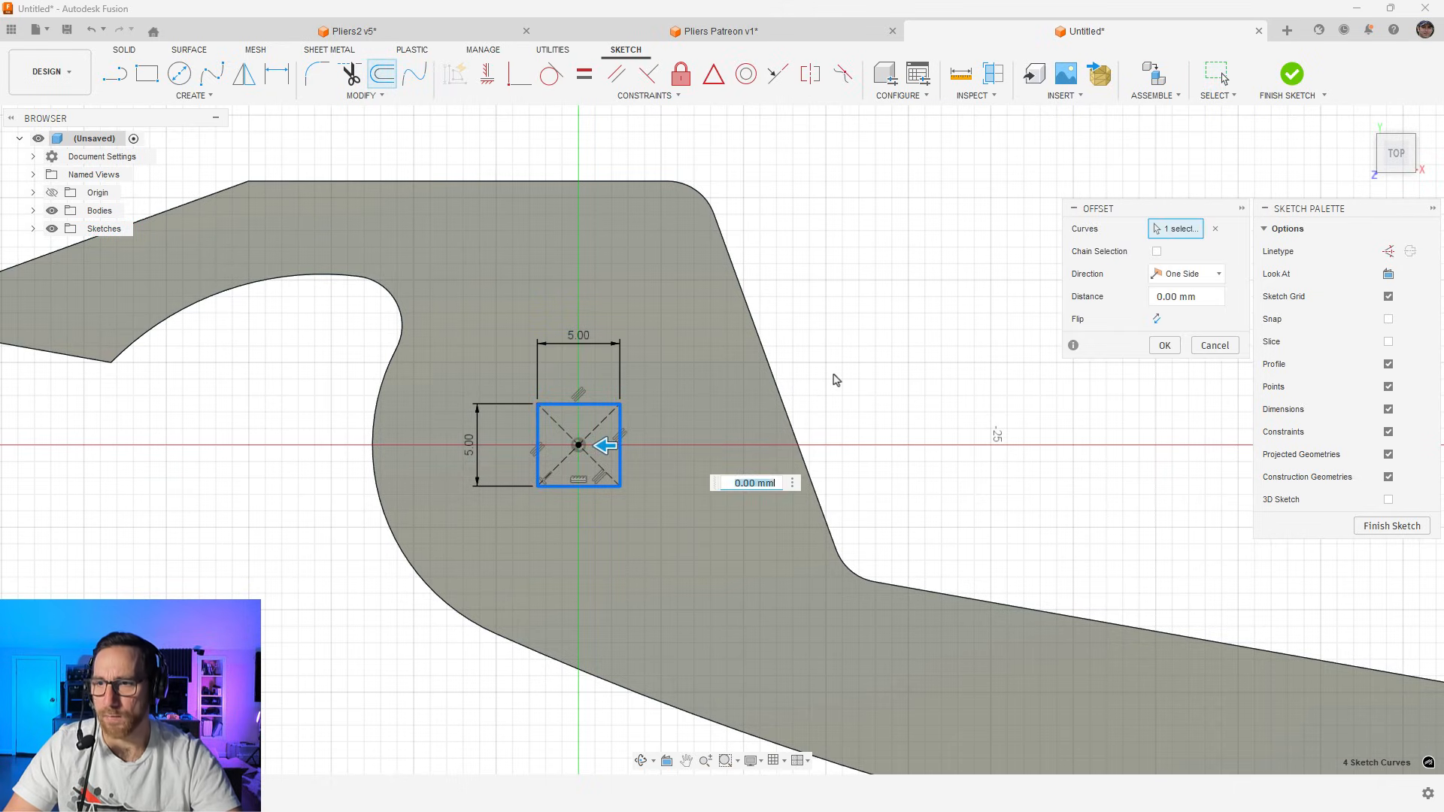
{"action": "type", "text": "-2"}
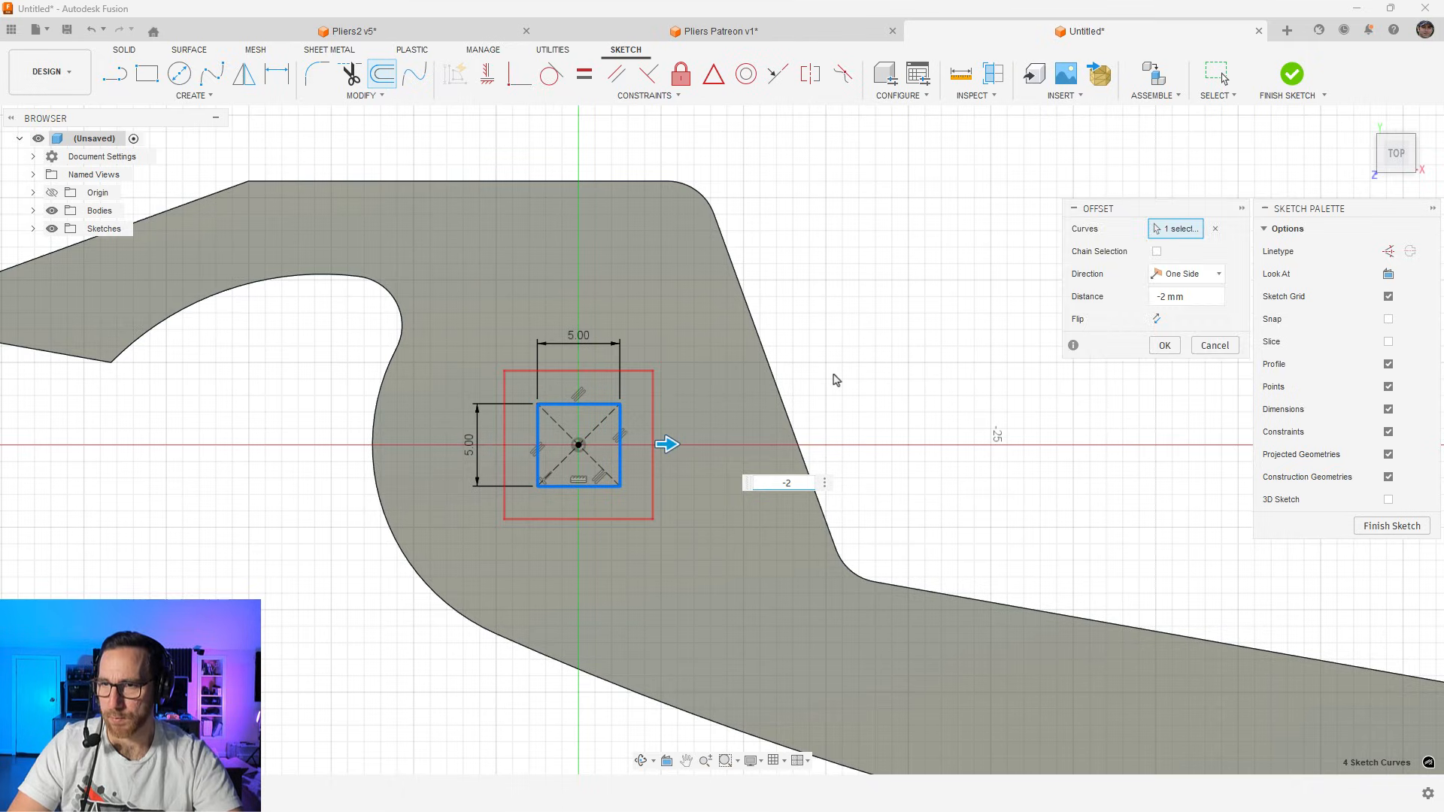
{"action": "key", "text": "Return"}
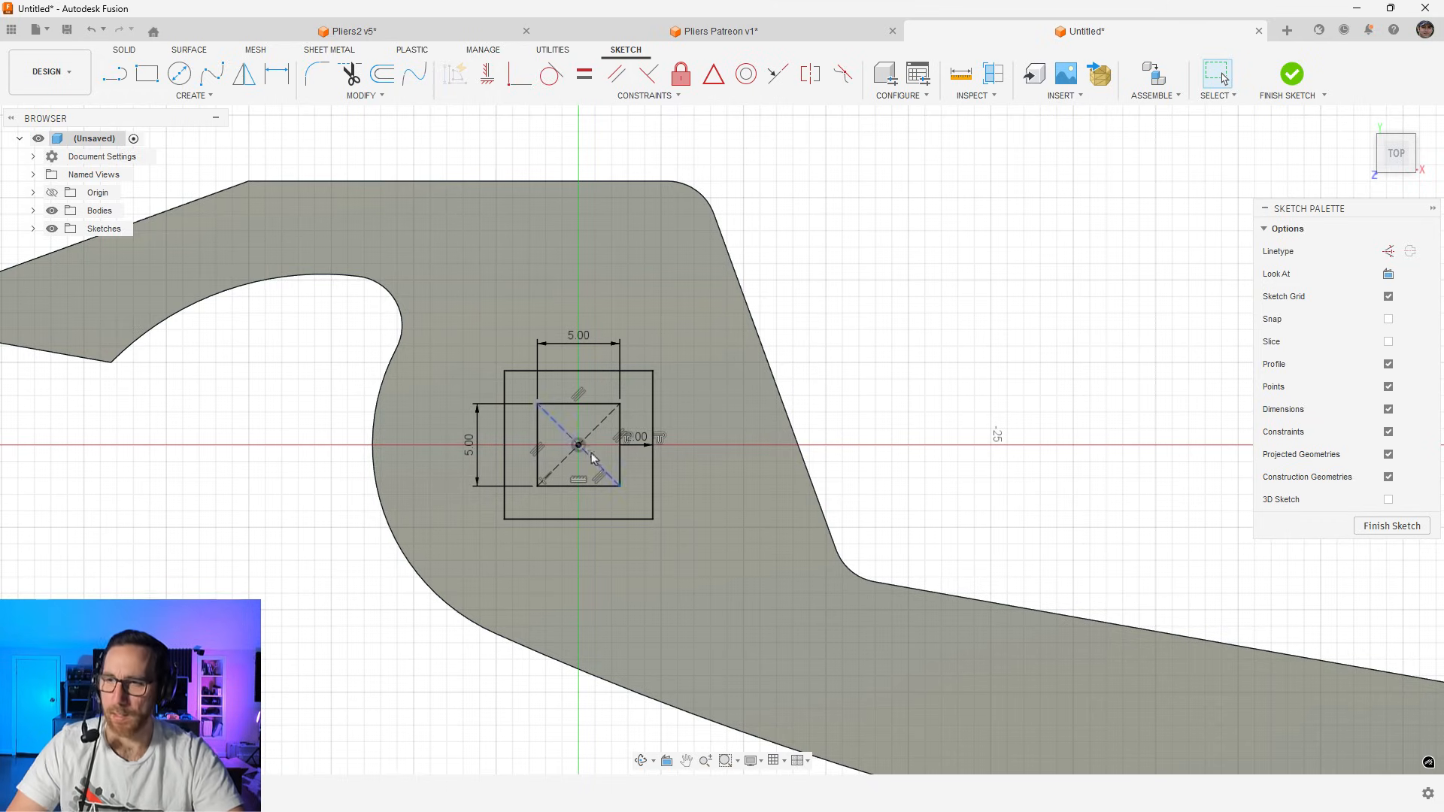
Draw three concentric circles around the squares, centred on the origin, about 23.3, 19.6 and 17.6 mm in diameter
{"action": "scroll", "coordinate": [588, 450], "scroll_direction": "up", "scroll_amount": 2}
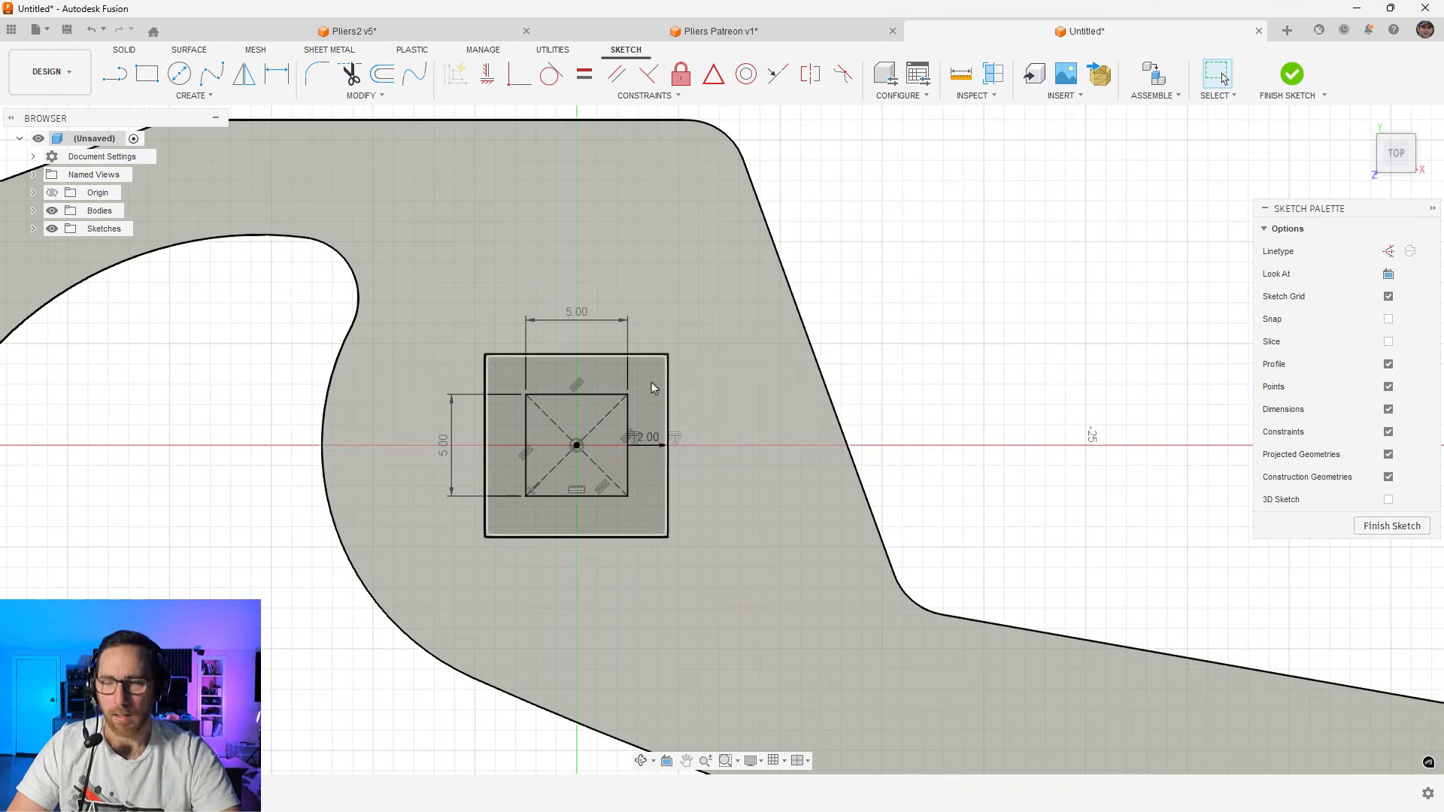
{"action": "key", "text": "c"}
{"action": "left_click", "coordinate": [577, 445]}
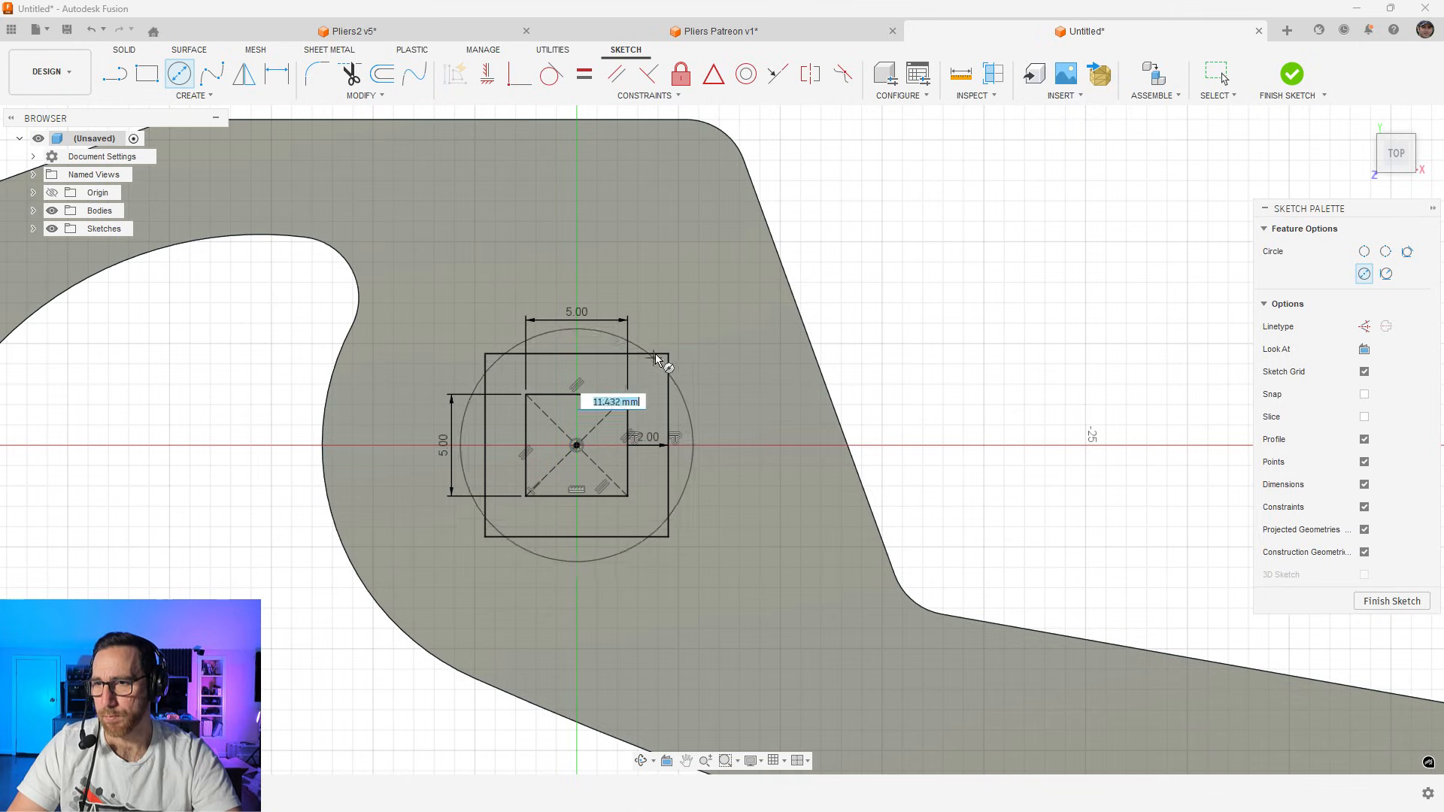
{"action": "left_click", "coordinate": [406, 284]}
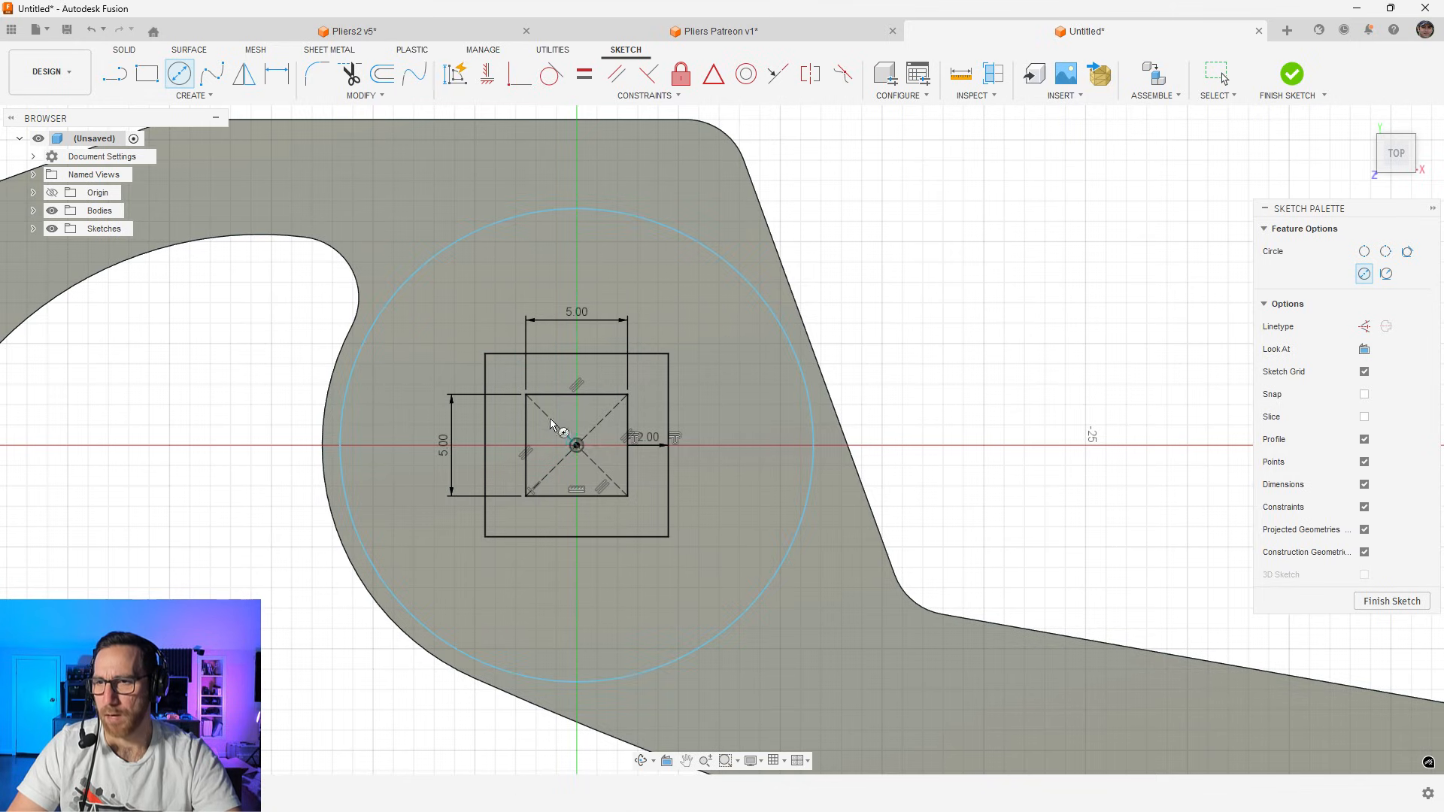
{"action": "left_click", "coordinate": [577, 445]}
{"action": "left_click", "coordinate": [427, 313]}
{"action": "left_click", "coordinate": [577, 445]}
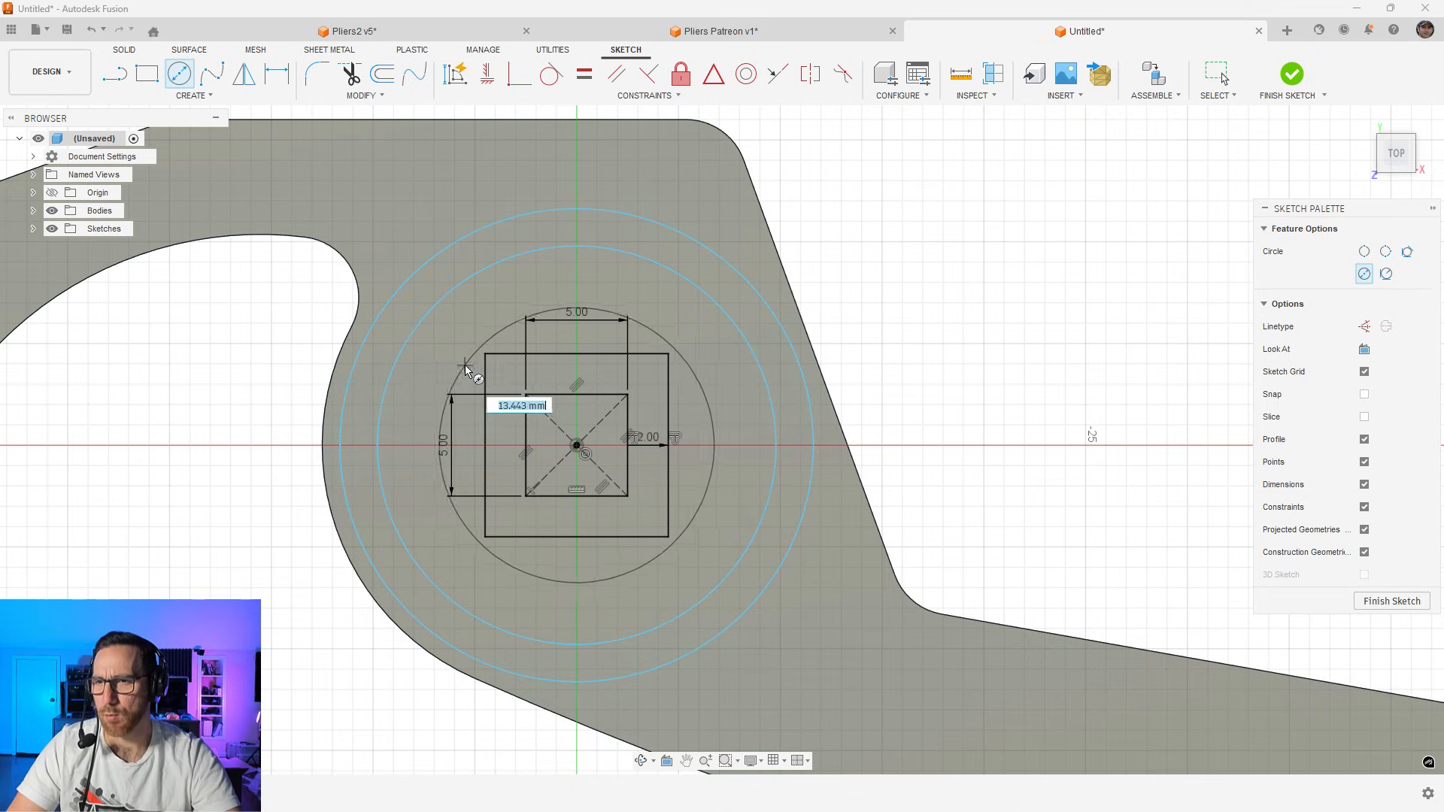
{"action": "left_click", "coordinate": [437, 333]}
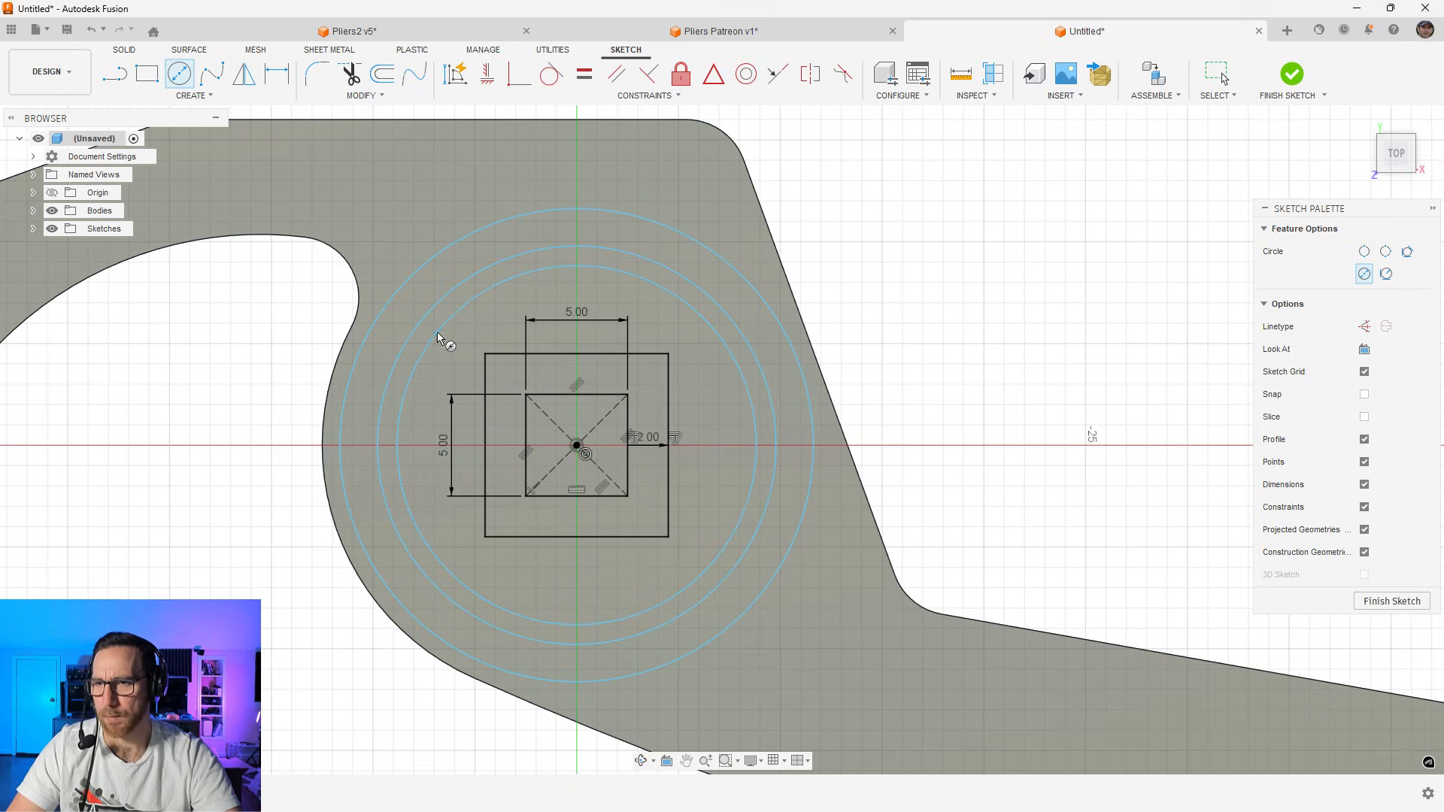
Dimension the gap between the largest circle and the hub's outer arc as 1.25 mm
{"action": "left_click", "coordinate": [278, 77]}
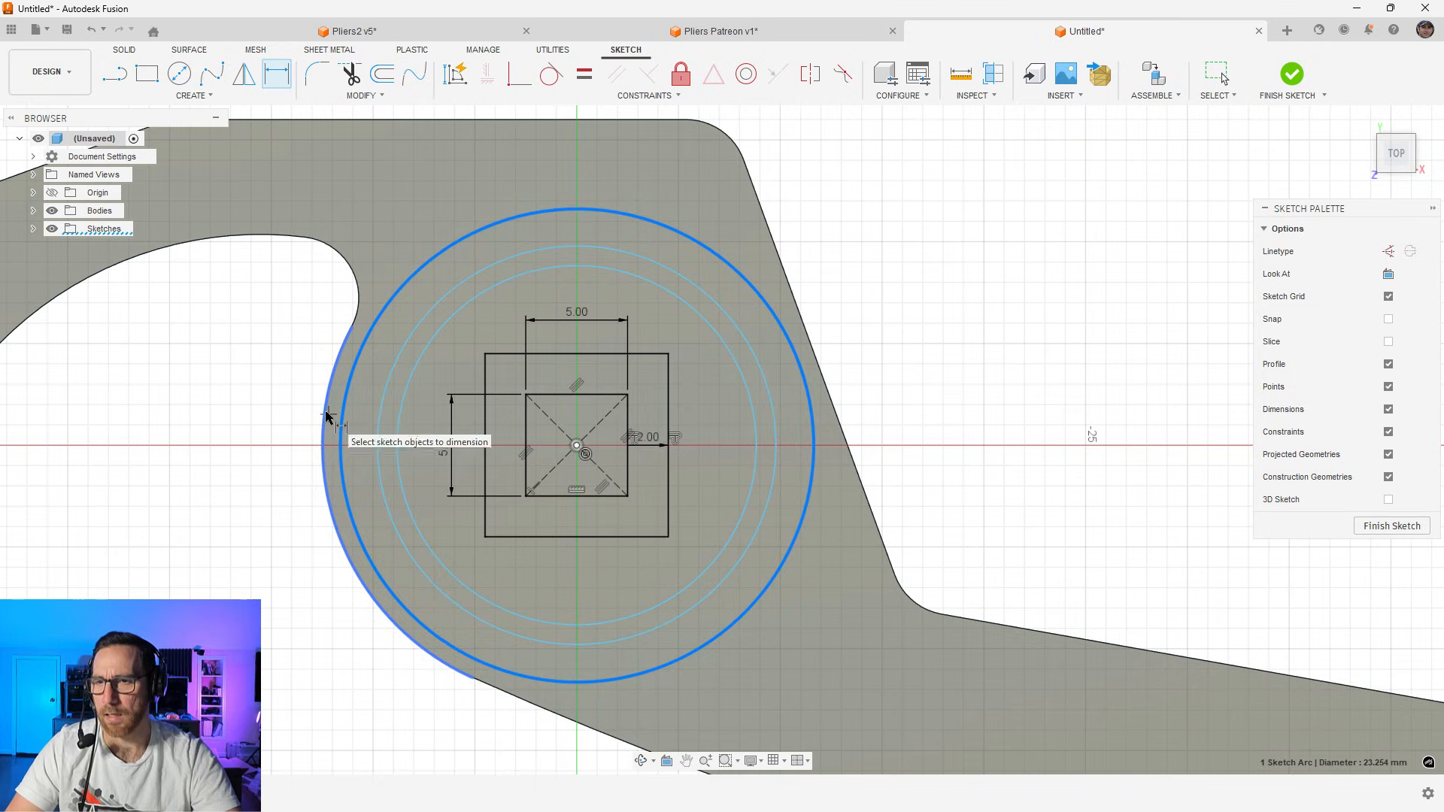
{"action": "left_click", "coordinate": [325, 416]}
{"action": "left_click", "coordinate": [284, 386]}
{"action": "type", "text": "1"}
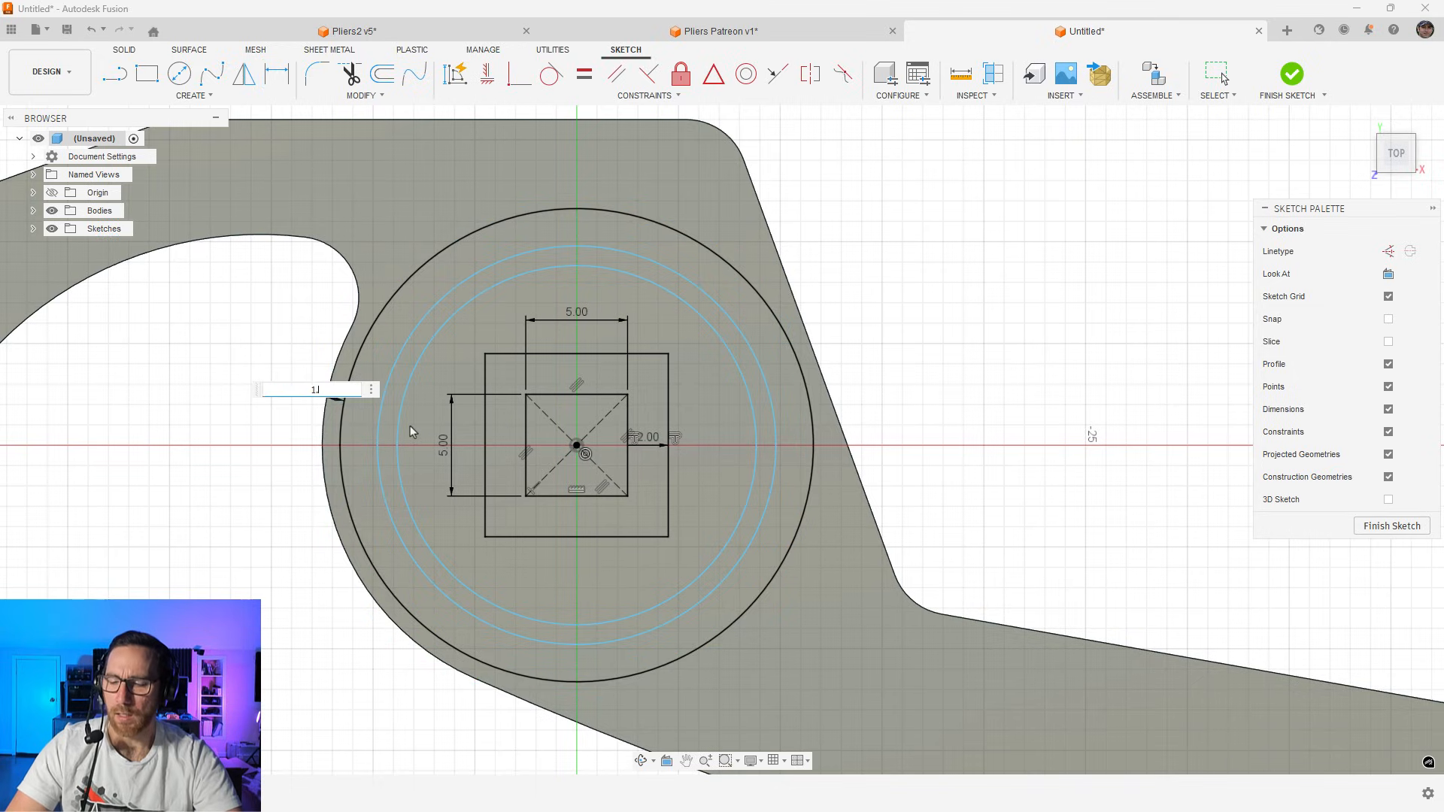
{"action": "type", "text": ".25"}
{"action": "key", "text": "Return"}
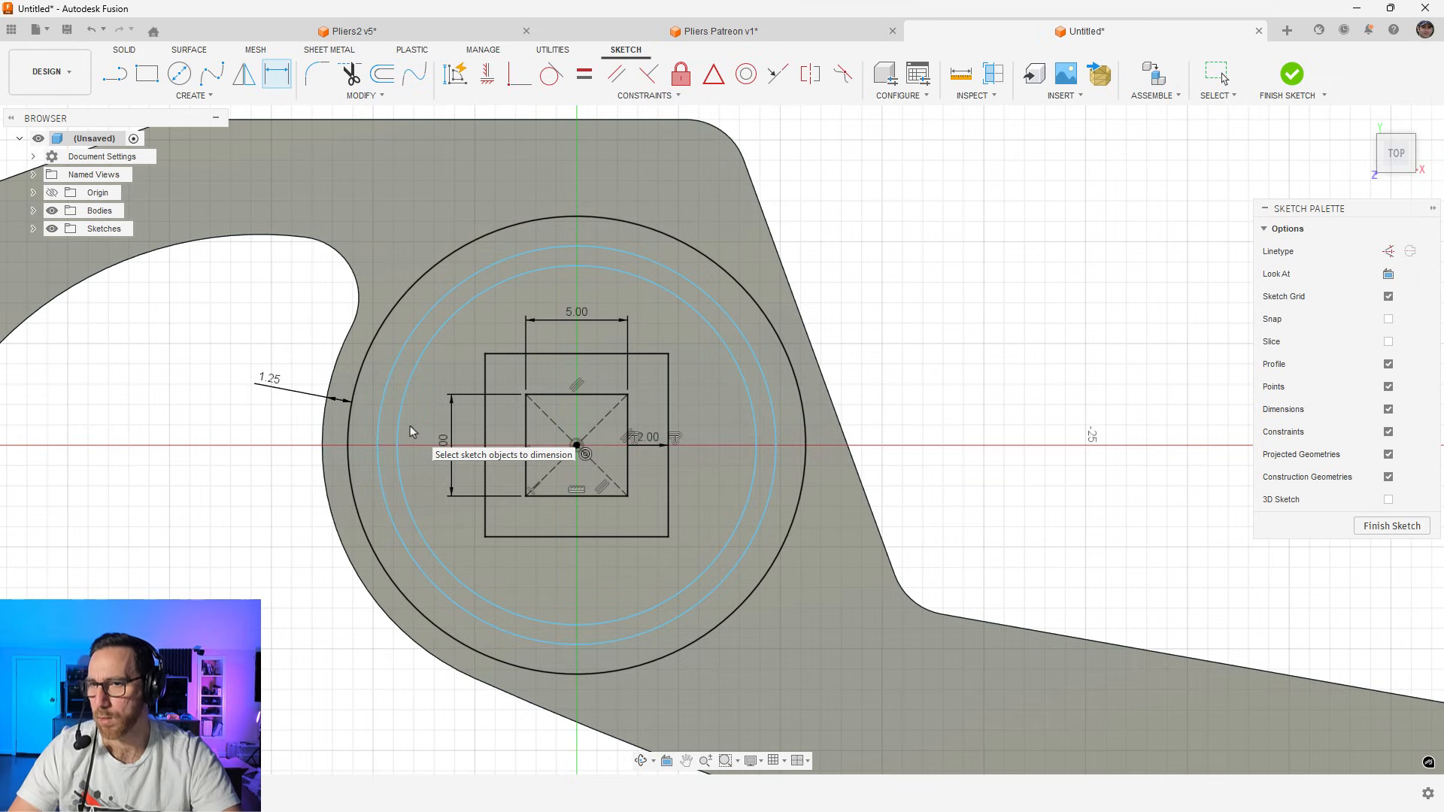
Dimension the gap between the two inner circles as 1.5 mm
{"action": "left_click", "coordinate": [383, 412]}
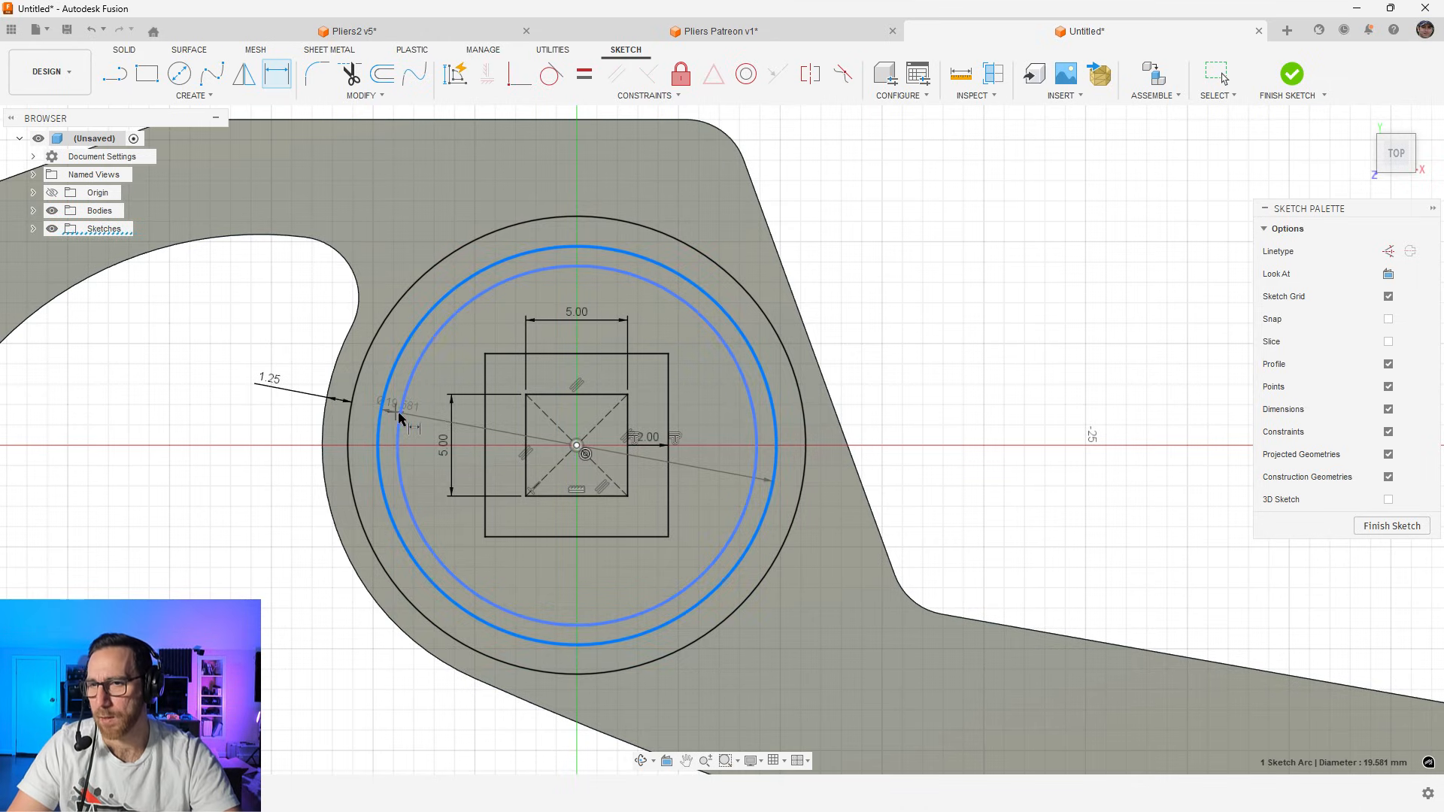
{"action": "left_click", "coordinate": [399, 427]}
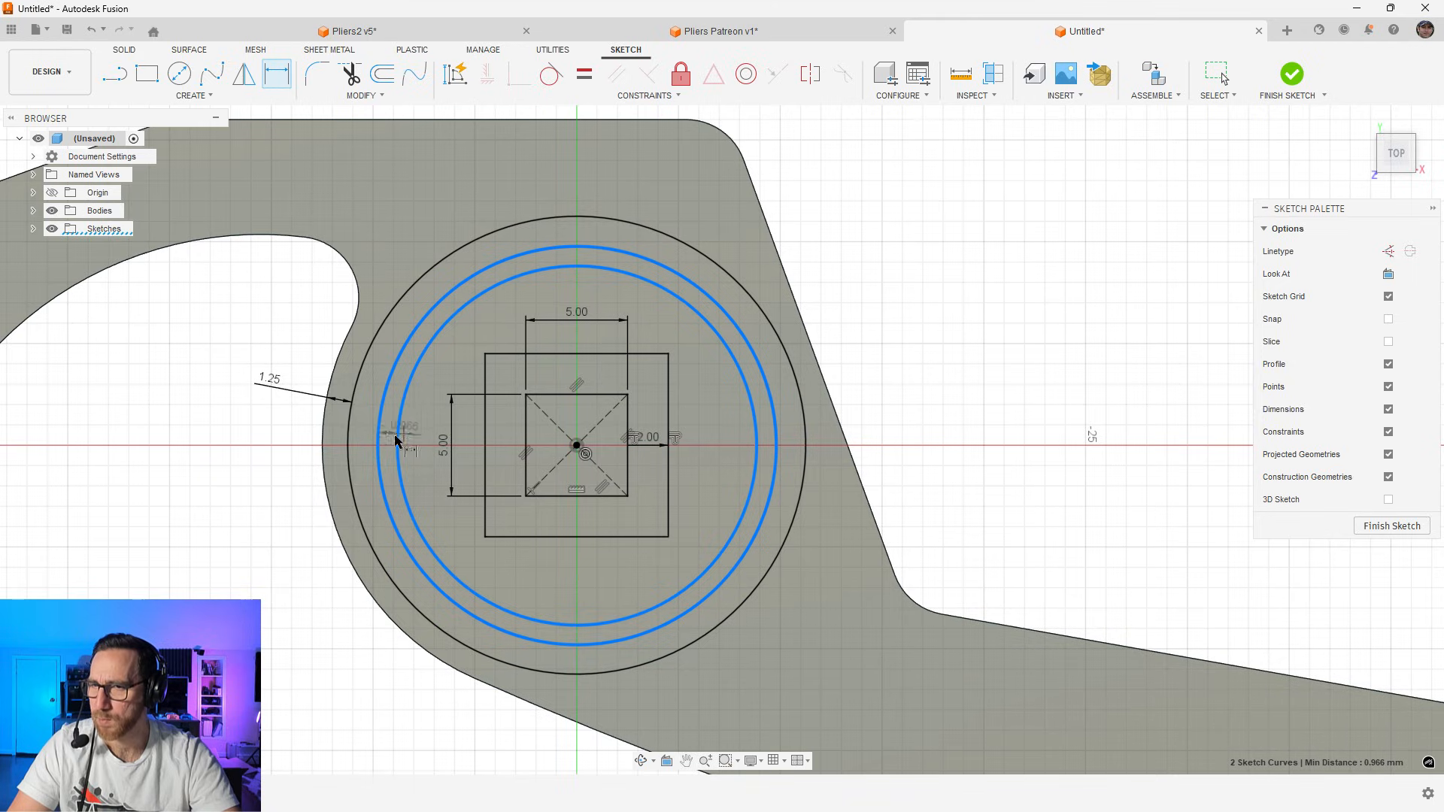
{"action": "left_click", "coordinate": [262, 472]}
{"action": "type", "text": "1"}
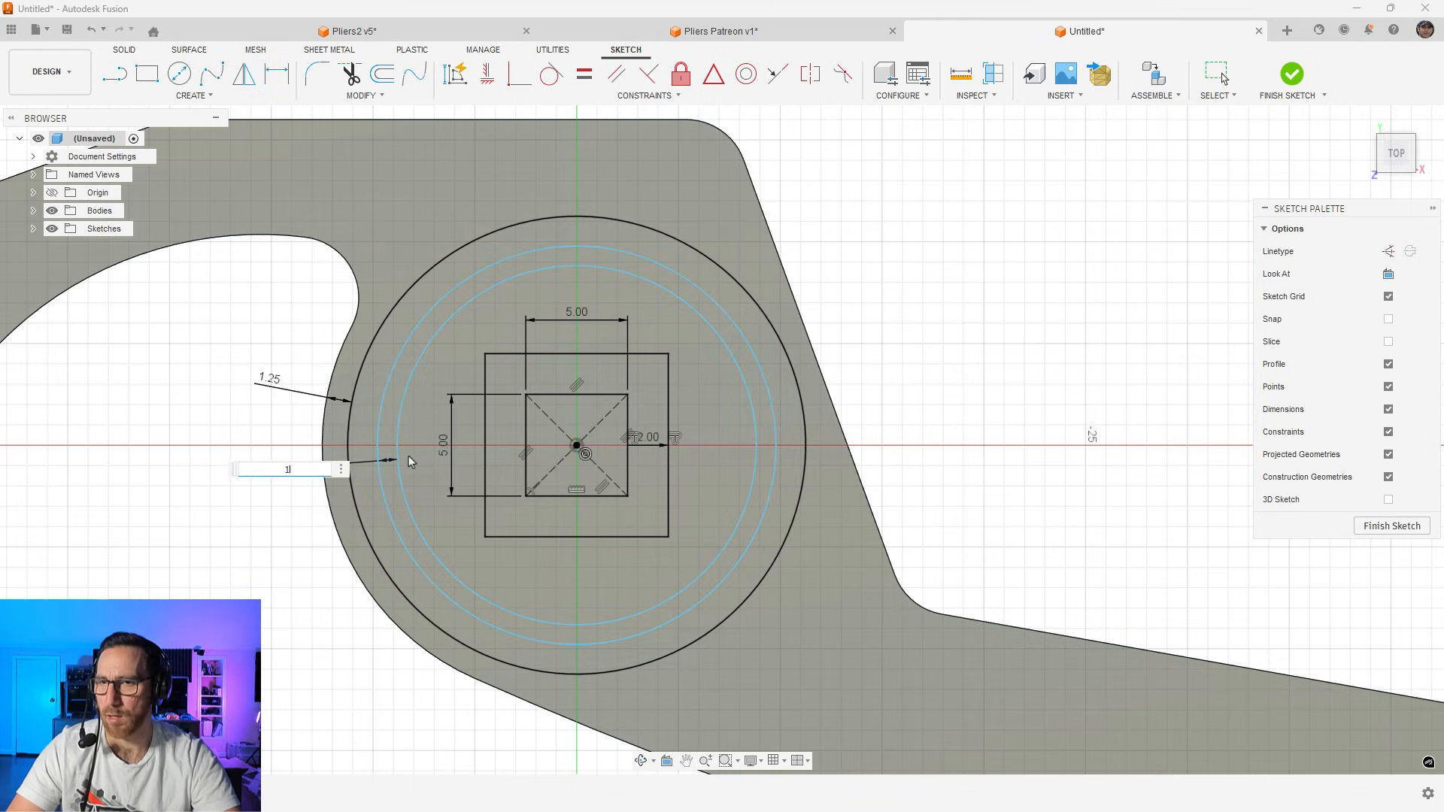
{"action": "type", "text": ".5"}
{"action": "key", "text": "Return"}
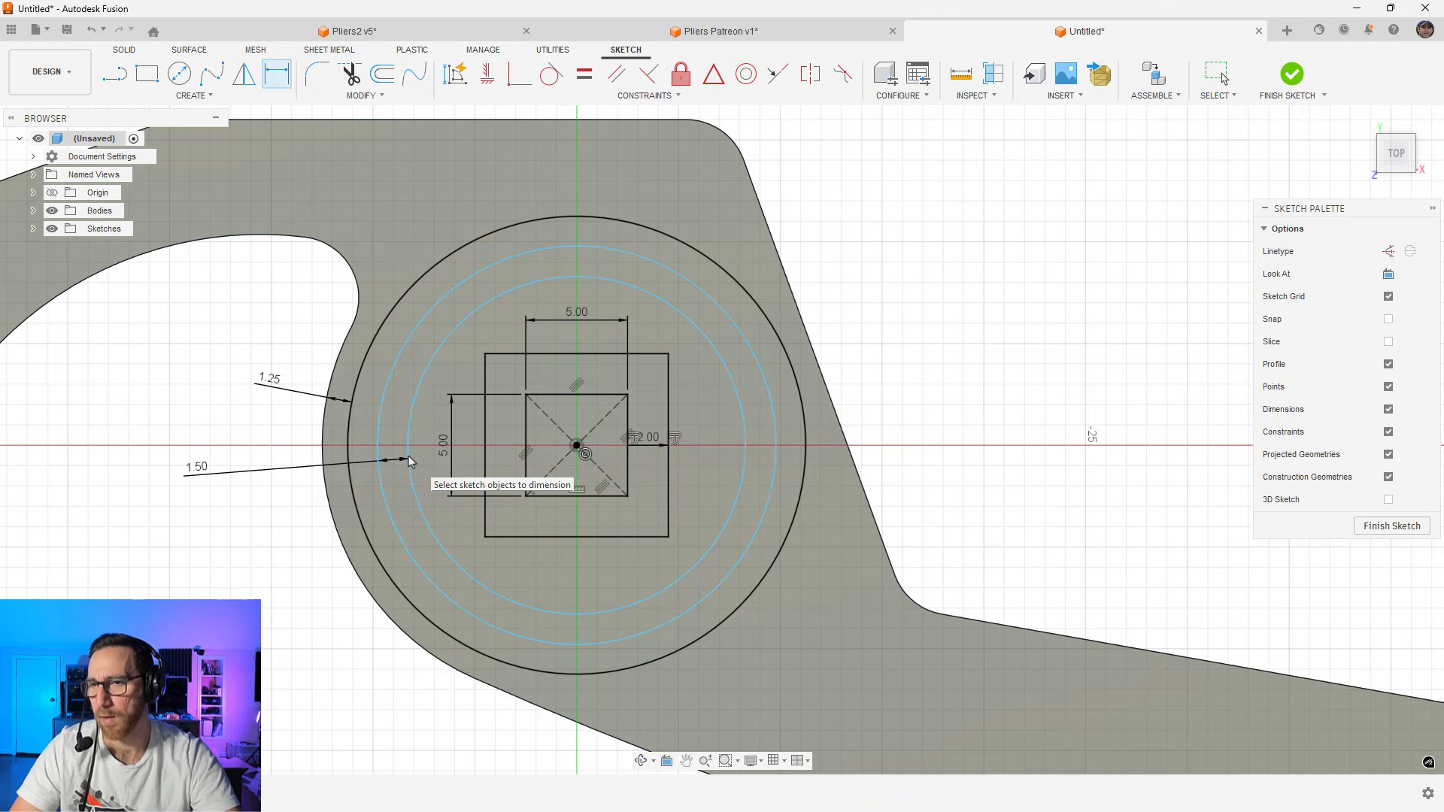
Dimension the diameter of the middle concentric circle as 20 mm
{"action": "left_click", "coordinate": [379, 454]}
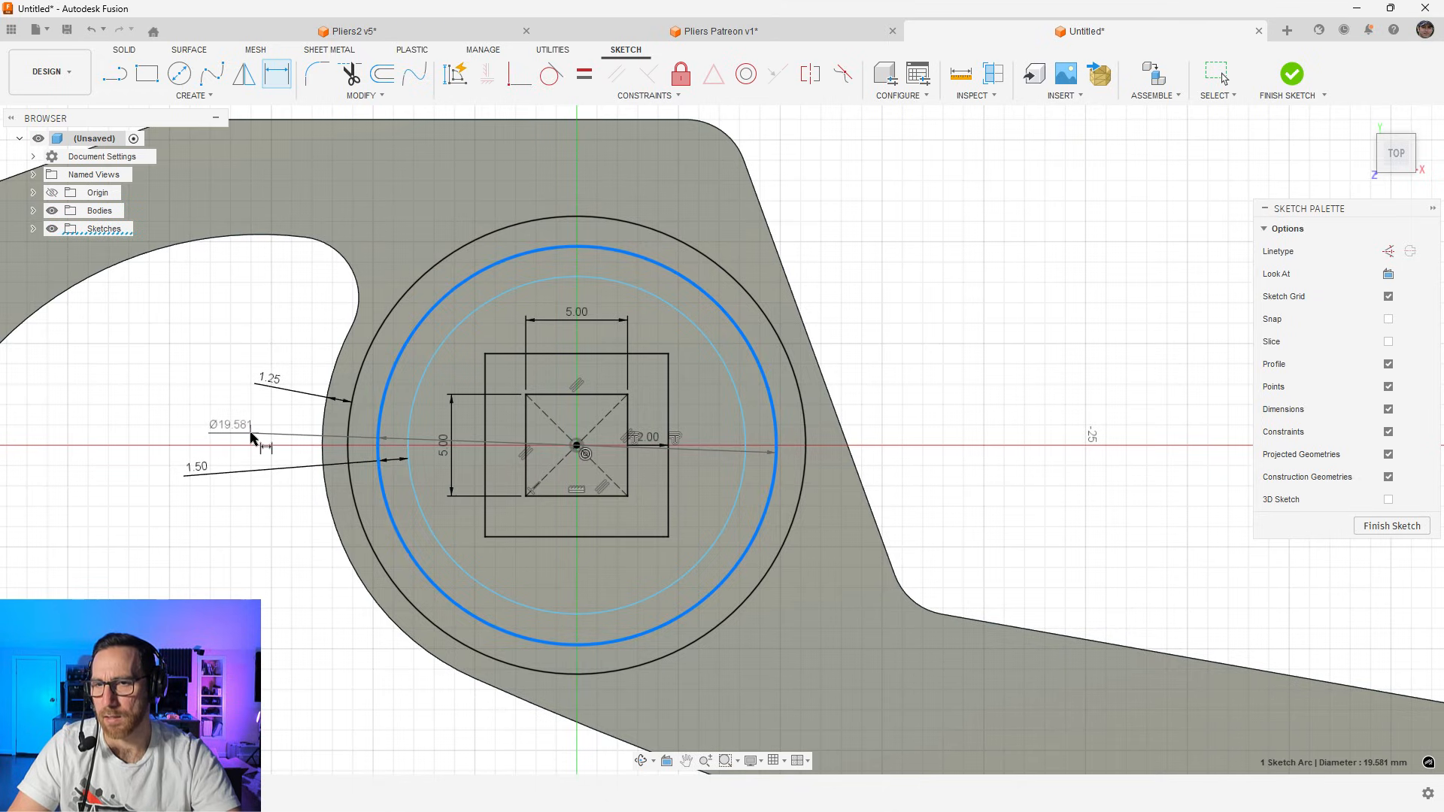
{"action": "left_click", "coordinate": [251, 438]}
{"action": "type", "text": "20"}
{"action": "key", "text": "Return"}
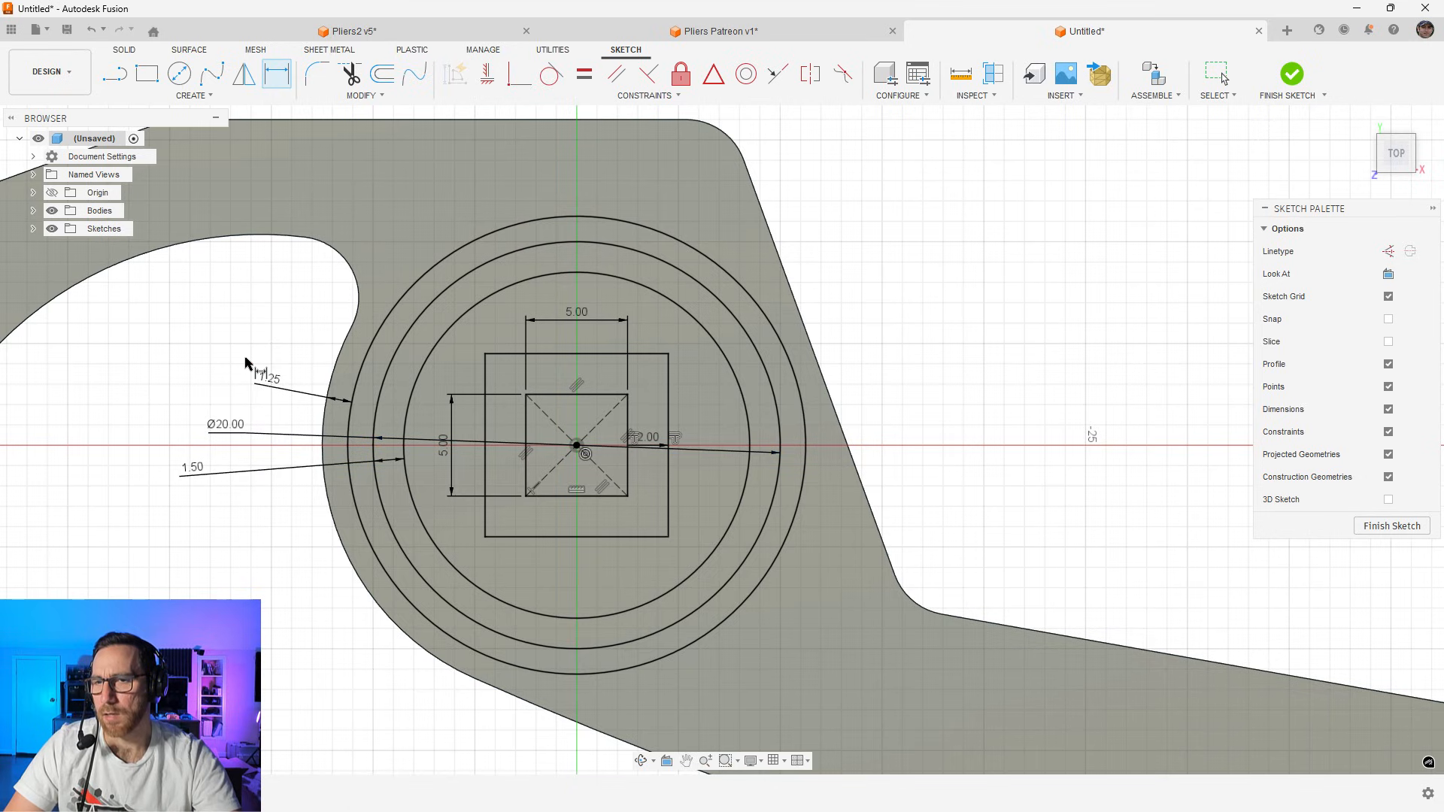
{"action": "key", "text": "Escape"}
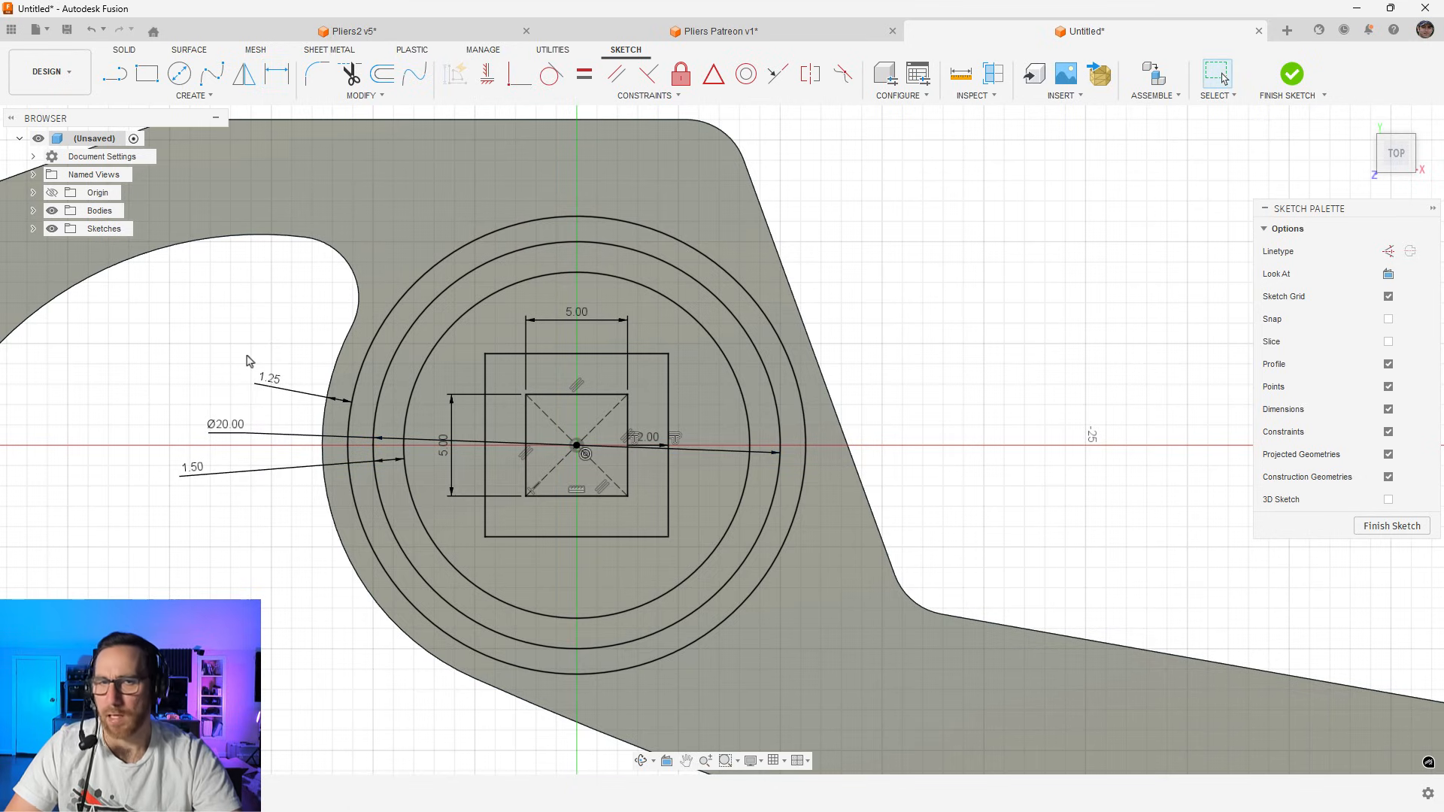
Examine the hub's ring profiles, the outer square's edge and the surrounding body profile by selecting them one after another
{"action": "left_click", "coordinate": [398, 329]}
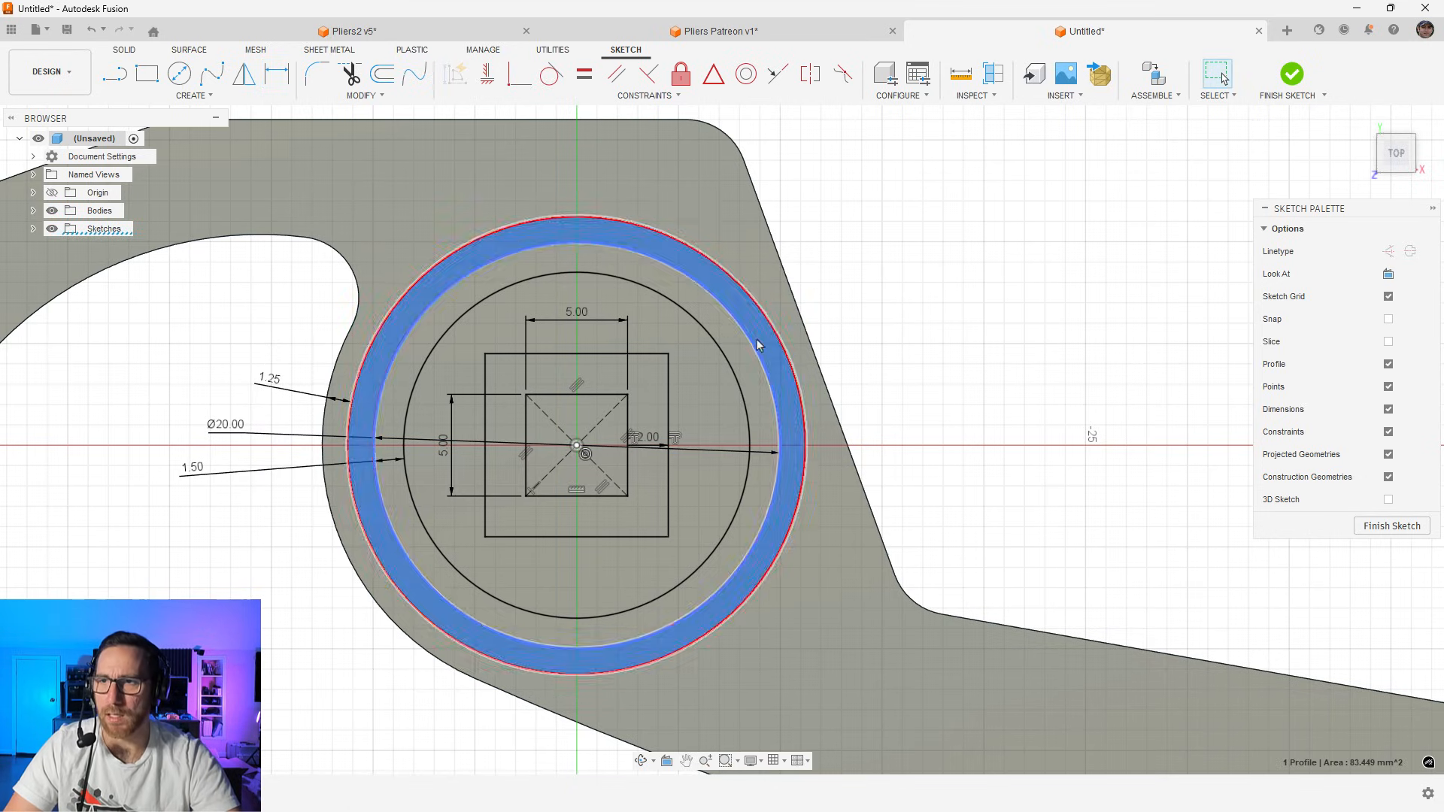
{"action": "left_click", "coordinate": [703, 301]}
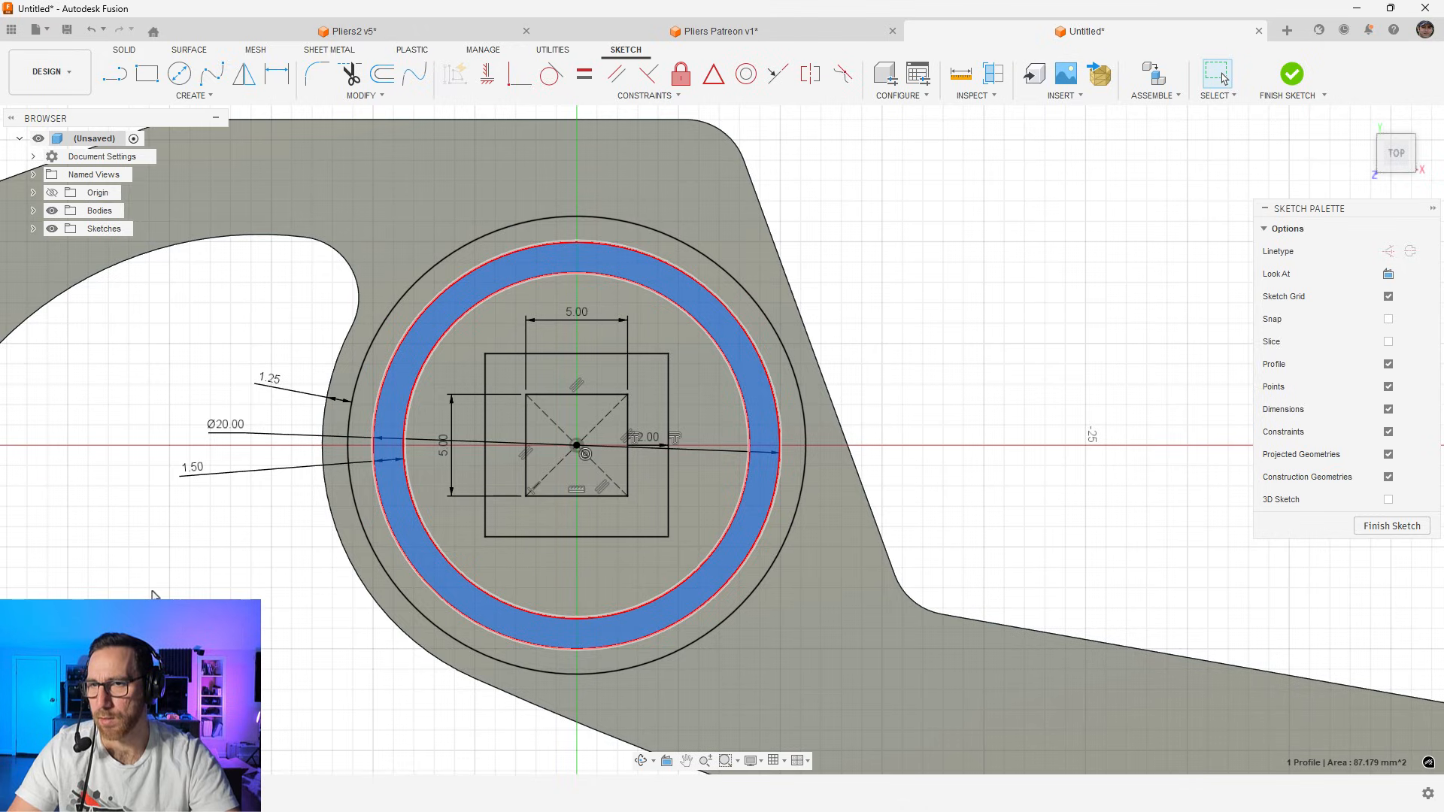
{"action": "left_click", "coordinate": [286, 297]}
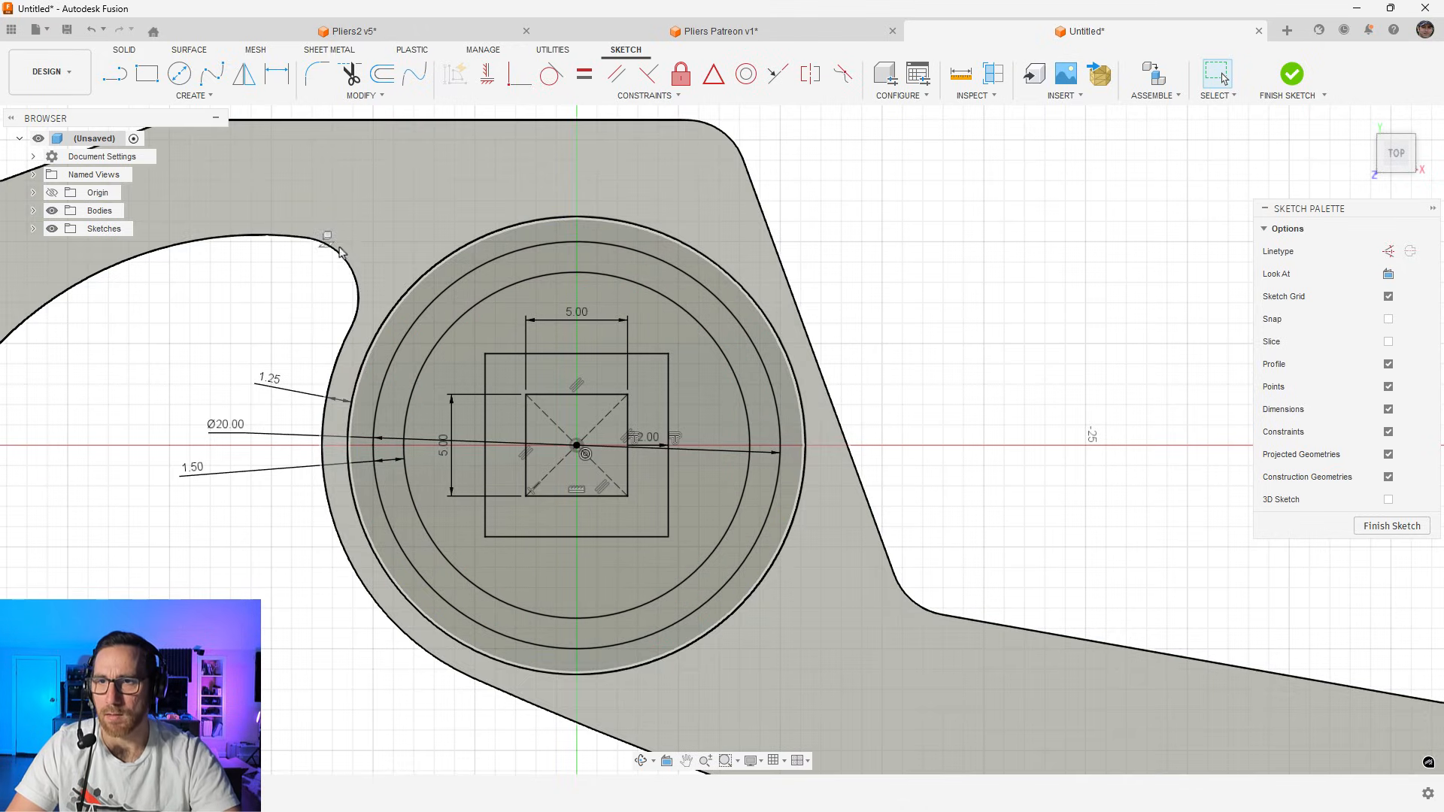
{"action": "left_click", "coordinate": [411, 311]}
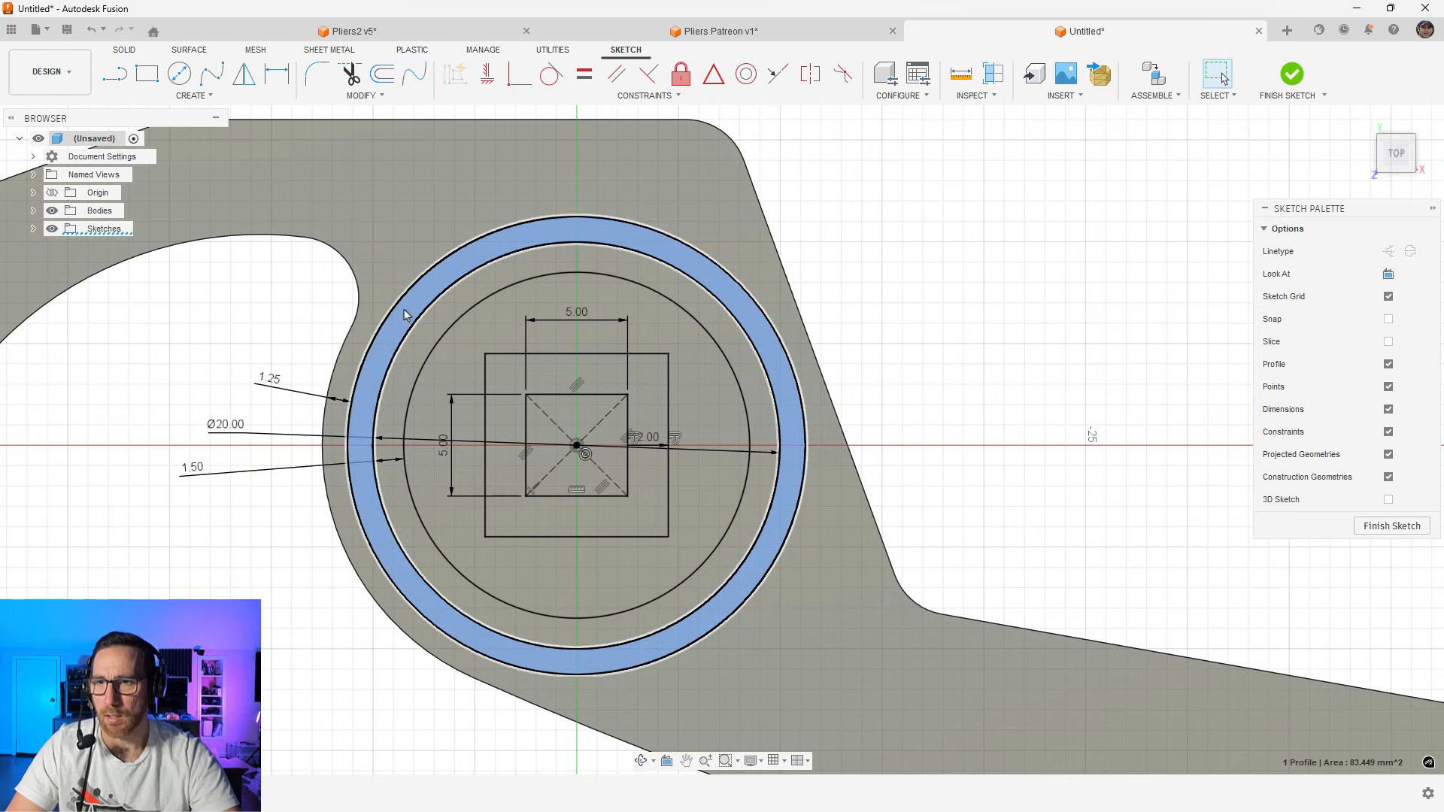
{"action": "left_click", "coordinate": [419, 335]}
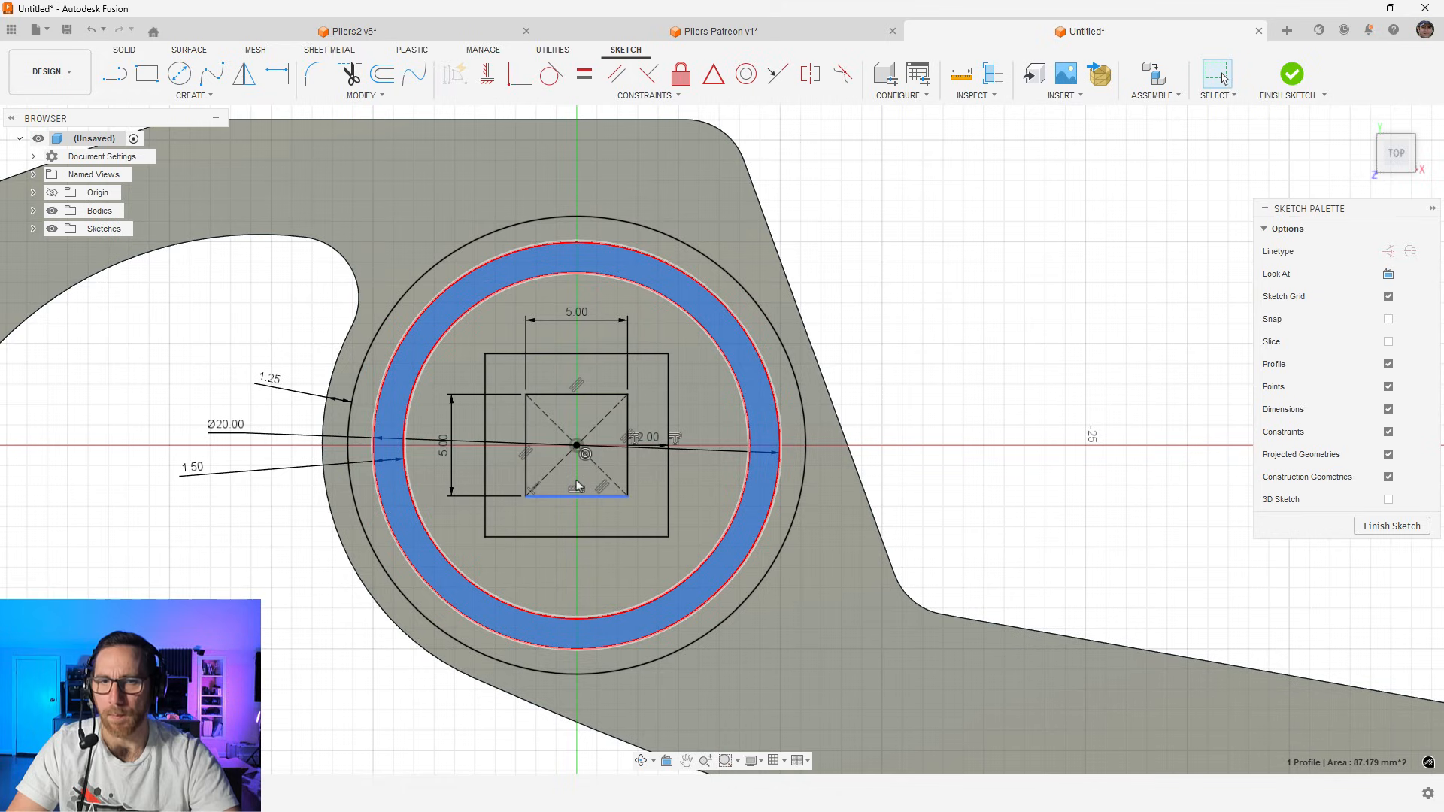
{"action": "left_click", "coordinate": [572, 353]}
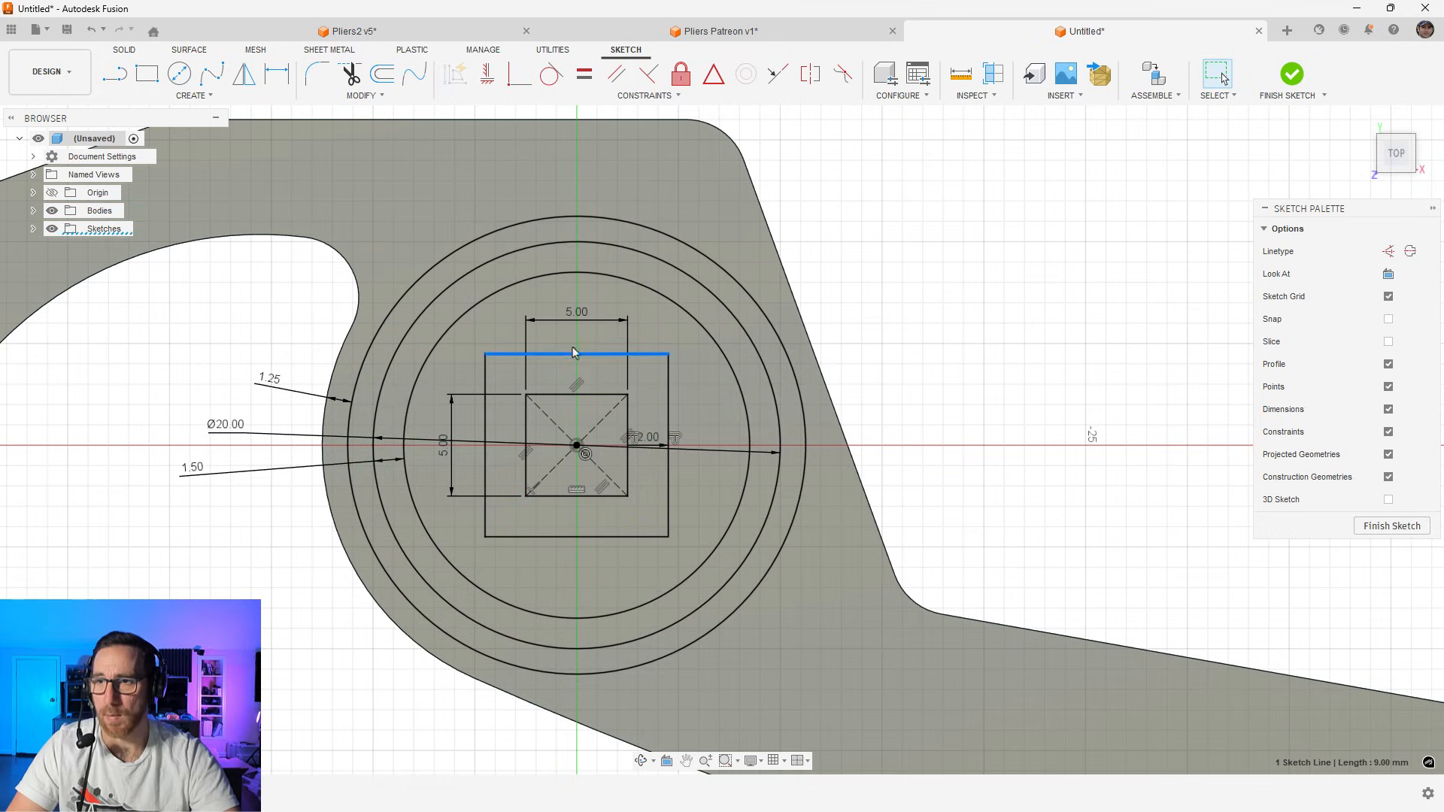
{"action": "left_click", "coordinate": [578, 257]}
{"action": "left_click", "coordinate": [758, 658]}
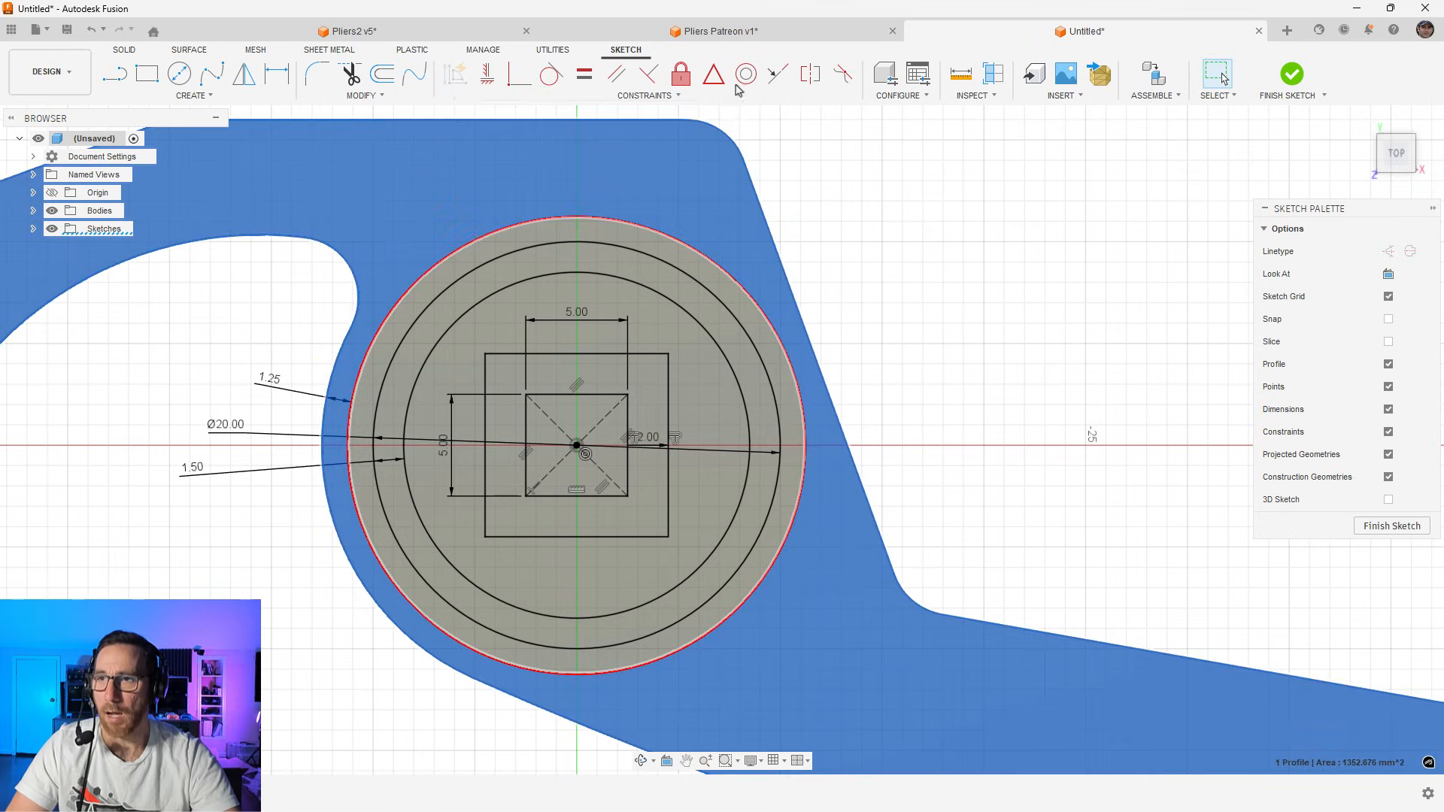
{"action": "left_click", "coordinate": [825, 151]}
Offset the chained outline of the pliers half inward using a distance of -1.25 mm
{"action": "left_click", "coordinate": [382, 73]}
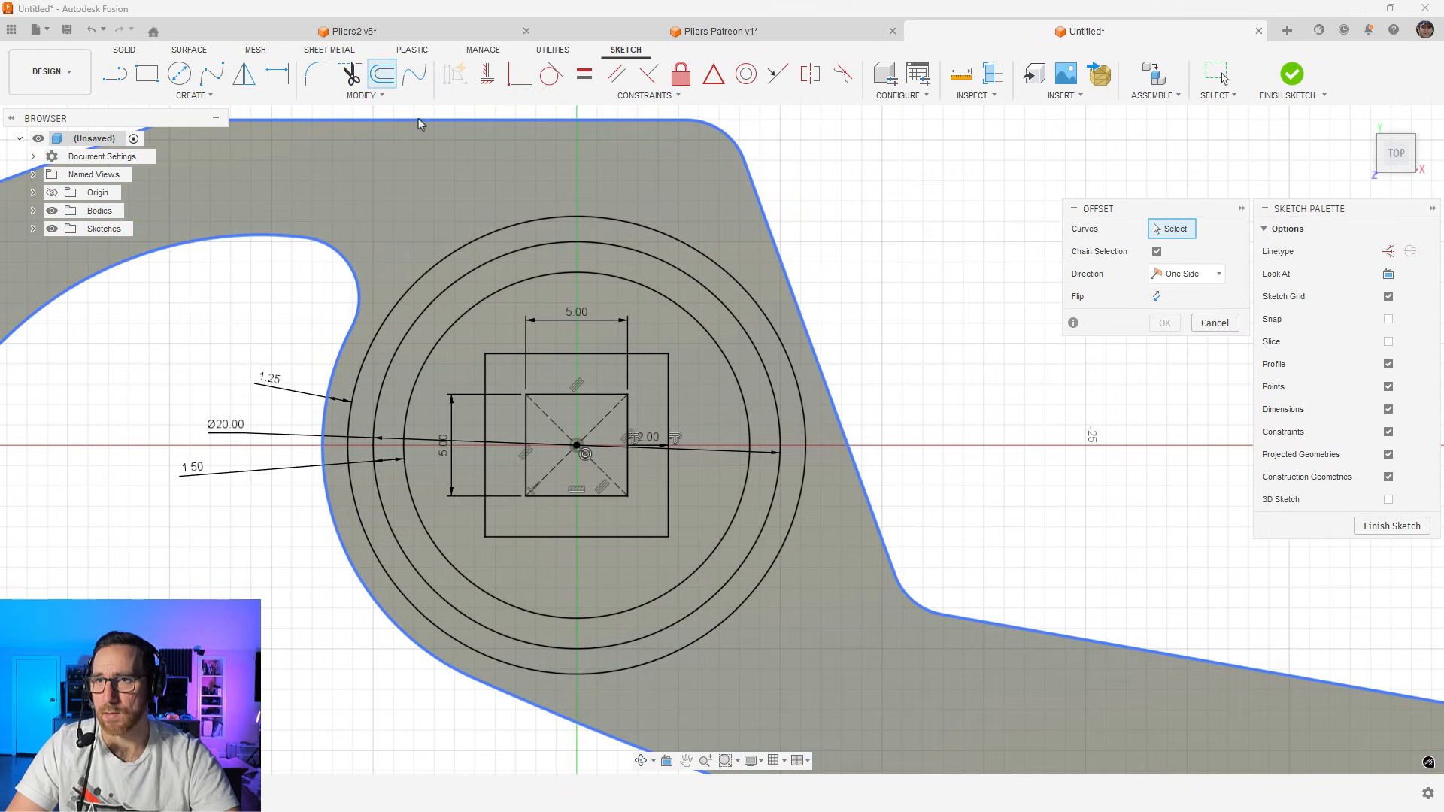
{"action": "left_click", "coordinate": [419, 121]}
{"action": "left_click_drag", "start_coordinate": [419, 112], "coordinate": [419, 160]}
{"action": "type", "text": "-125"}
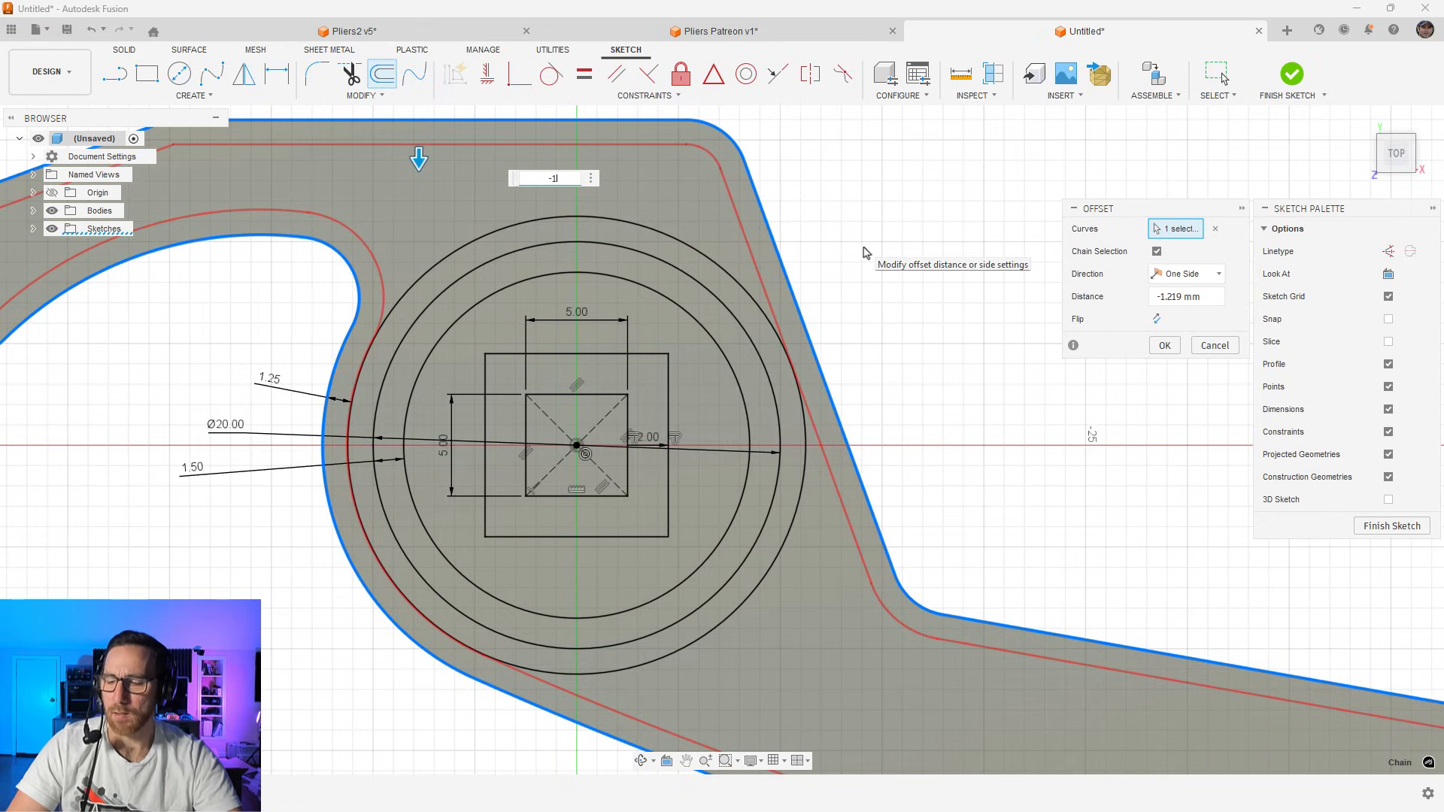
{"action": "key", "text": "BackSpace"}
{"action": "key", "text": "BackSpace"}
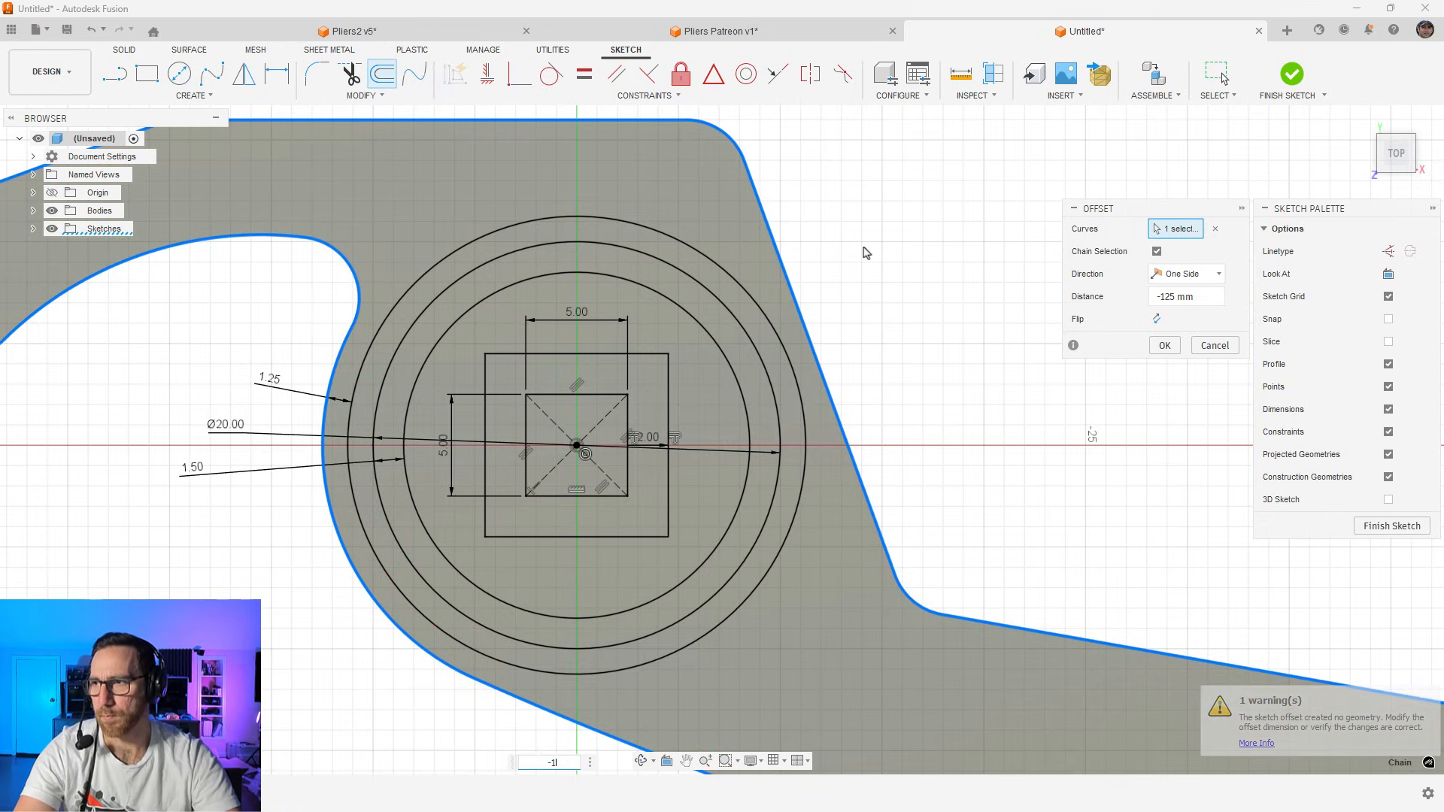
{"action": "type", "text": ".25"}
{"action": "key", "text": "Return"}
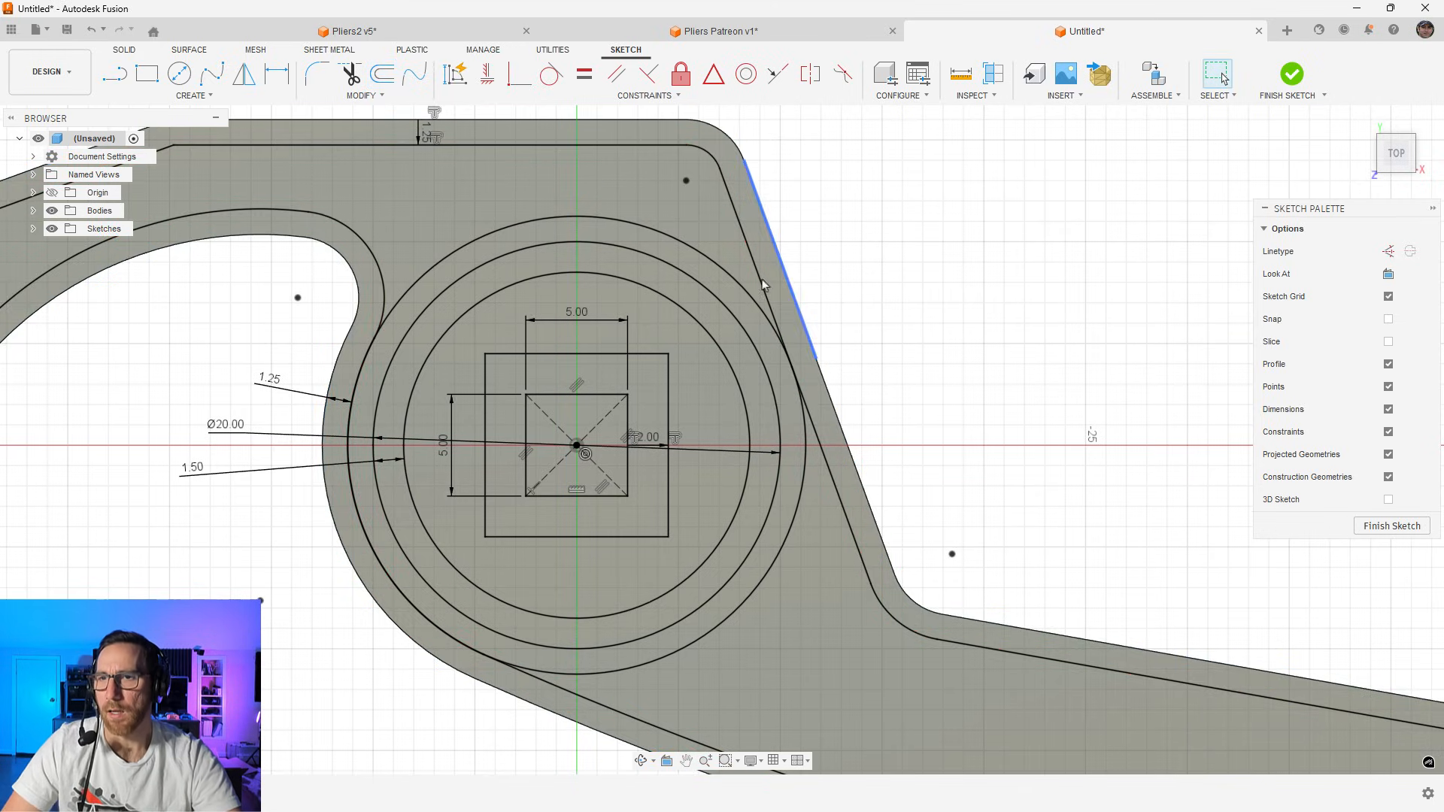
Set the outline's offset distance to -1.5 mm
{"action": "double_click", "coordinate": [430, 139]}
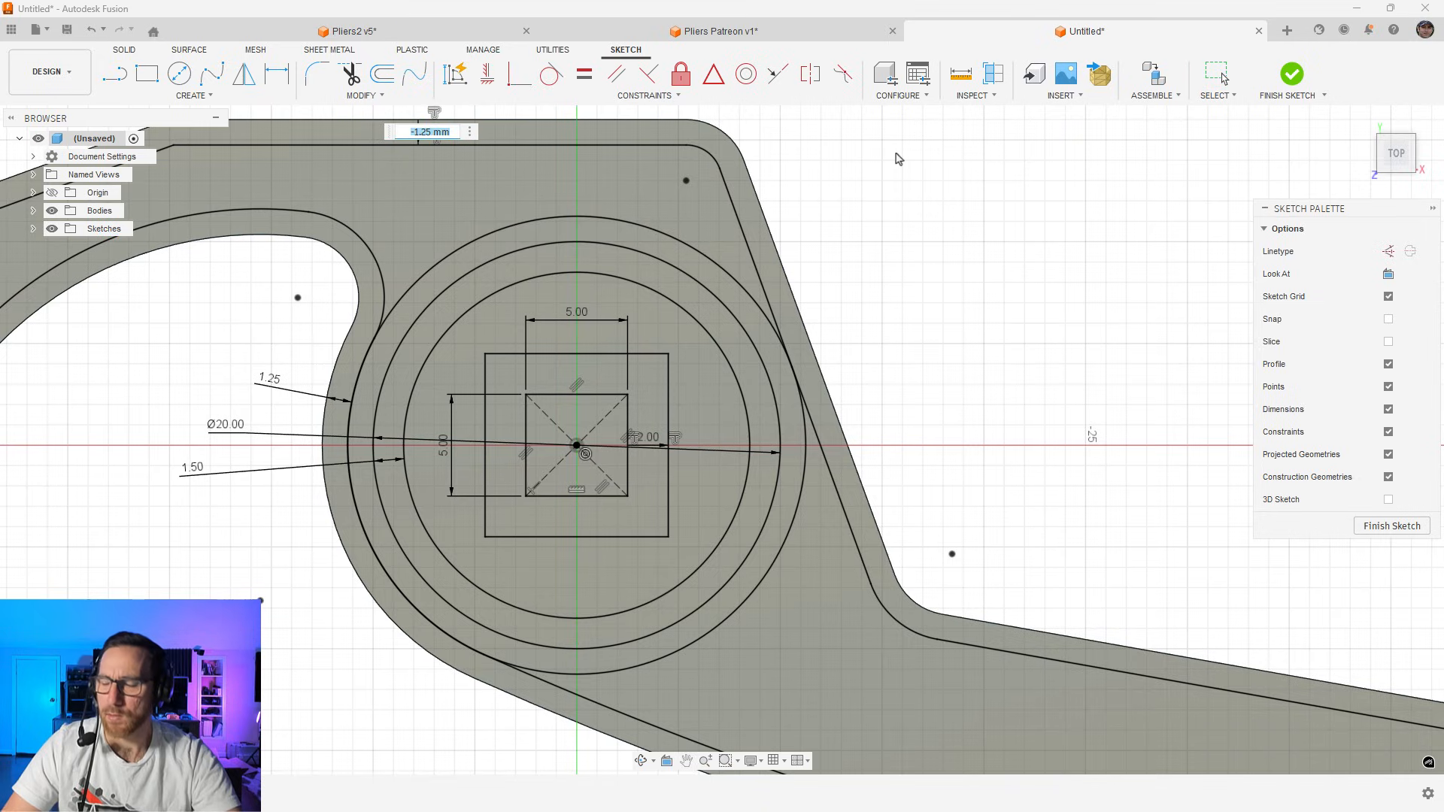
{"action": "type", "text": "-1.5"}
{"action": "key", "text": "Return"}
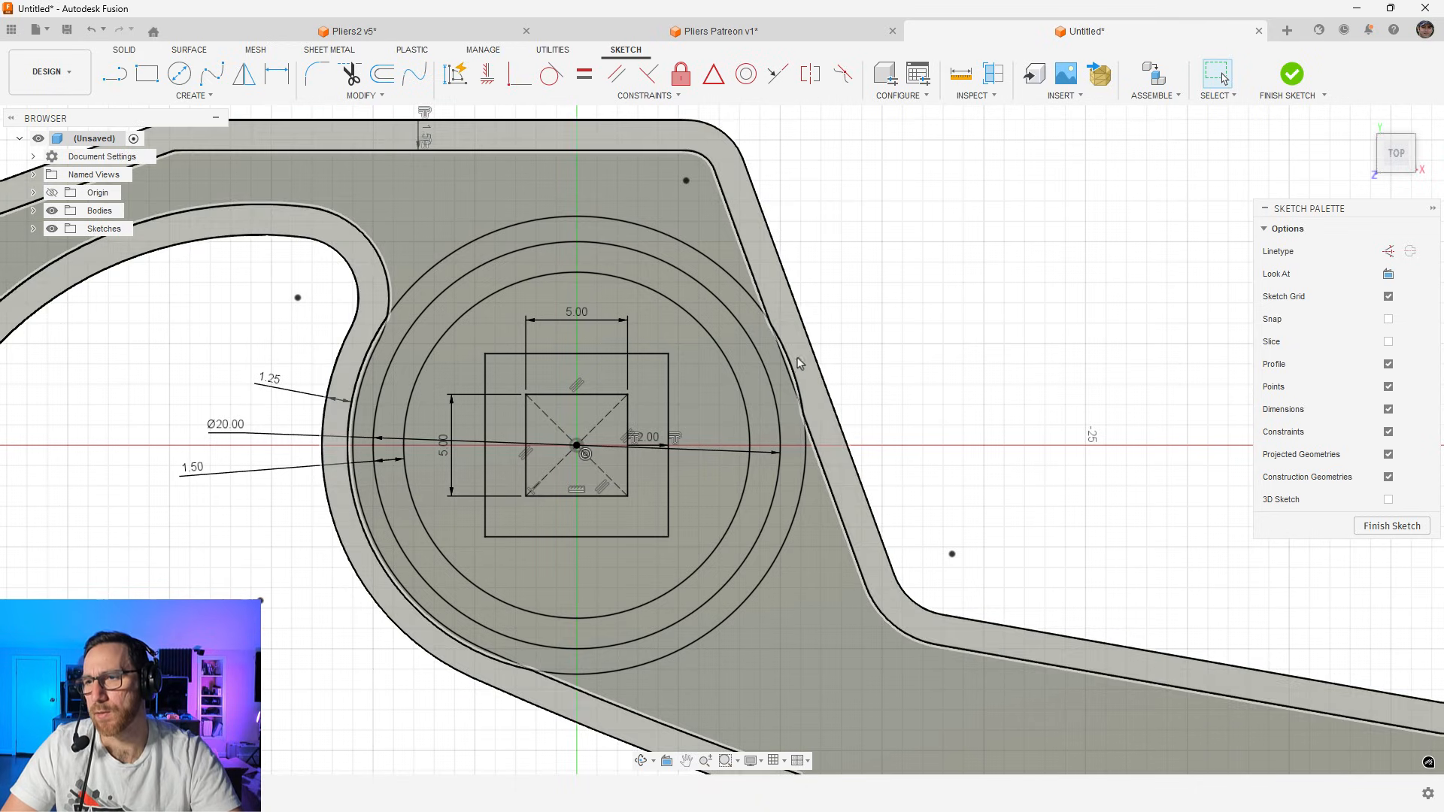
Examine the sliver profile where the offset outline crosses the largest circle, and the profile inside the jaw
{"action": "scroll", "coordinate": [795, 367], "scroll_direction": "up", "scroll_amount": 5}
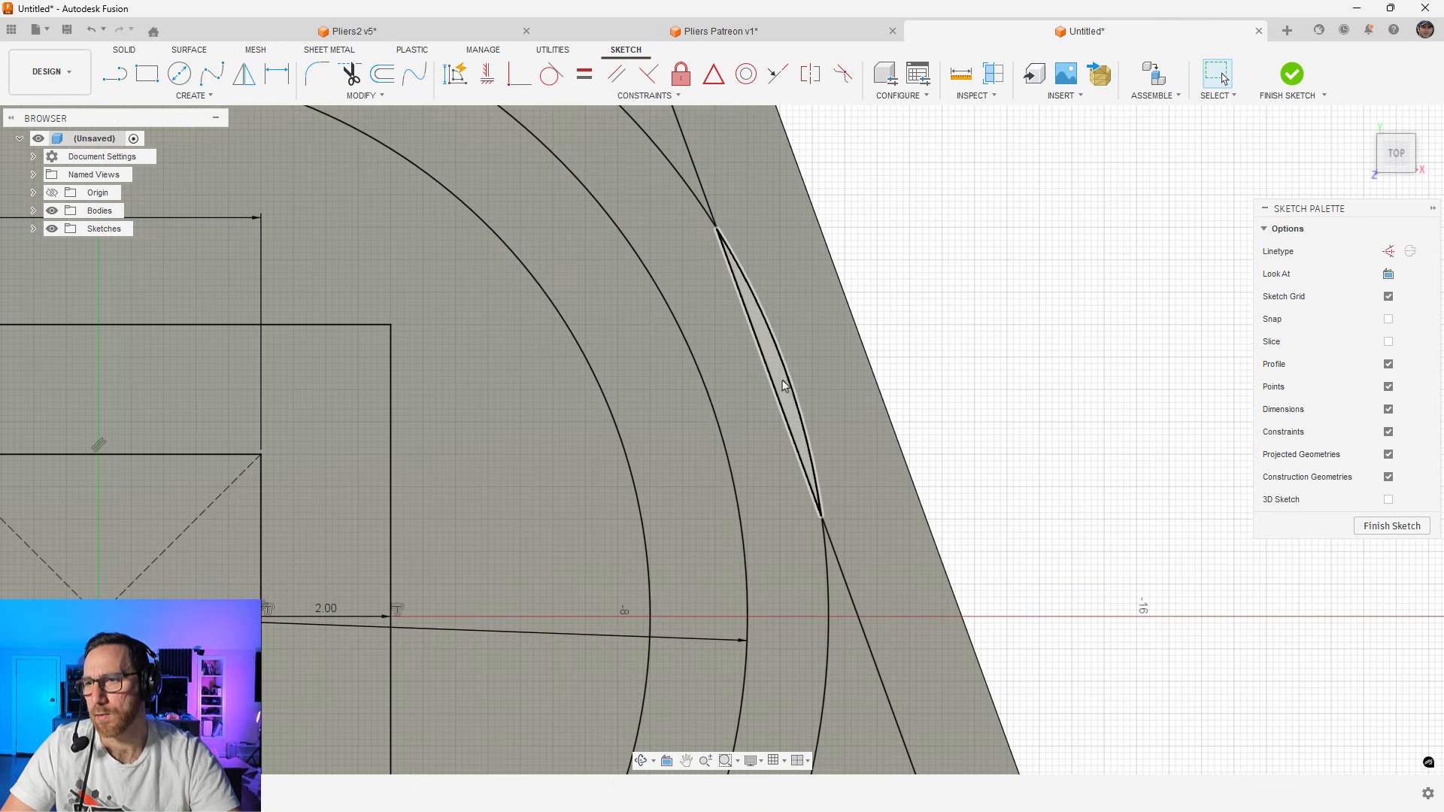
{"action": "left_click", "coordinate": [778, 354]}
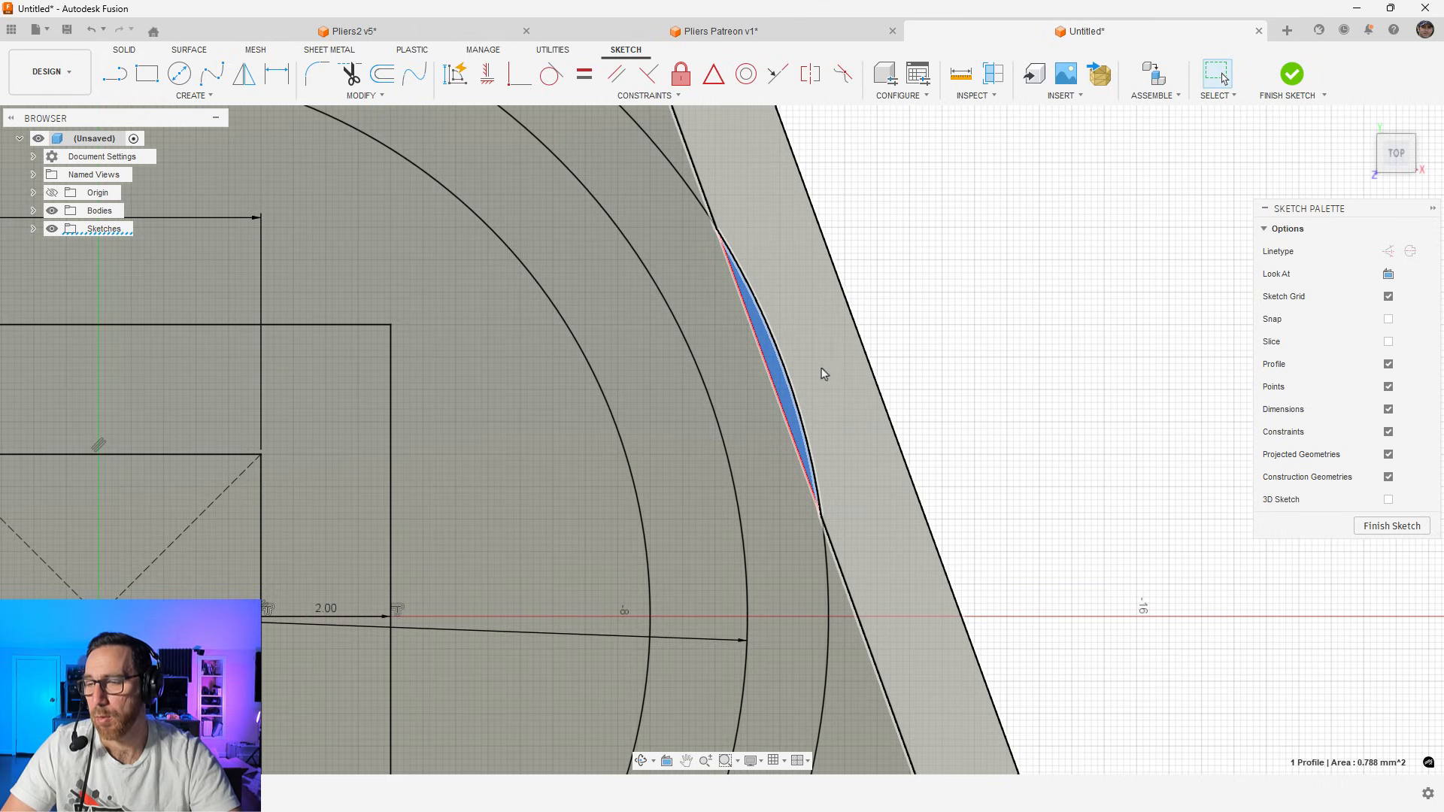
{"action": "scroll", "coordinate": [848, 338], "scroll_direction": "down", "scroll_amount": 8}
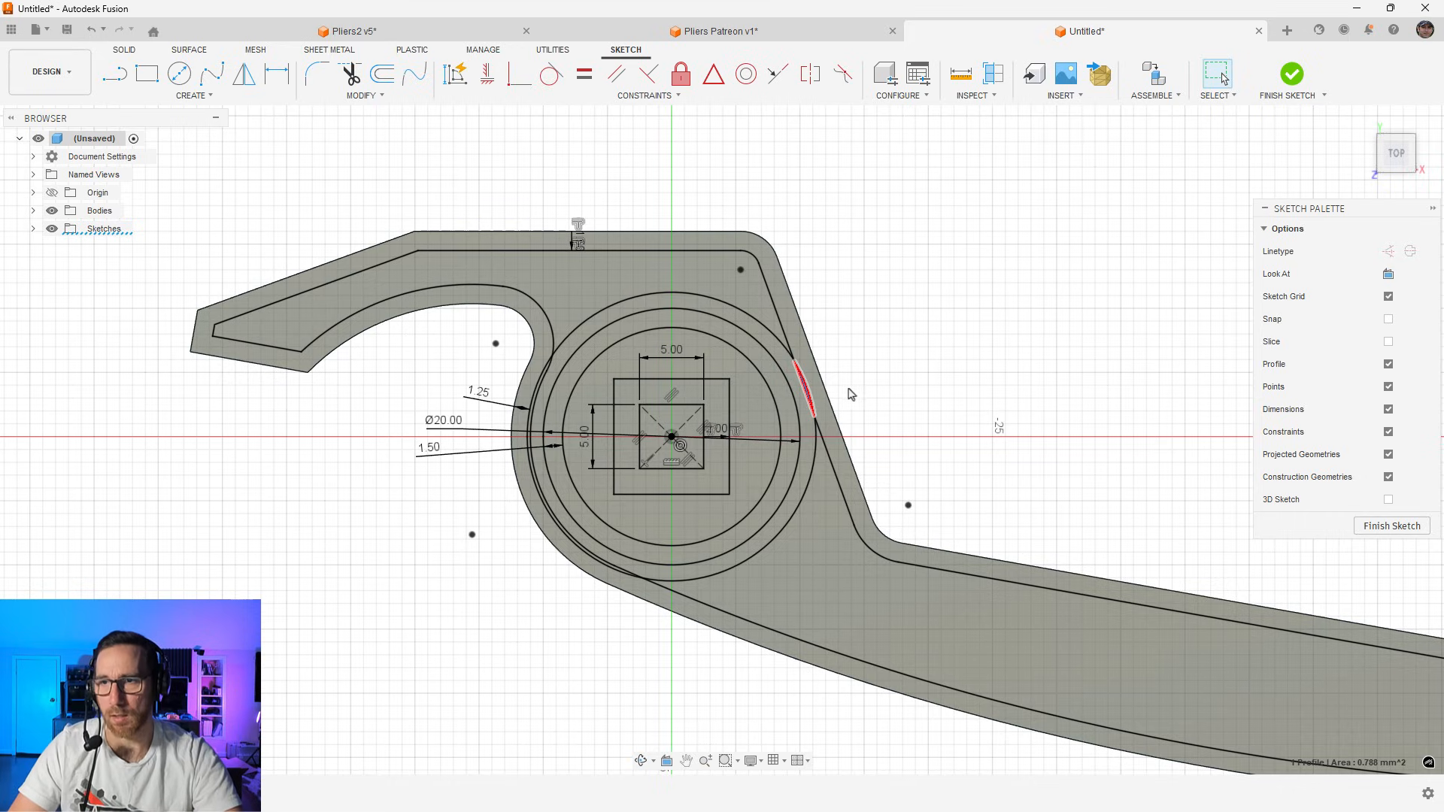
{"action": "left_click", "coordinate": [594, 286]}
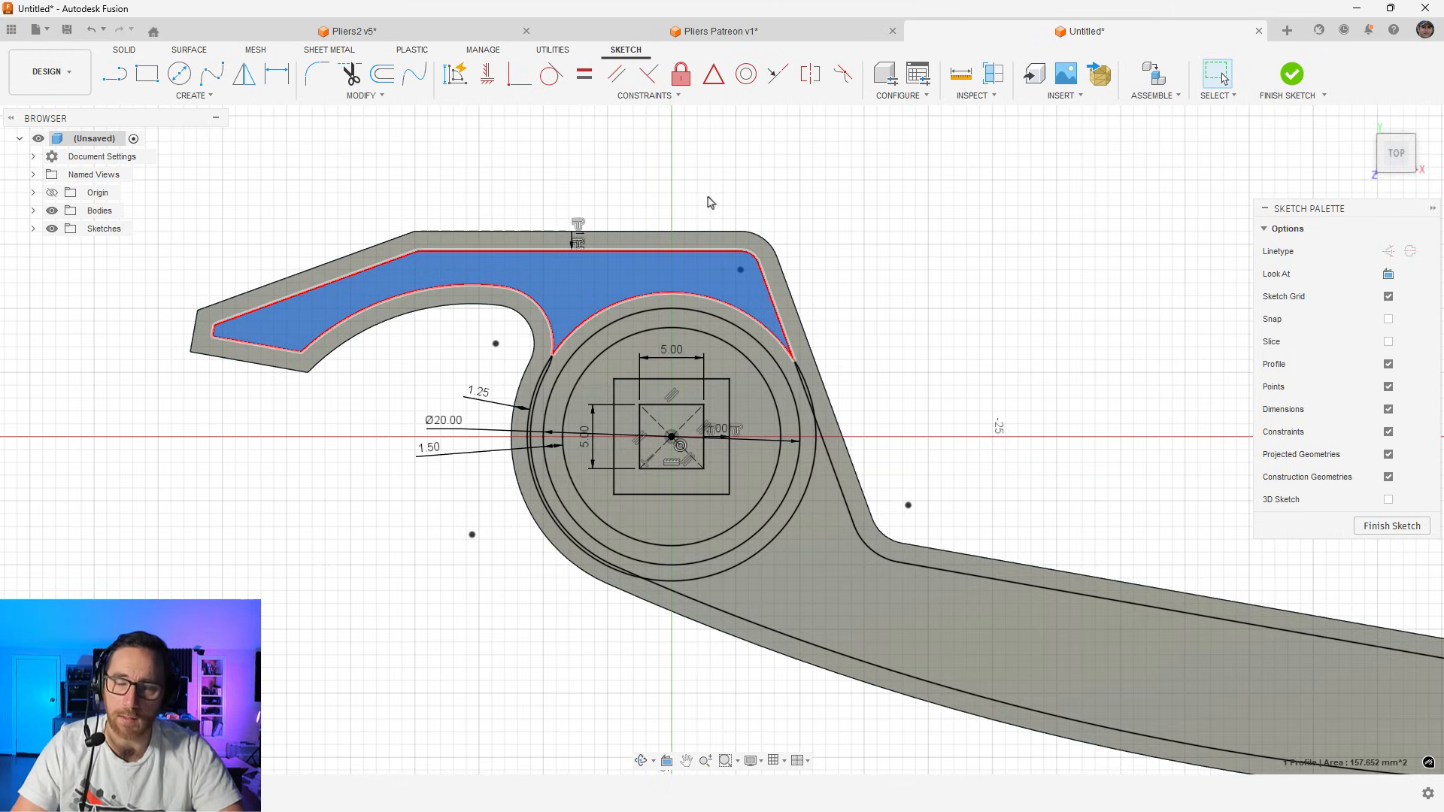
{"action": "left_click", "coordinate": [868, 262]}
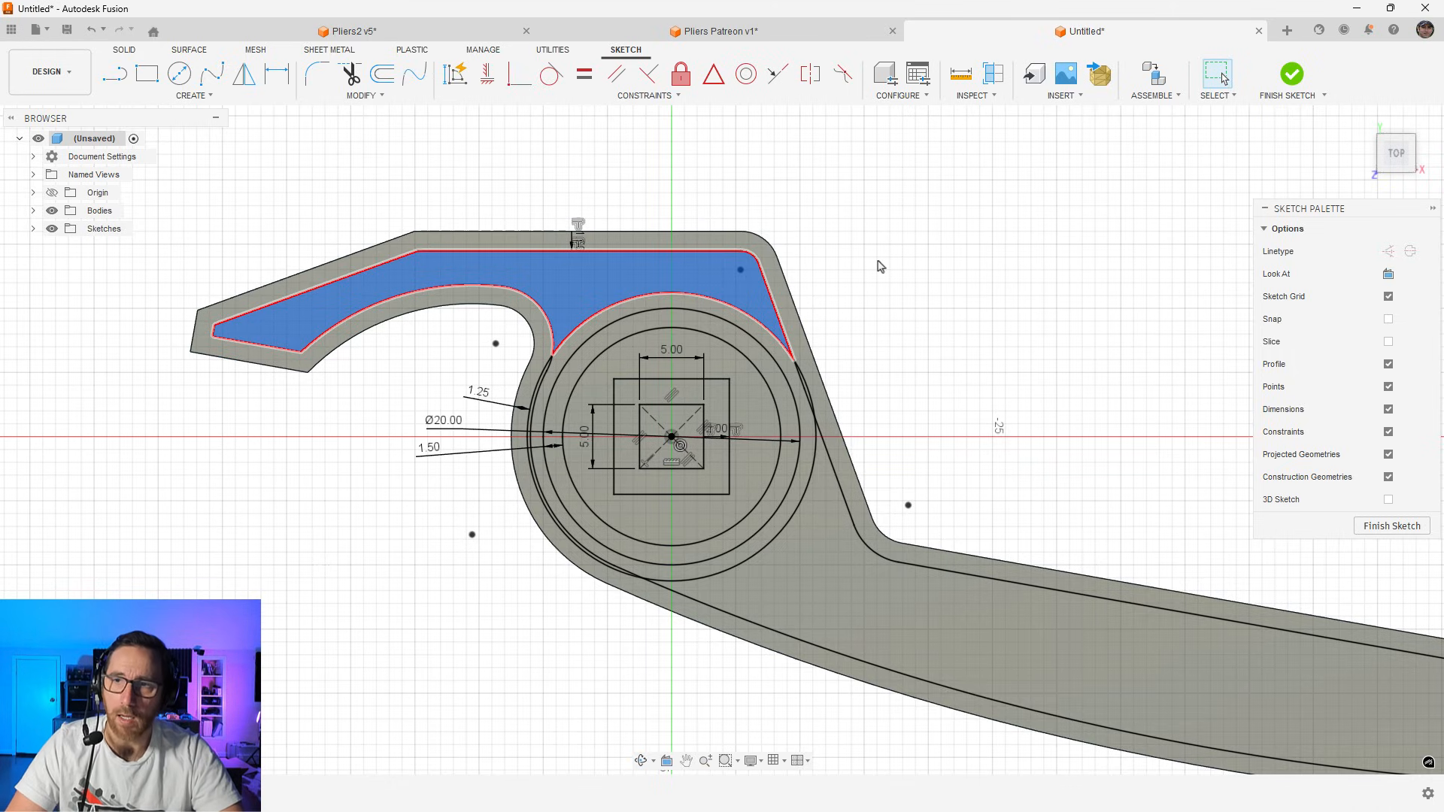
Draw a diagonal line from the offset arc at the jaw's inner curve to the innermost hub circle
{"action": "left_click", "coordinate": [108, 80]}
{"action": "scroll", "coordinate": [569, 340], "scroll_direction": "up", "scroll_amount": 3}
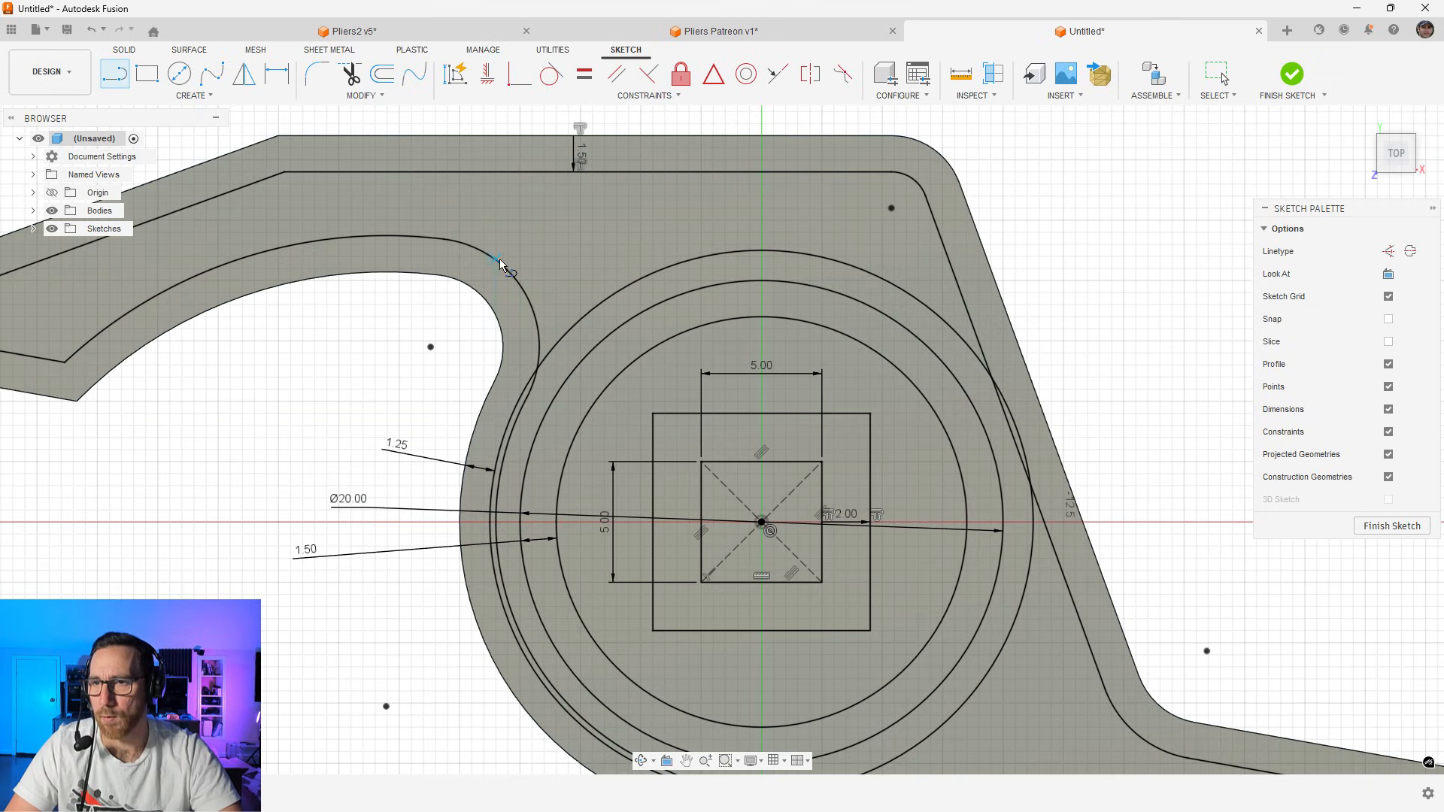
{"action": "left_click", "coordinate": [514, 278]}
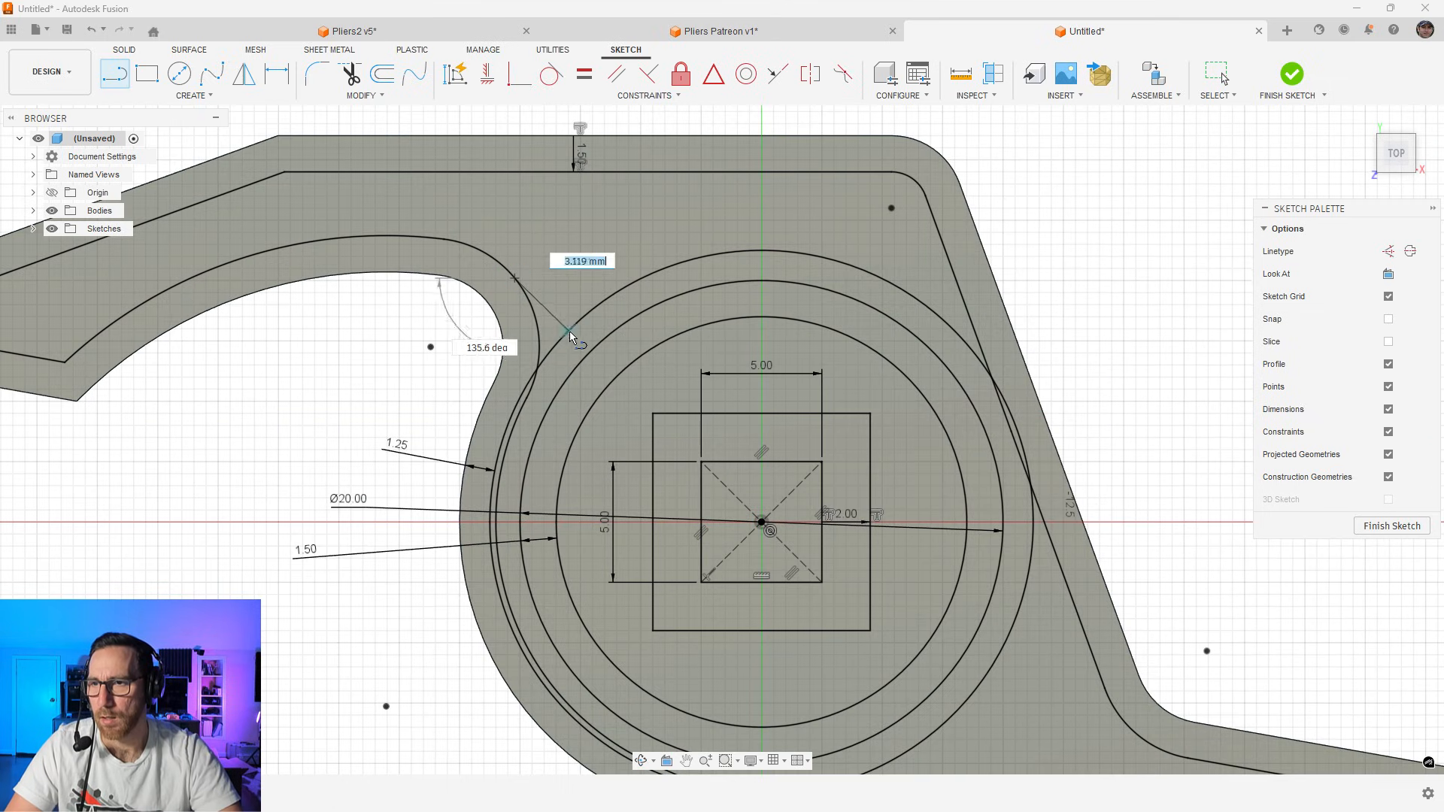
{"action": "left_click", "coordinate": [615, 376]}
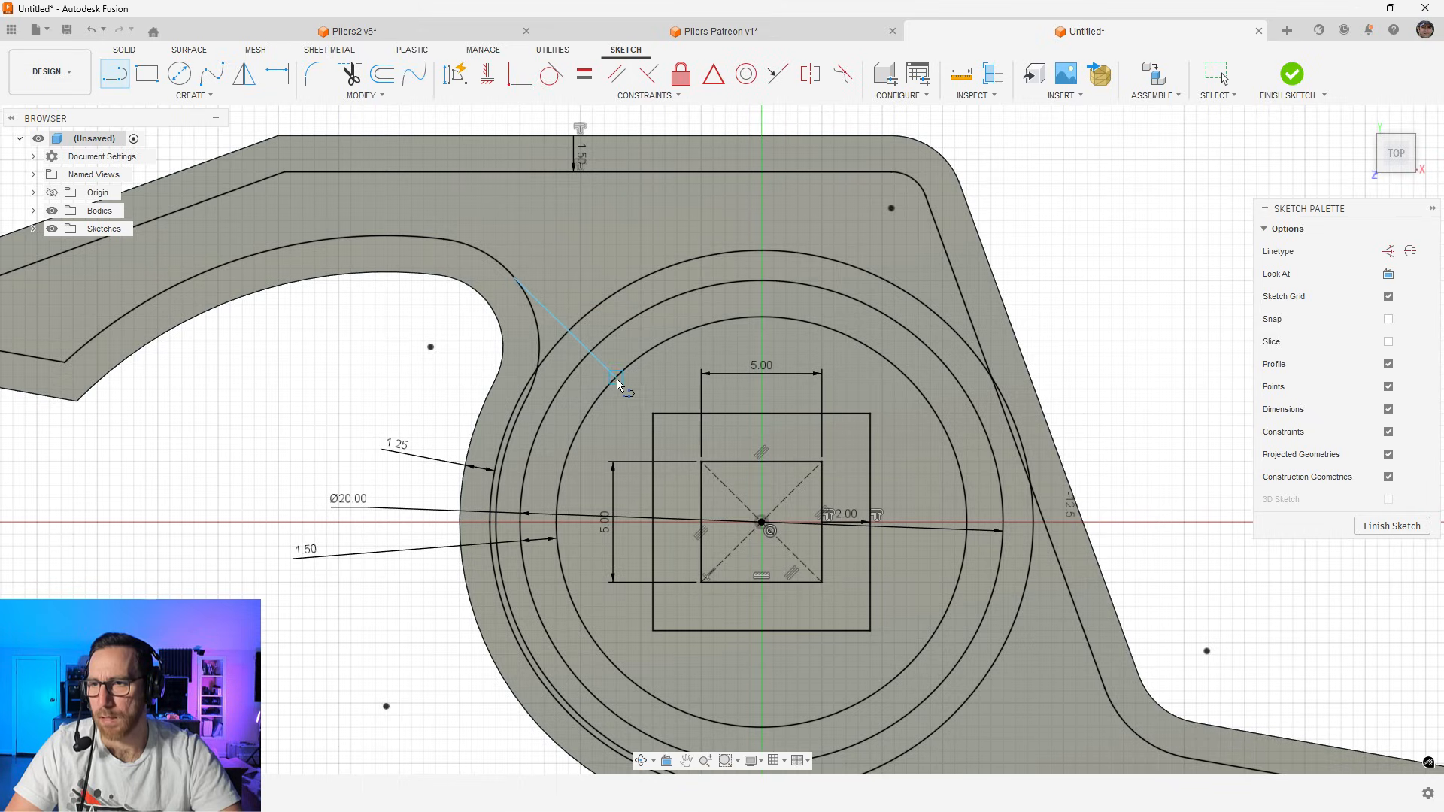
Constrain the diagonal line tangent to the jaw's offset arc and coincident with the hub's centre point
{"action": "left_click", "coordinate": [551, 74]}
{"action": "left_click", "coordinate": [496, 261]}
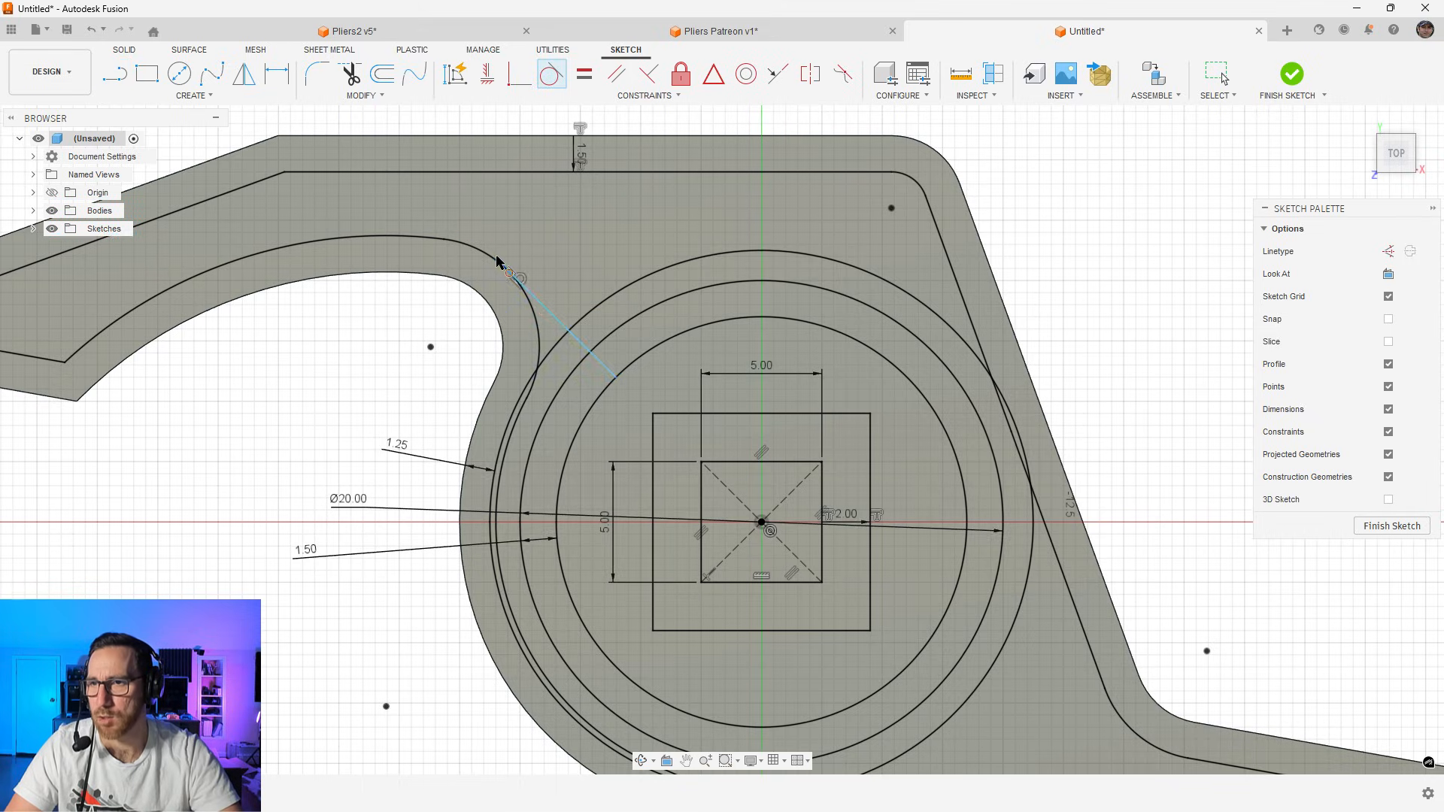
{"action": "left_click", "coordinate": [519, 74]}
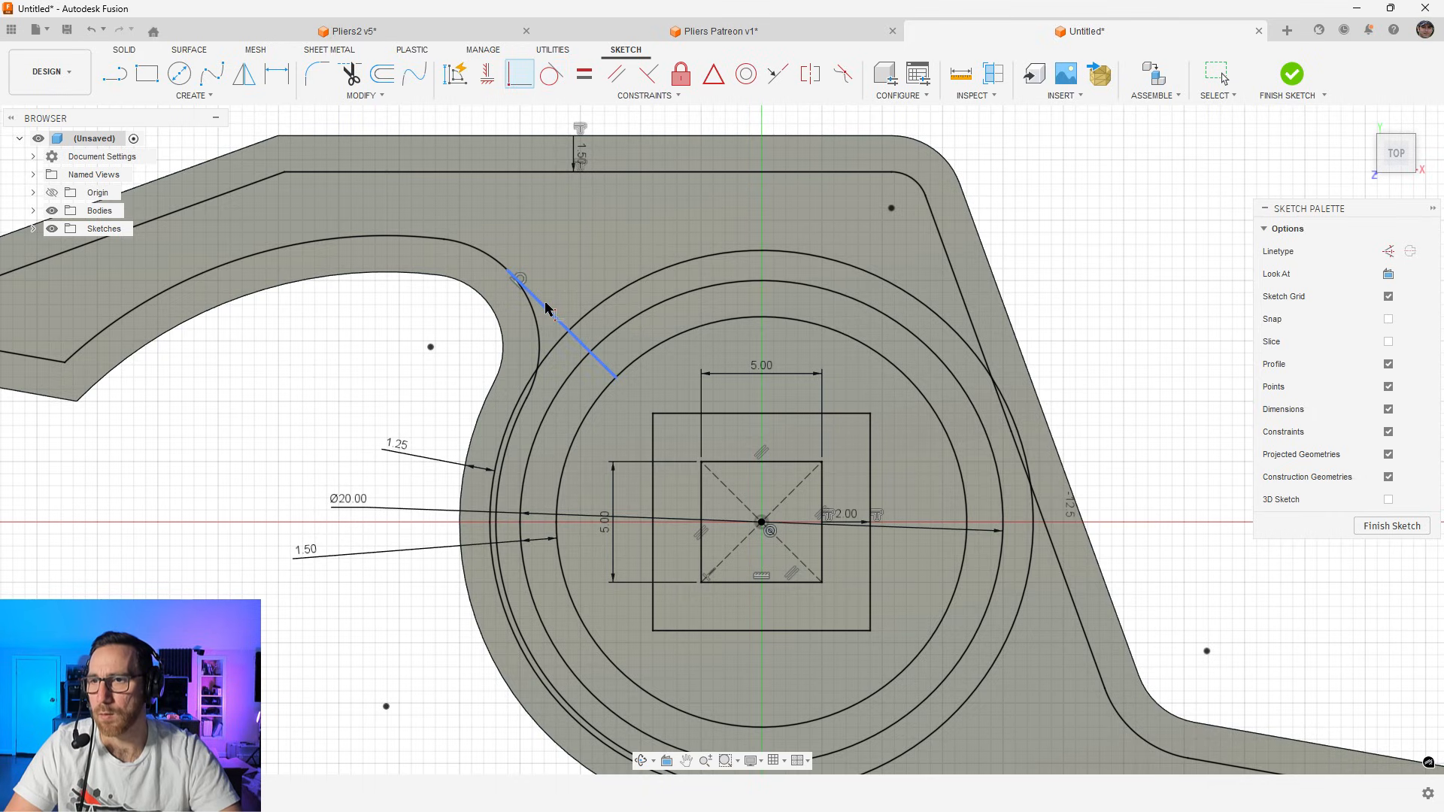
{"action": "left_click", "coordinate": [556, 311]}
{"action": "left_click", "coordinate": [759, 524]}
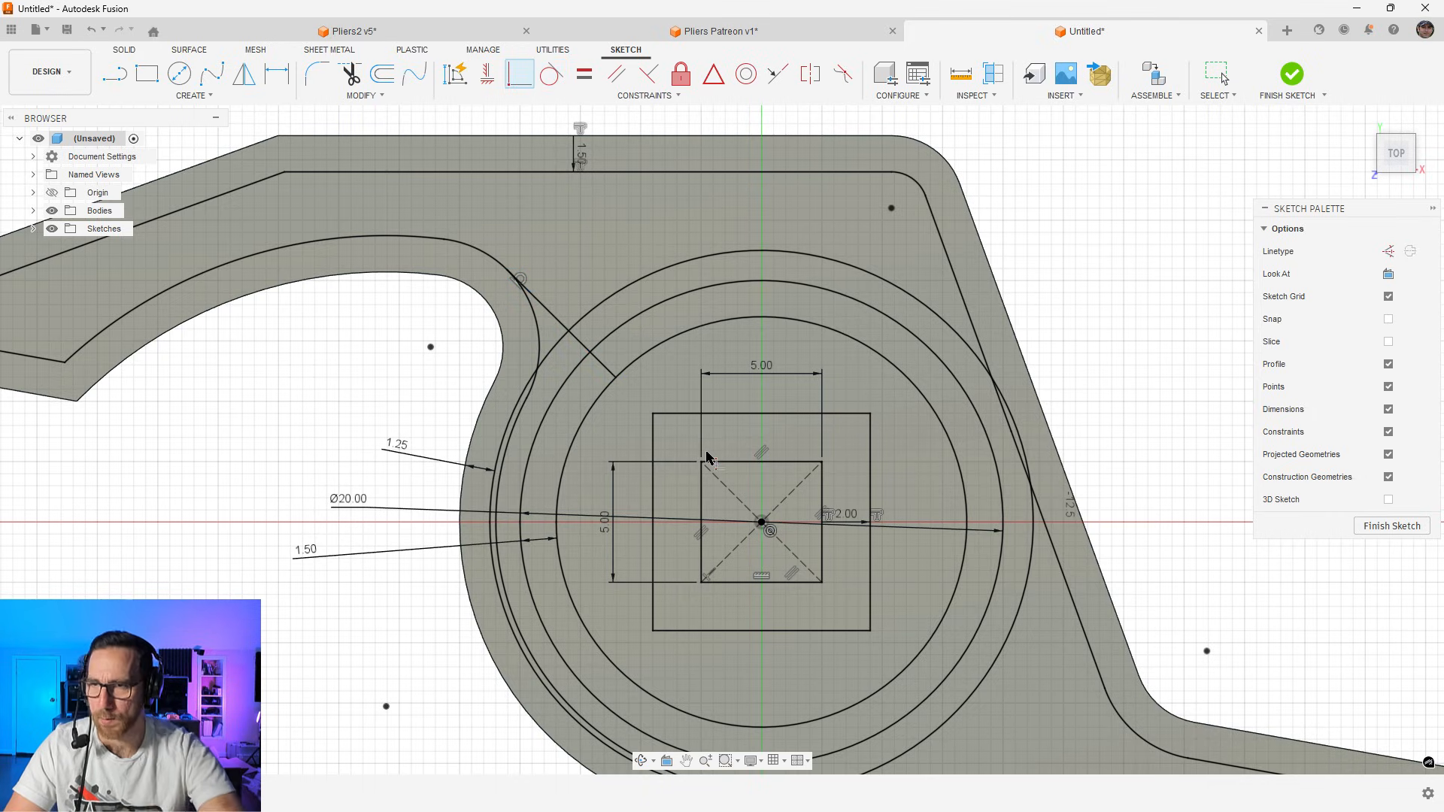
Draw a second diagonal line from the first line's upper end to the offset outline's top edge
{"action": "left_click", "coordinate": [115, 74]}
{"action": "left_click", "coordinate": [517, 278]}
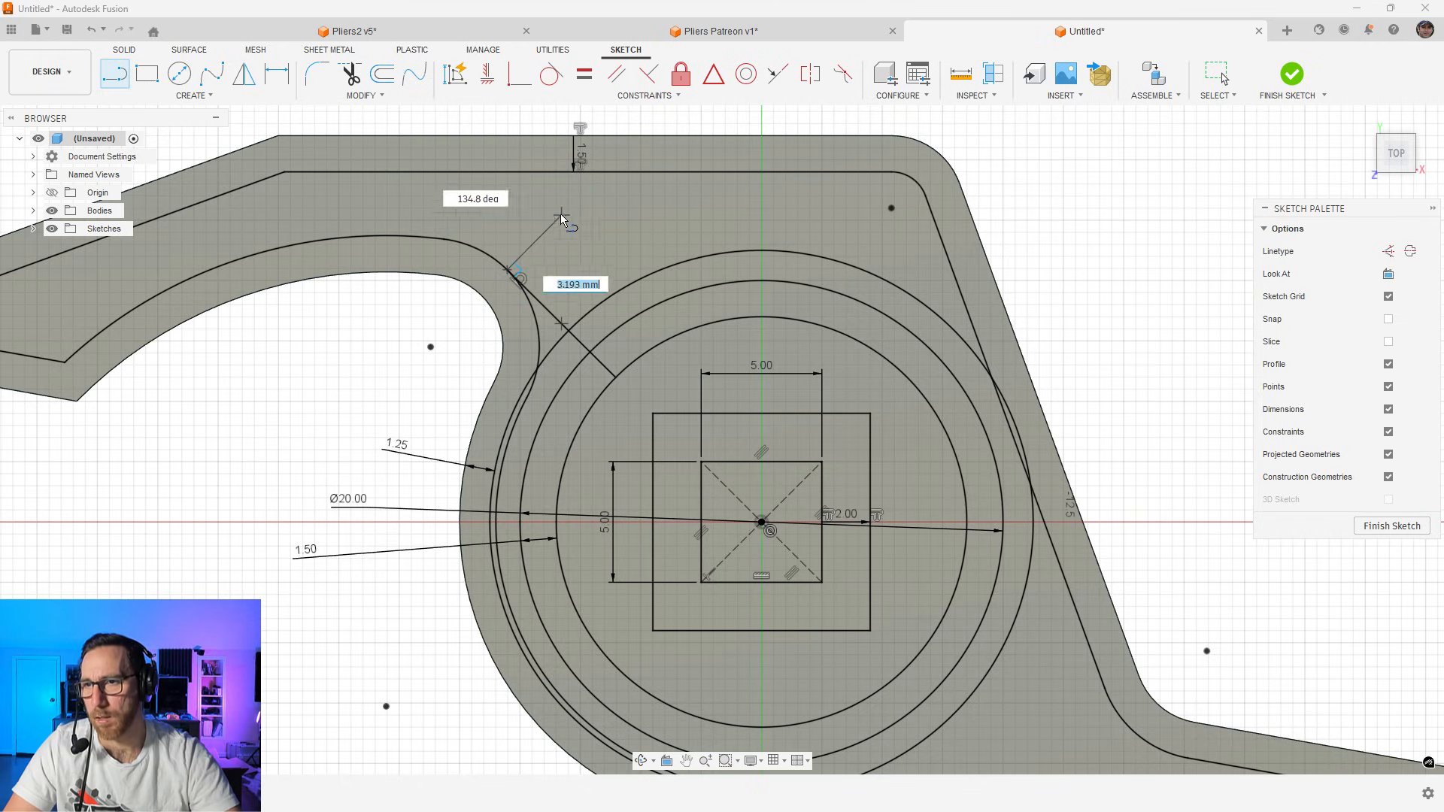
{"action": "left_click", "coordinate": [605, 170]}
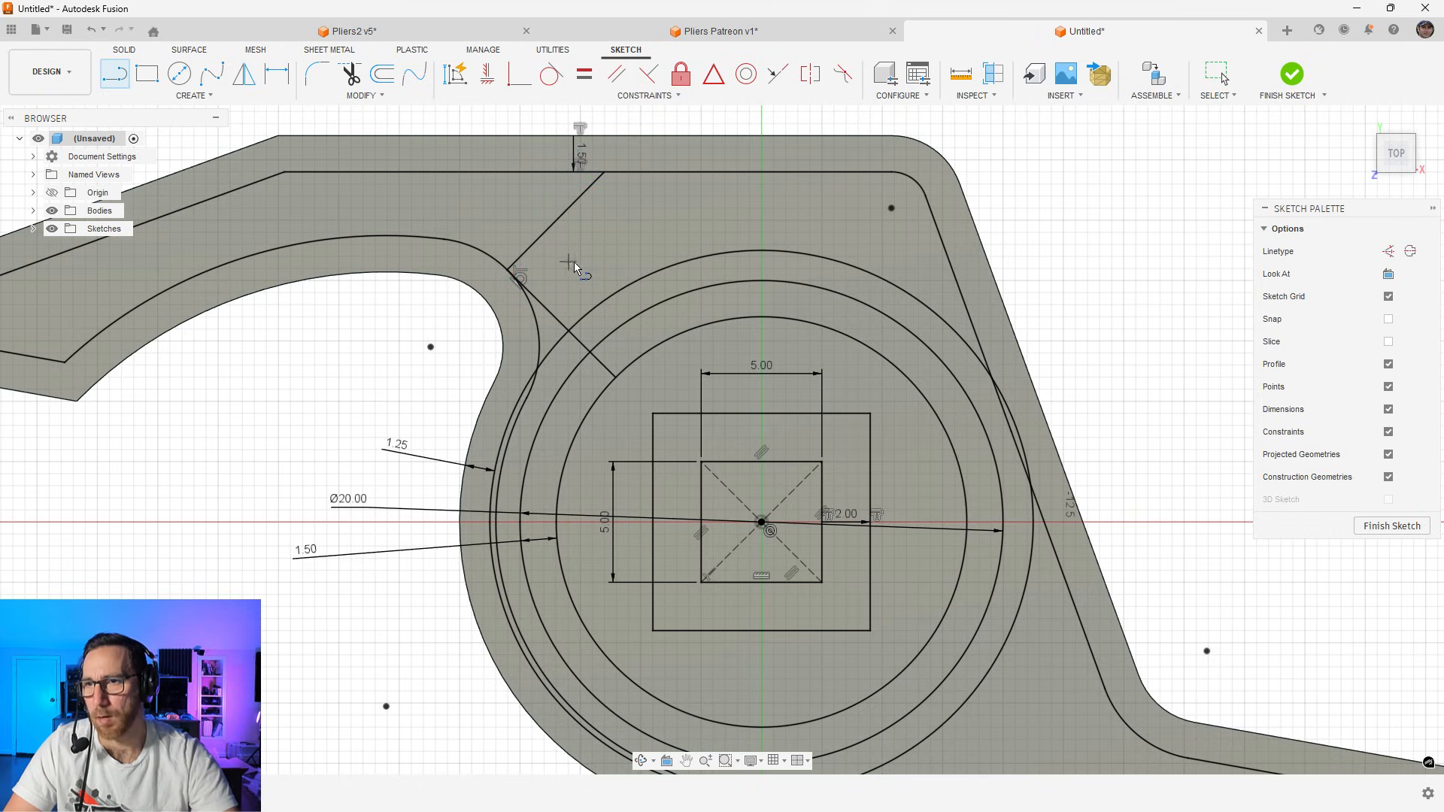
{"action": "scroll", "coordinate": [574, 262], "scroll_direction": "down", "scroll_amount": 2}
{"action": "key", "text": "Escape"}
Examine the closed profile above the hub and the border profile between the body outline and its offset
{"action": "left_click", "coordinate": [635, 245]}
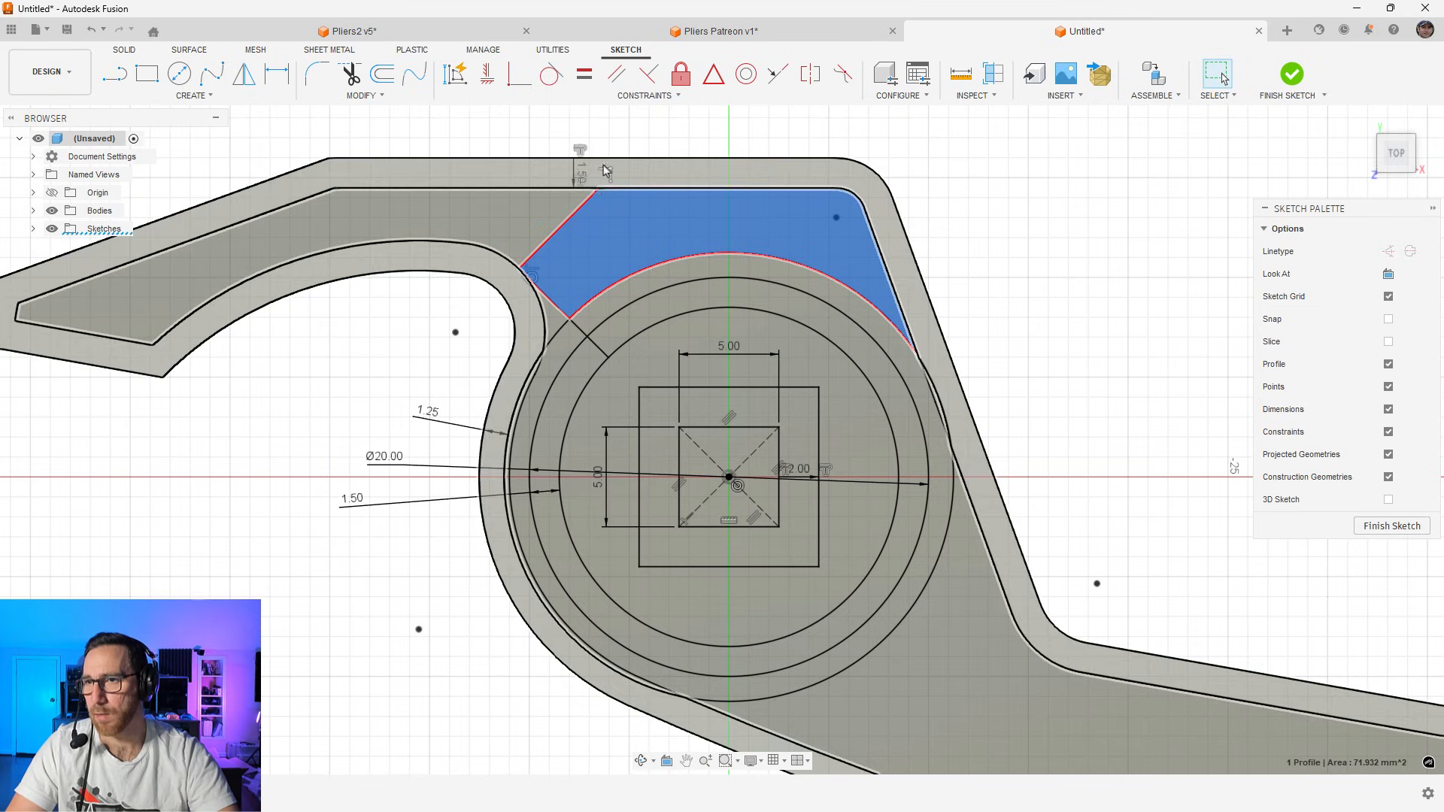
{"action": "left_click", "coordinate": [639, 171]}
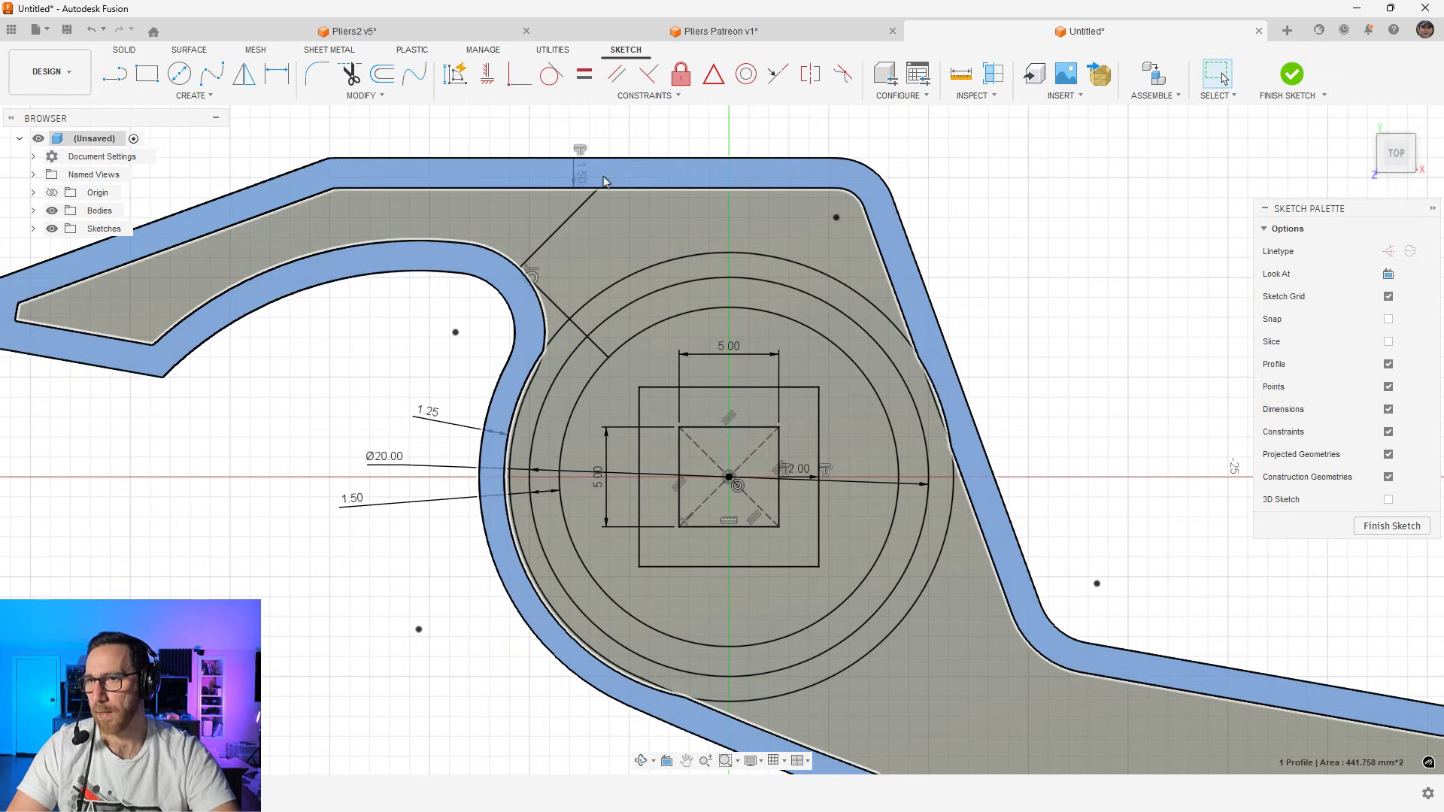
{"action": "left_click", "coordinate": [857, 181]}
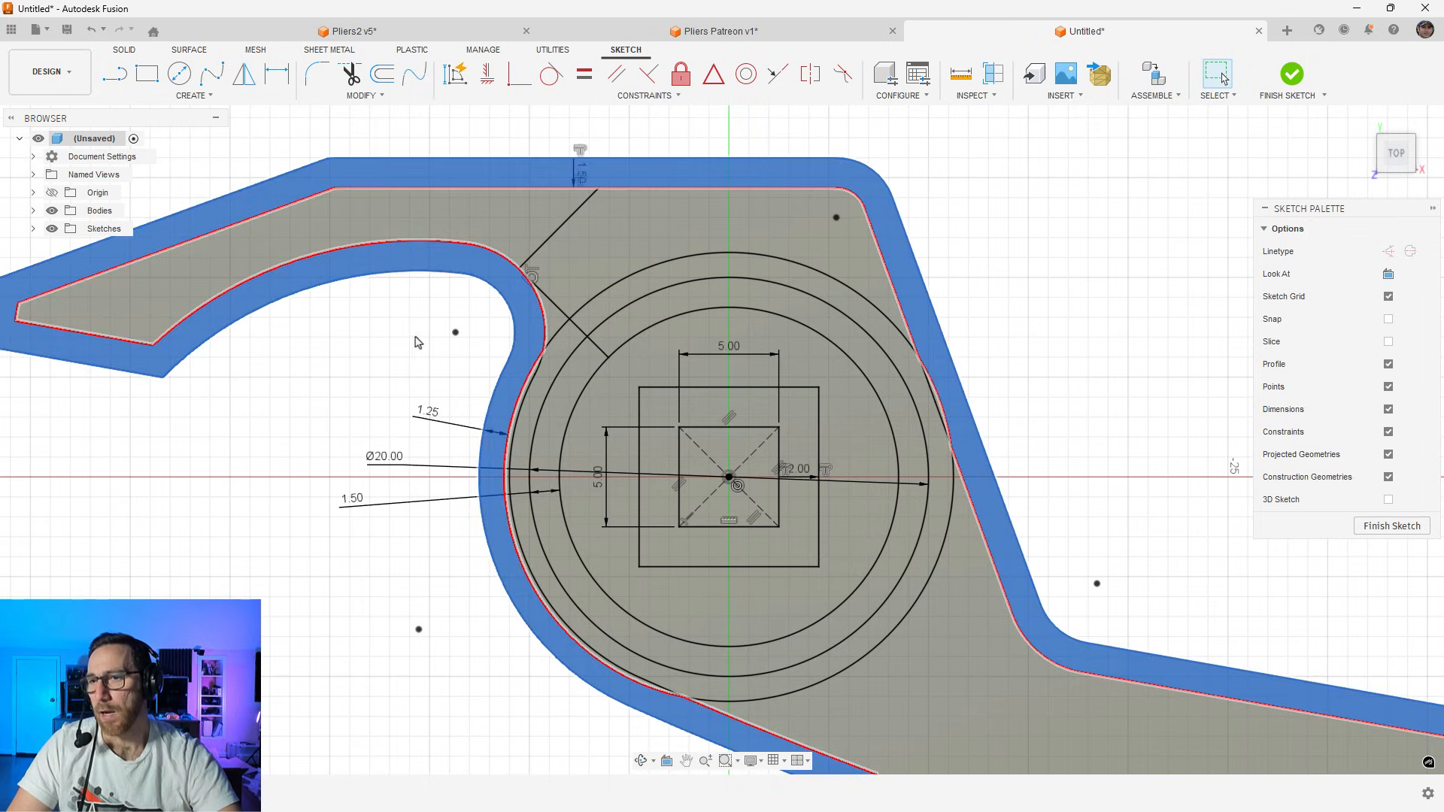
{"action": "left_click", "coordinate": [418, 342]}
Draw a short line across the hub rings from the innermost circle to the largest circle, below the first diagonal line
{"action": "left_click", "coordinate": [115, 72]}
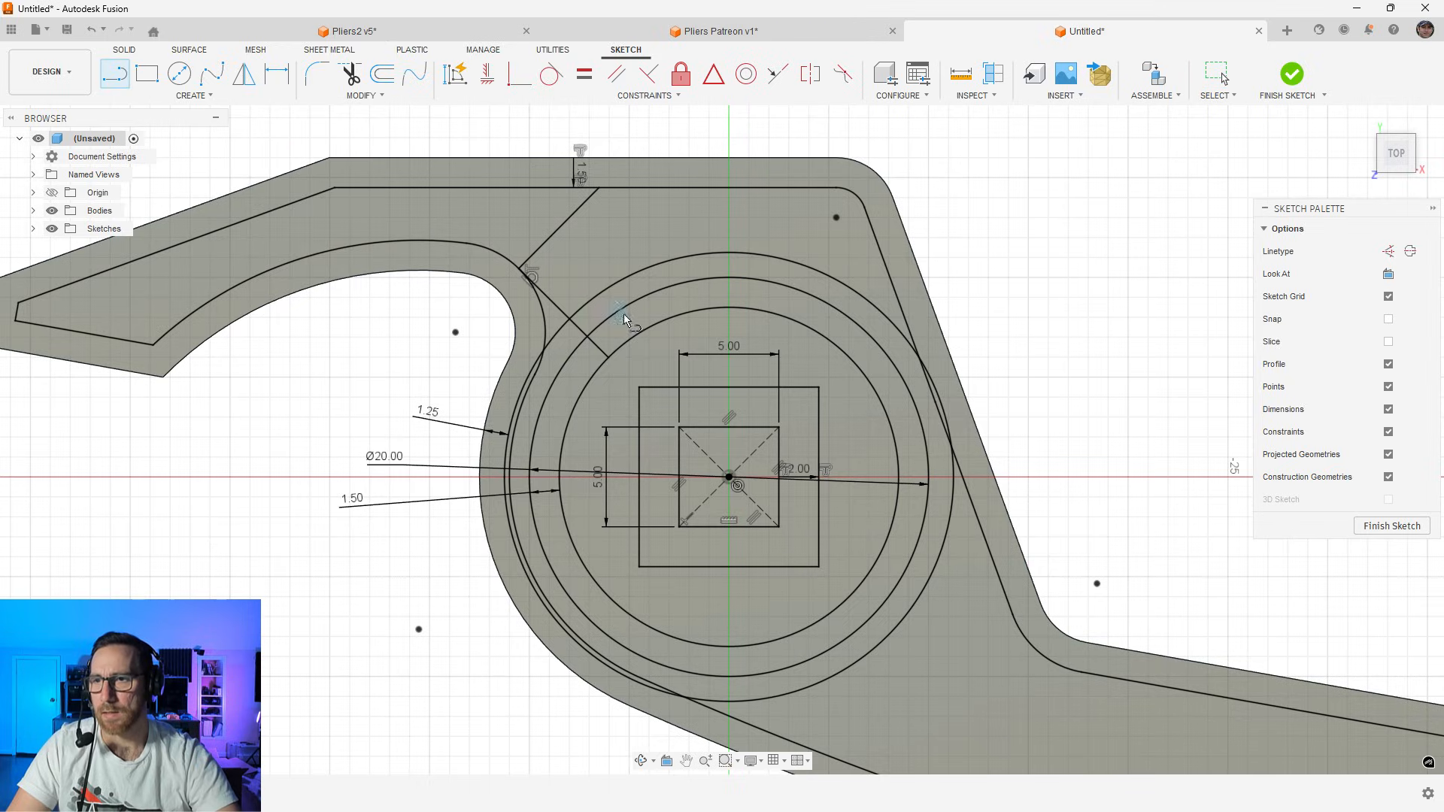
{"action": "left_click", "coordinate": [582, 396]}
{"action": "scroll", "coordinate": [582, 396], "scroll_direction": "up", "scroll_amount": 5}
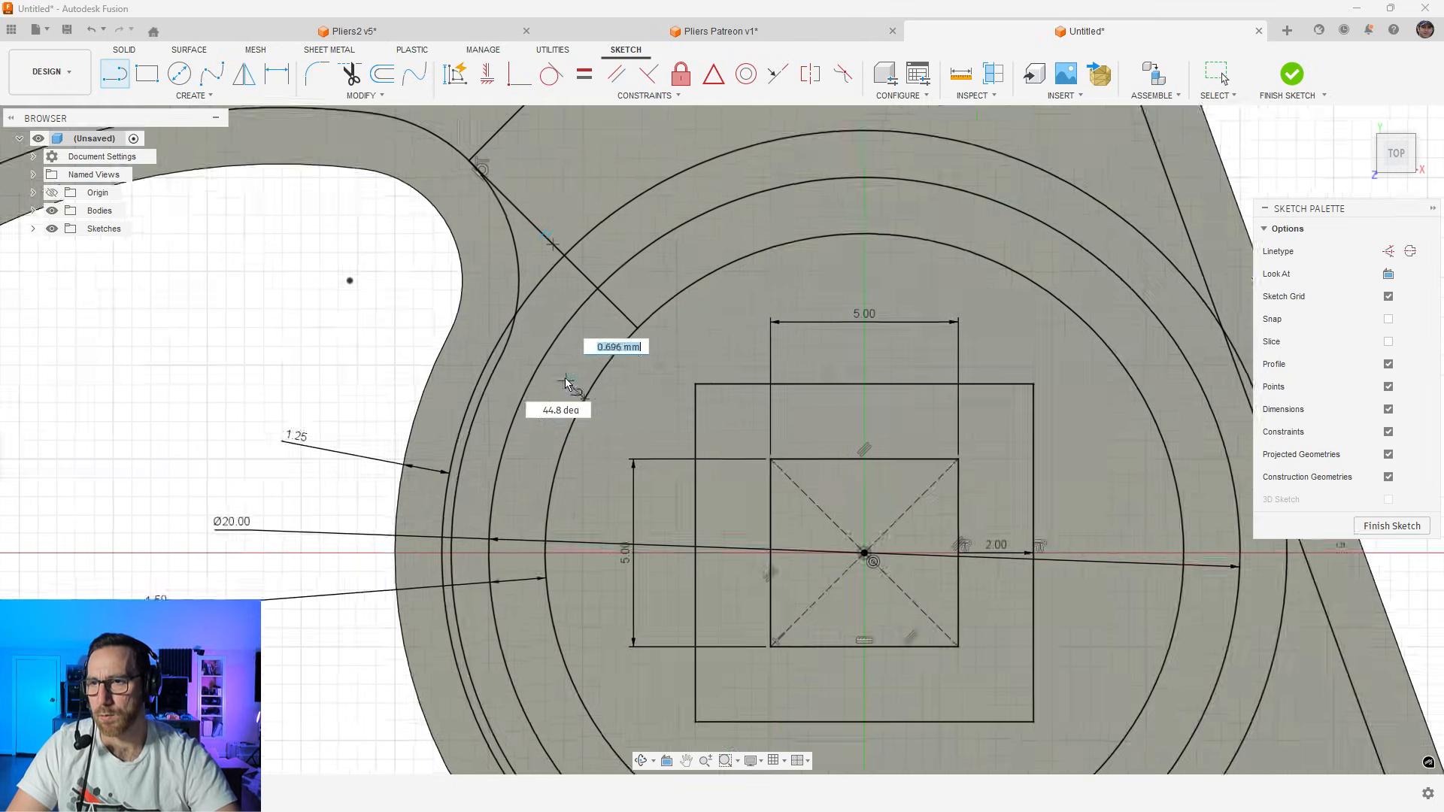
{"action": "left_click", "coordinate": [477, 324]}
{"action": "key", "text": "Escape"}
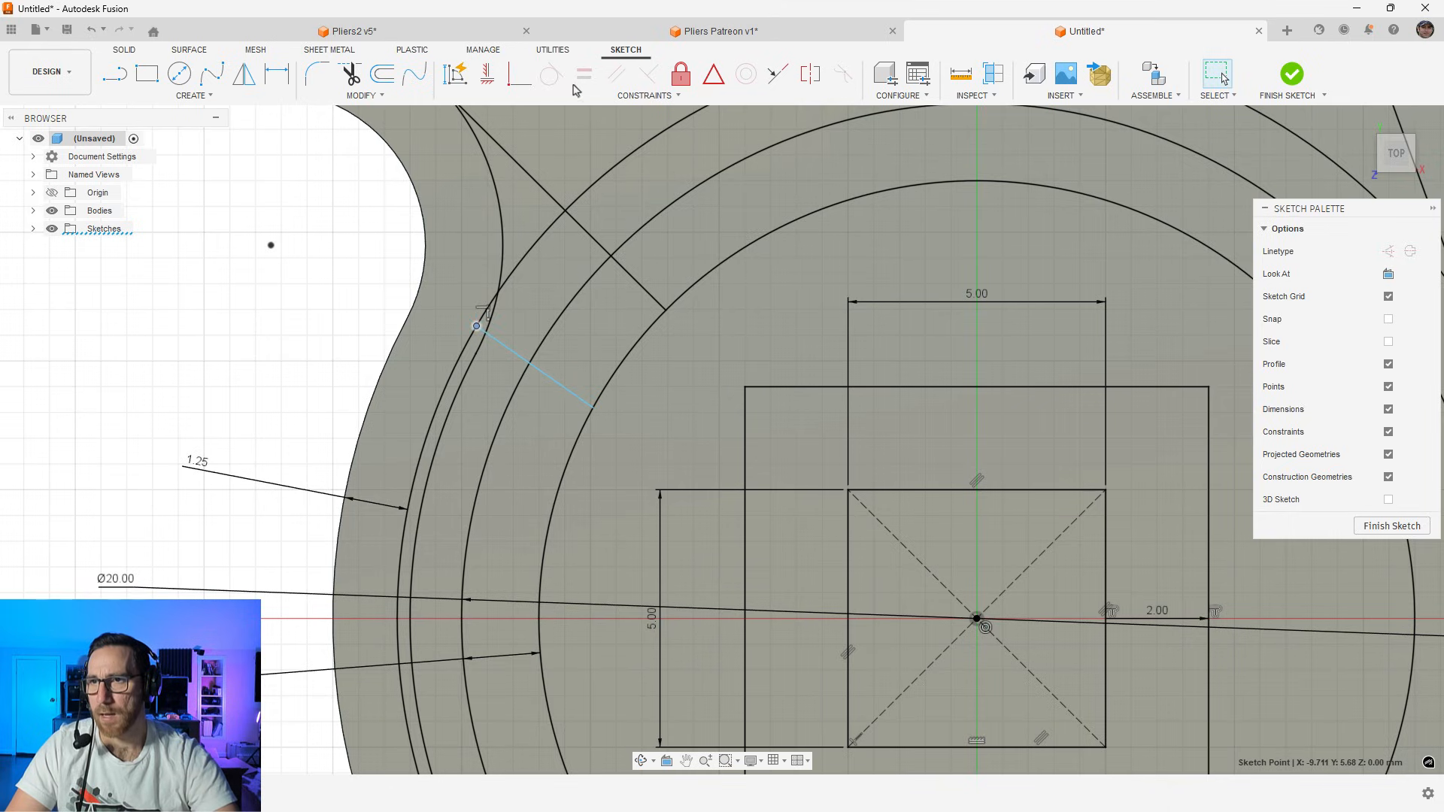
Constrain the short line across the hub rings parallel to the first diagonal line
{"action": "left_click", "coordinate": [616, 72]}
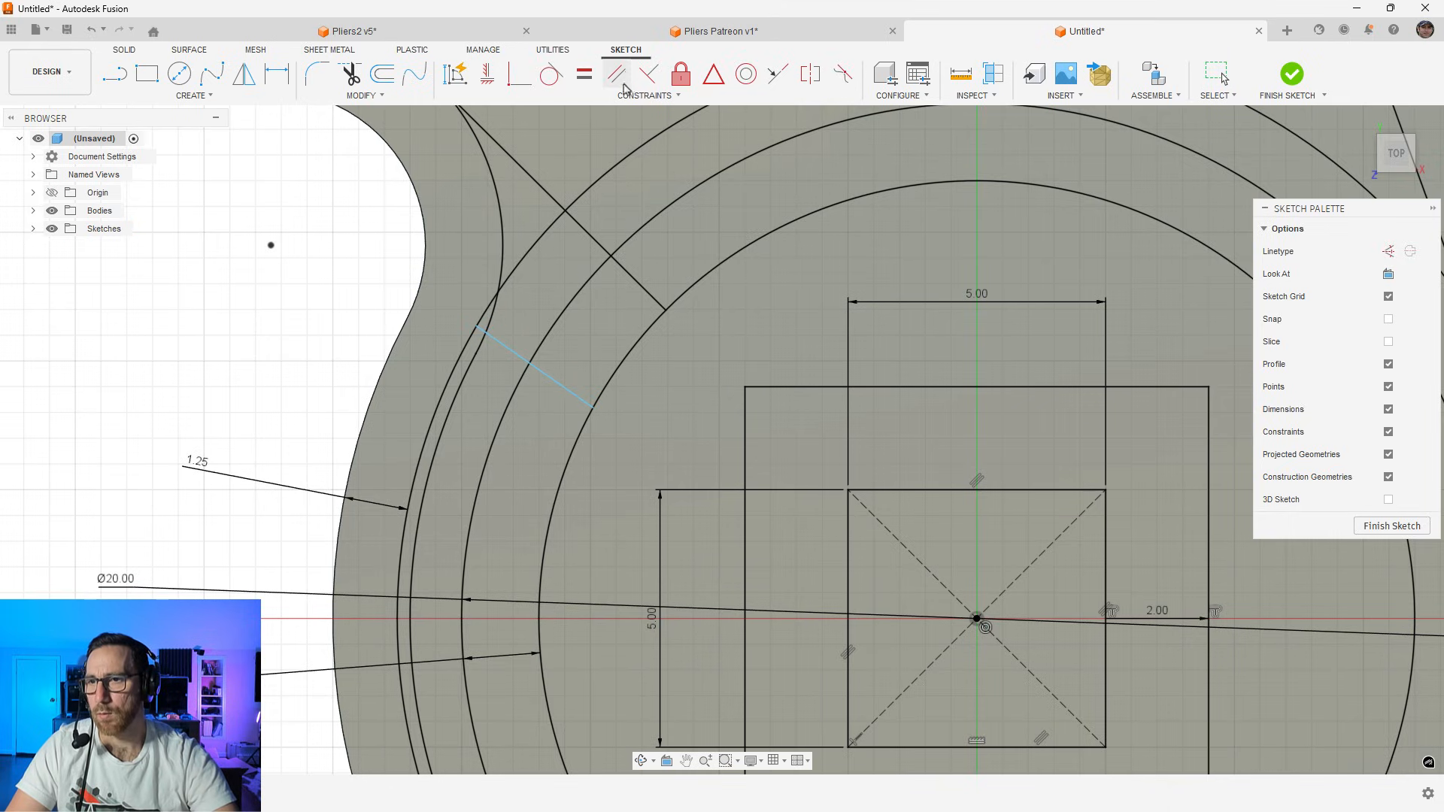
{"action": "left_click", "coordinate": [573, 392]}
{"action": "left_click", "coordinate": [640, 278]}
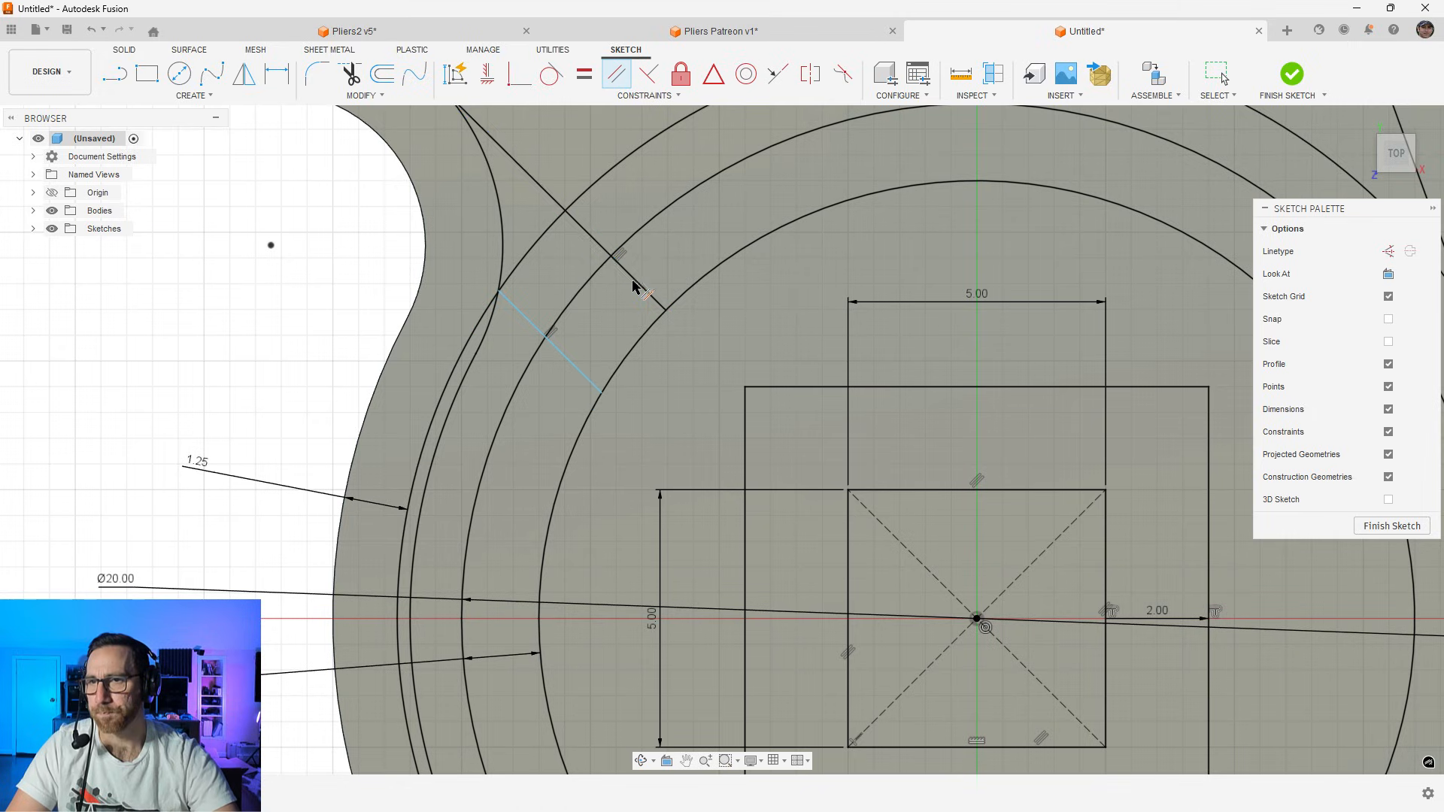
Dimension the lower of the two parallel lines across the hub rings
{"action": "key", "text": "d"}
{"action": "left_click", "coordinate": [565, 347]}
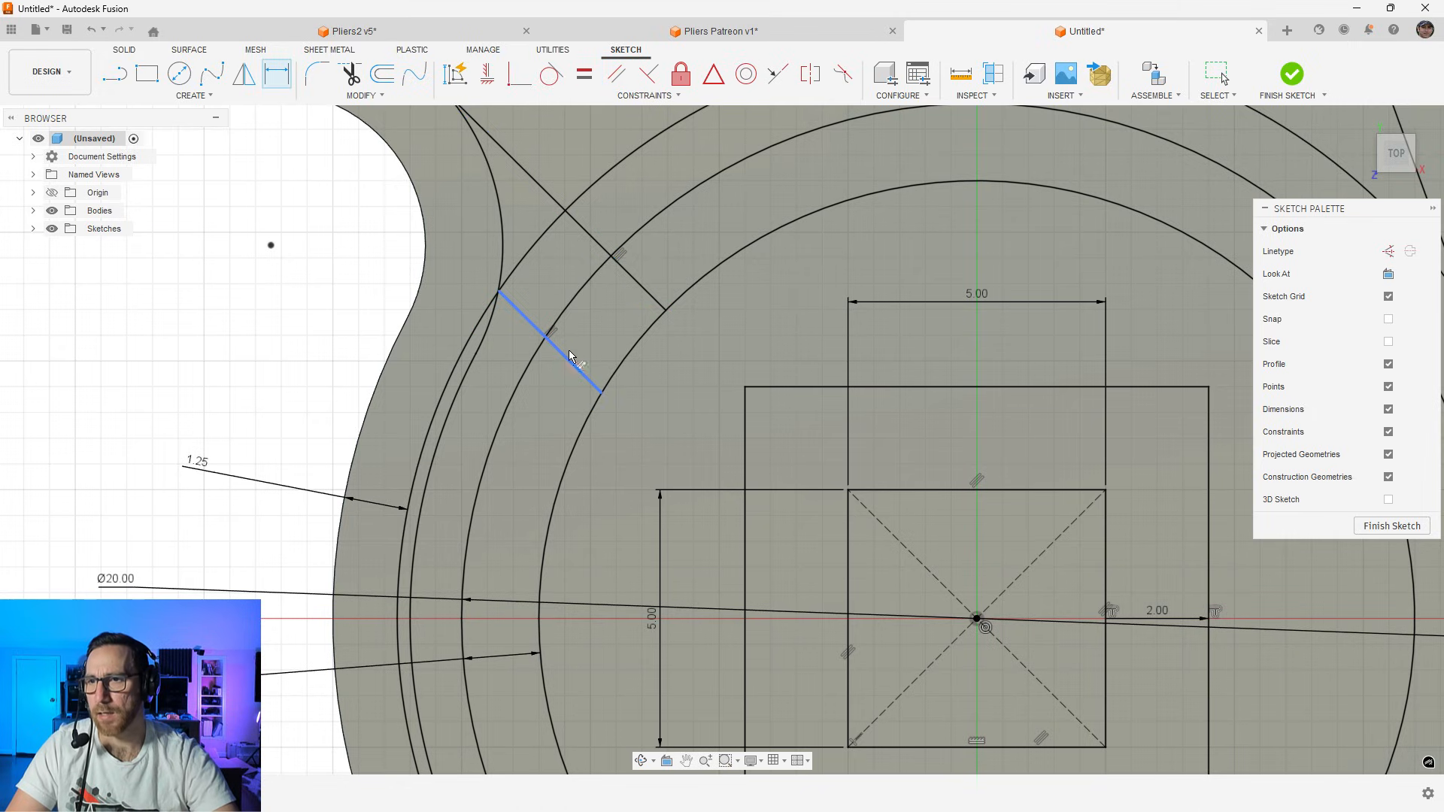
Dimension the distance between the two parallel diagonal lines crossing the ring as 2 mm
{"action": "left_click", "coordinate": [631, 283]}
{"action": "left_click", "coordinate": [609, 314]}
{"action": "type", "text": "2.014428028"}
{"action": "key", "text": "Return"}
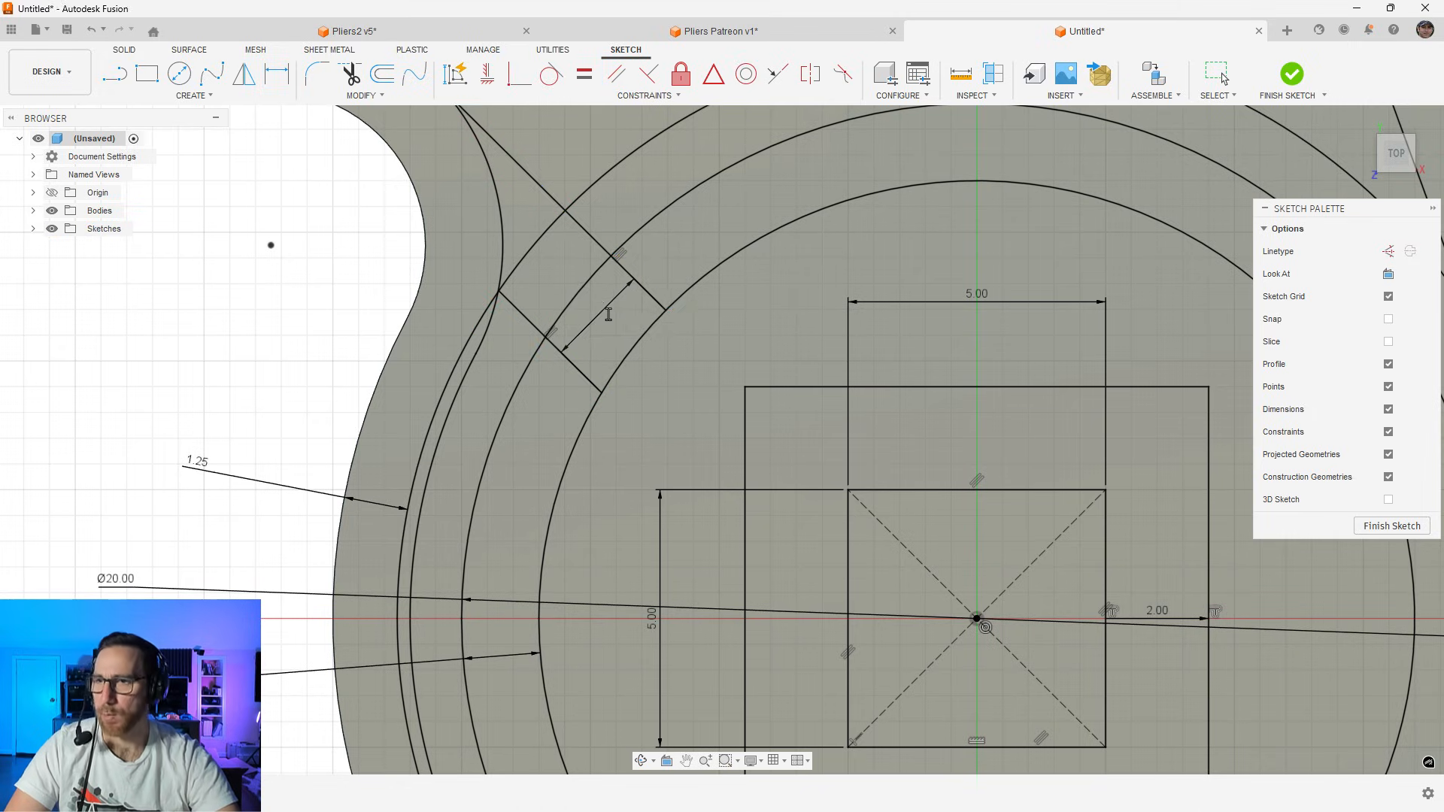
{"action": "scroll", "coordinate": [496, 356], "scroll_direction": "down", "scroll_amount": 5}
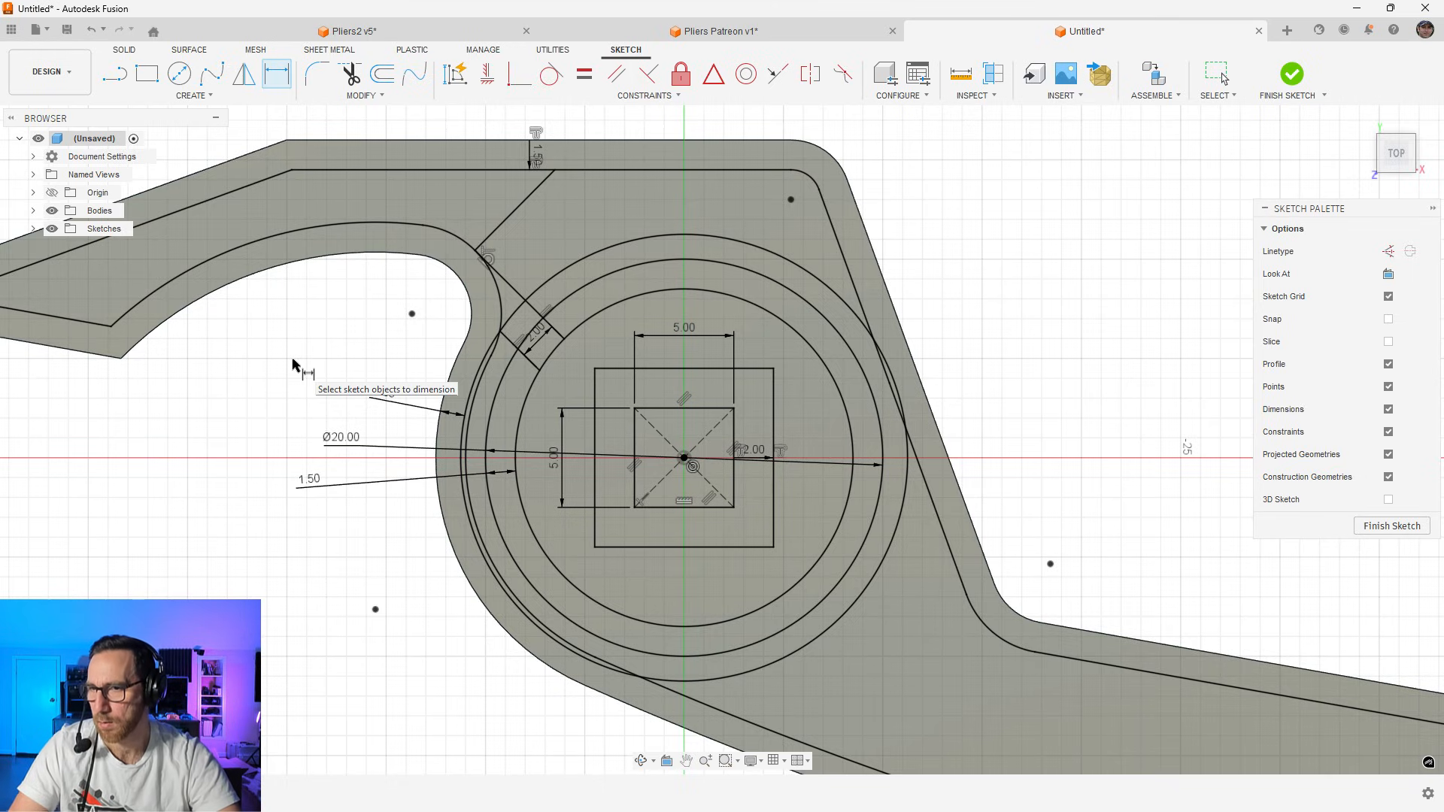
{"action": "key", "text": "Escape"}
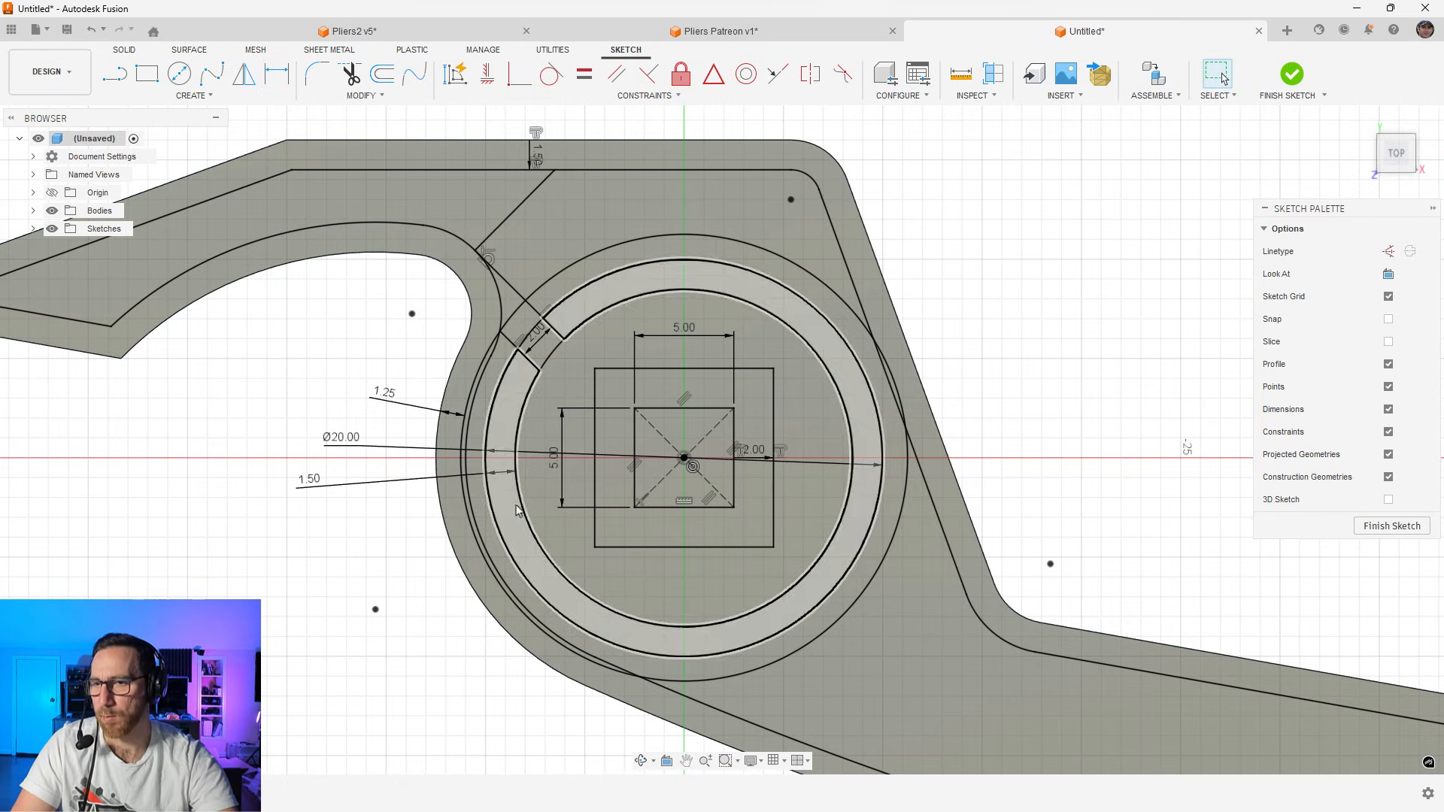
Highlight the split ring, the diagonal slot and the outer border profiles to review the wall layout, and clear the selection
{"action": "left_click", "coordinate": [512, 516]}
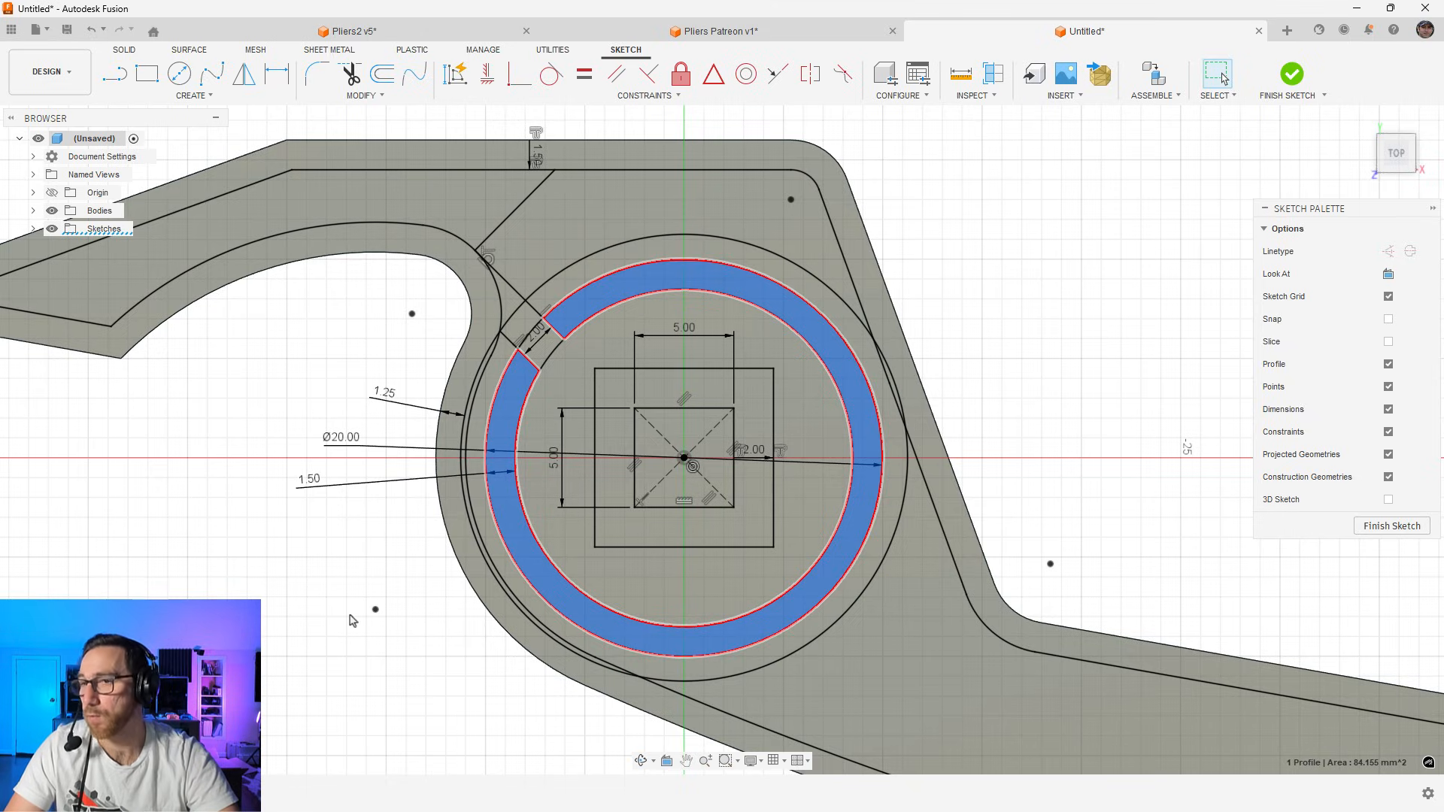
{"action": "left_click", "coordinate": [530, 331]}
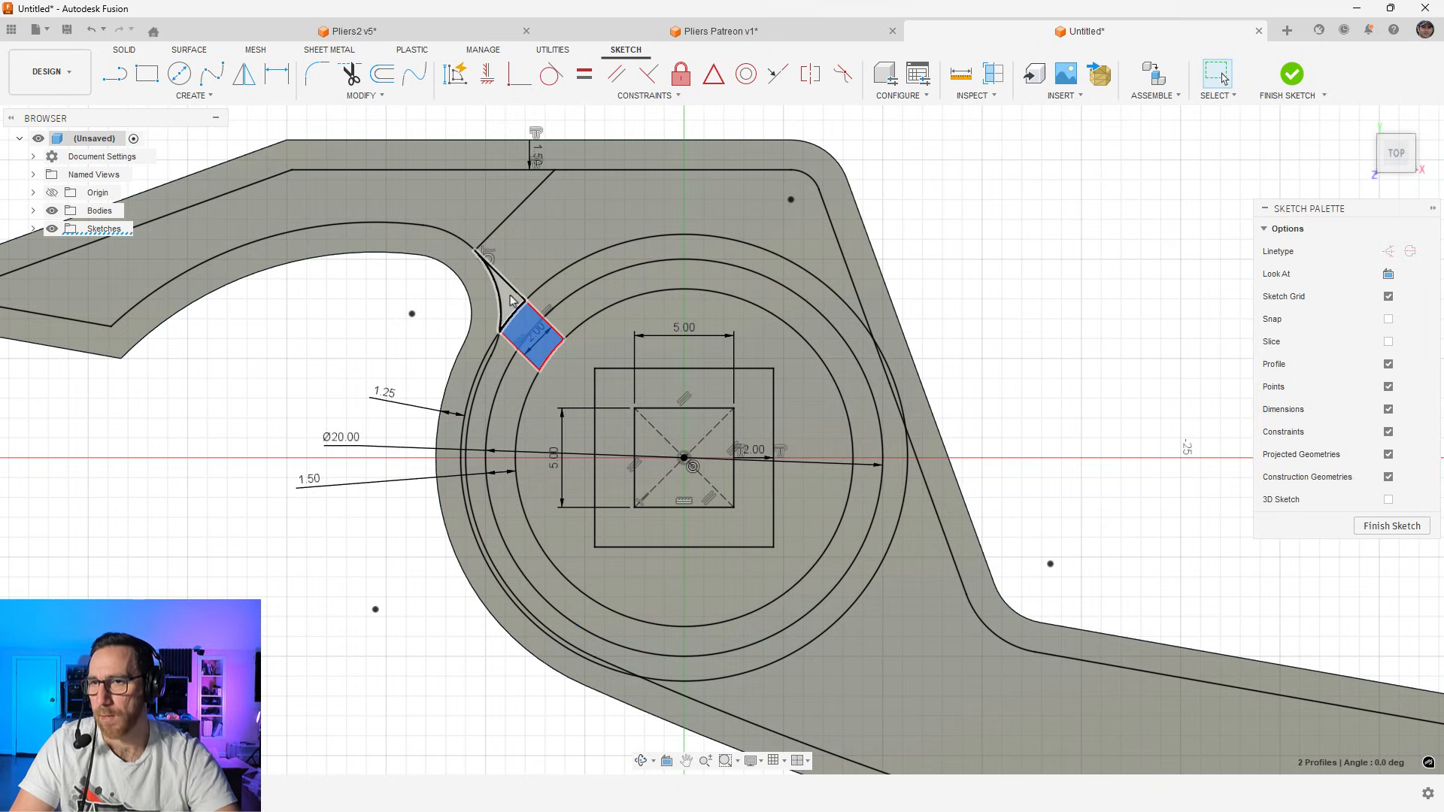
{"action": "left_click", "coordinate": [500, 299], "text": "shift"}
{"action": "left_click", "coordinate": [474, 283], "text": "shift"}
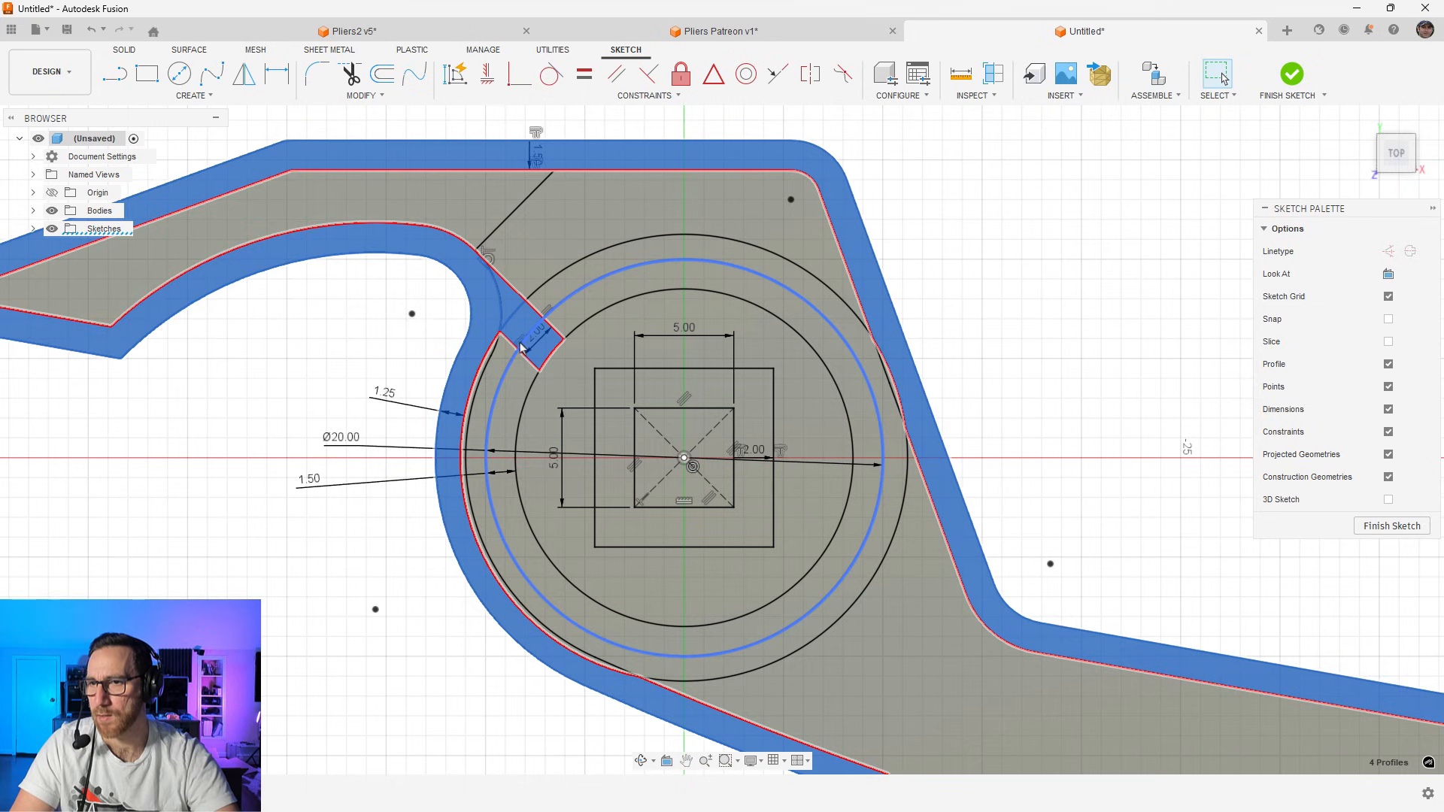
{"action": "left_click", "coordinate": [524, 375], "text": "shift"}
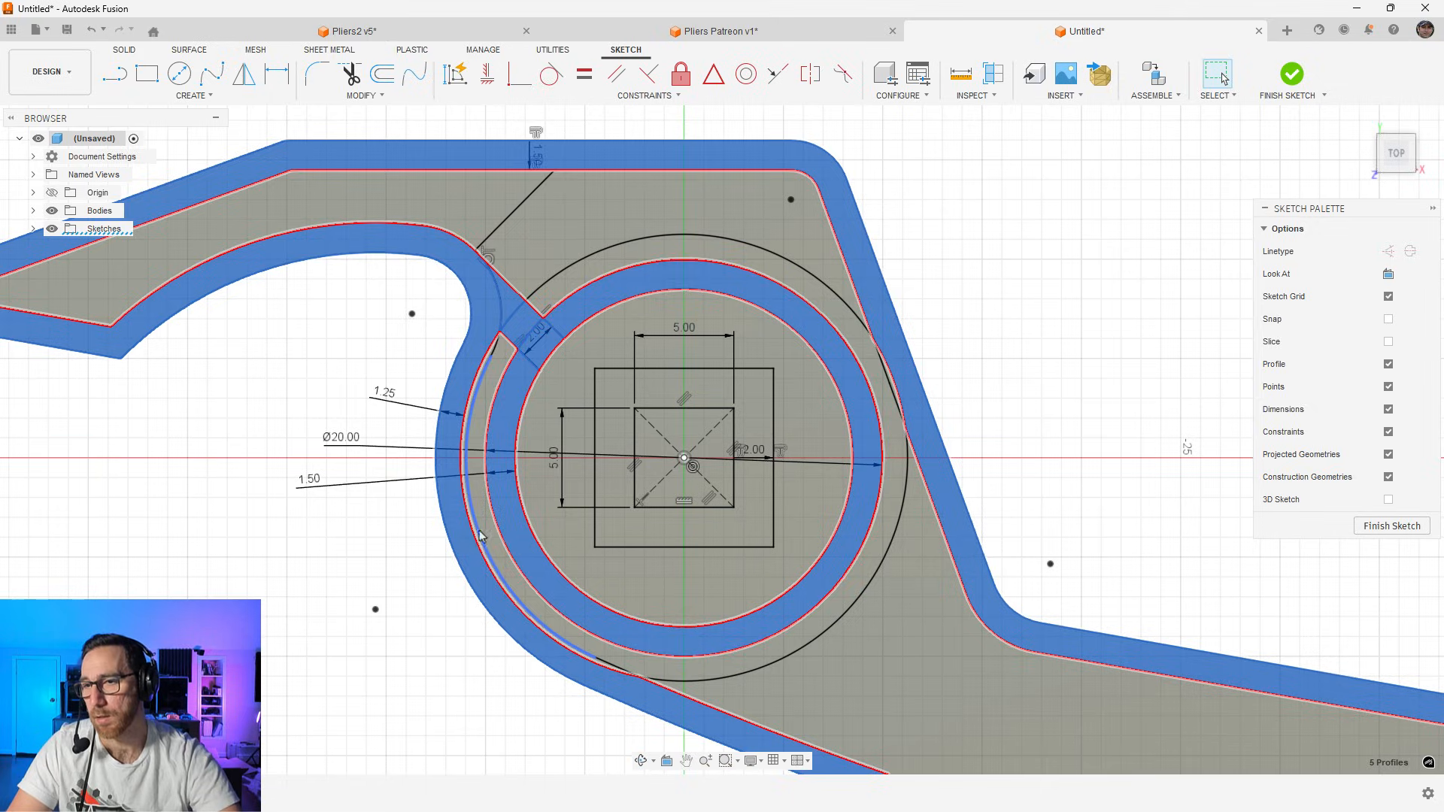
{"action": "left_click", "coordinate": [349, 605]}
Draw a vertical line about 6.75 mm long from the midpoint of the outer square's lower edge down to the outermost circle
{"action": "left_click", "coordinate": [117, 77]}
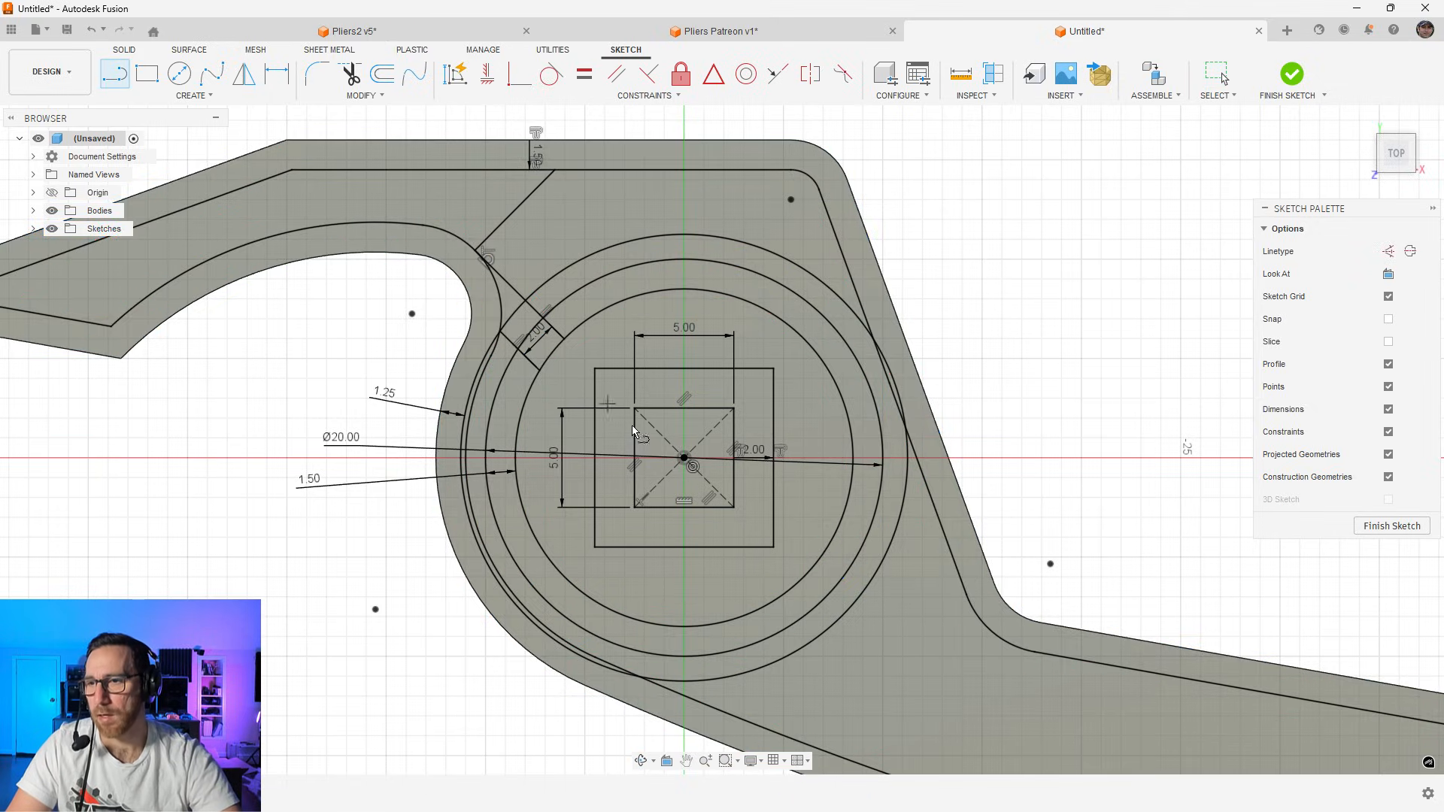
{"action": "left_click", "coordinate": [685, 548]}
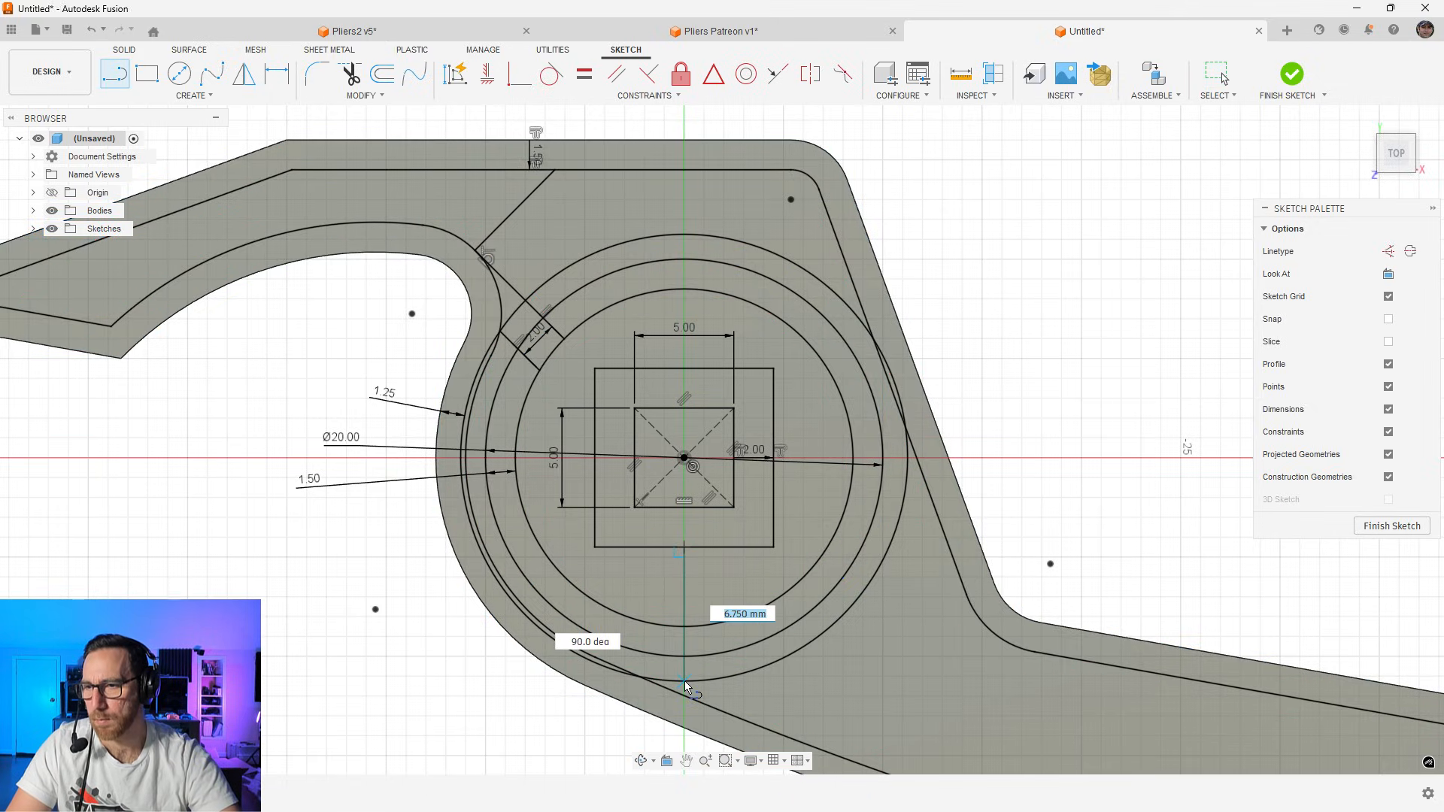
{"action": "left_click", "coordinate": [685, 681]}
Offset the vertical line below the square symmetrically by 1.5 mm
{"action": "left_click", "coordinate": [382, 73]}
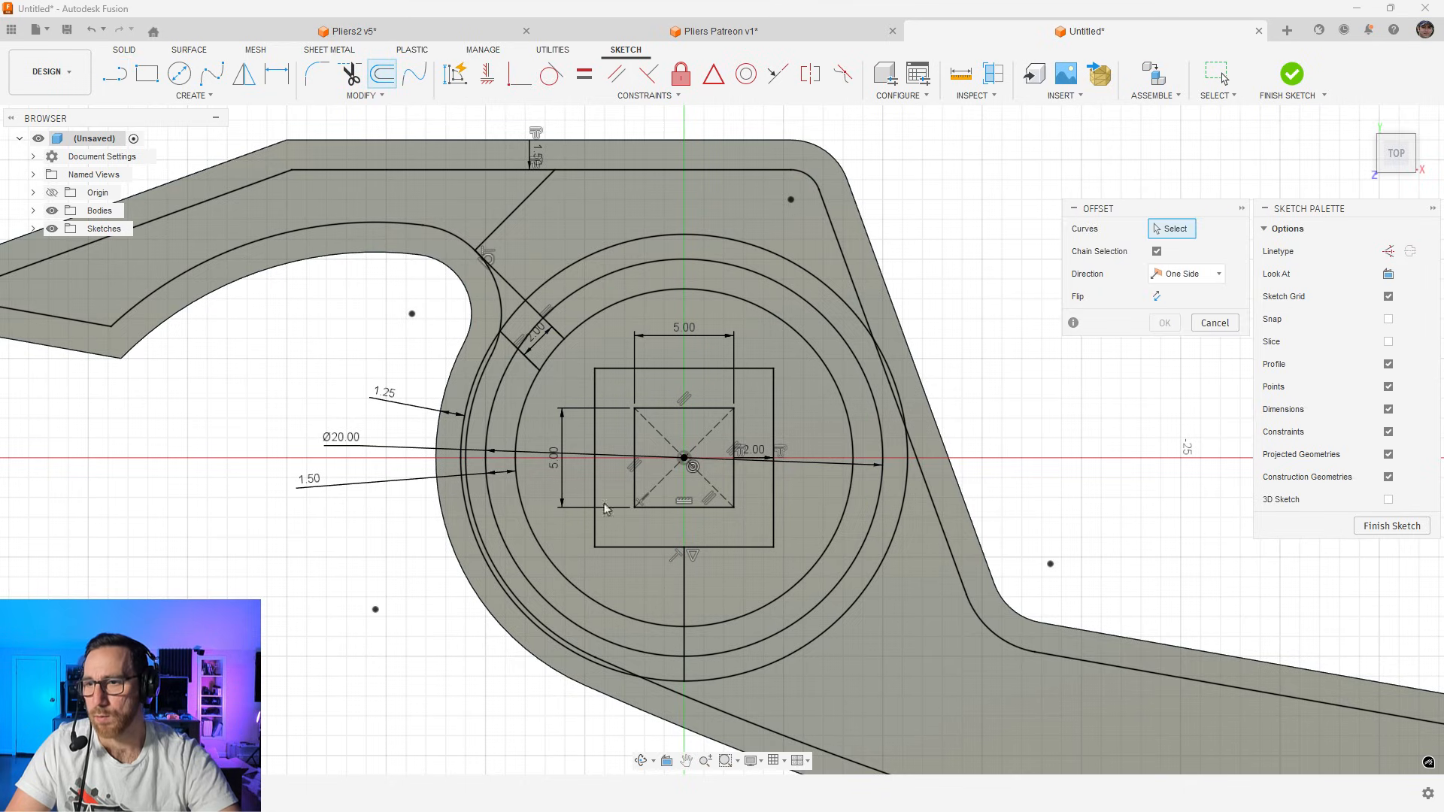
{"action": "left_click", "coordinate": [682, 601]}
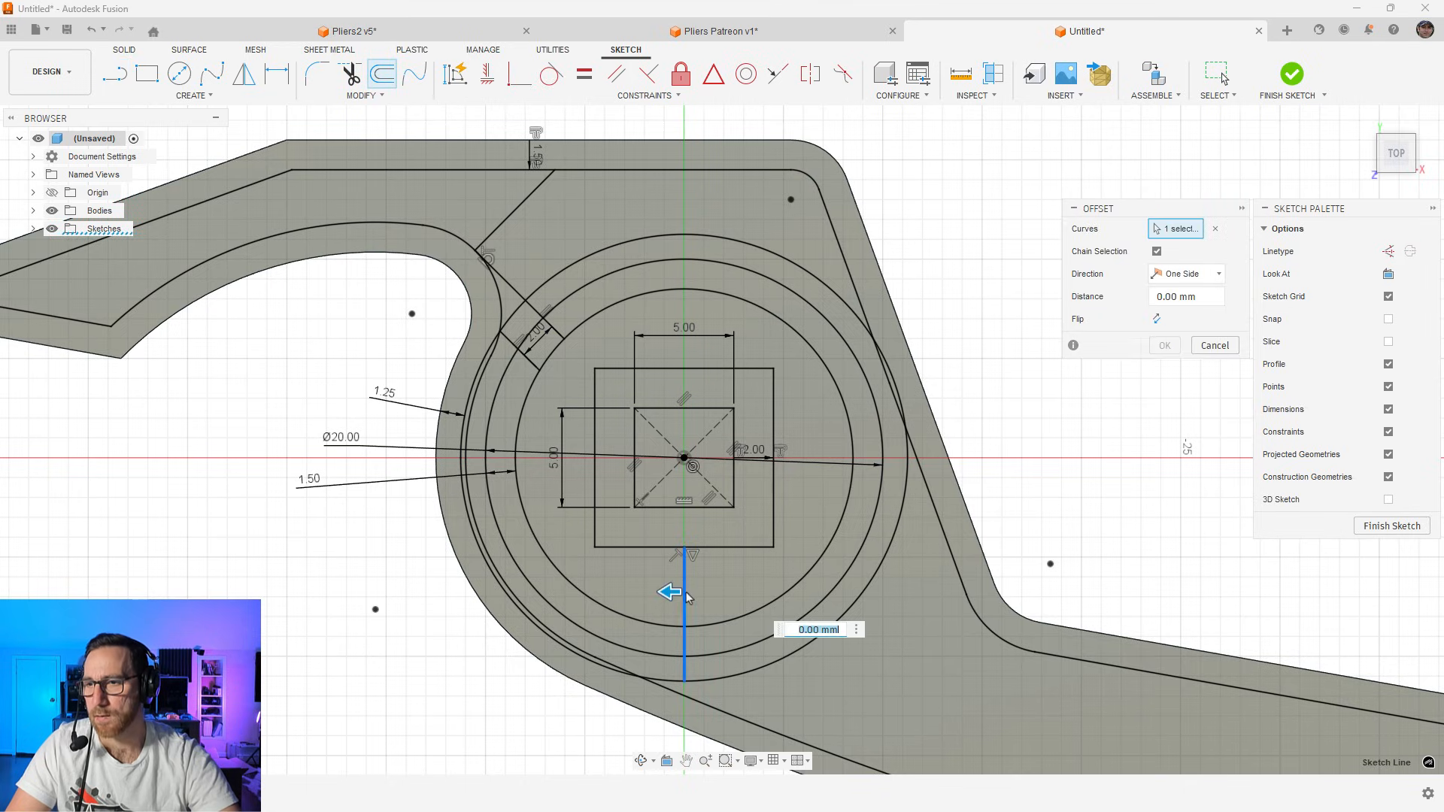
{"action": "left_click", "coordinate": [1212, 275]}
{"action": "left_click", "coordinate": [1178, 335]}
{"action": "left_click", "coordinate": [1206, 297]}
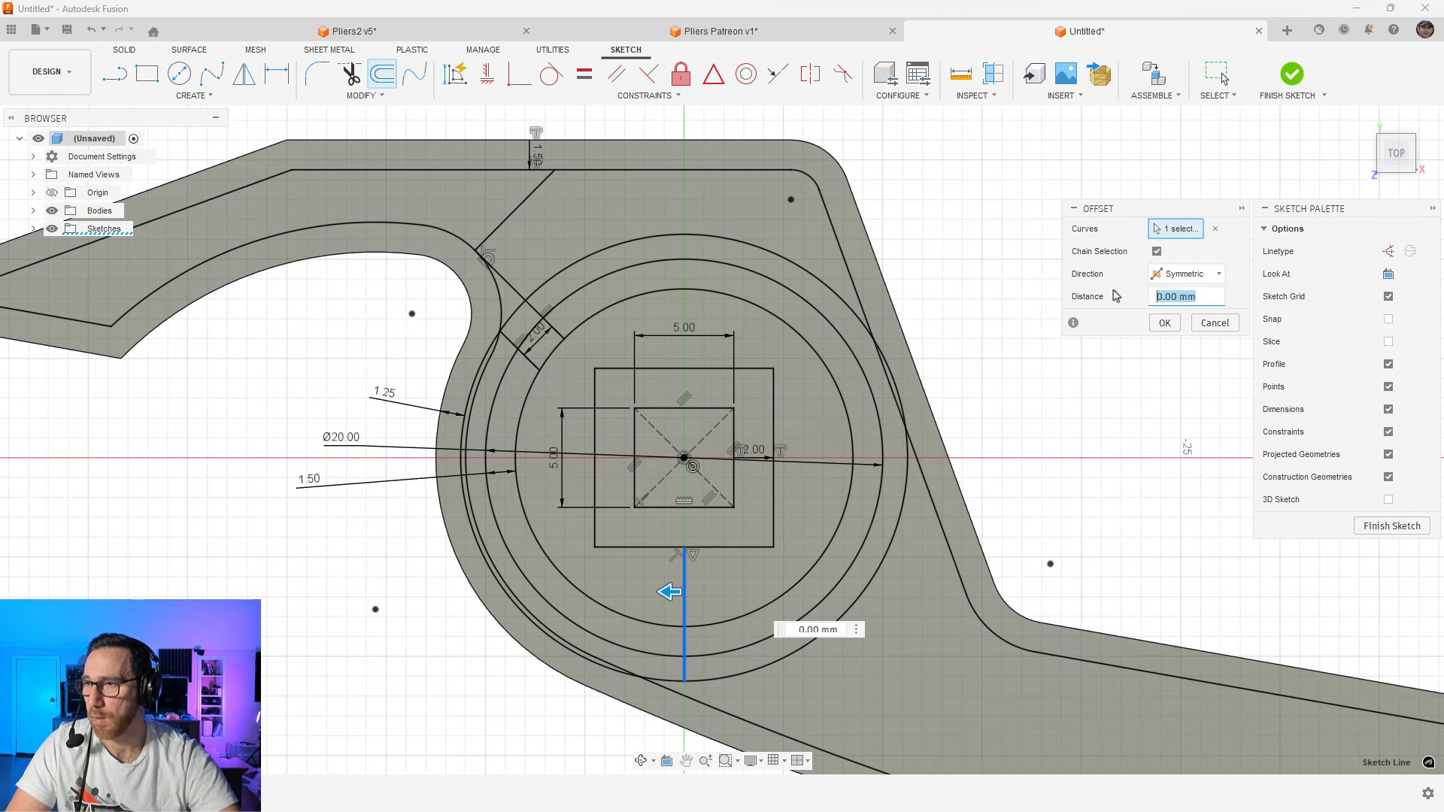
{"action": "type", "text": "1.5"}
{"action": "key", "text": "Return"}
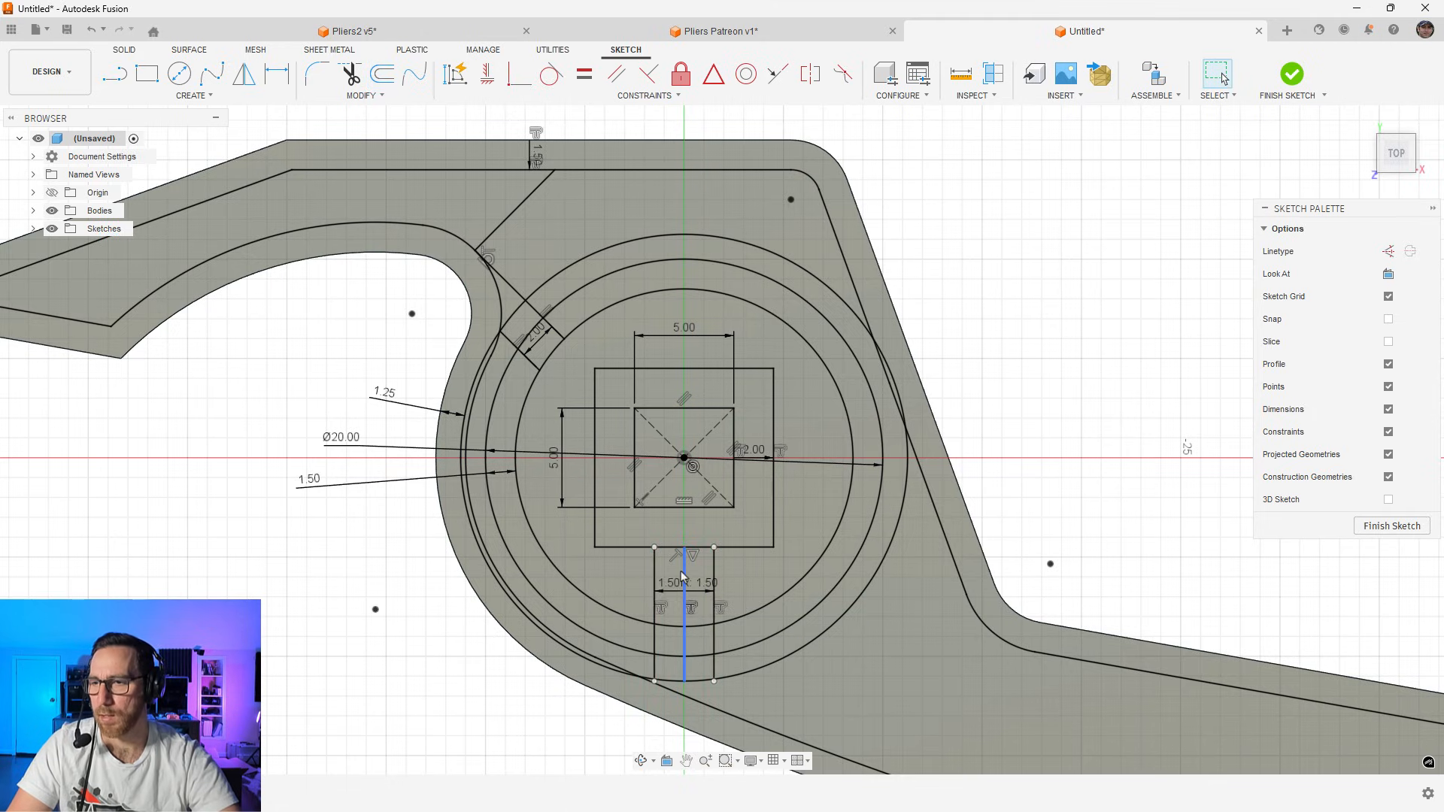
Convert the centre line of the lower slot to construction geometry and check the slot's profile inside the inner circle
{"action": "left_click", "coordinate": [685, 594]}
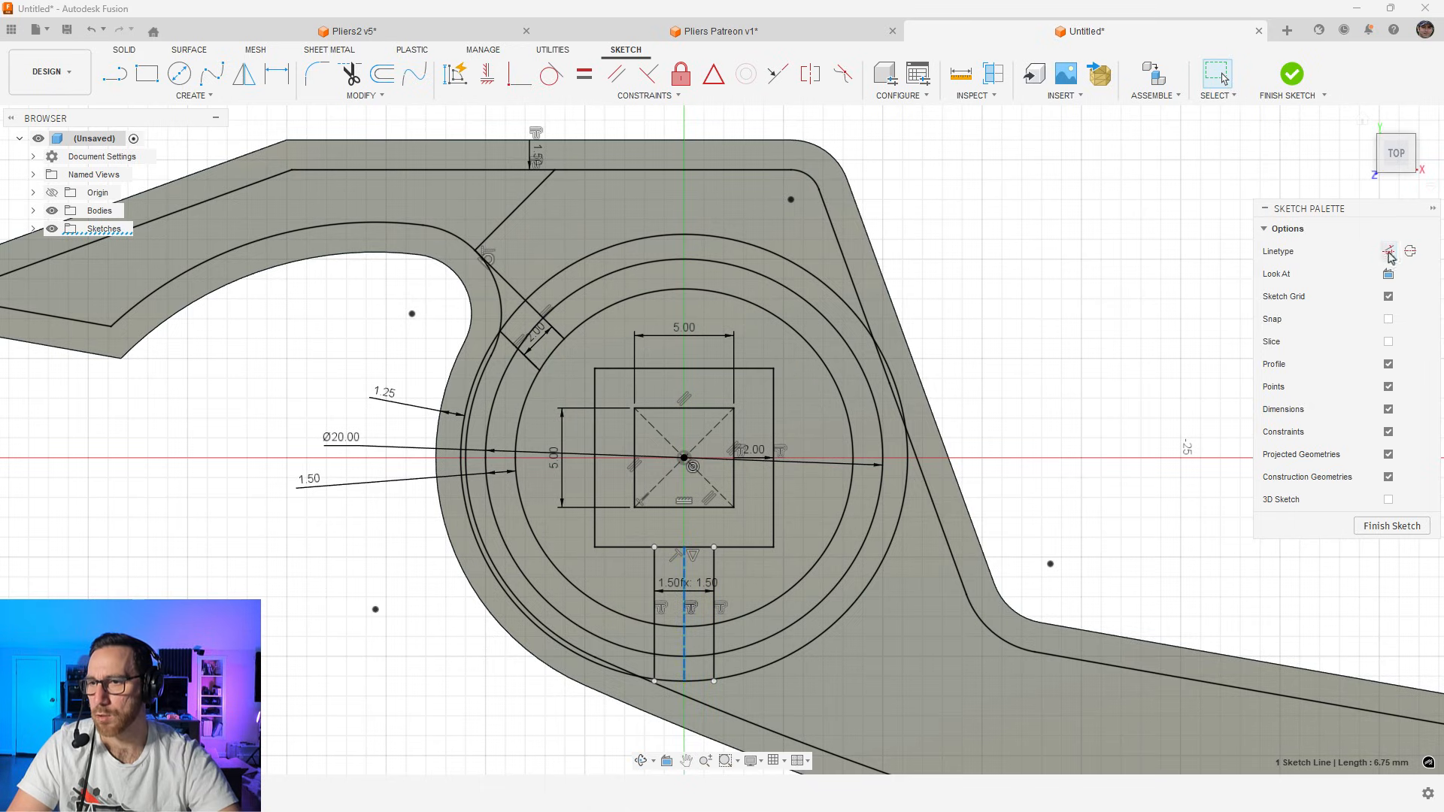
{"action": "left_click", "coordinate": [1388, 253]}
{"action": "scroll", "coordinate": [740, 692], "scroll_direction": "up", "scroll_amount": 4}
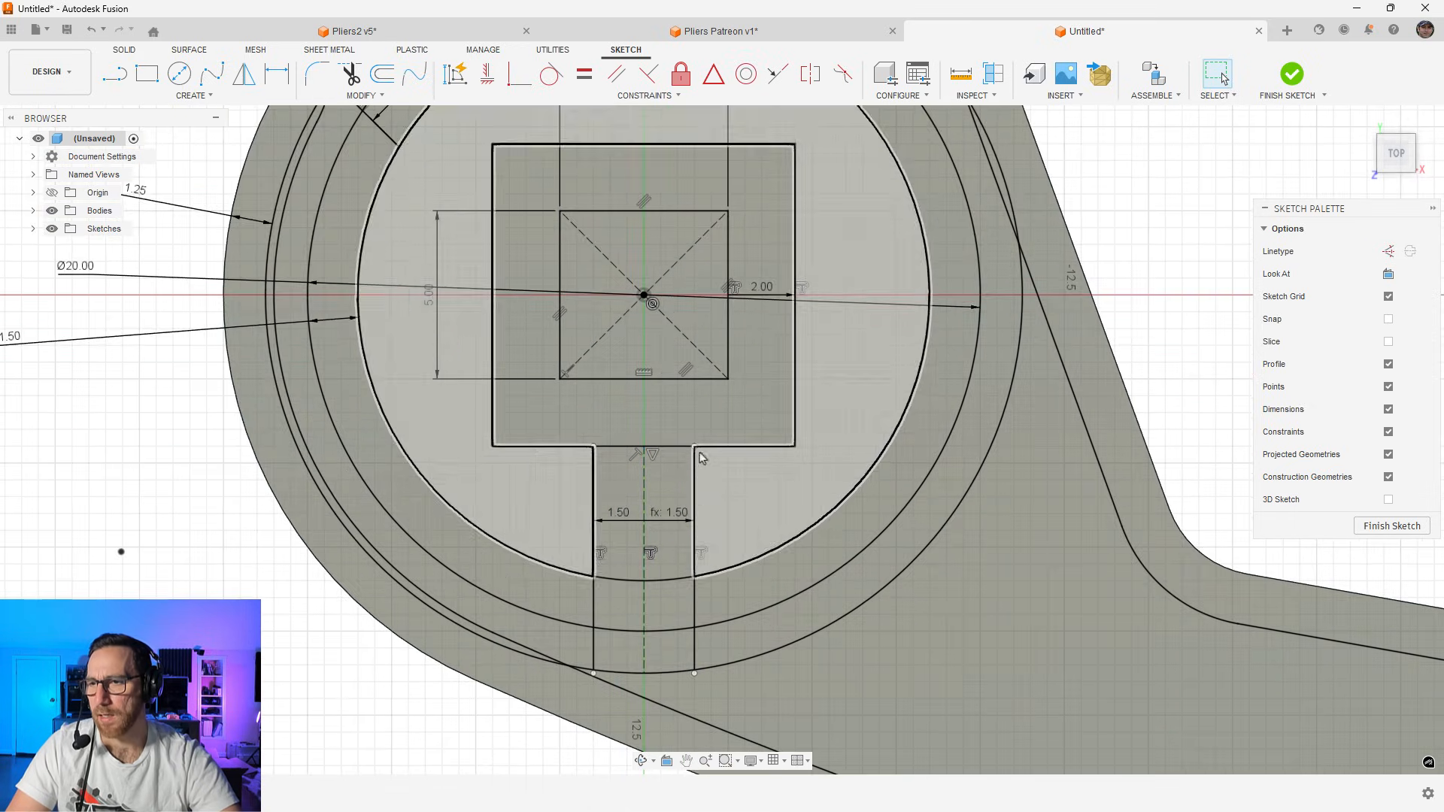
{"action": "left_click", "coordinate": [654, 503]}
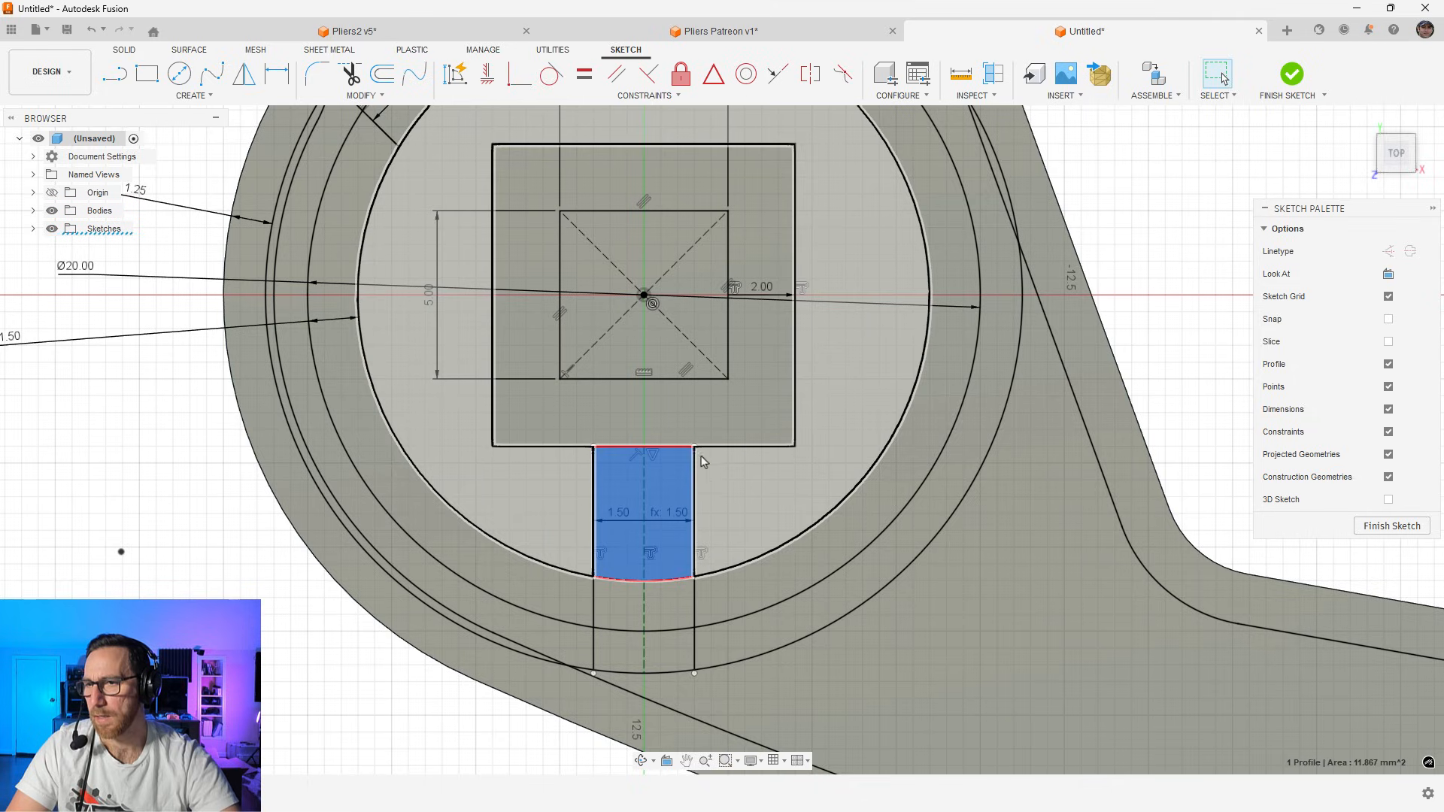
{"action": "key", "text": "Escape"}
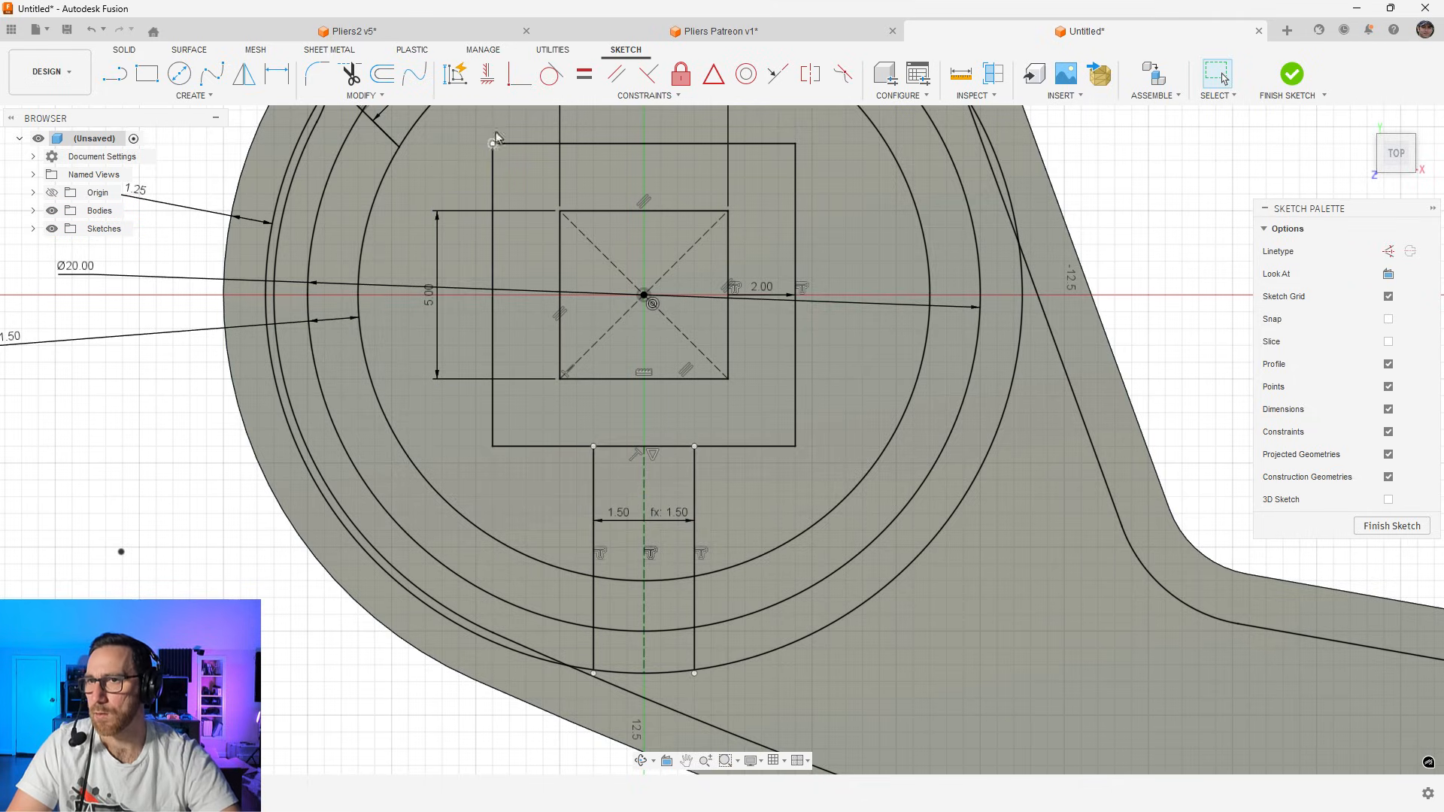
Add coincident constraints tying the lower offset lines' endpoints to the square's lower edge and the outermost circle
{"action": "left_click", "coordinate": [519, 74]}
{"action": "scroll", "coordinate": [690, 419], "scroll_direction": "up", "scroll_amount": 2}
{"action": "left_click", "coordinate": [696, 453]}
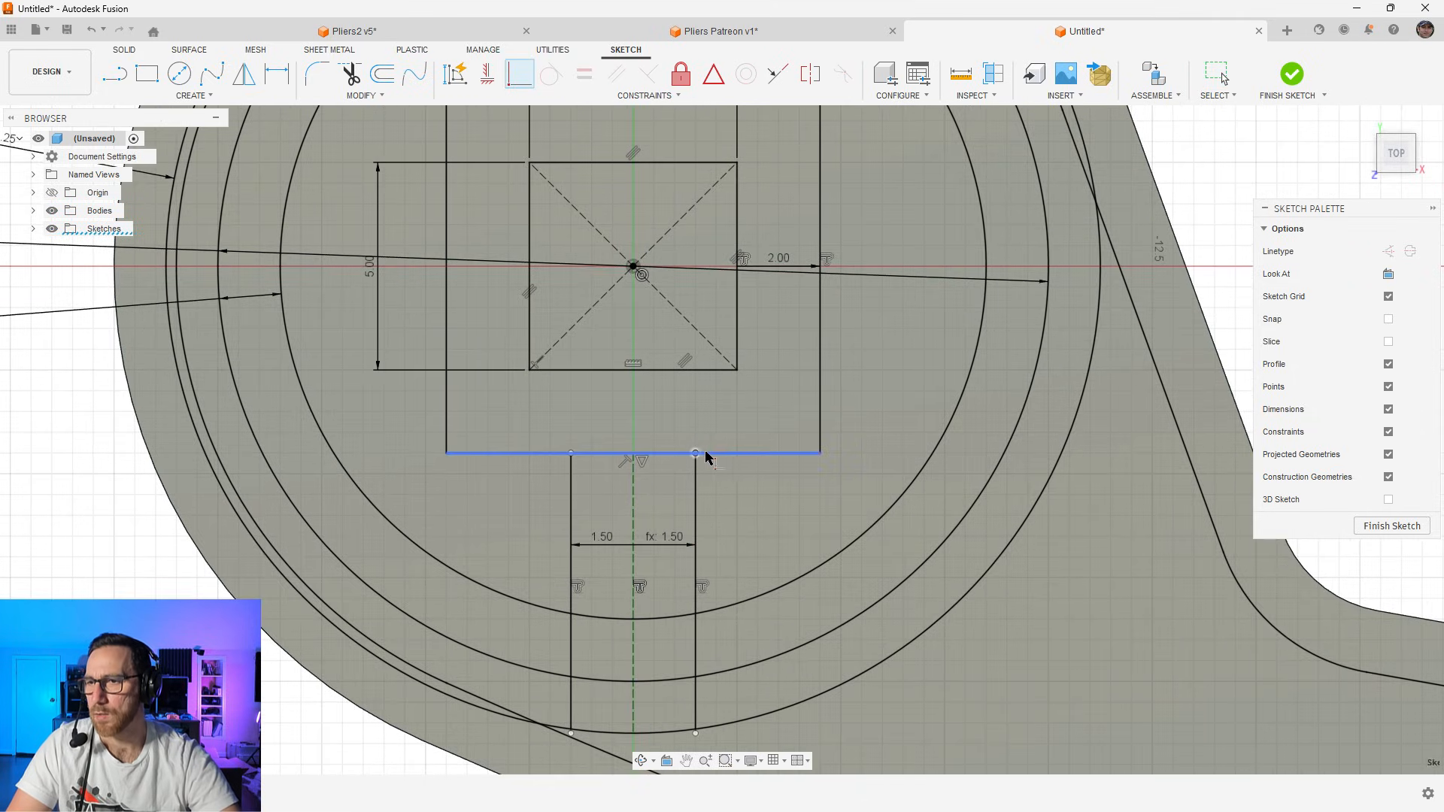
{"action": "left_click", "coordinate": [705, 453]}
{"action": "left_click", "coordinate": [571, 454]}
{"action": "left_click", "coordinate": [571, 734]}
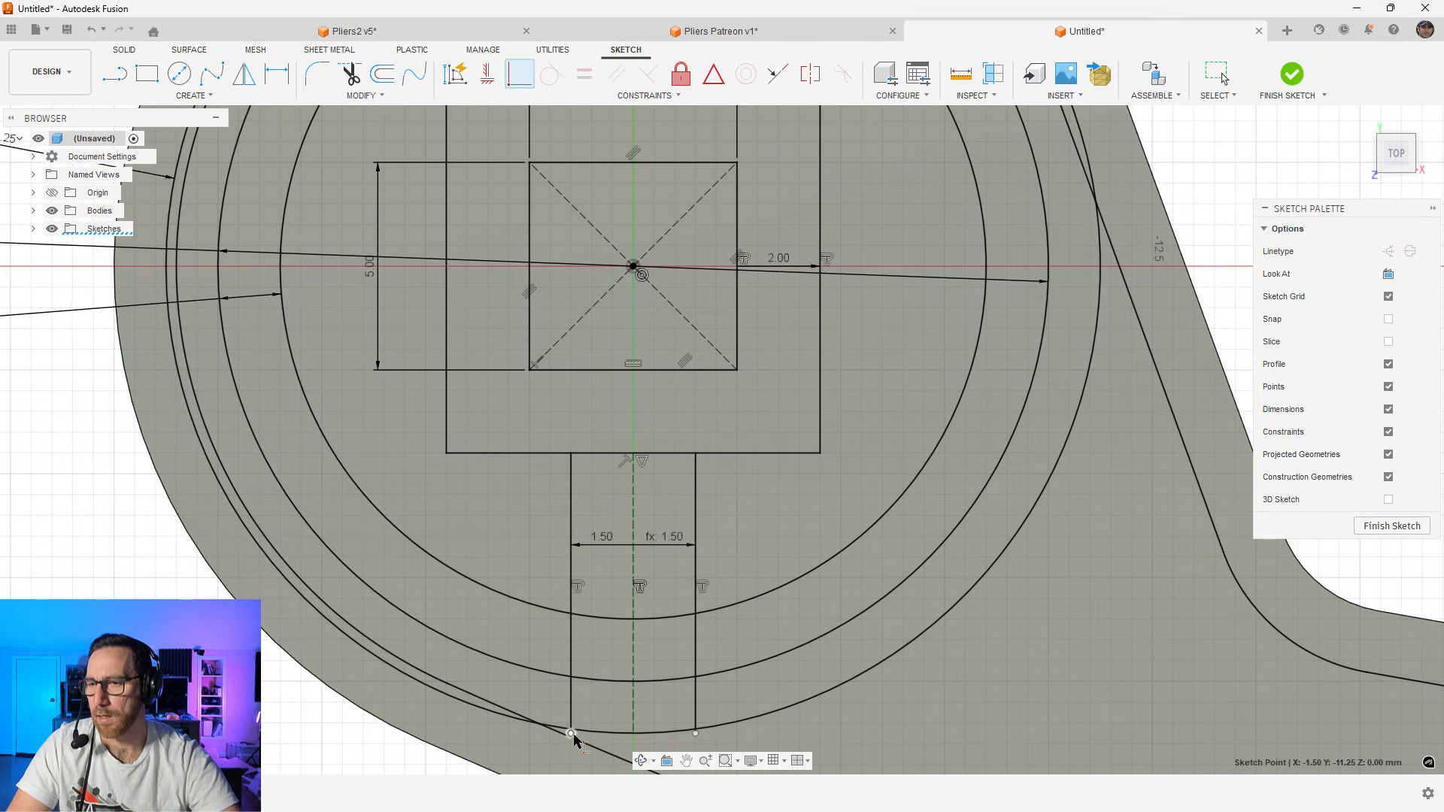
{"action": "left_click", "coordinate": [695, 734]}
{"action": "left_click", "coordinate": [709, 727]}
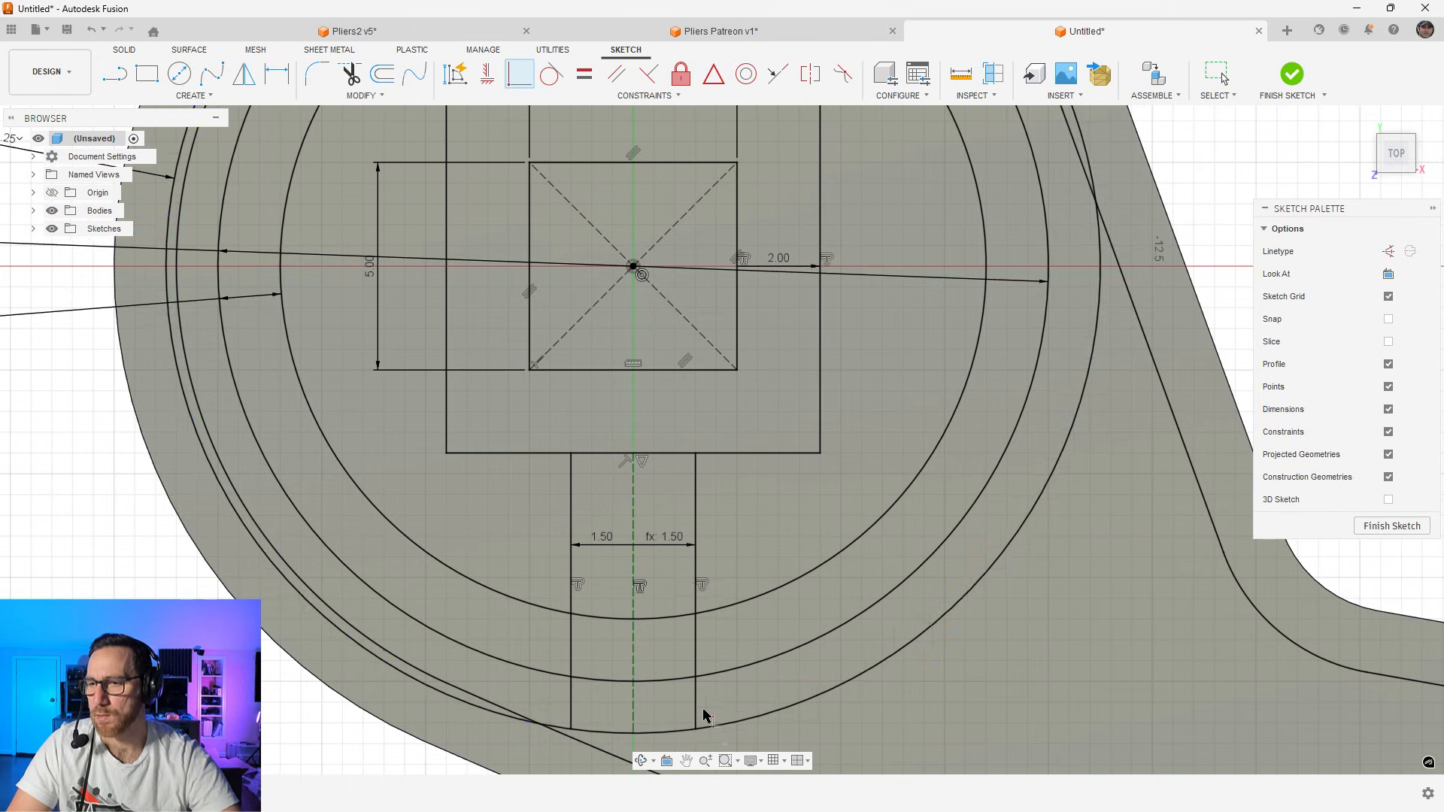
Draw a vertical line from the midpoint of the outer square's upper edge up to the outermost circle
{"action": "scroll", "coordinate": [663, 707], "scroll_direction": "down", "scroll_amount": 4}
{"action": "left_click", "coordinate": [114, 73]}
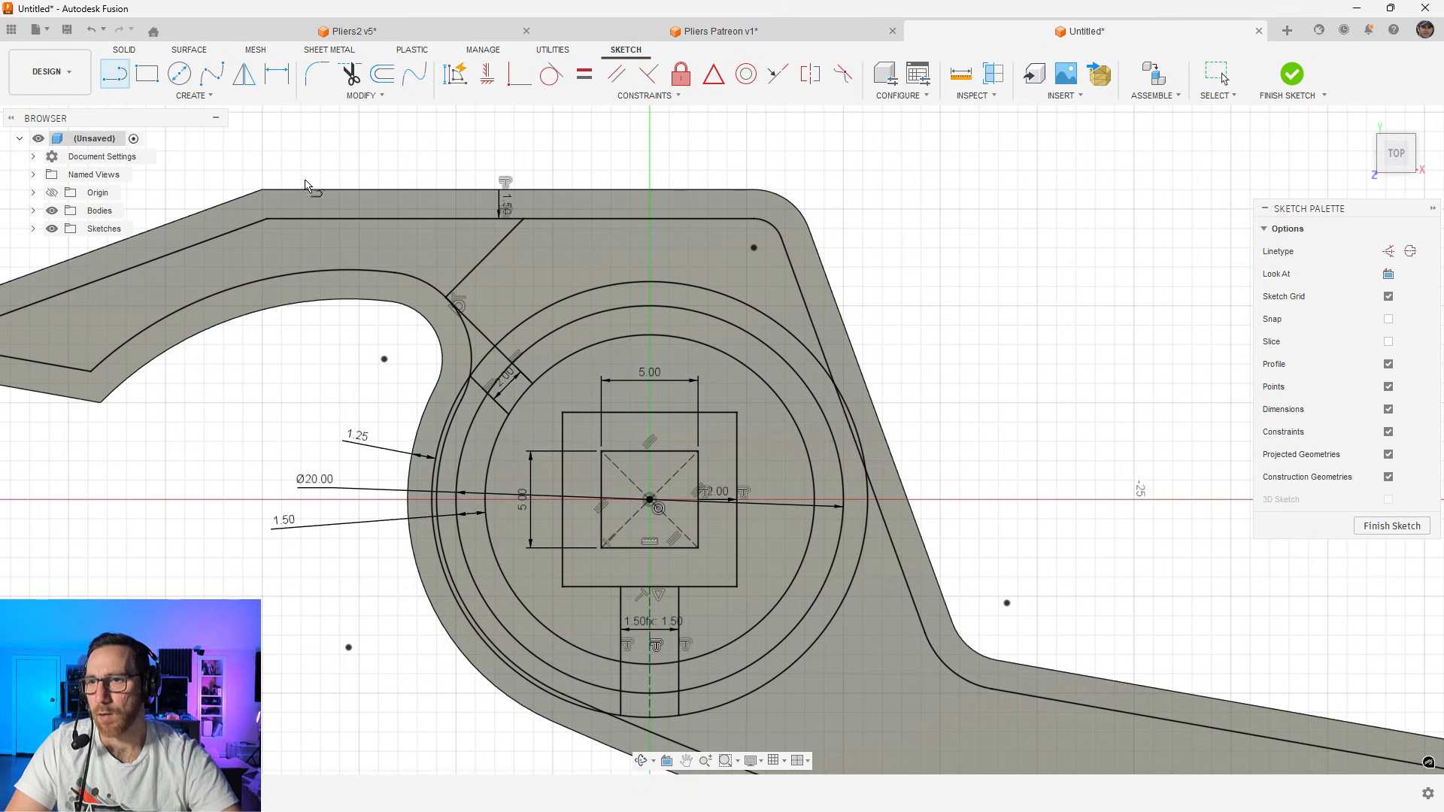
{"action": "left_click", "coordinate": [650, 414]}
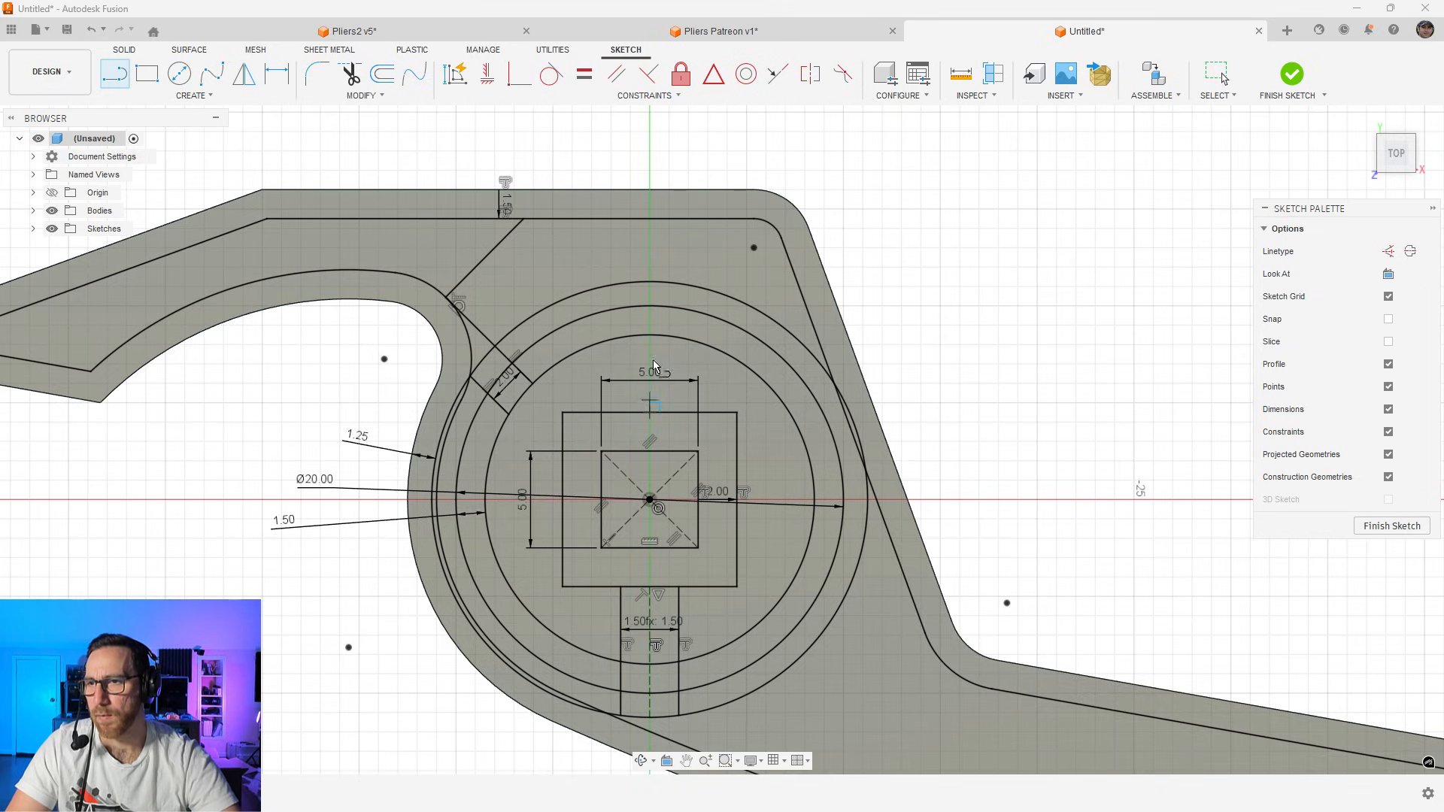
{"action": "left_click", "coordinate": [651, 283]}
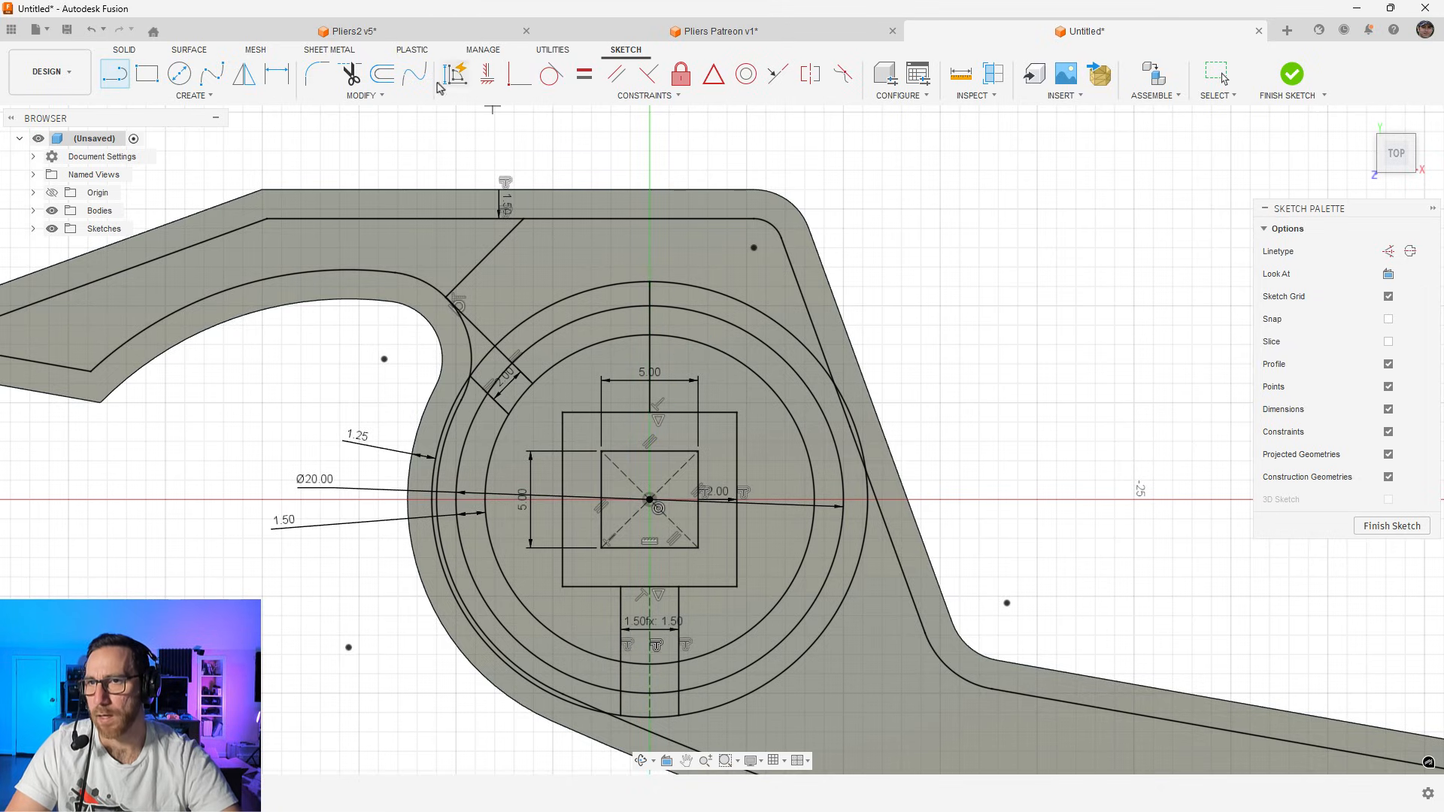
Offset the vertical line above the square symmetrically by 1.5 mm
{"action": "left_click", "coordinate": [382, 73]}
{"action": "left_click", "coordinate": [651, 303]}
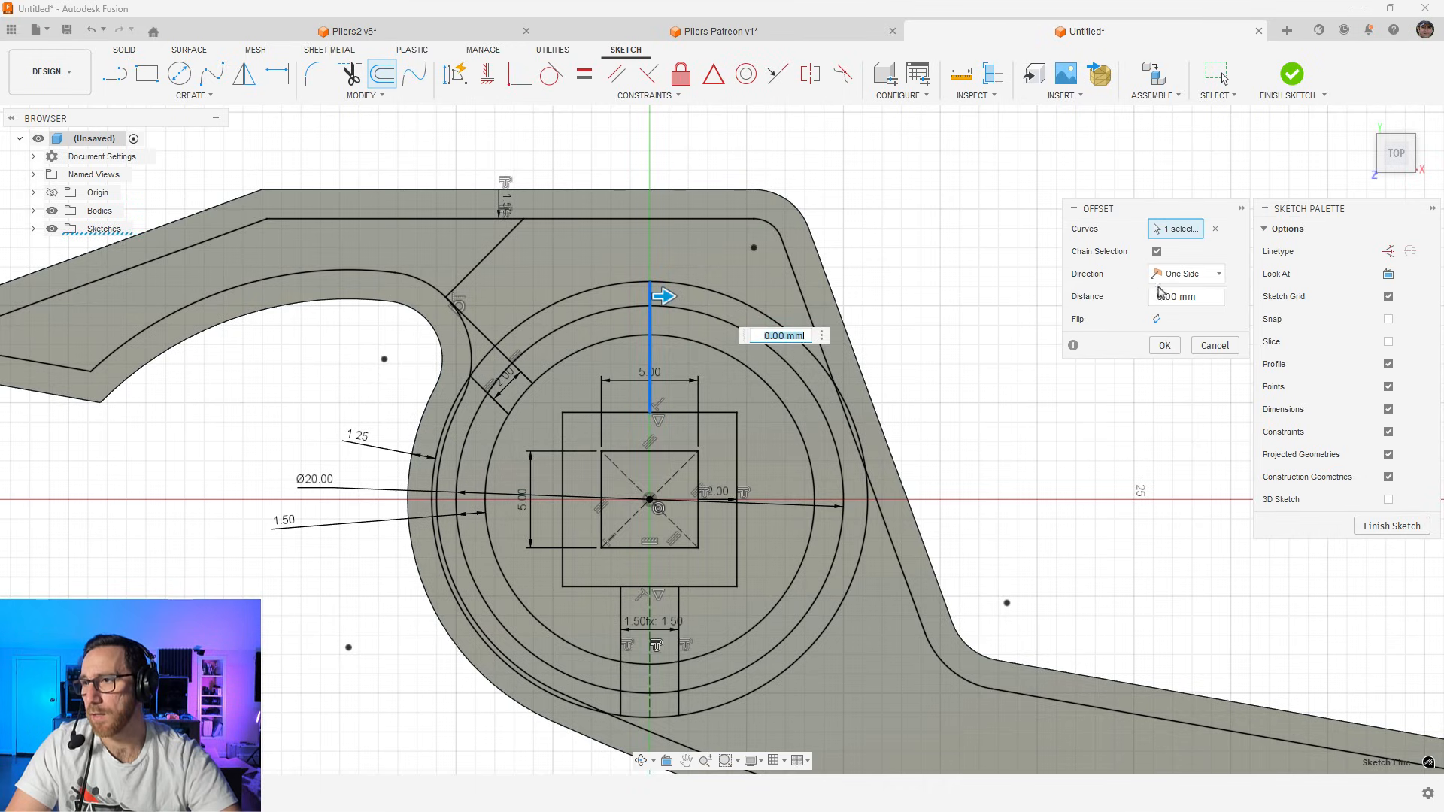
{"action": "left_click", "coordinate": [1192, 275]}
{"action": "left_click", "coordinate": [1191, 330]}
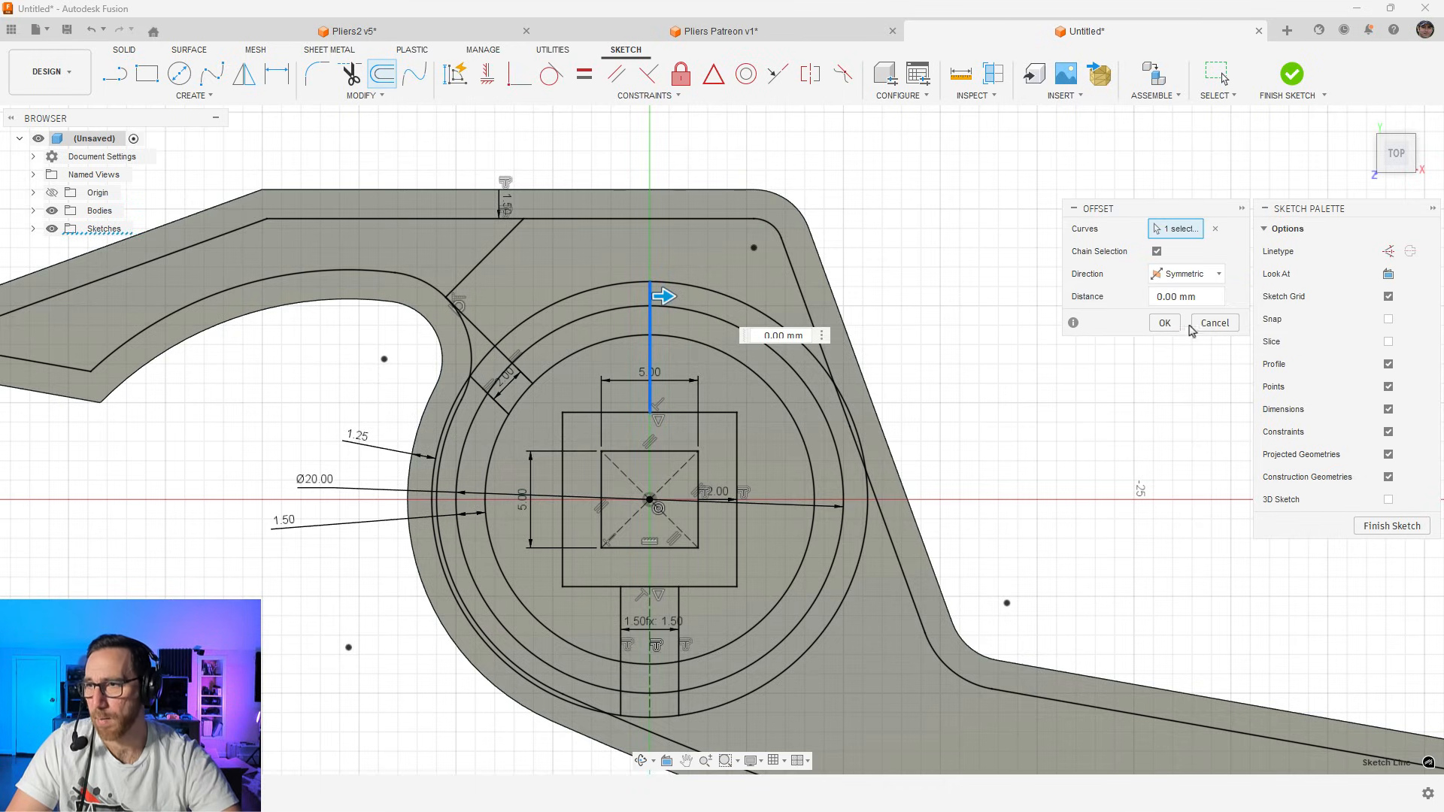
{"action": "left_click", "coordinate": [1211, 301]}
{"action": "type", "text": "1.5"}
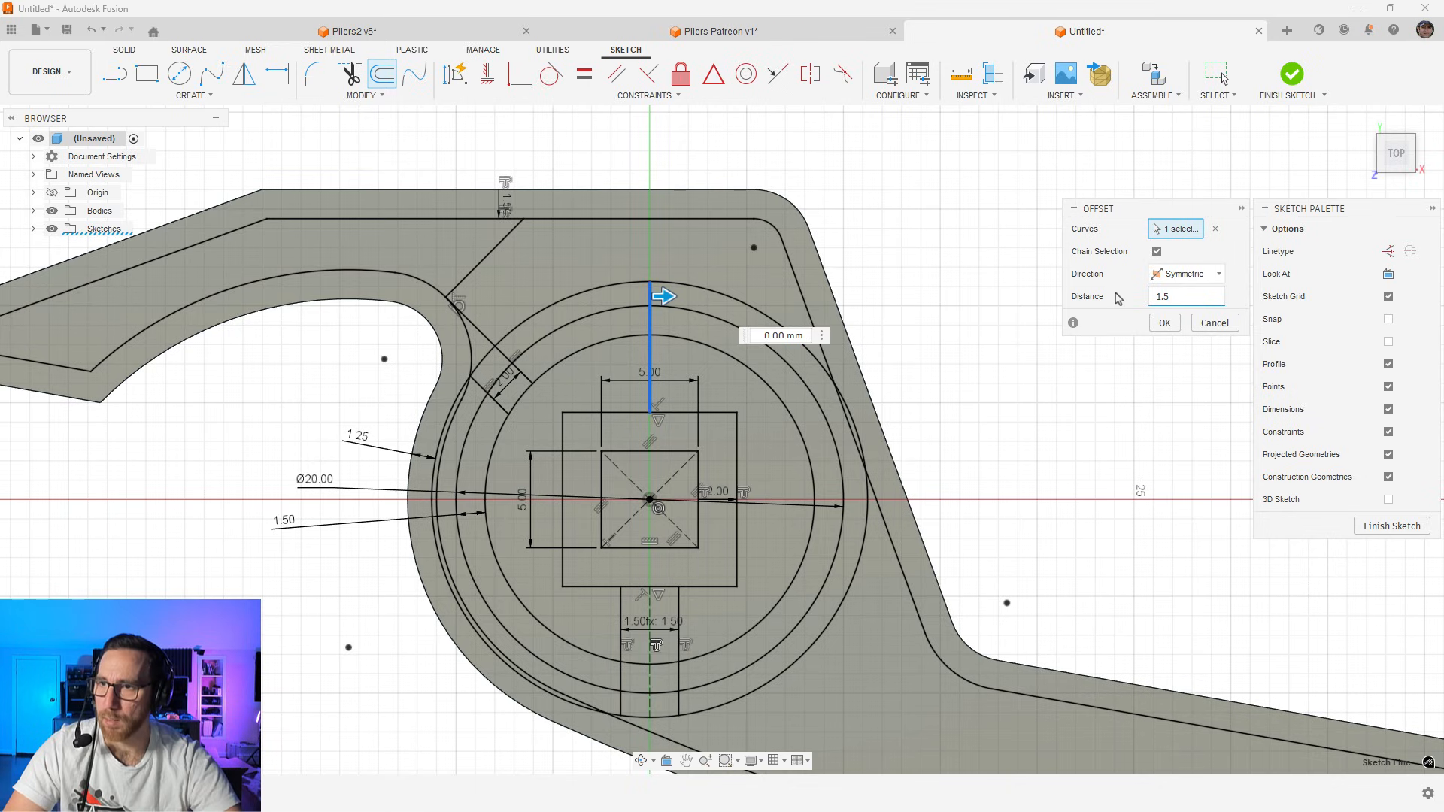
{"action": "key", "text": "Return"}
Convert the centre line of the upper slot to construction geometry
{"action": "scroll", "coordinate": [636, 301], "scroll_direction": "up", "scroll_amount": 2}
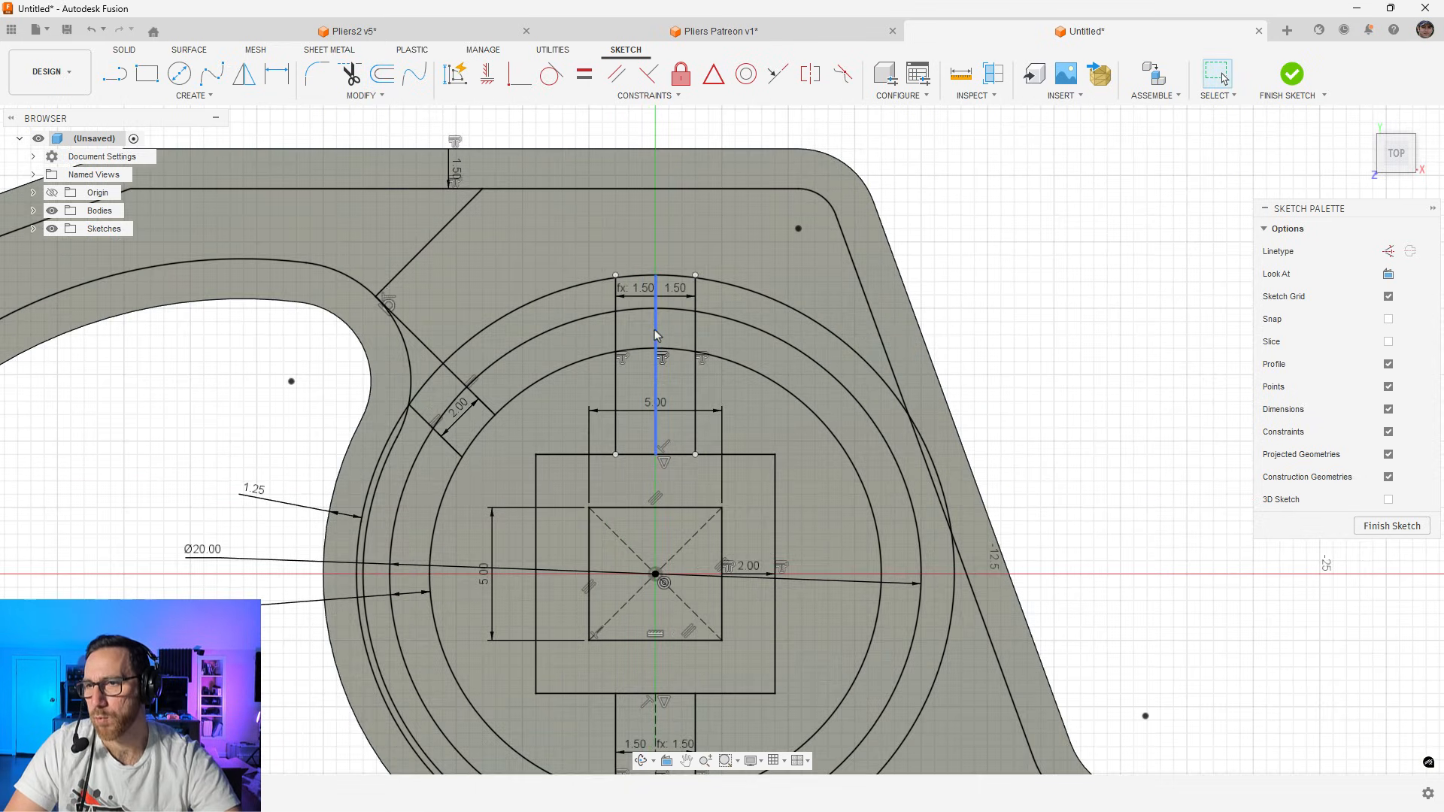
{"action": "left_click", "coordinate": [655, 329]}
{"action": "key", "text": "x"}
{"action": "key", "text": "Escape"}
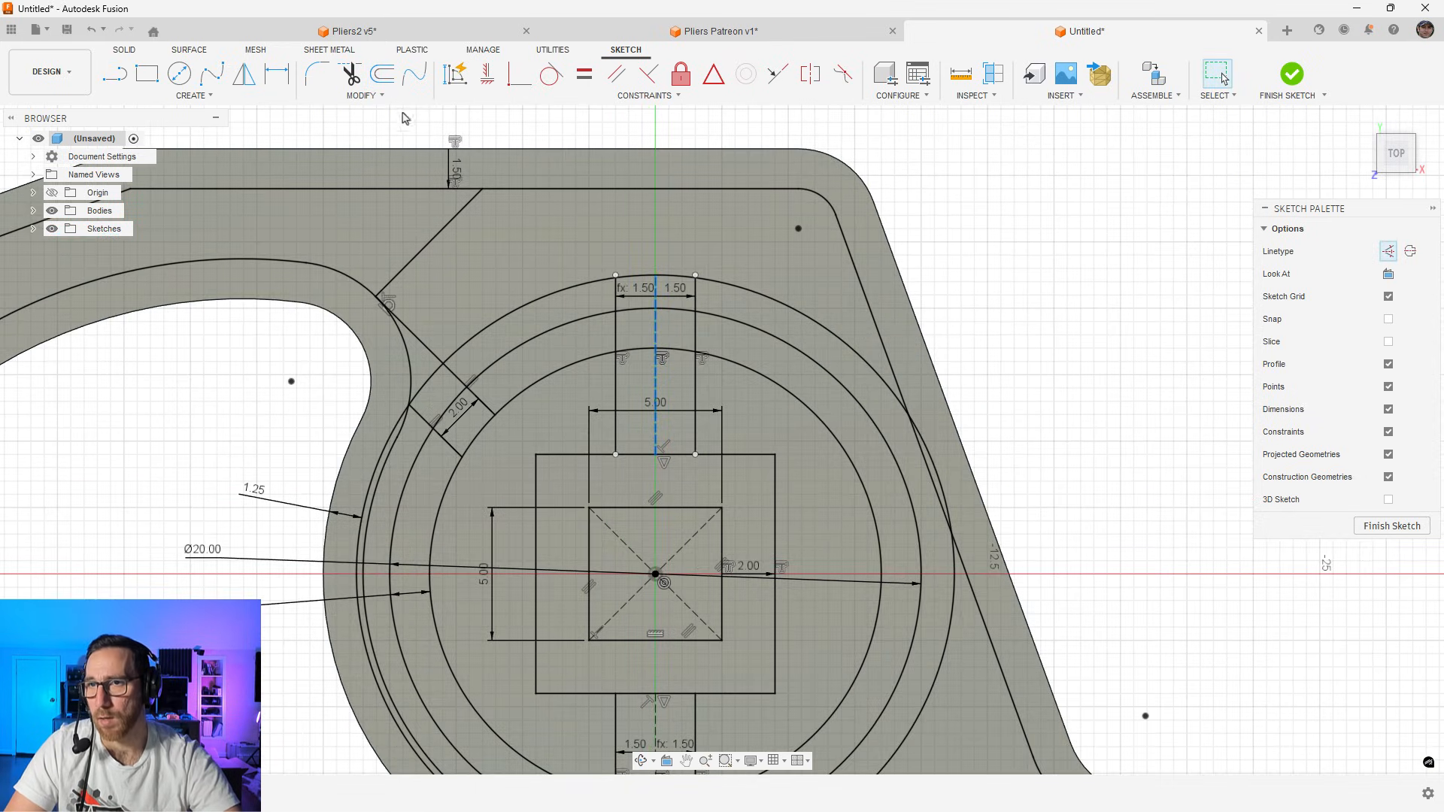
Add coincident constraints tying the upper offset lines' endpoints to the outermost circle and the square's upper edge
{"action": "key", "text": "l"}
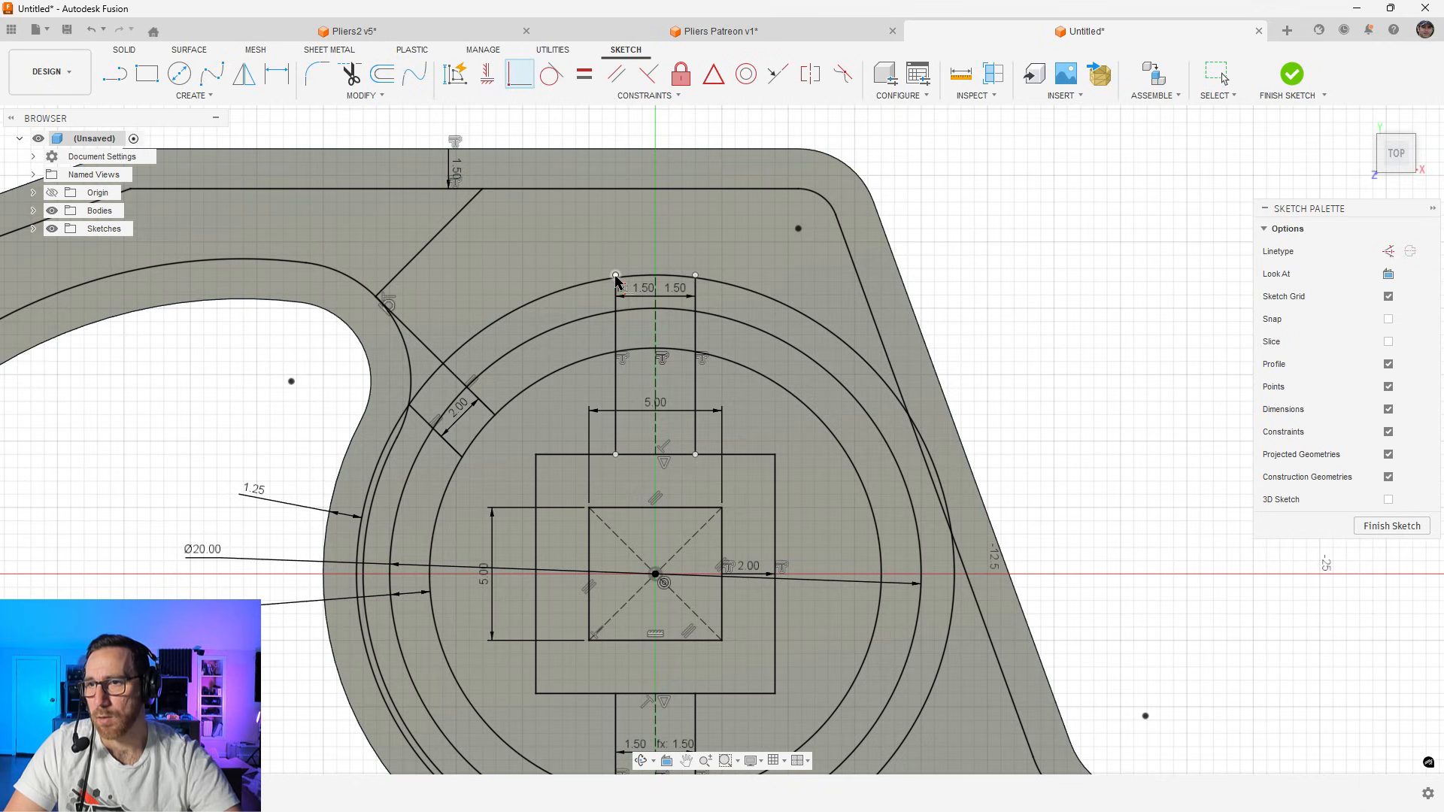
{"action": "left_click", "coordinate": [695, 277]}
{"action": "left_click", "coordinate": [704, 282]}
{"action": "left_click", "coordinate": [694, 455]}
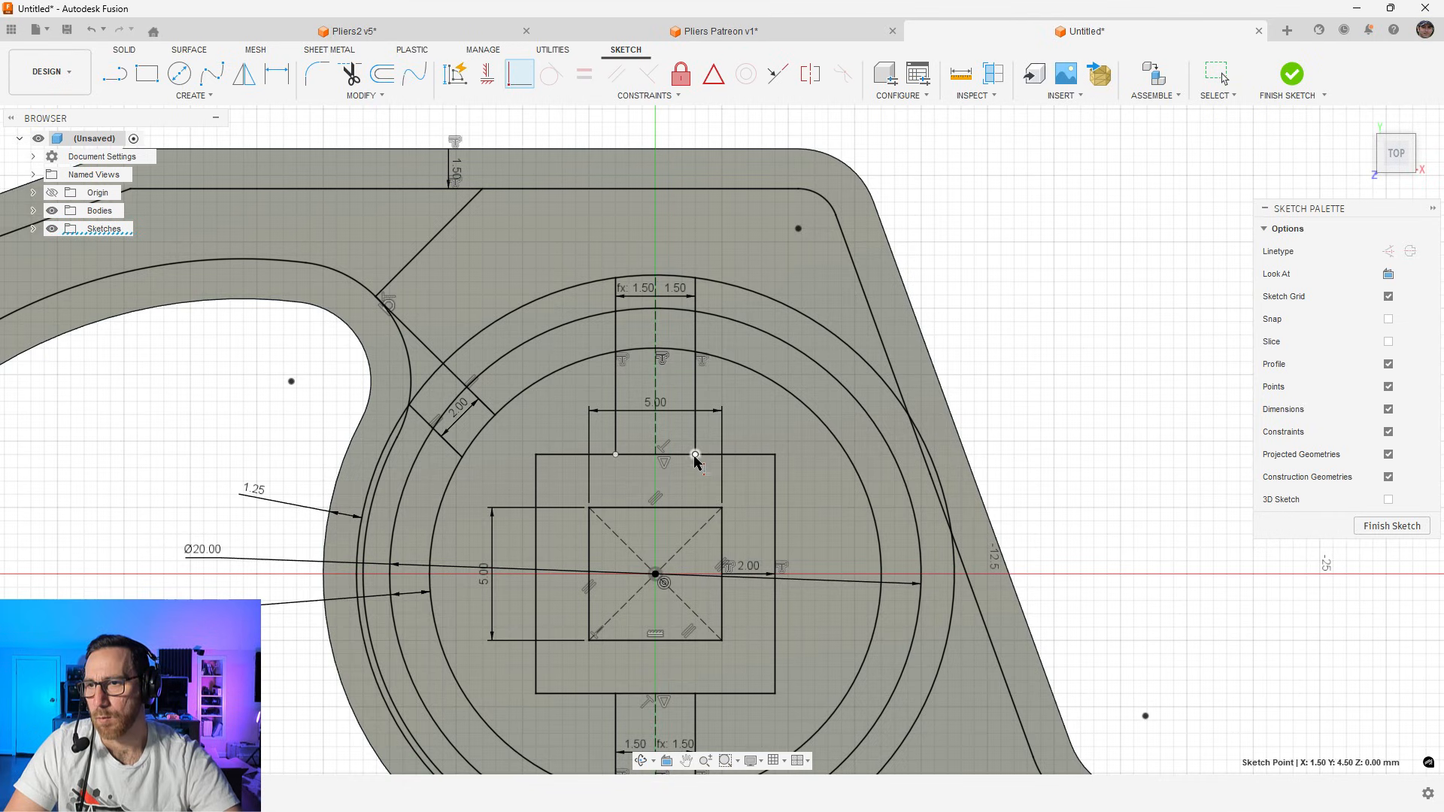
{"action": "left_click", "coordinate": [681, 455]}
{"action": "left_click", "coordinate": [617, 456]}
{"action": "left_click", "coordinate": [626, 455]}
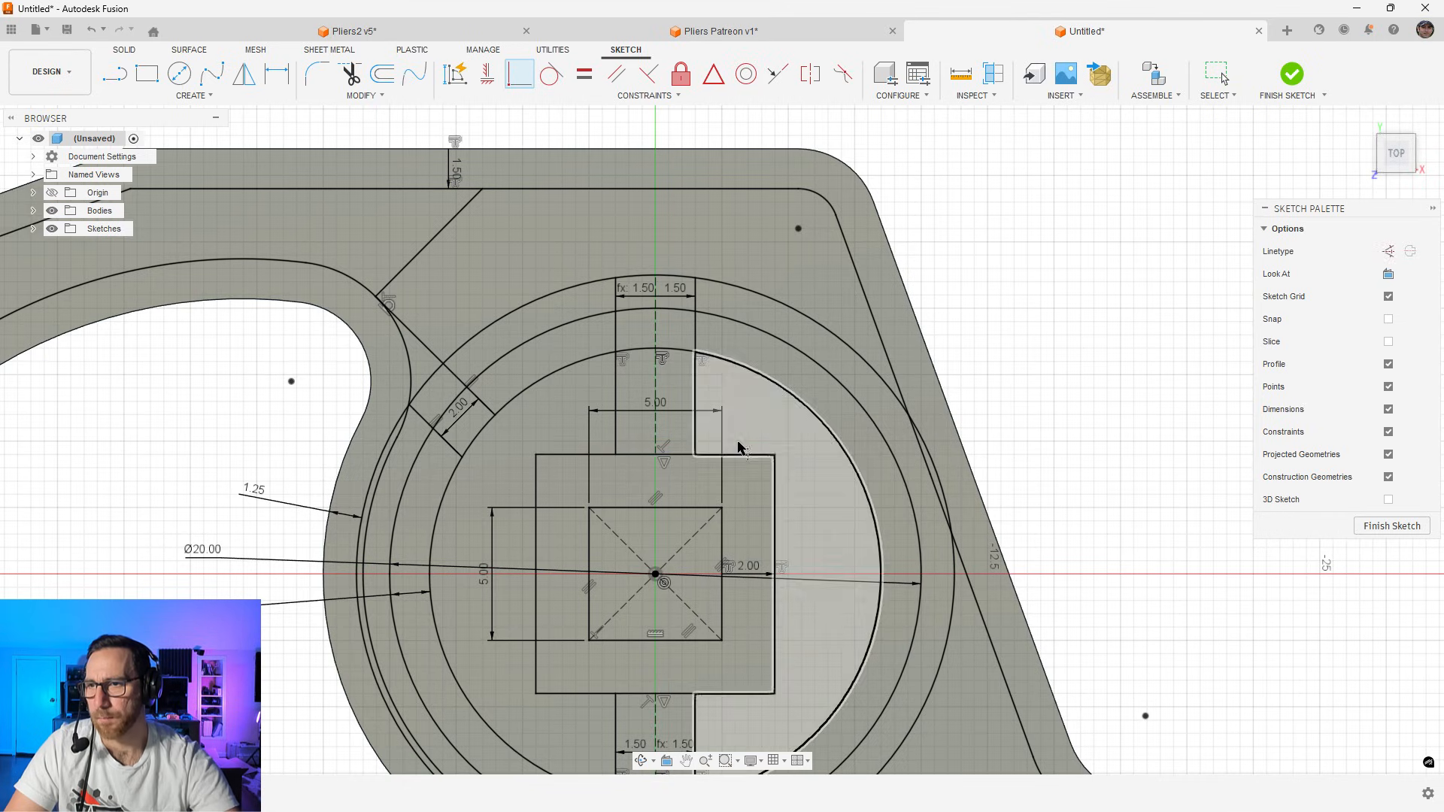
{"action": "key", "text": "Escape"}
Draw two parallel vertical lines across the pivot rings, both just beyond the outer square's right edge
{"action": "scroll", "coordinate": [691, 406], "scroll_direction": "down", "scroll_amount": 3}
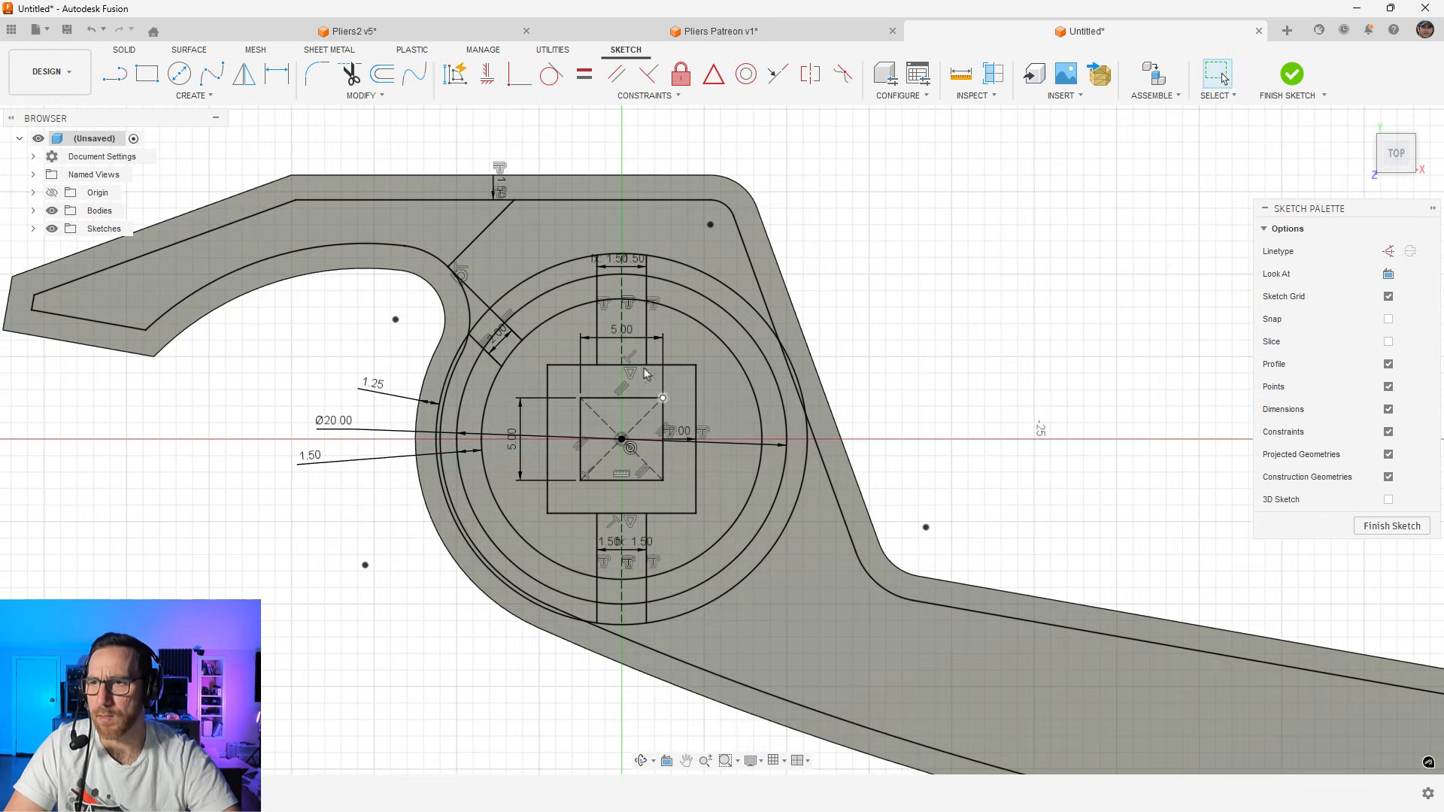
{"action": "left_click", "coordinate": [114, 73]}
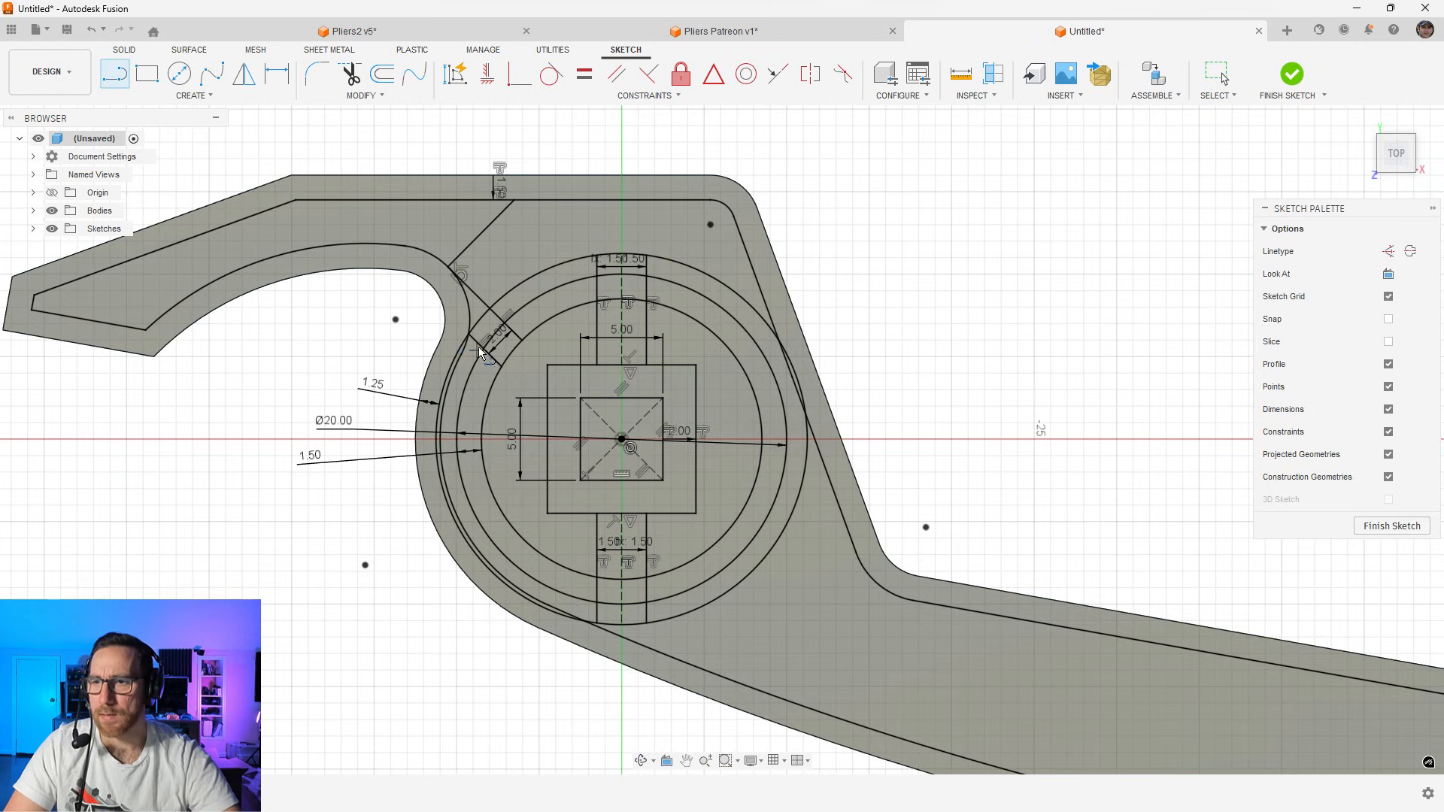
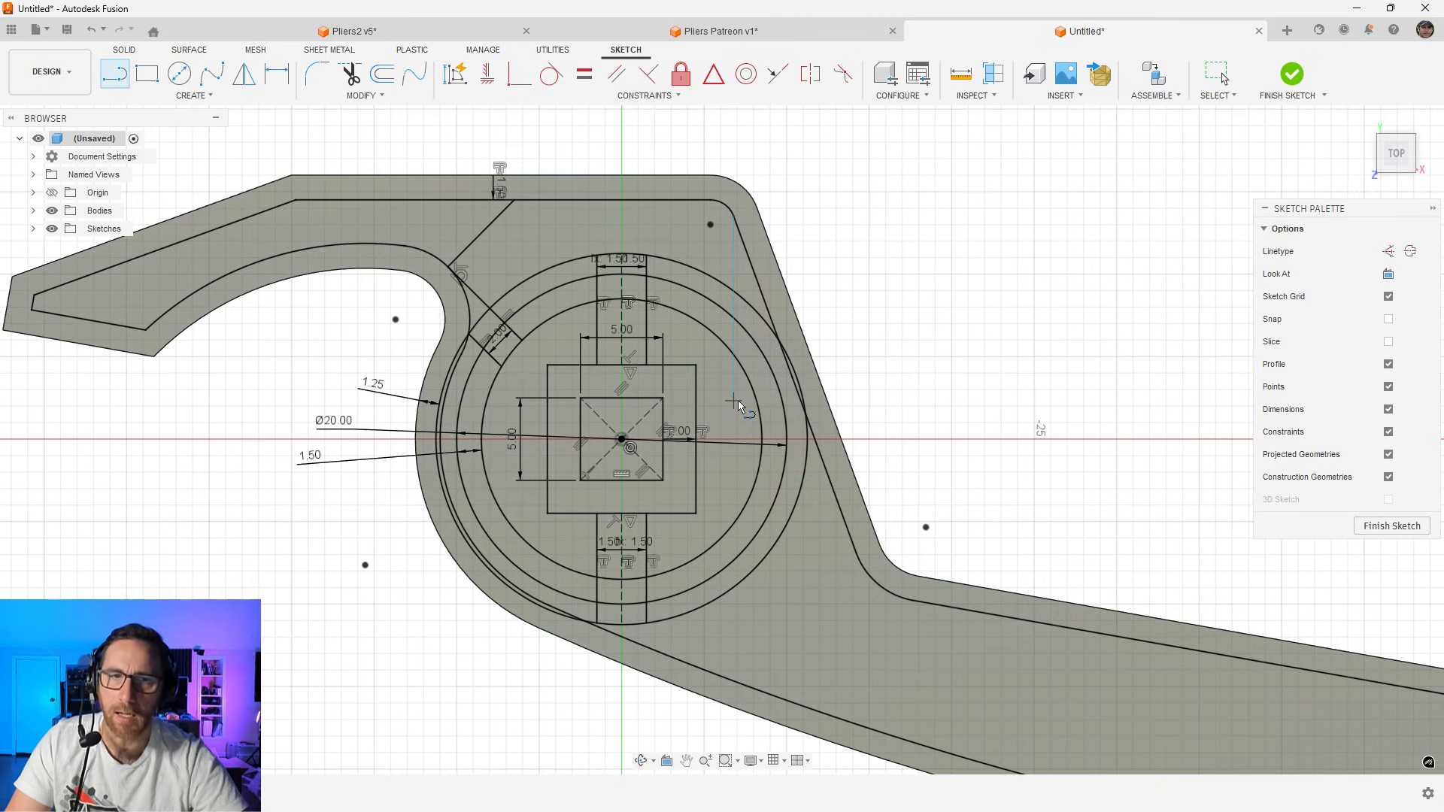
{"action": "left_click", "coordinate": [710, 276]}
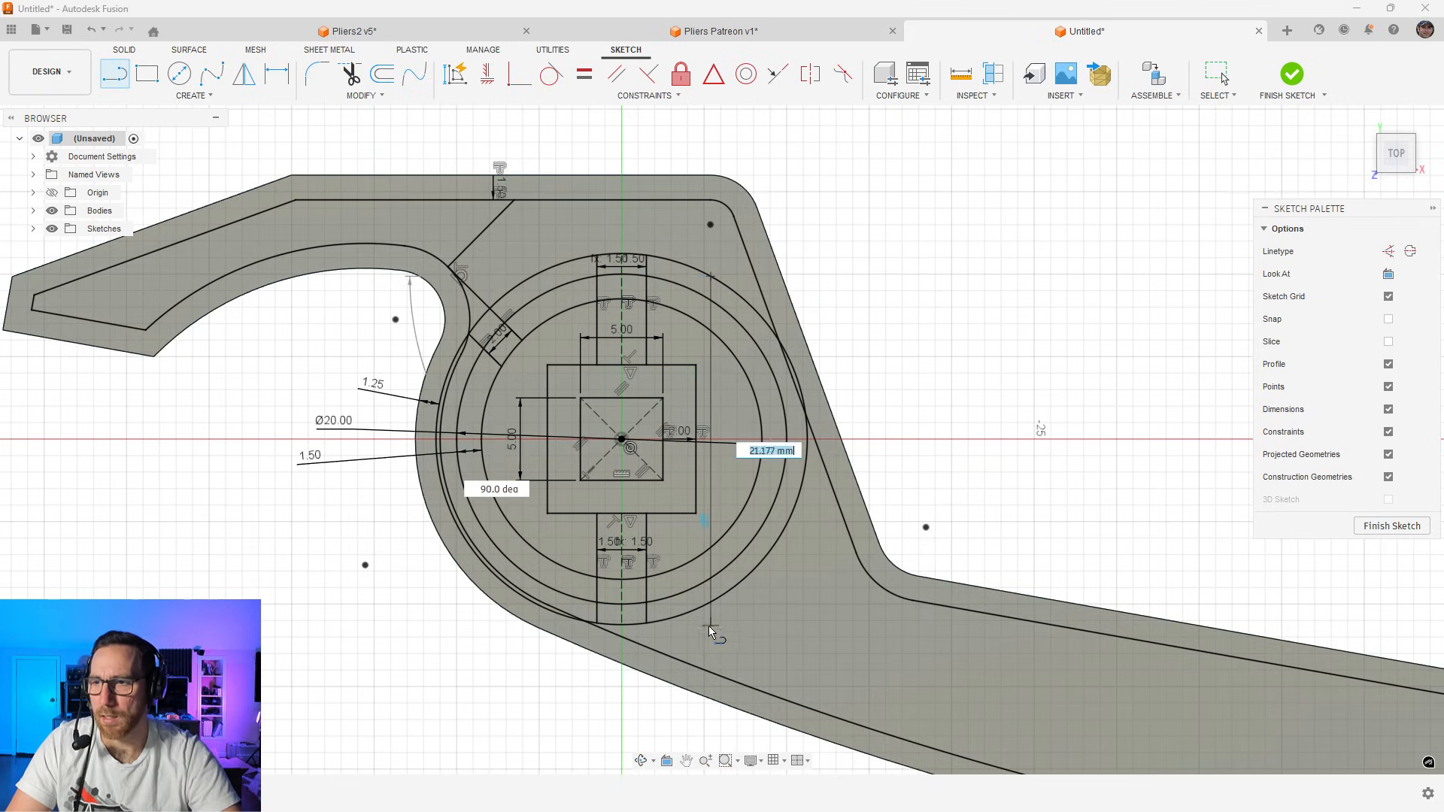
{"action": "left_click", "coordinate": [733, 290]}
{"action": "left_click", "coordinate": [732, 587]}
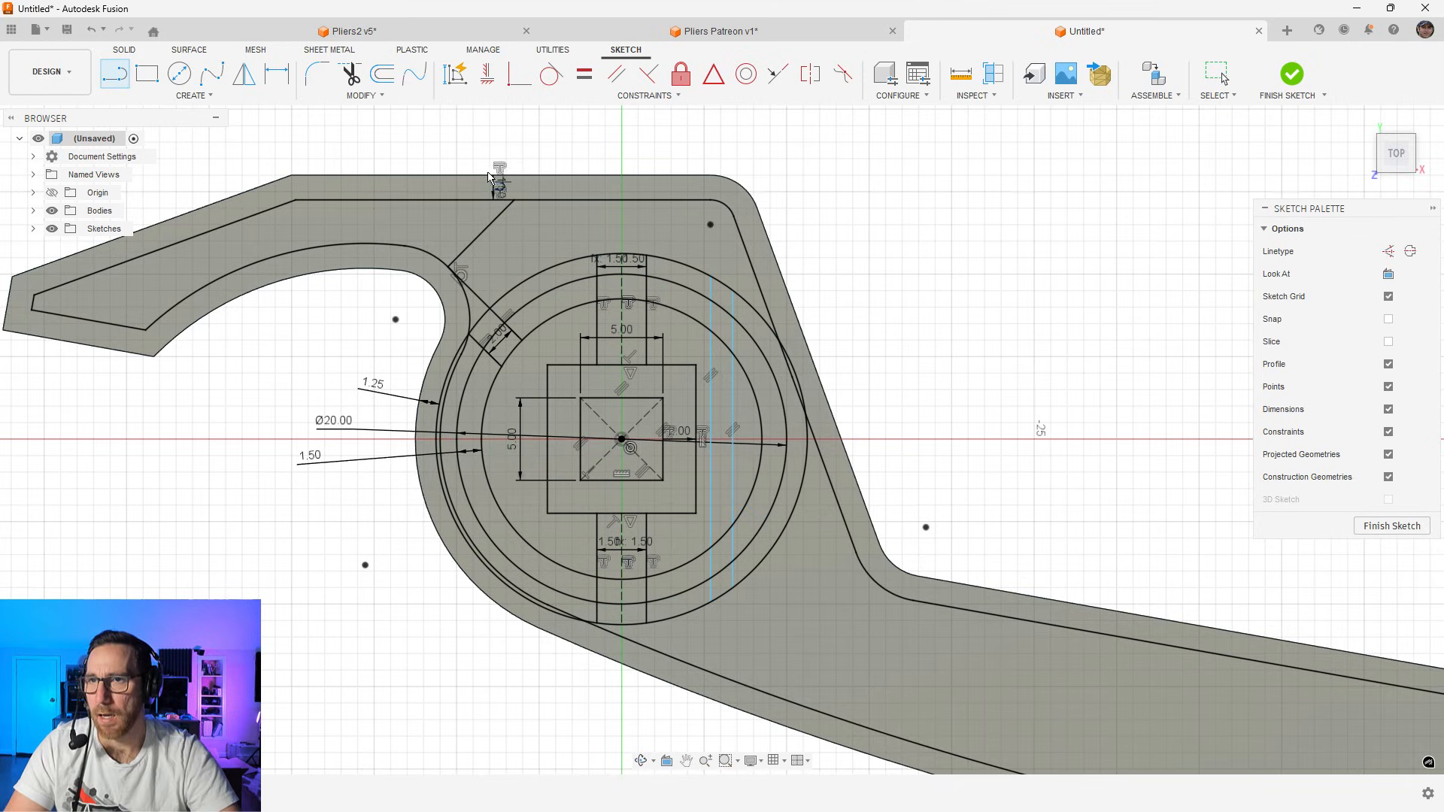
Dimension the nearer vertical line 1 mm from the outer square's right edge
{"action": "left_click", "coordinate": [275, 78]}
{"action": "scroll", "coordinate": [704, 419], "scroll_direction": "up", "scroll_amount": 2}
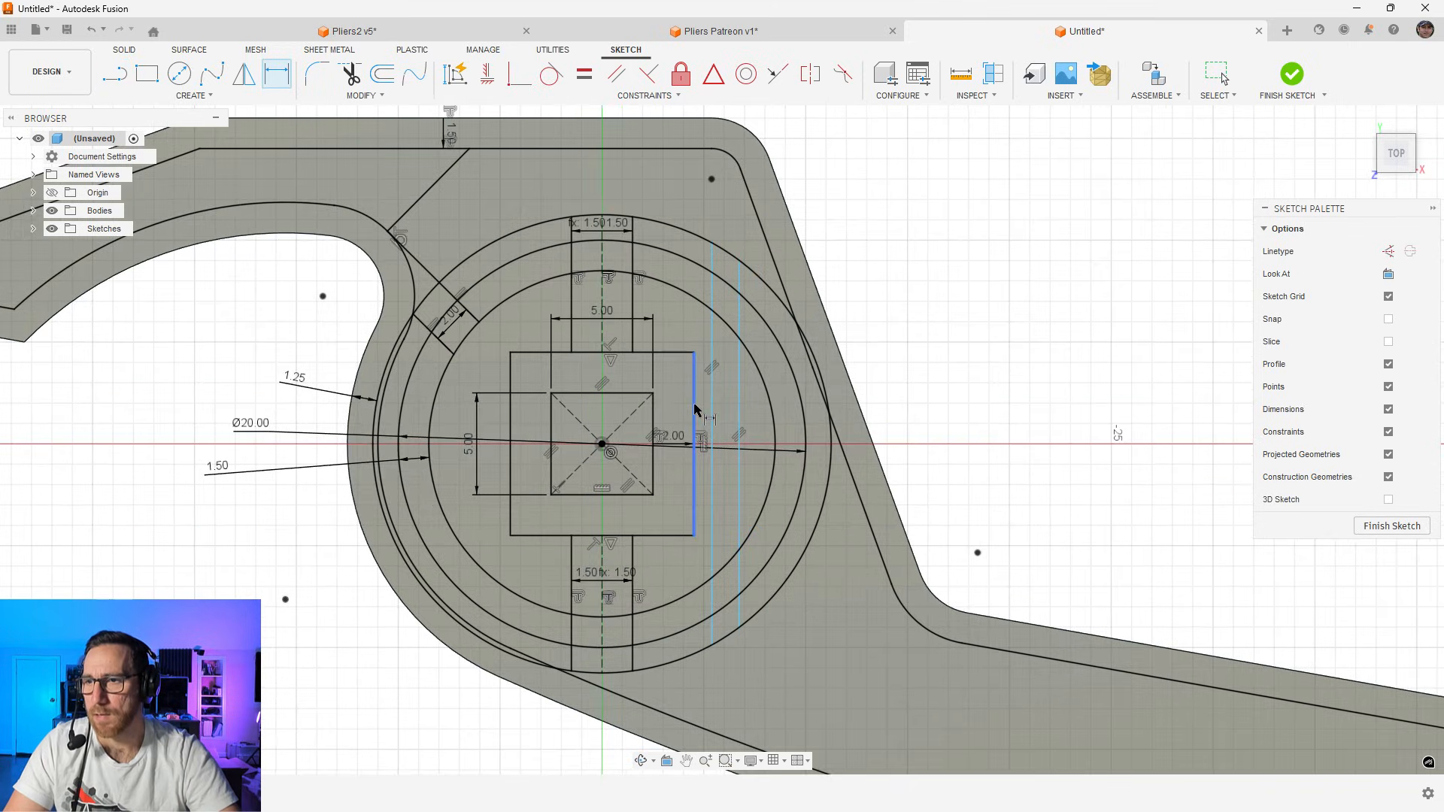
{"action": "left_click", "coordinate": [693, 395]}
{"action": "left_click", "coordinate": [710, 398]}
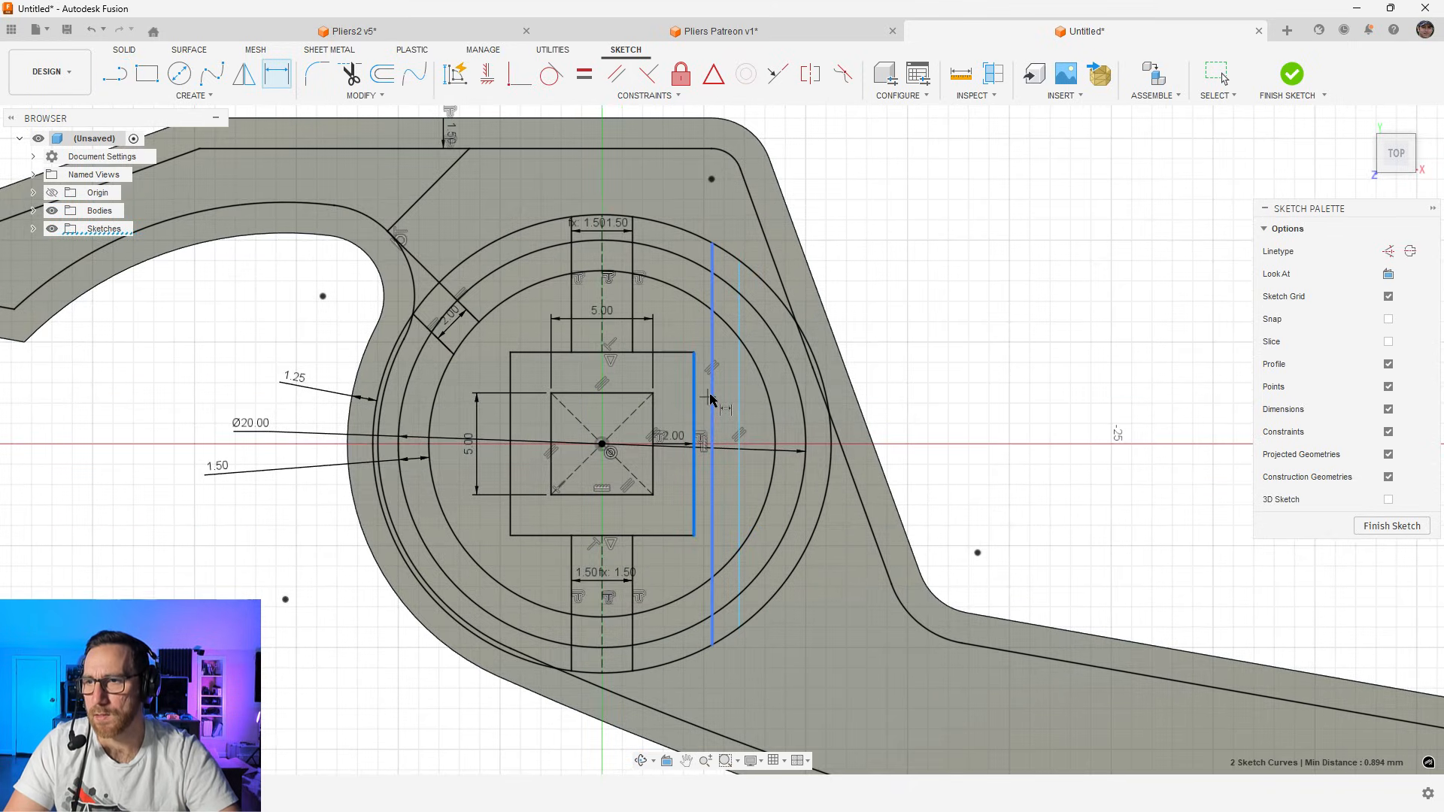
{"action": "left_click", "coordinate": [703, 332]}
{"action": "type", "text": "1"}
{"action": "key", "text": "Return"}
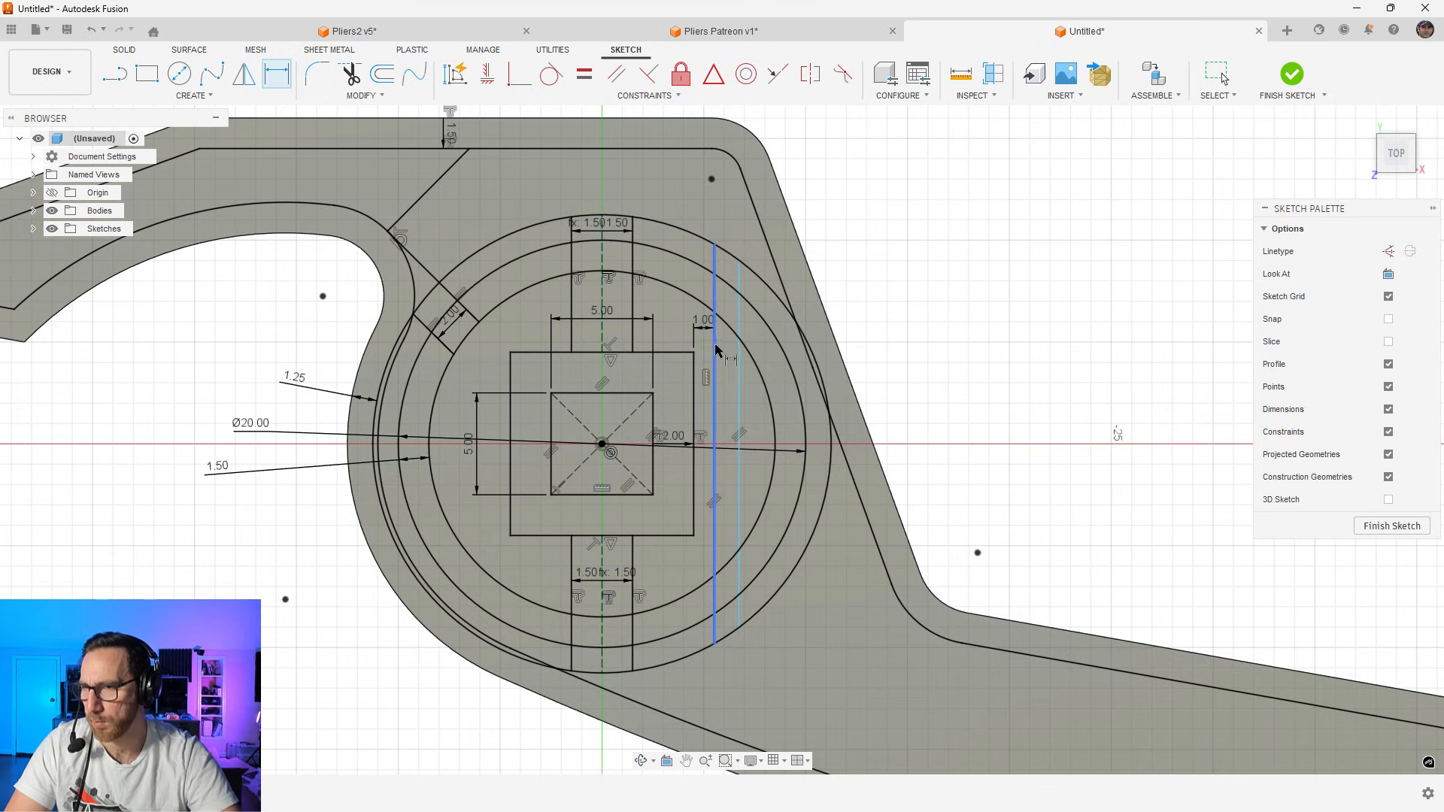
Dimension the two vertical lines 1.5 mm apart and finish the sketch
{"action": "left_click", "coordinate": [715, 350]}
{"action": "left_click", "coordinate": [740, 361]}
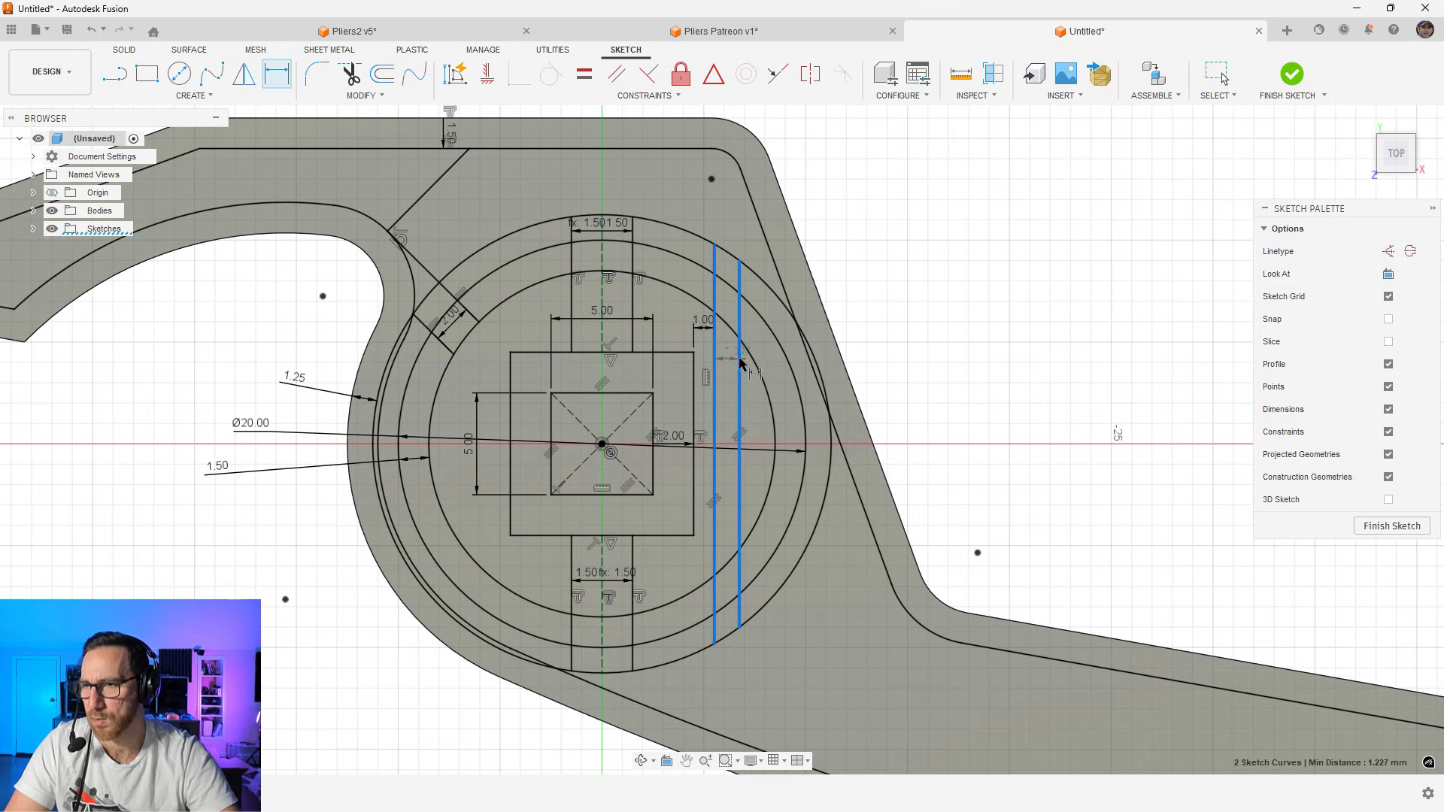
{"action": "left_click", "coordinate": [929, 329]}
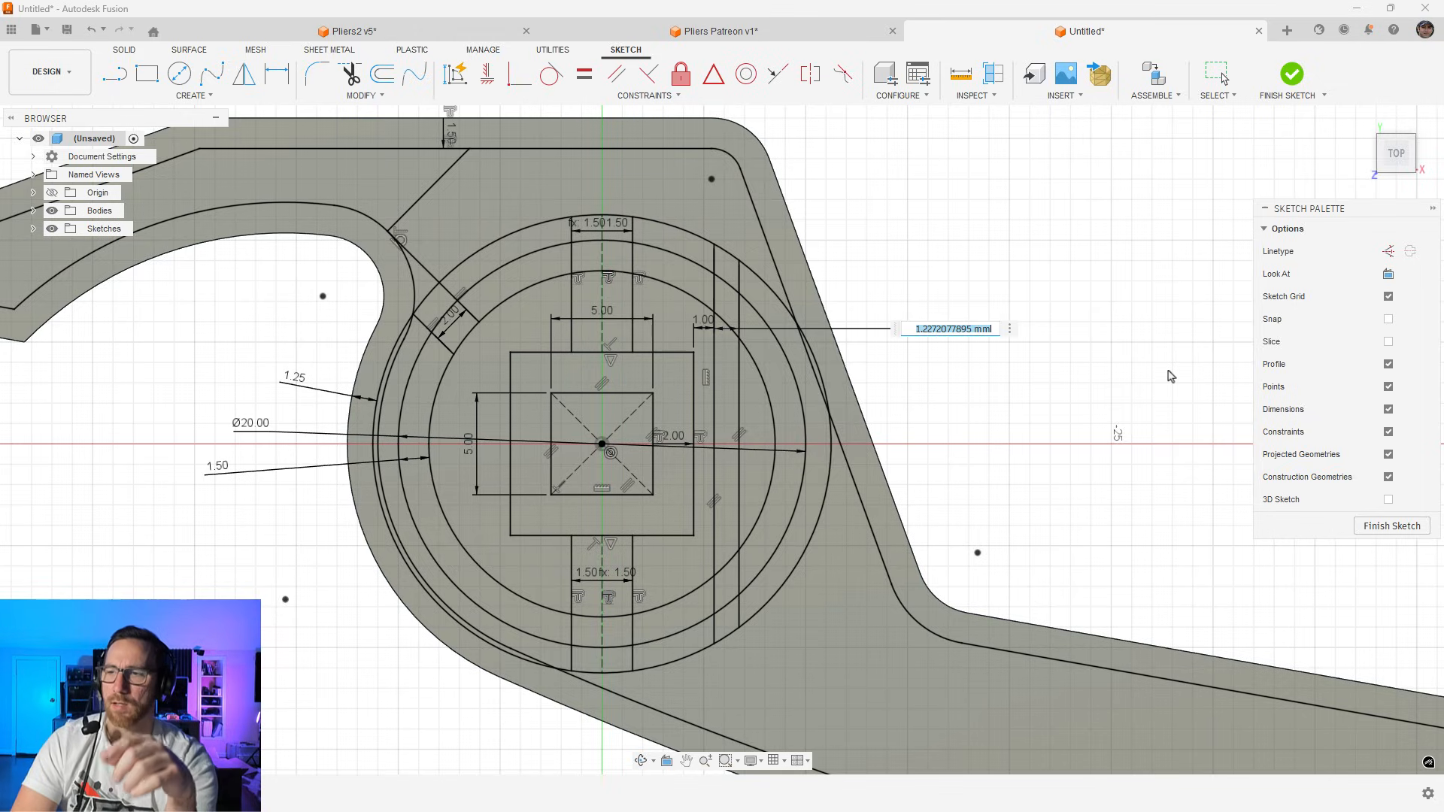
{"action": "type", "text": "1.5"}
{"action": "key", "text": "Return"}
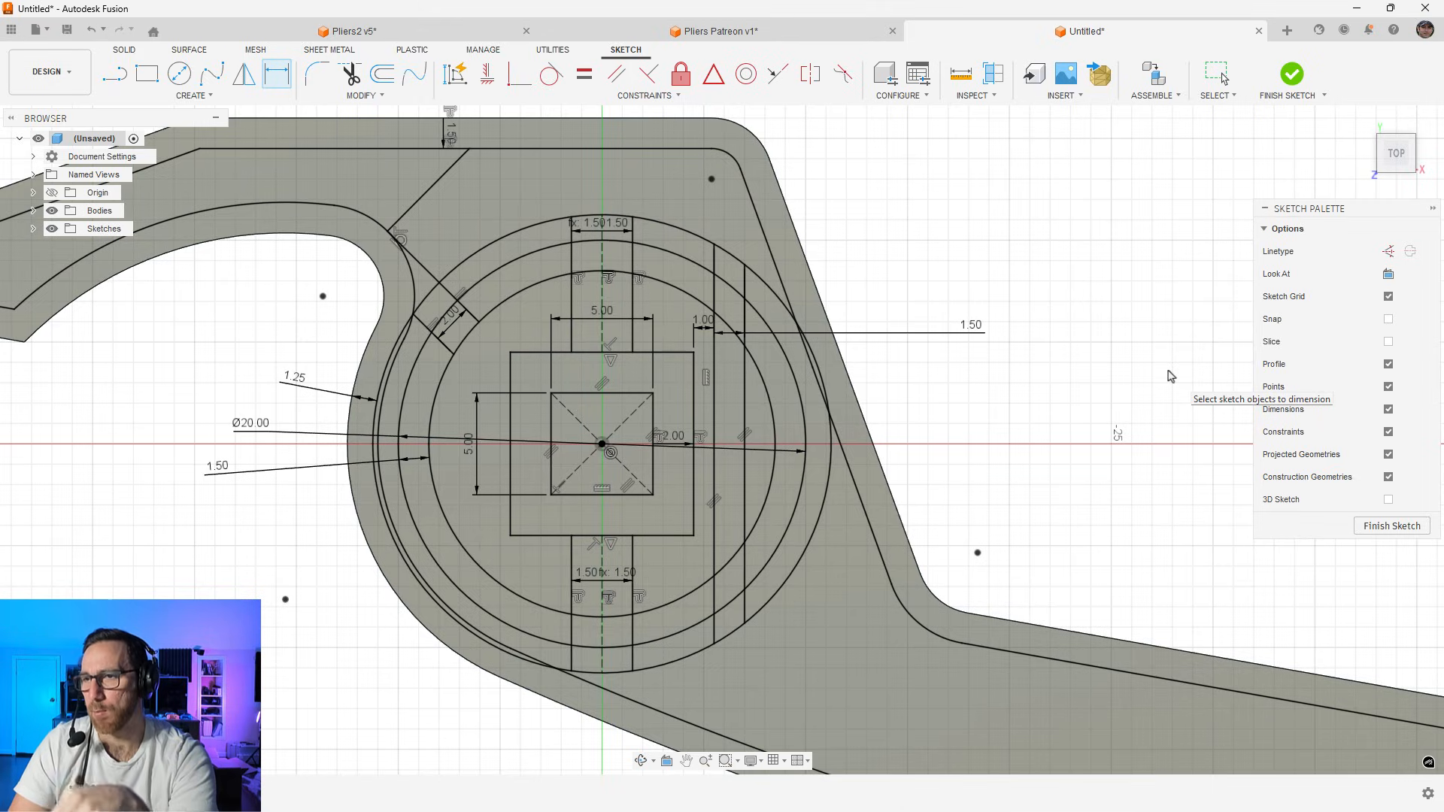
{"action": "left_click", "coordinate": [1295, 75]}
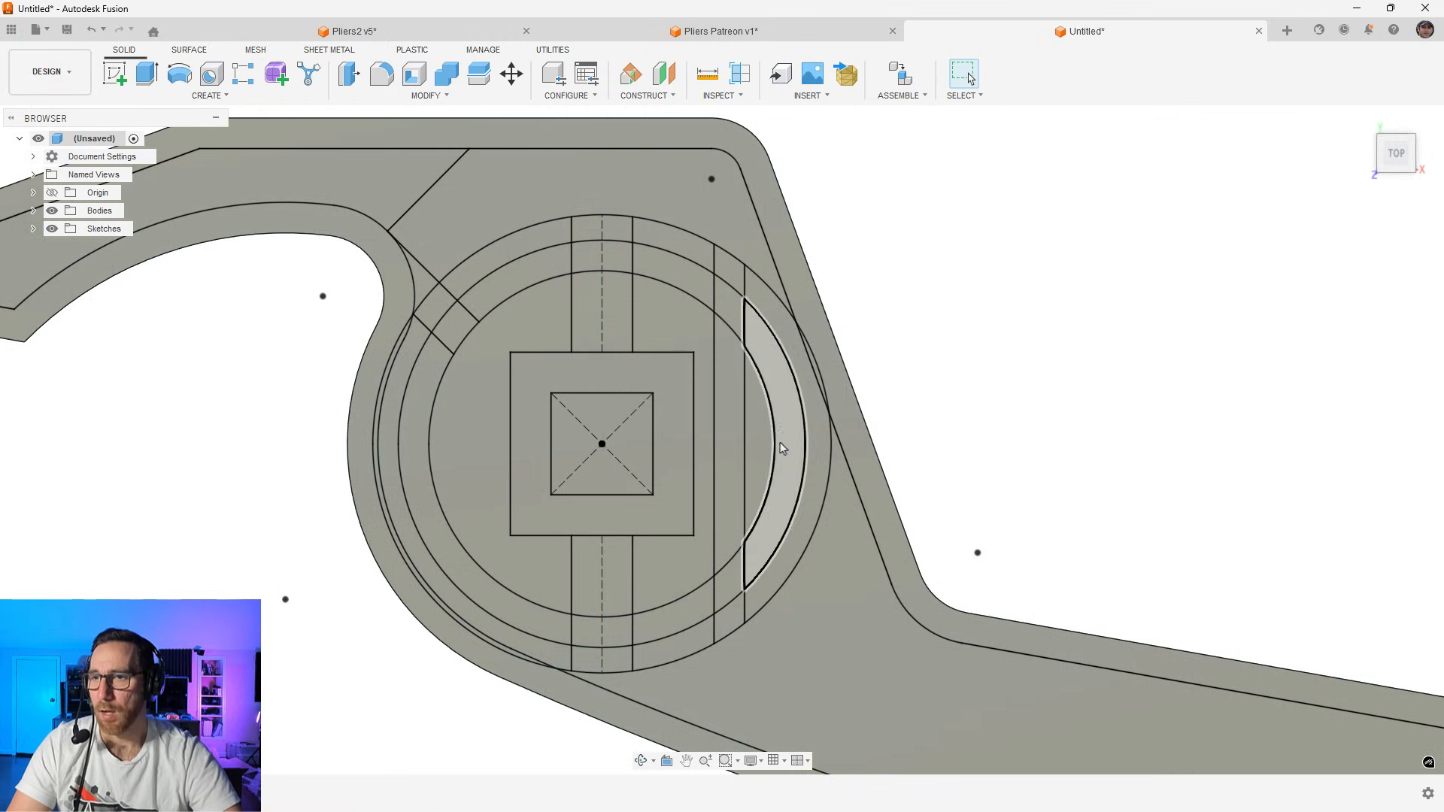
Start an extrusion with the large profile above the pivot, the three upper-left pivot profiles, and the outer ring's left segment with its sliver
{"action": "left_click", "coordinate": [147, 73]}
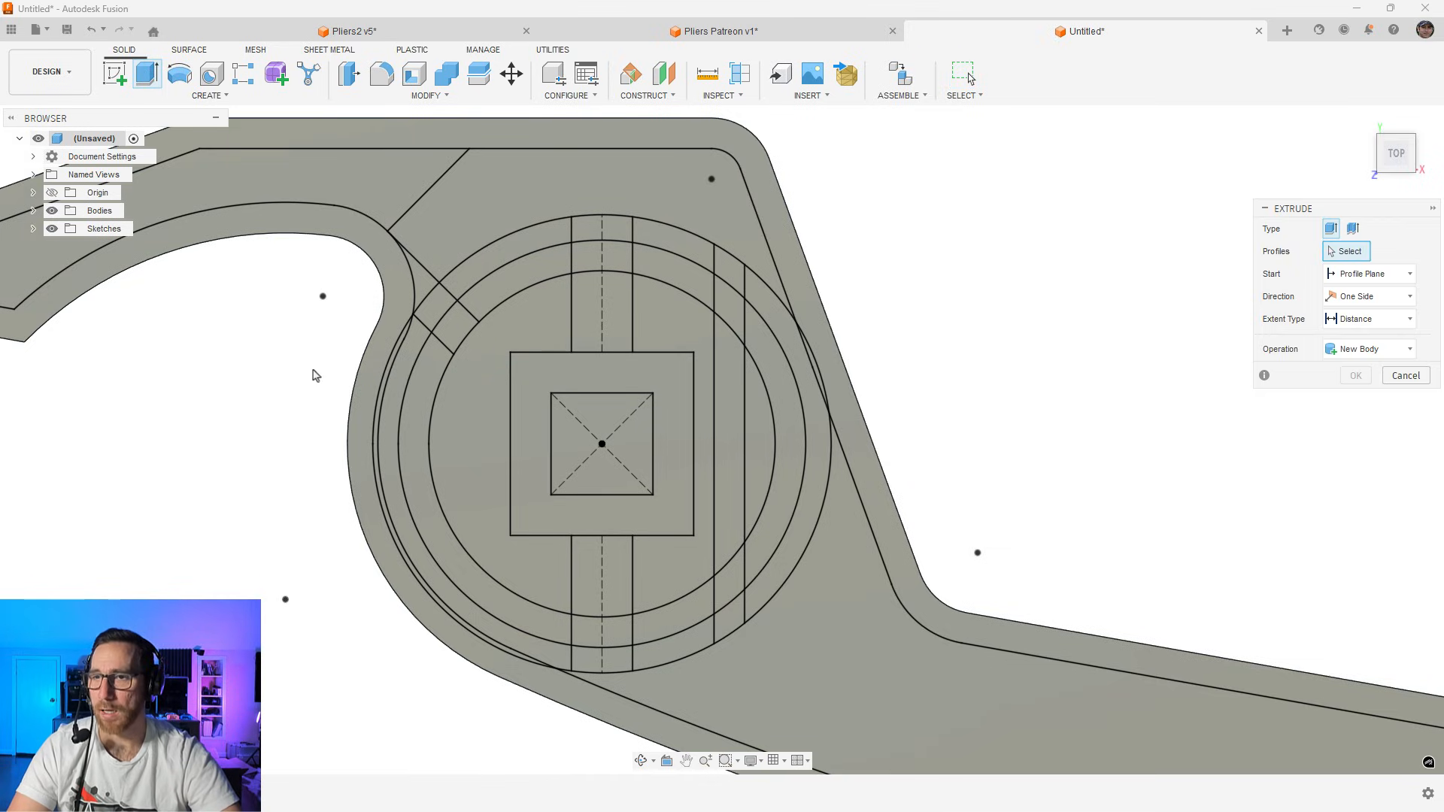
{"action": "left_click", "coordinate": [708, 192]}
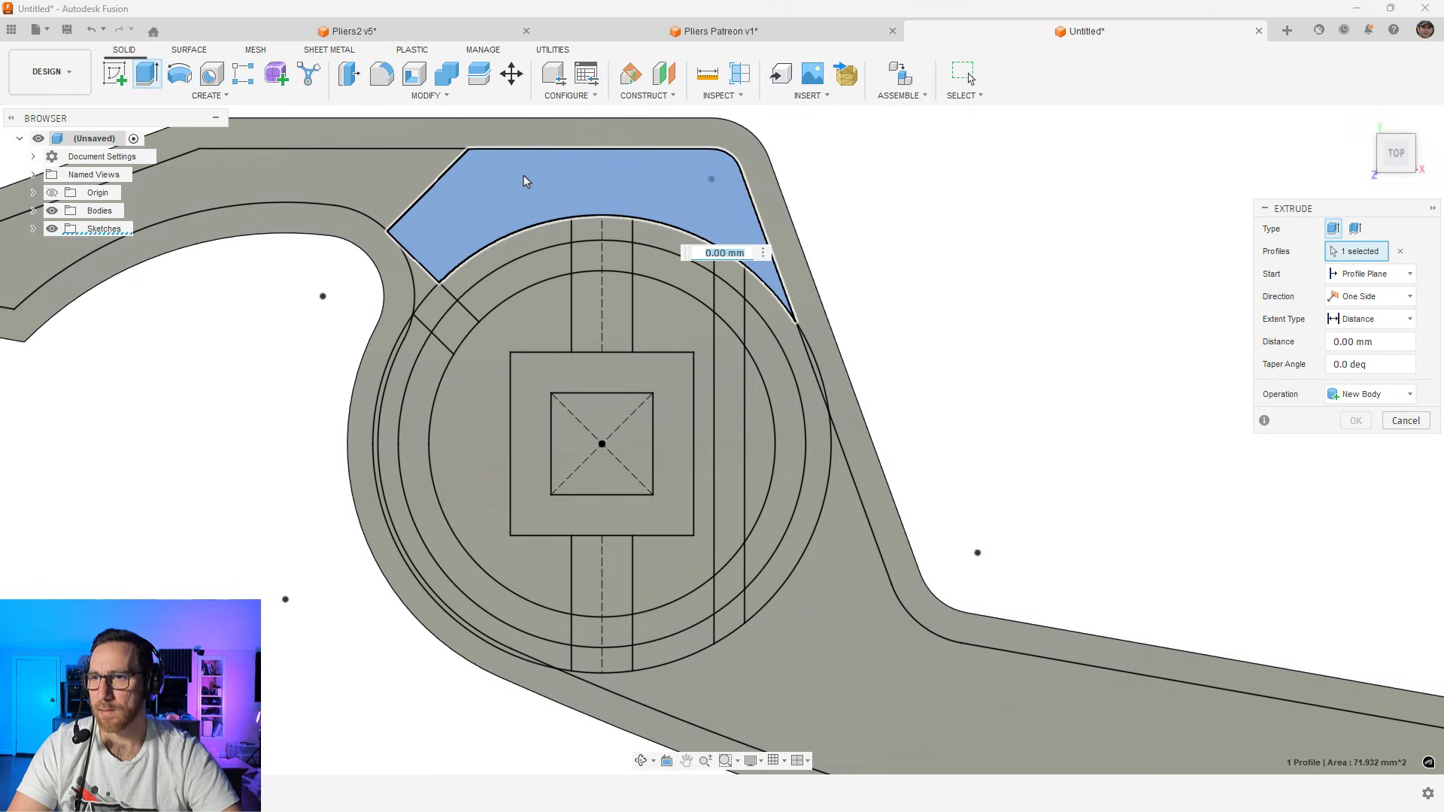
{"action": "left_click", "coordinate": [526, 233]}
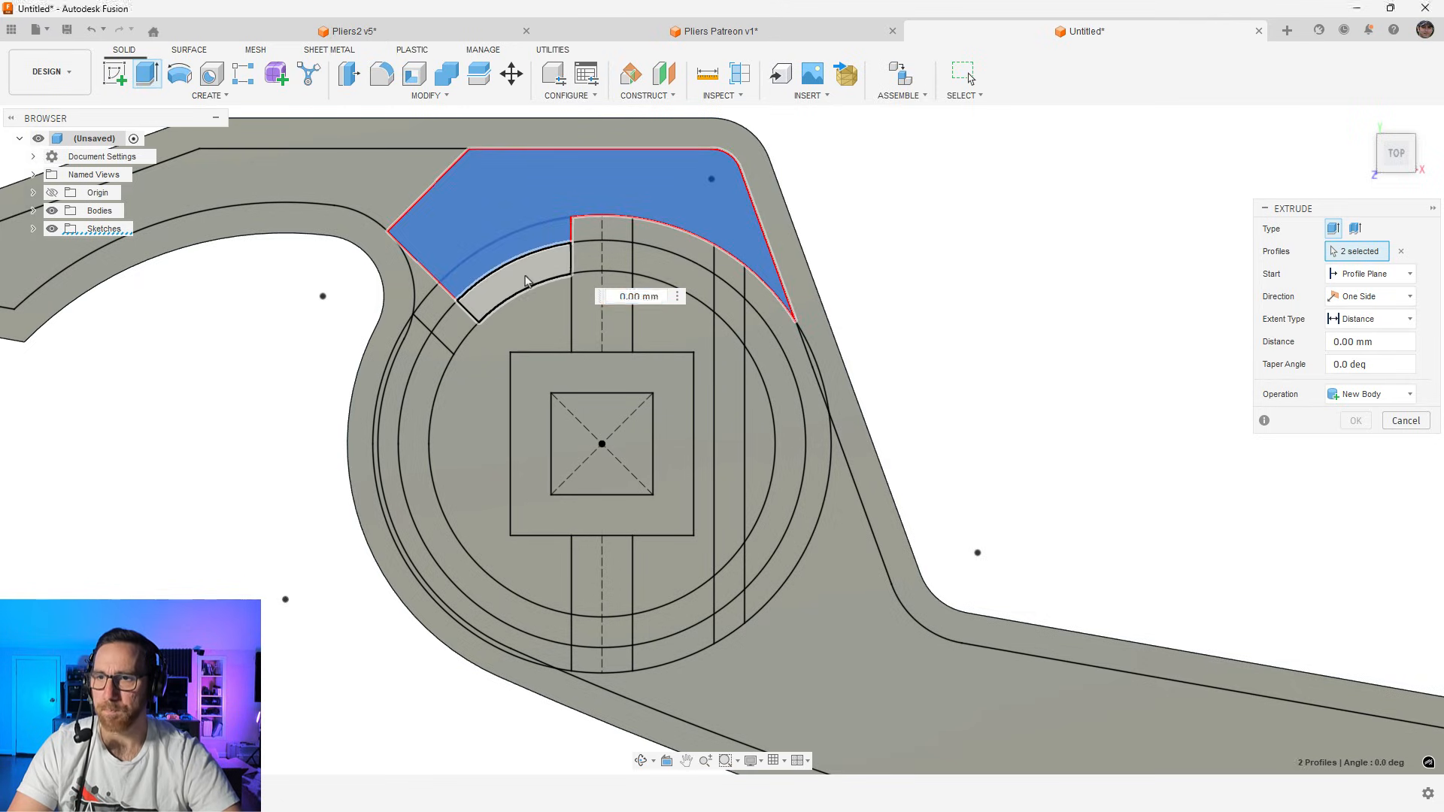
{"action": "left_click", "coordinate": [525, 282]}
{"action": "left_click", "coordinate": [529, 344]}
{"action": "left_click", "coordinate": [404, 365]}
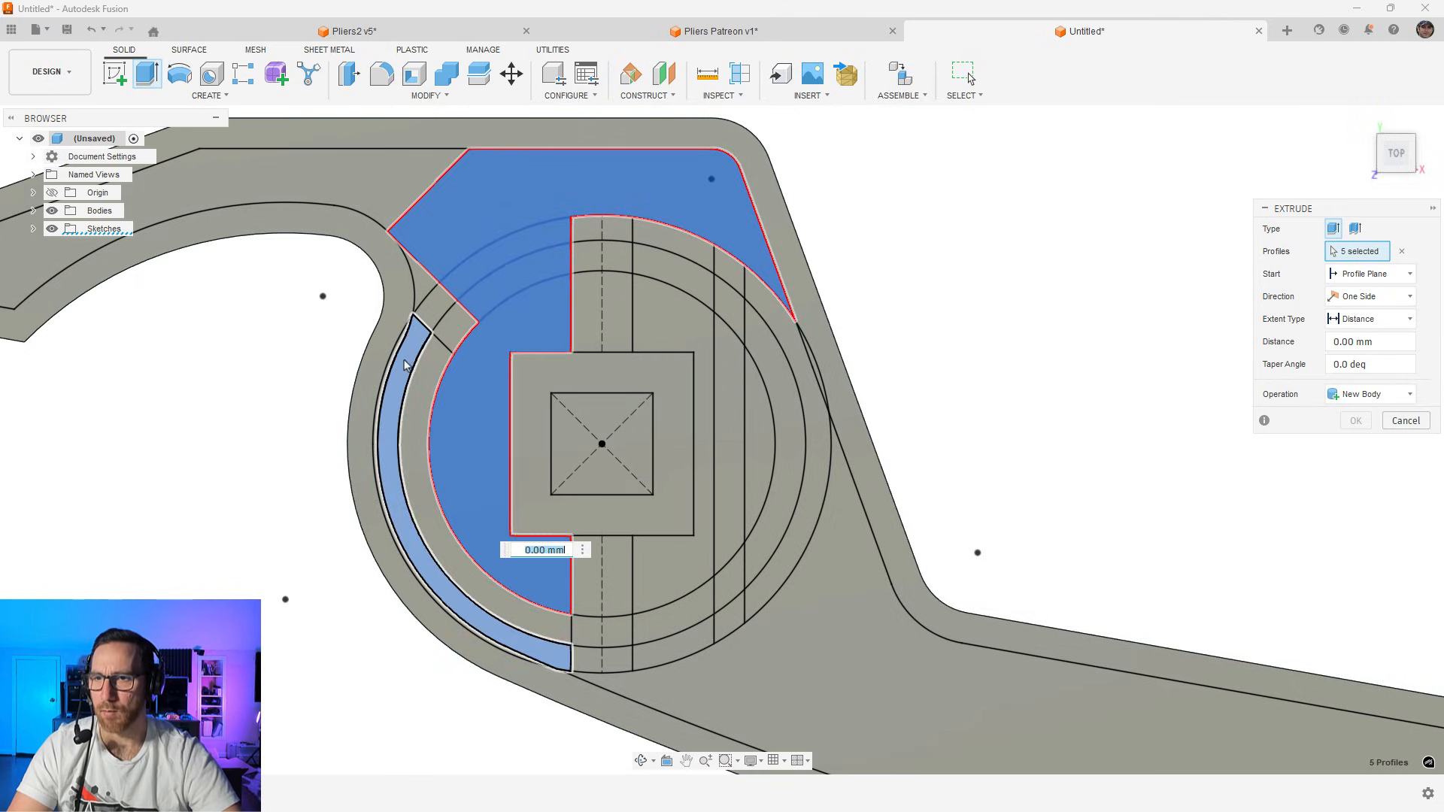
{"action": "scroll", "coordinate": [405, 350], "scroll_direction": "up", "scroll_amount": 3}
{"action": "scroll", "coordinate": [482, 571], "scroll_direction": "down", "scroll_amount": 4}
{"action": "left_click", "coordinate": [500, 594]}
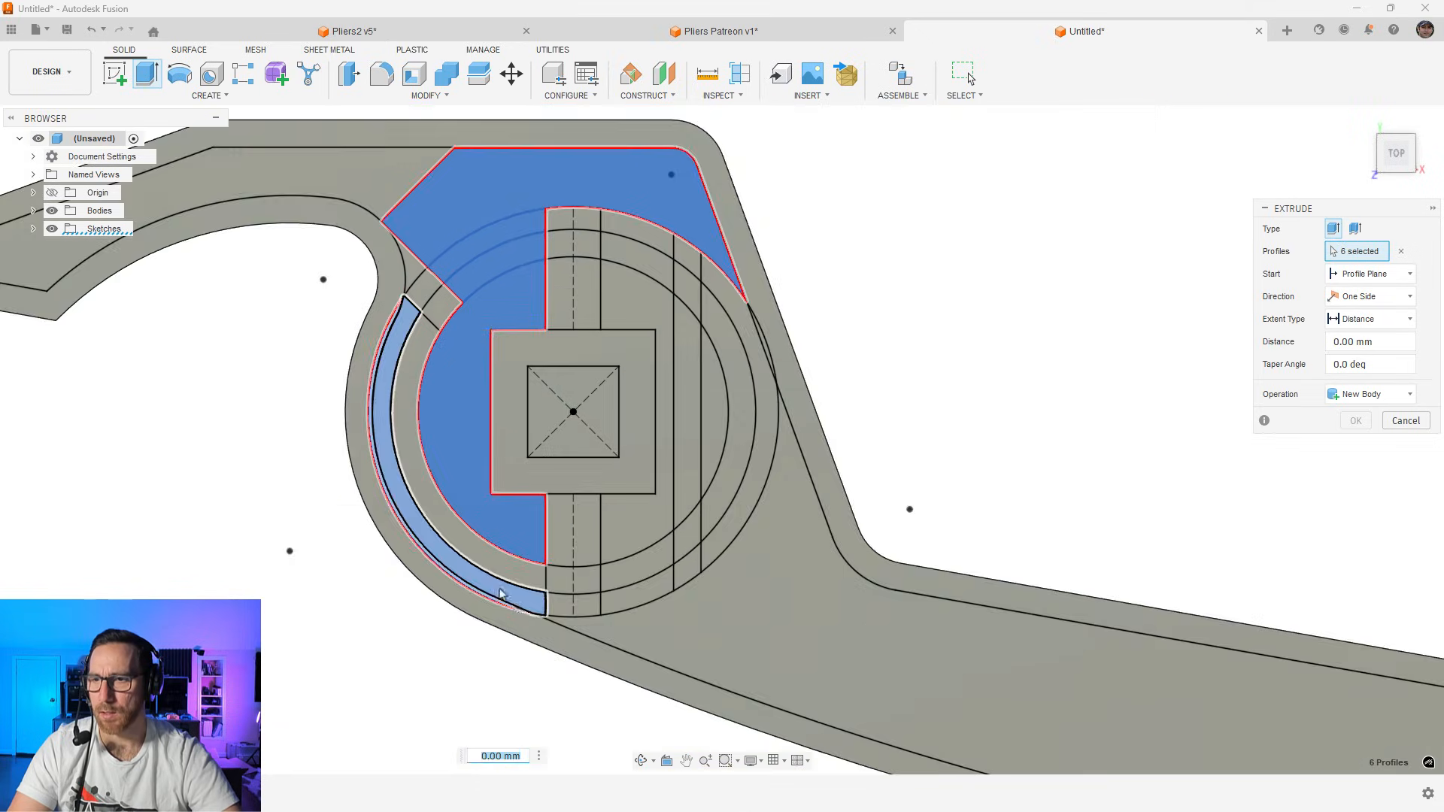
{"action": "scroll", "coordinate": [500, 594], "scroll_direction": "up", "scroll_amount": 6}
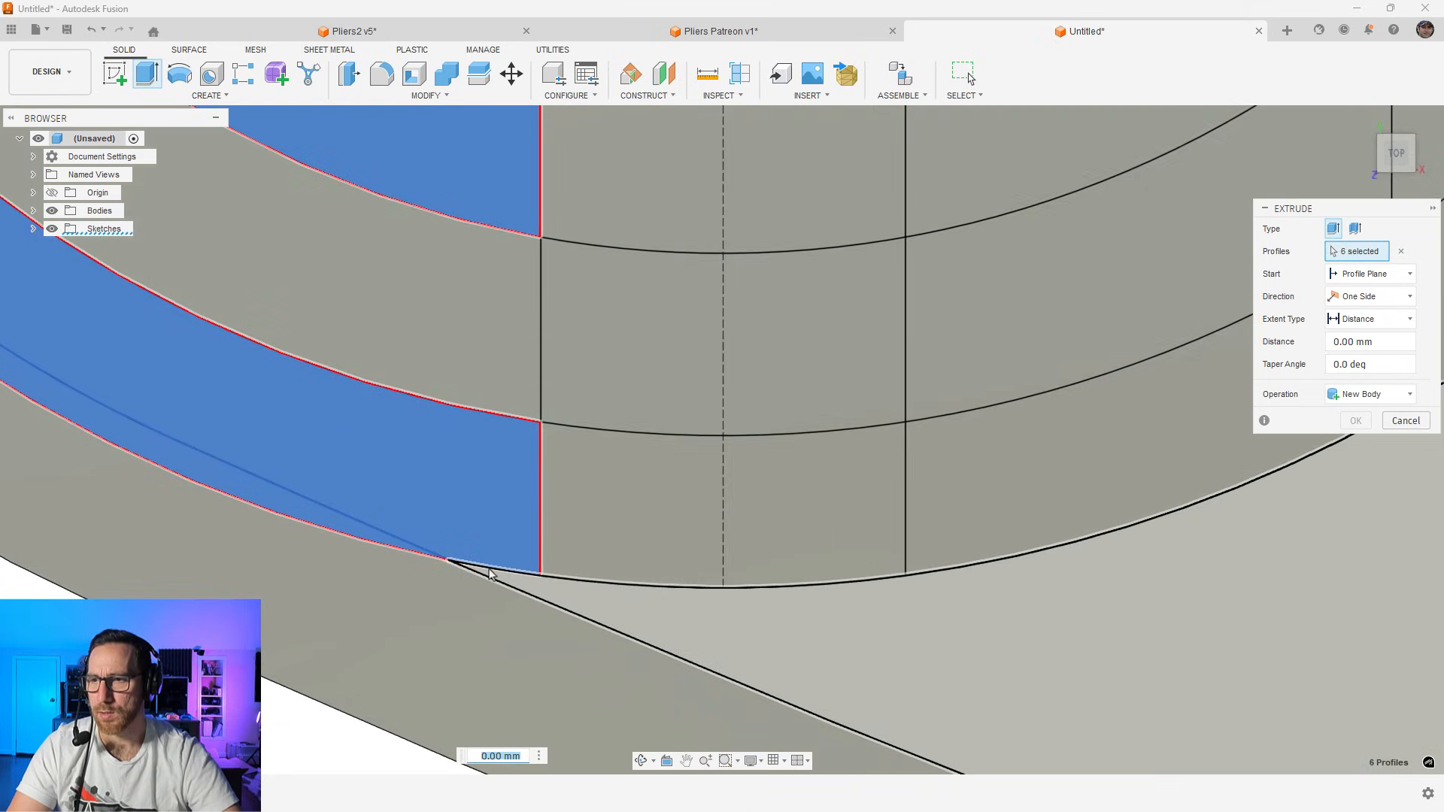
{"action": "scroll", "coordinate": [488, 574], "scroll_direction": "down", "scroll_amount": 5}
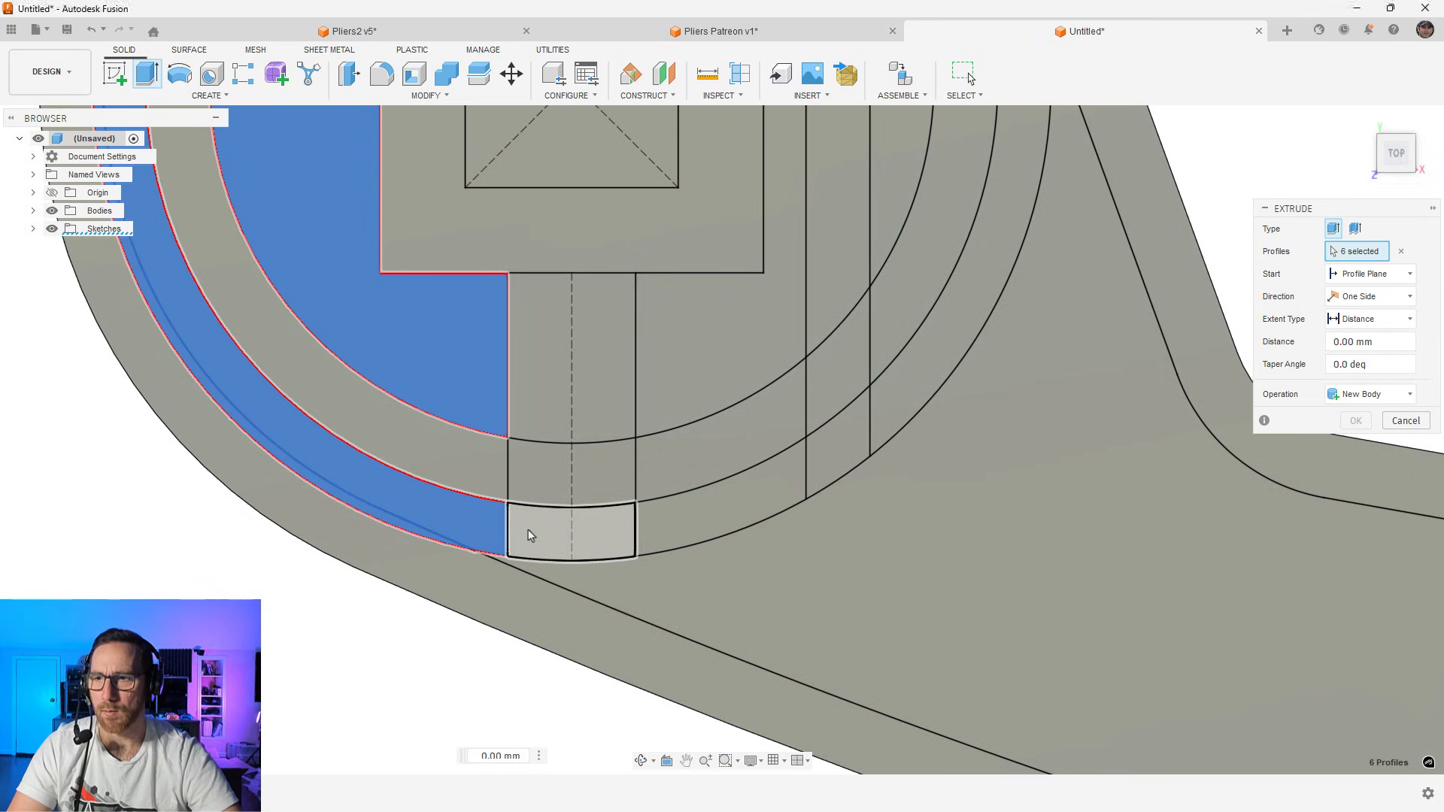
Add the outer ring's segment beneath the lower slot and the three profiles between the slots and the first vertical line to the extrusion
{"action": "left_click", "coordinate": [530, 535]}
{"action": "scroll", "coordinate": [543, 523], "scroll_direction": "down", "scroll_amount": 3}
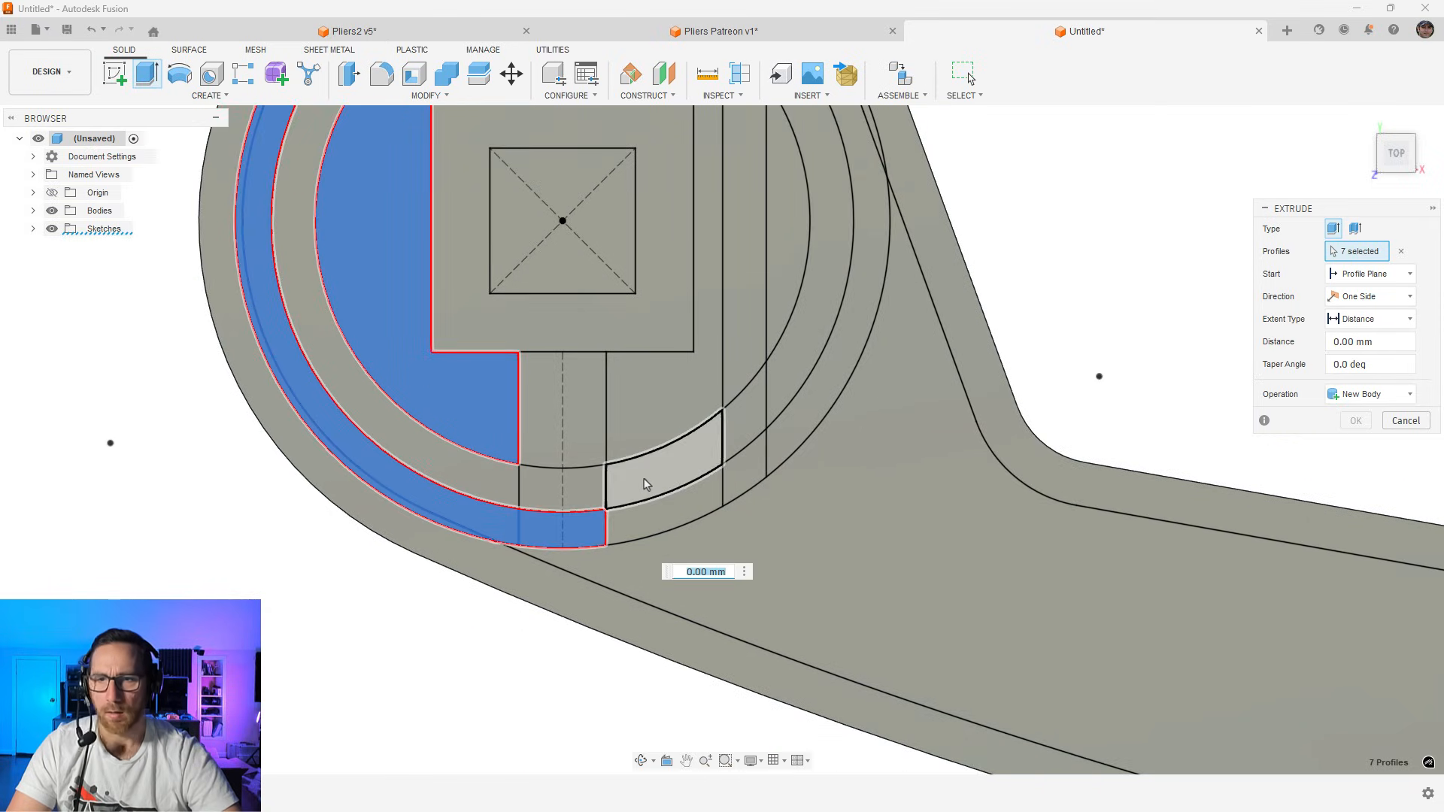
{"action": "left_click", "coordinate": [652, 487]}
{"action": "left_click", "coordinate": [655, 512]}
{"action": "left_click", "coordinate": [654, 403]}
{"action": "scroll", "coordinate": [650, 510], "scroll_direction": "down", "scroll_amount": 3}
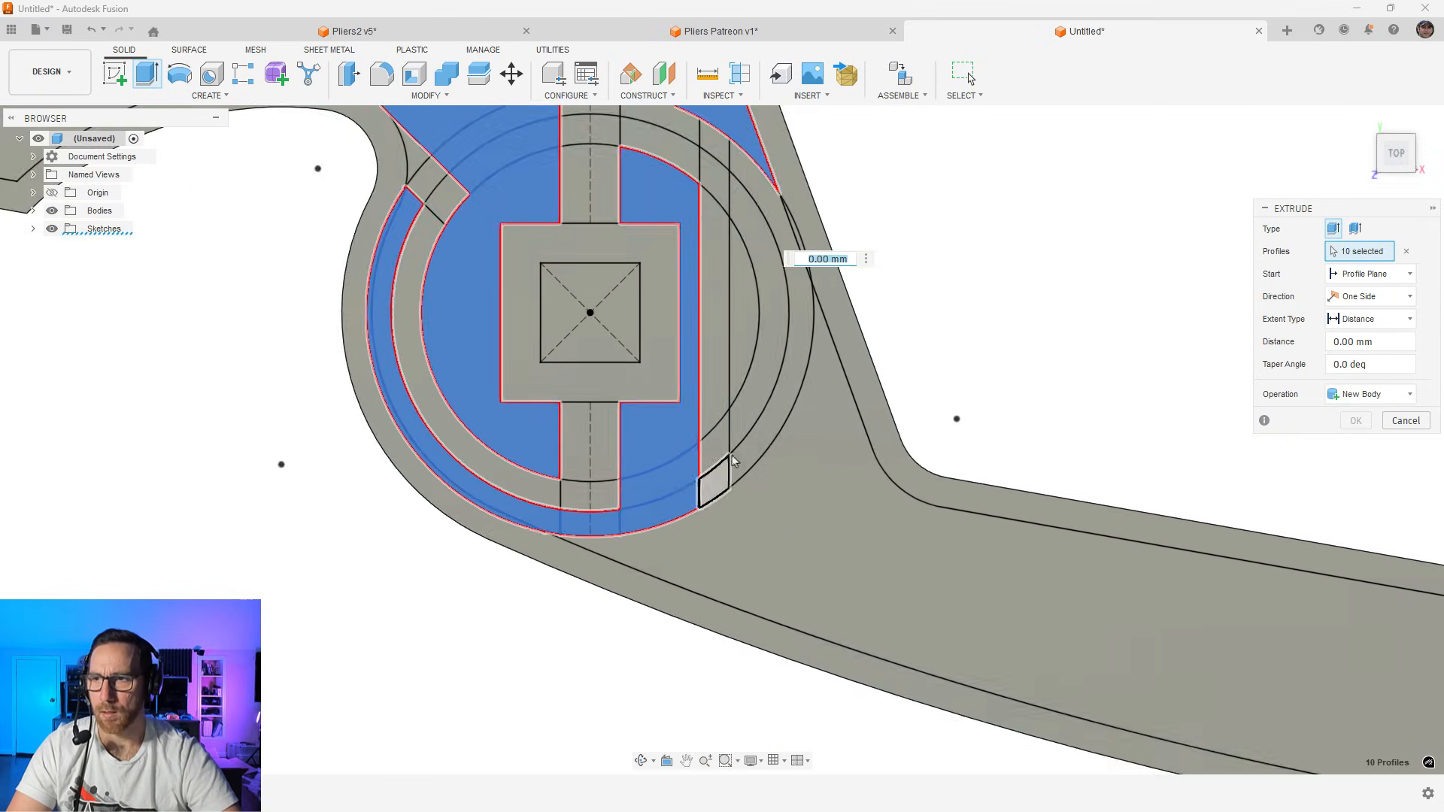
Add the ring segments, sliver and inner circle segment beyond the second vertical line, plus the central square, to the extrusion profiles
{"action": "left_click", "coordinate": [755, 407]}
{"action": "left_click", "coordinate": [778, 407]}
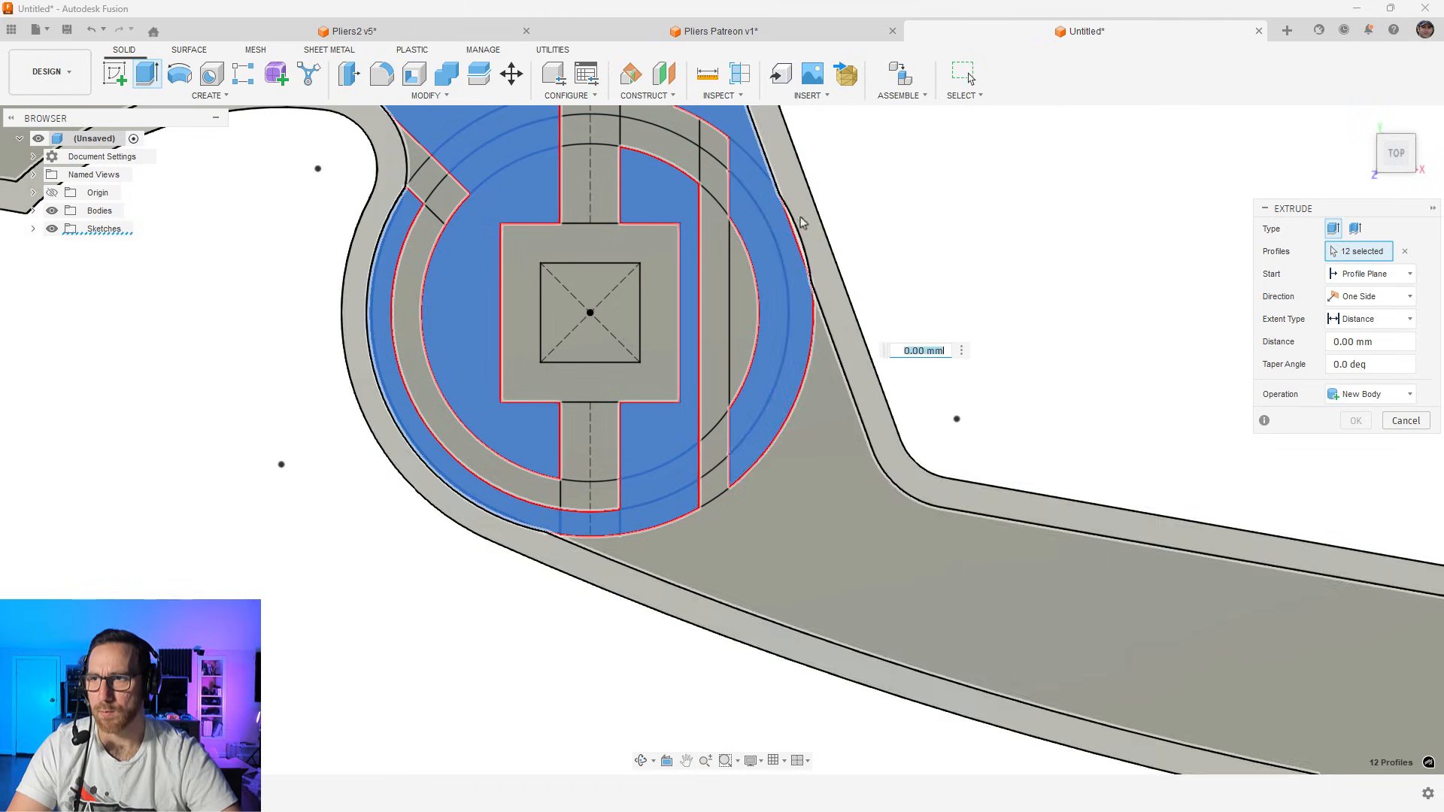
{"action": "scroll", "coordinate": [800, 223], "scroll_direction": "up", "scroll_amount": 5}
{"action": "left_click", "coordinate": [791, 272]}
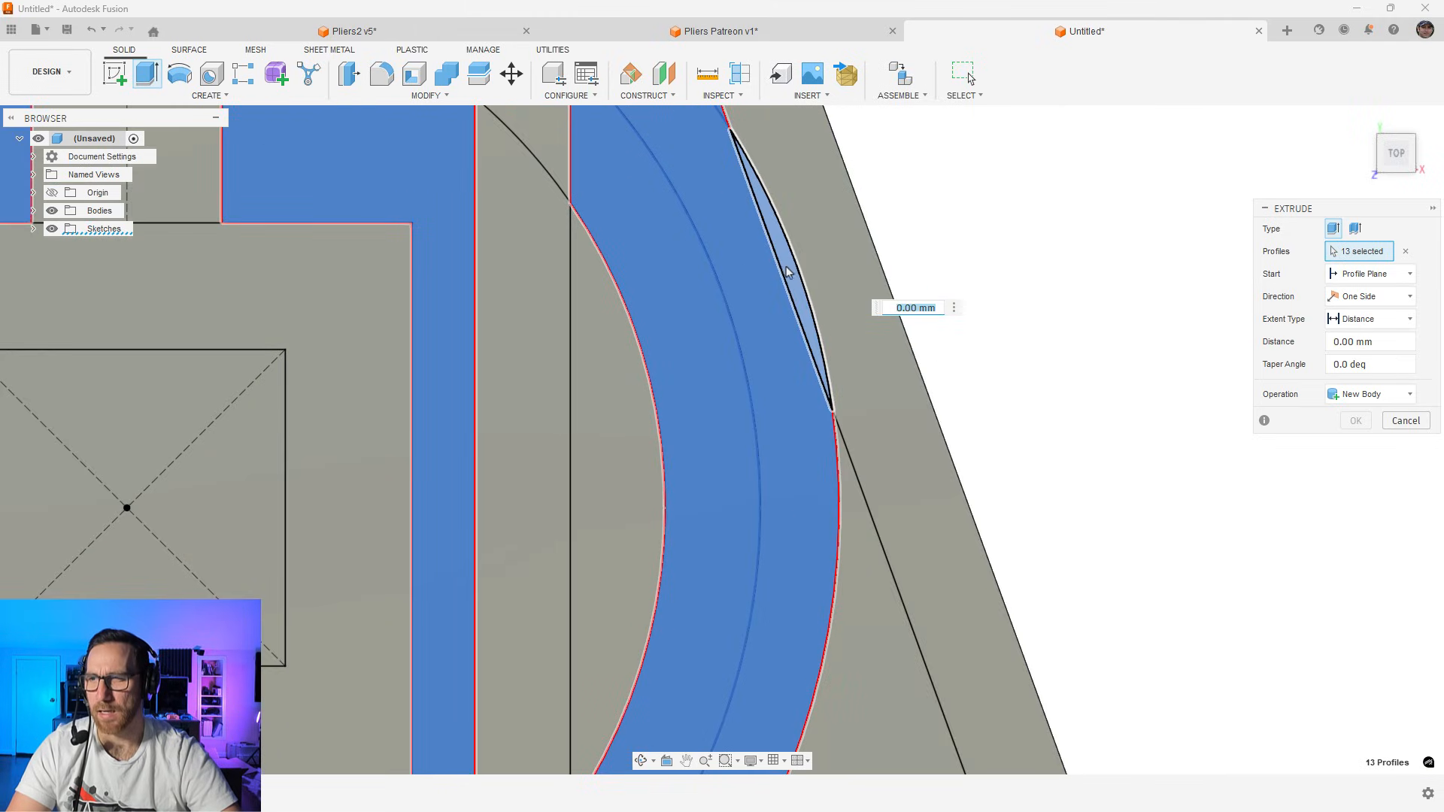
{"action": "scroll", "coordinate": [787, 270], "scroll_direction": "down", "scroll_amount": 6}
{"action": "middle_click_drag", "start_coordinate": [838, 236], "coordinate": [796, 272]}
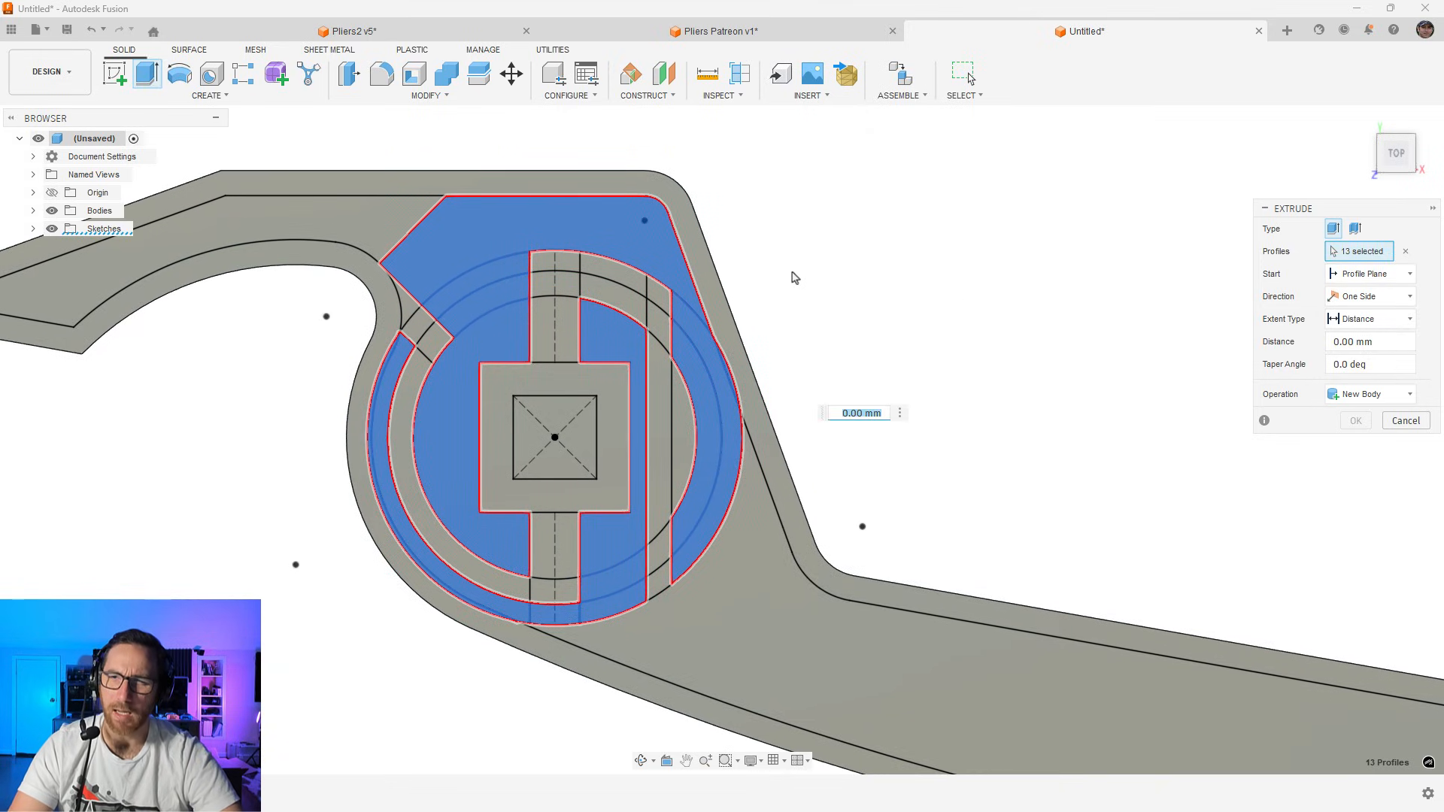
{"action": "left_click", "coordinate": [686, 425]}
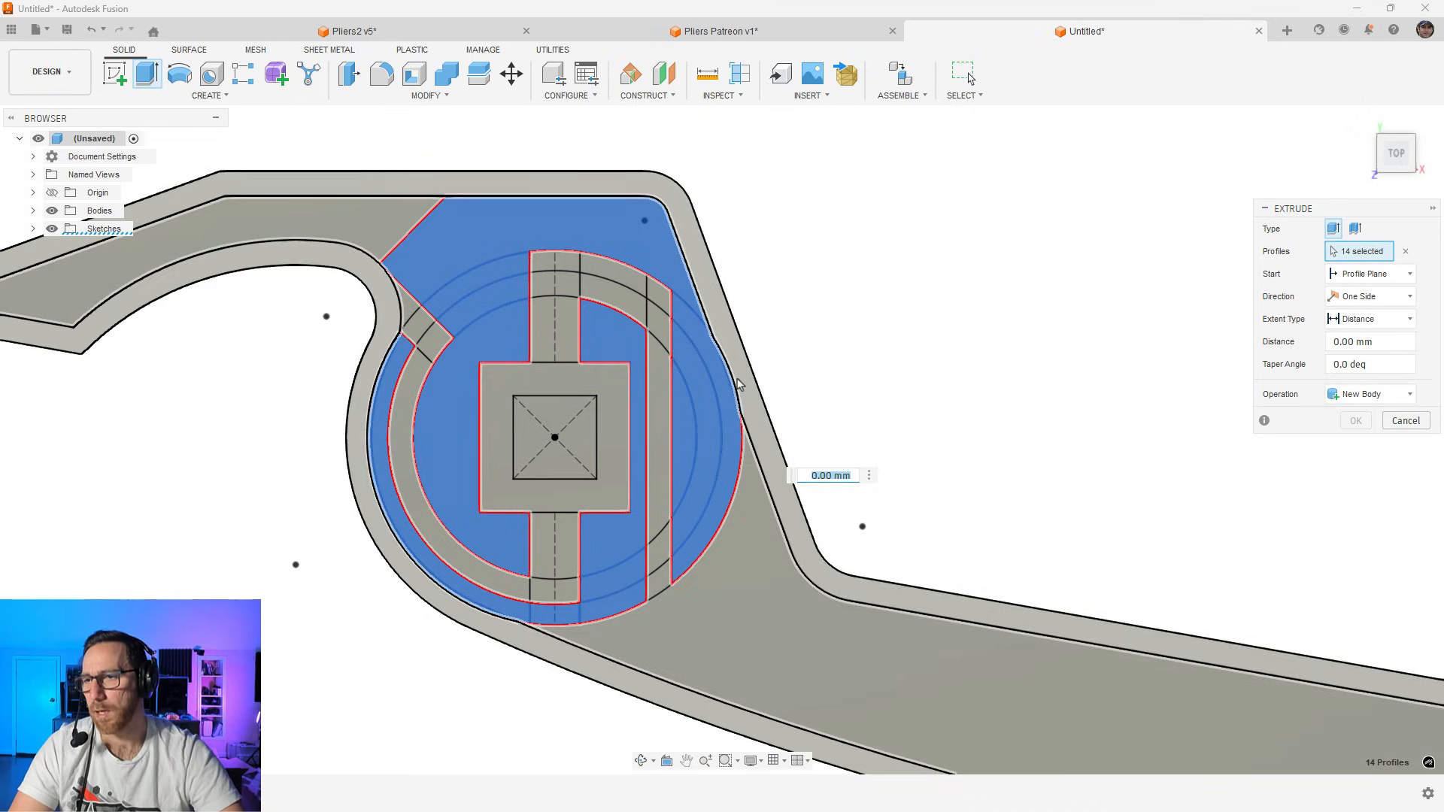
{"action": "scroll", "coordinate": [737, 385], "scroll_direction": "up", "scroll_amount": 3}
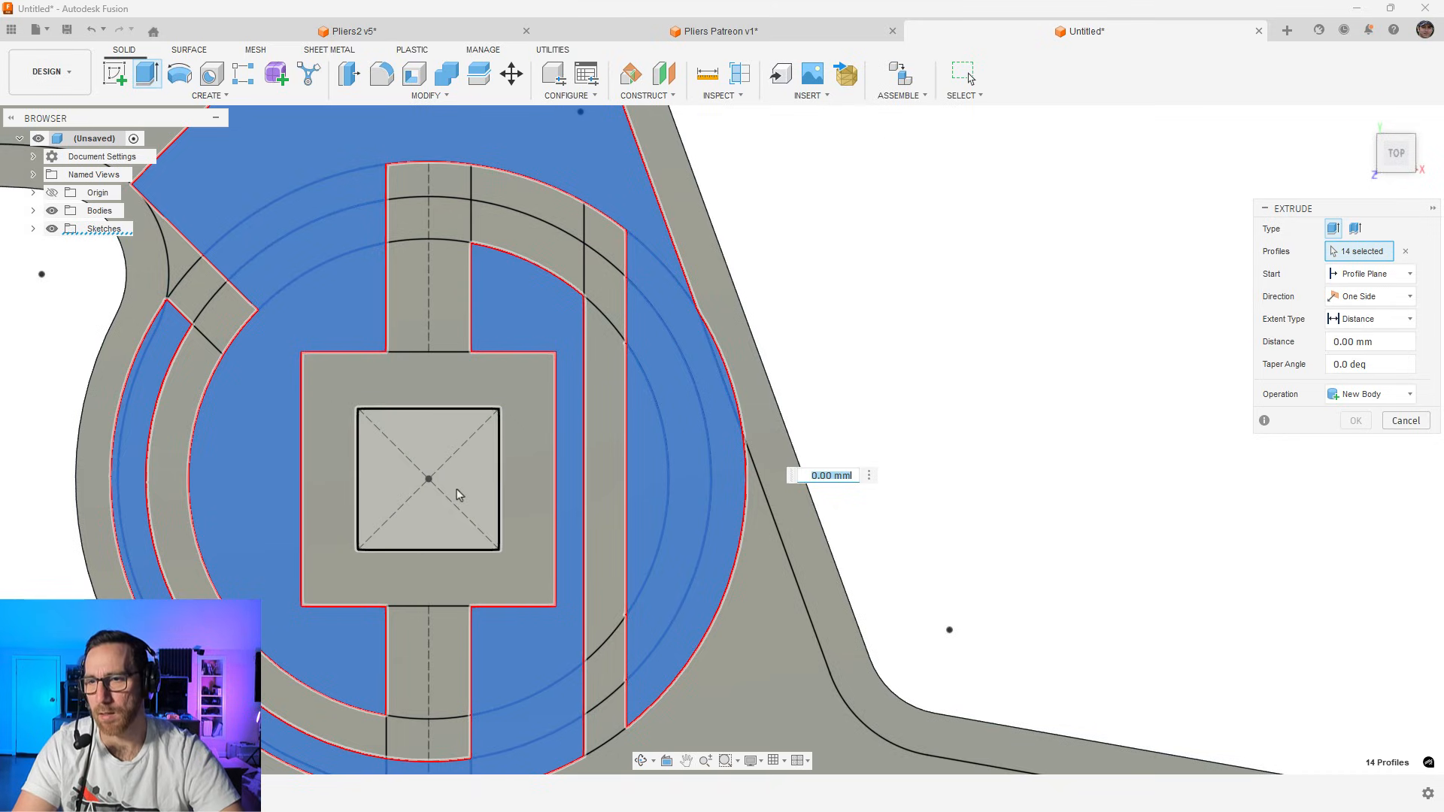
{"action": "left_click", "coordinate": [433, 514]}
Cut the selected pivot profiles downward through the full thickness of the pliers body
{"action": "scroll", "coordinate": [433, 513], "scroll_direction": "down", "scroll_amount": 4}
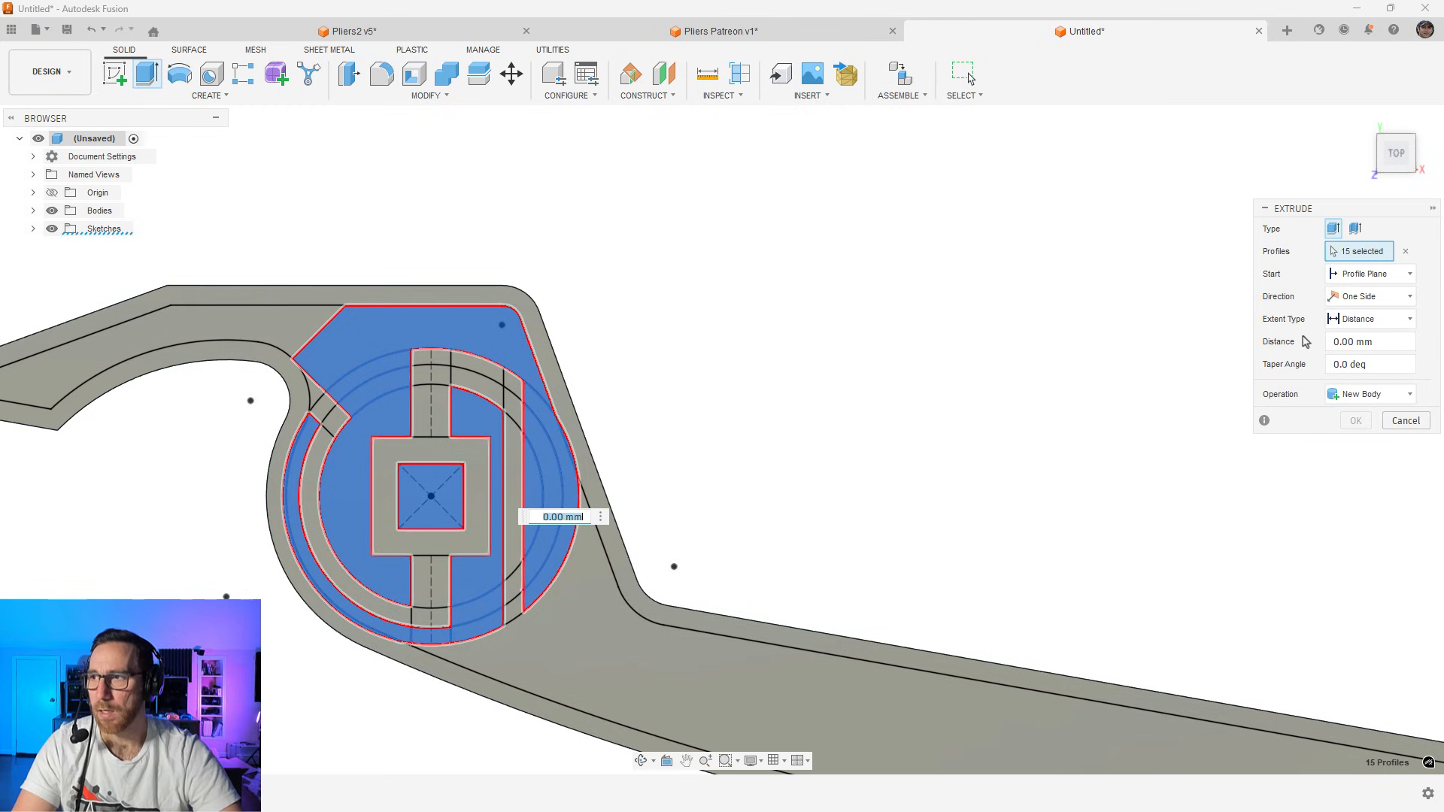
{"action": "middle_click_drag", "start_coordinate": [907, 501], "coordinate": [909, 438], "text": "shift"}
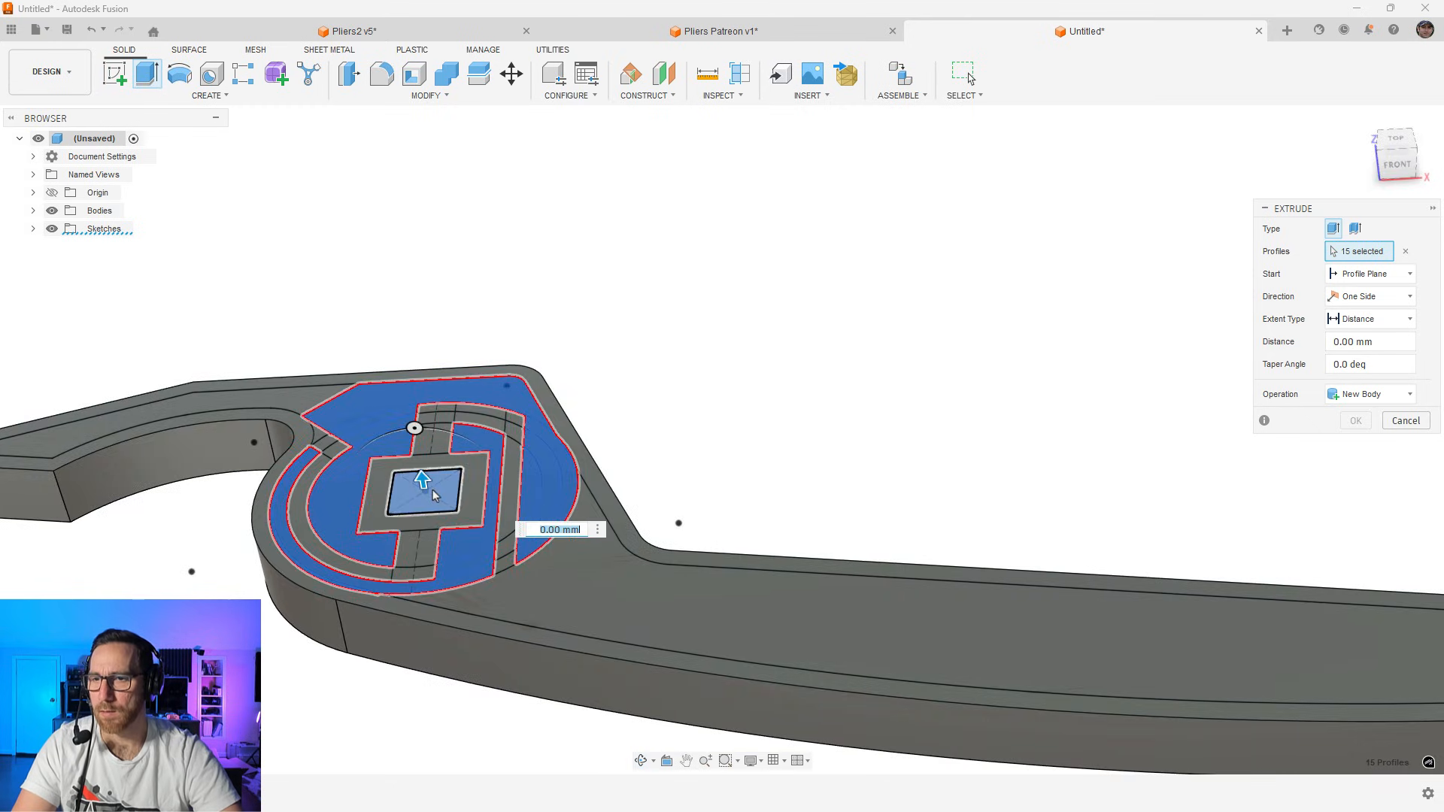
{"action": "left_click_drag", "start_coordinate": [422, 480], "coordinate": [427, 501]}
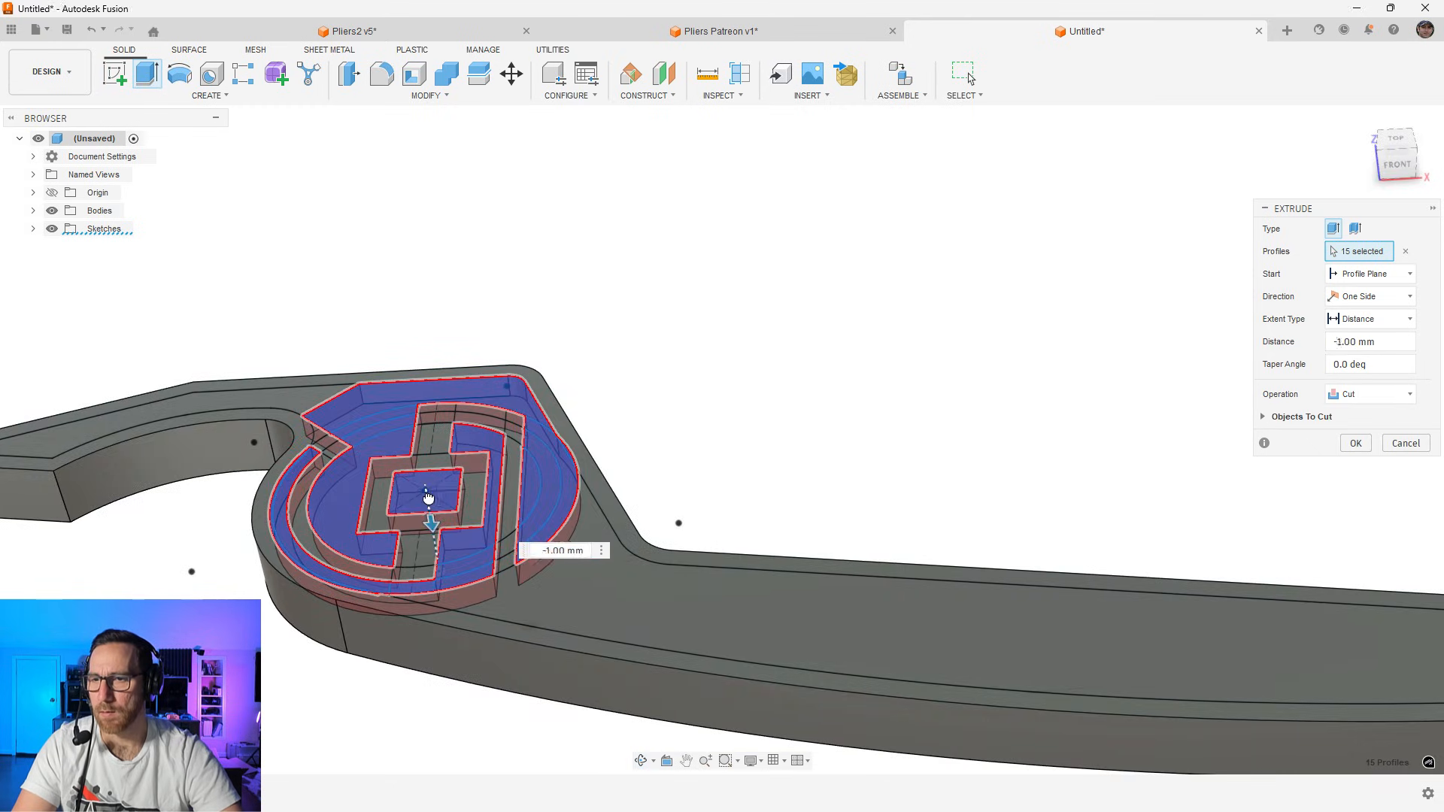
{"action": "left_click", "coordinate": [1374, 321]}
{"action": "left_click", "coordinate": [1353, 373]}
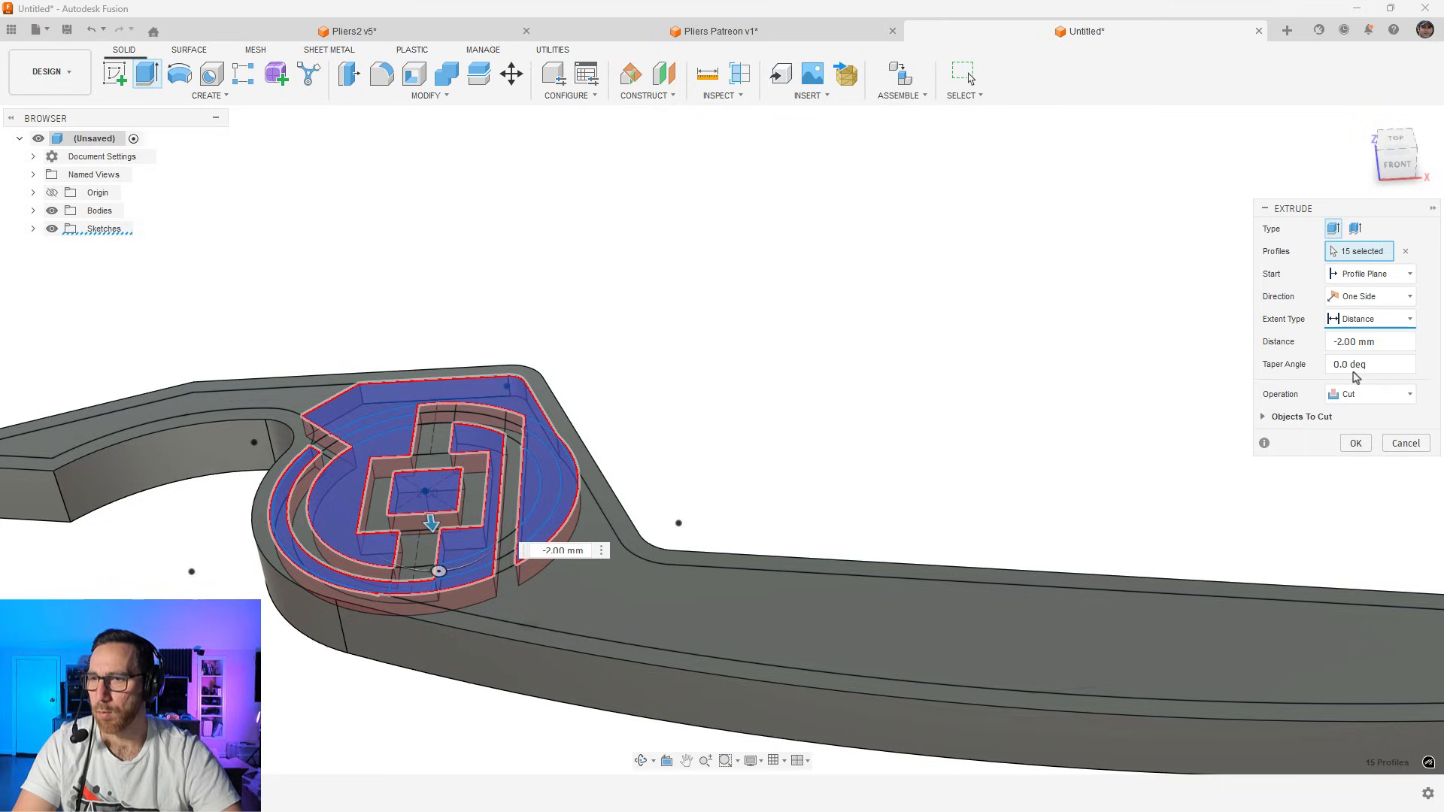
{"action": "left_click", "coordinate": [1354, 445]}
{"action": "middle_click_drag", "start_coordinate": [802, 342], "coordinate": [824, 400], "text": "shift"}
{"action": "middle_click_drag", "start_coordinate": [667, 461], "coordinate": [740, 342], "text": "shift"}
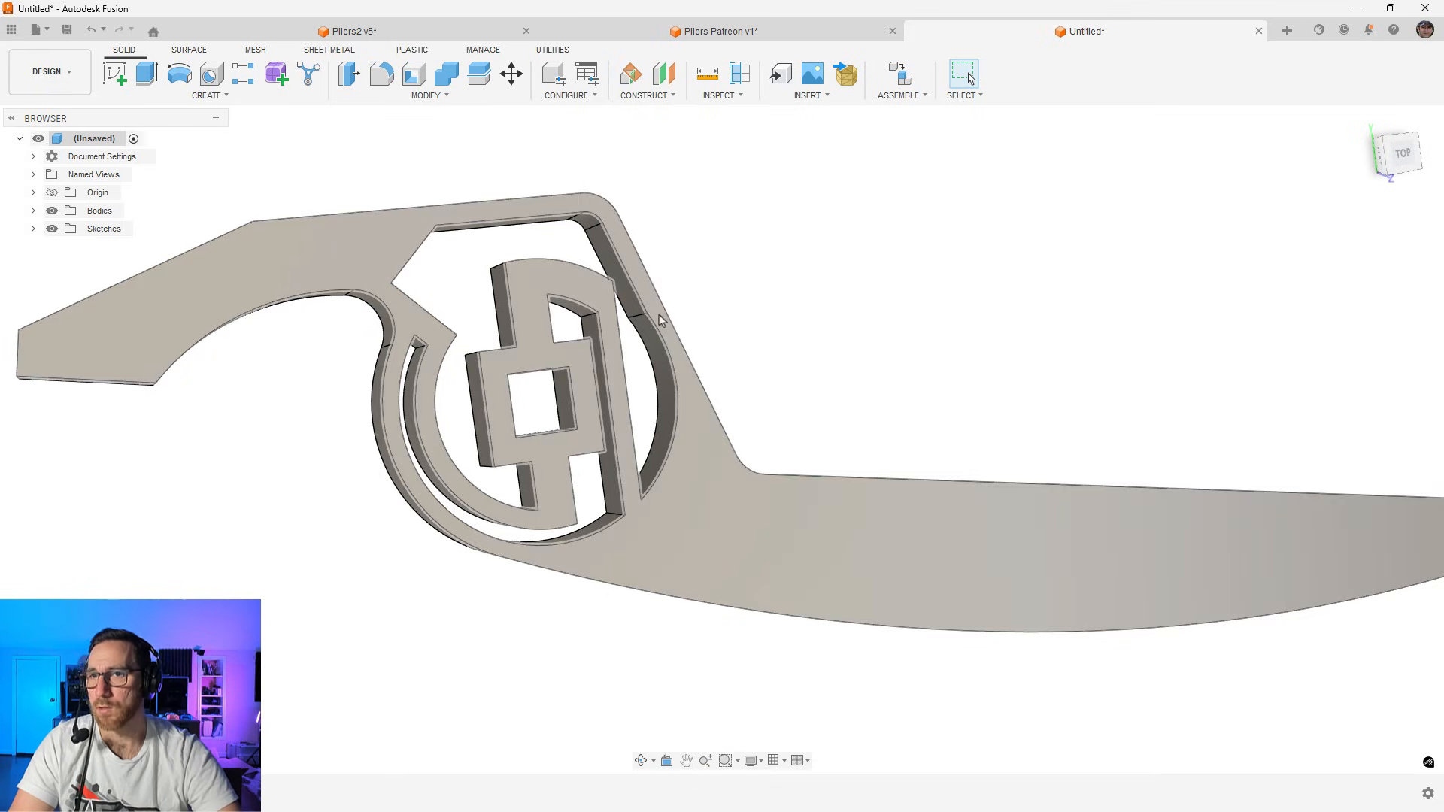
Start a 3 mm fillet on the upper-left notch's inner corner edge and the ring-end edge just below it
{"action": "left_click", "coordinate": [384, 76]}
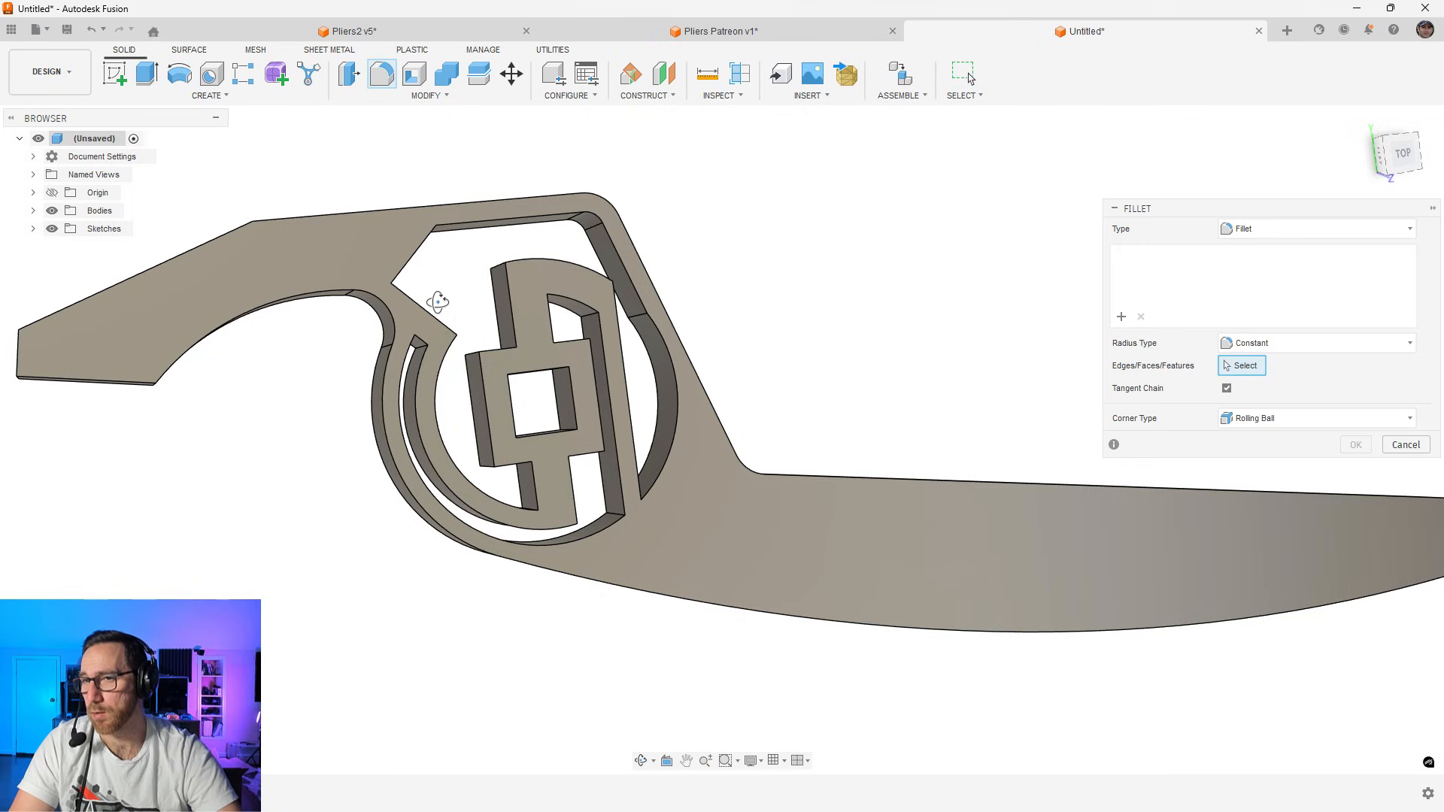
{"action": "middle_click_drag", "start_coordinate": [419, 306], "coordinate": [403, 309], "text": "shift"}
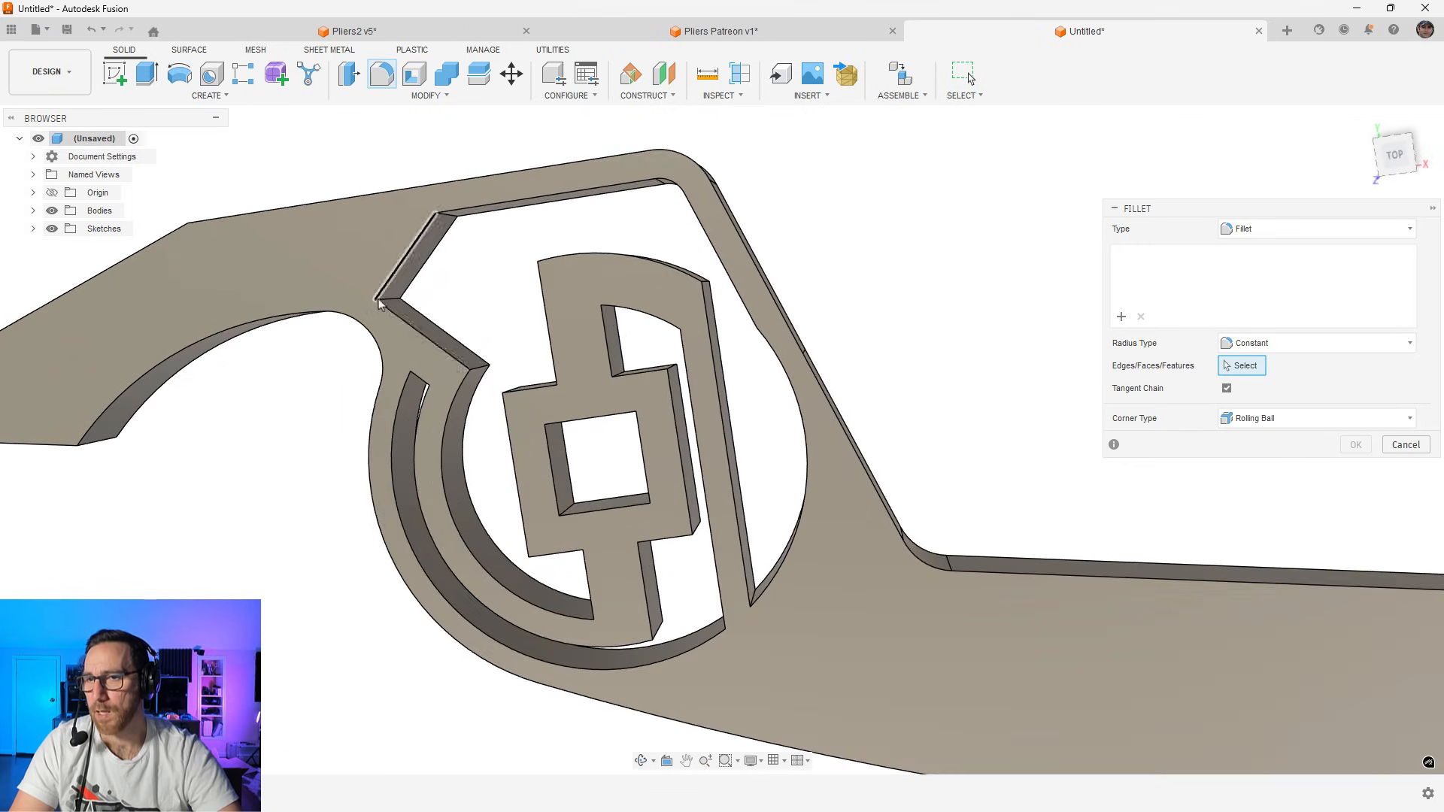
{"action": "scroll", "coordinate": [389, 304], "scroll_direction": "up", "scroll_amount": 2}
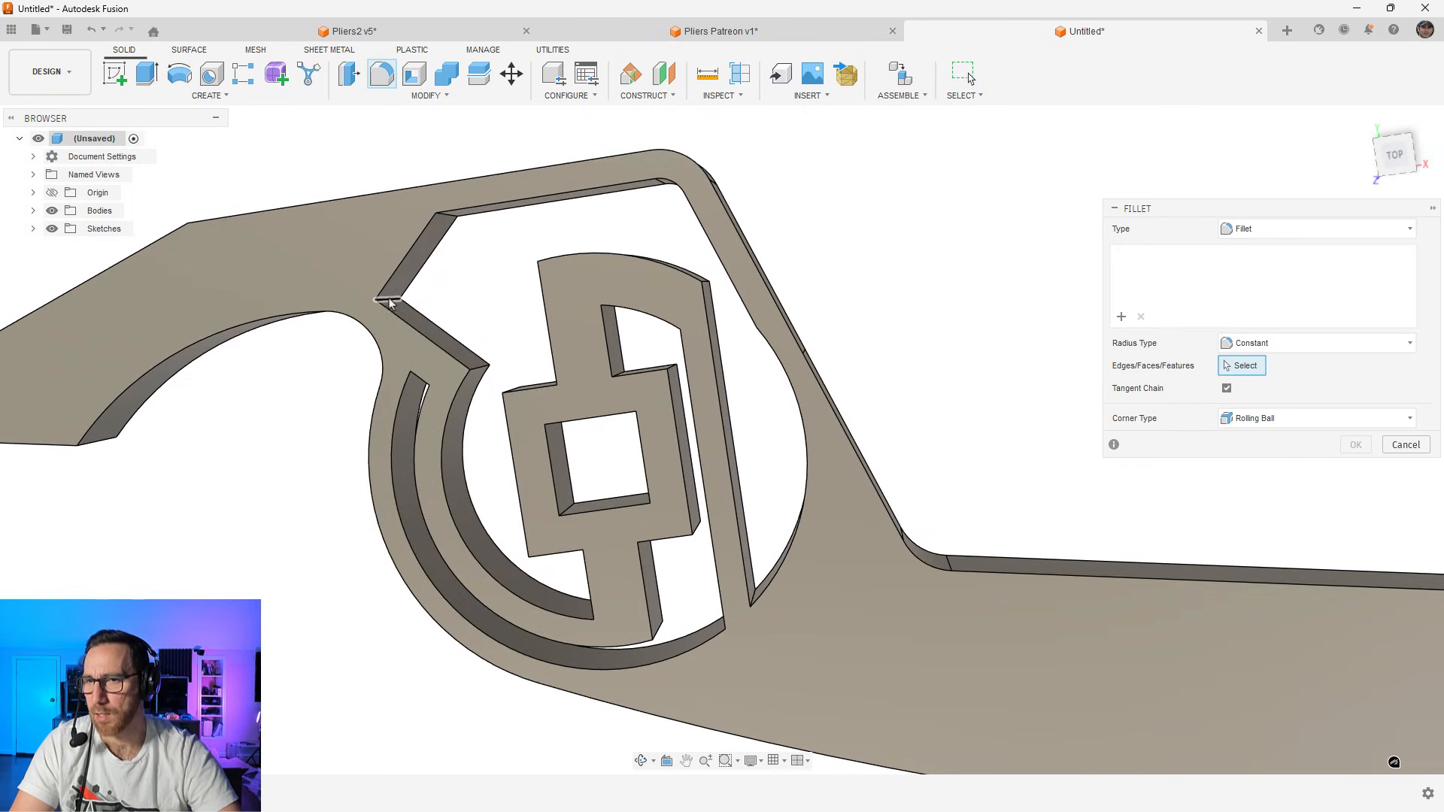
{"action": "left_click", "coordinate": [389, 302]}
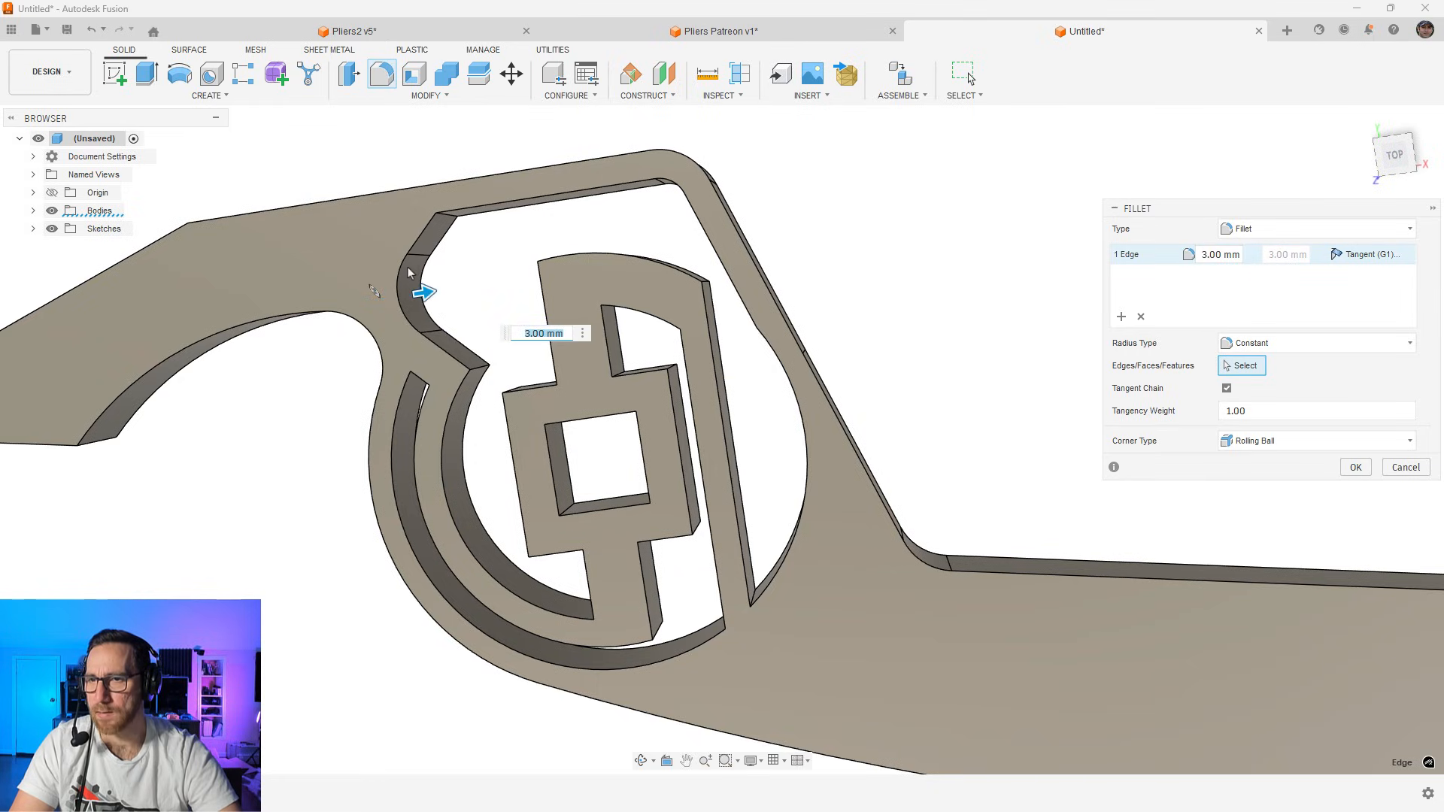
{"action": "left_click", "coordinate": [480, 366]}
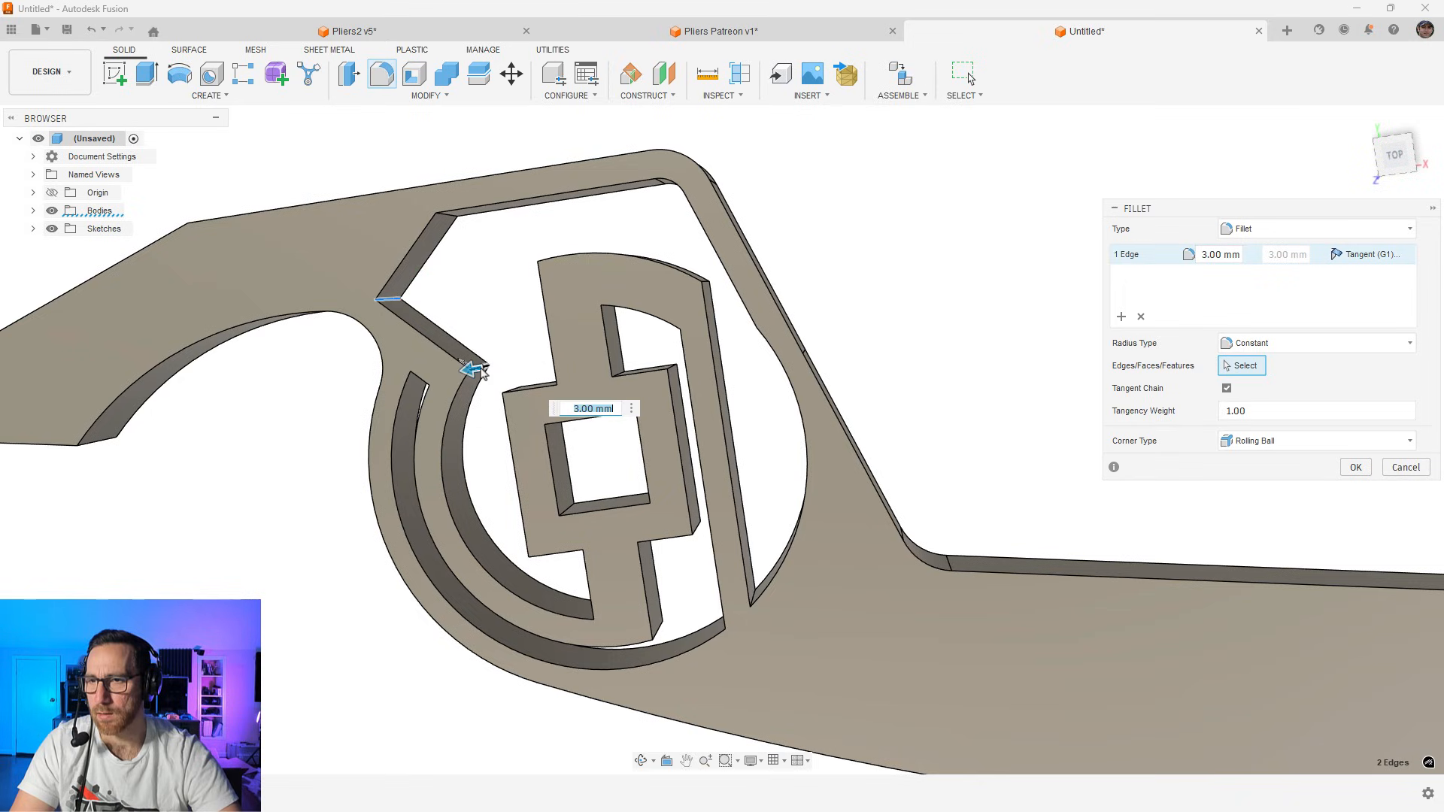
Add the upper arm's outer-left corner edge and the lower arm's outer-right corner edge to the 3 mm fillet
{"action": "middle_click_drag", "start_coordinate": [561, 279], "coordinate": [556, 265], "text": "shift"}
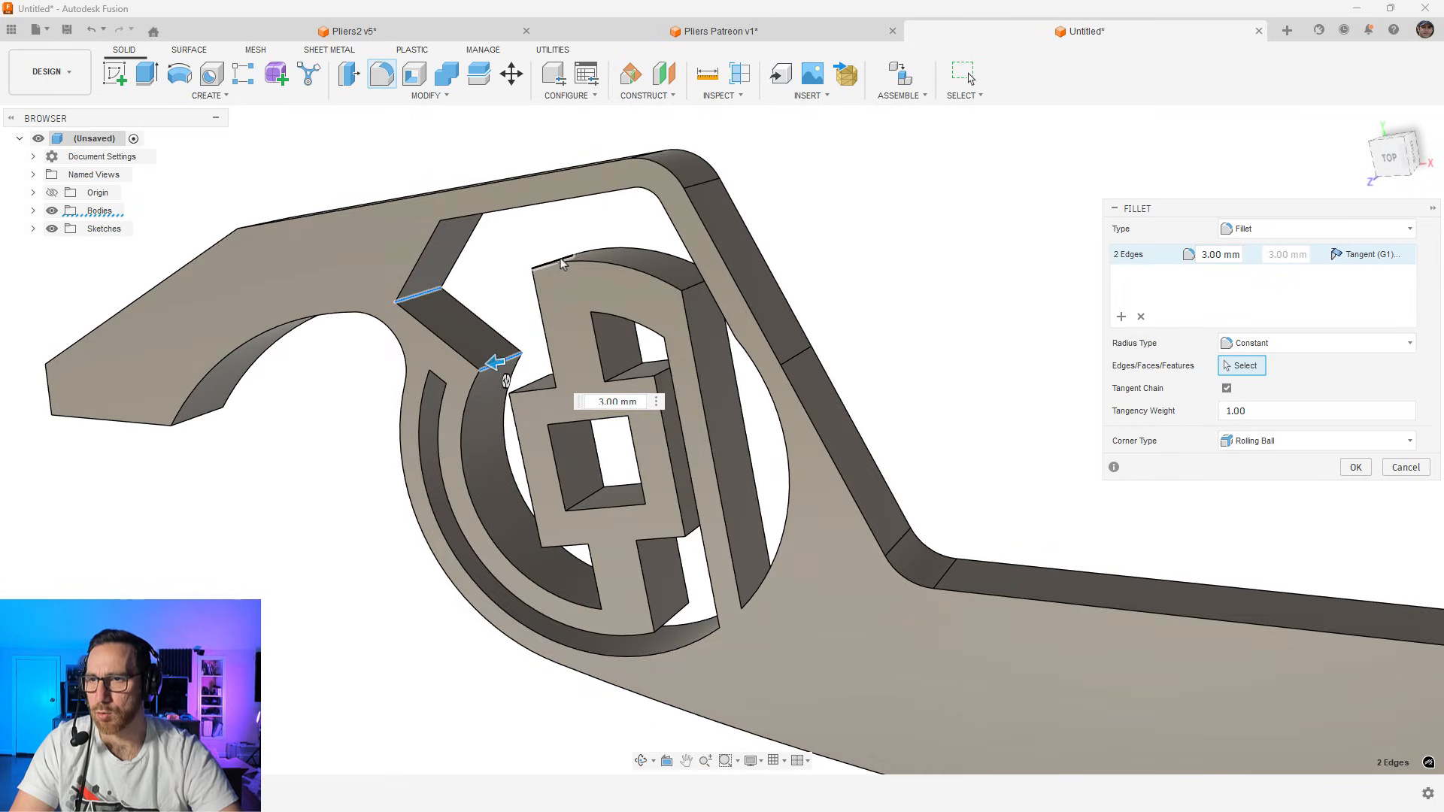
{"action": "left_click", "coordinate": [556, 265]}
{"action": "scroll", "coordinate": [560, 275], "scroll_direction": "down", "scroll_amount": 2}
{"action": "left_click", "coordinate": [646, 548]}
{"action": "middle_click_drag", "start_coordinate": [645, 538], "coordinate": [633, 551], "text": "shift"}
{"action": "middle_click_drag", "start_coordinate": [633, 457], "coordinate": [640, 445], "text": "shift"}
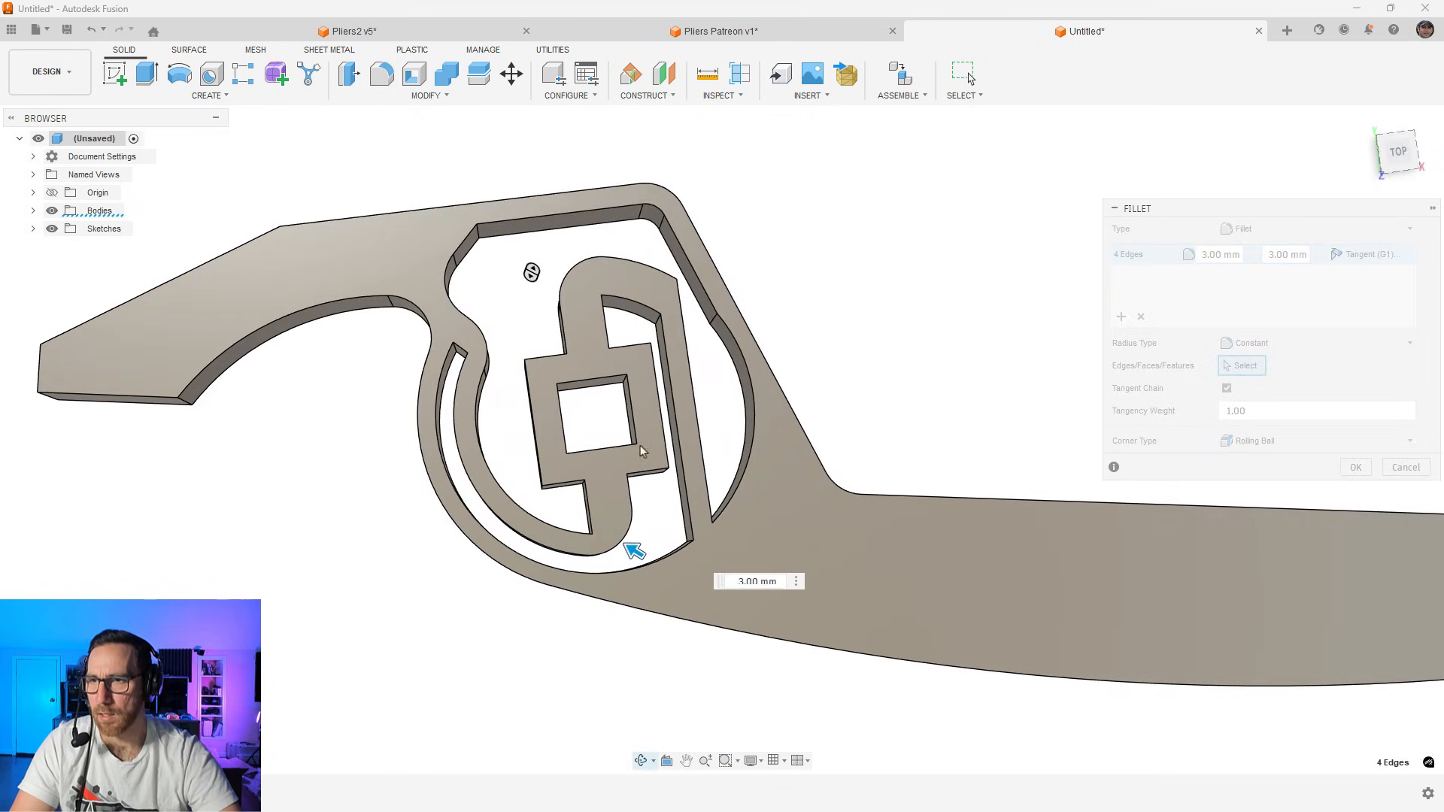
Add the edge where the opening's straight right wall meets the curve, plus the opening's upper-left corner edge, to the 3 mm fillet
{"action": "left_click", "coordinate": [715, 322]}
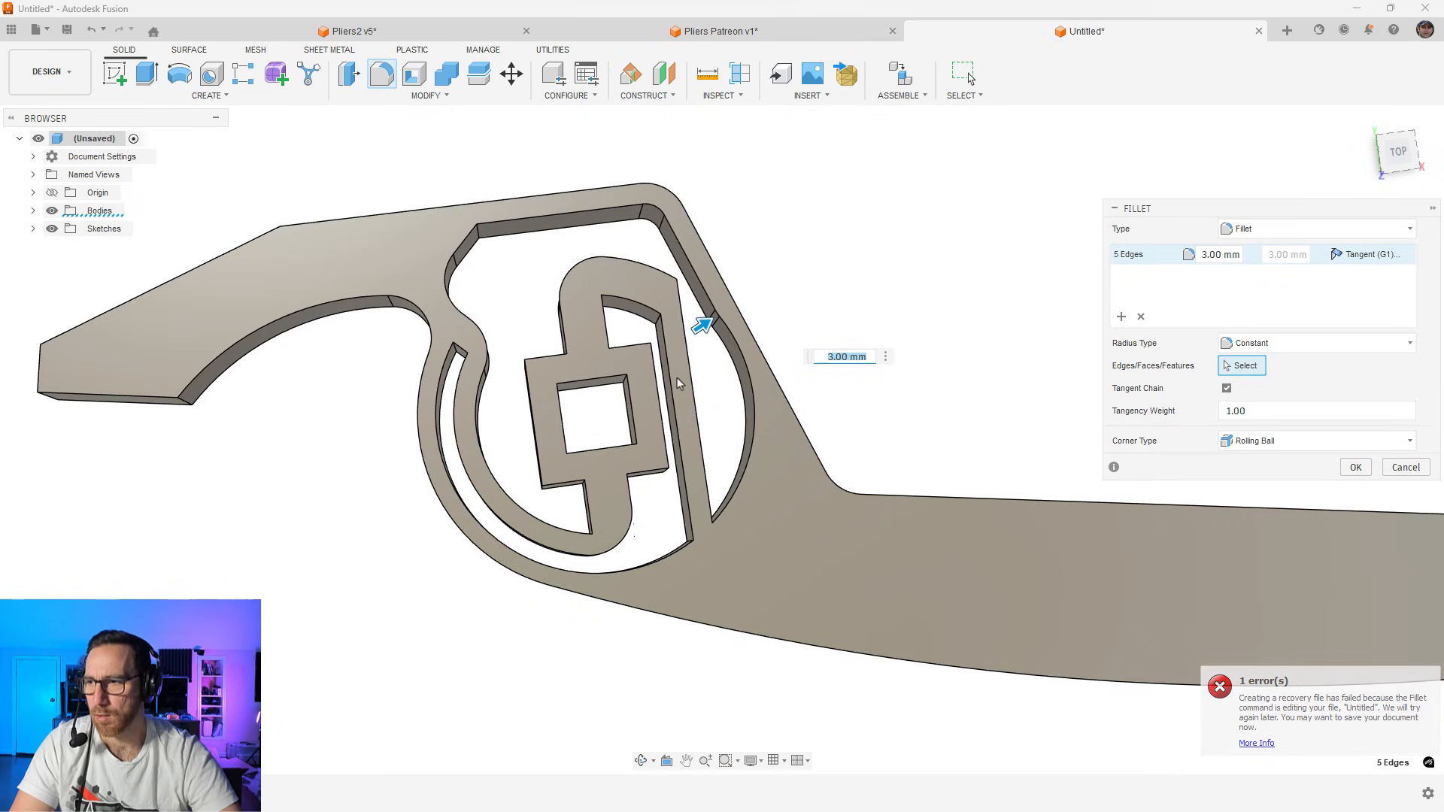
{"action": "mouse_move", "coordinate": [677, 378]}
{"action": "middle_mouse_down", "text": "shift"}
{"action": "mouse_move", "coordinate": [661, 400]}
{"action": "mouse_move", "coordinate": [665, 372]}
{"action": "middle_mouse_up", "text": "shift"}
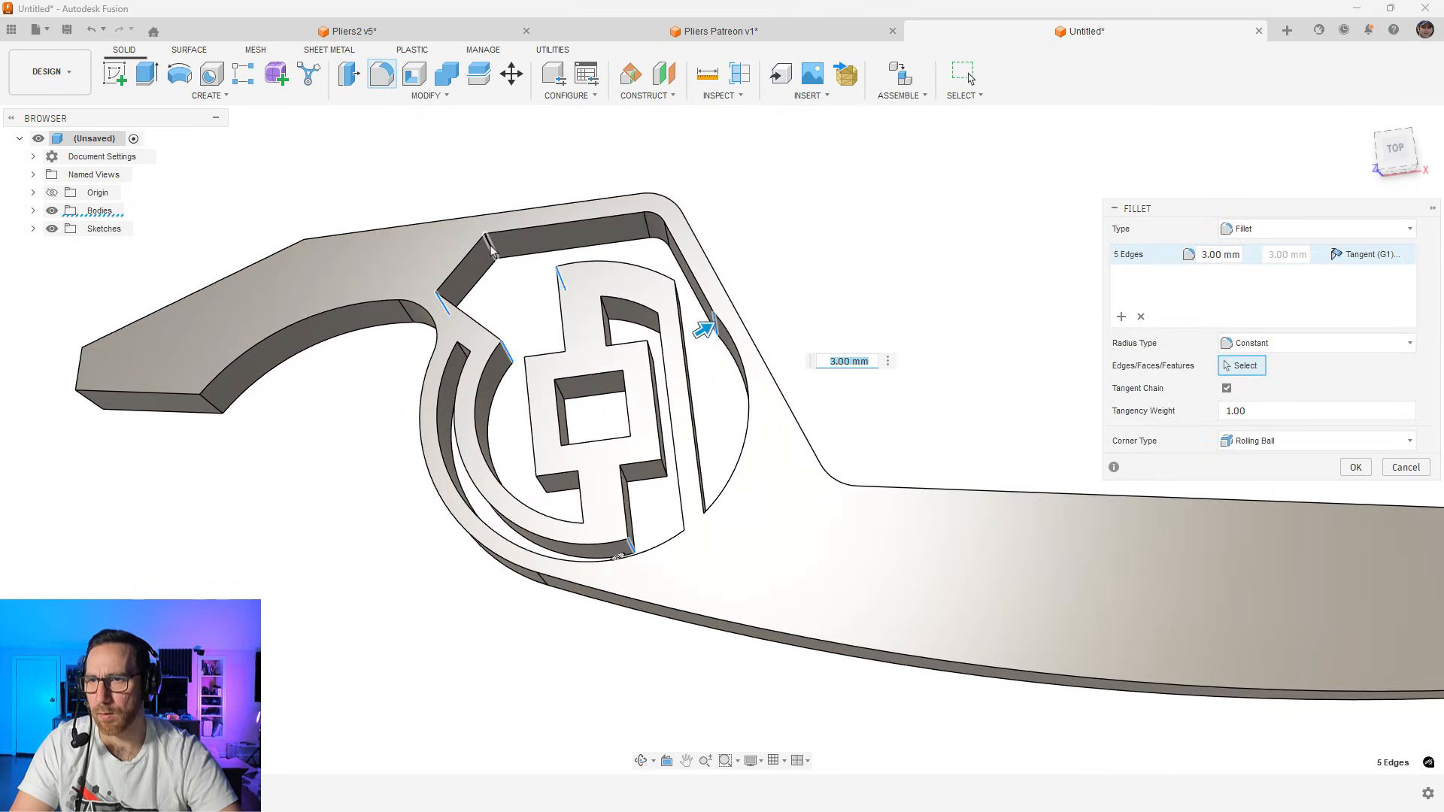
{"action": "left_click", "coordinate": [489, 260]}
{"action": "middle_click_drag", "start_coordinate": [499, 280], "coordinate": [499, 316], "text": "shift"}
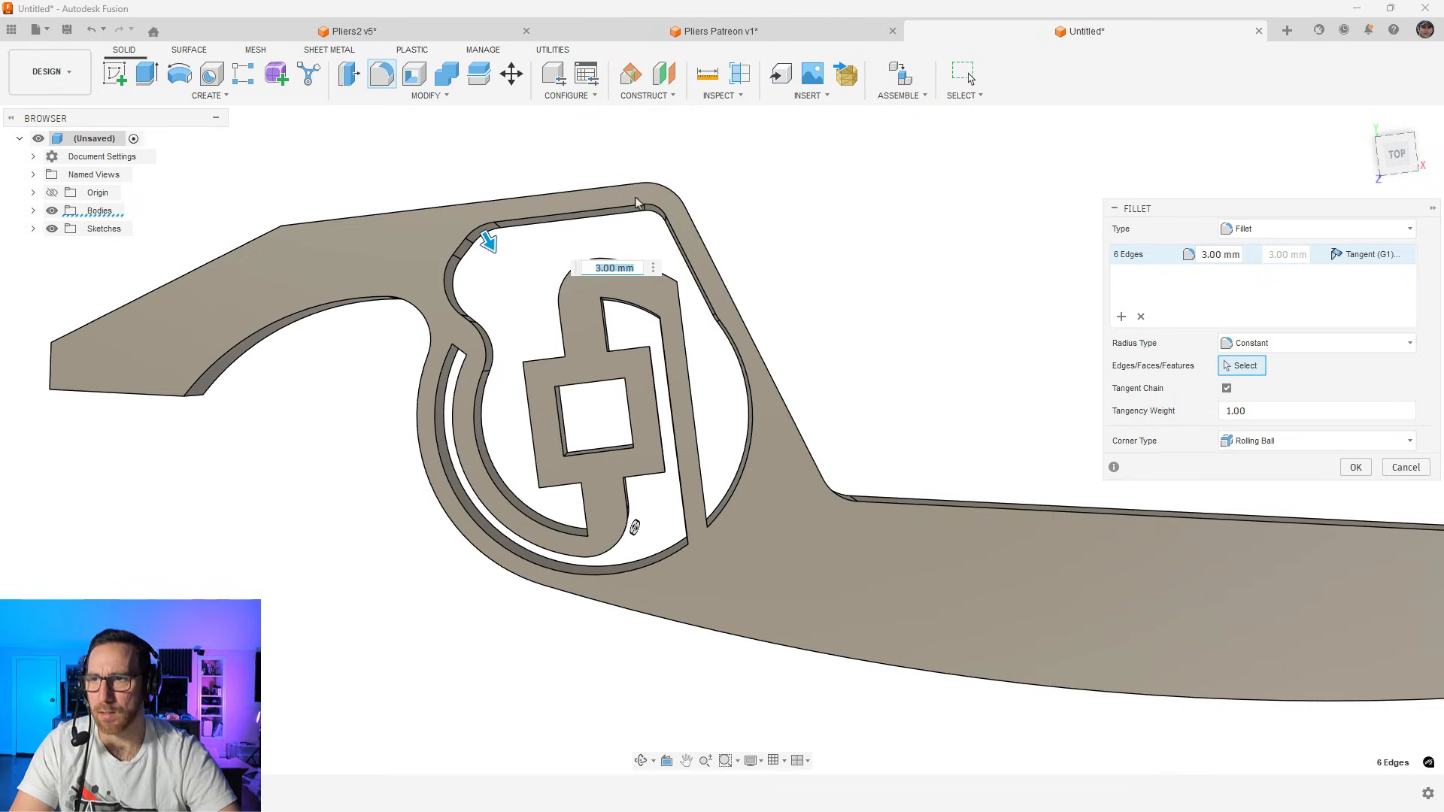
Try including the lower-right corner edge of the clearance beside the long vertical arm in the 3 mm fillet
{"action": "scroll", "coordinate": [667, 277], "scroll_direction": "down", "scroll_amount": 3}
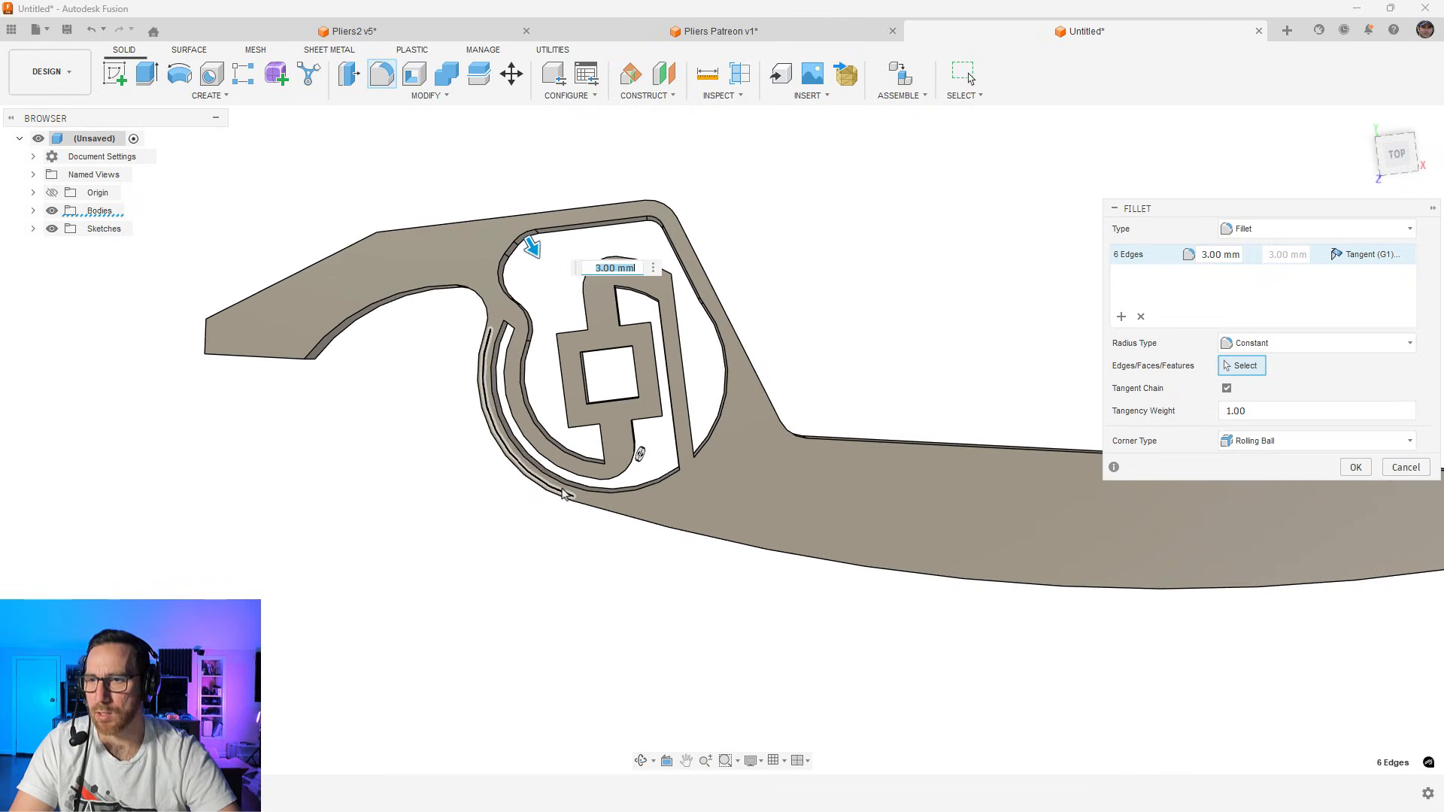
{"action": "middle_click_drag", "start_coordinate": [565, 494], "coordinate": [602, 482], "text": "shift"}
{"action": "left_click", "coordinate": [602, 482]}
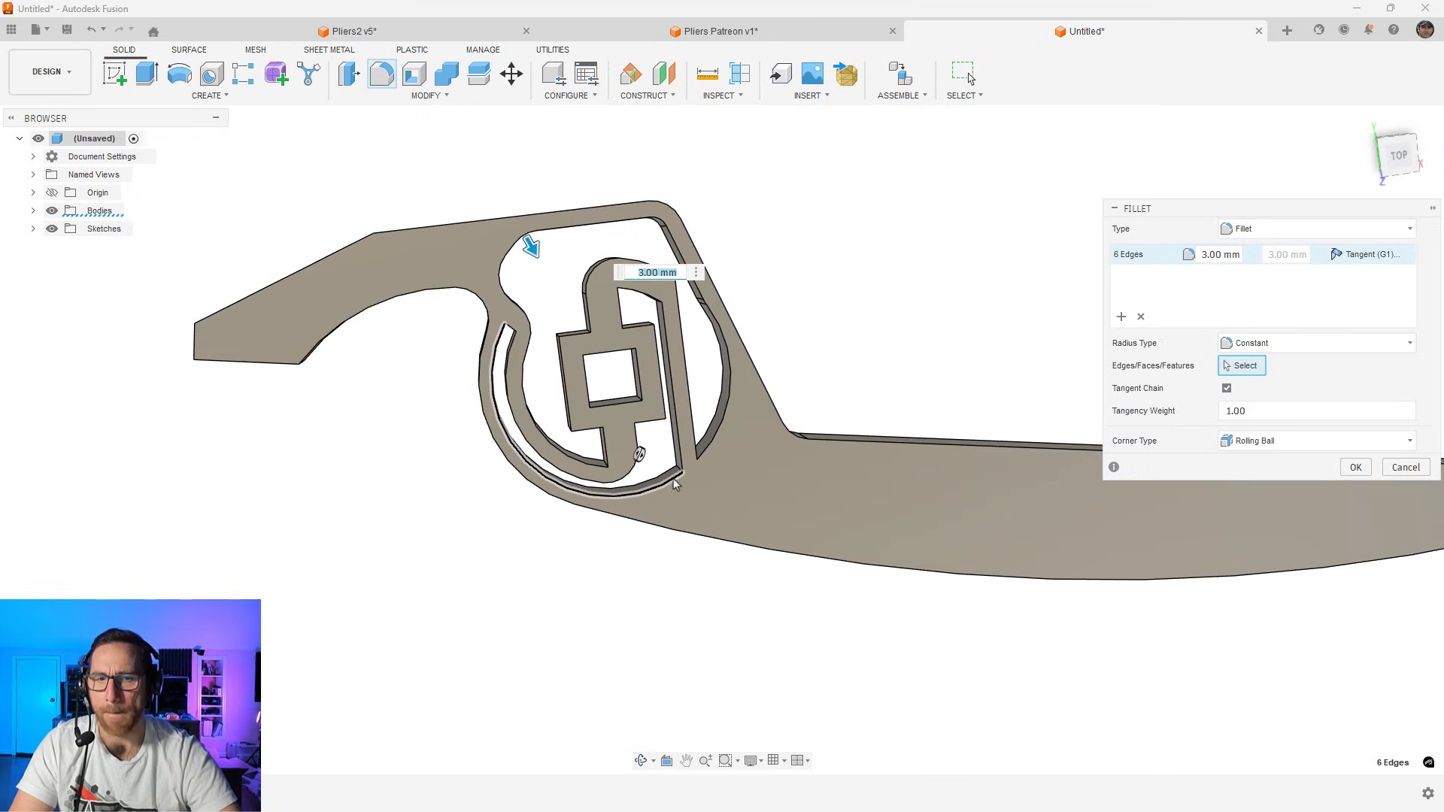
{"action": "scroll", "coordinate": [680, 486], "scroll_direction": "up", "scroll_amount": 4}
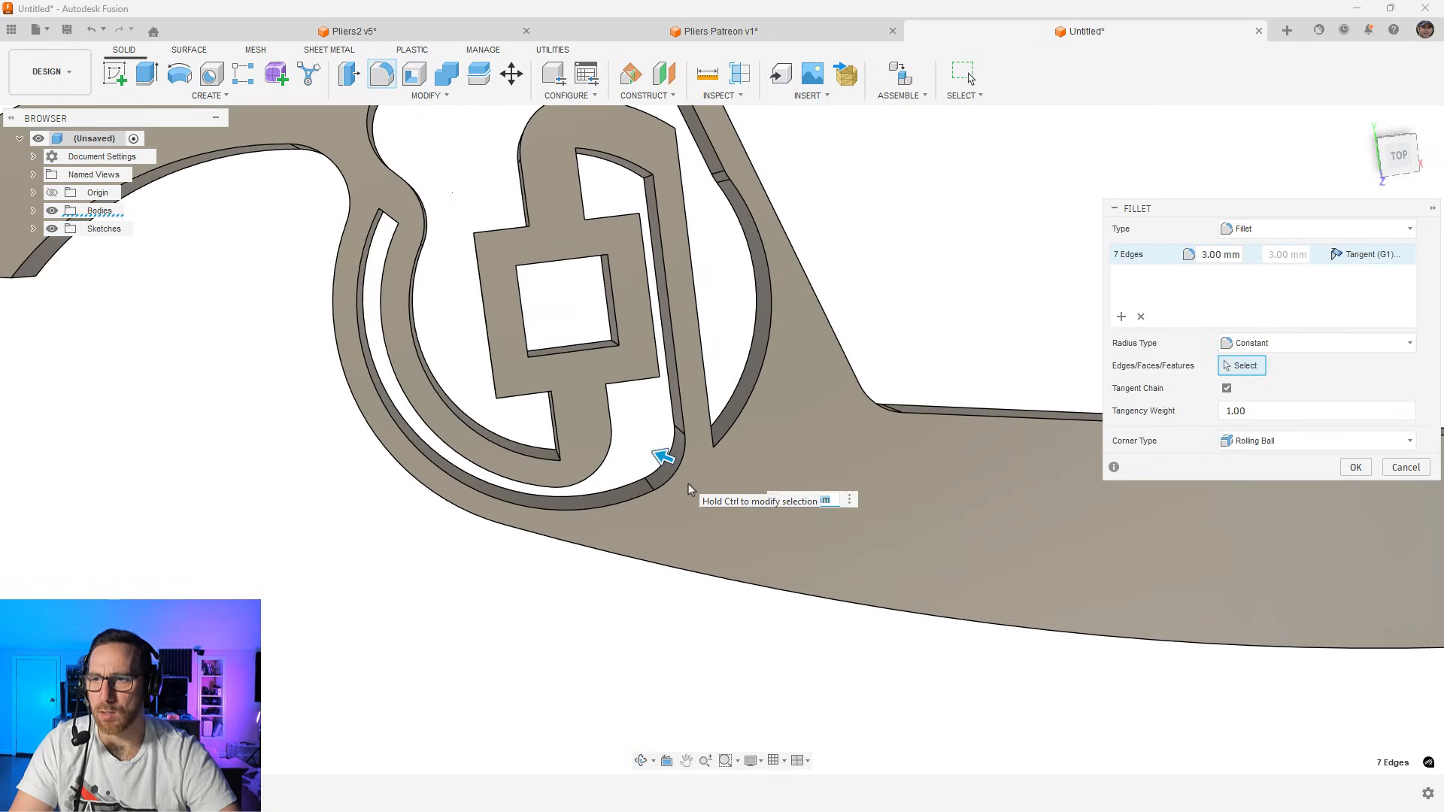
{"action": "left_click", "coordinate": [683, 466]}
Create a second fillet set of 2 mm on the clearance's lower-right corner edge beside the long vertical arm
{"action": "scroll", "coordinate": [676, 467], "scroll_direction": "down", "scroll_amount": 2}
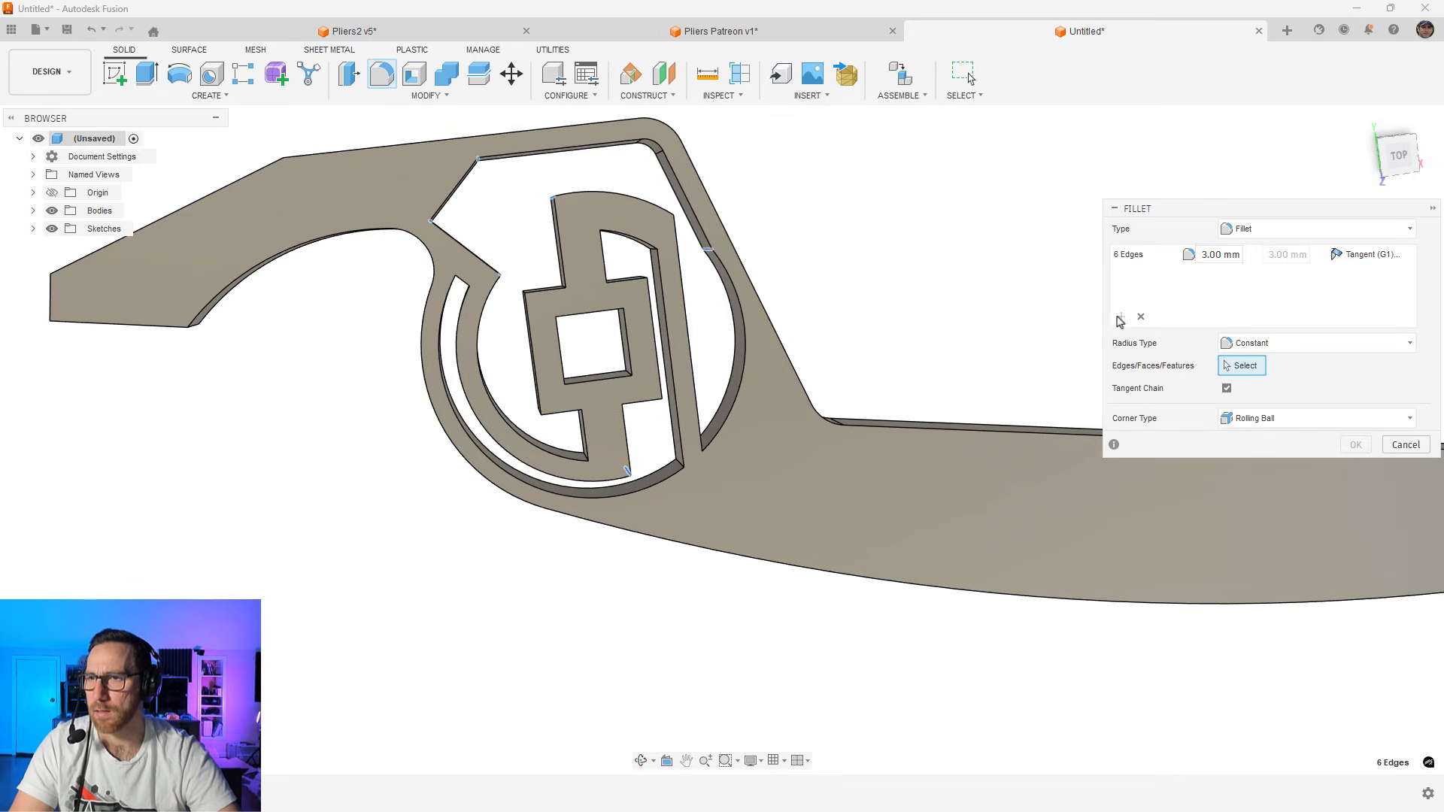
{"action": "mouse_move", "coordinate": [597, 327]}
{"action": "middle_mouse_down", "text": "shift"}
{"action": "mouse_move", "coordinate": [615, 332]}
{"action": "mouse_move", "coordinate": [585, 333]}
{"action": "middle_mouse_up", "text": "shift"}
{"action": "mouse_move", "coordinate": [654, 270]}
{"action": "middle_mouse_down", "text": "shift"}
{"action": "mouse_move", "coordinate": [639, 260]}
{"action": "mouse_move", "coordinate": [662, 279]}
{"action": "middle_mouse_up", "text": "shift"}
{"action": "left_click", "coordinate": [681, 467]}
{"action": "type", "text": "2"}
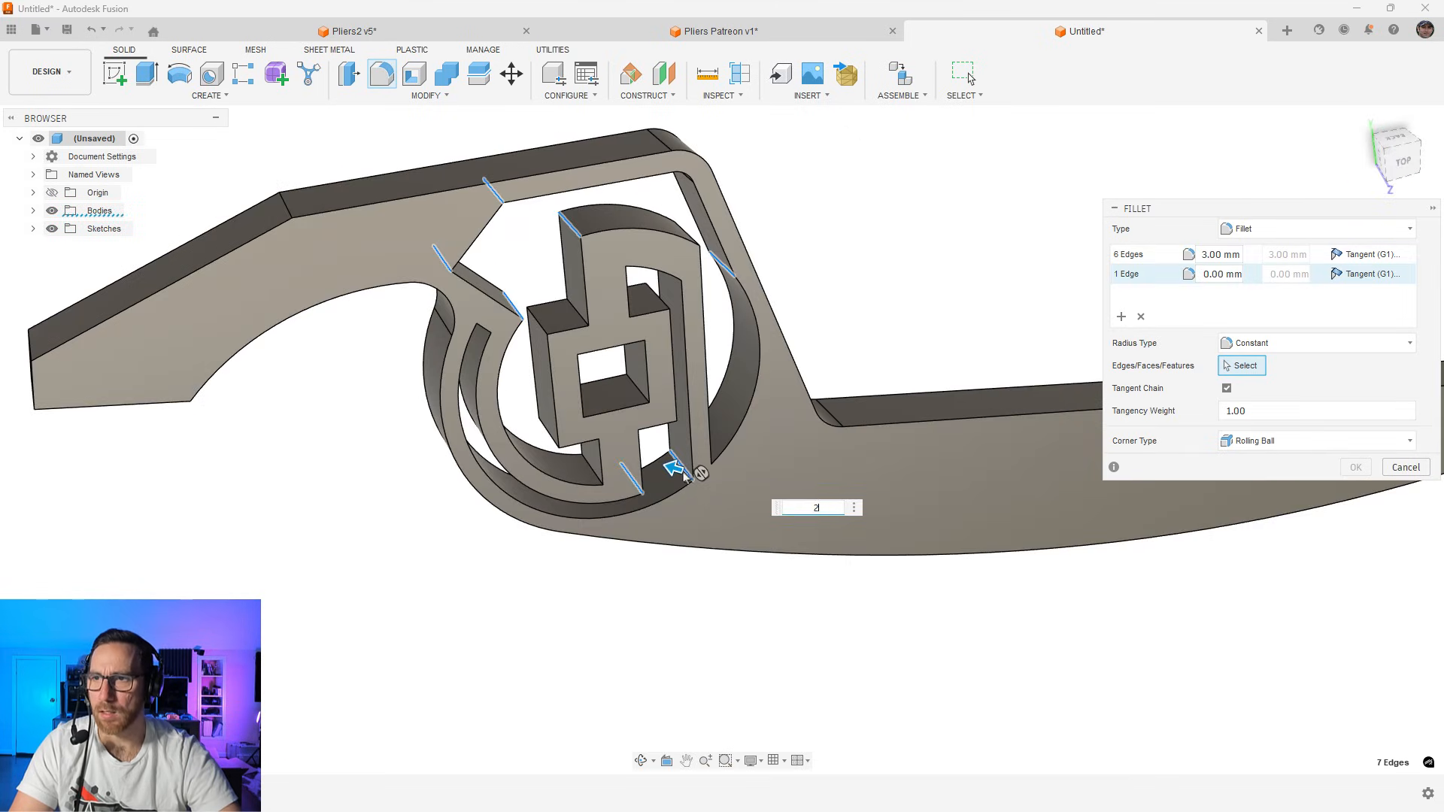
{"action": "mouse_move", "coordinate": [685, 474]}
{"action": "middle_mouse_down", "text": "shift"}
{"action": "mouse_move", "coordinate": [624, 442]}
{"action": "mouse_move", "coordinate": [661, 461]}
{"action": "middle_mouse_up", "text": "shift"}
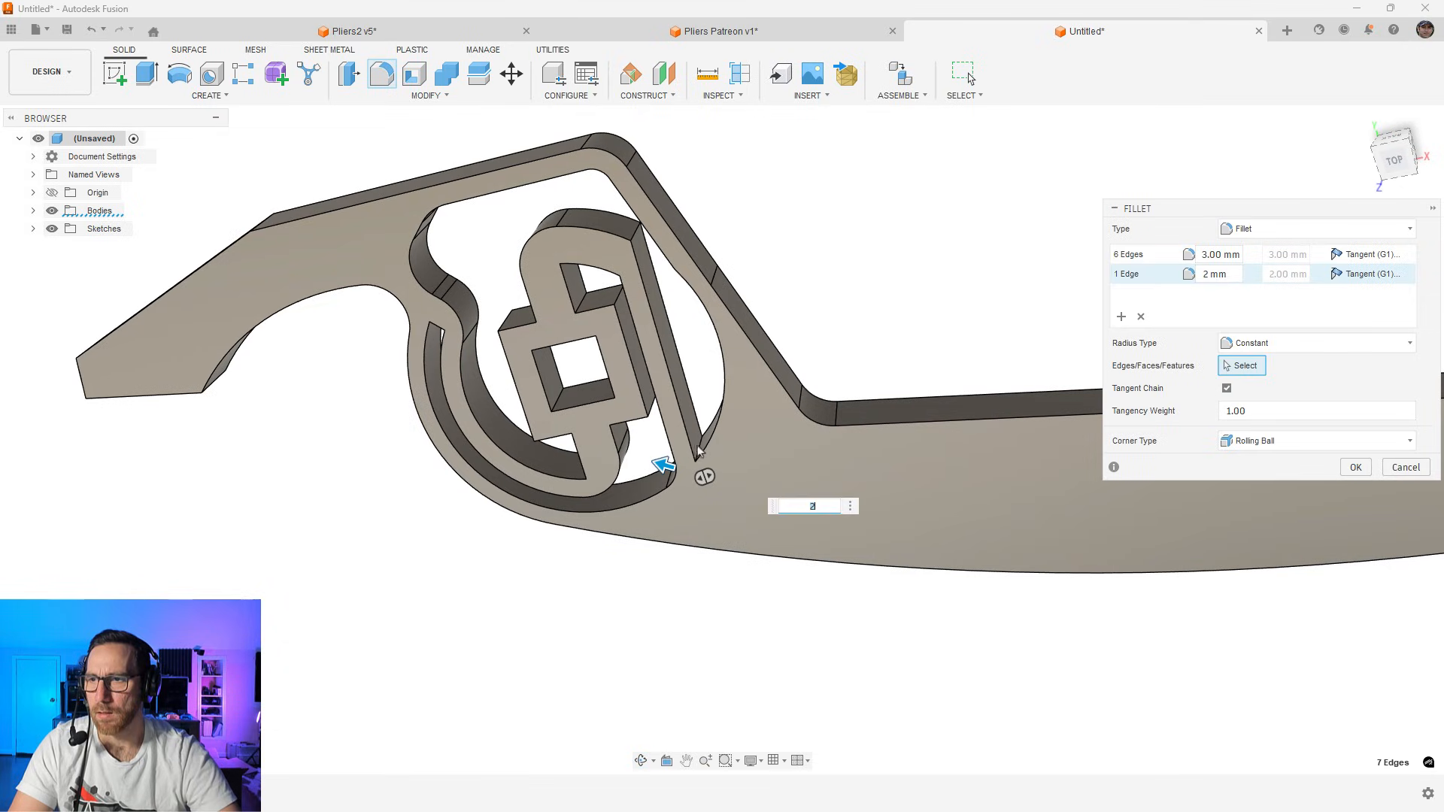
Add the long arm's upper outer corner edge to the 2 mm set, leaving out the right opening's sharp lower tip
{"action": "left_click", "coordinate": [701, 454]}
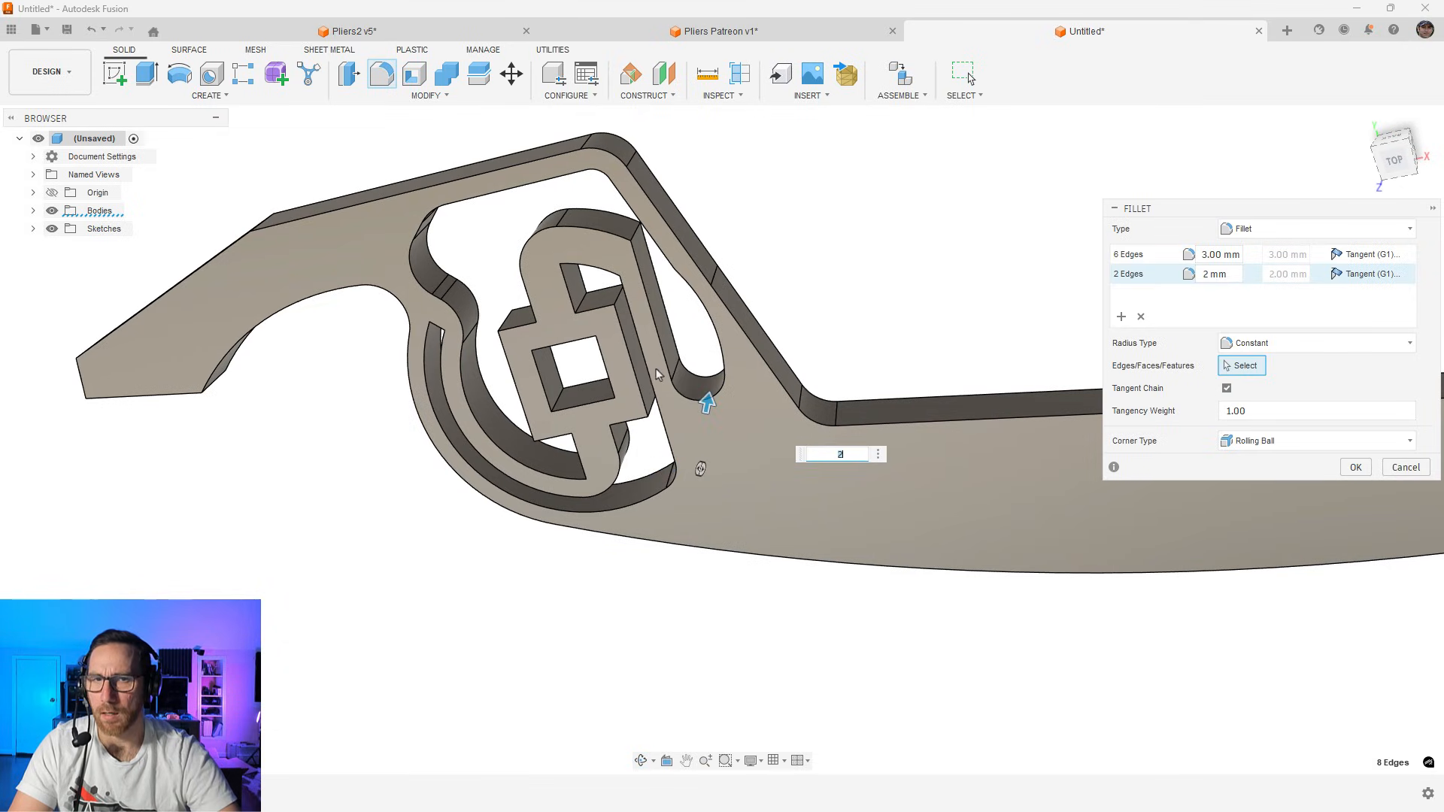
{"action": "left_click", "coordinate": [637, 235]}
{"action": "middle_click_drag", "start_coordinate": [637, 234], "coordinate": [733, 436], "text": "shift"}
{"action": "left_click", "coordinate": [700, 452]}
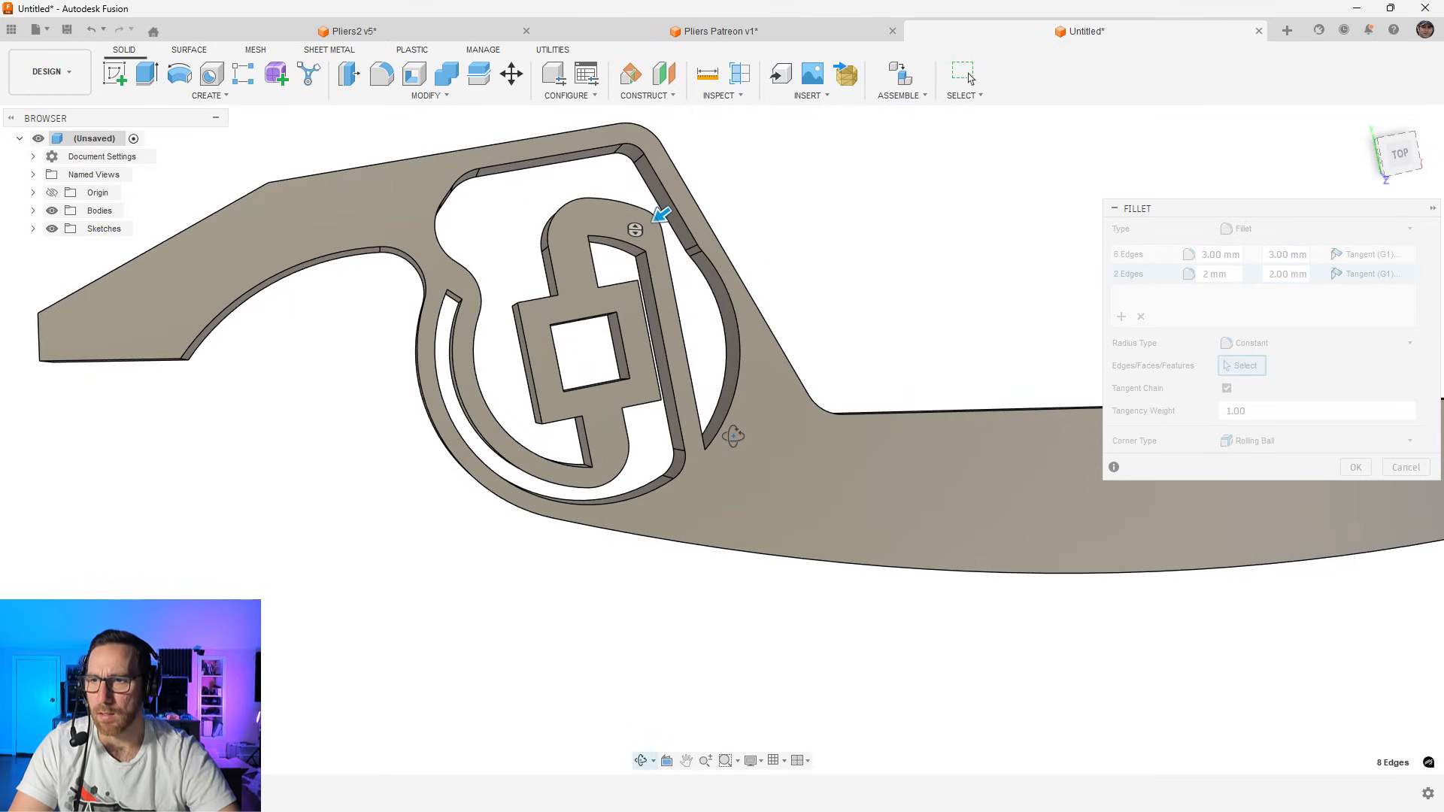
Try including the inner corner edge between the lower arm and the curved ring in the 2 mm fillet set
{"action": "scroll", "coordinate": [601, 440], "scroll_direction": "up", "scroll_amount": 3}
{"action": "left_click", "coordinate": [614, 511]}
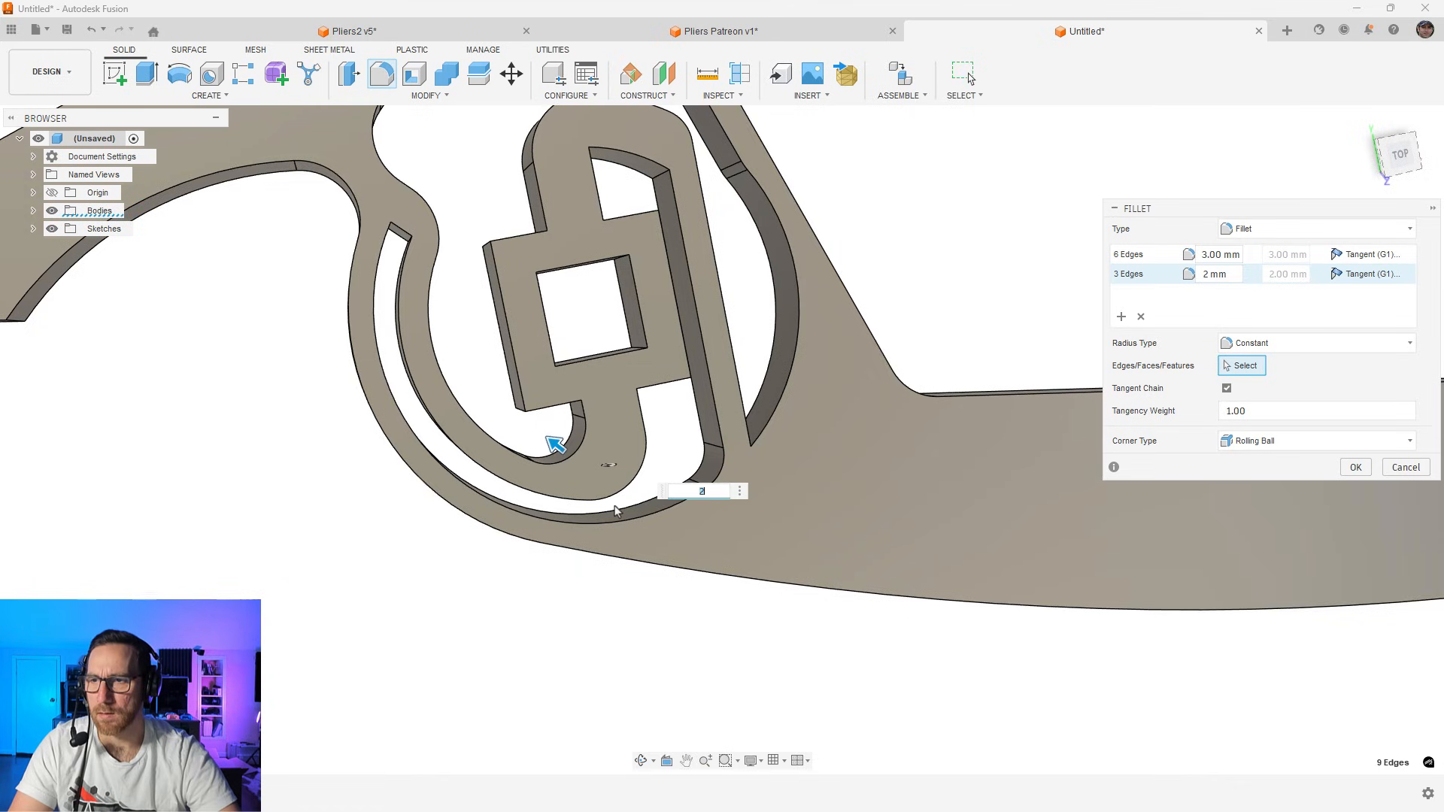
{"action": "scroll", "coordinate": [611, 496], "scroll_direction": "down", "scroll_amount": 3}
{"action": "scroll", "coordinate": [600, 479], "scroll_direction": "up", "scroll_amount": 4}
{"action": "left_click", "coordinate": [596, 487]}
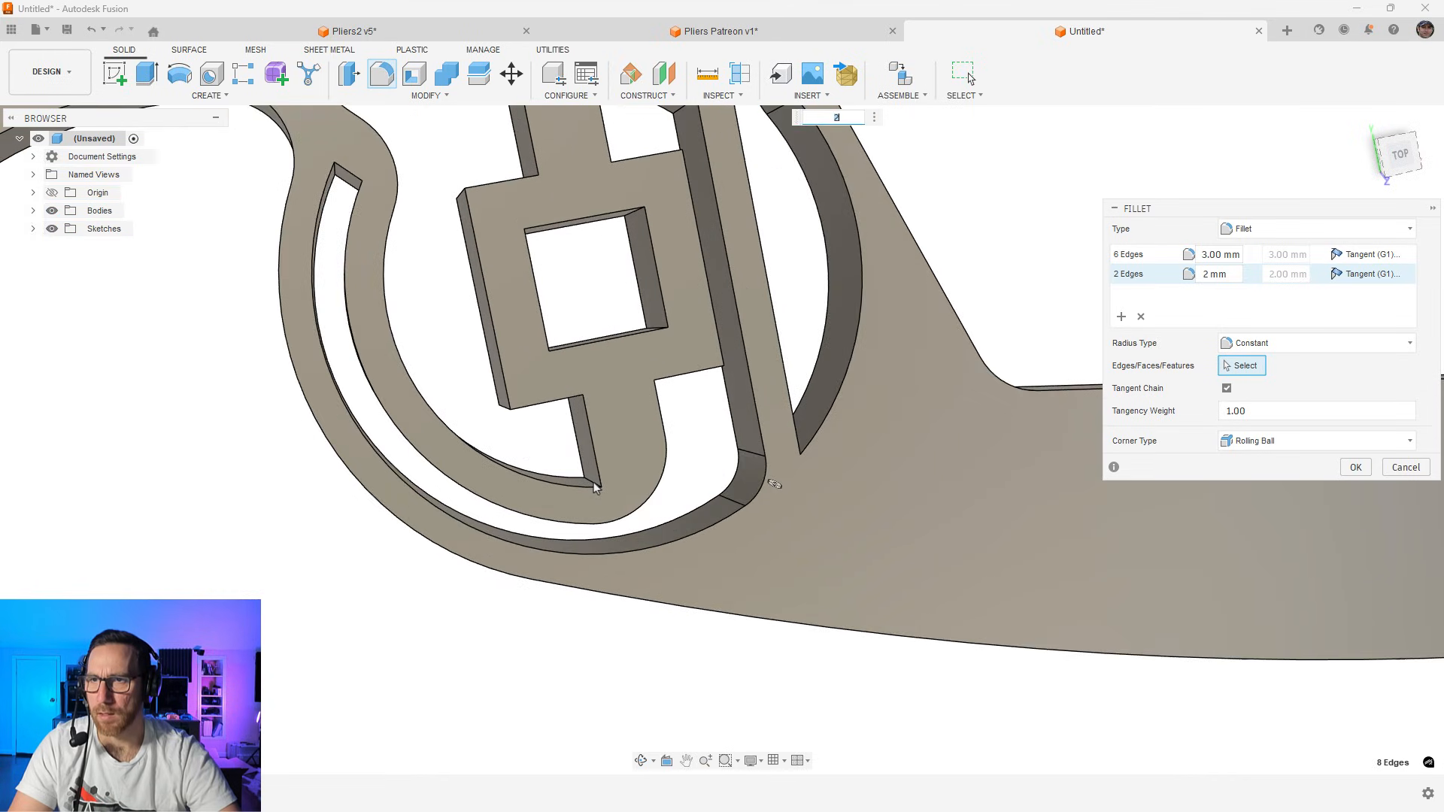
Add the upper-right inner corner edge of the clearance between the core and the long arm to the 2 mm set and apply the fillet
{"action": "scroll", "coordinate": [594, 487], "scroll_direction": "down", "scroll_amount": 5}
{"action": "middle_click_drag", "start_coordinate": [594, 486], "coordinate": [596, 470], "text": "shift"}
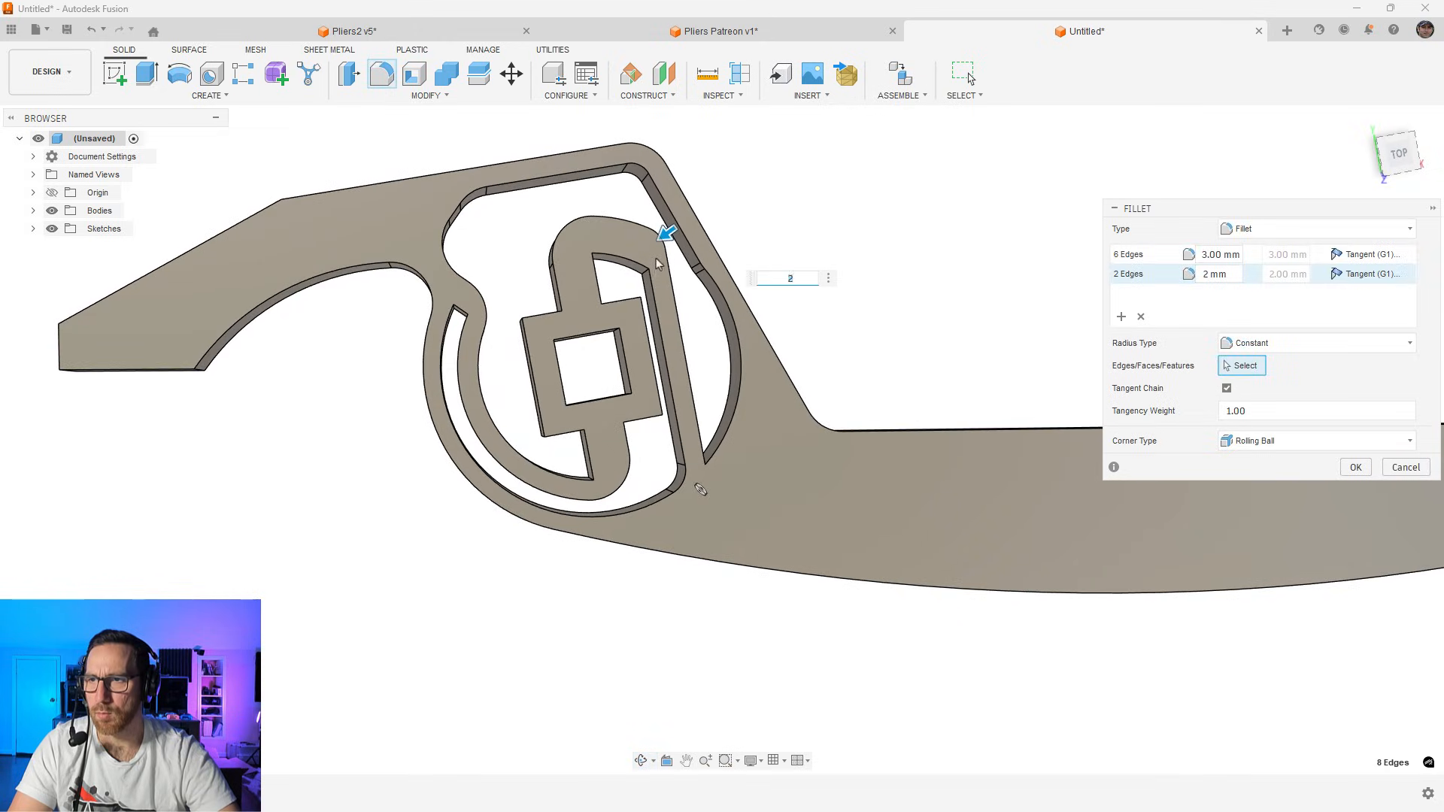
{"action": "scroll", "coordinate": [656, 263], "scroll_direction": "up", "scroll_amount": 2}
{"action": "left_click", "coordinate": [646, 294]}
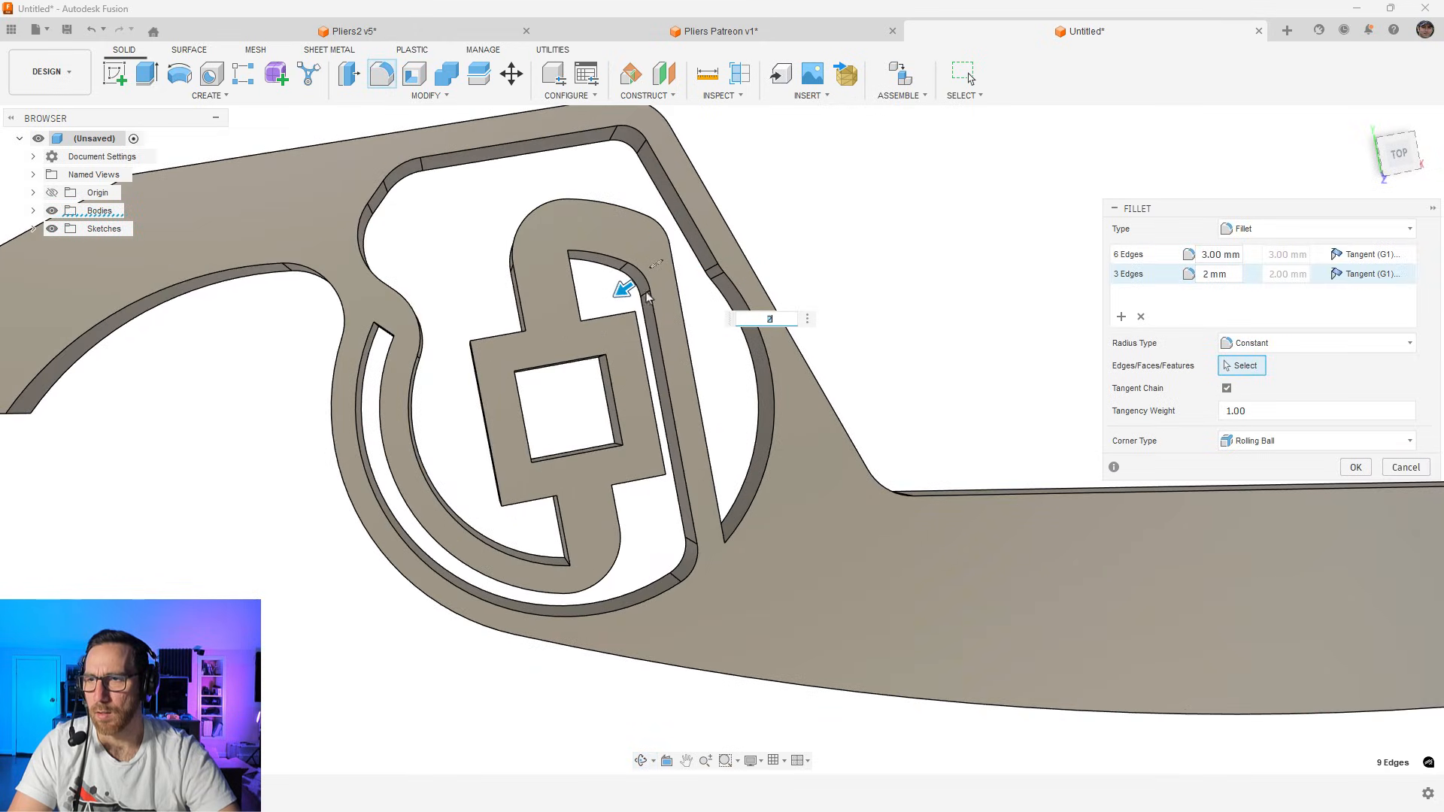
{"action": "middle_click_drag", "start_coordinate": [642, 279], "coordinate": [611, 249], "text": "shift"}
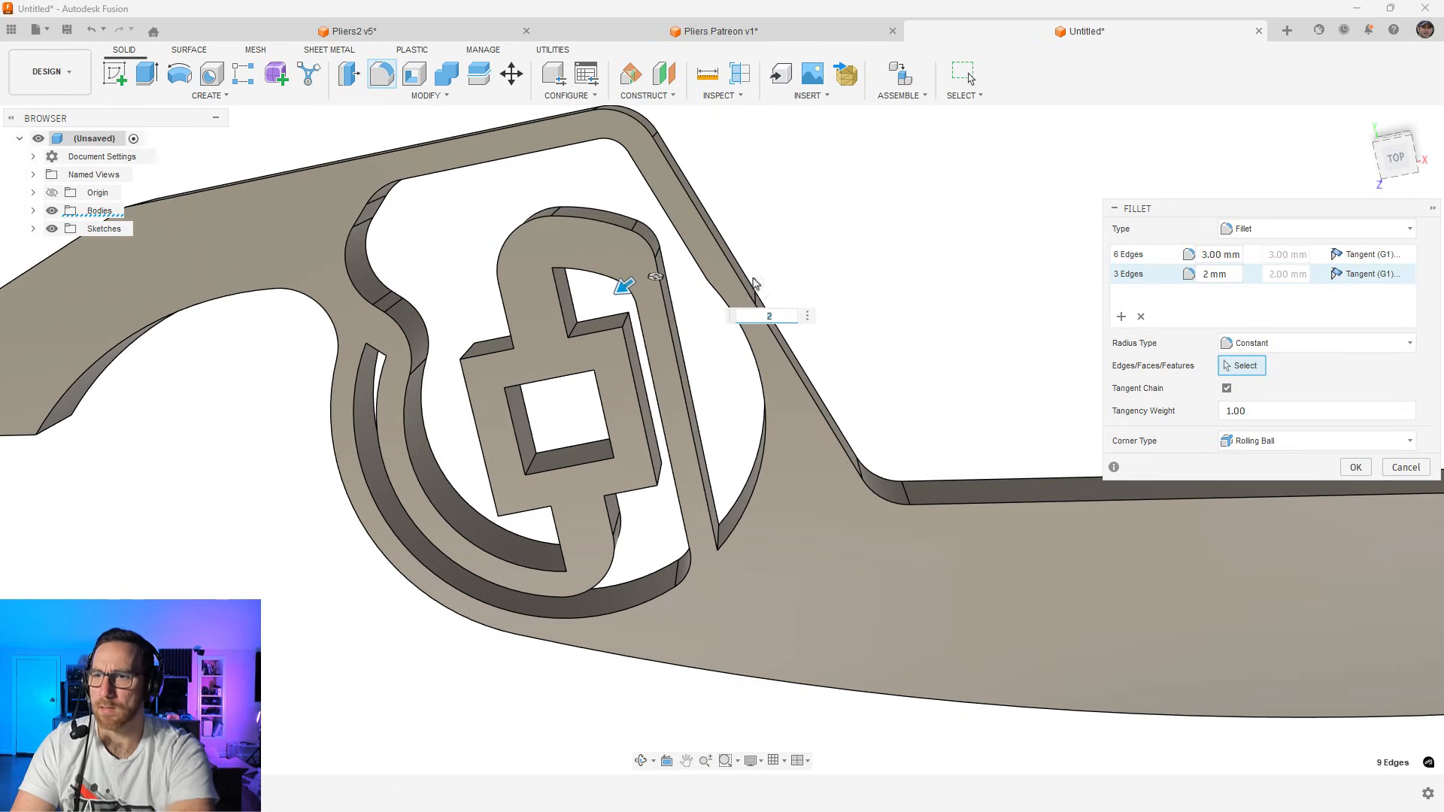
{"action": "left_click", "coordinate": [1350, 470]}
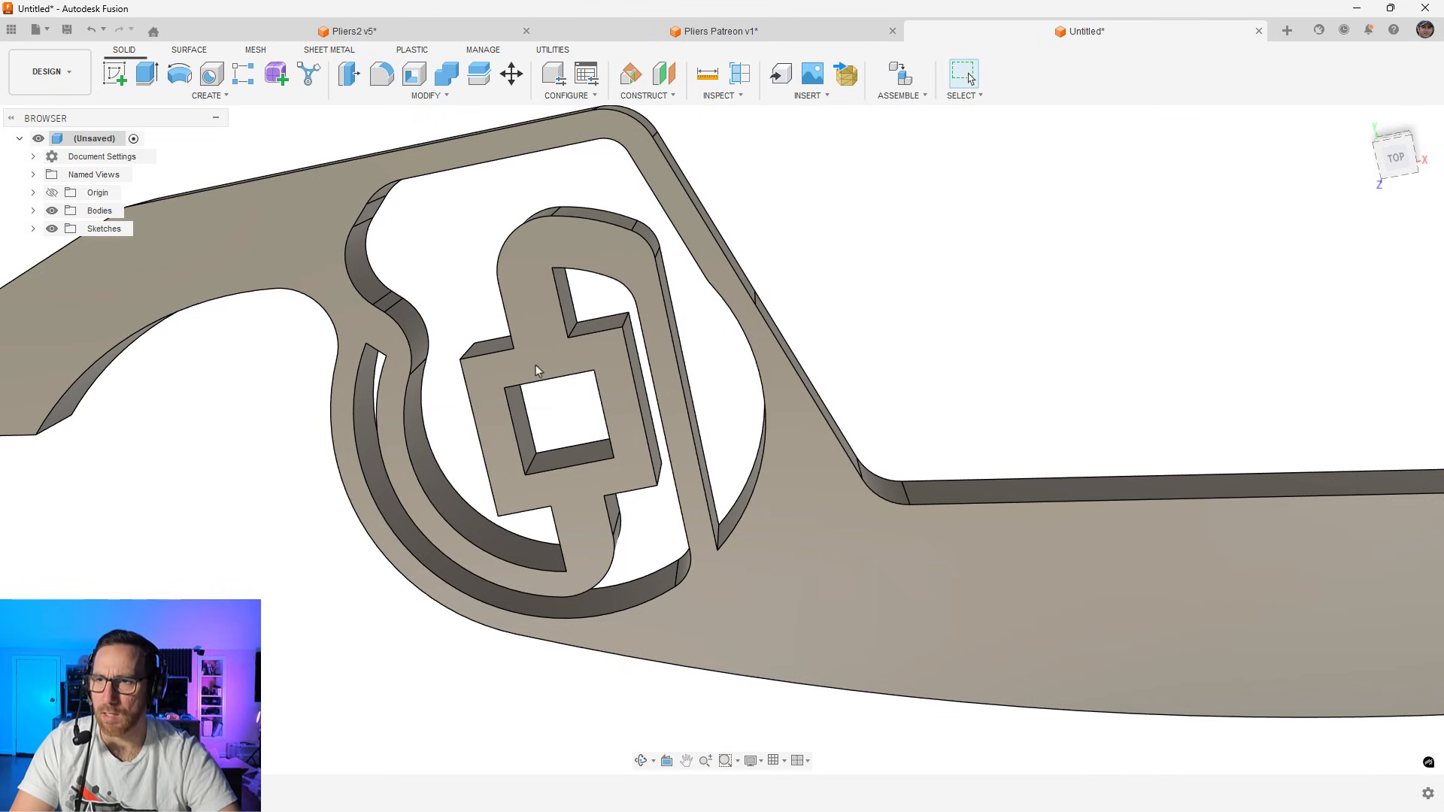
Edit the pivot cut to also remove the three outermost ring segments across the top of the core's upper arm
{"action": "double_click", "coordinate": [165, 793]}
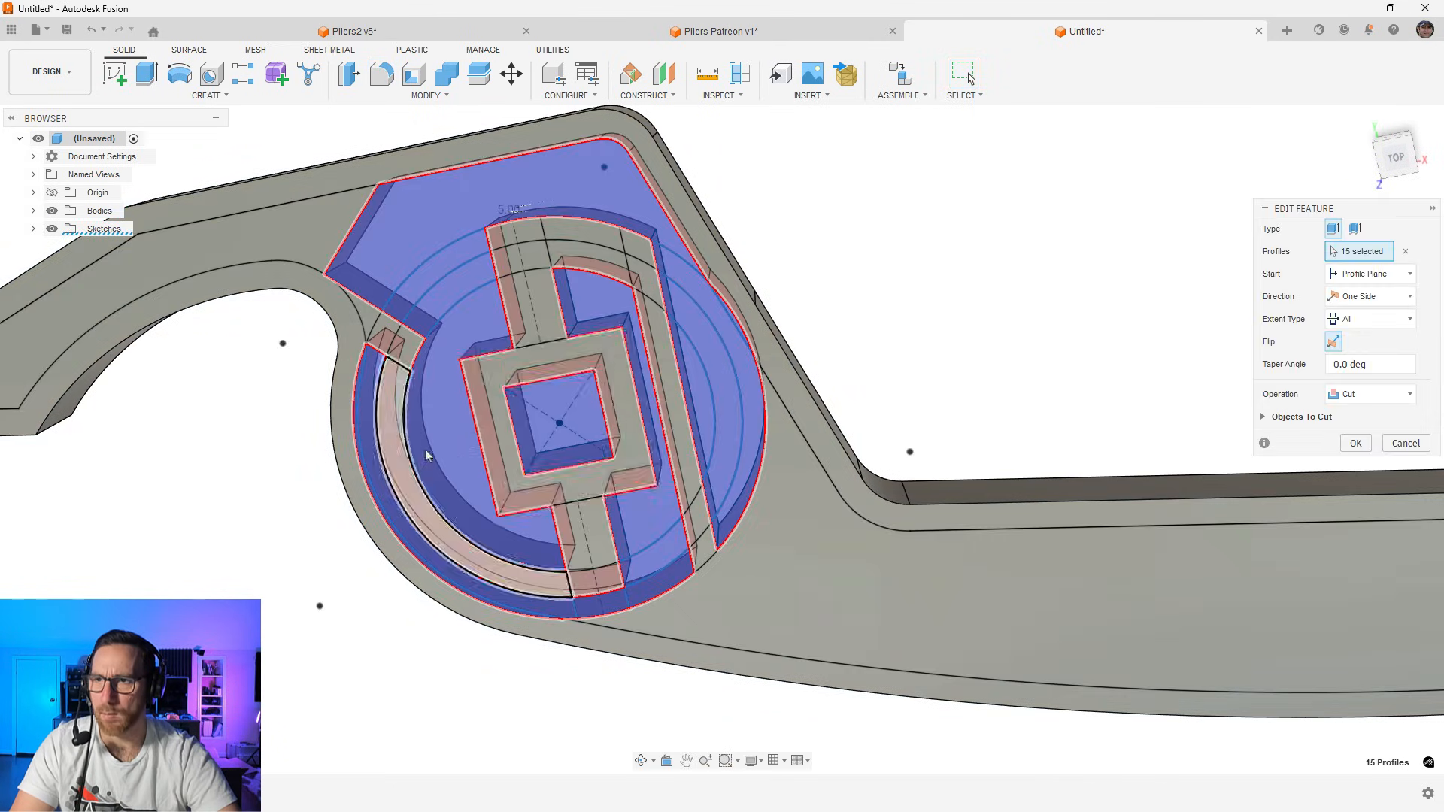
{"action": "left_click", "coordinate": [1400, 164]}
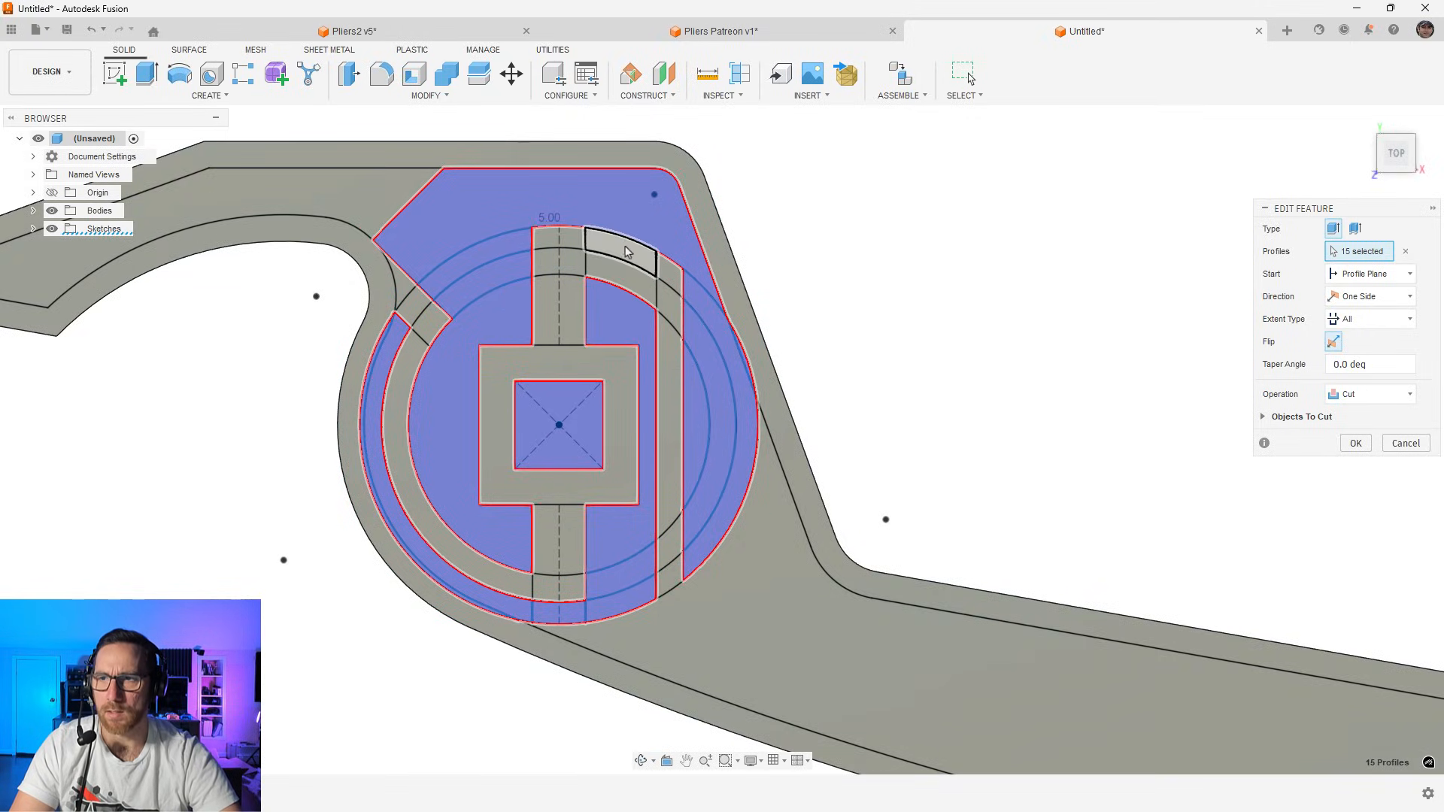
{"action": "scroll", "coordinate": [614, 249], "scroll_direction": "up", "scroll_amount": 2}
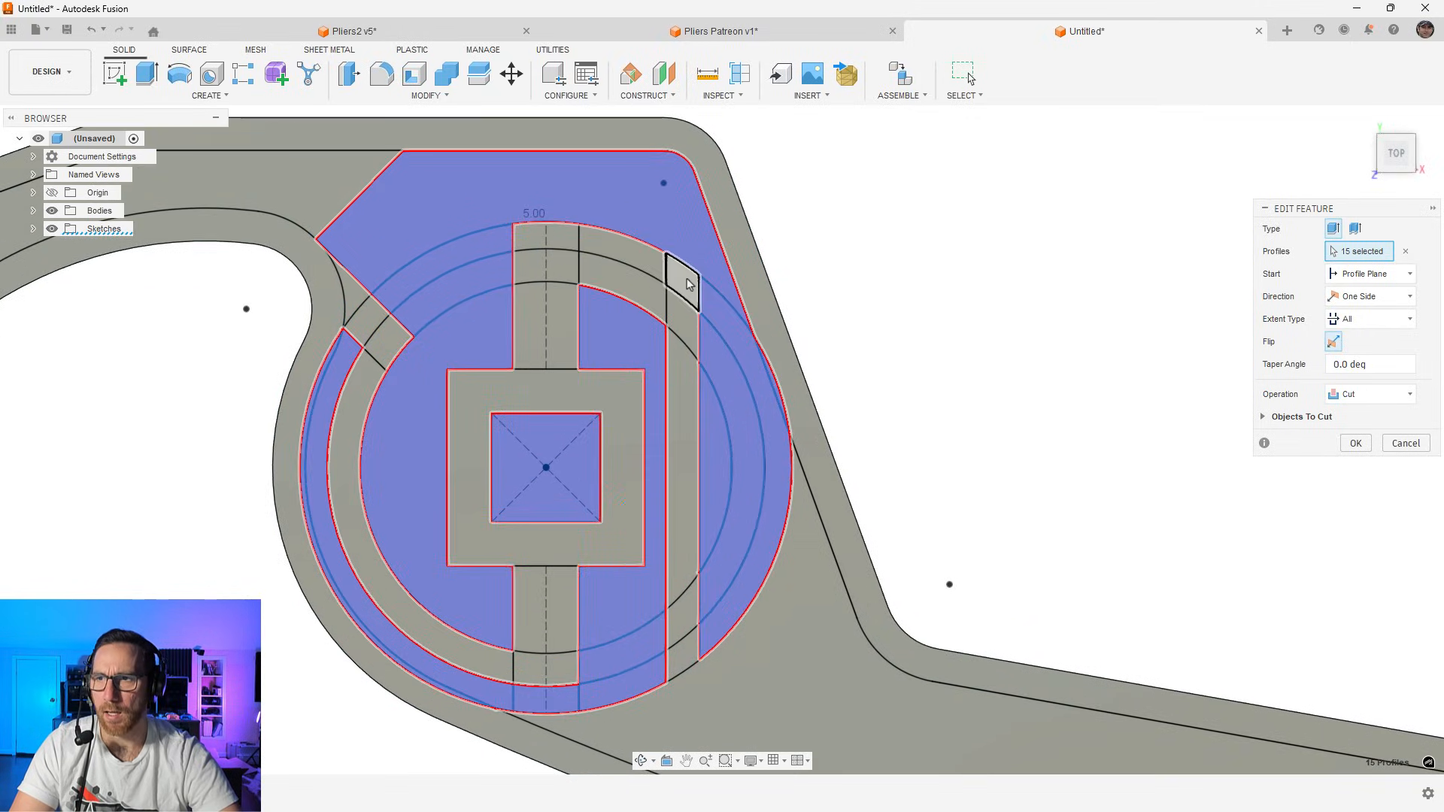
{"action": "left_click", "coordinate": [669, 284]}
{"action": "left_click", "coordinate": [644, 266]}
{"action": "left_click", "coordinate": [556, 238]}
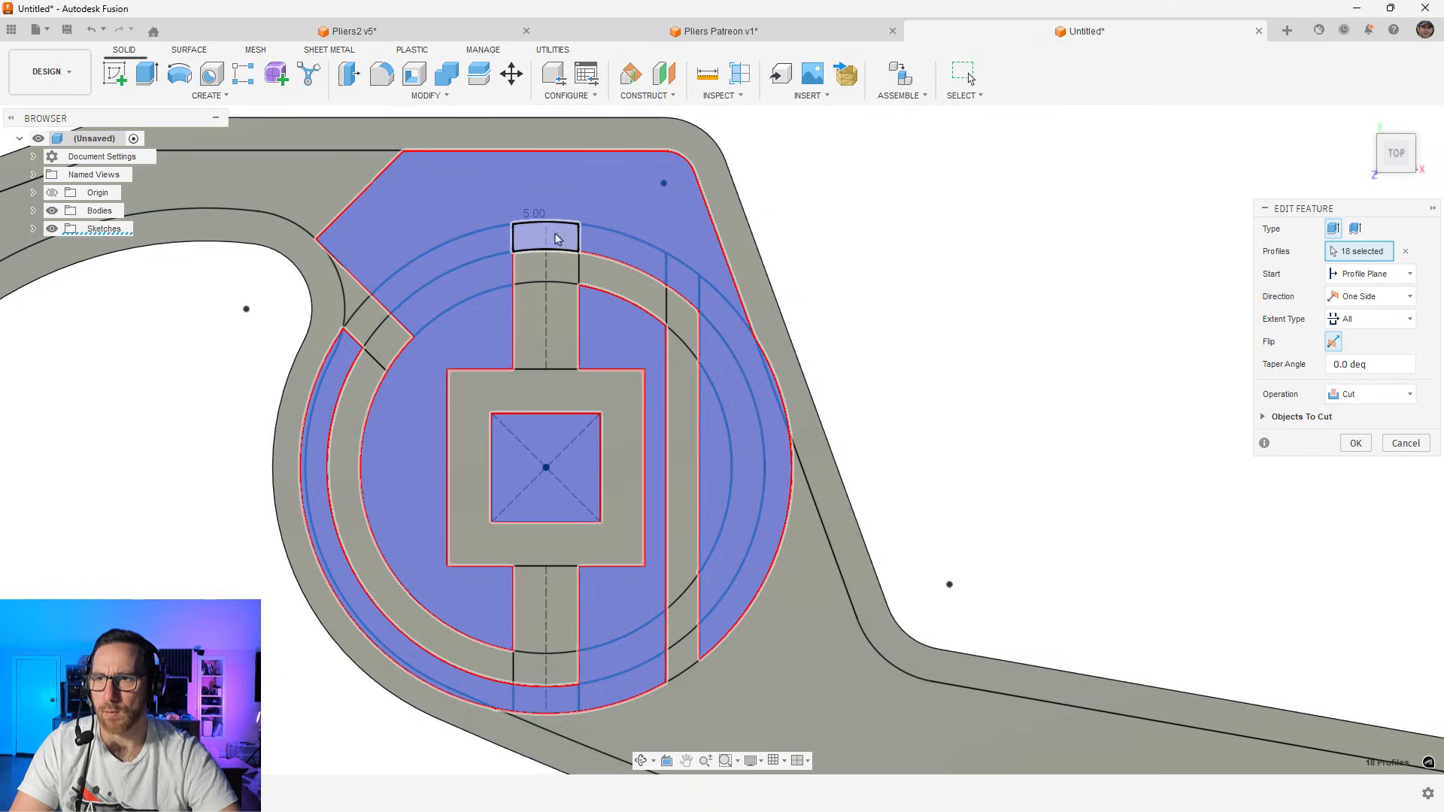
{"action": "left_click", "coordinate": [1355, 444]}
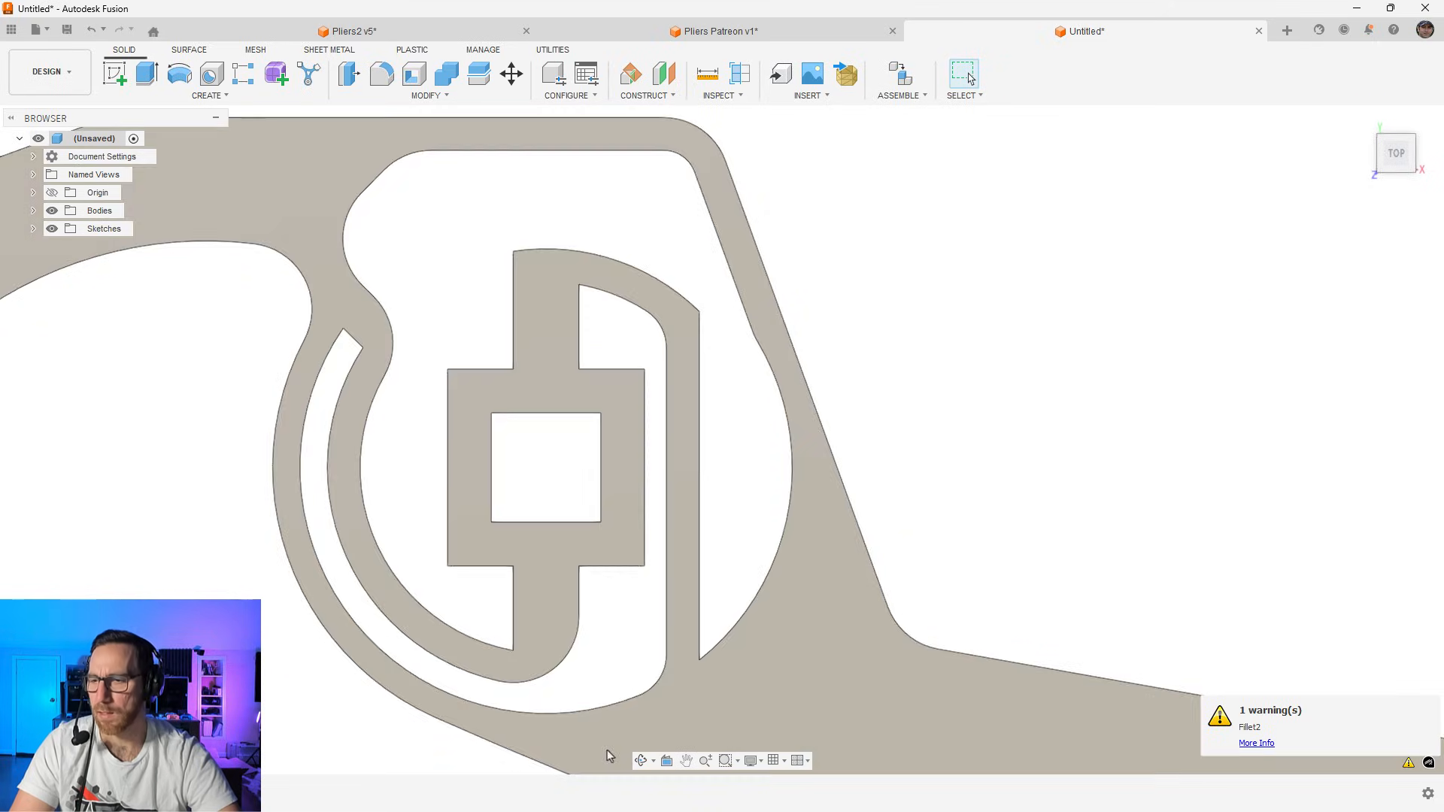
Edit the fillet, adding the upper arm's outer-left corner edge to the 3 mm set and its outer-right corner edge to the 2 mm set
{"action": "double_click", "coordinate": [180, 793]}
{"action": "middle_click_drag", "start_coordinate": [448, 327], "coordinate": [493, 371], "text": "shift"}
{"action": "left_click", "coordinate": [1129, 258]}
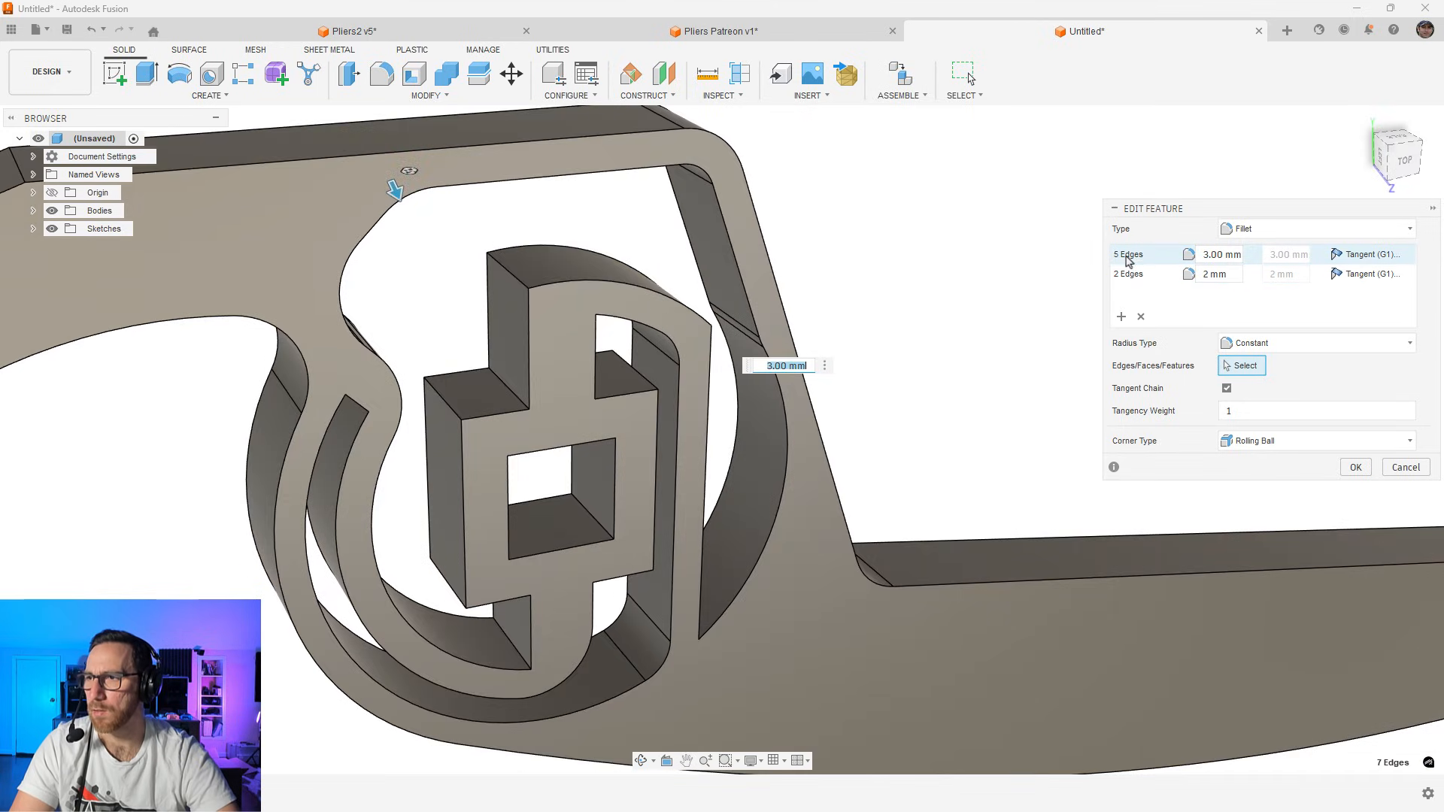
{"action": "left_click", "coordinate": [513, 280]}
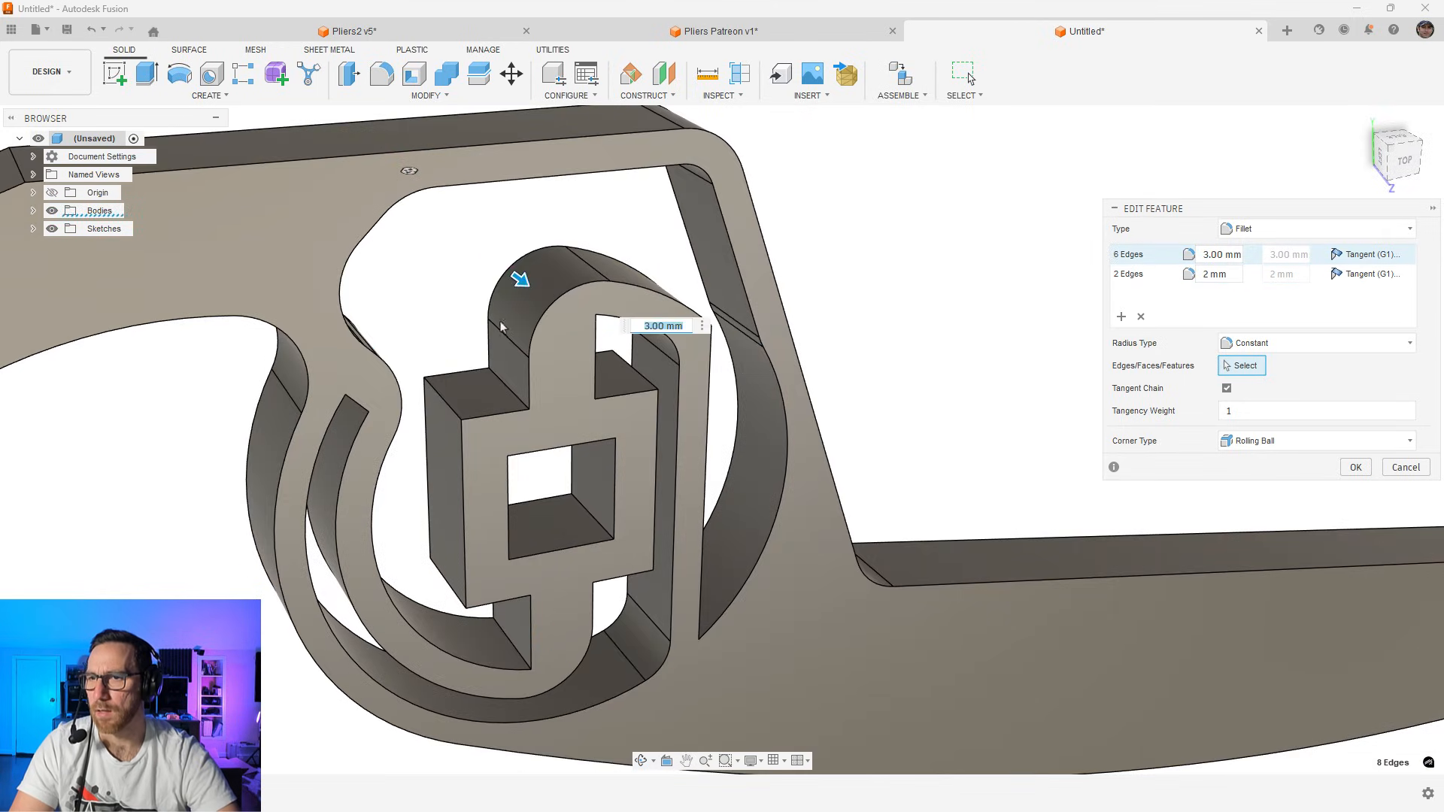
{"action": "middle_click_drag", "start_coordinate": [513, 280], "coordinate": [451, 305], "text": "shift"}
{"action": "left_click", "coordinate": [1127, 276]}
{"action": "middle_click_drag", "start_coordinate": [999, 306], "coordinate": [718, 361], "text": "shift"}
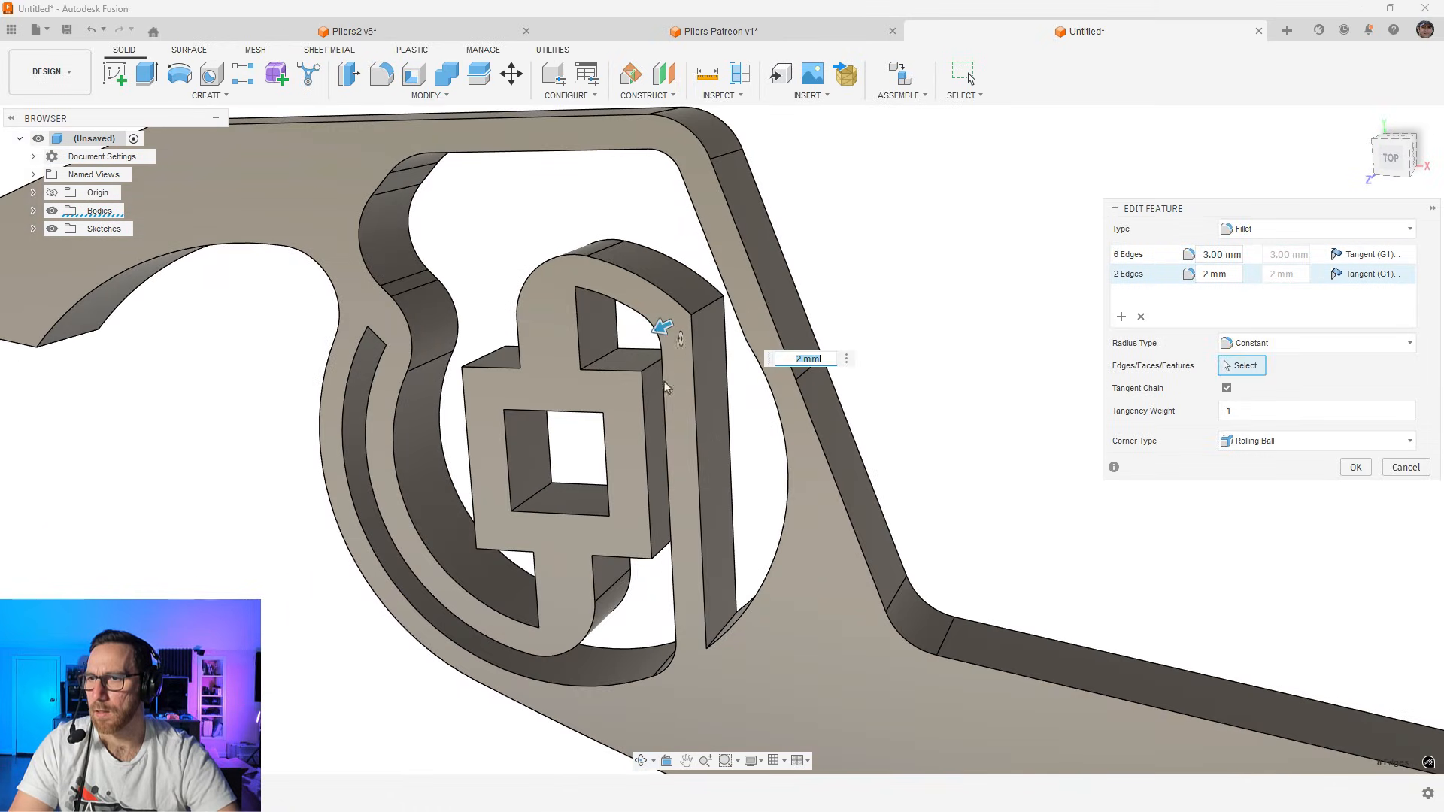
{"action": "left_click", "coordinate": [716, 362]}
Add the upper arm's inner-right corner to the 2 mm fillets; give its inner-left corner, the adjacent slot's bottom and the lower arm's inner corner 1 mm
{"action": "middle_click_drag", "start_coordinate": [690, 434], "coordinate": [703, 482], "text": "shift"}
{"action": "left_click", "coordinate": [630, 331]}
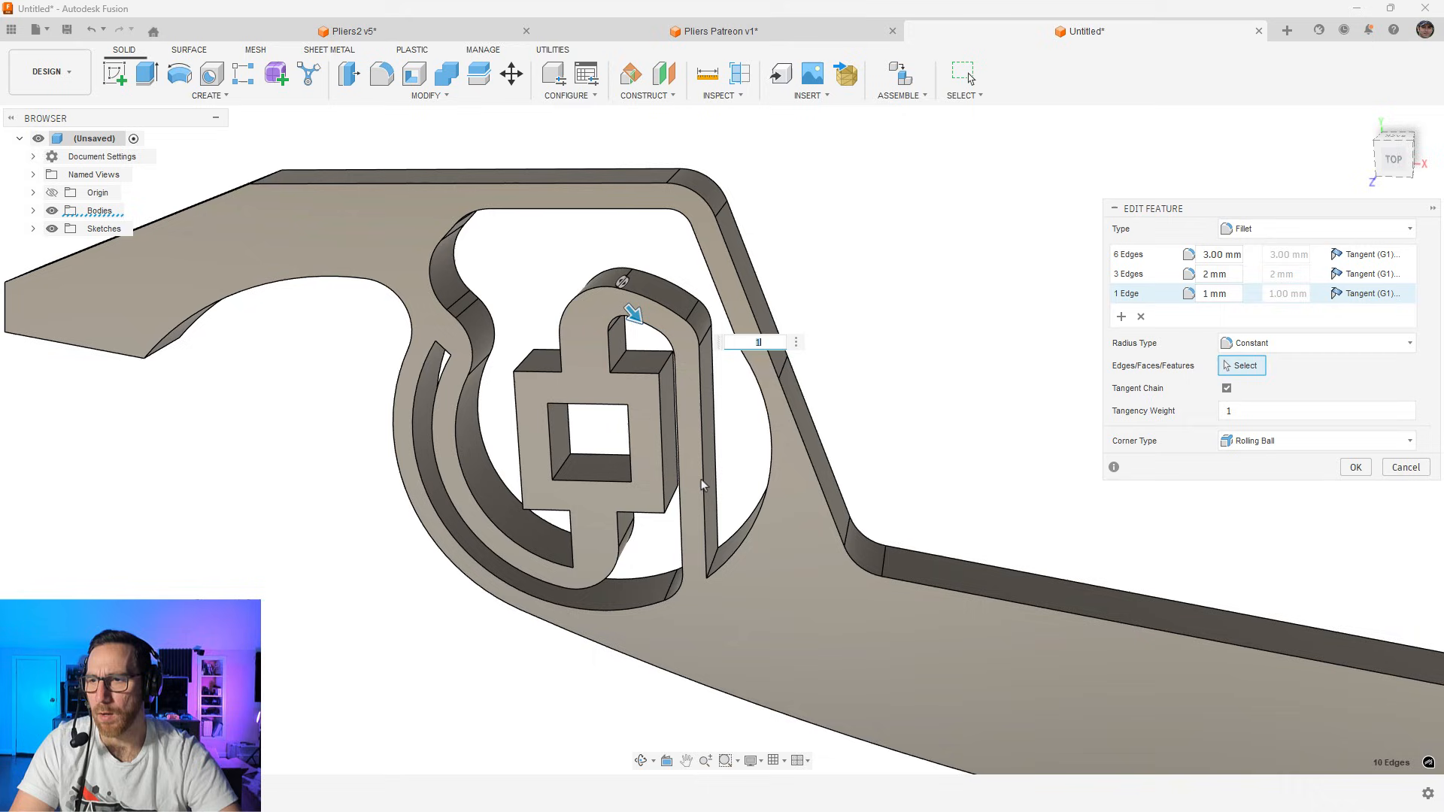
{"action": "left_click", "coordinate": [713, 564]}
{"action": "middle_click_drag", "start_coordinate": [721, 569], "coordinate": [668, 540], "text": "shift"}
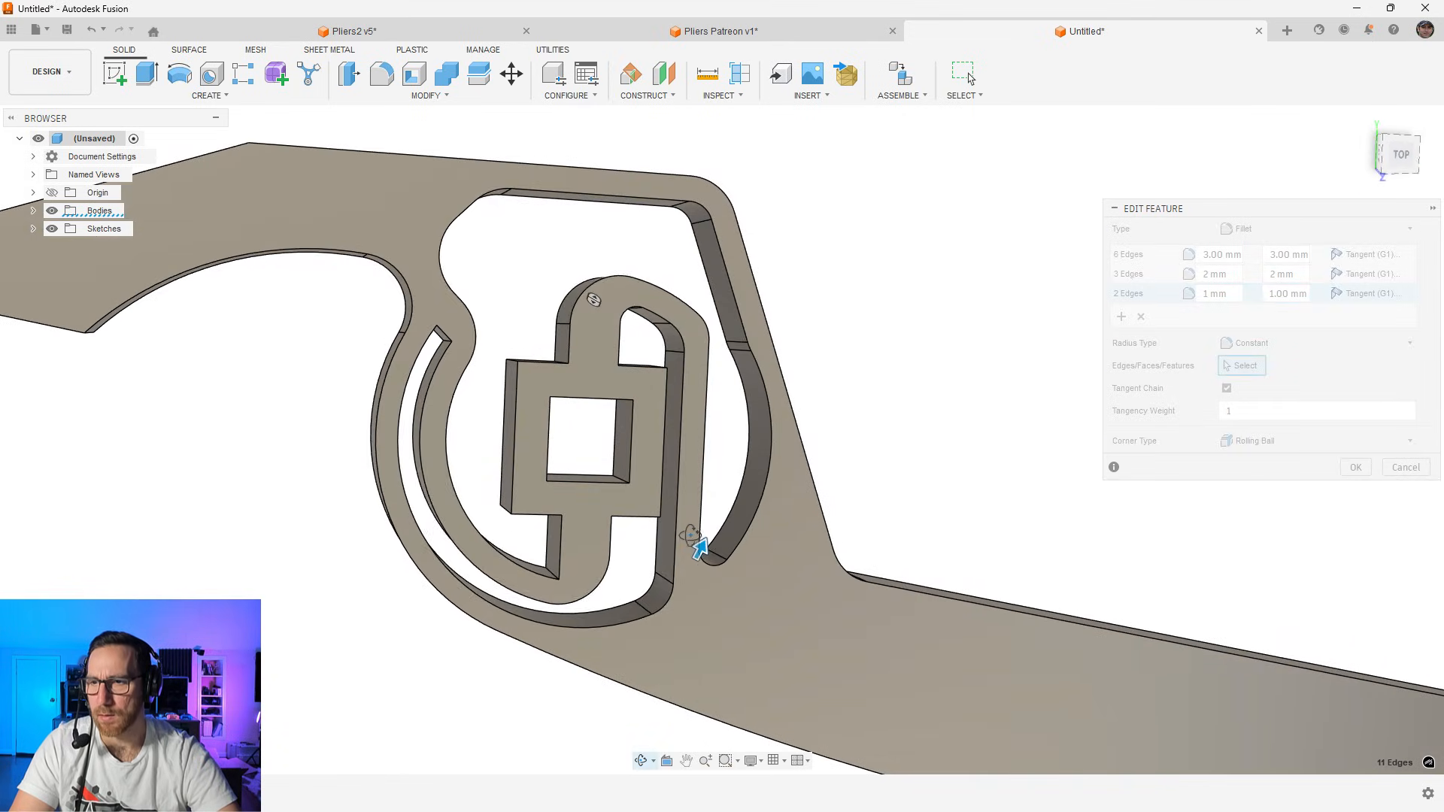
{"action": "left_click", "coordinate": [553, 575]}
Add the four inner corner edges where the upper and lower arms meet the square core to the 1 mm fillet set
{"action": "middle_click_drag", "start_coordinate": [567, 548], "coordinate": [554, 325], "text": "shift"}
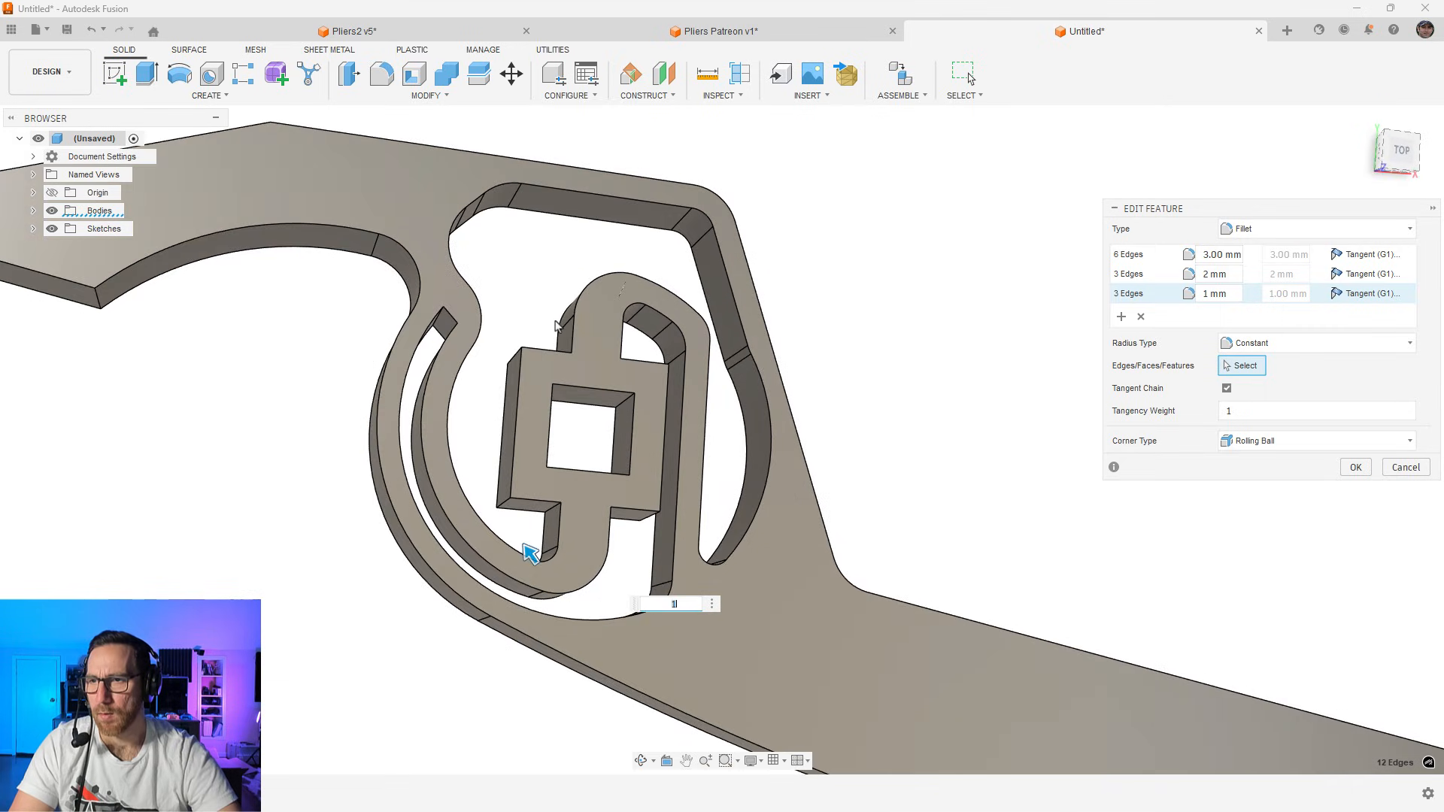
{"action": "left_click", "coordinate": [558, 513]}
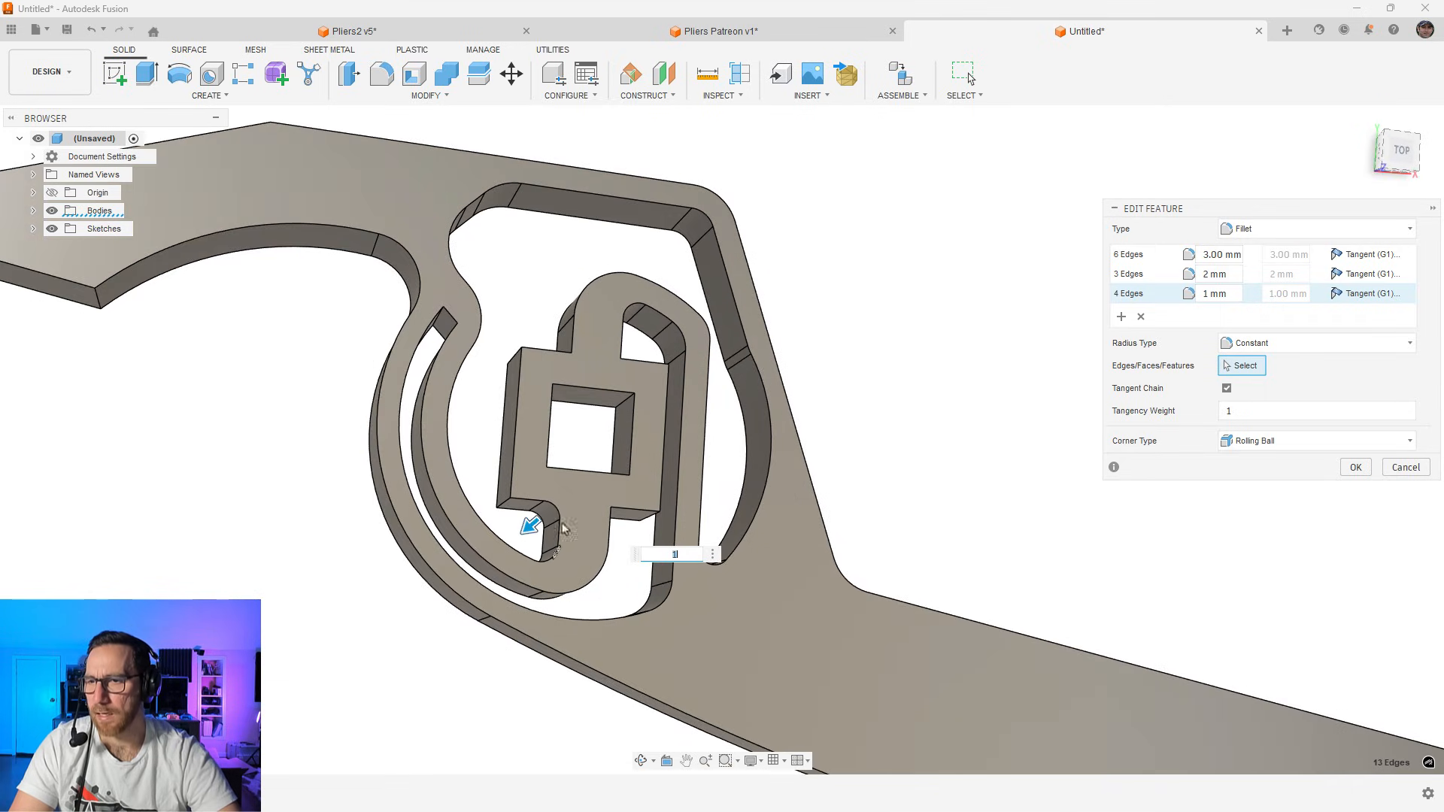
{"action": "left_click", "coordinate": [603, 514]}
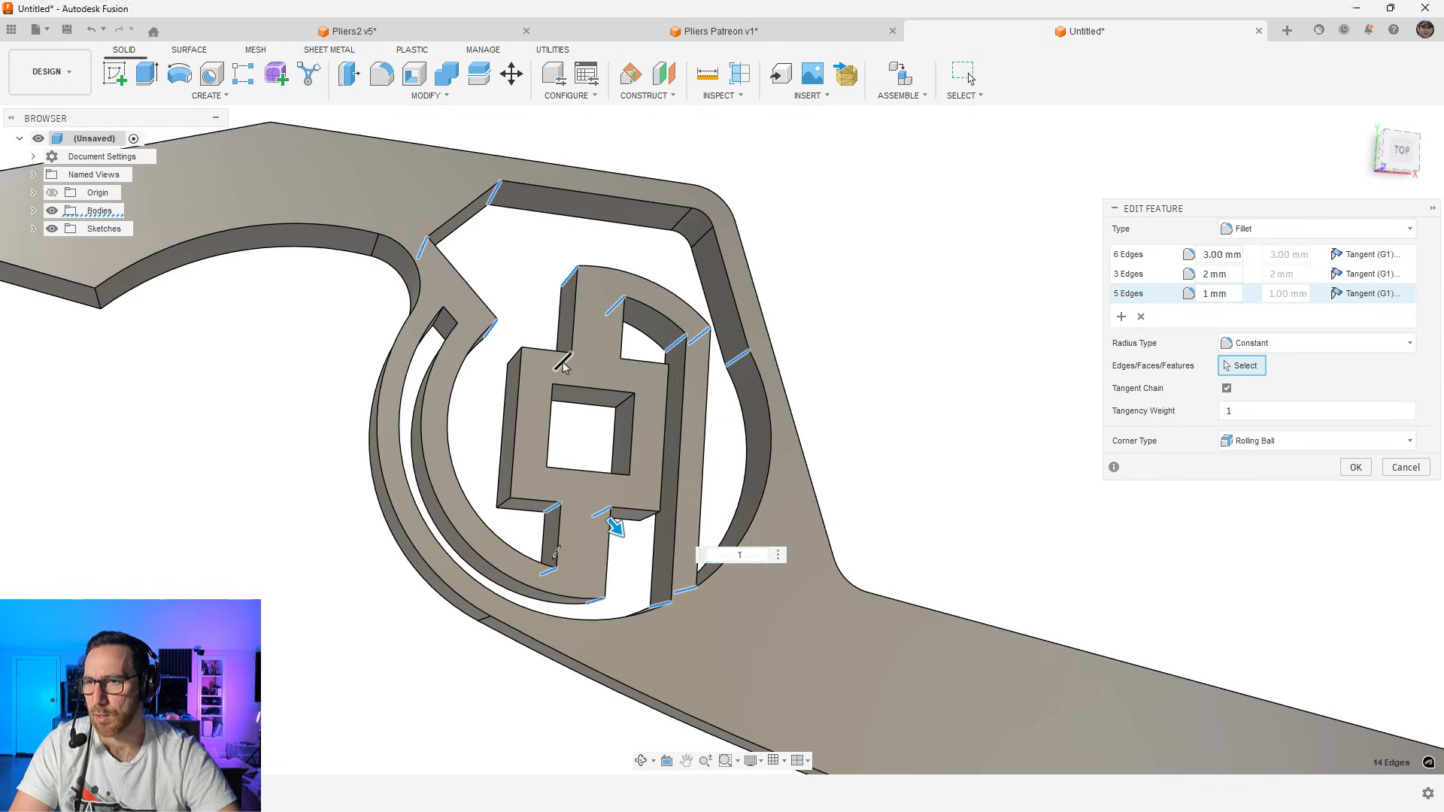
{"action": "left_click", "coordinate": [561, 360]}
{"action": "left_click", "coordinate": [620, 374]}
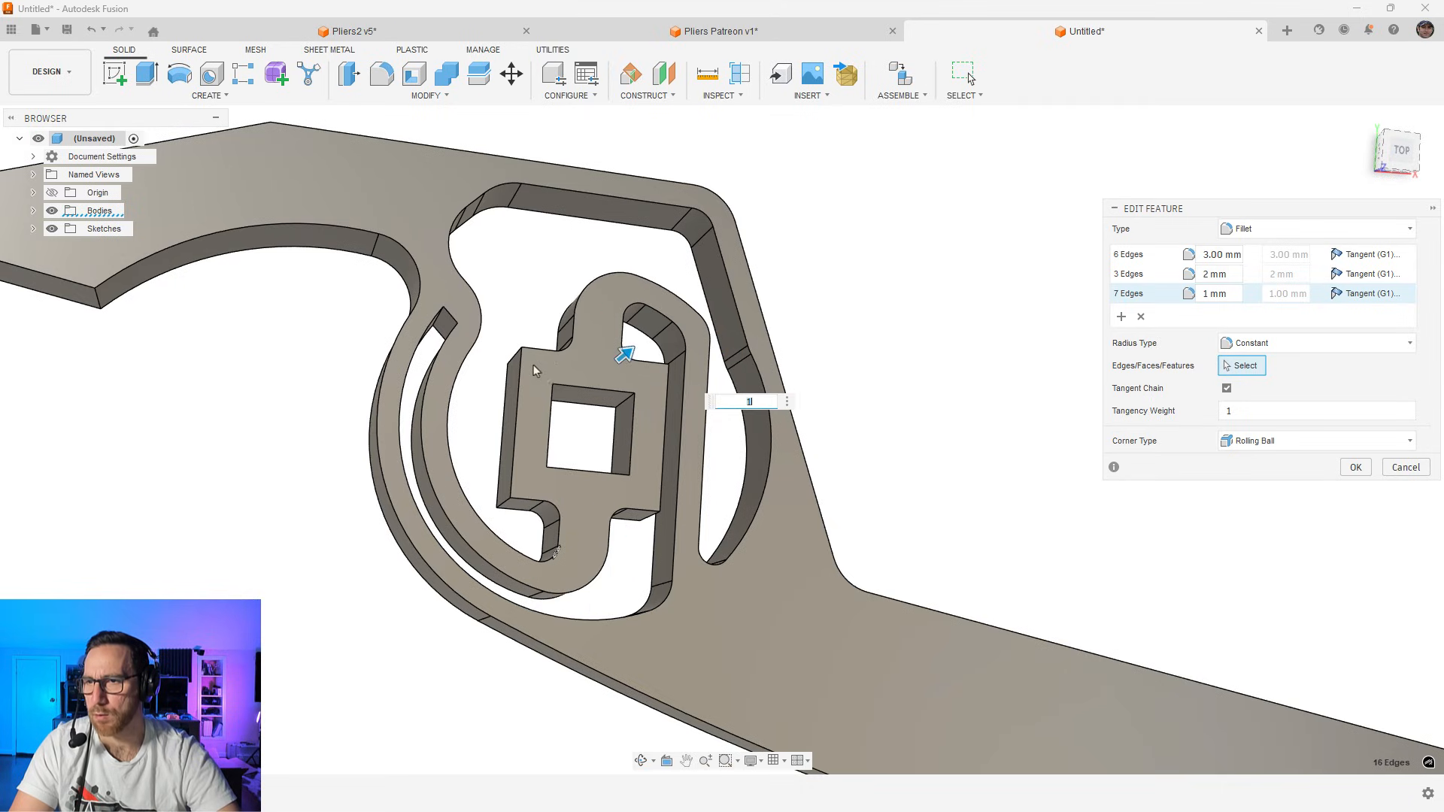
Create a 0.5 mm fillet set containing the four outer corner edges of the square core
{"action": "middle_click_drag", "start_coordinate": [534, 364], "coordinate": [517, 372], "text": "shift"}
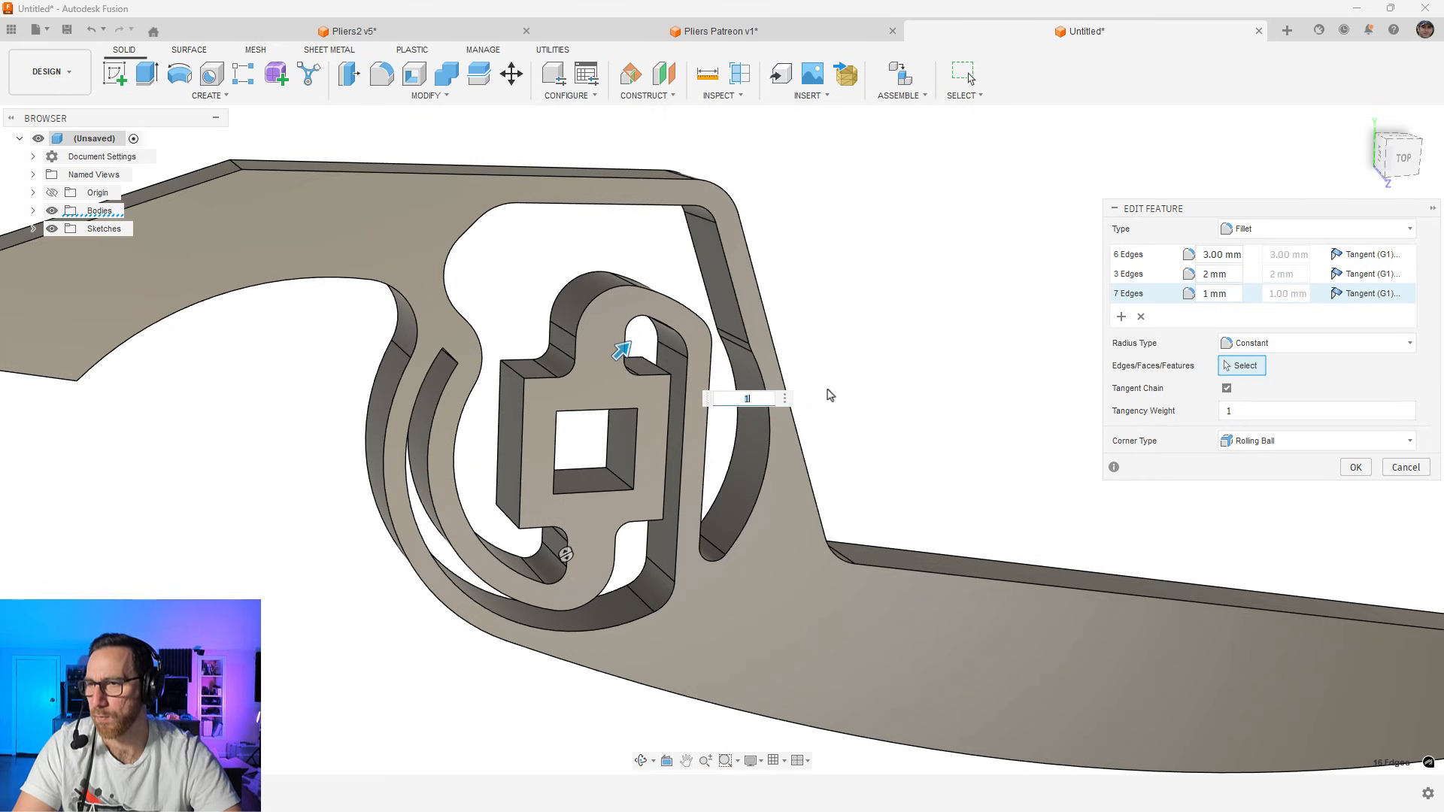
{"action": "left_click", "coordinate": [1121, 316]}
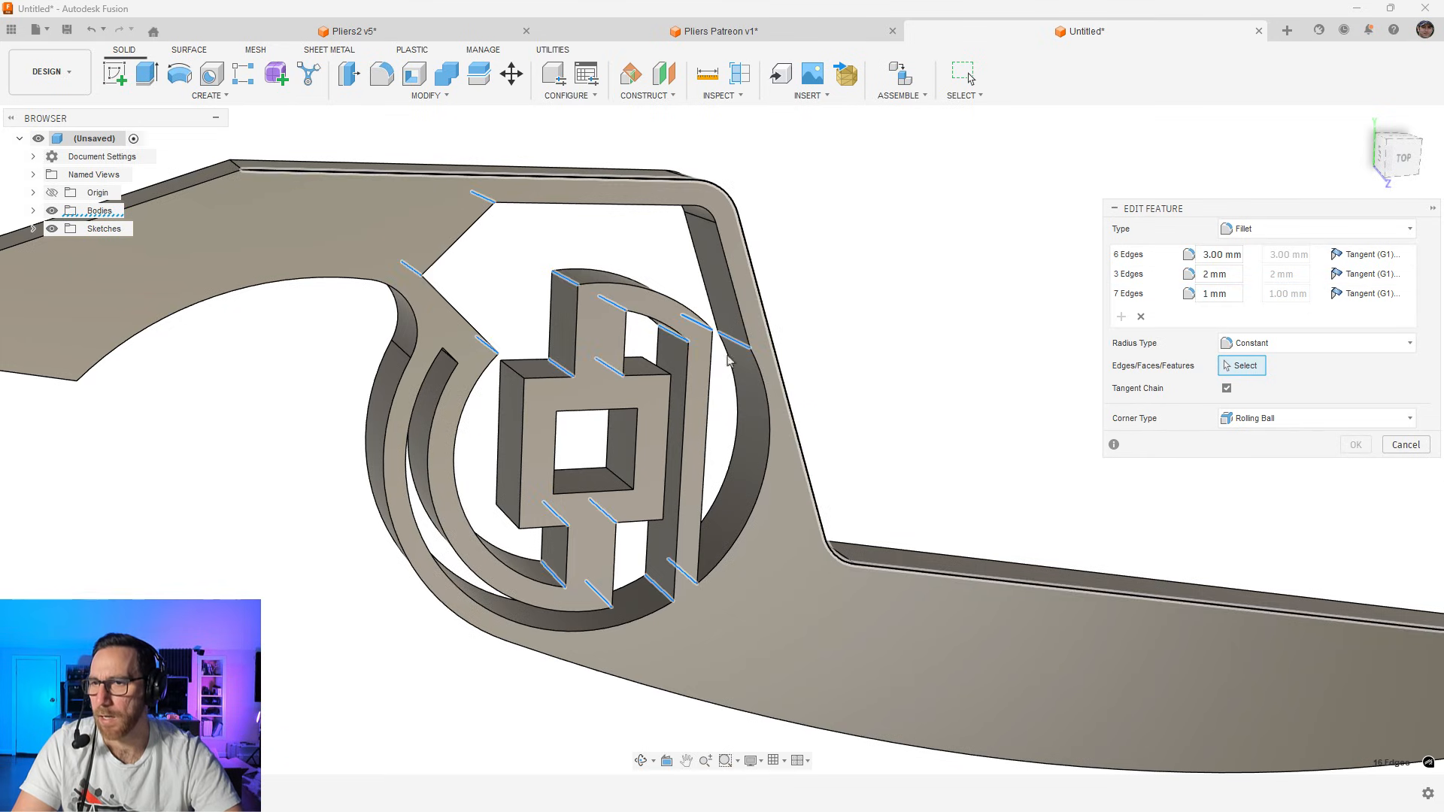
{"action": "left_click", "coordinate": [513, 368]}
{"action": "type", "text": ".5"}
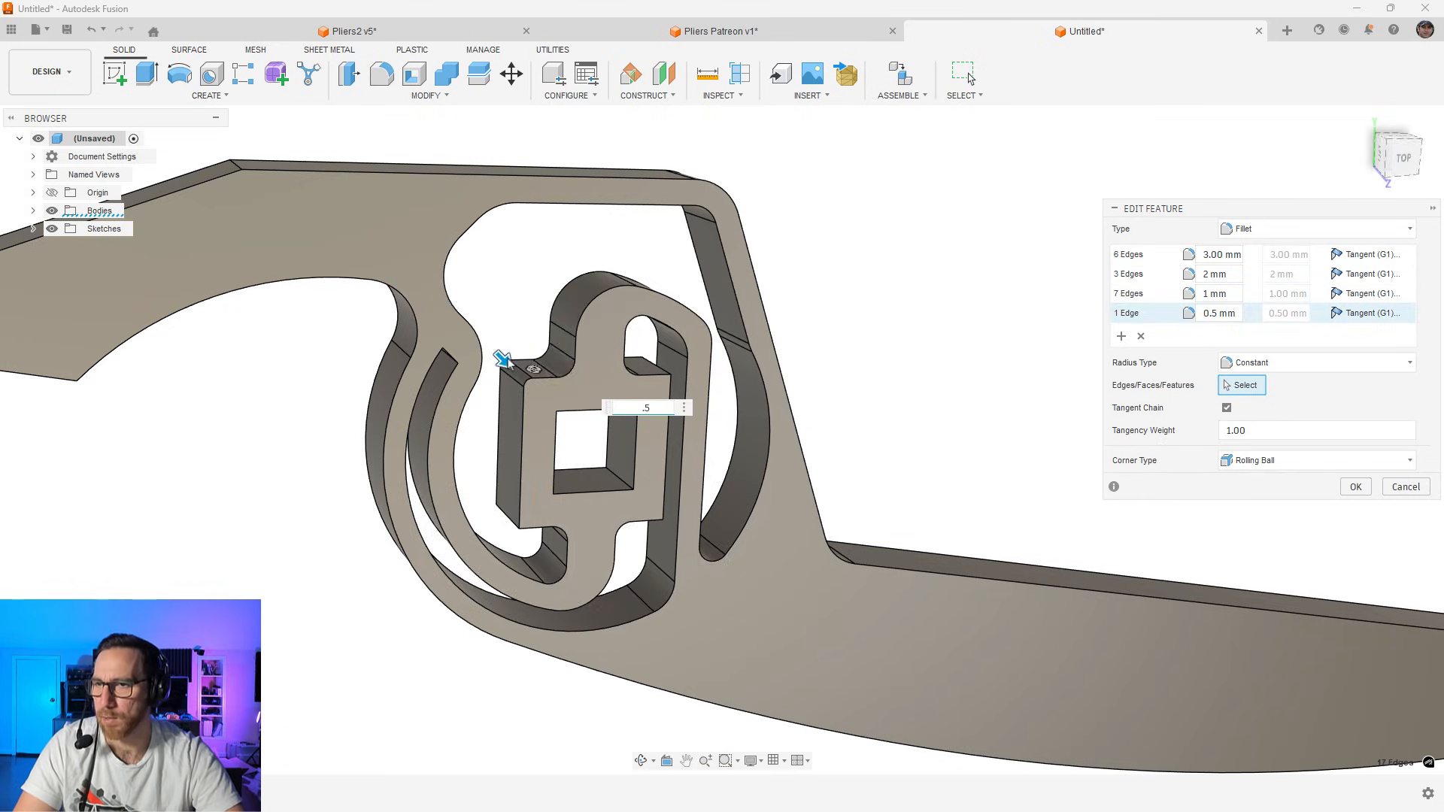
{"action": "left_click", "coordinate": [659, 376]}
{"action": "left_click", "coordinate": [648, 508]}
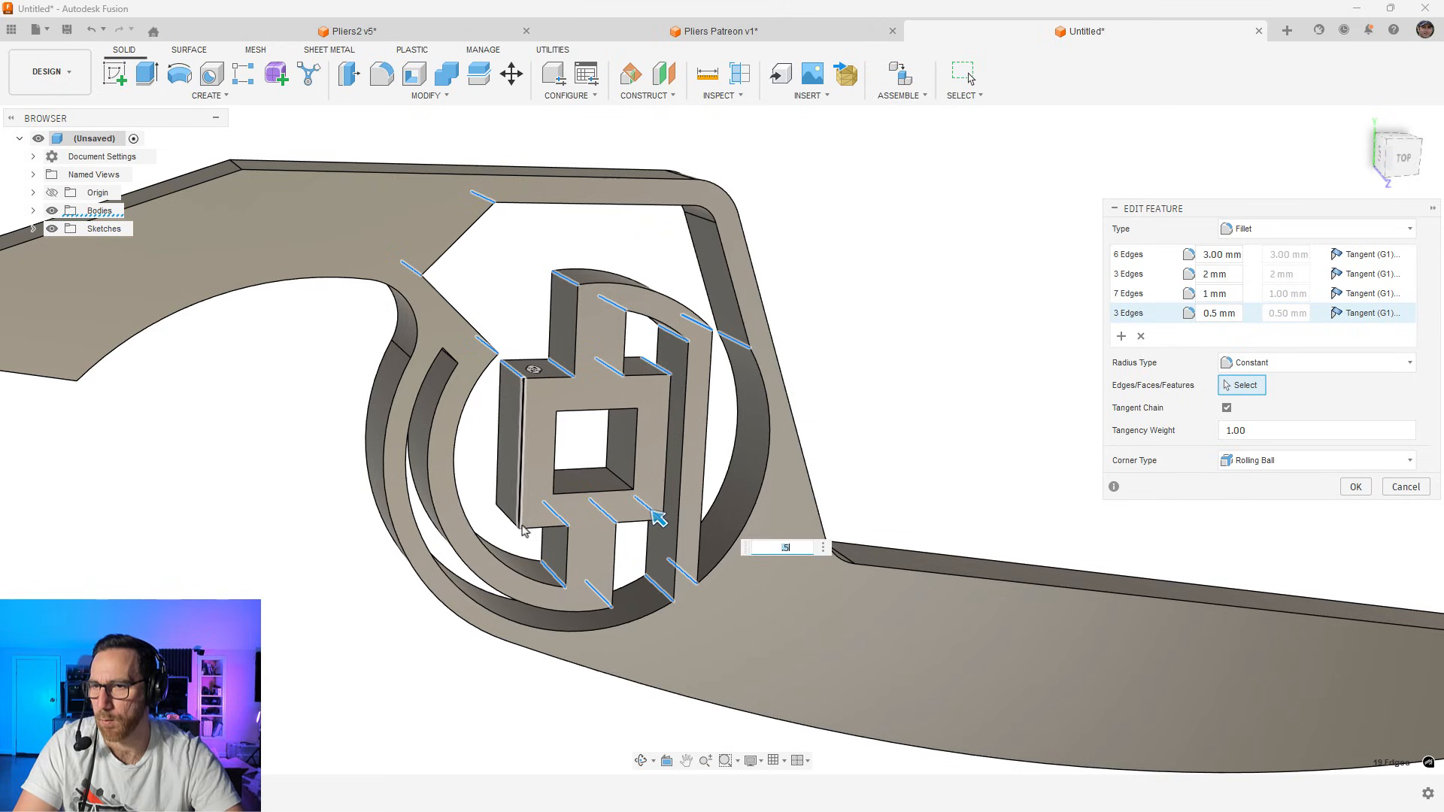
{"action": "left_click", "coordinate": [512, 524]}
Add the two corner edges at the upper end of the curved slot to the 0.5 mm set and apply the fillet
{"action": "middle_click_drag", "start_coordinate": [511, 524], "coordinate": [430, 374], "text": "shift"}
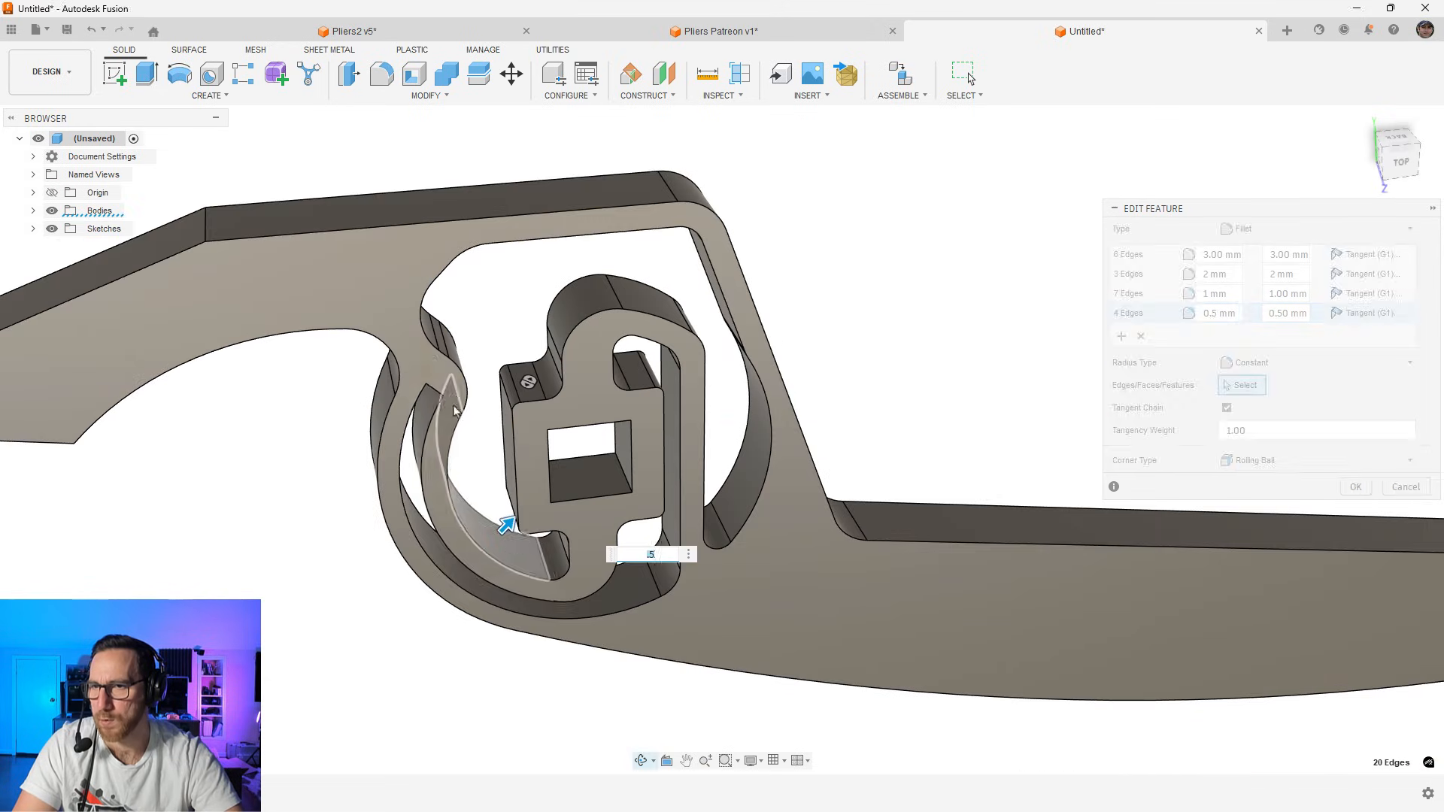
{"action": "left_click", "coordinate": [430, 373]}
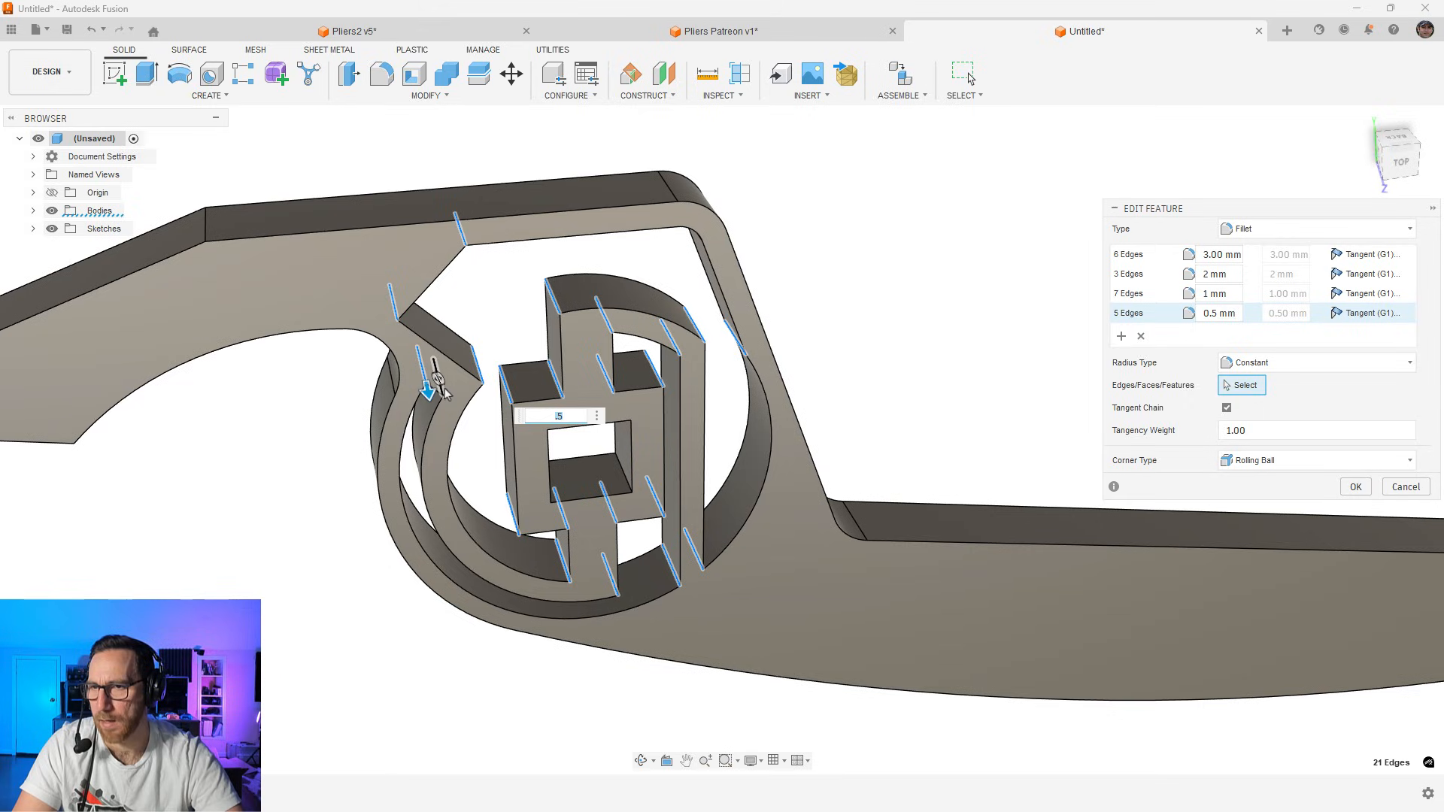
{"action": "middle_click_drag", "start_coordinate": [464, 502], "coordinate": [496, 418], "text": "shift"}
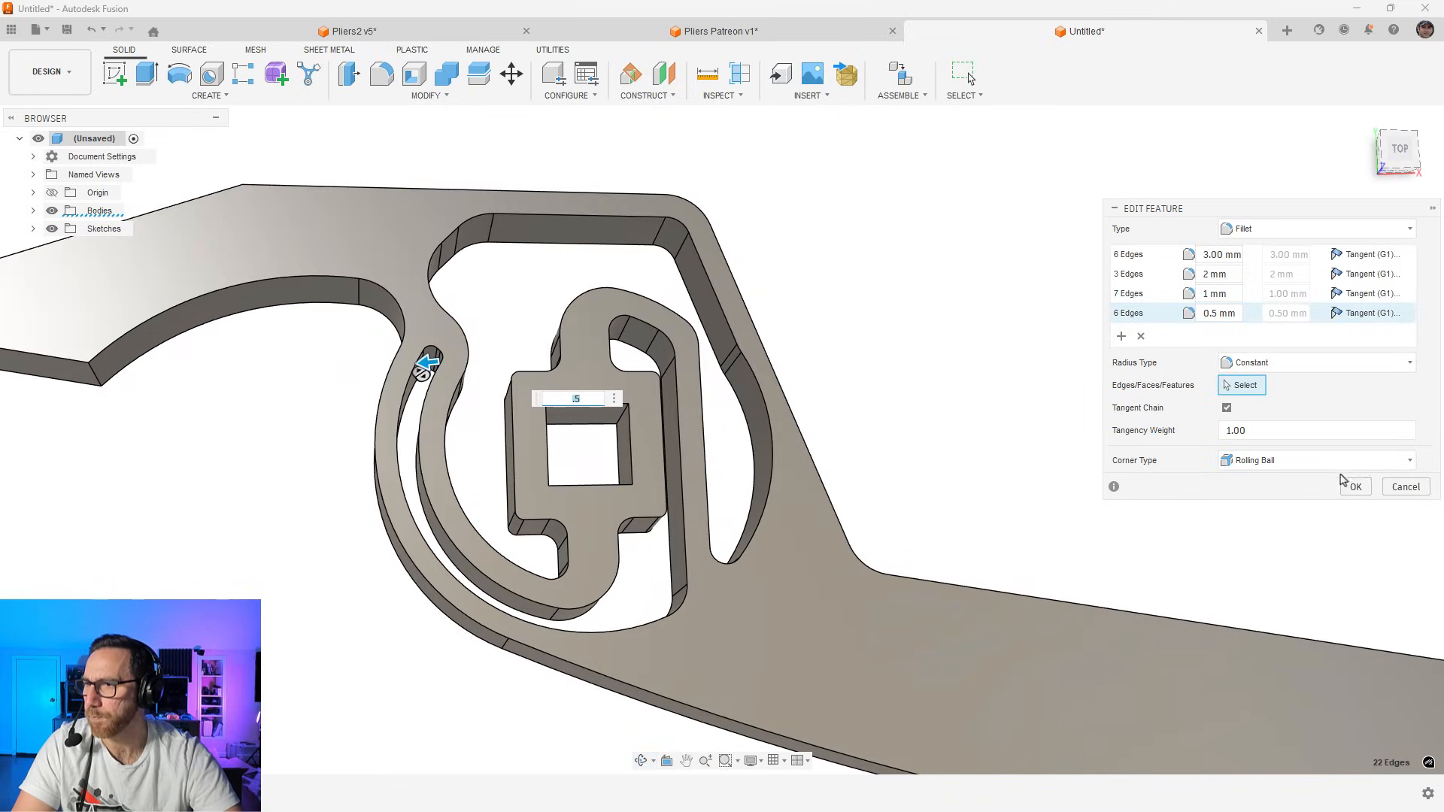
{"action": "left_click", "coordinate": [1352, 485]}
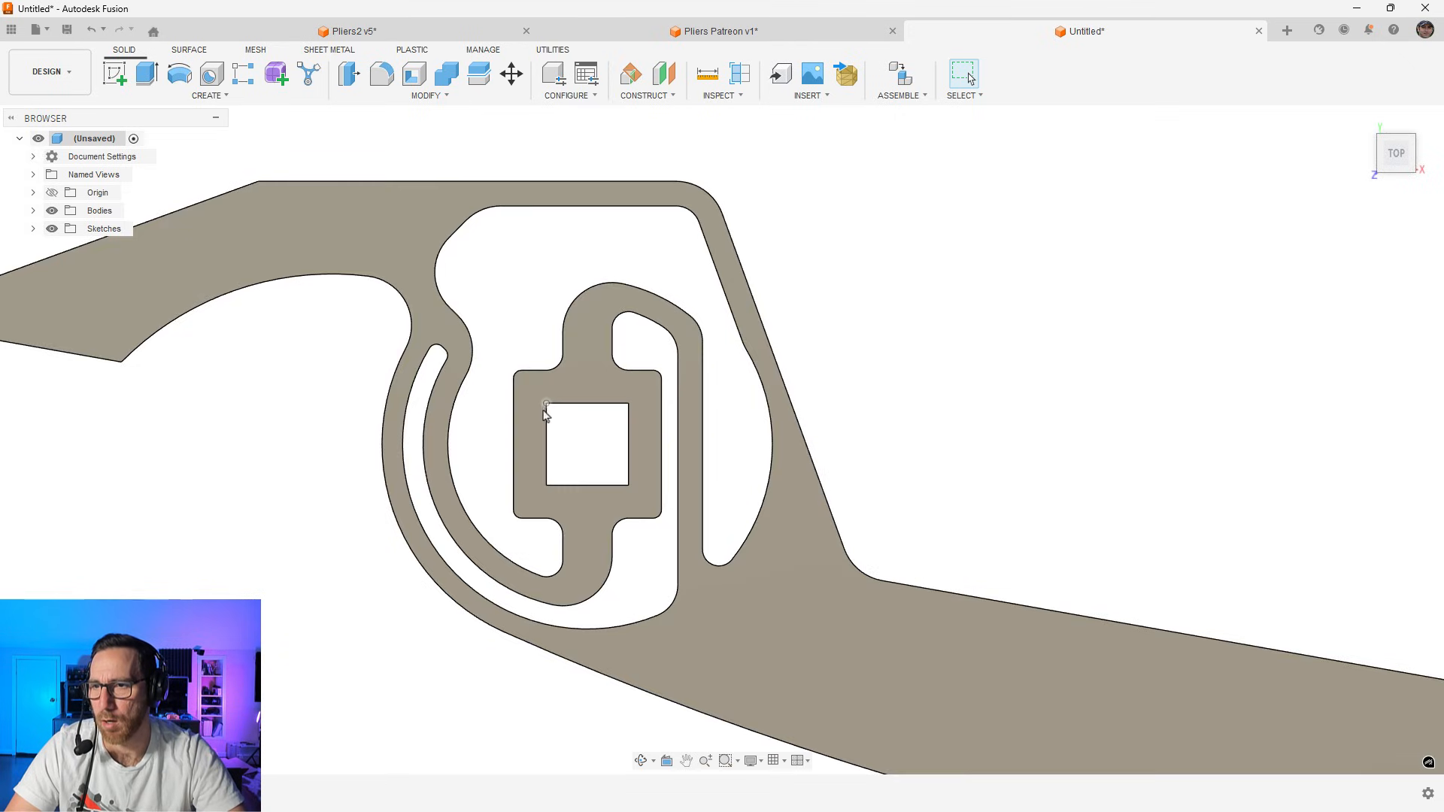
Measure the core's wall thickness beside the square hole, the long arm's straight outer edge and the curved arm's inner radius
{"action": "left_click", "coordinate": [546, 404]}
{"action": "left_click", "coordinate": [514, 417], "text": "ctrl"}
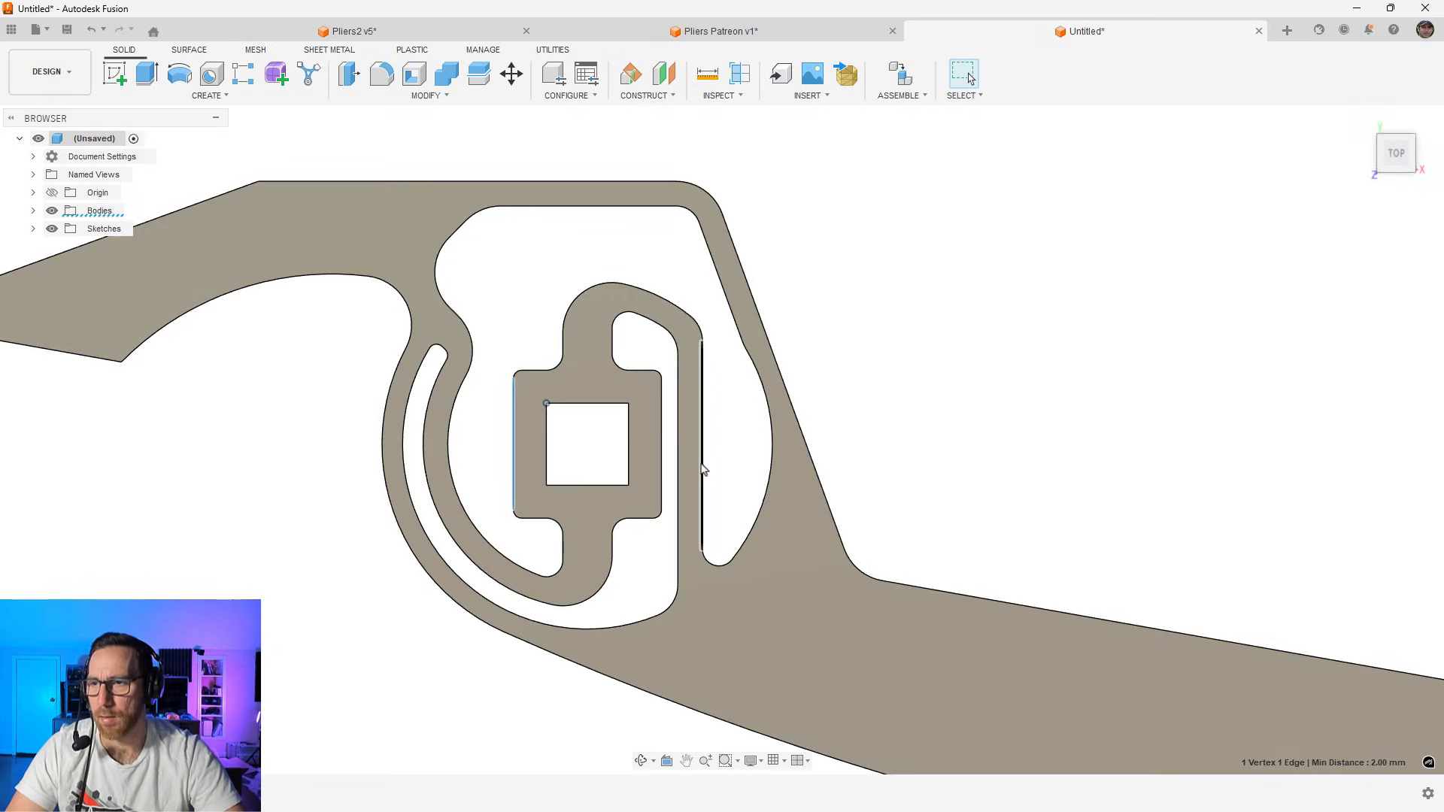
{"action": "left_click", "coordinate": [702, 469]}
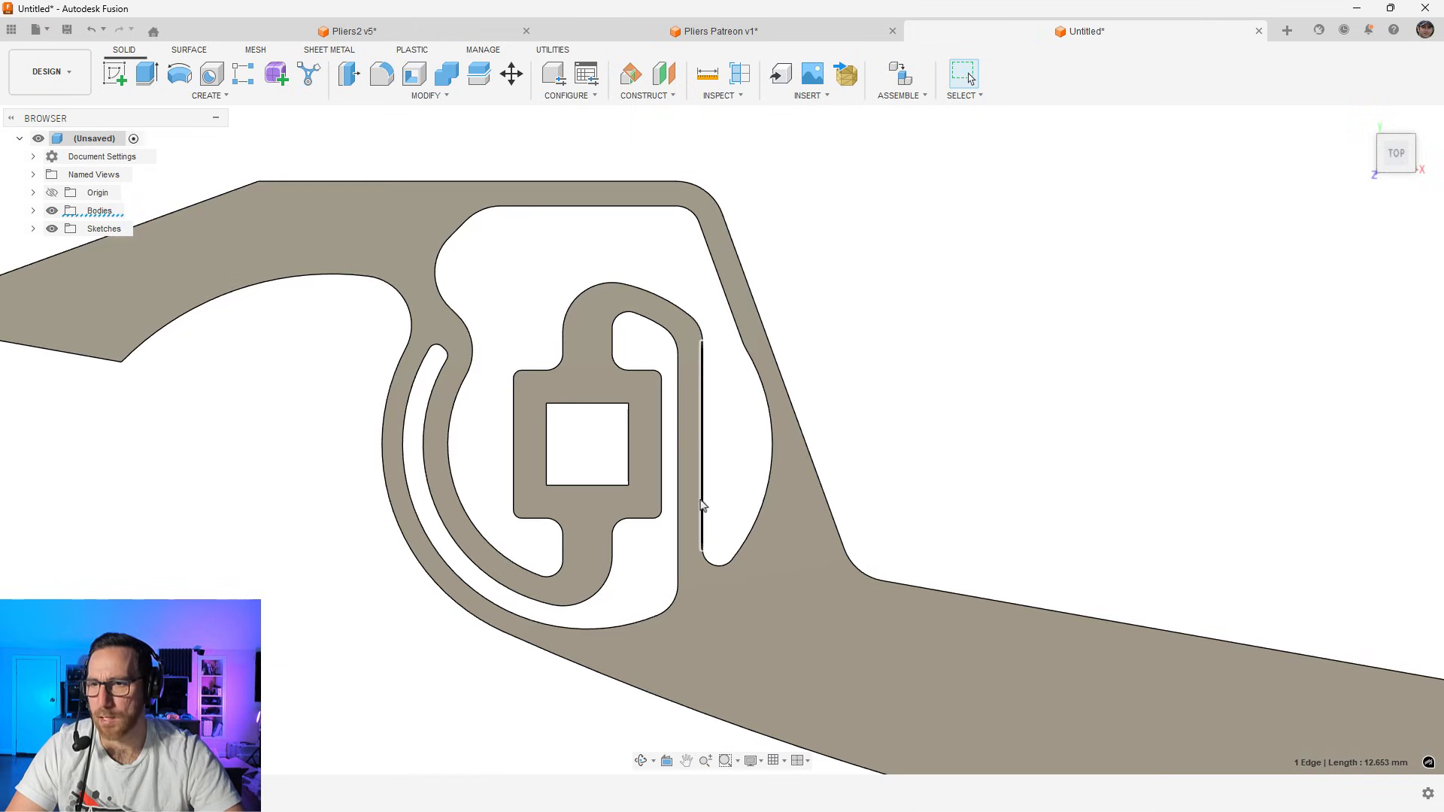
{"action": "left_click", "coordinate": [462, 508]}
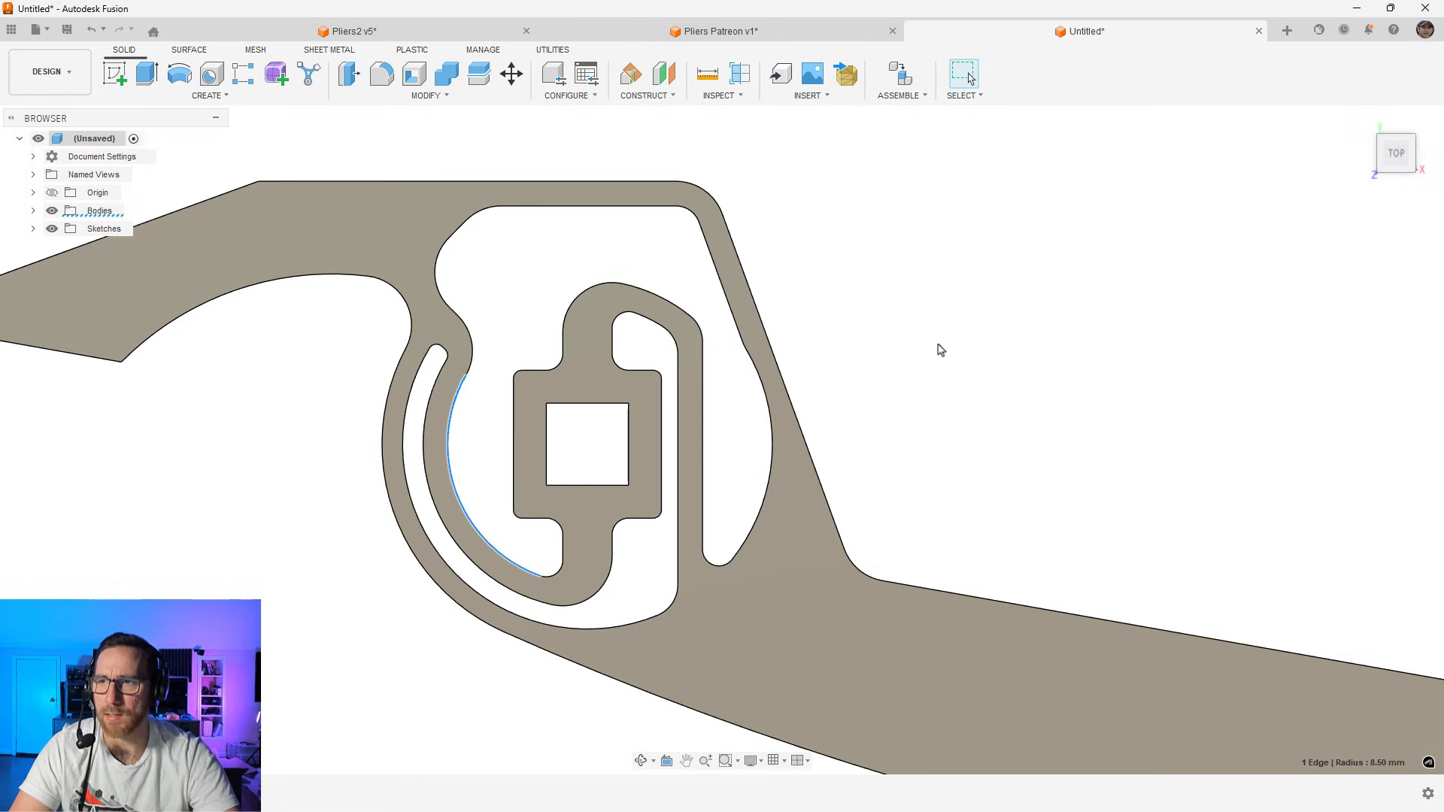
{"action": "left_click", "coordinate": [936, 344]}
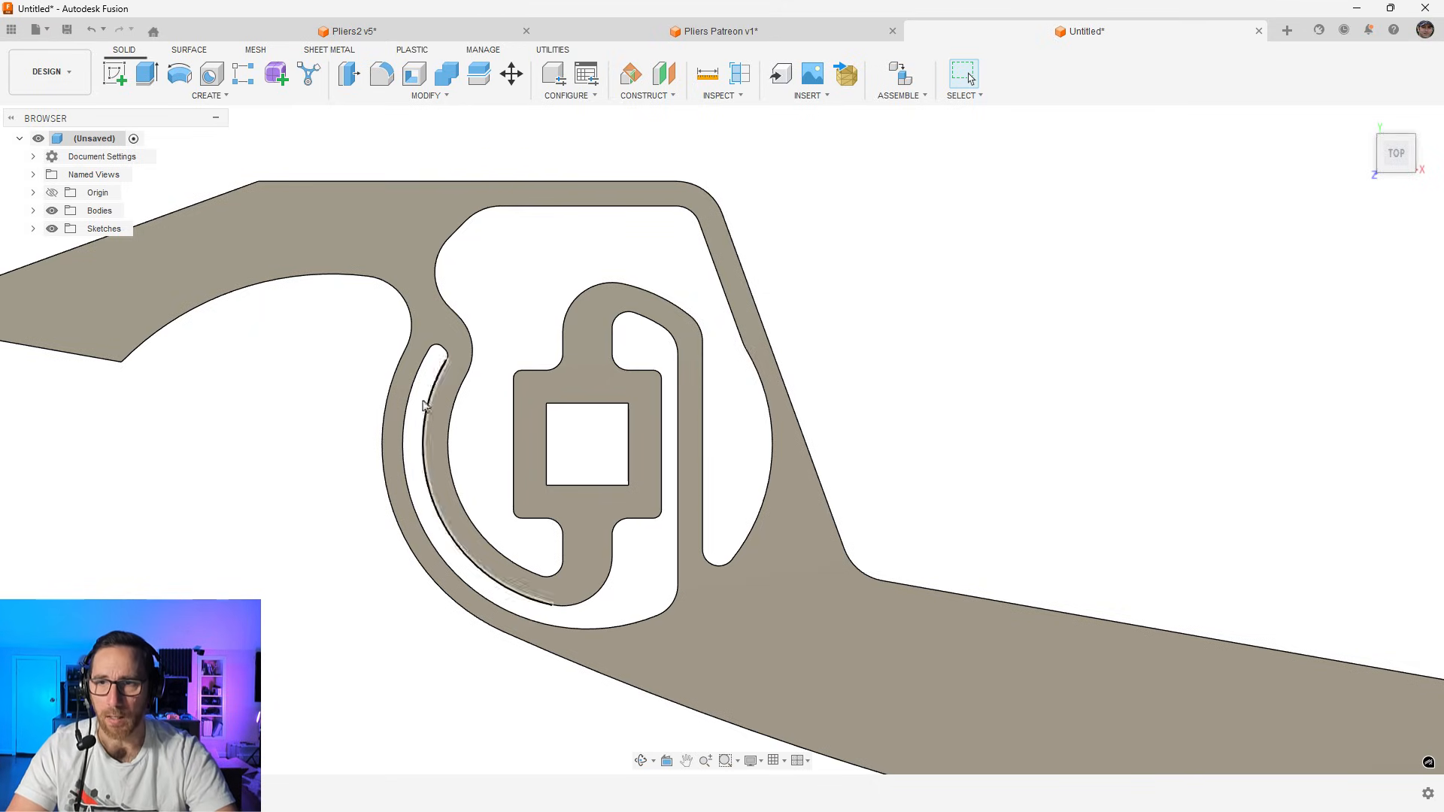
Measure the thickness of the outer curved ring between its inner and outer arcs
{"action": "left_click", "coordinate": [401, 391]}
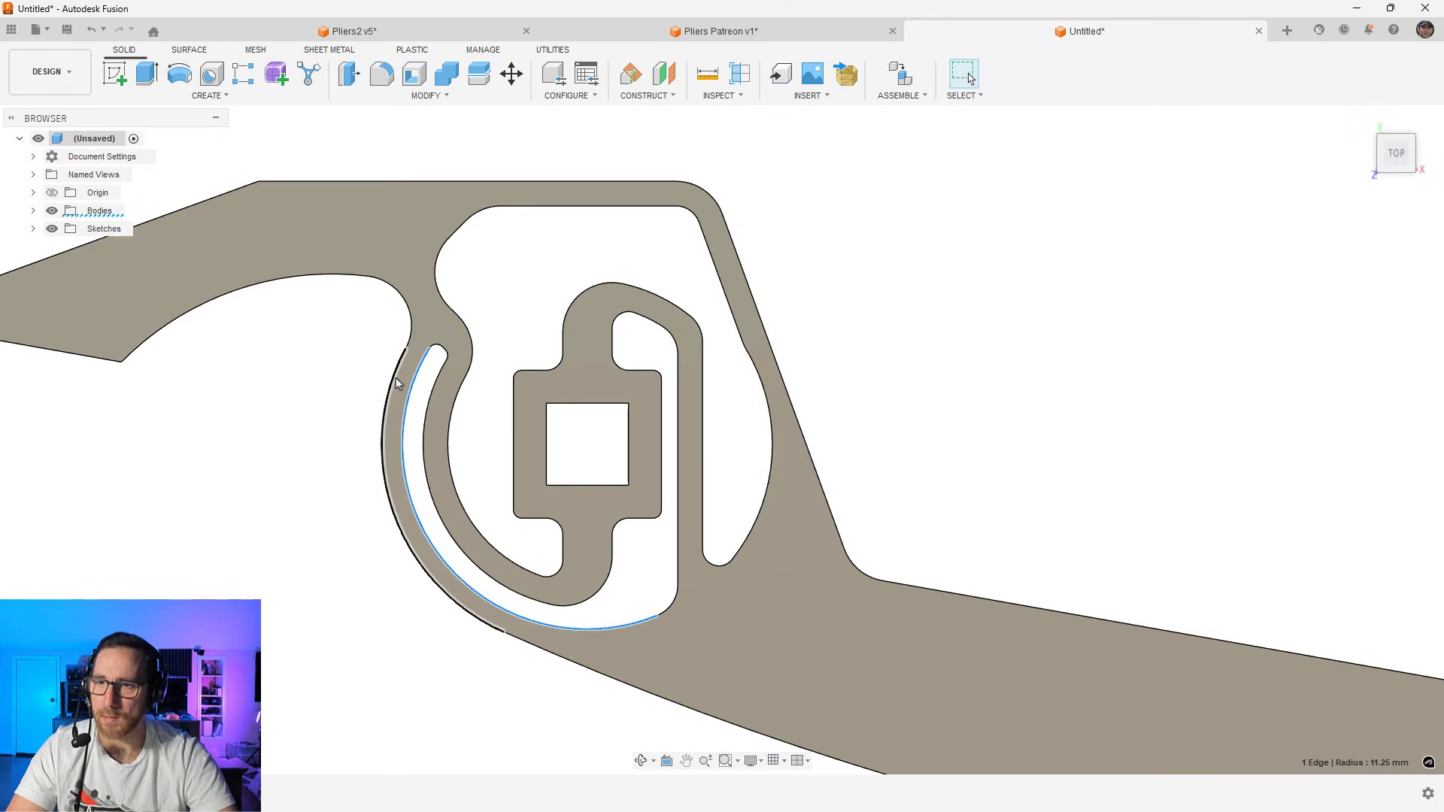
{"action": "left_click", "coordinate": [398, 380], "text": "ctrl"}
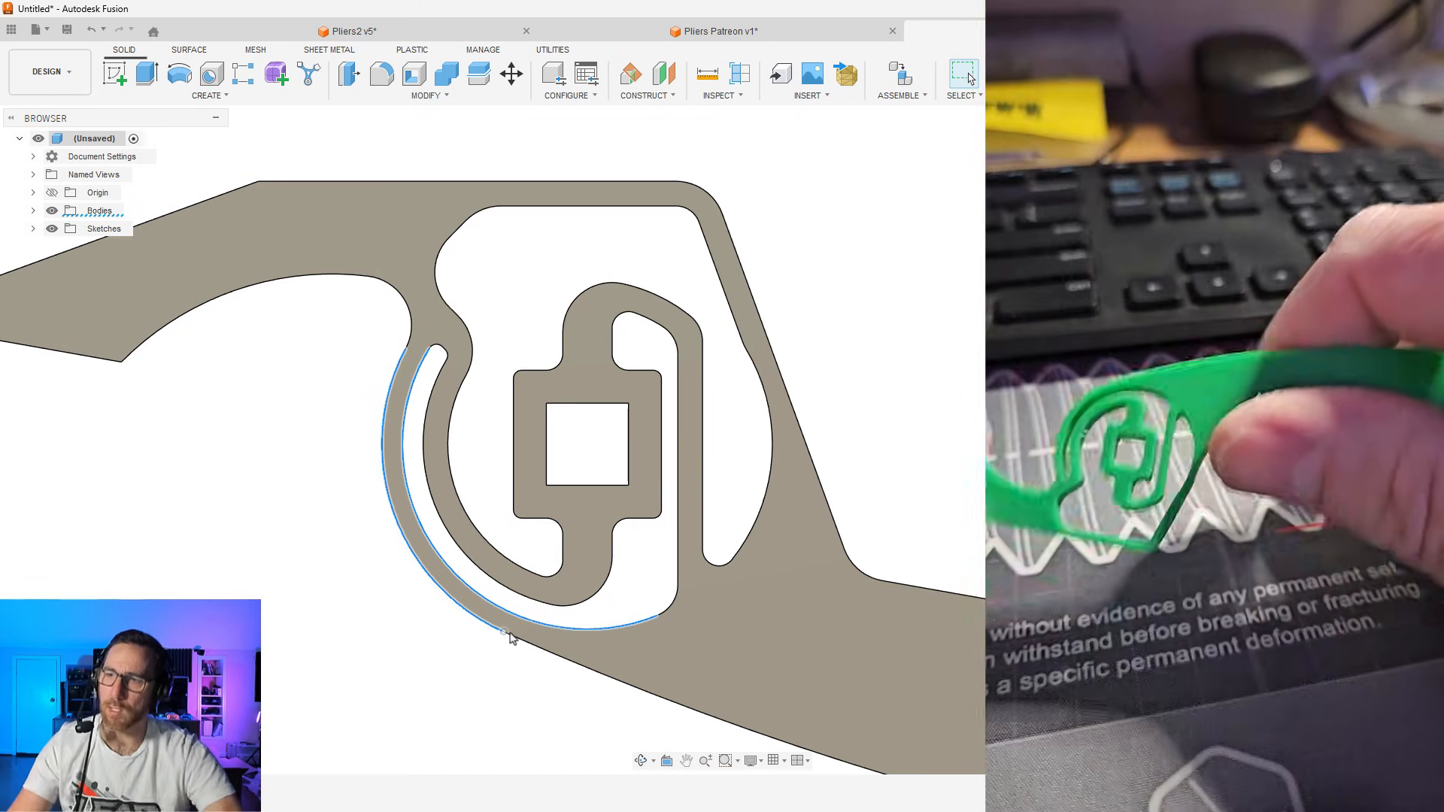
{"action": "scroll", "coordinate": [466, 617], "scroll_direction": "down", "scroll_amount": 1}
{"action": "scroll", "coordinate": [376, 512], "scroll_direction": "down", "scroll_amount": 1}
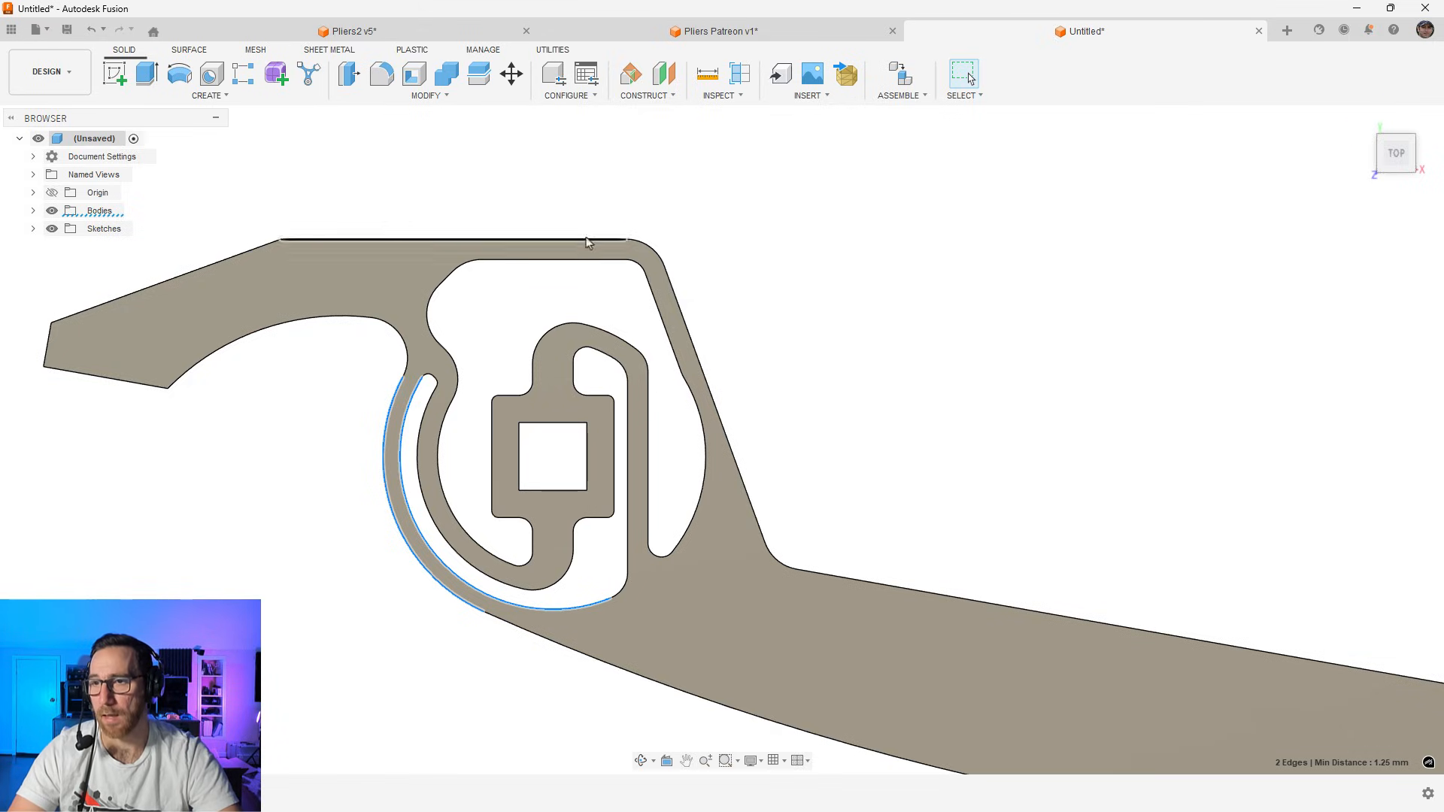
{"action": "scroll", "coordinate": [587, 309], "scroll_direction": "down", "scroll_amount": 5}
{"action": "left_click", "coordinate": [736, 323]}
Fillet the angled corner edge on the outer side of the jaw
{"action": "middle_click_drag", "start_coordinate": [737, 457], "coordinate": [792, 494], "text": "shift"}
{"action": "middle_click_drag", "start_coordinate": [470, 501], "coordinate": [499, 497]}
{"action": "key", "text": "f"}
{"action": "scroll", "coordinate": [454, 411], "scroll_direction": "up", "scroll_amount": 4}
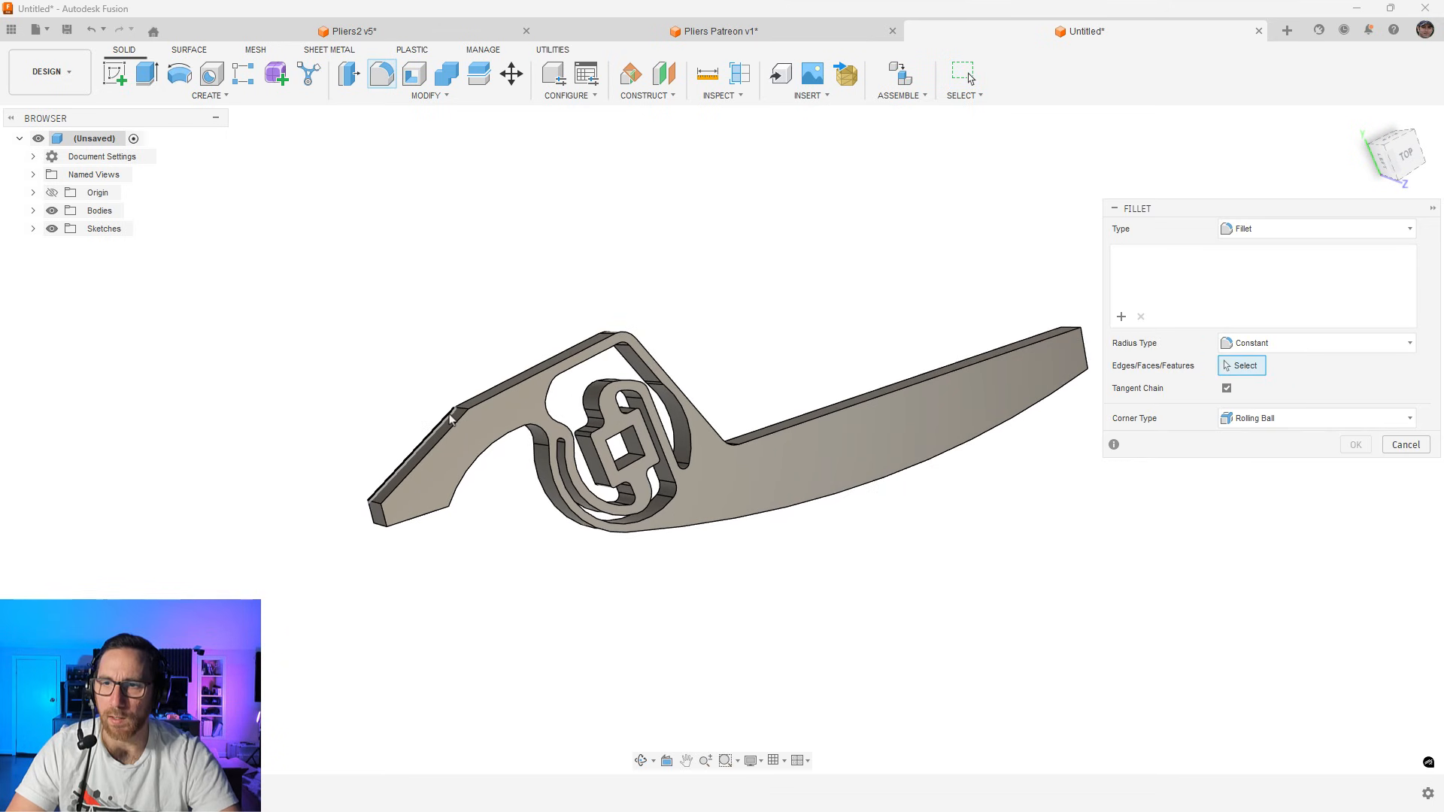
{"action": "left_click", "coordinate": [467, 406]}
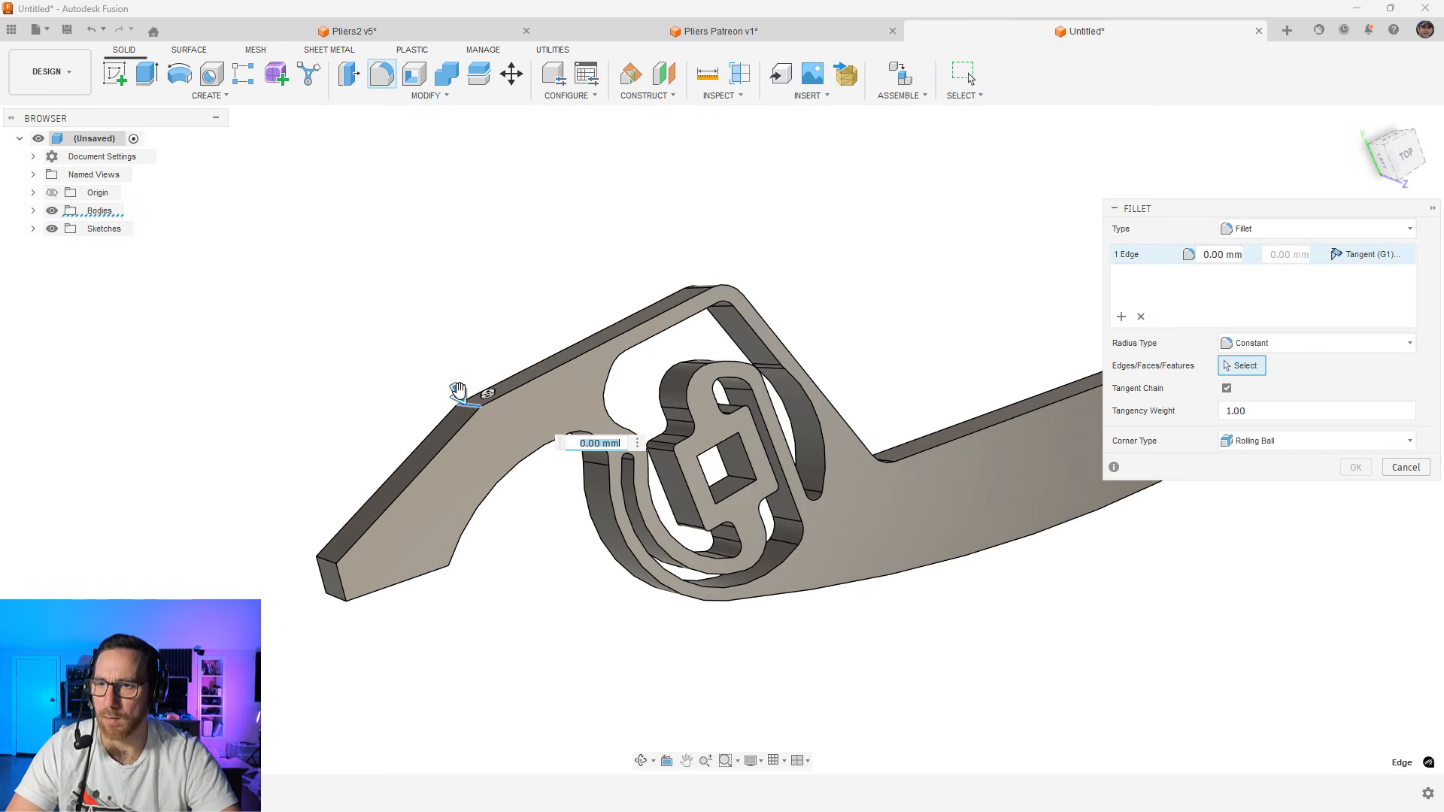
{"action": "left_click_drag", "start_coordinate": [461, 399], "coordinate": [460, 395]}
{"action": "key", "text": "Return"}
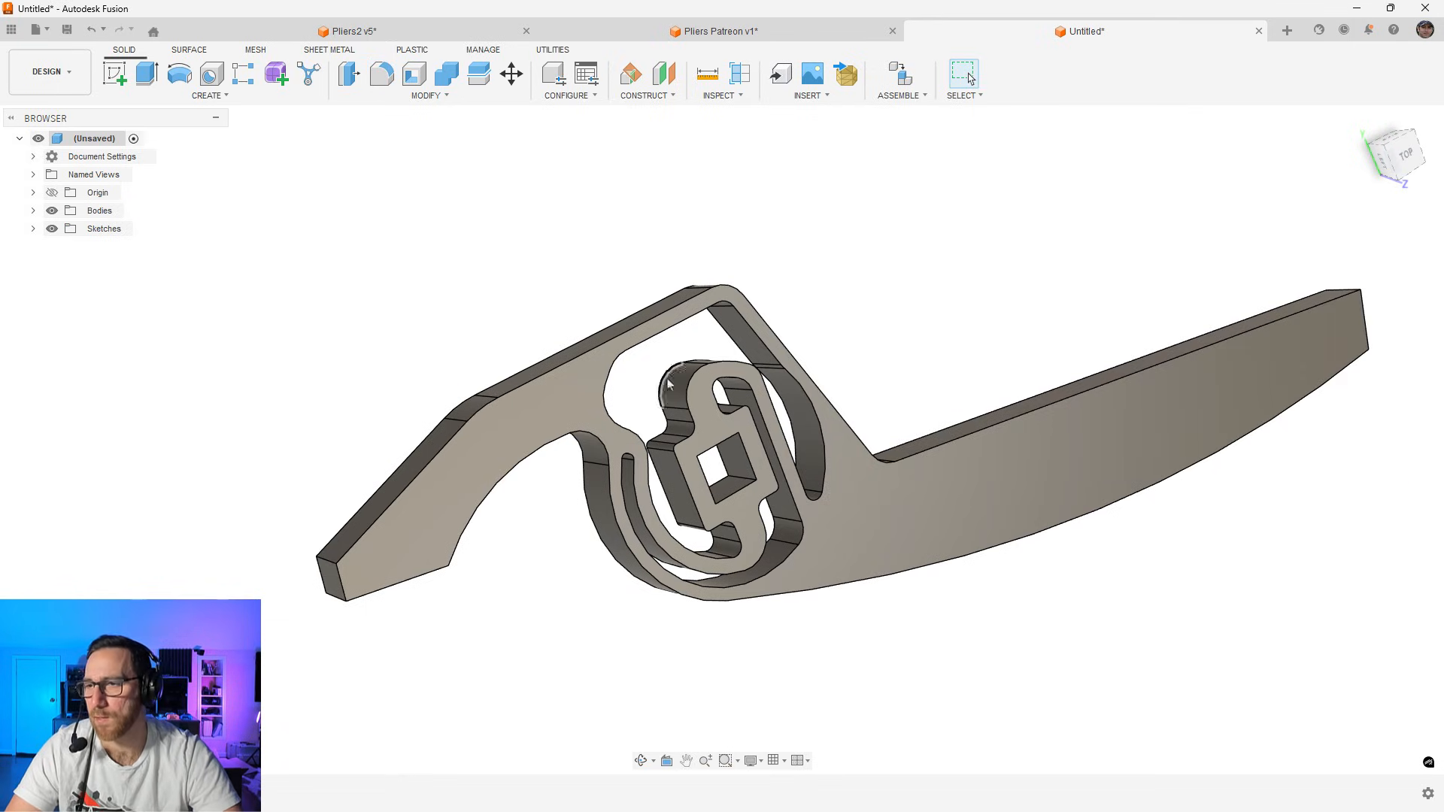
Mirror the pliers half across the origin's XZ plane as a new body
{"action": "scroll", "coordinate": [613, 365], "scroll_direction": "down", "scroll_amount": 2}
{"action": "middle_click_drag", "start_coordinate": [613, 364], "coordinate": [564, 410], "text": "shift"}
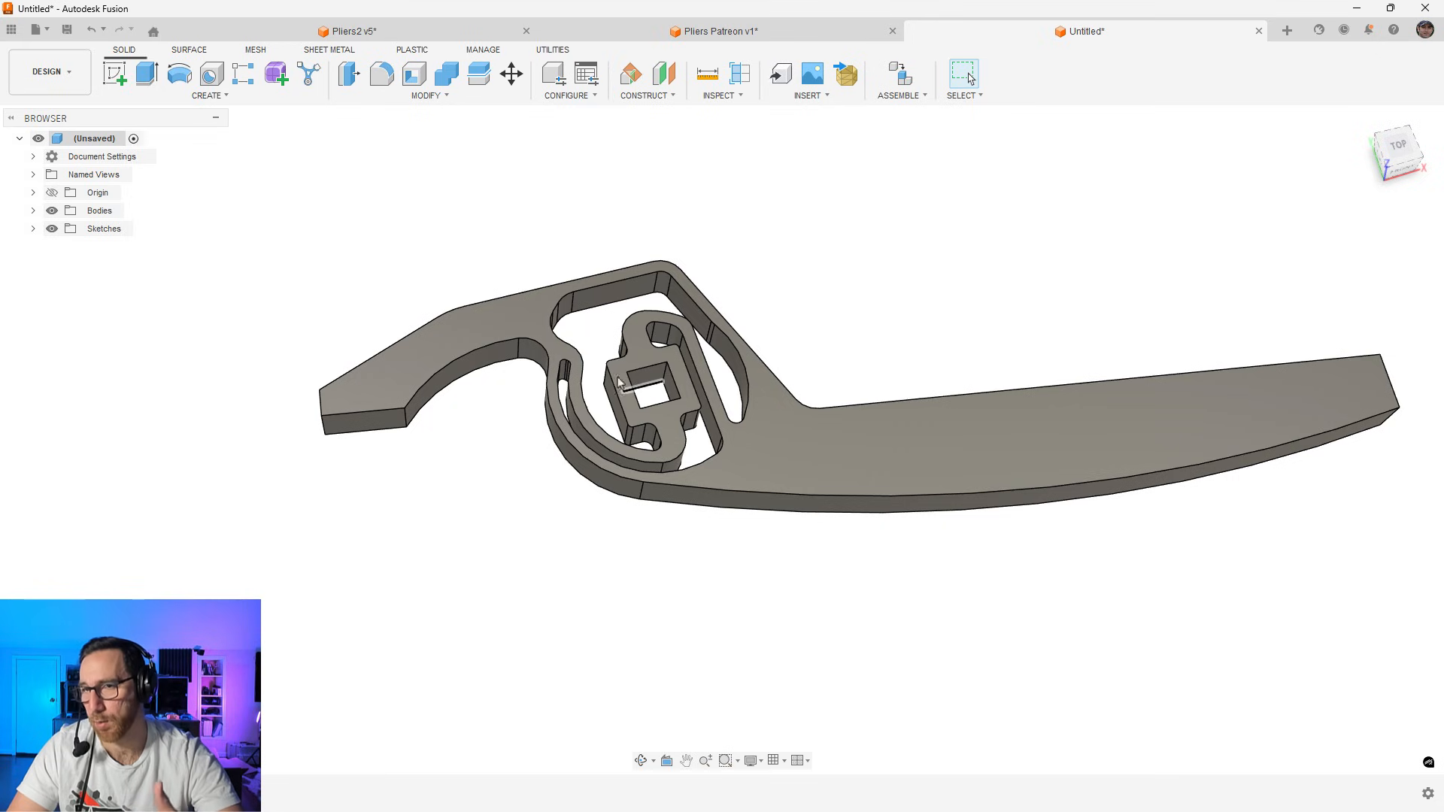
{"action": "left_click", "coordinate": [233, 96]}
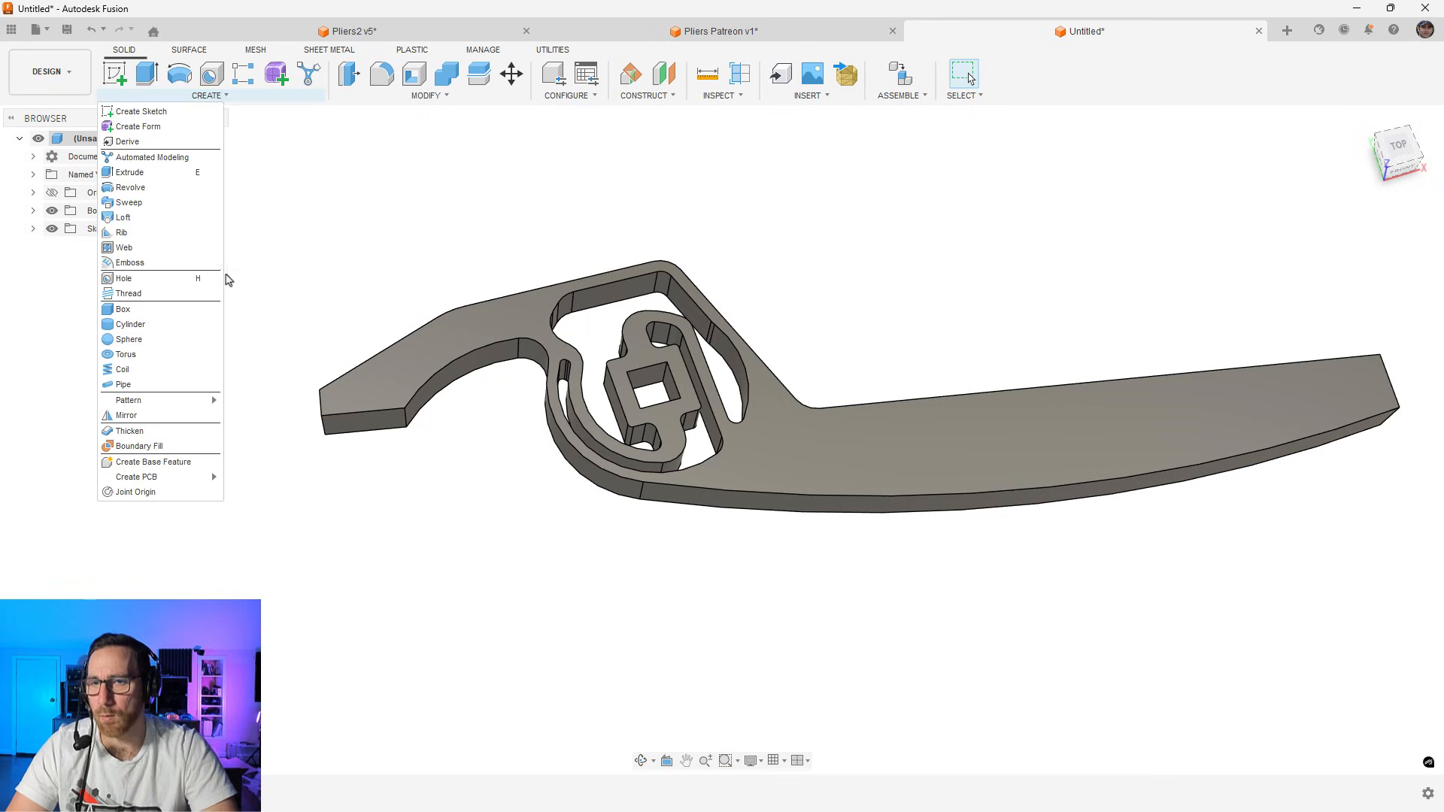
{"action": "left_click", "coordinate": [149, 416]}
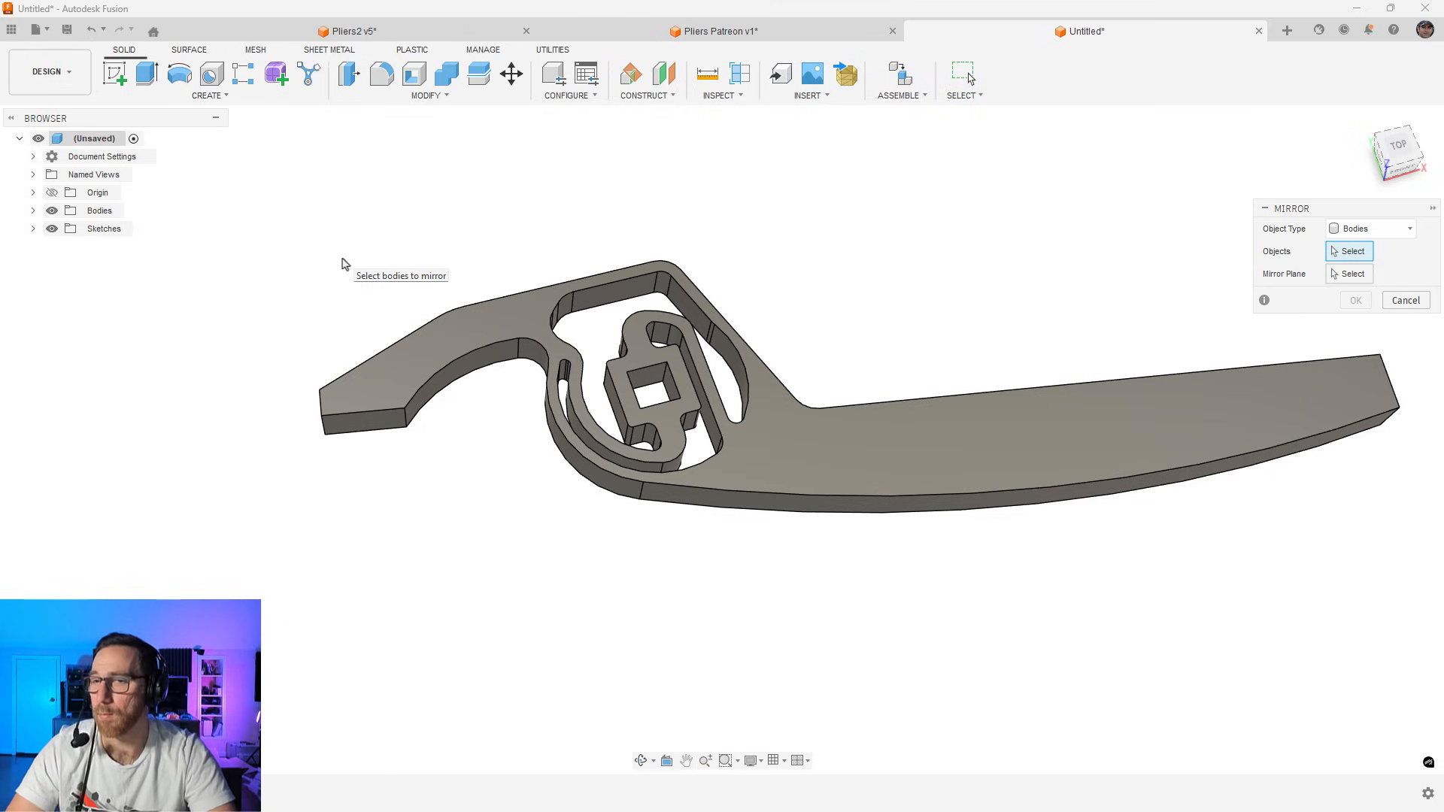
{"action": "left_click", "coordinate": [518, 313]}
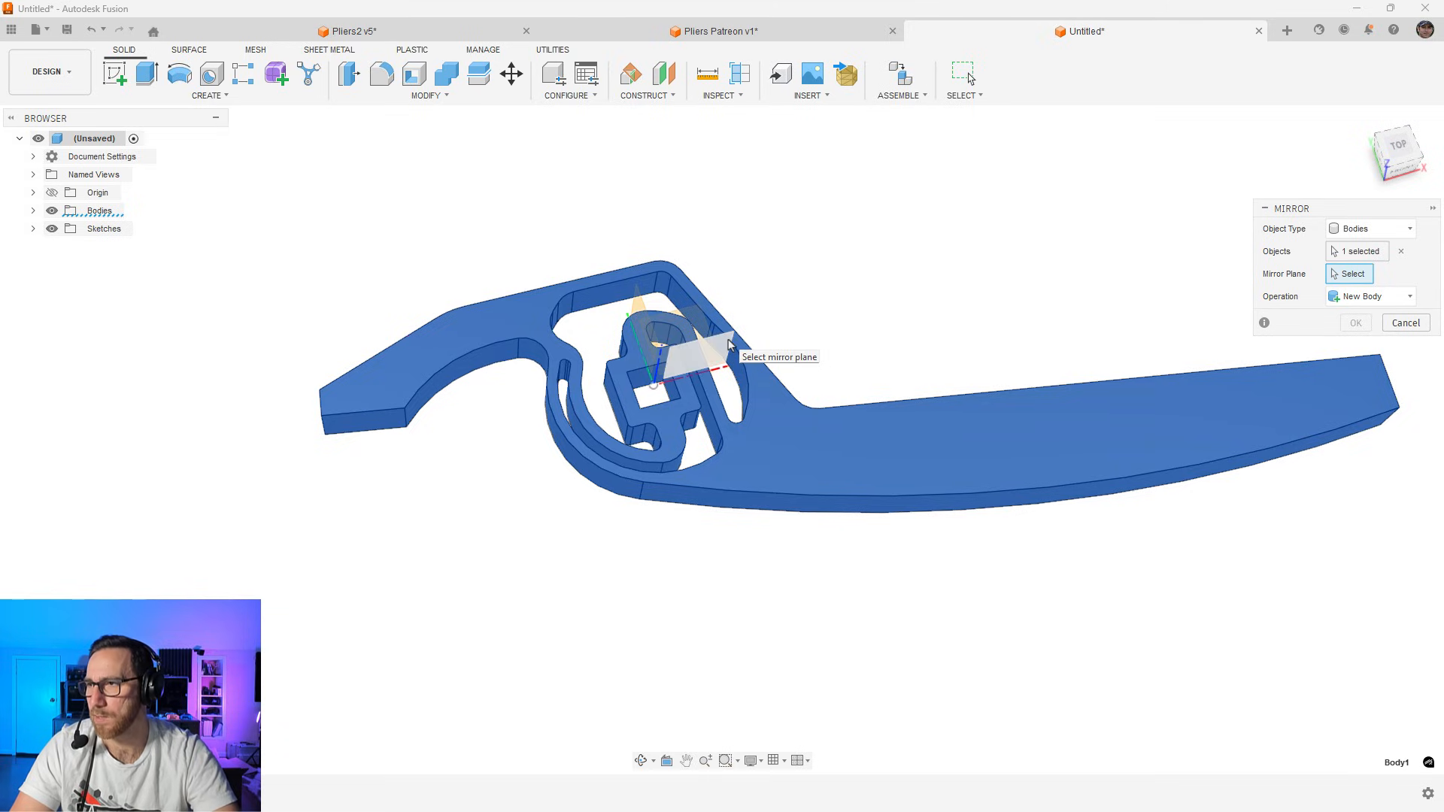
{"action": "left_click", "coordinate": [728, 344]}
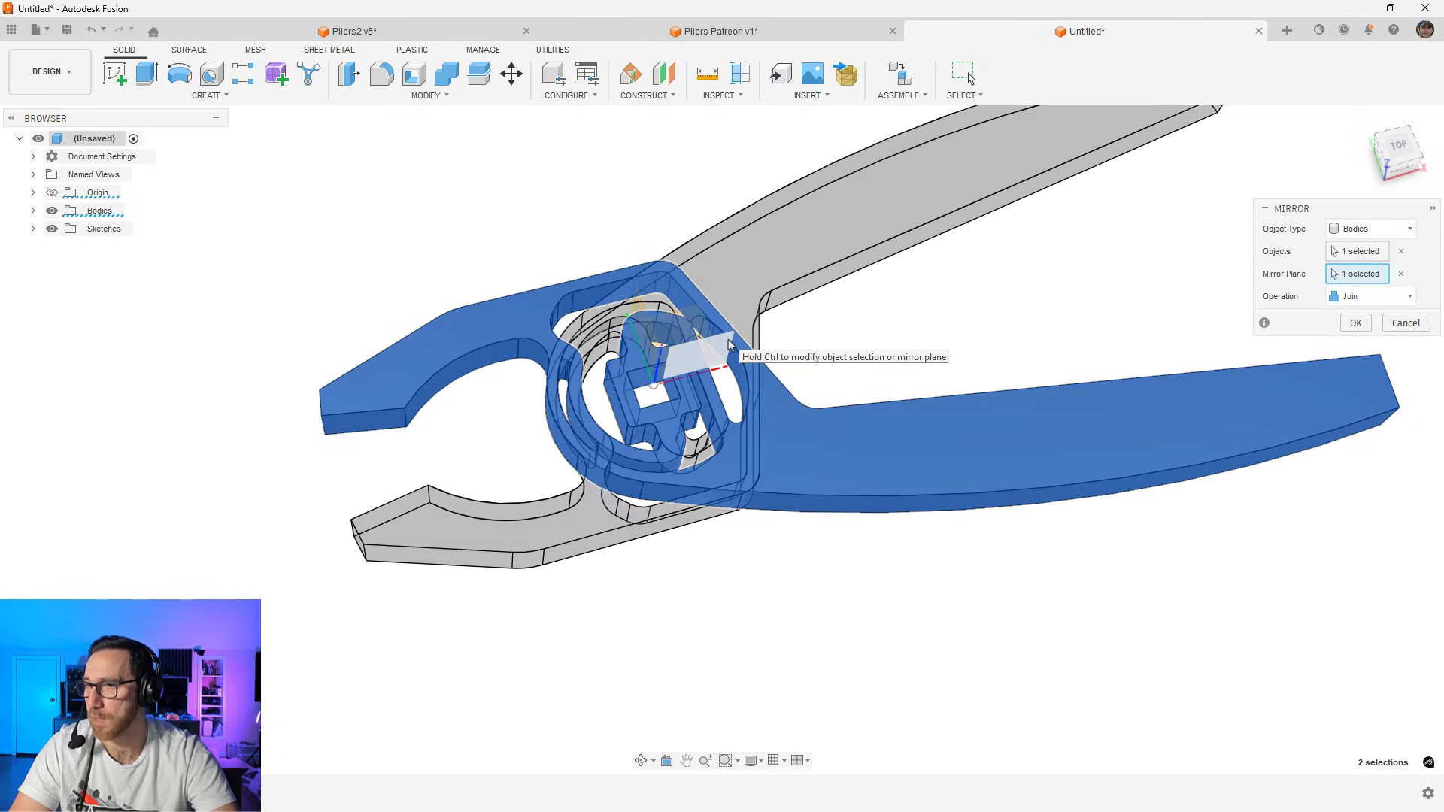
{"action": "left_click", "coordinate": [1369, 299]}
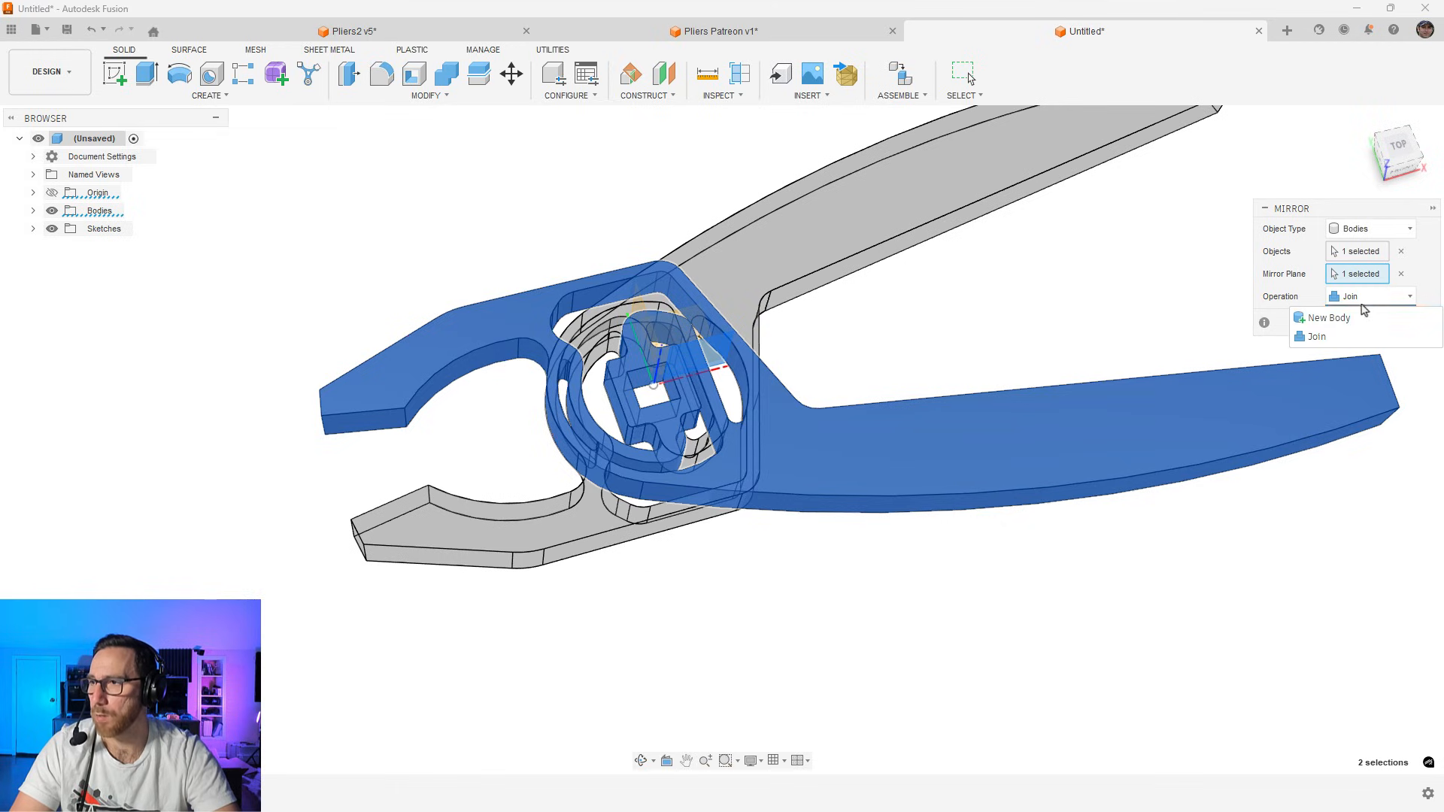
{"action": "left_click", "coordinate": [1335, 319]}
{"action": "scroll", "coordinate": [767, 335], "scroll_direction": "down", "scroll_amount": 2}
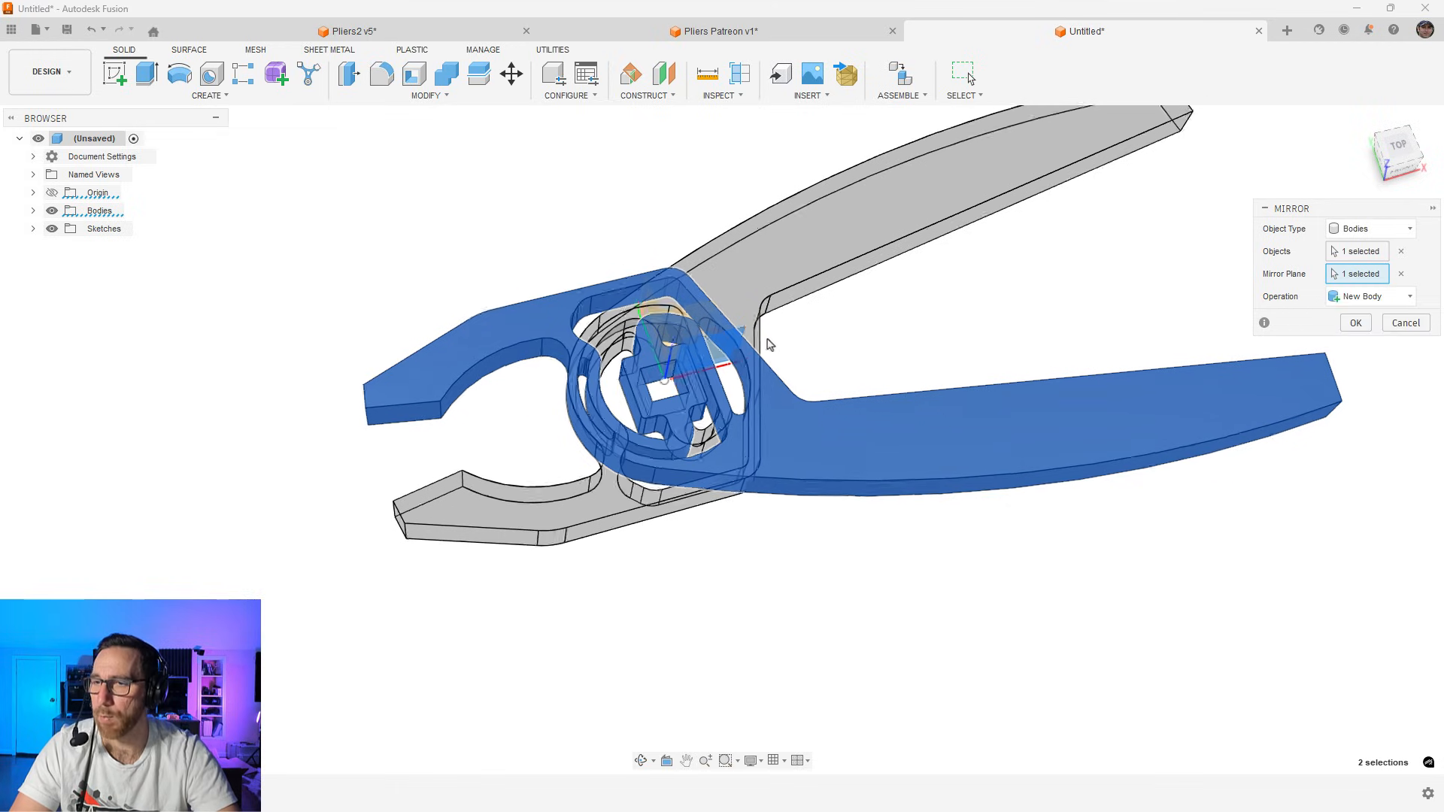
{"action": "left_click", "coordinate": [1355, 323]}
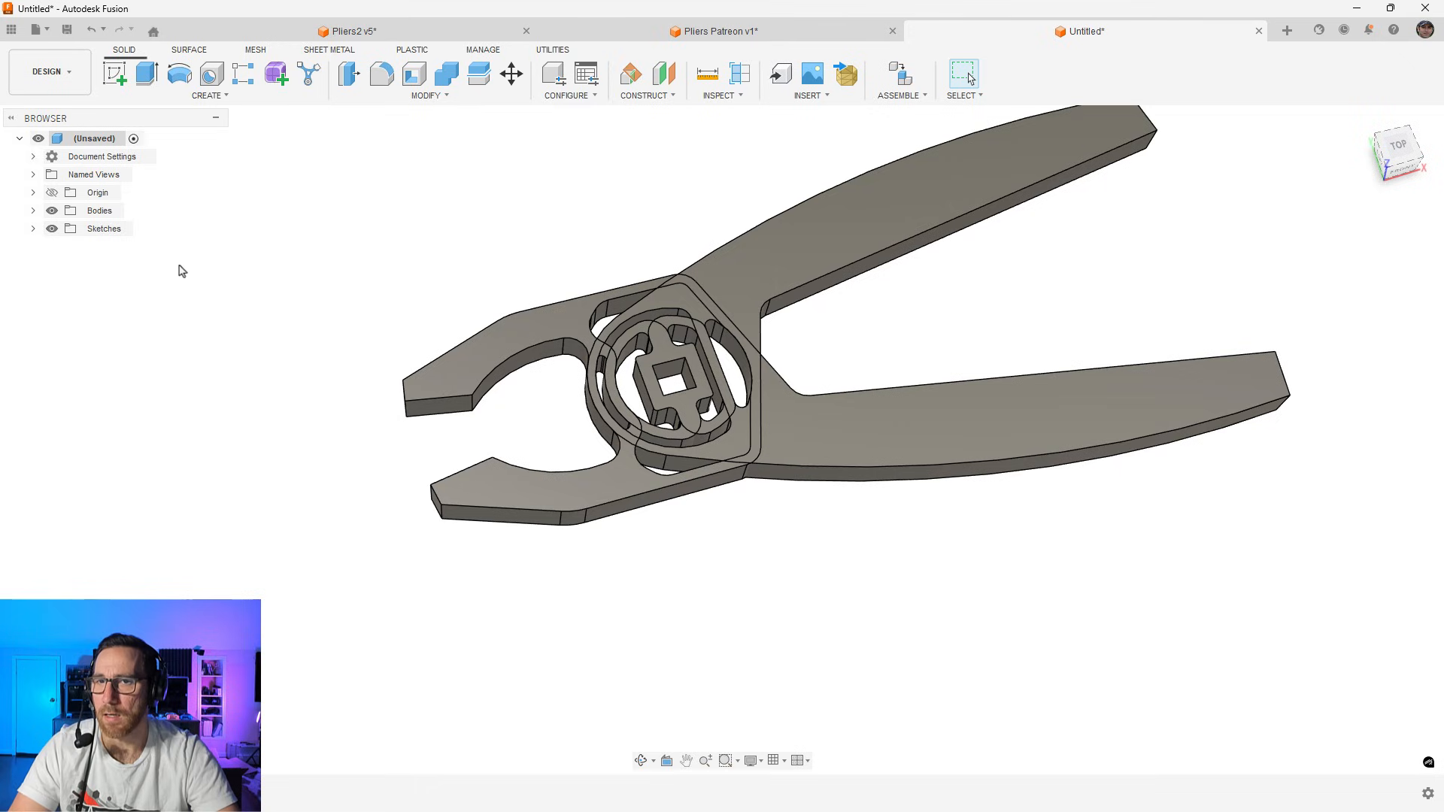
Move the mirrored body 5 mm straight up so it sits above the original half
{"action": "left_click", "coordinate": [33, 210]}
{"action": "left_click", "coordinate": [105, 248]}
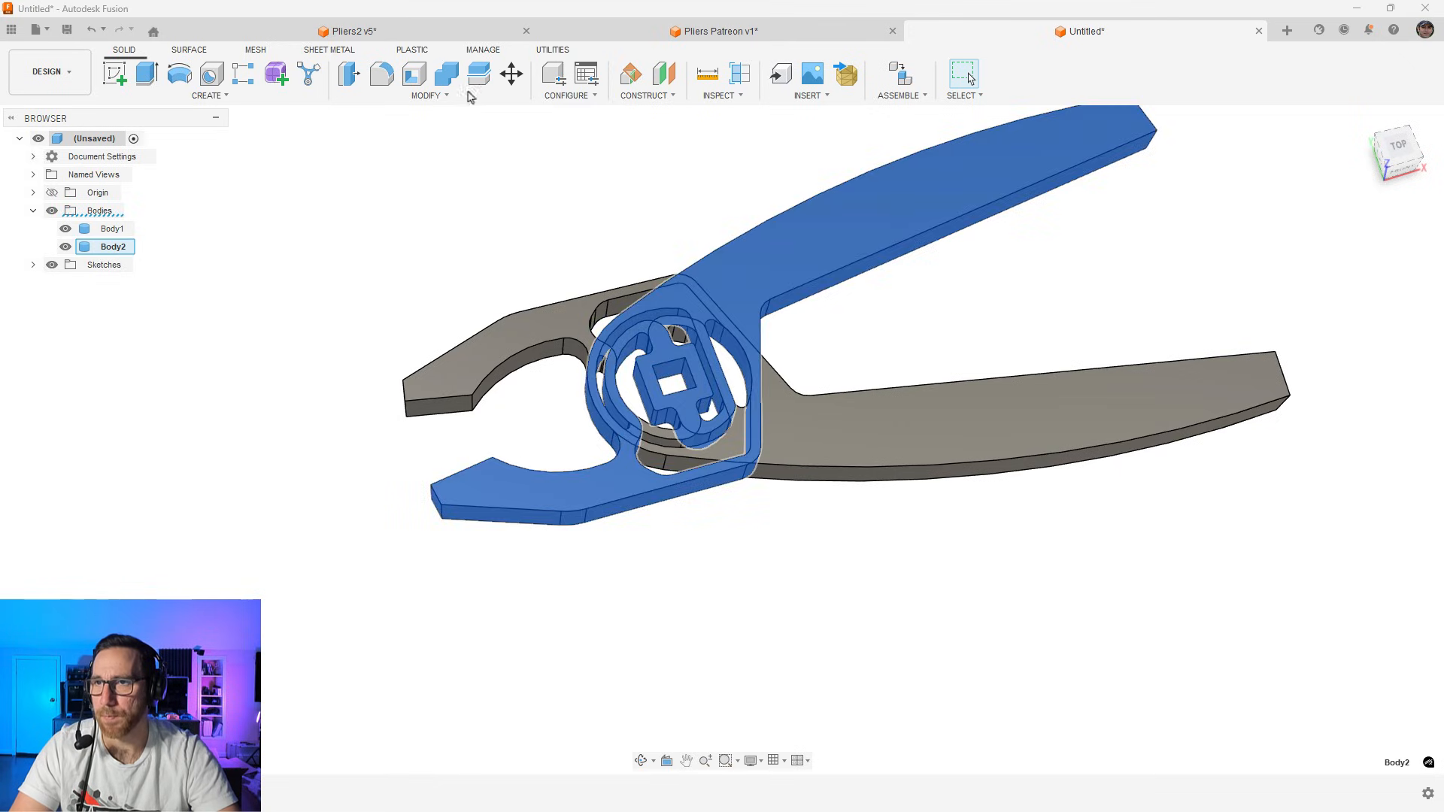
{"action": "left_click", "coordinate": [511, 73]}
{"action": "middle_click_drag", "start_coordinate": [645, 532], "coordinate": [710, 583], "text": "shift"}
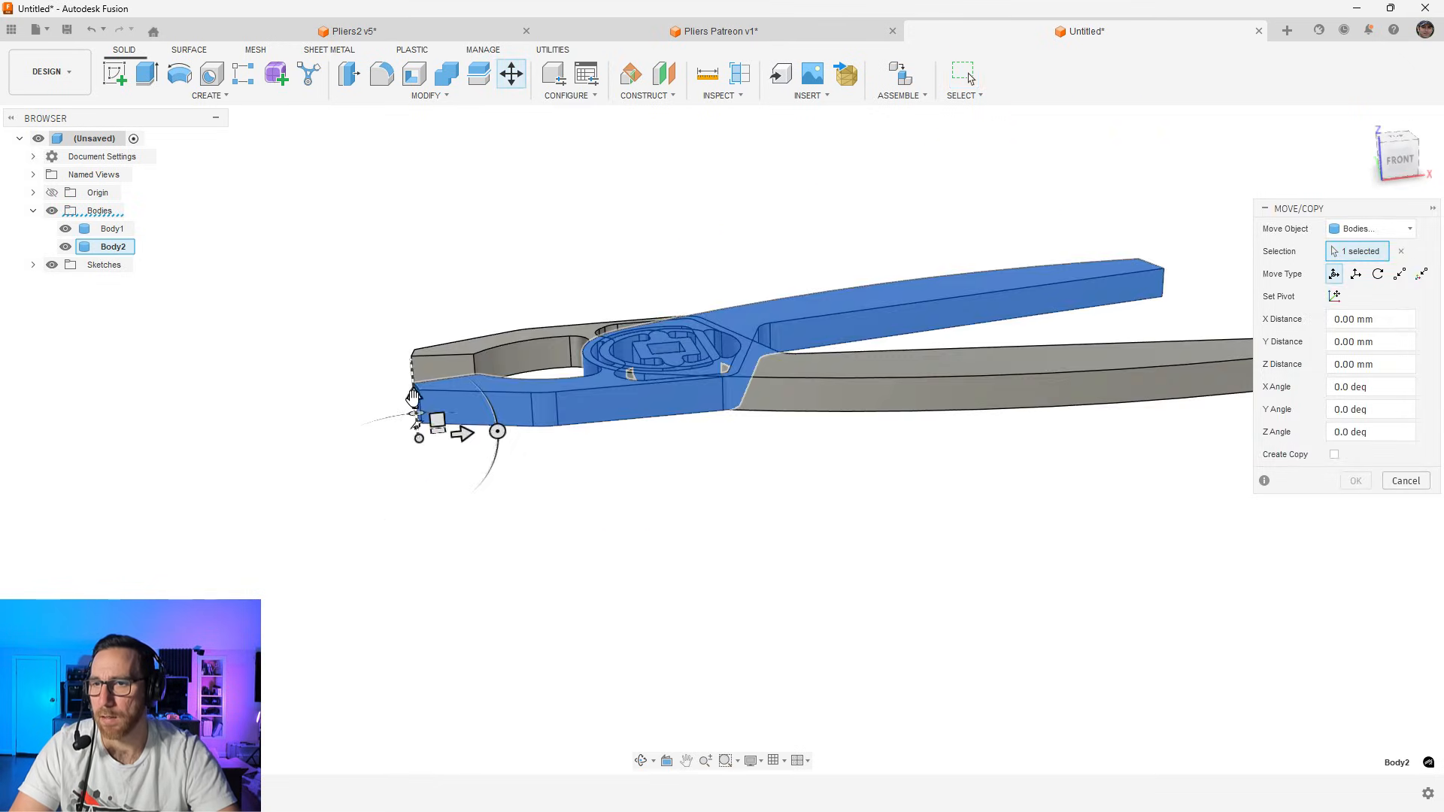
{"action": "key", "text": "Return"}
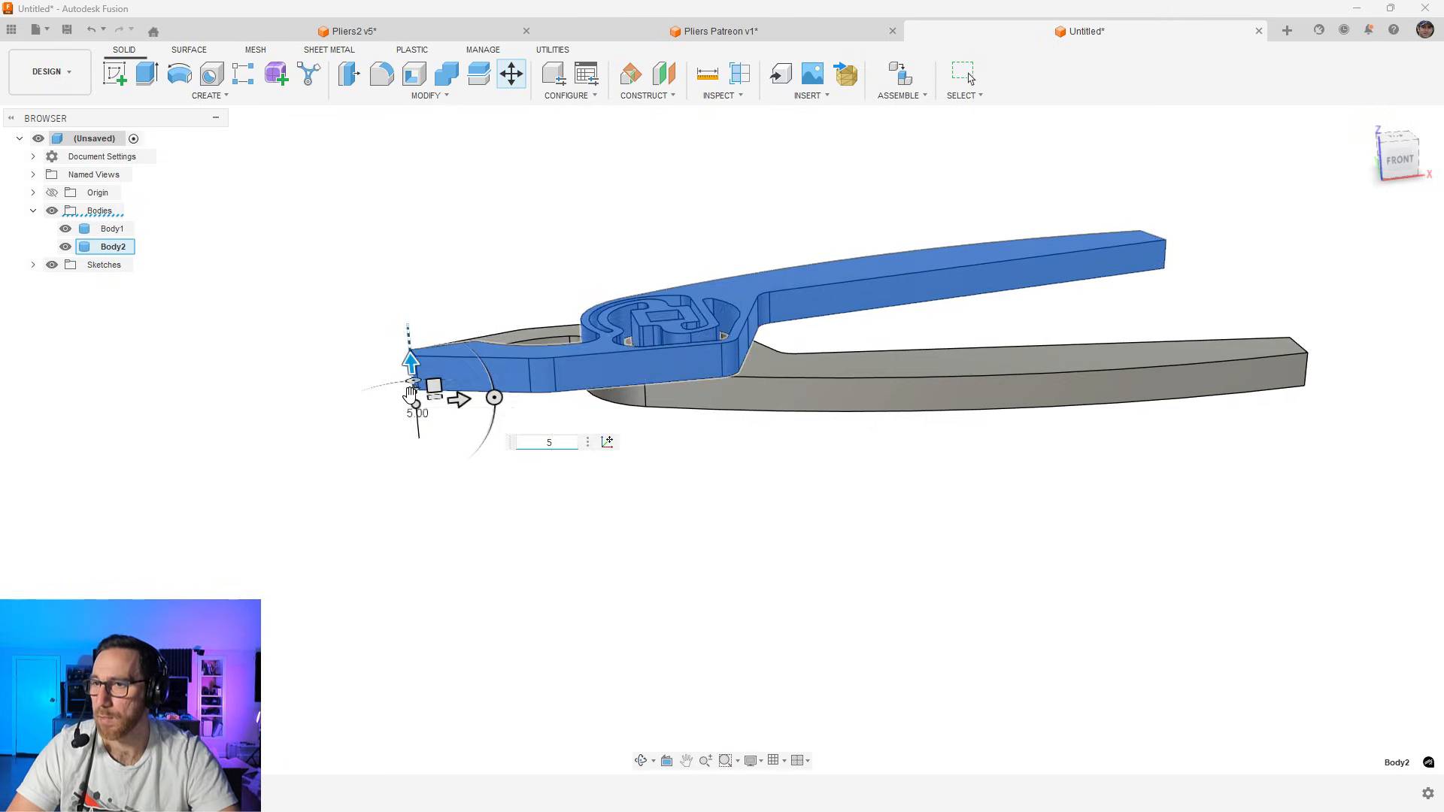
Hide the upper mirrored half and delete the four inner walls of the lower half's square pivot hole to fill it
{"action": "middle_click_drag", "start_coordinate": [623, 340], "coordinate": [664, 475], "text": "shift"}
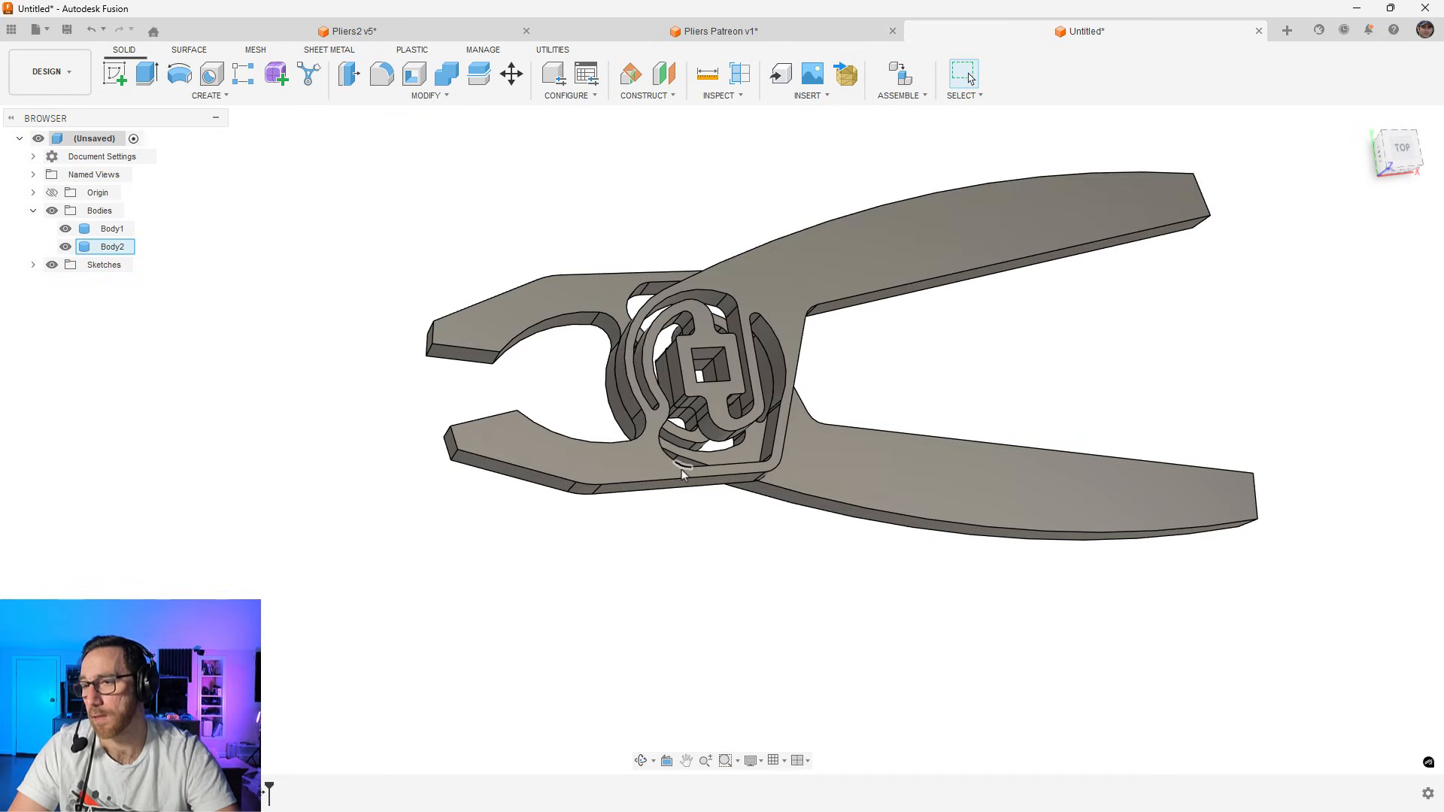
{"action": "middle_click_drag", "start_coordinate": [760, 503], "coordinate": [735, 510], "text": "shift"}
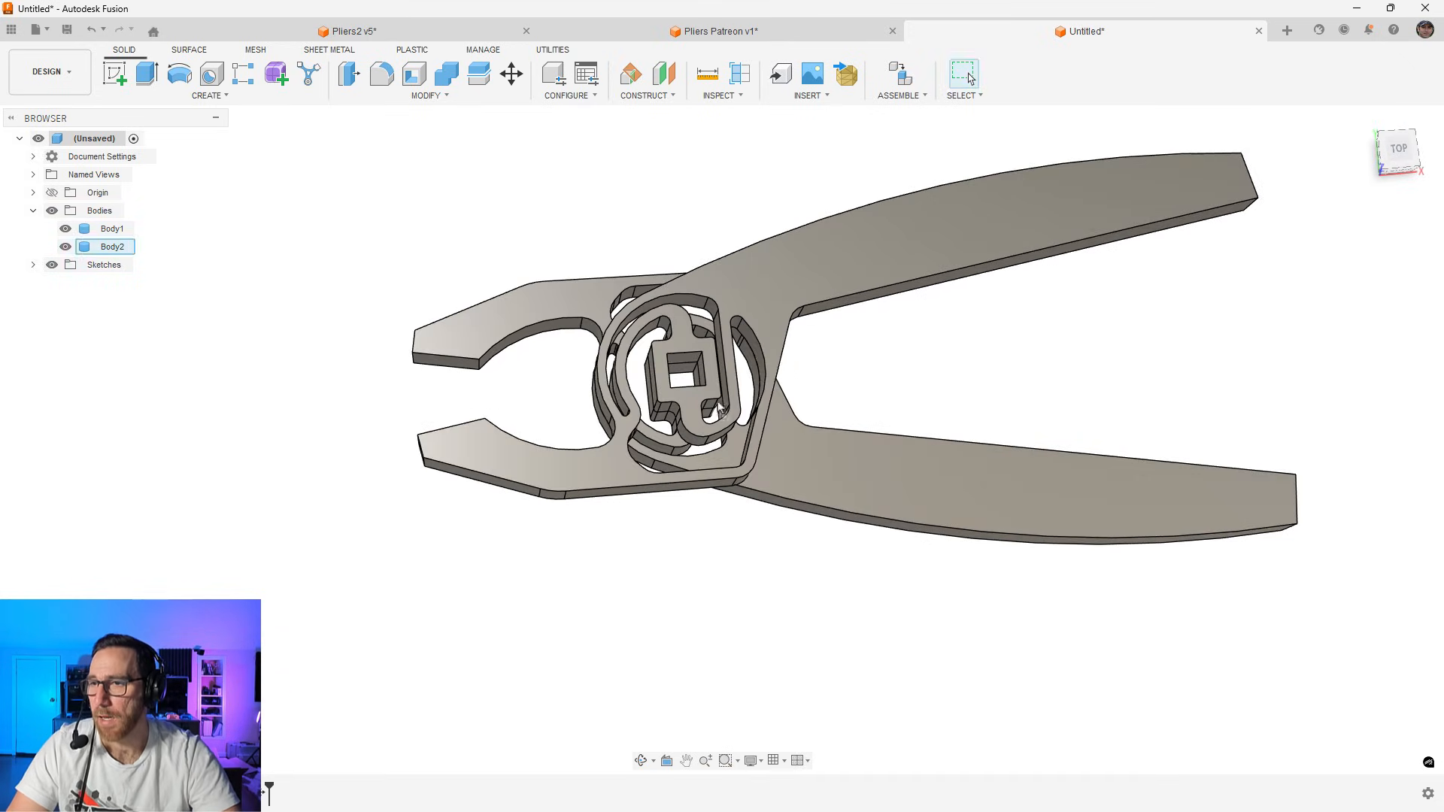
{"action": "scroll", "coordinate": [700, 364], "scroll_direction": "up", "scroll_amount": 1}
{"action": "scroll", "coordinate": [698, 361], "scroll_direction": "up", "scroll_amount": 3}
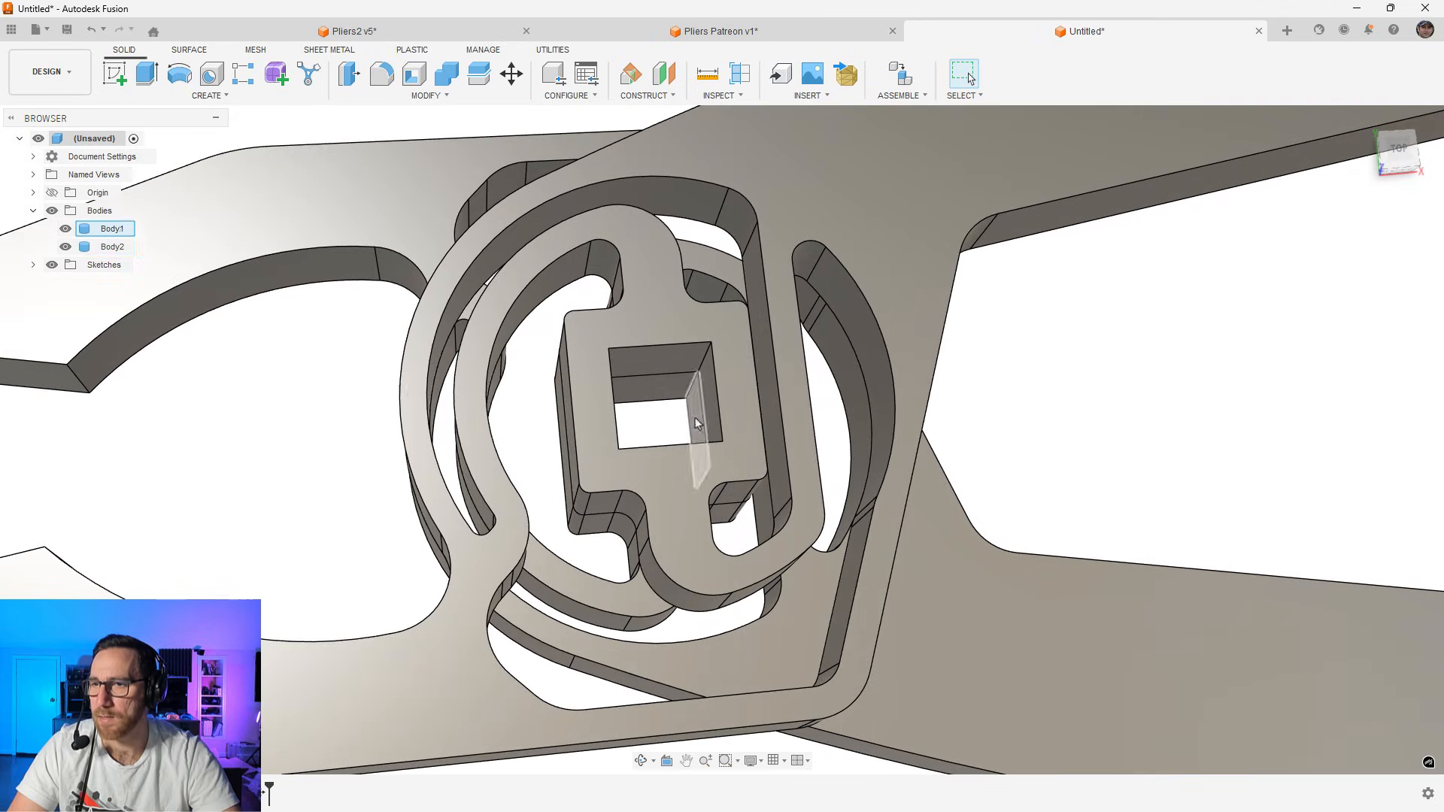
{"action": "left_click", "coordinate": [686, 354]}
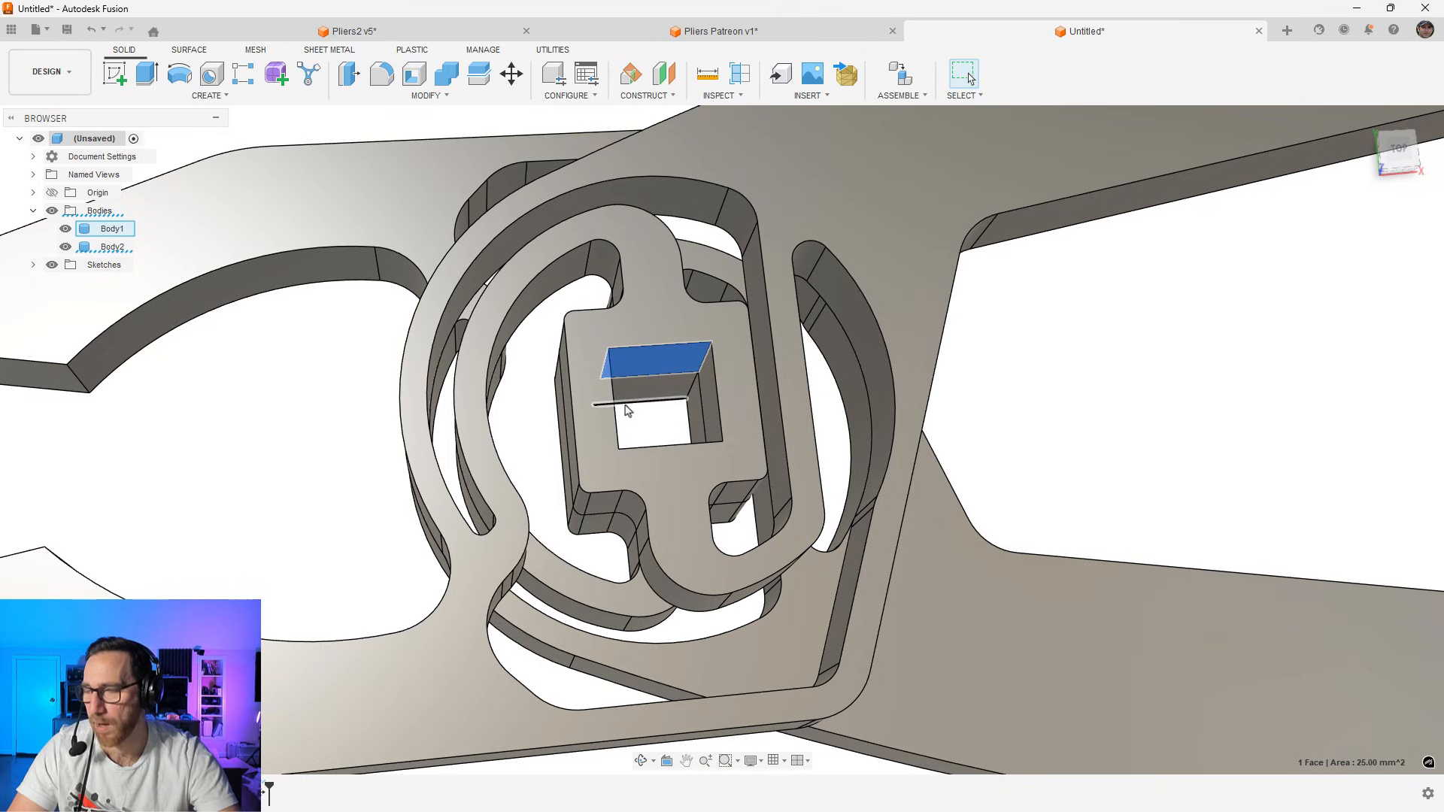
{"action": "scroll", "coordinate": [628, 410], "scroll_direction": "down", "scroll_amount": 5}
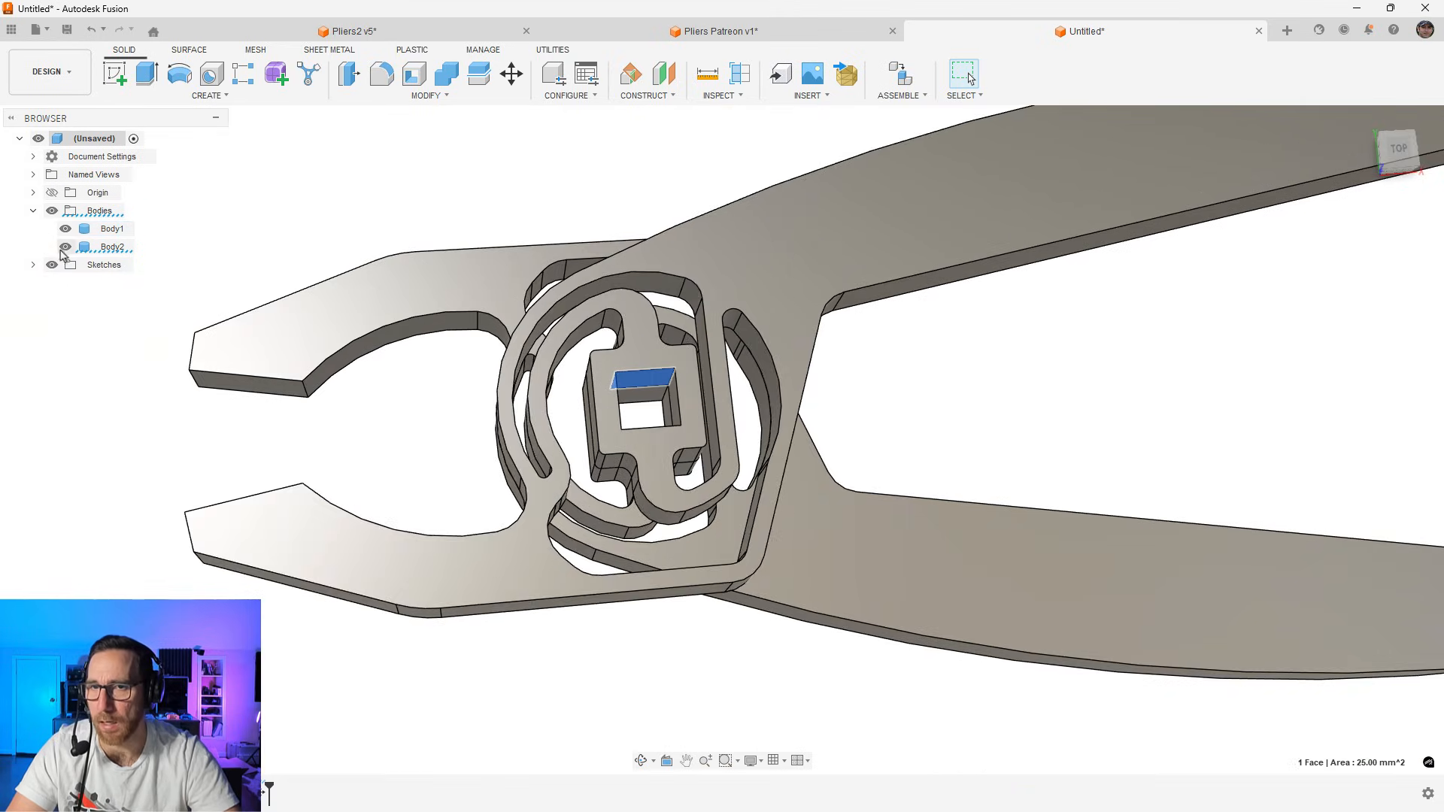
{"action": "left_click", "coordinate": [66, 247]}
{"action": "scroll", "coordinate": [659, 407], "scroll_direction": "up", "scroll_amount": 5}
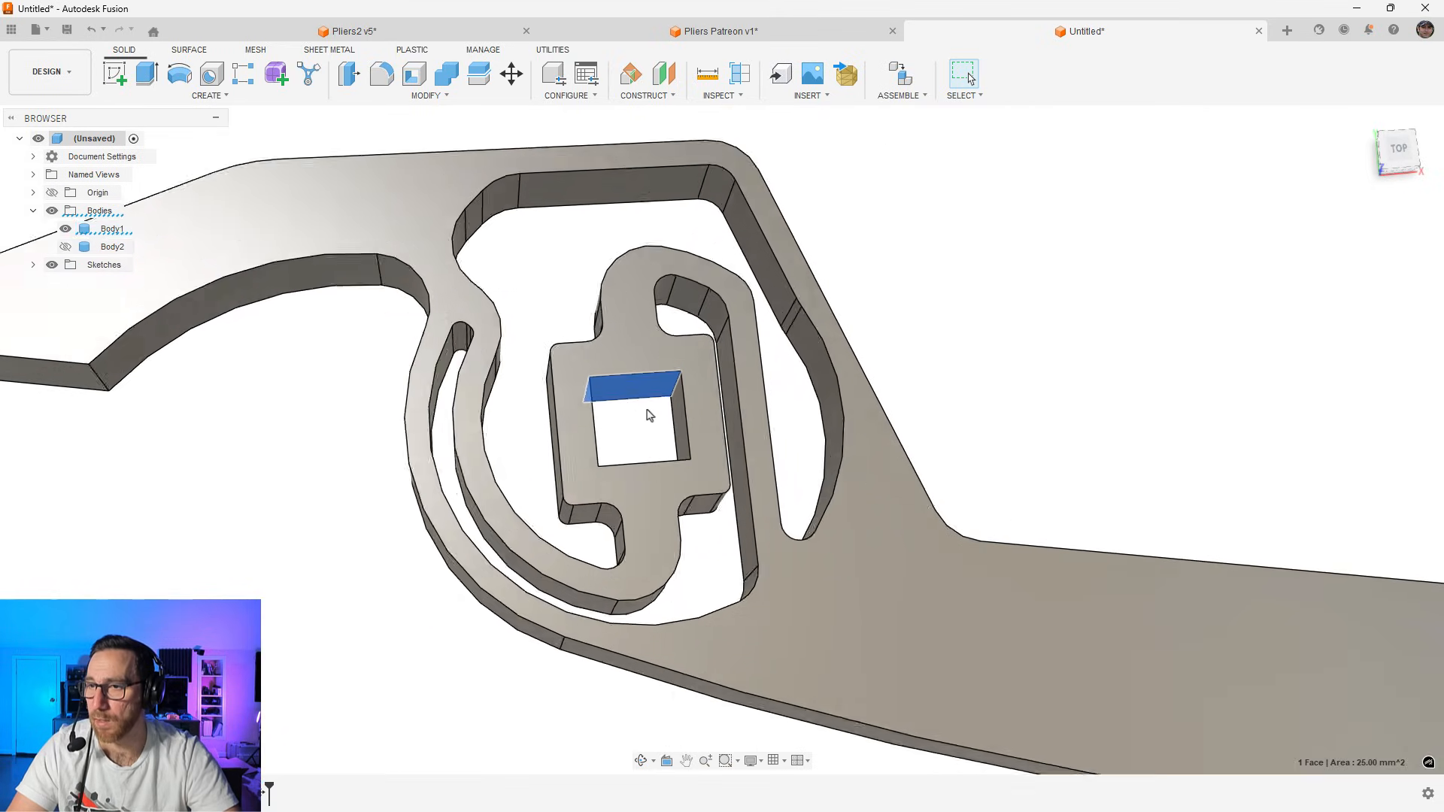
{"action": "middle_click_drag", "start_coordinate": [659, 407], "coordinate": [588, 608], "text": "shift"}
{"action": "left_click", "coordinate": [773, 418], "text": "shift"}
{"action": "left_click", "coordinate": [421, 445], "text": "shift"}
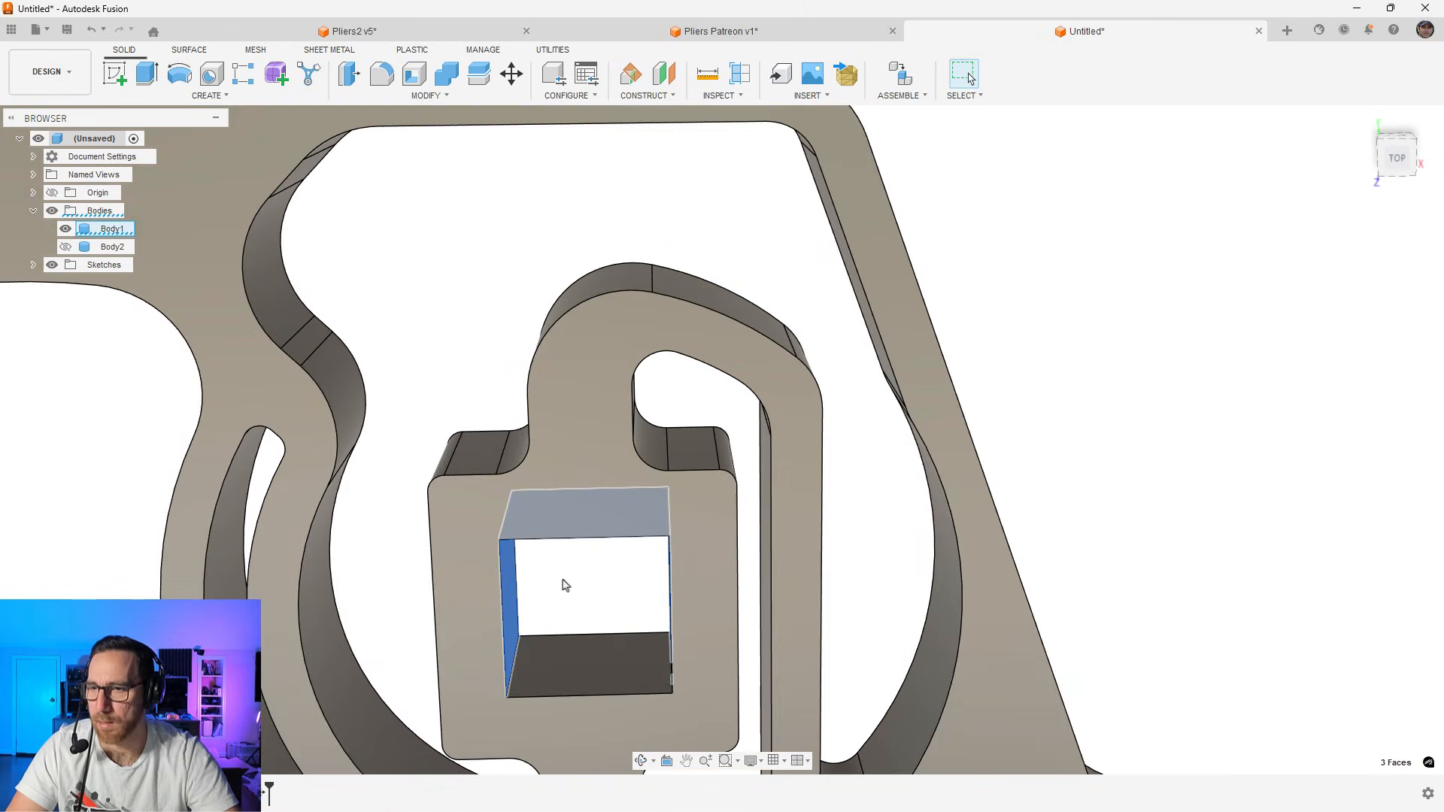
{"action": "left_click", "coordinate": [594, 659], "text": "shift"}
{"action": "middle_click_drag", "start_coordinate": [593, 658], "coordinate": [602, 502], "text": "shift"}
{"action": "left_click", "coordinate": [437, 99]}
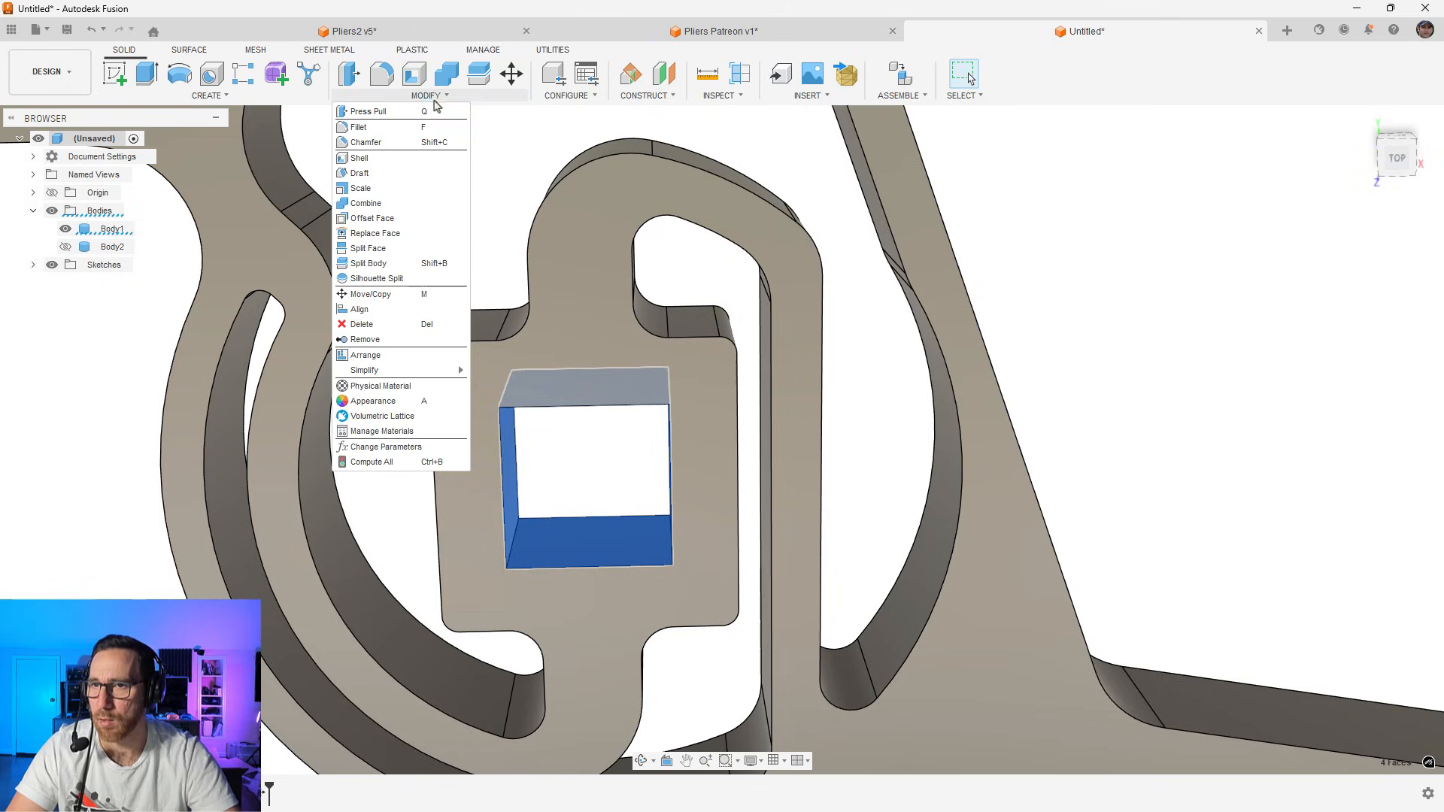
{"action": "left_click", "coordinate": [363, 324]}
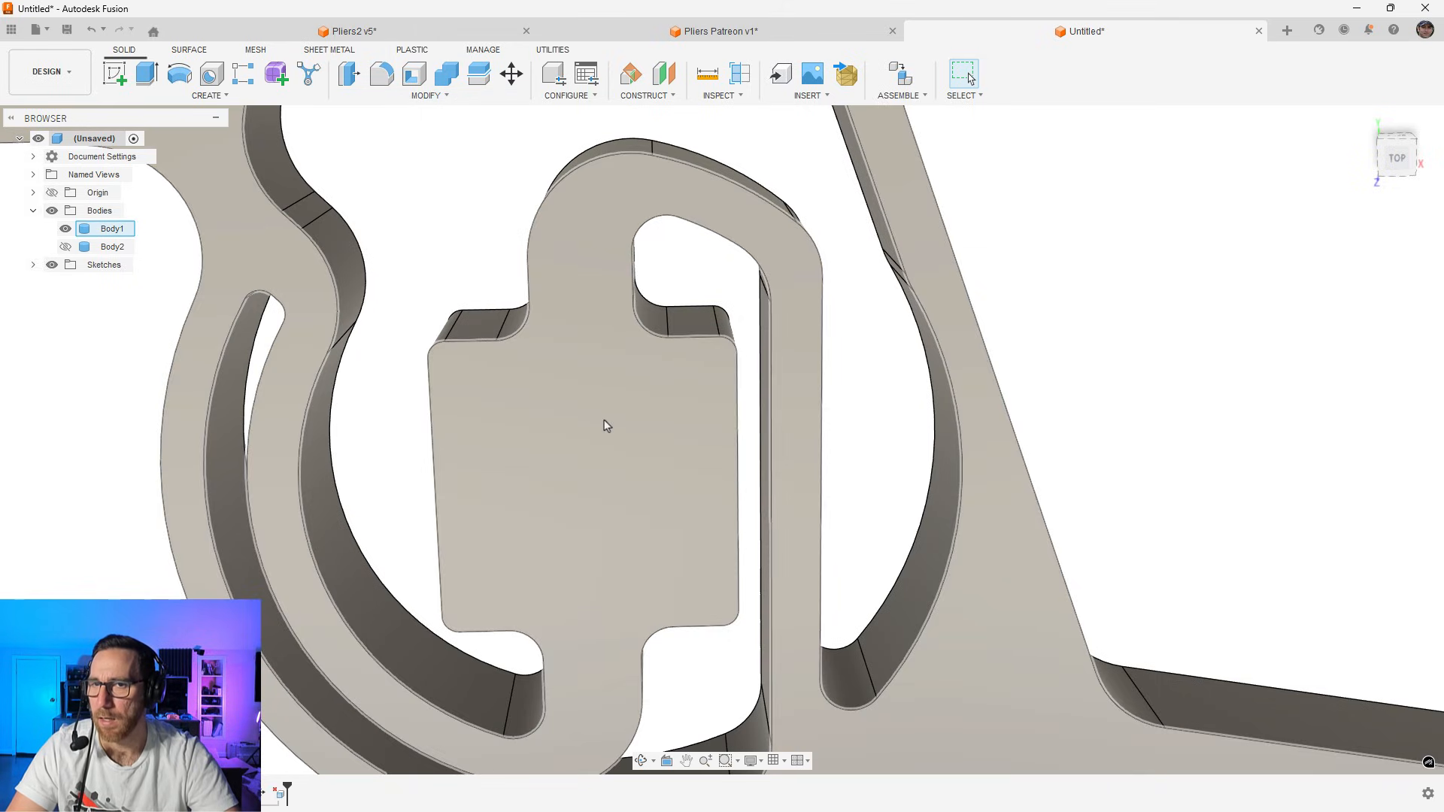
Extrude the central square profile of Sketch2 upward 5 mm, joined to the lower half, and hide the sketch again
{"action": "left_click", "coordinate": [33, 265]}
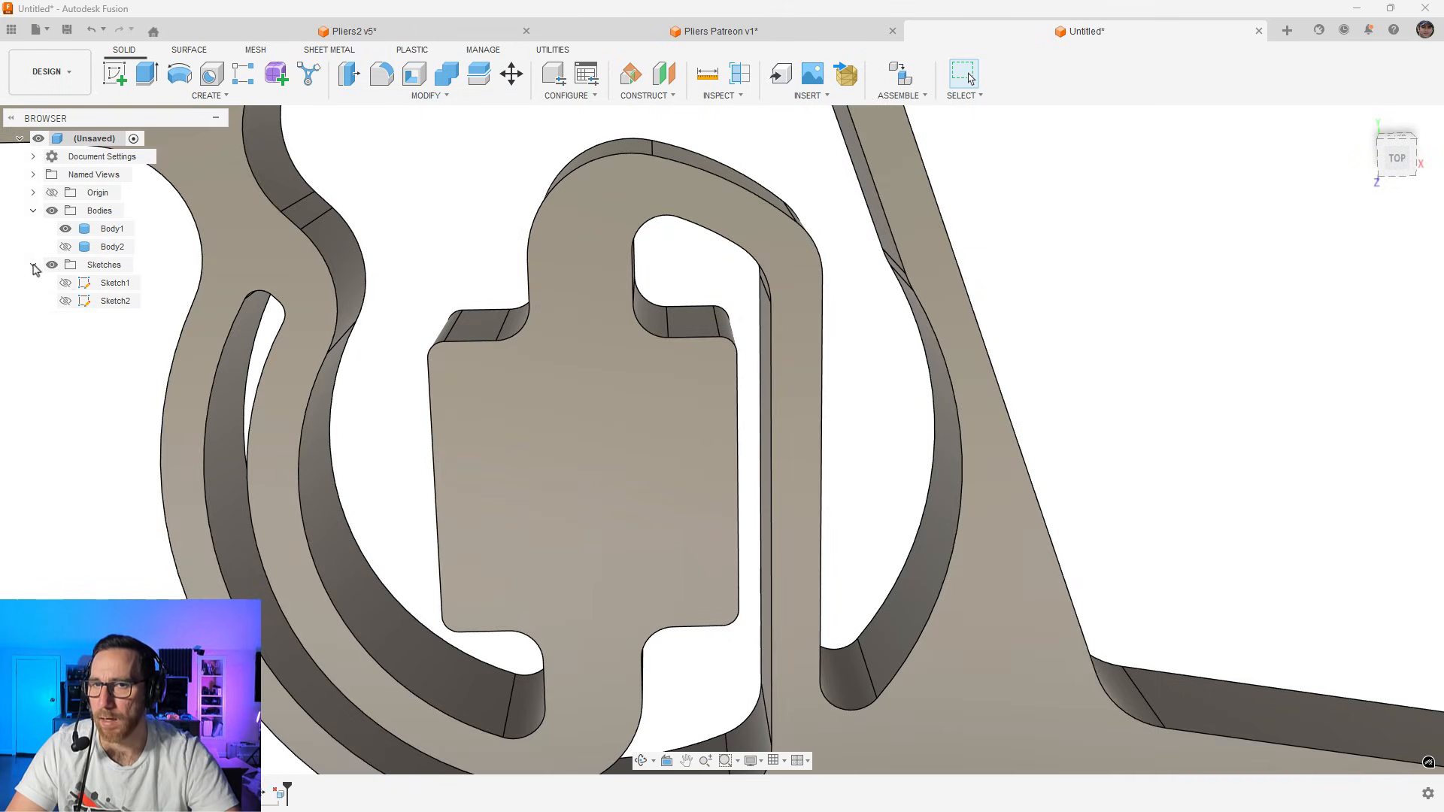
{"action": "left_click", "coordinate": [66, 301]}
{"action": "left_click", "coordinate": [618, 517]}
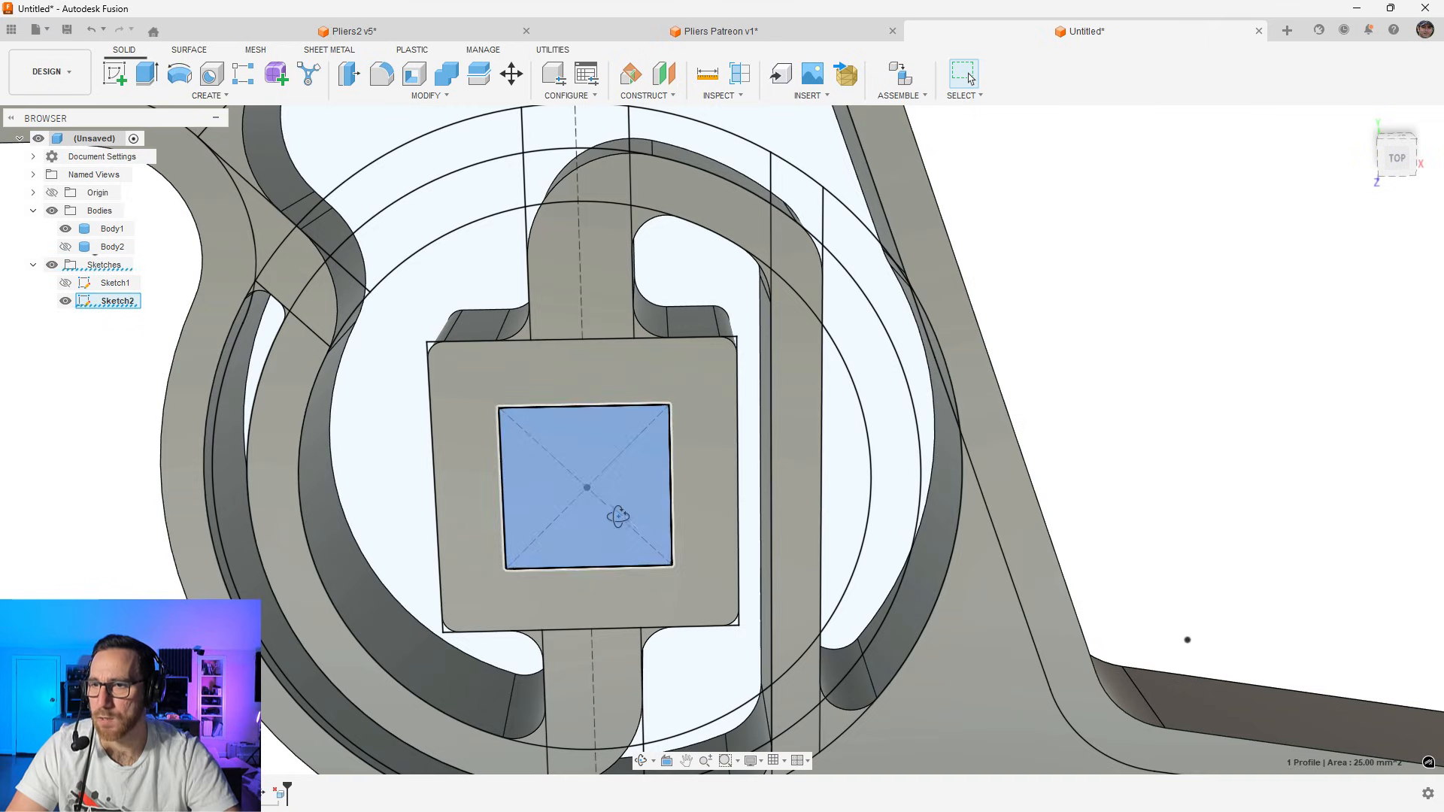
{"action": "middle_click_drag", "start_coordinate": [618, 516], "coordinate": [613, 662], "text": "shift"}
{"action": "type", "text": "e"}
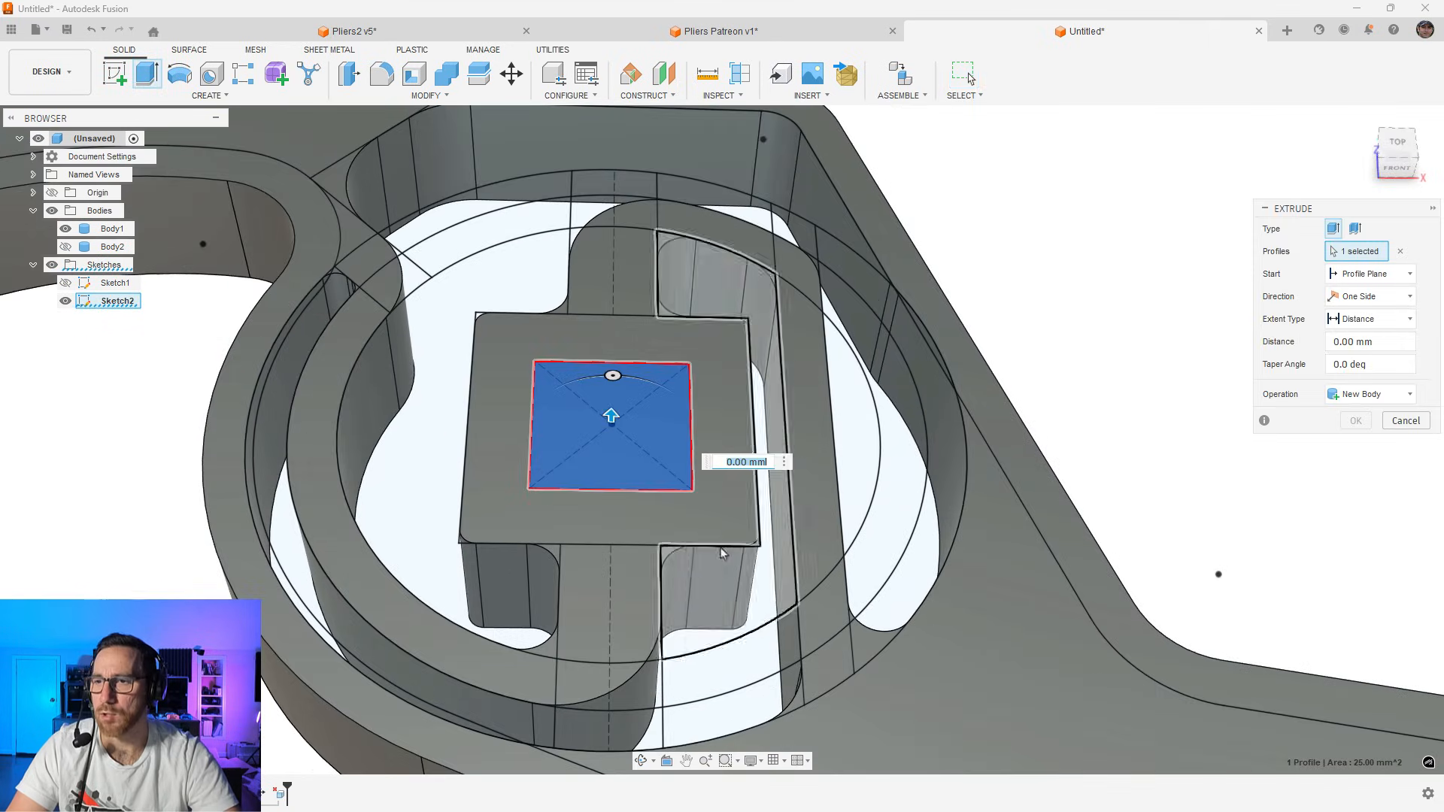
{"action": "type", "text": "5"}
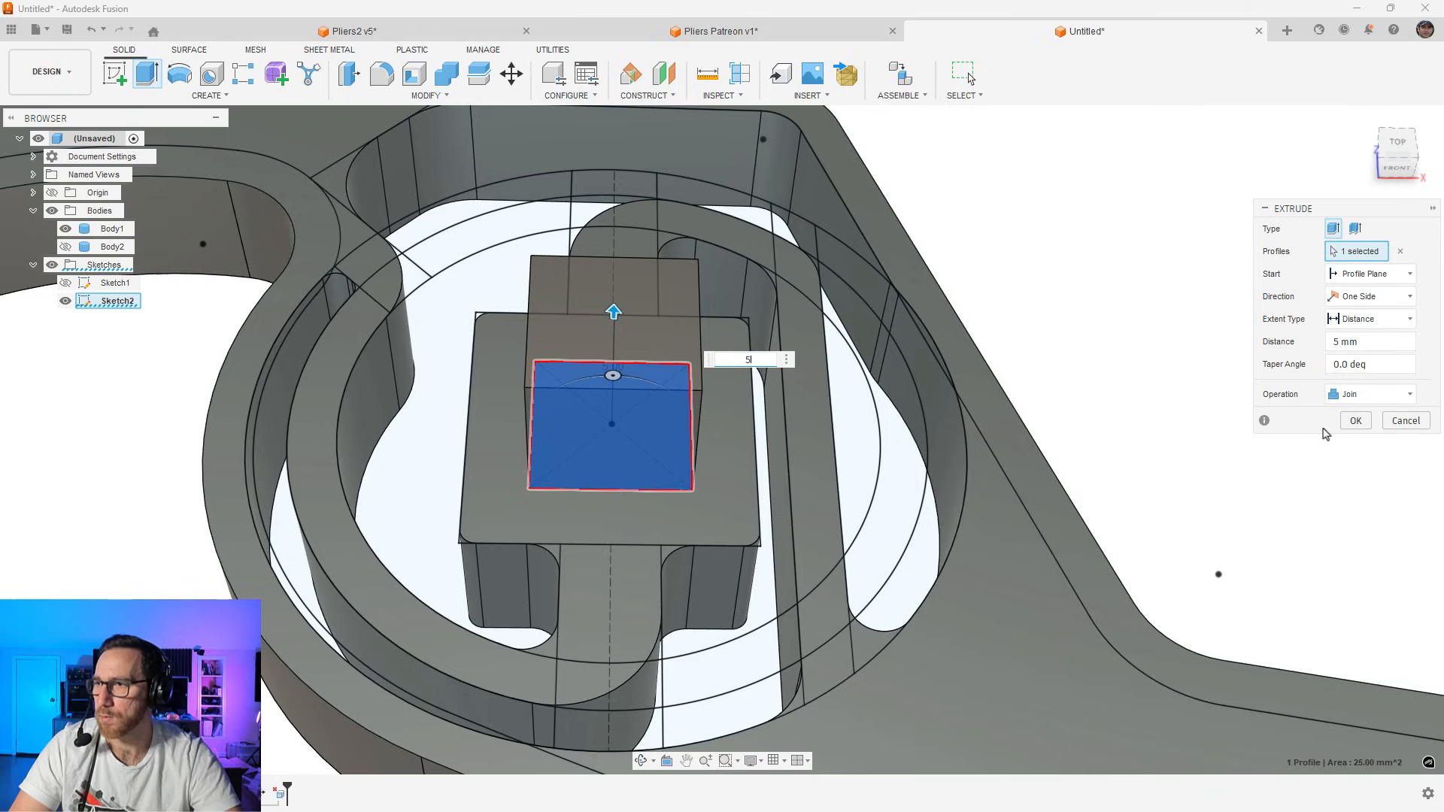
{"action": "left_click", "coordinate": [1355, 421]}
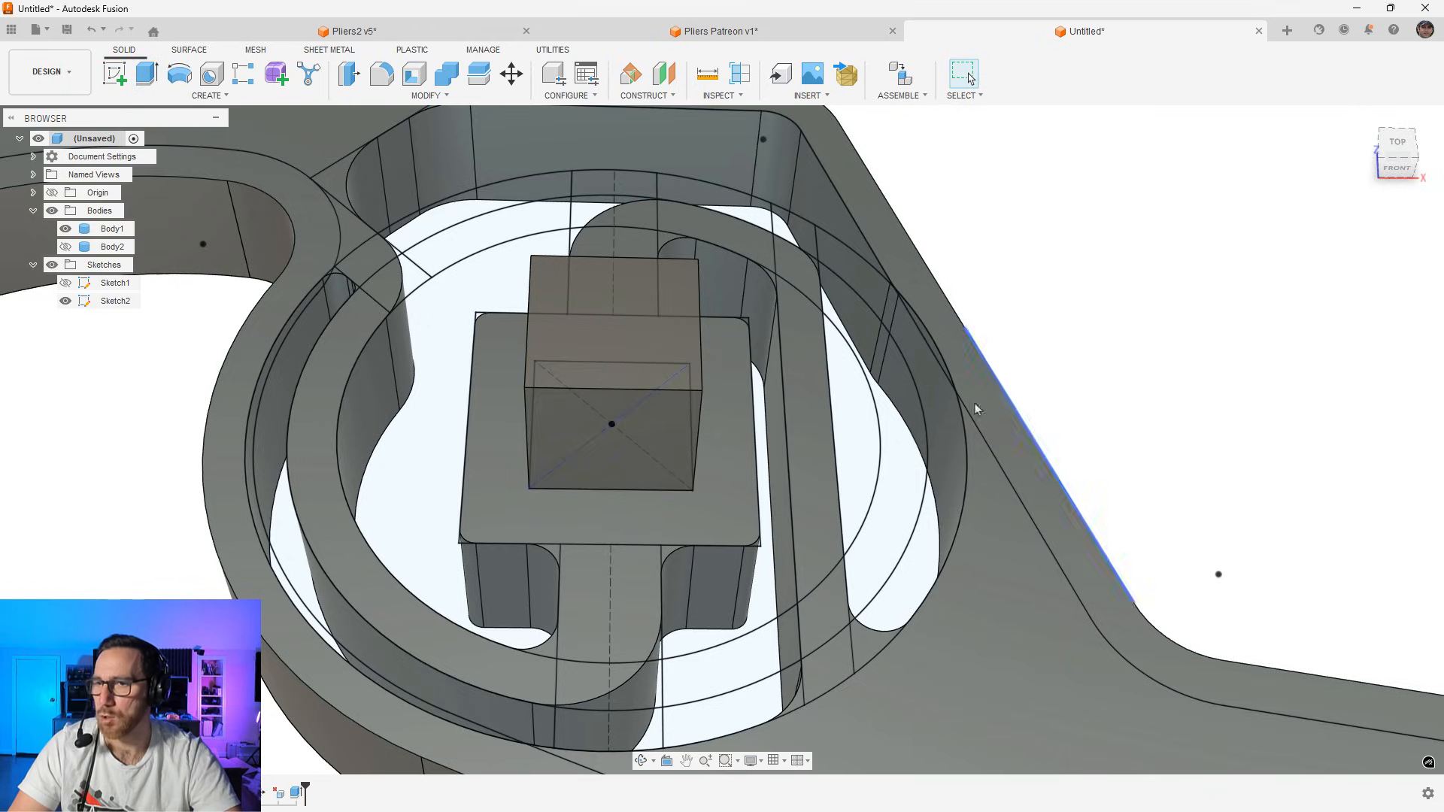
{"action": "left_click", "coordinate": [65, 301]}
Fillet the four vertical edges of the square pivot post with a 1 mm radius
{"action": "key", "text": "f"}
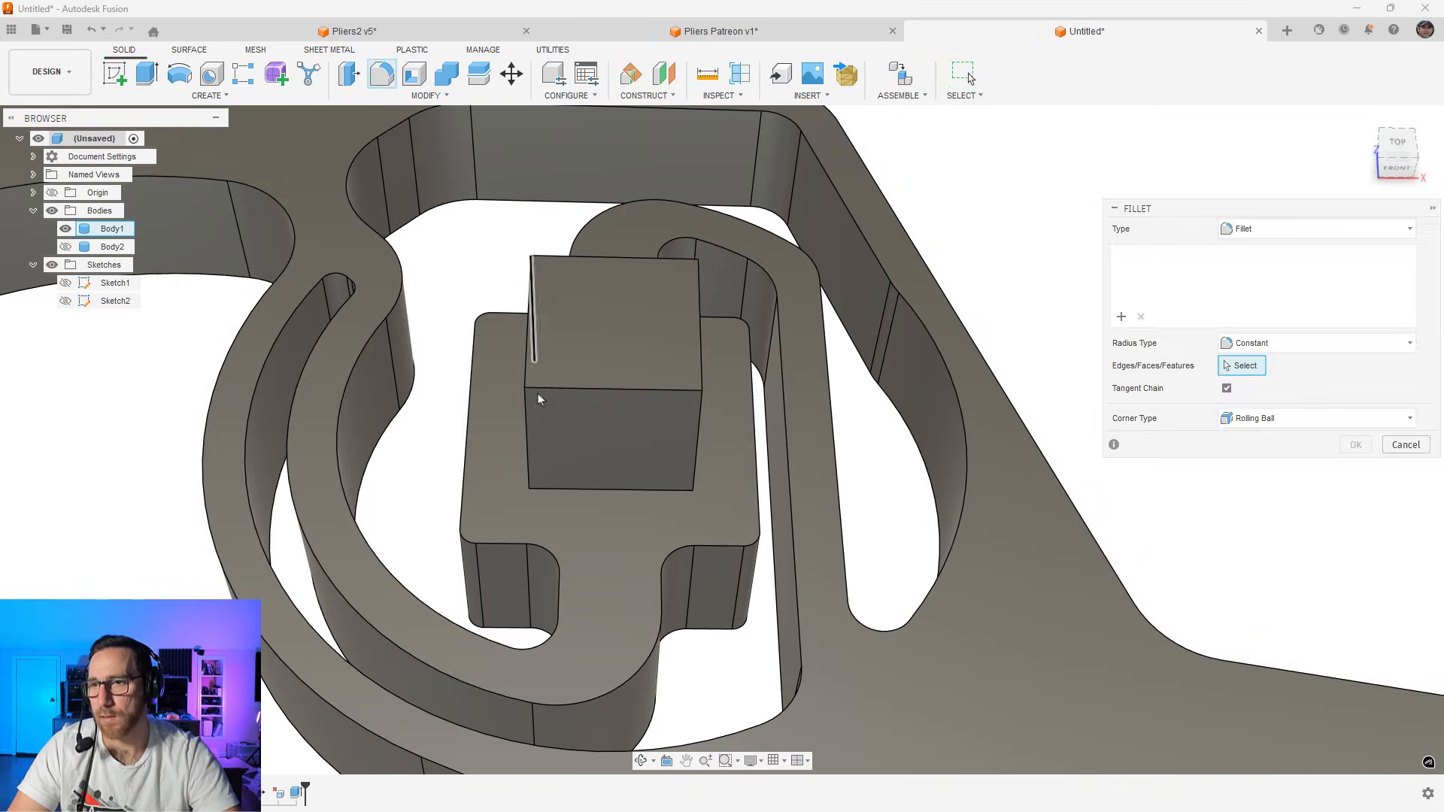
{"action": "left_click", "coordinate": [526, 424]}
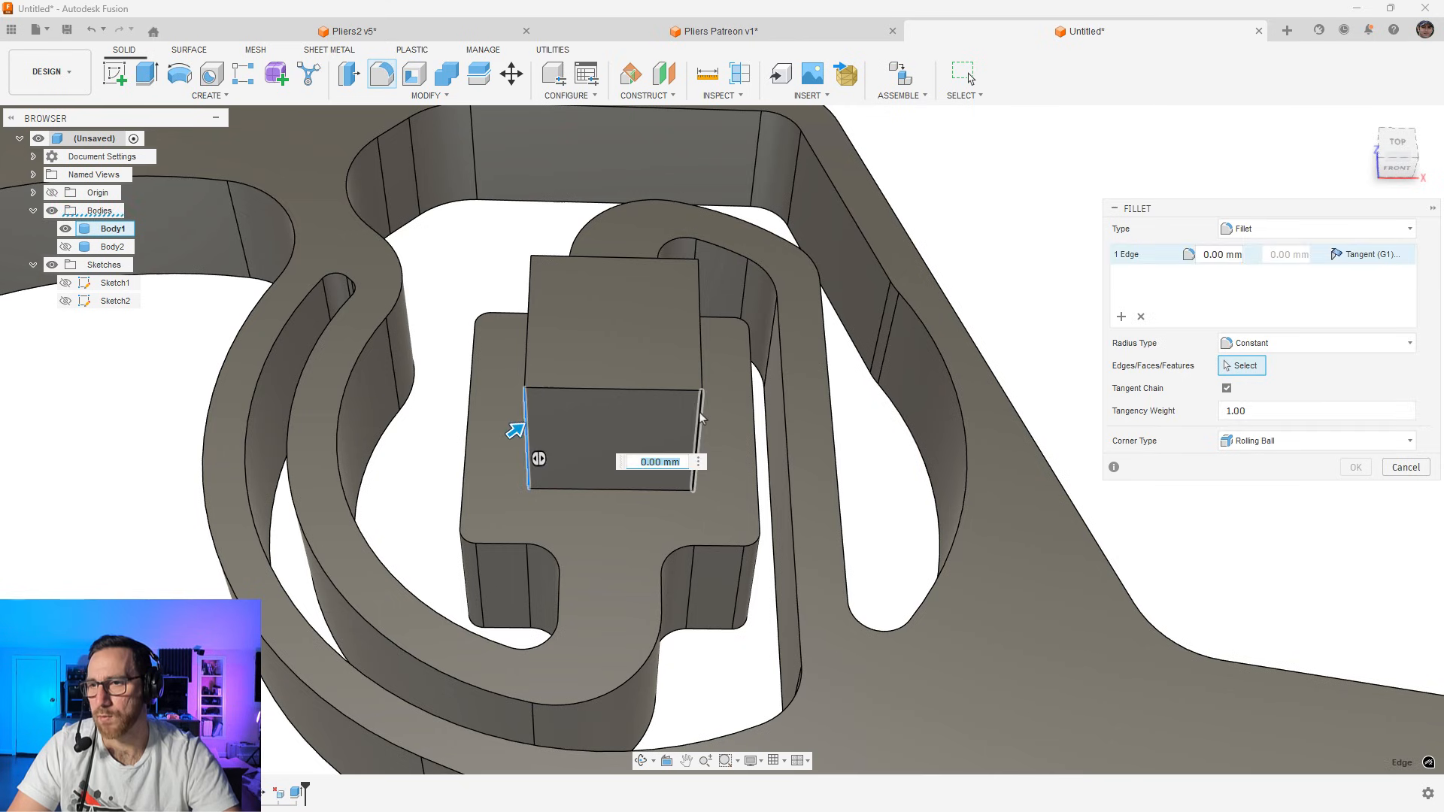
{"action": "left_click", "coordinate": [701, 418]}
{"action": "middle_click_drag", "start_coordinate": [680, 436], "coordinate": [564, 432], "text": "shift"}
{"action": "left_click", "coordinate": [615, 346]}
{"action": "middle_click_drag", "start_coordinate": [485, 371], "coordinate": [587, 342], "text": "shift"}
{"action": "left_click", "coordinate": [637, 291]}
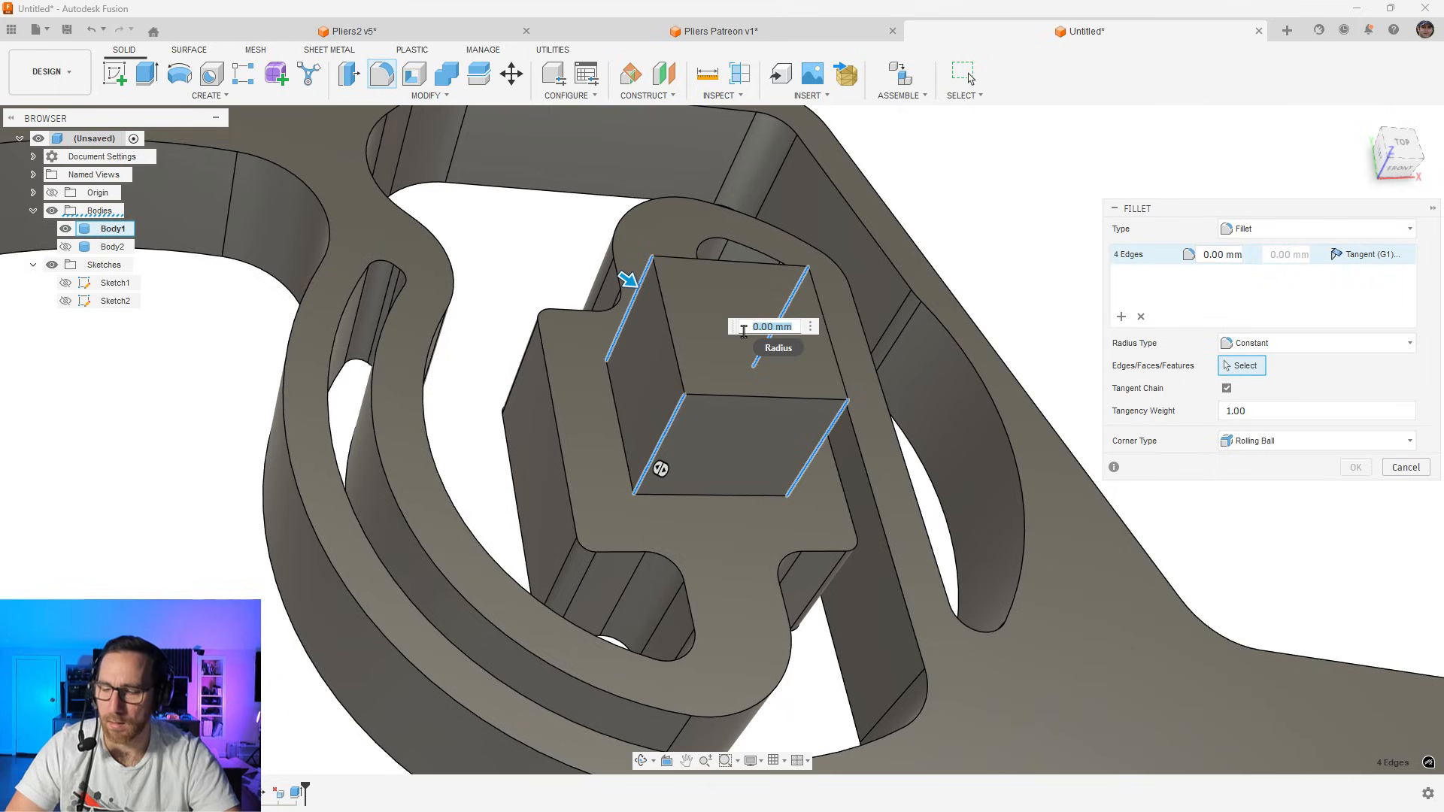
{"action": "type", "text": "1"}
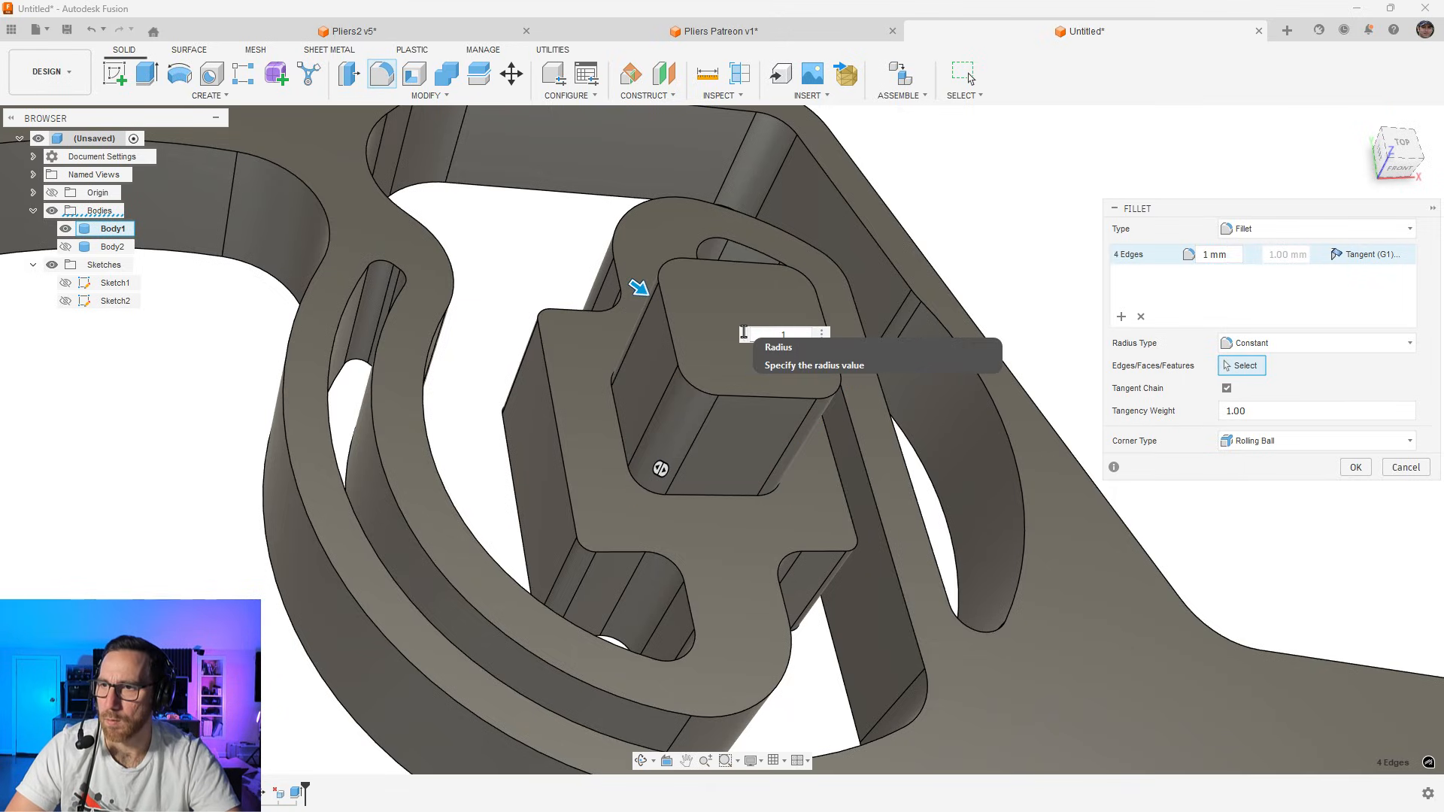
{"action": "key", "text": "Return"}
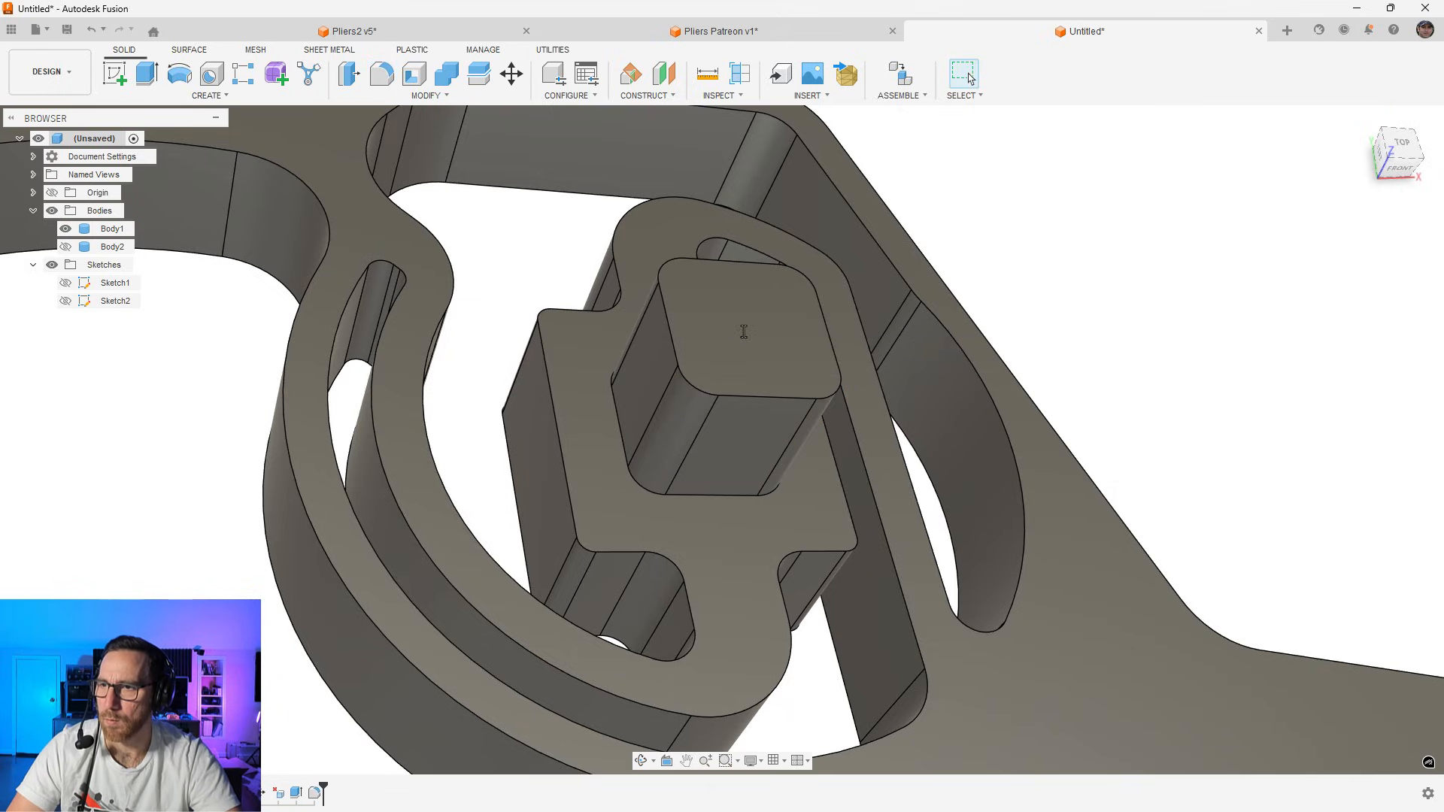
Change the fillet radius on the pivot post's four vertical edges to 0.5 mm
{"action": "double_click", "coordinate": [316, 791]}
{"action": "type", "text": "."}
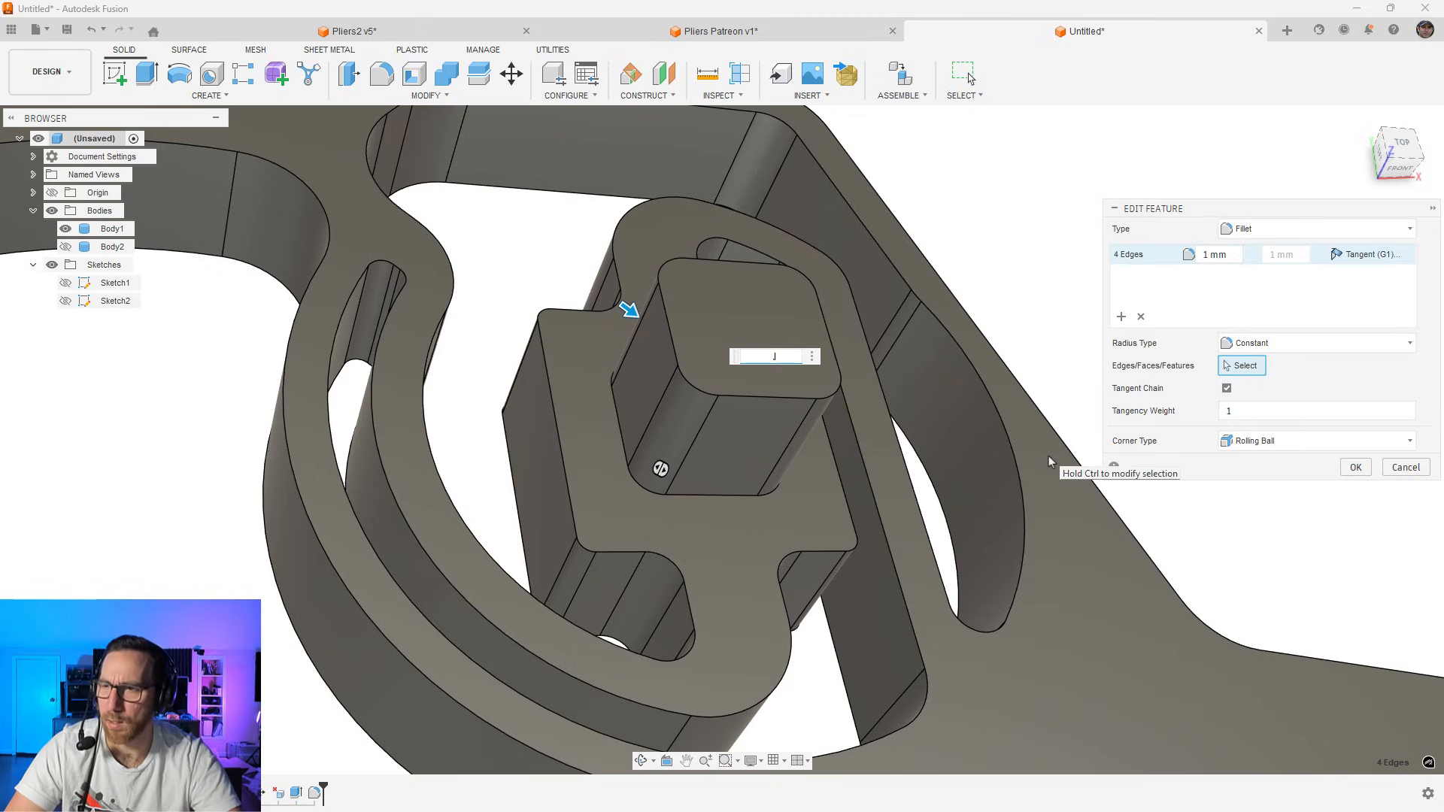
{"action": "type", "text": "5"}
{"action": "key", "text": "Return"}
Show the upper half again and examine how the square post fits its pivot and how the two halves stack
{"action": "scroll", "coordinate": [774, 482], "scroll_direction": "down", "scroll_amount": 4}
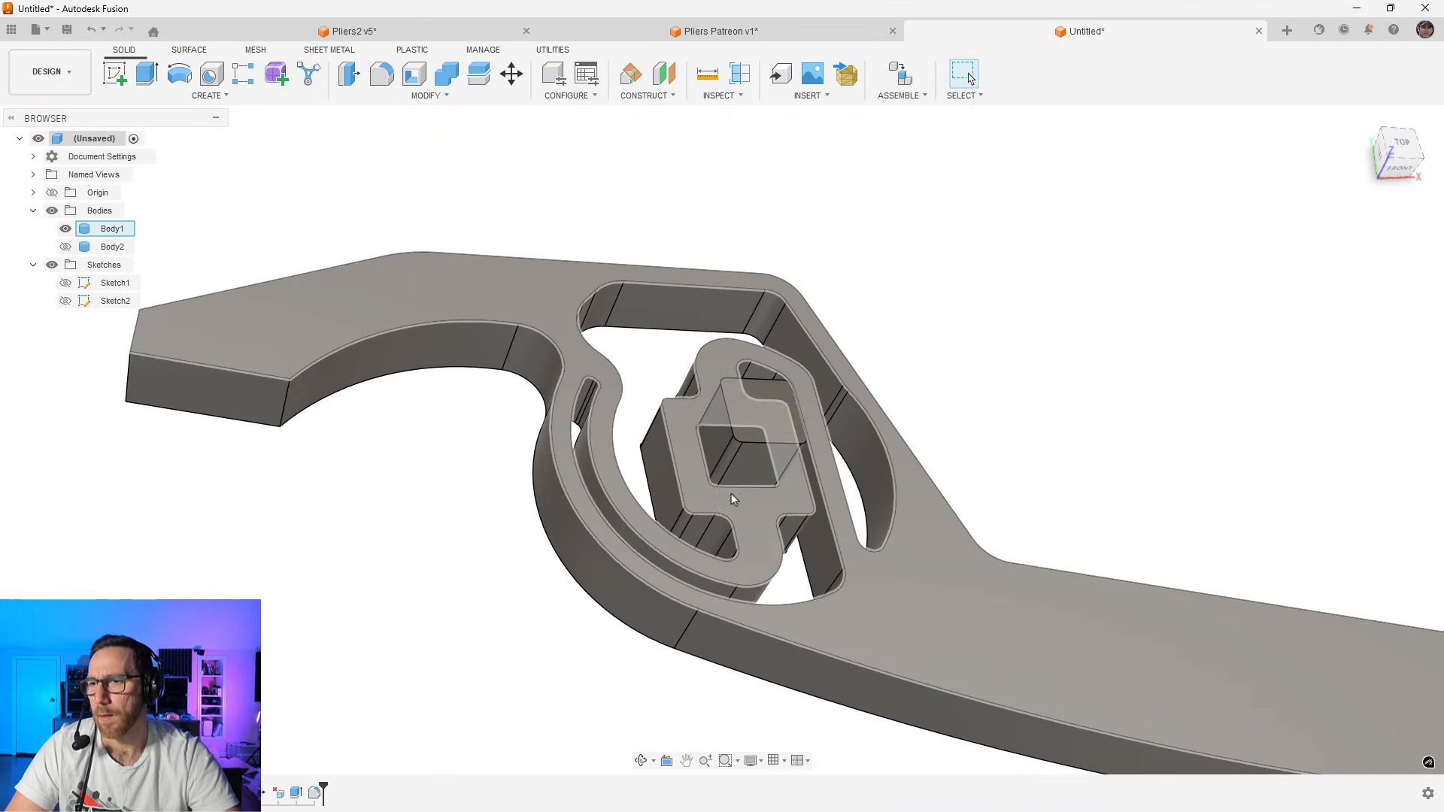
{"action": "left_click", "coordinate": [65, 247]}
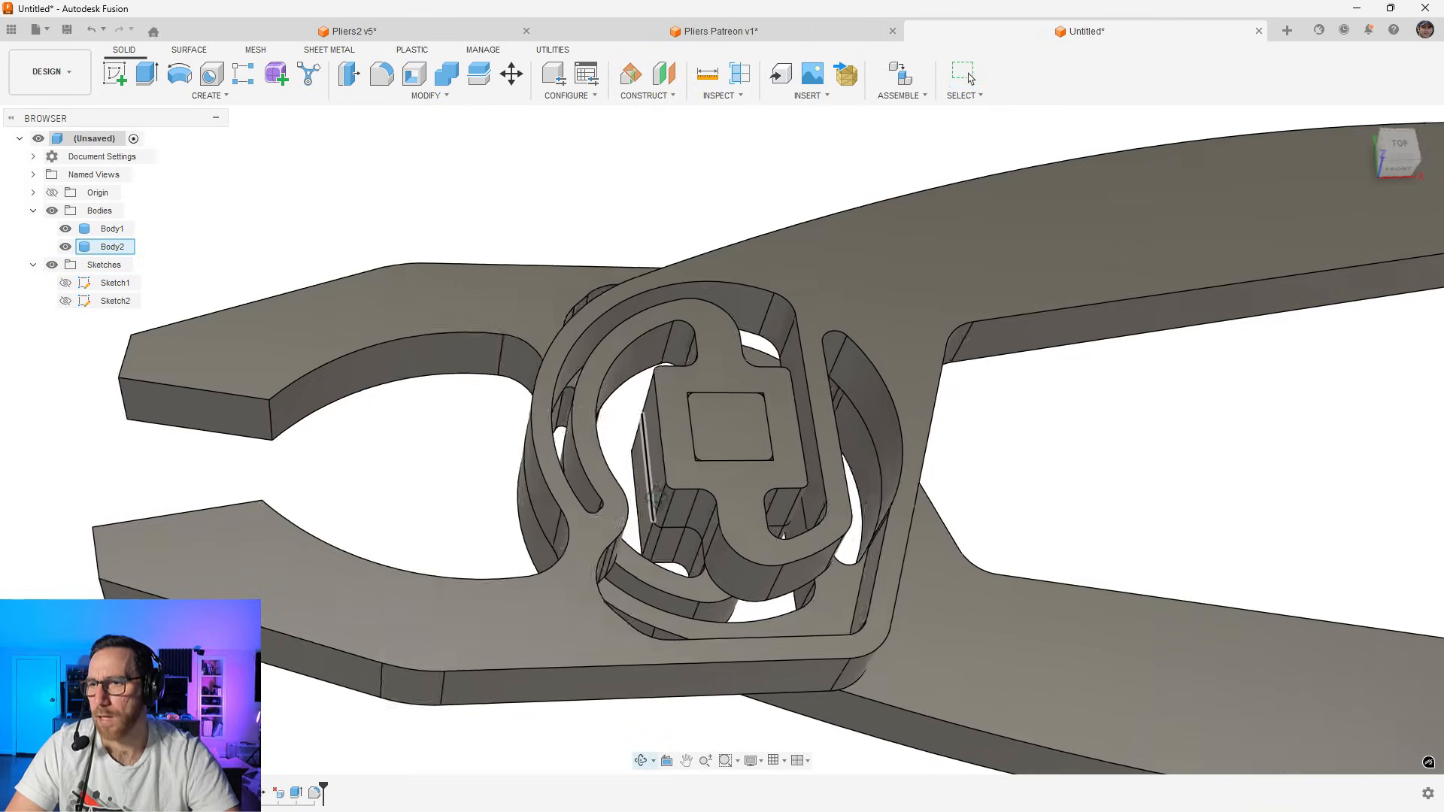
{"action": "mouse_move", "coordinate": [656, 495]}
{"action": "middle_mouse_down", "text": "shift"}
{"action": "mouse_move", "coordinate": [622, 490]}
{"action": "mouse_move", "coordinate": [654, 485]}
{"action": "middle_mouse_up", "text": "shift"}
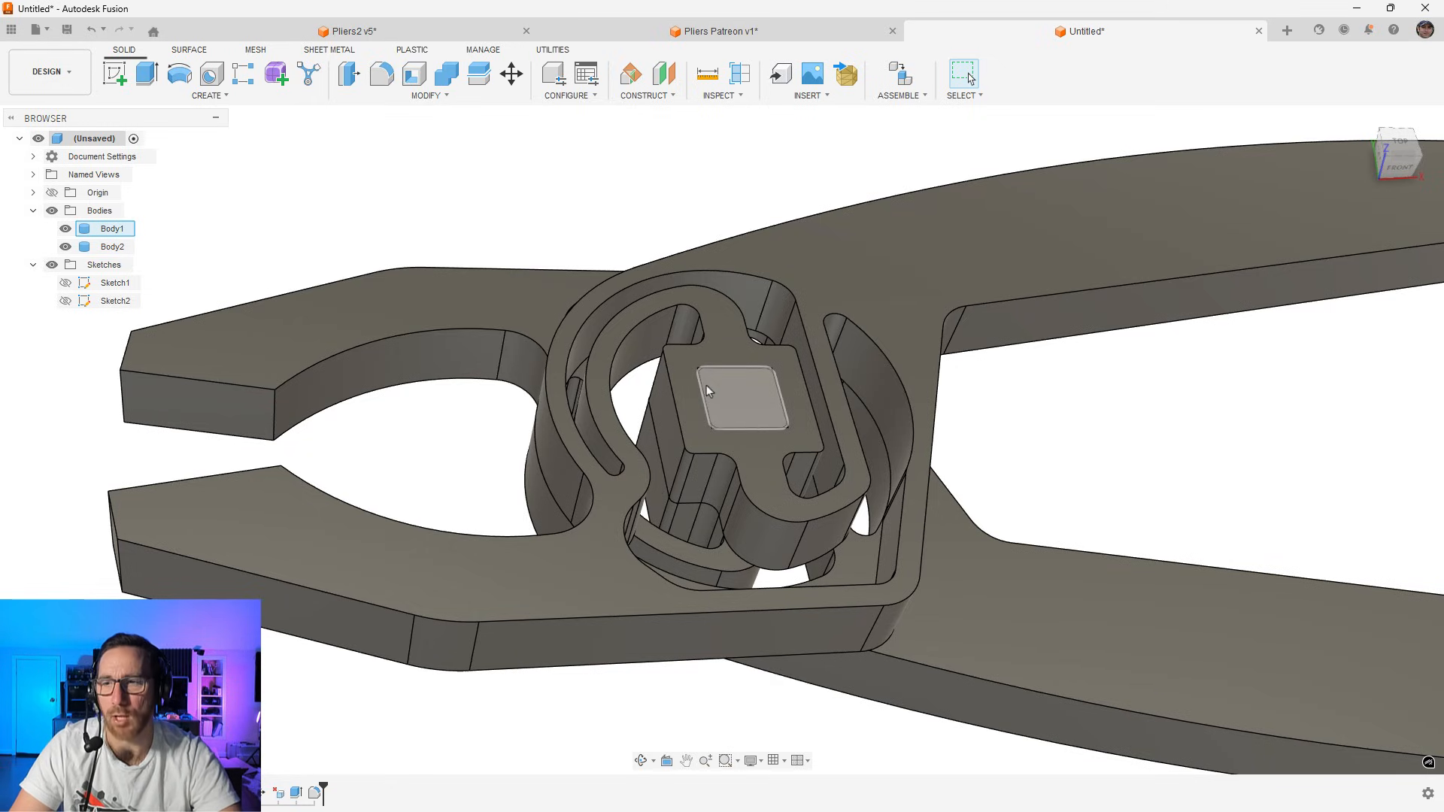
{"action": "left_click", "coordinate": [737, 399]}
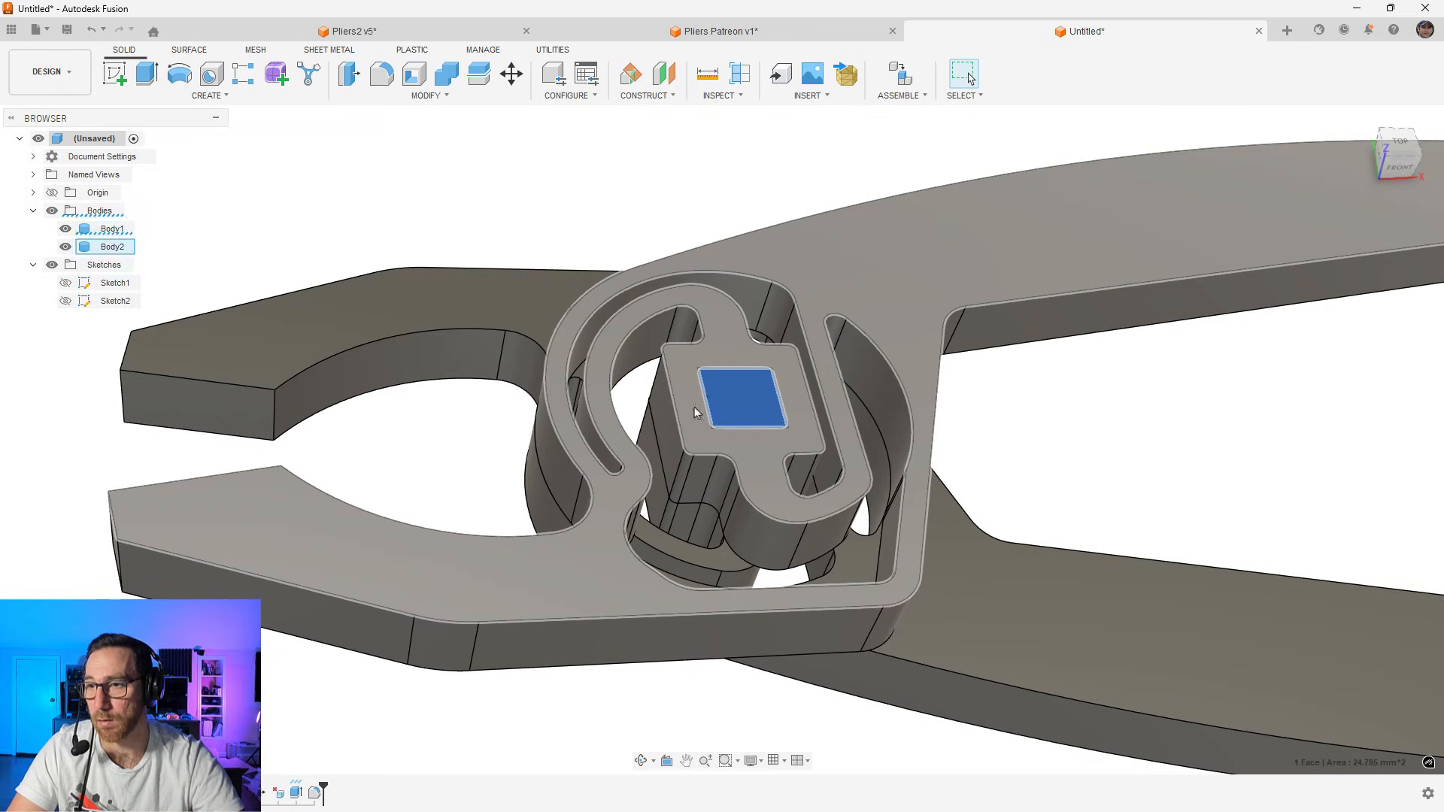
{"action": "left_click", "coordinate": [651, 215]}
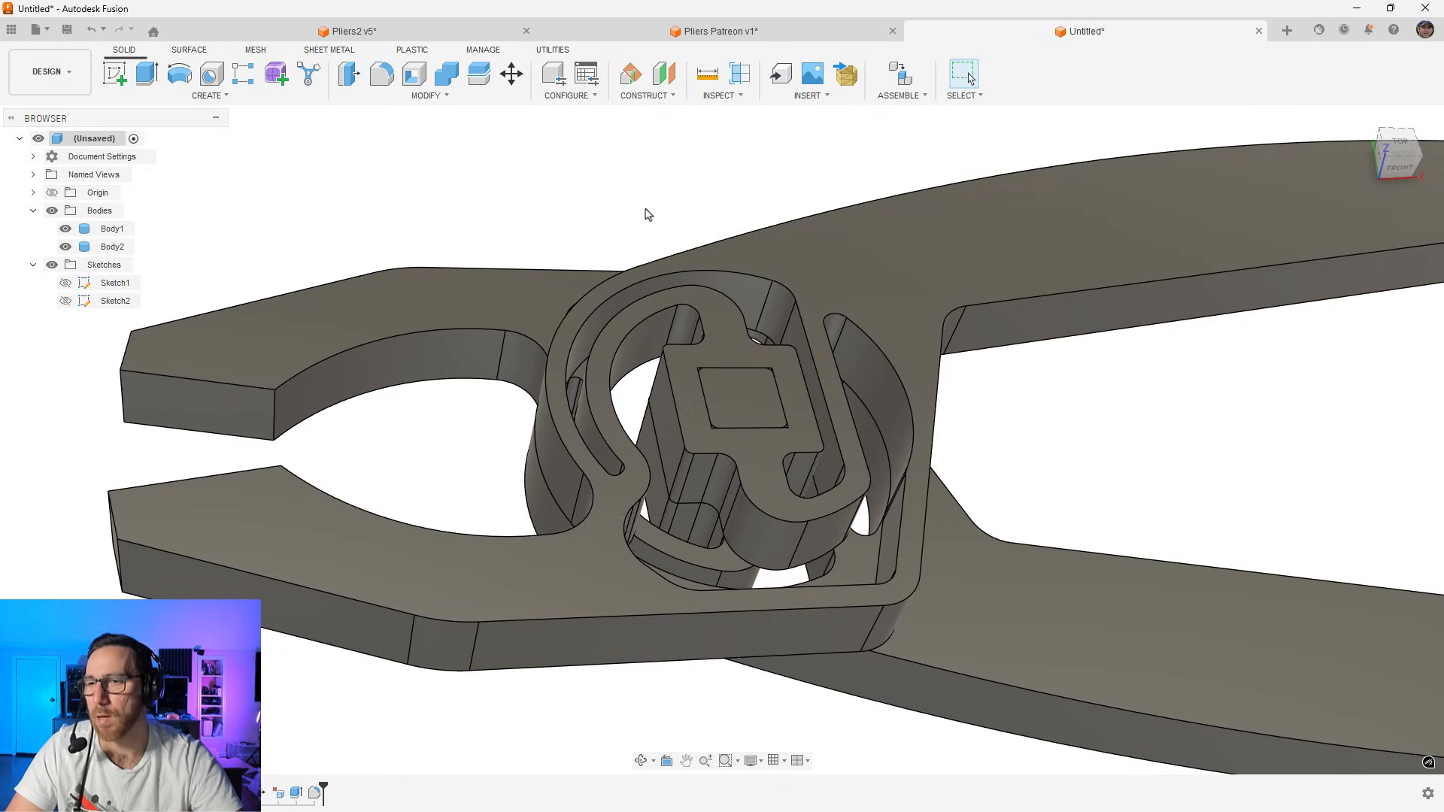
{"action": "scroll", "coordinate": [440, 253], "scroll_direction": "down", "scroll_amount": 3}
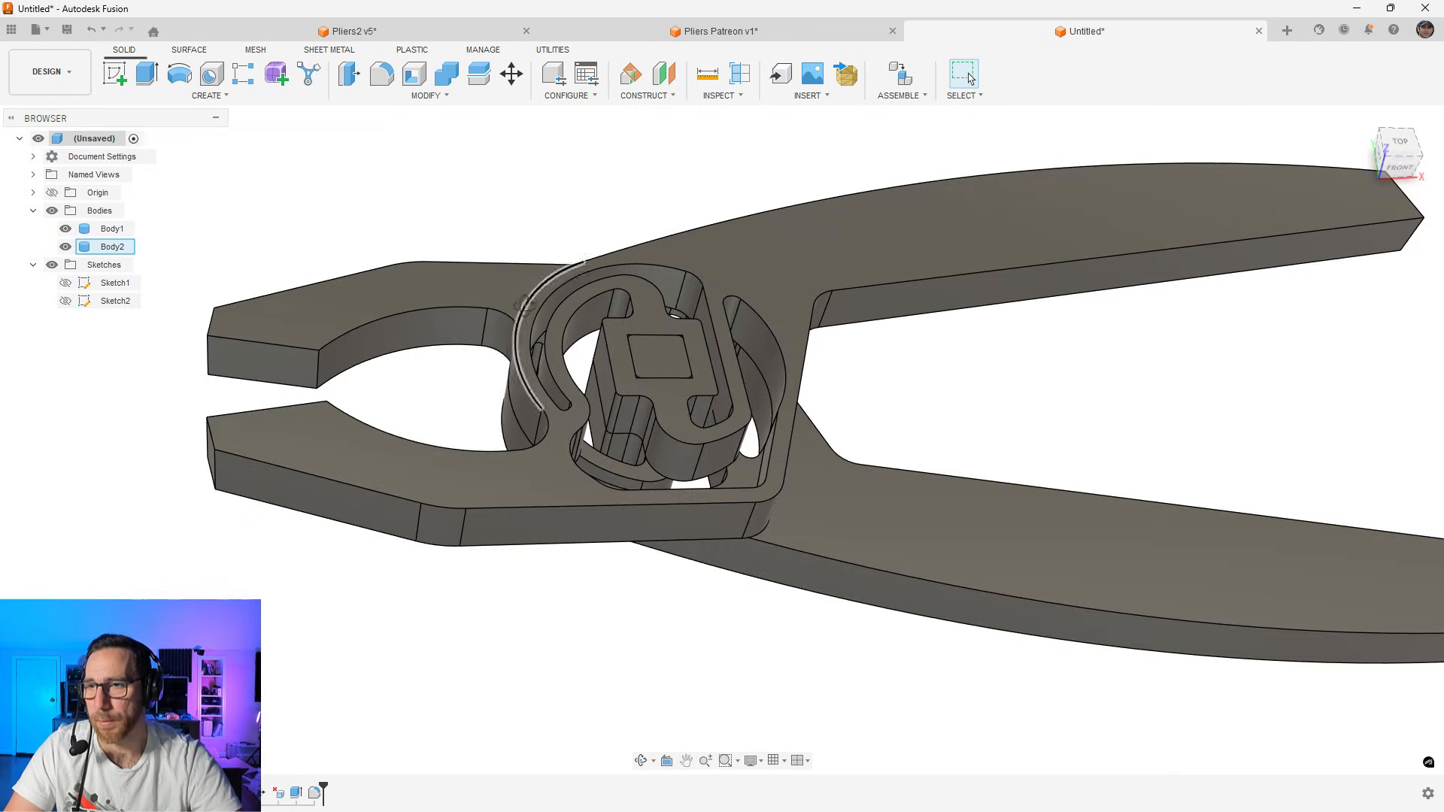
{"action": "middle_click_drag", "start_coordinate": [528, 295], "coordinate": [737, 329], "text": "shift"}
{"action": "left_click", "coordinate": [1395, 156]}
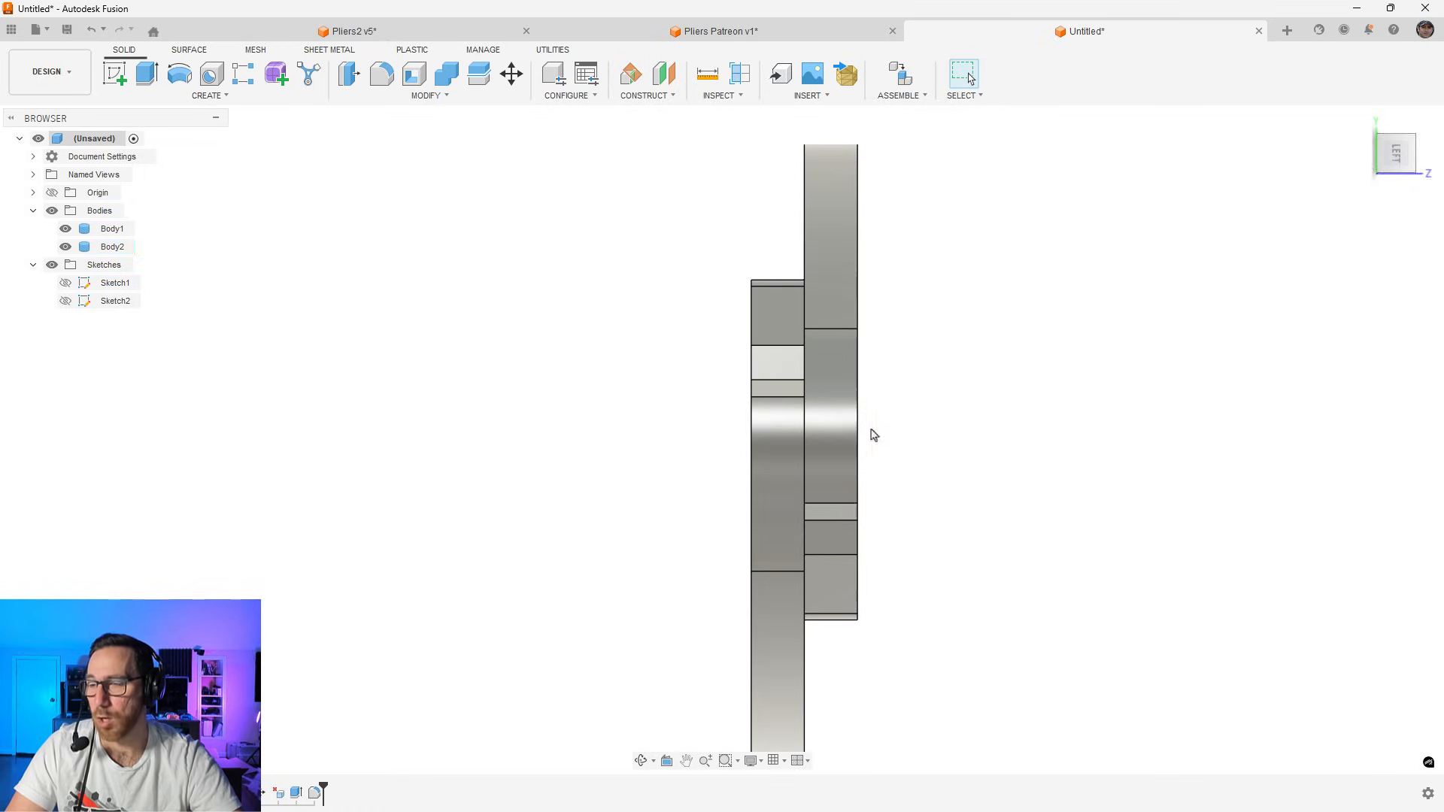
On the lower half's top face, sketch a line from the outer corner of the jaw tip to the jaw's inner curve
{"action": "middle_click_drag", "start_coordinate": [870, 431], "coordinate": [716, 412], "text": "shift"}
{"action": "left_click", "coordinate": [345, 322]}
{"action": "right_click", "coordinate": [345, 323]}
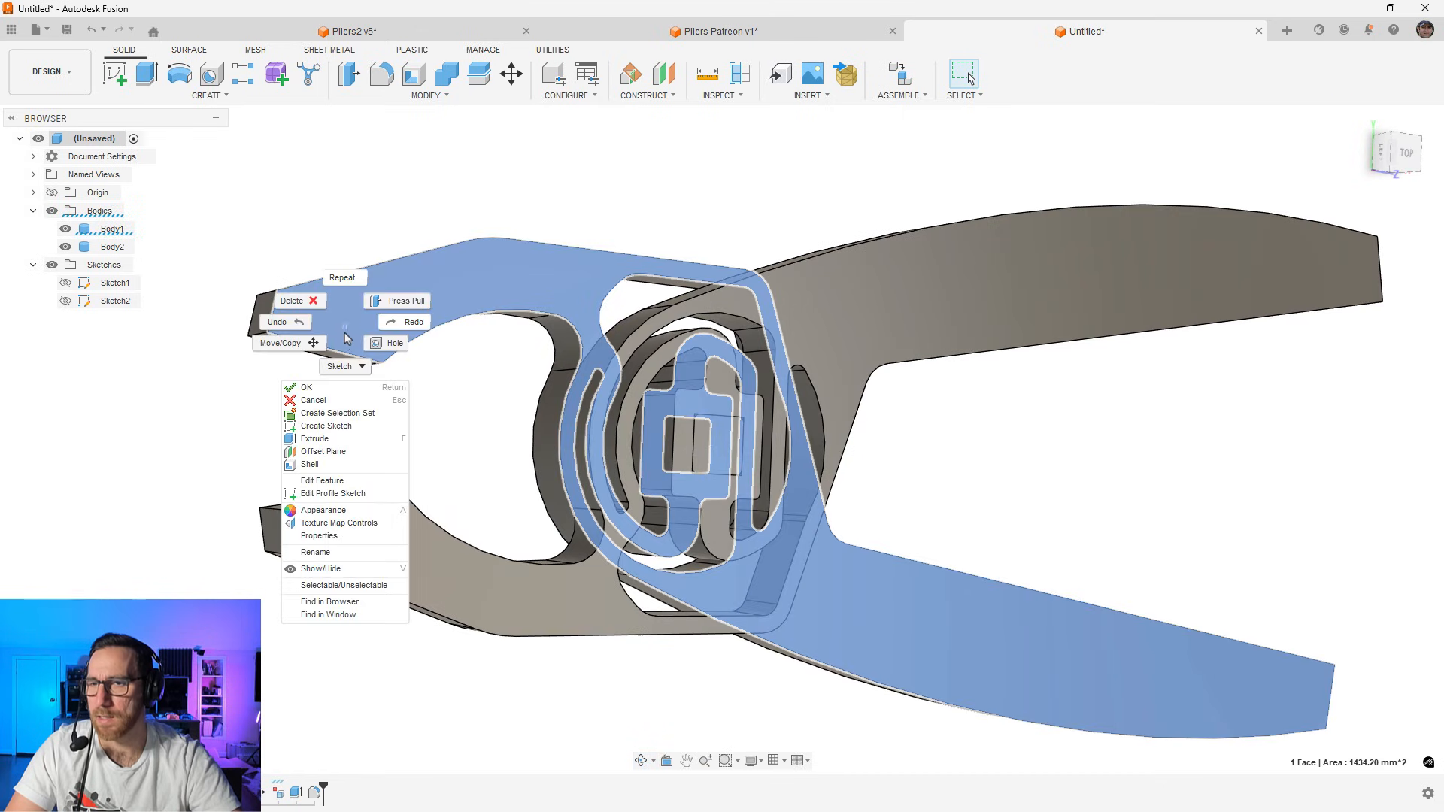
{"action": "left_click", "coordinate": [341, 425]}
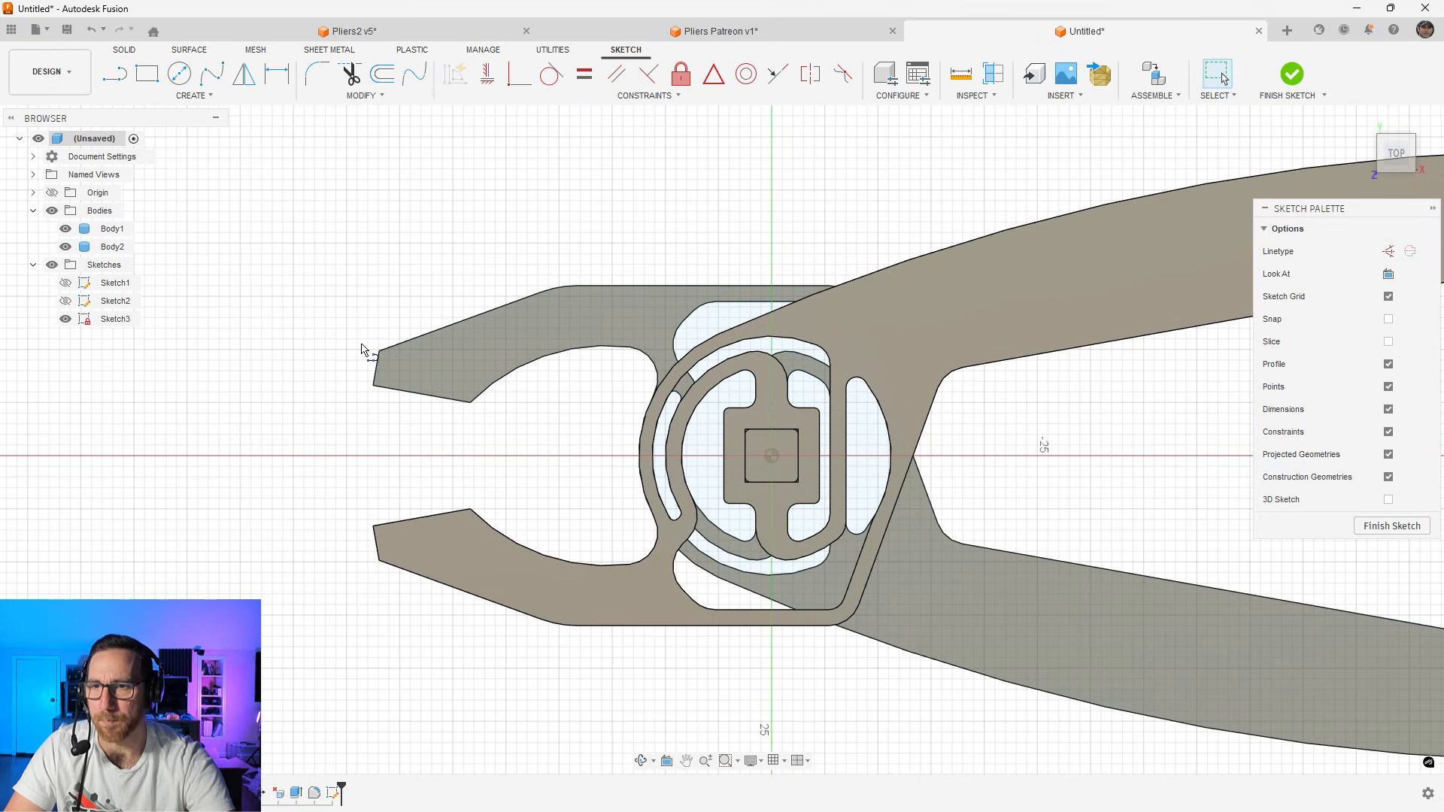
{"action": "key", "text": "l"}
{"action": "left_click", "coordinate": [380, 350]}
{"action": "double_click", "coordinate": [506, 373]}
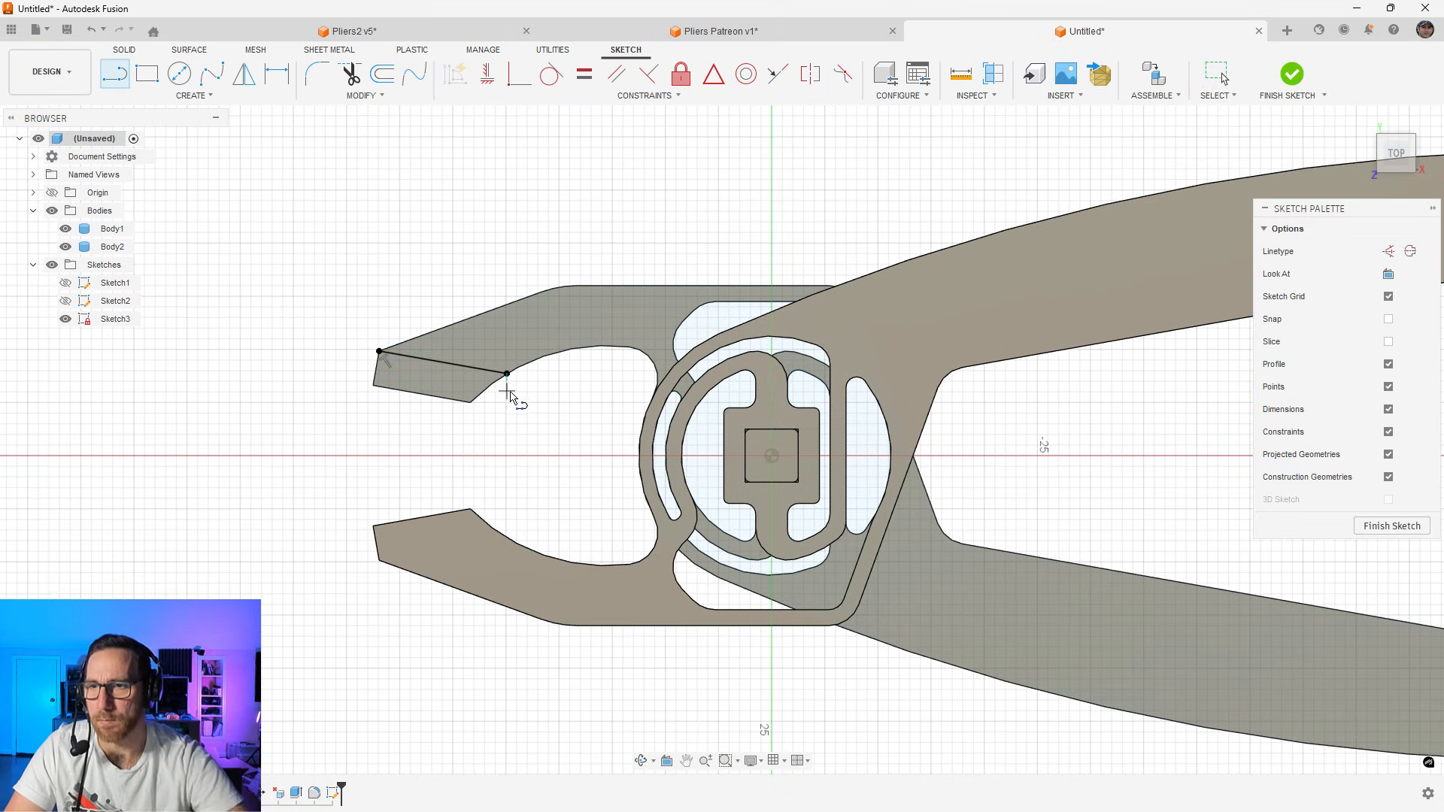
{"action": "left_click", "coordinate": [1301, 85]}
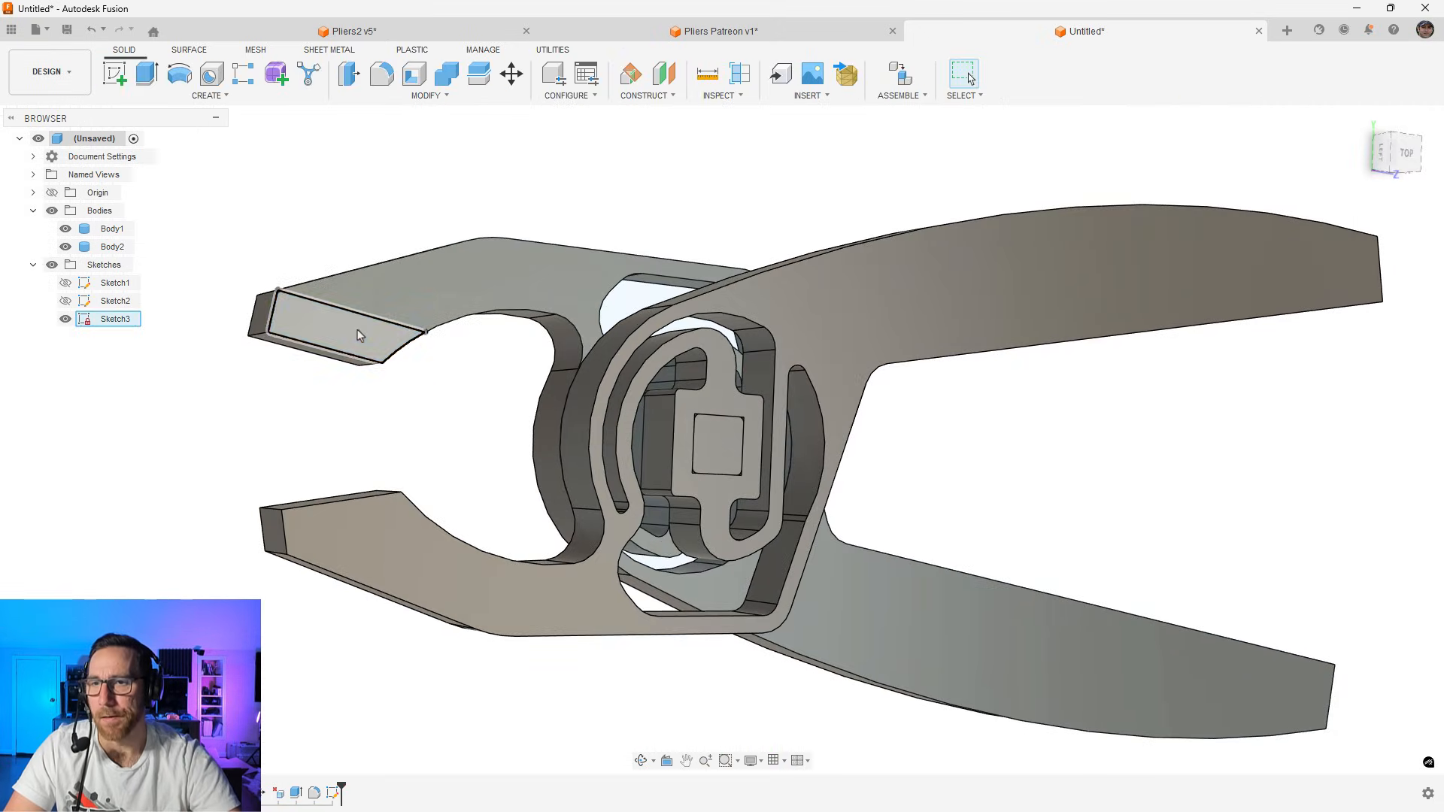
Extrude the jaw tip profile on the lower half 5 mm upward
{"action": "type", "text": "e"}
{"action": "type", "text": "5"}
{"action": "key", "text": "Return"}
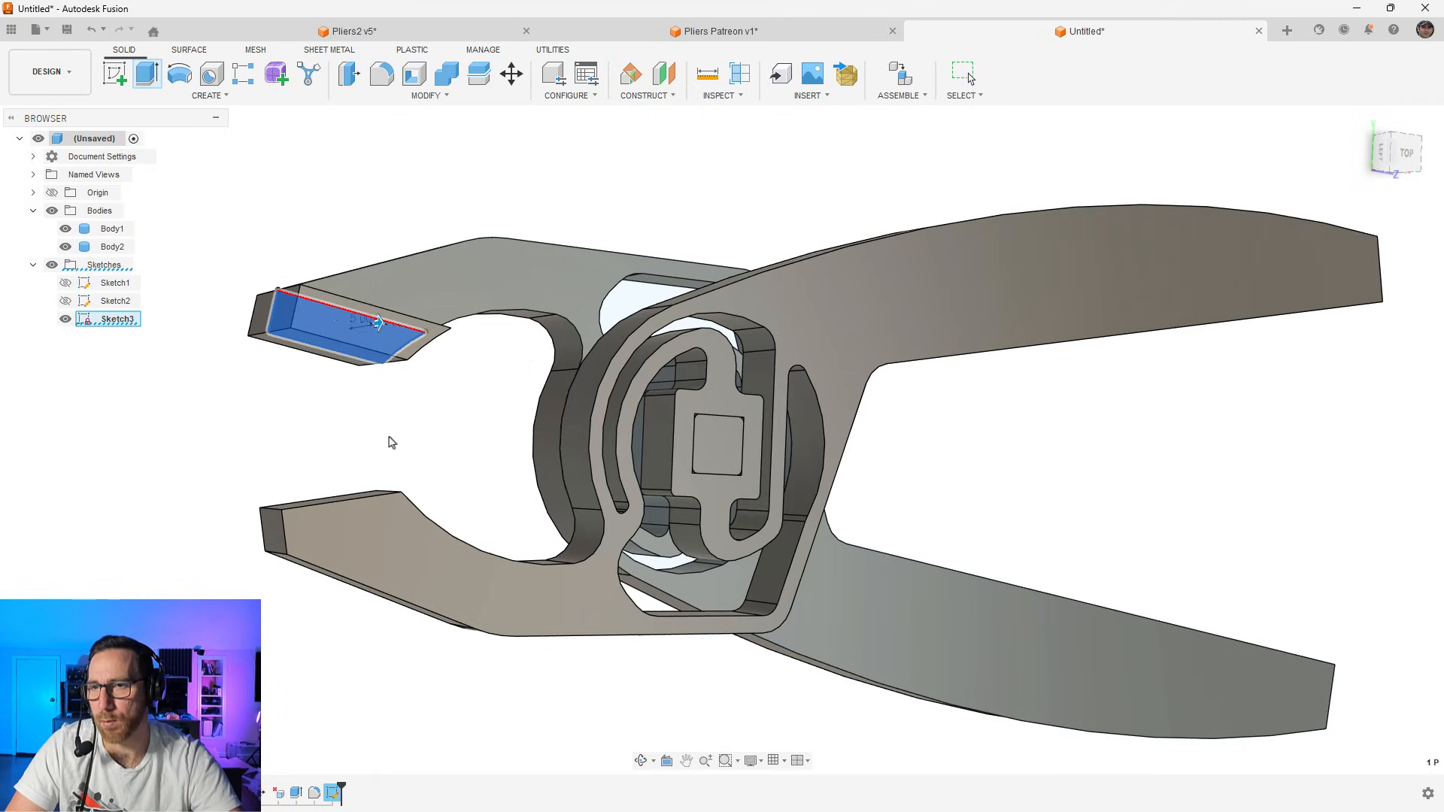
On the upper half's underside, sketch a line from the outer corner of the jaw tip to the jaw's inner curve
{"action": "middle_click_drag", "start_coordinate": [396, 442], "coordinate": [541, 448], "text": "shift"}
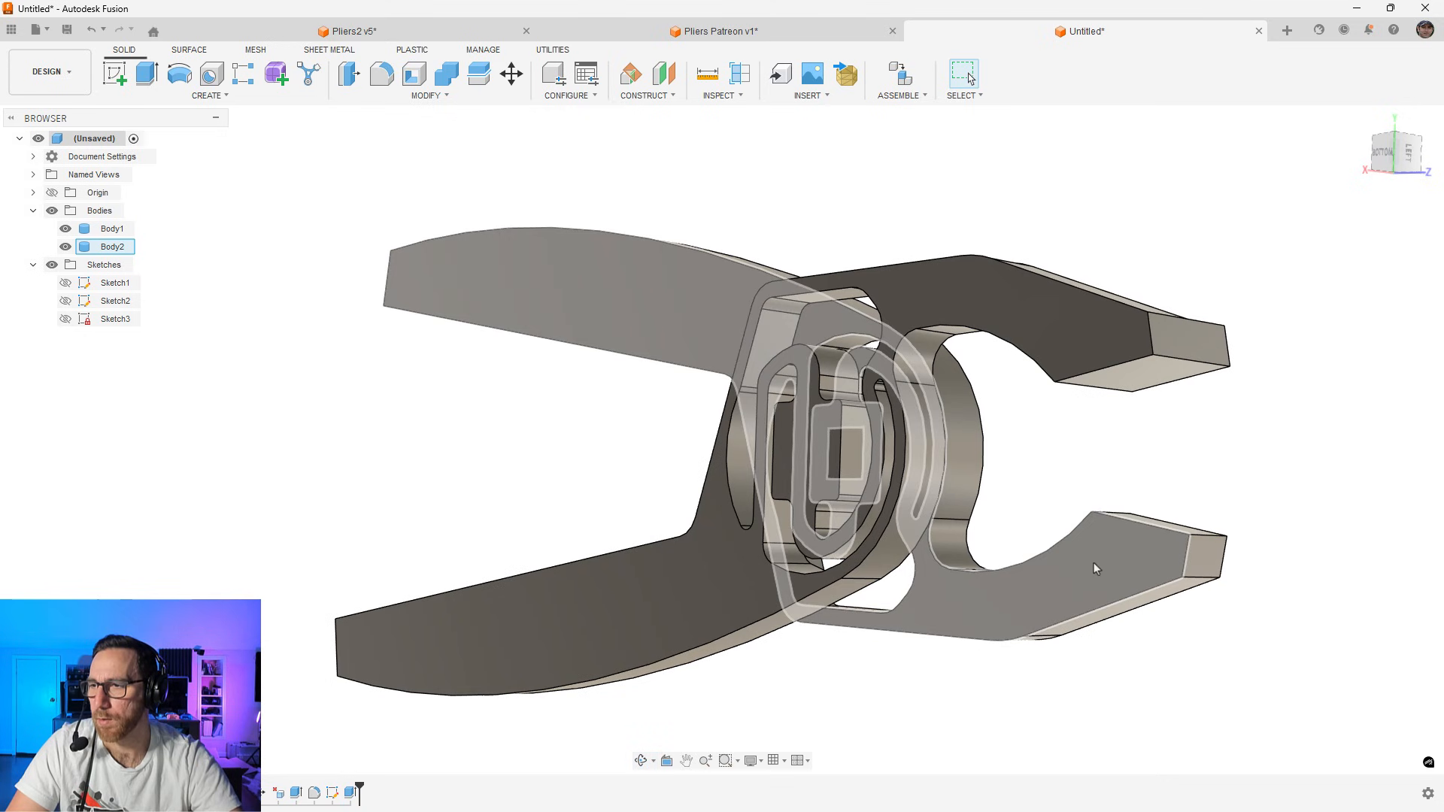
{"action": "left_click", "coordinate": [1094, 563]}
{"action": "right_click", "coordinate": [1096, 562]}
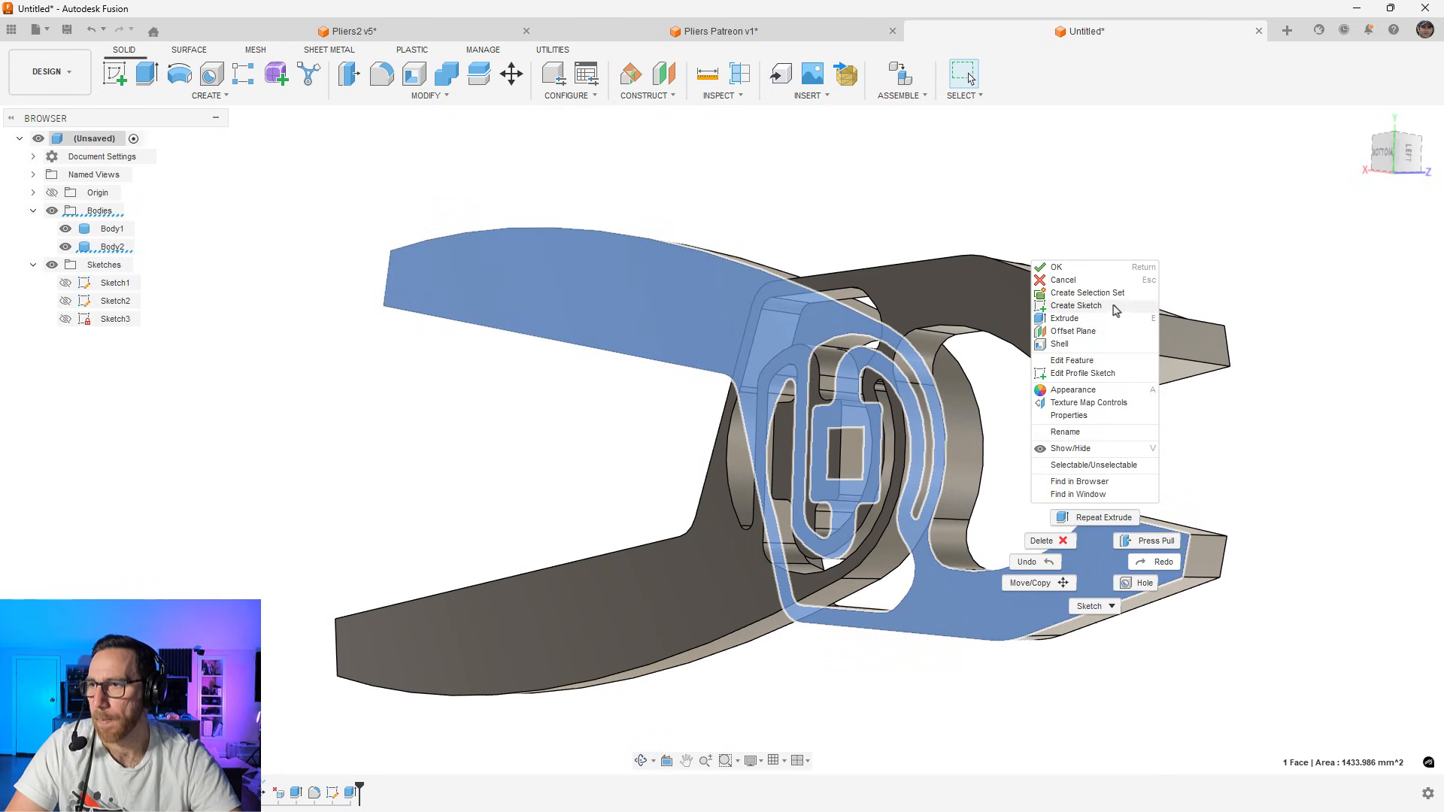
{"action": "left_click", "coordinate": [1075, 305]}
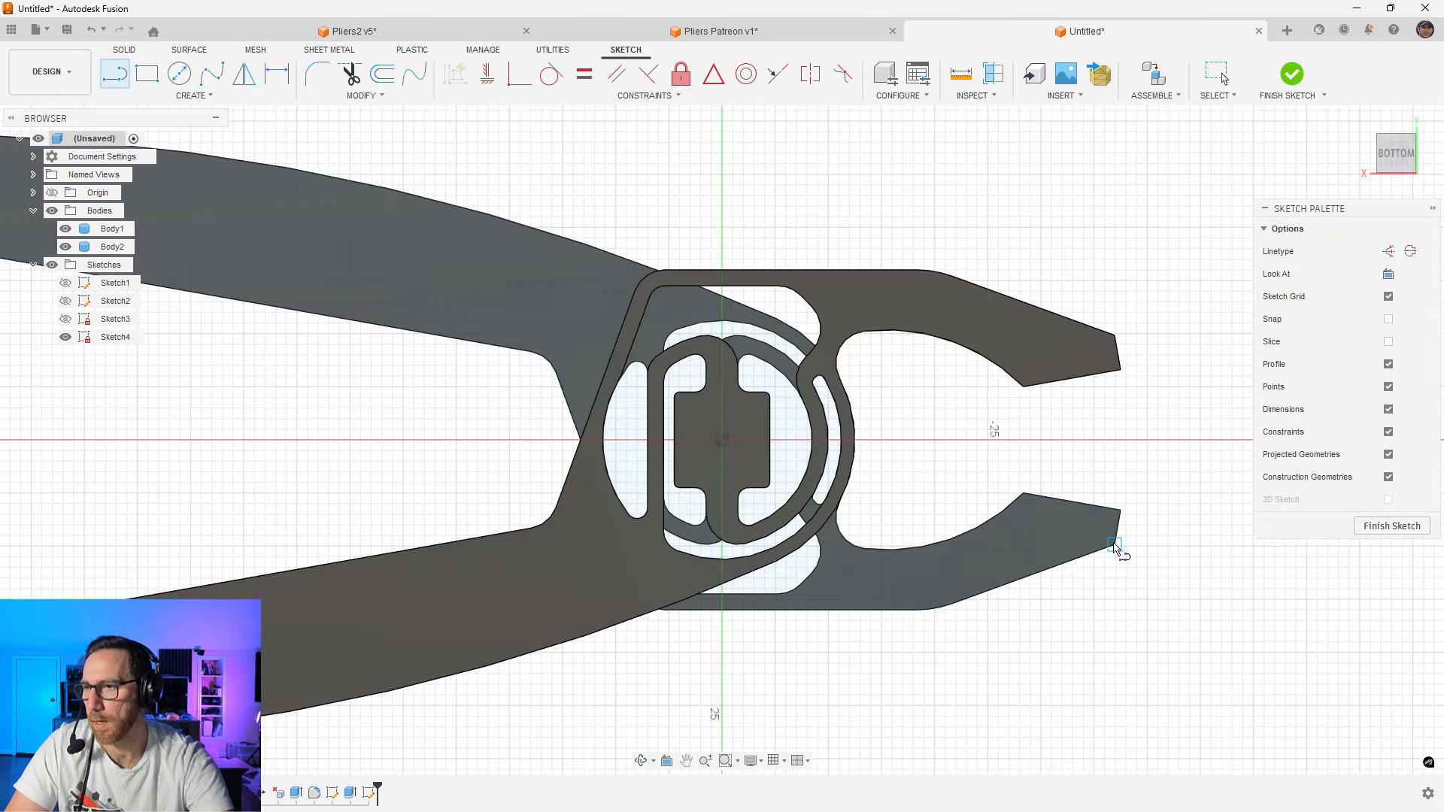
{"action": "left_click", "coordinate": [1115, 545]}
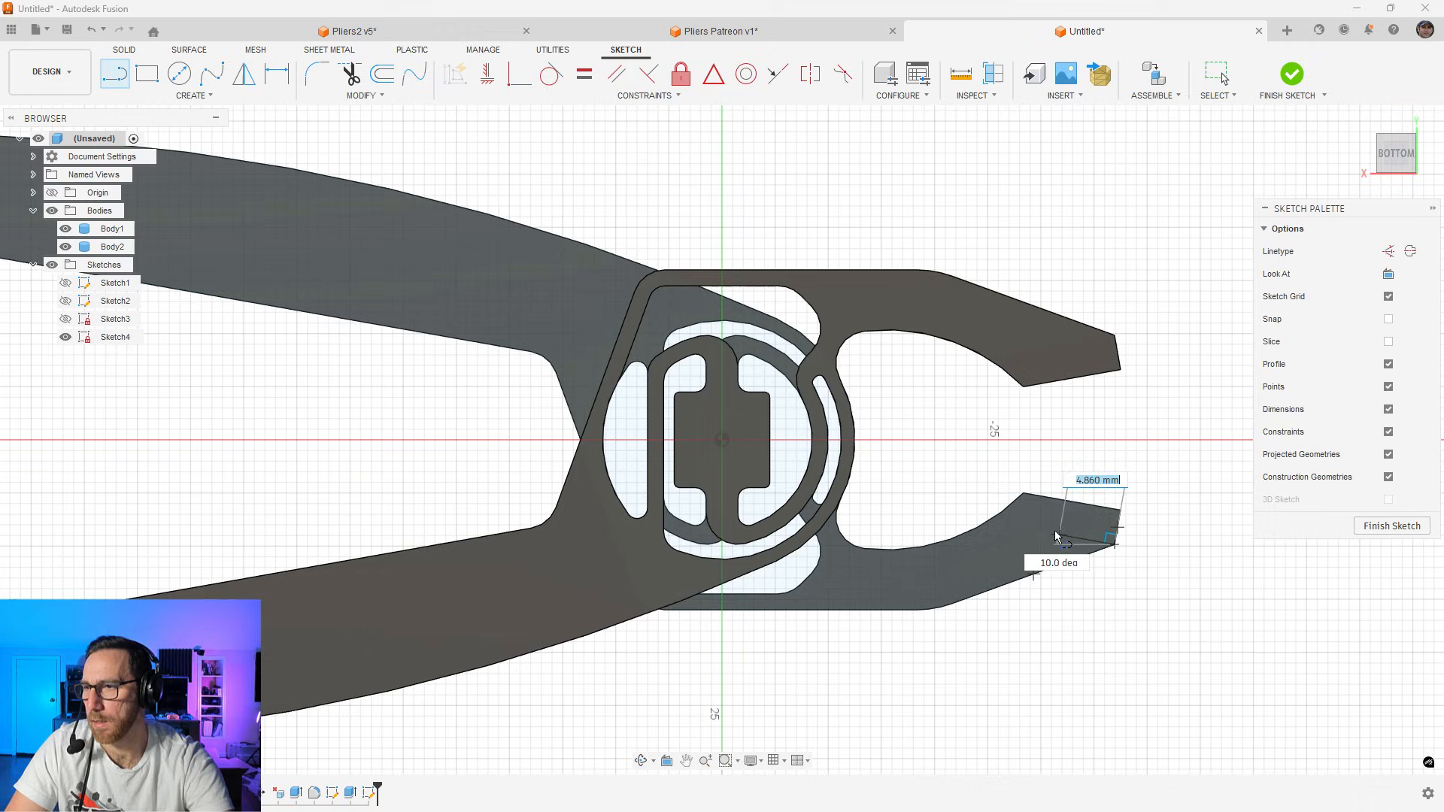
{"action": "double_click", "coordinate": [988, 520]}
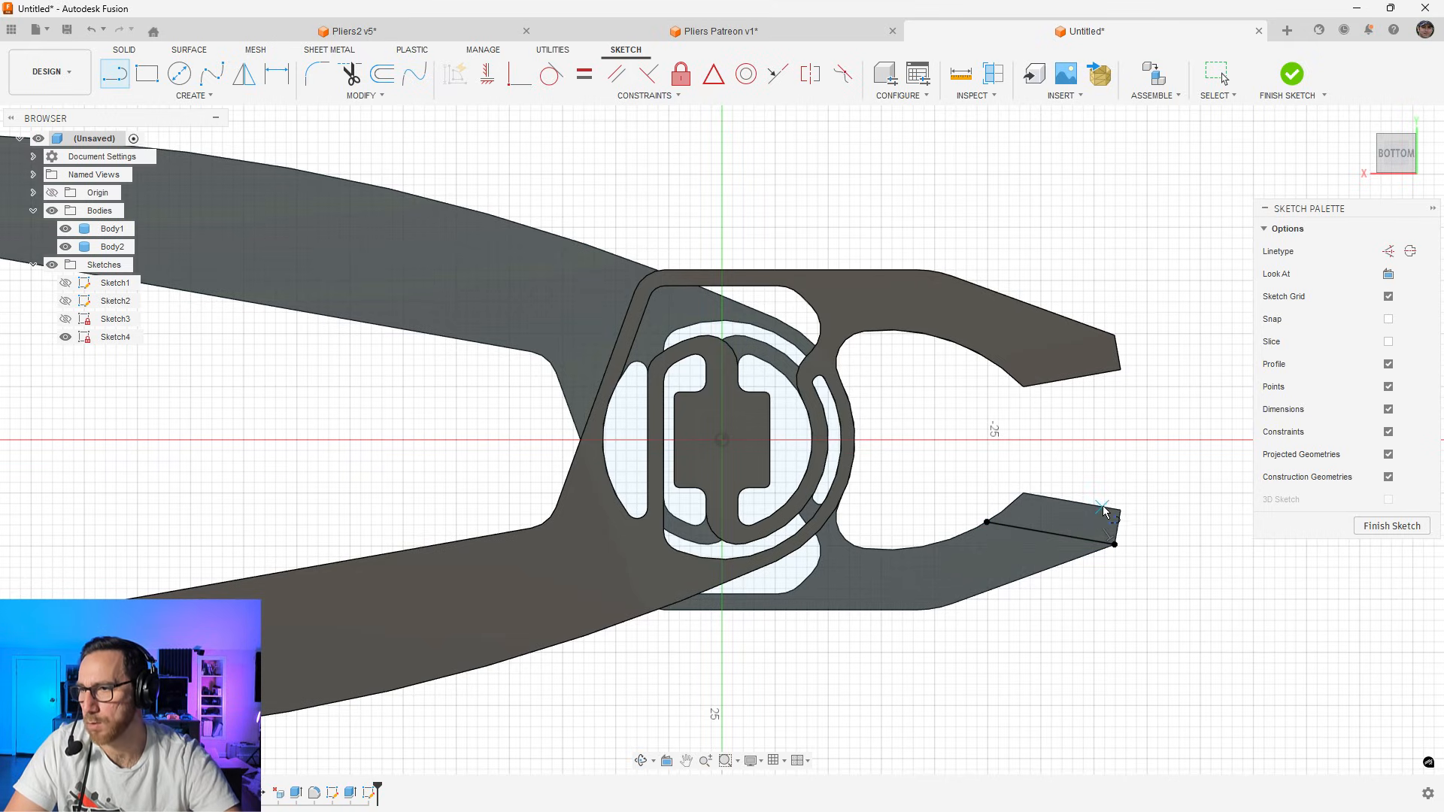
{"action": "left_click", "coordinate": [1294, 75]}
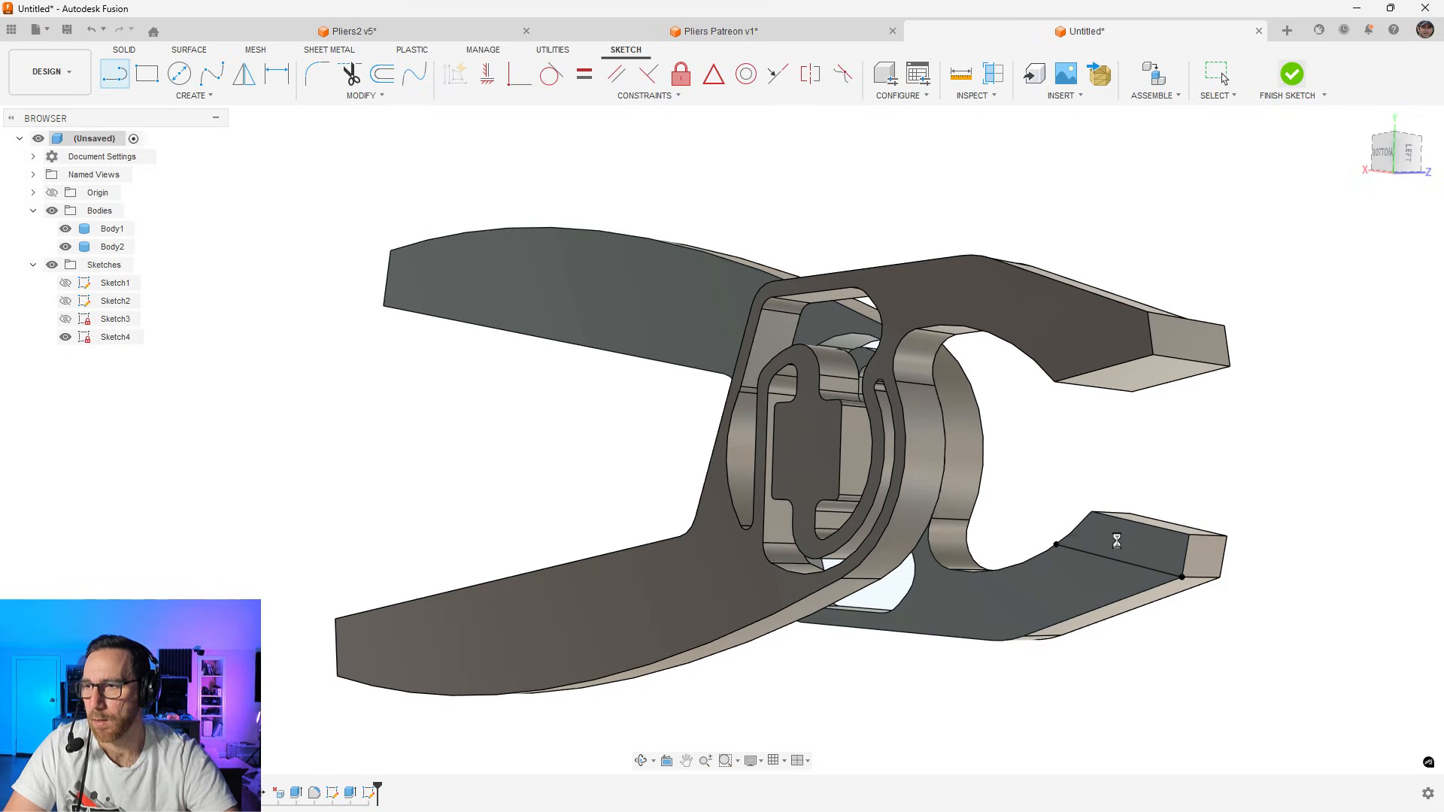
Extrude the jaw tip profile on the upper half's underside 5 mm
{"action": "key", "text": "e"}
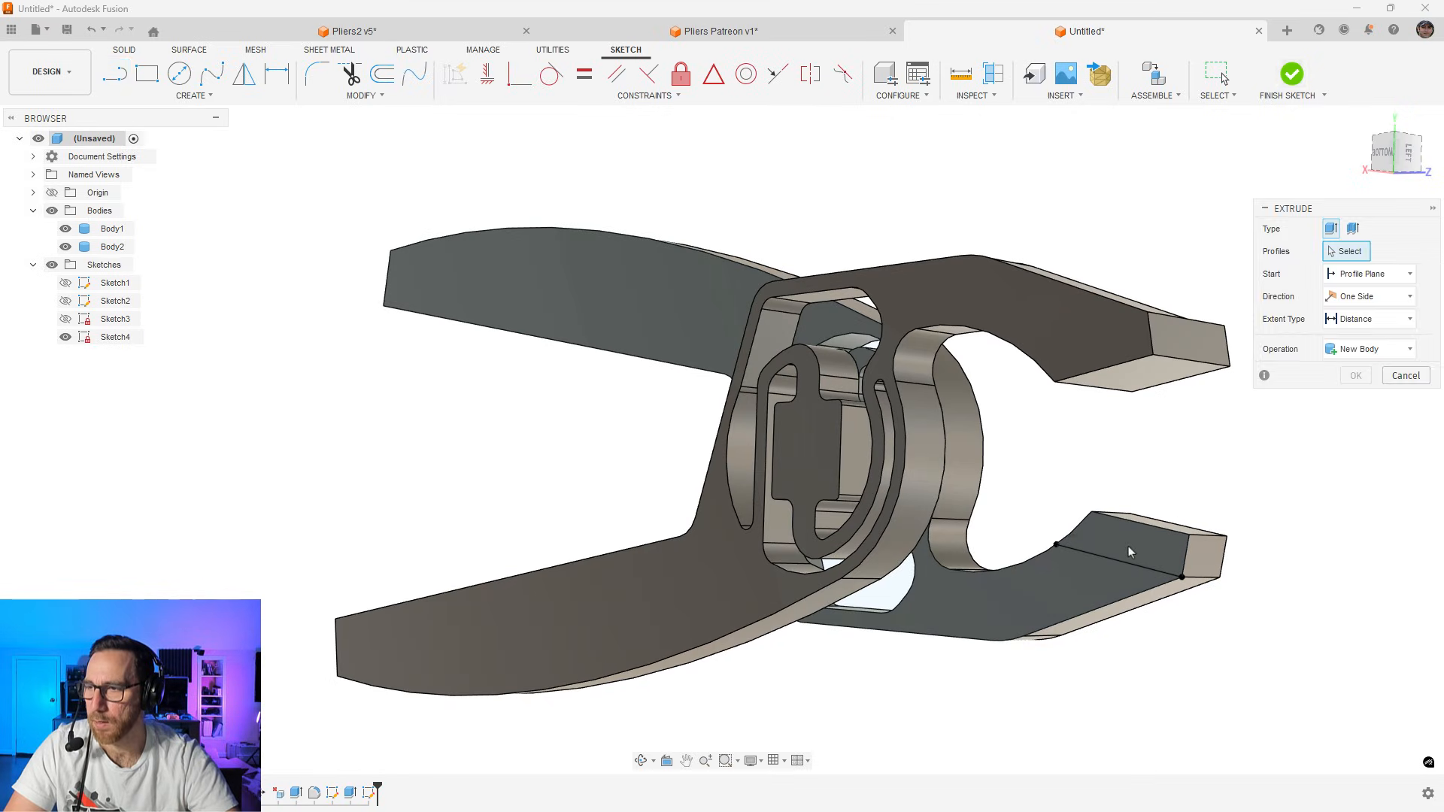
{"action": "left_click", "coordinate": [1128, 546]}
{"action": "type", "text": "5"}
{"action": "key", "text": "Return"}
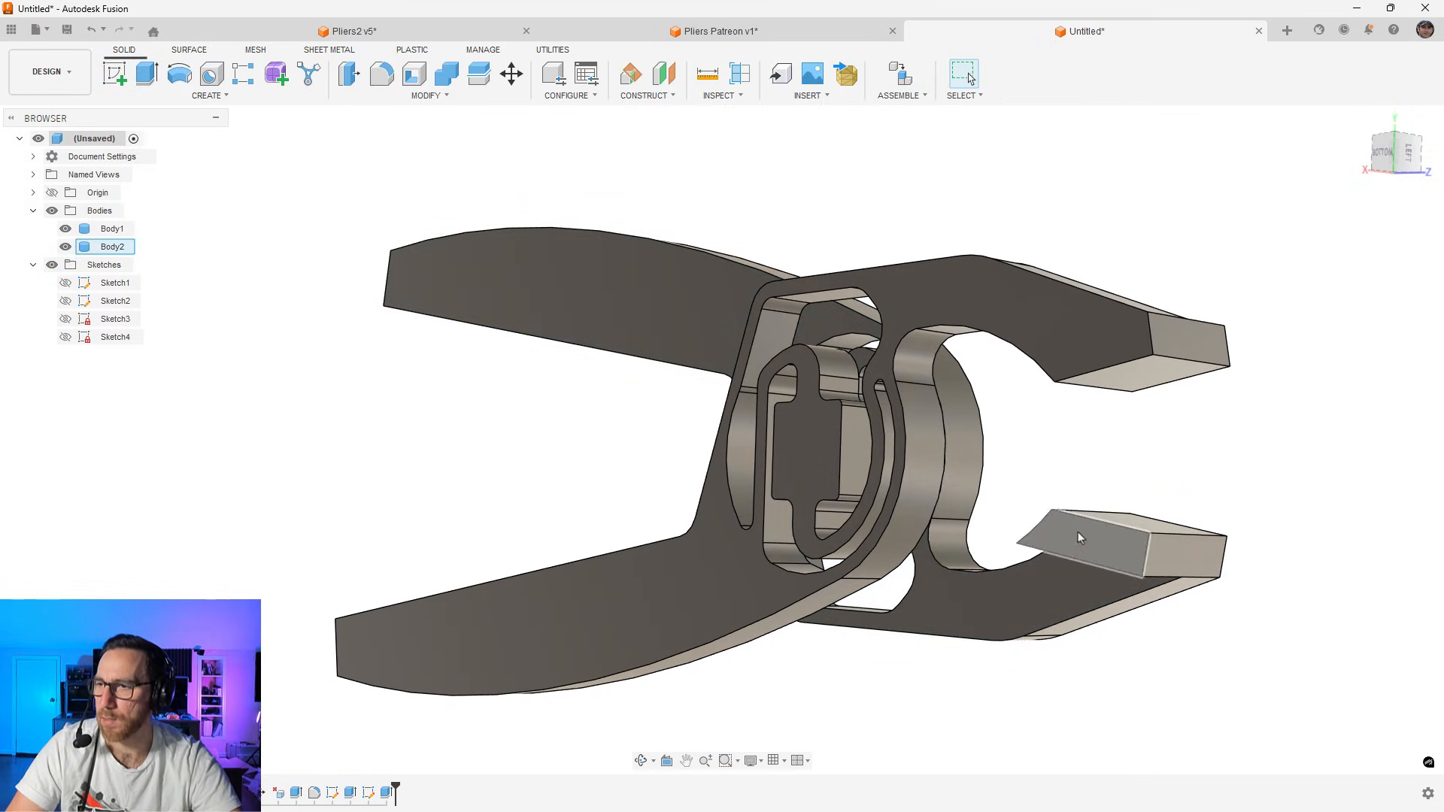
Fillet the rear vertical edge of both jaw tip extensions, facing the pivot, with a 1 mm radius
{"action": "middle_click_drag", "start_coordinate": [1077, 531], "coordinate": [812, 488], "text": "shift"}
{"action": "key", "text": "f"}
{"action": "left_click", "coordinate": [811, 487]}
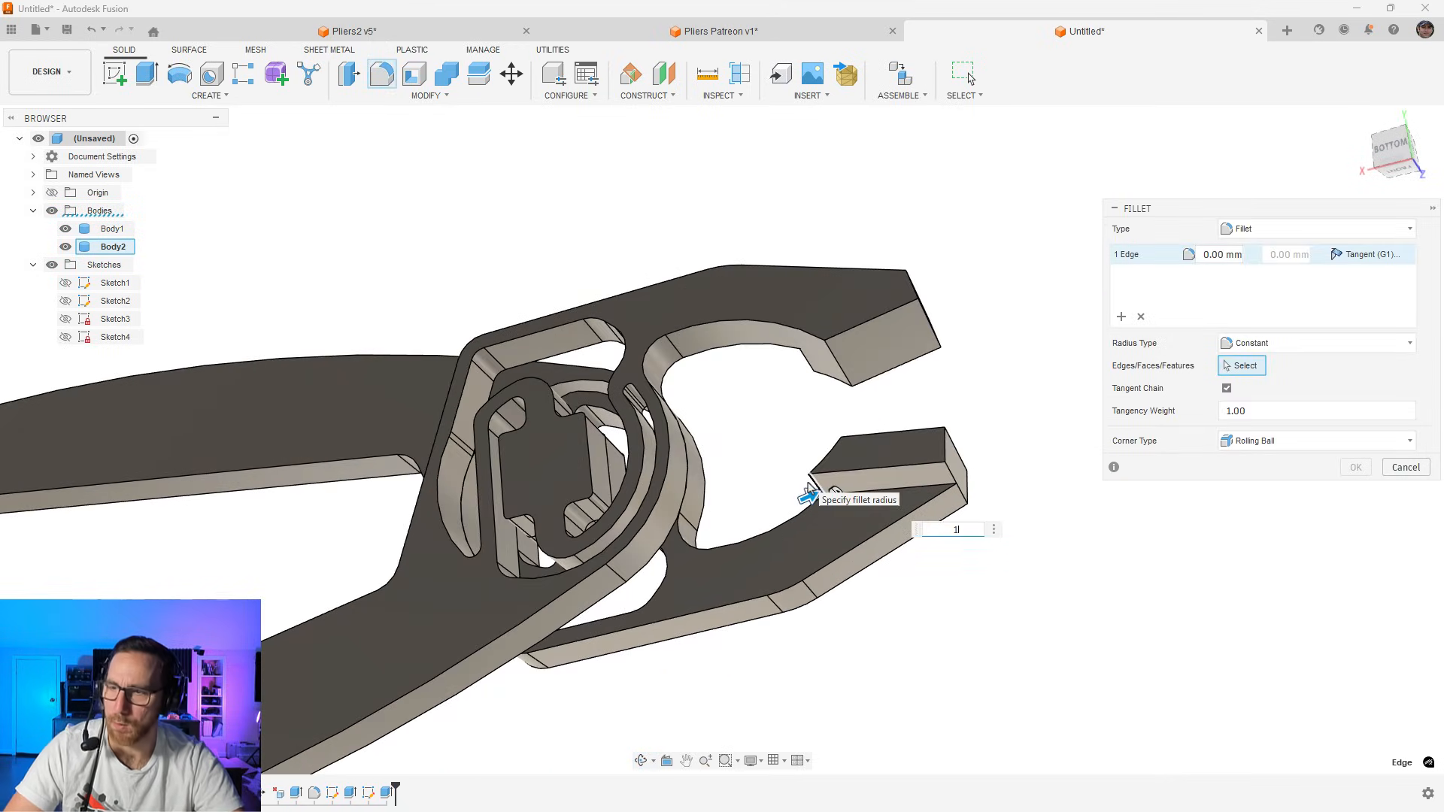
{"action": "type", "text": "1"}
{"action": "middle_click_drag", "start_coordinate": [838, 326], "coordinate": [624, 383], "text": "shift"}
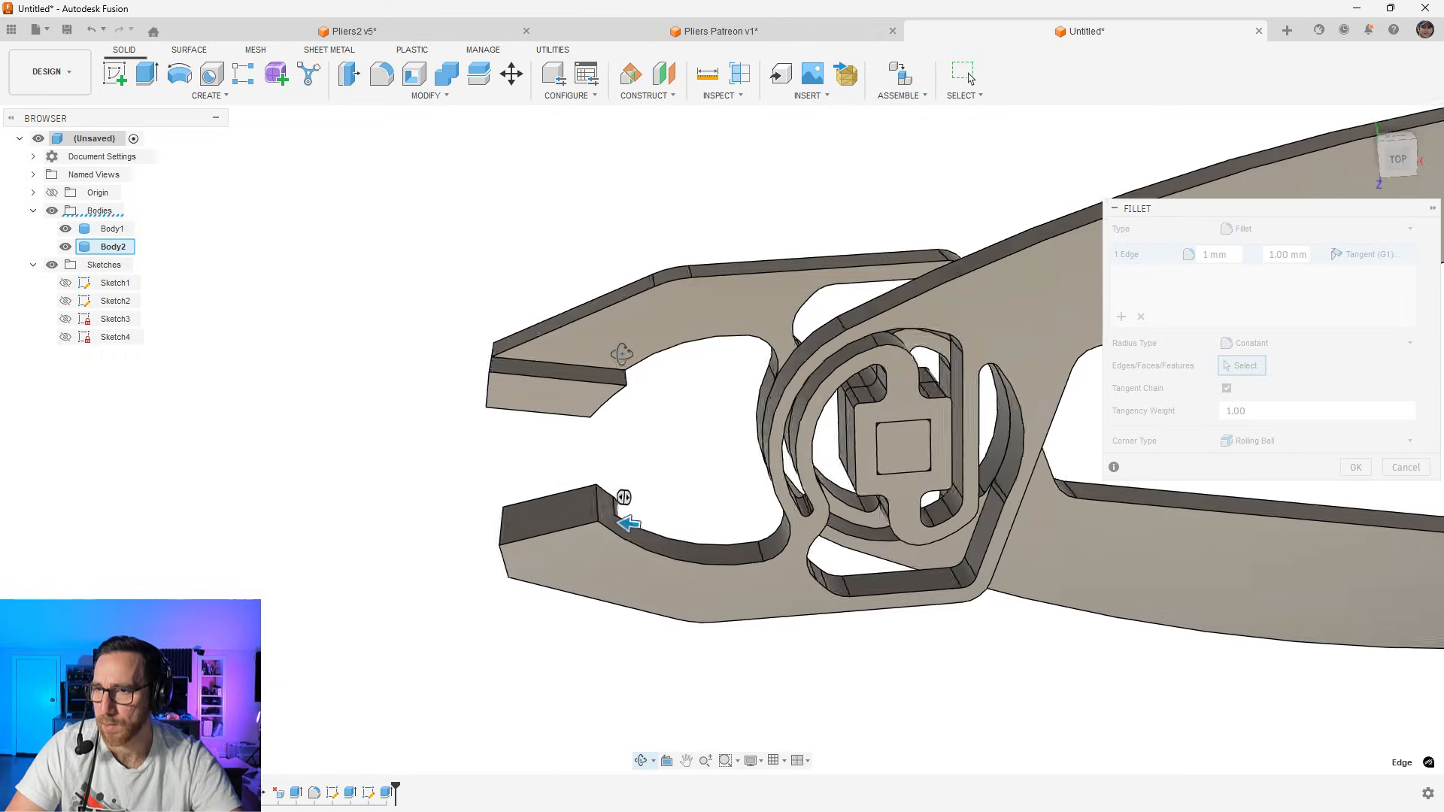
{"action": "left_click", "coordinate": [611, 378]}
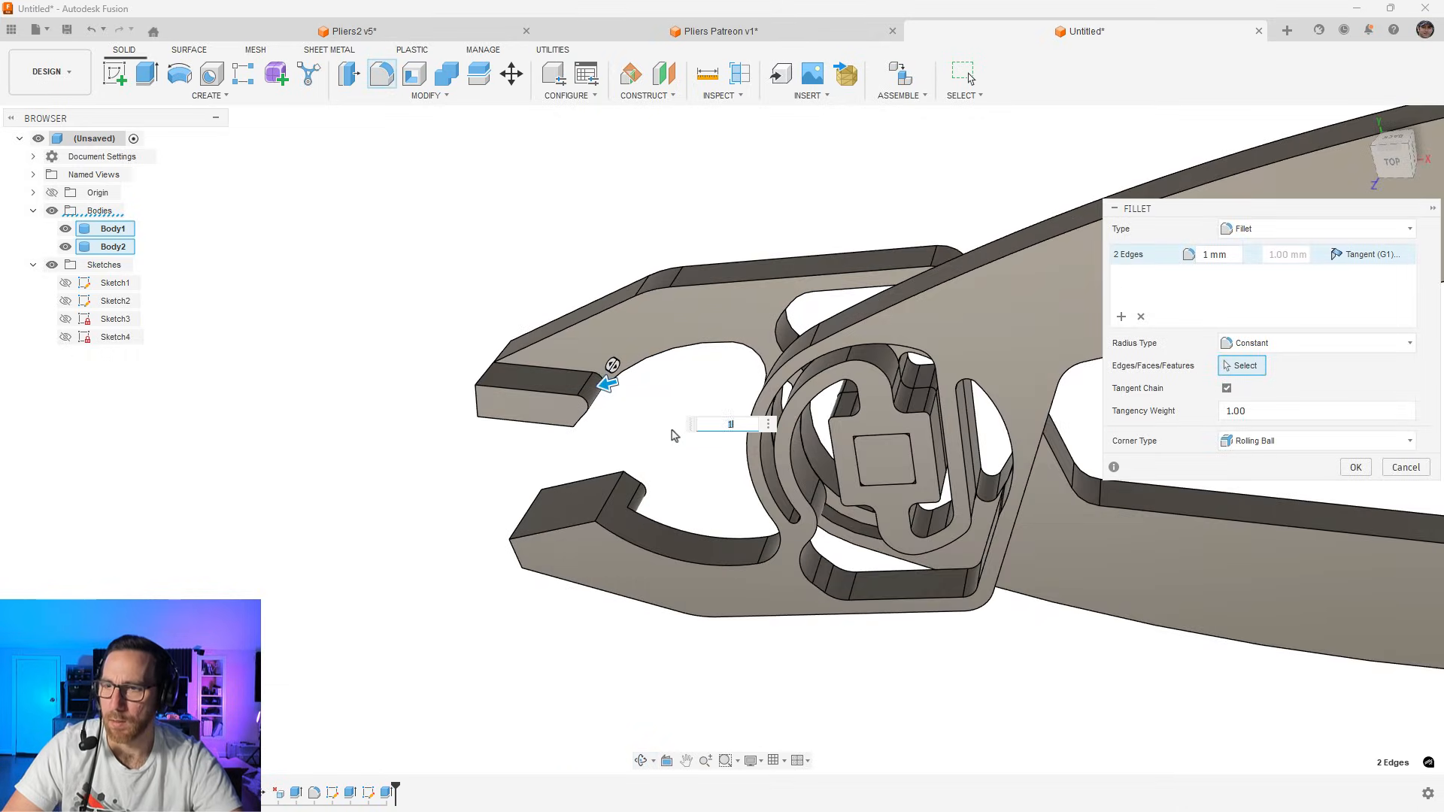
{"action": "key", "text": "Return"}
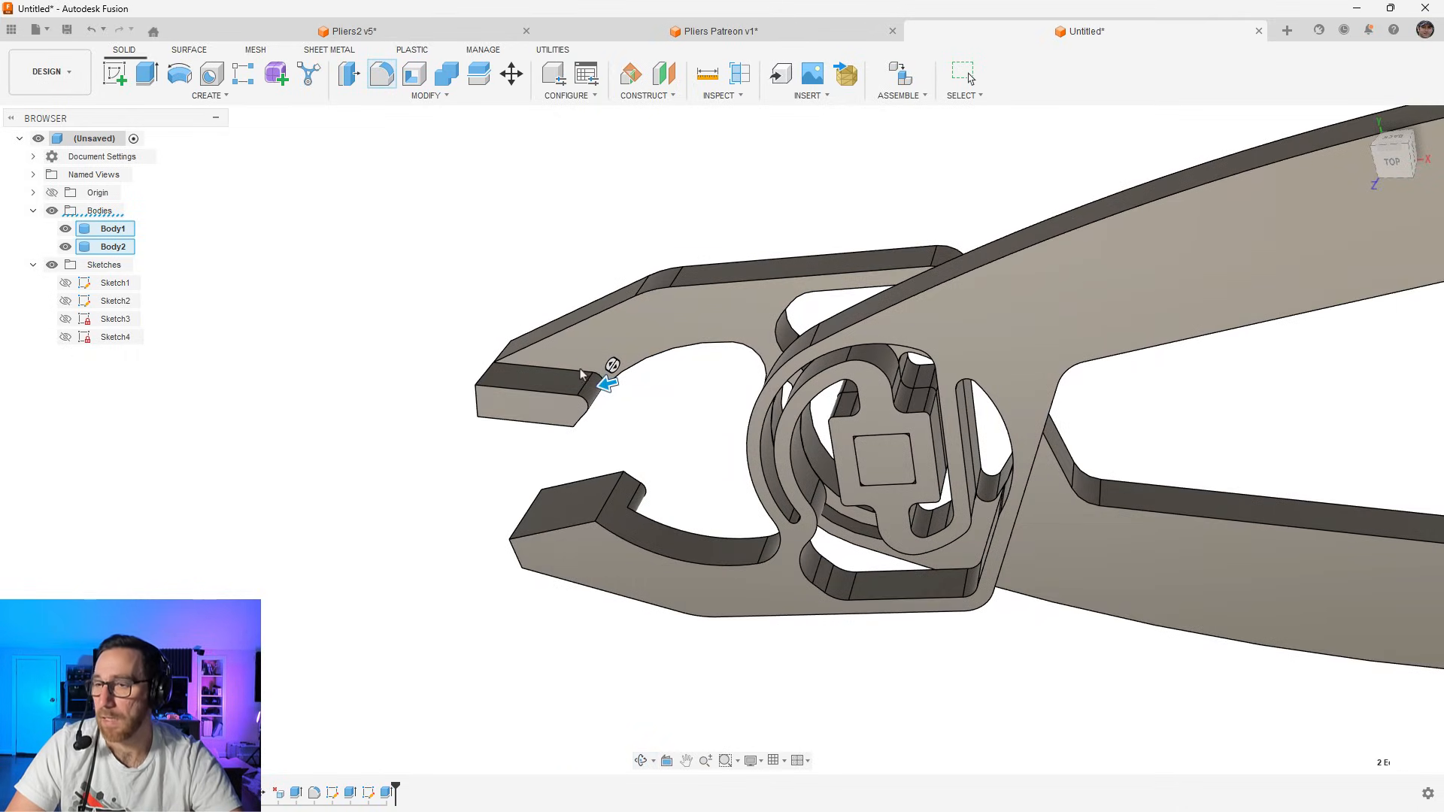
Fillet the base edges where each jaw tip extension meets its pliers half with a 4 mm radius
{"action": "type", "text": "f"}
{"action": "type", "text": "3"}
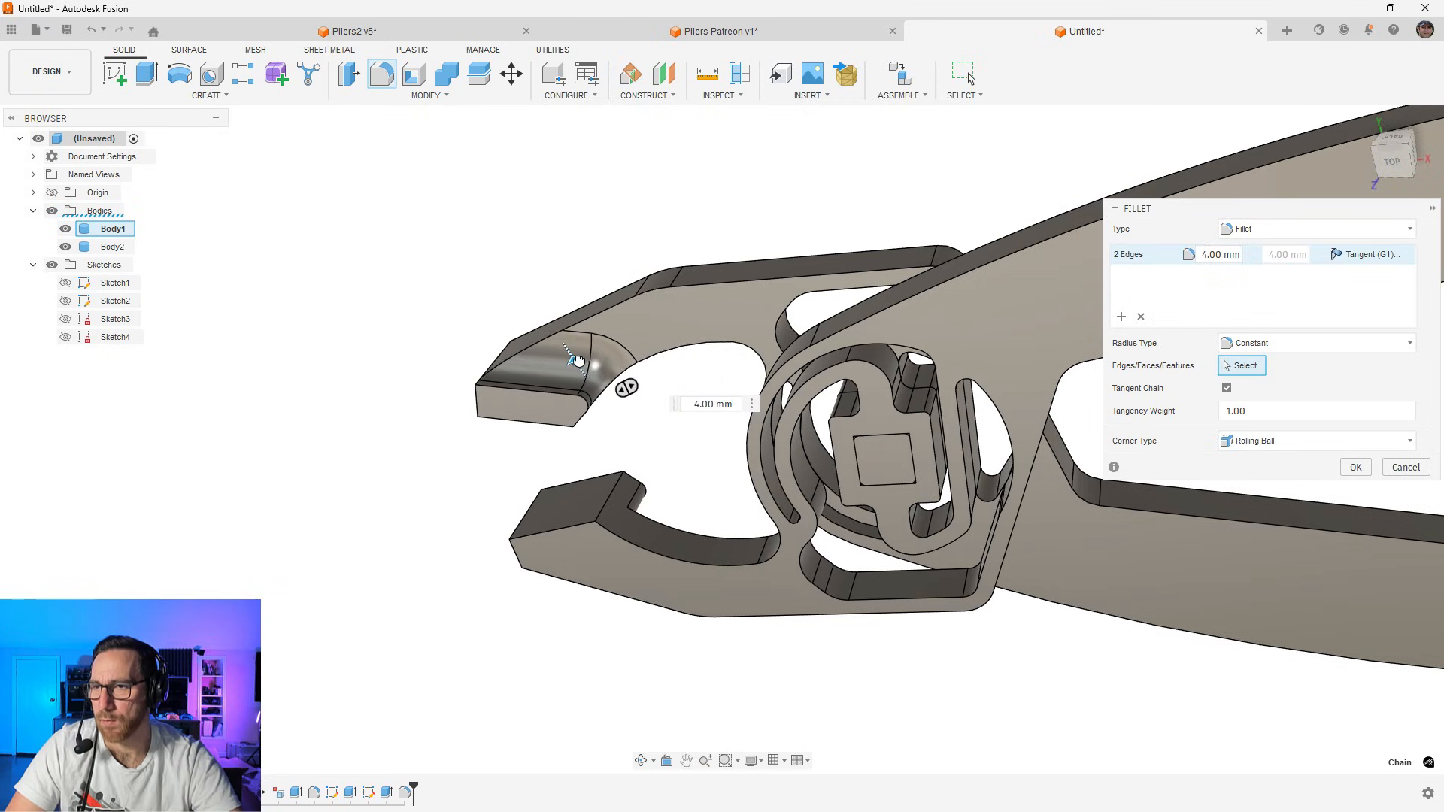
{"action": "left_click", "coordinate": [628, 522]}
{"action": "middle_click_drag", "start_coordinate": [629, 522], "coordinate": [1053, 529], "text": "shift"}
{"action": "left_click", "coordinate": [1354, 467]}
Fillet the outer front edge of both jaw tip extensions with a 1 mm radius
{"action": "left_click", "coordinate": [521, 391]}
{"action": "key", "text": "f"}
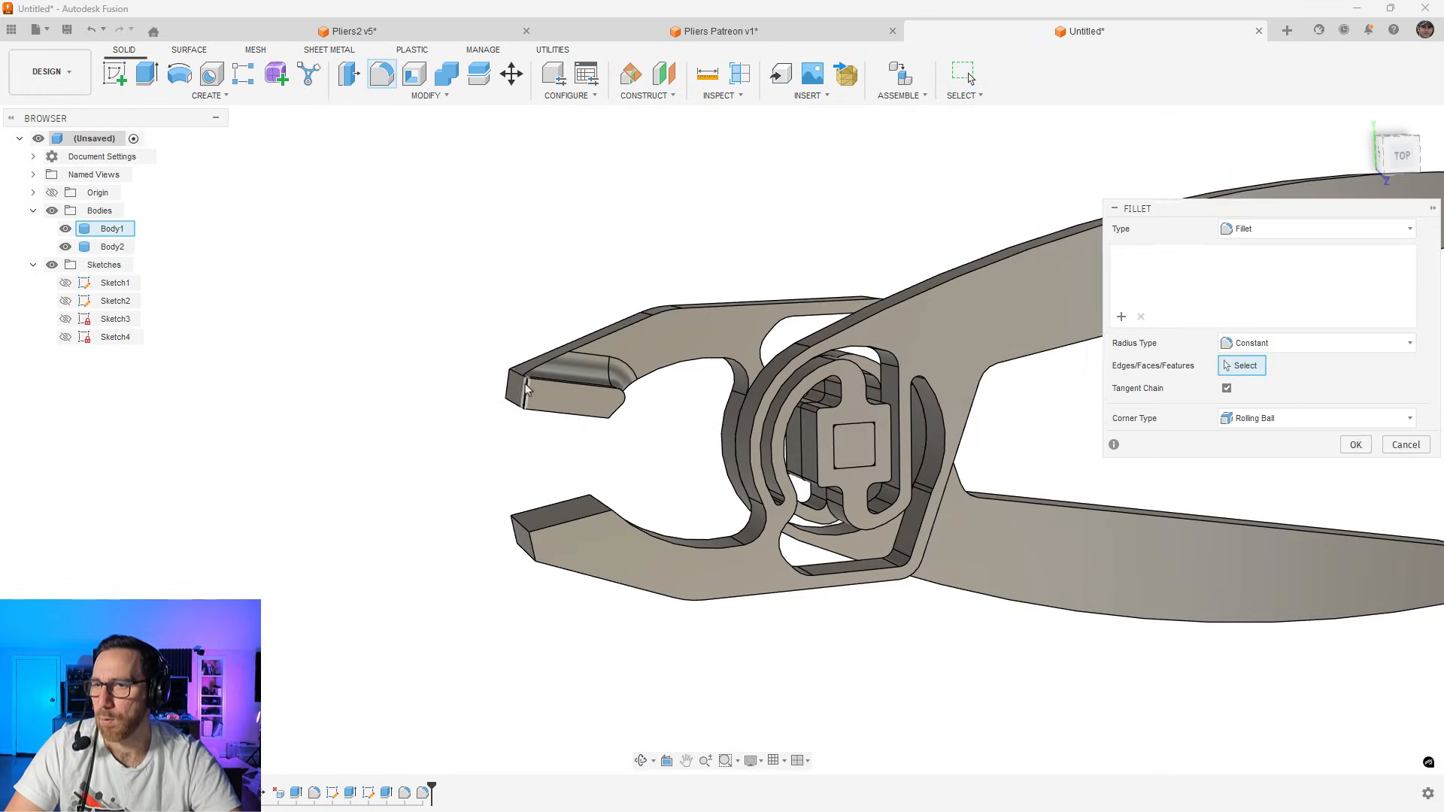
{"action": "scroll", "coordinate": [523, 391], "scroll_direction": "up", "scroll_amount": 5}
{"action": "left_click", "coordinate": [528, 397]}
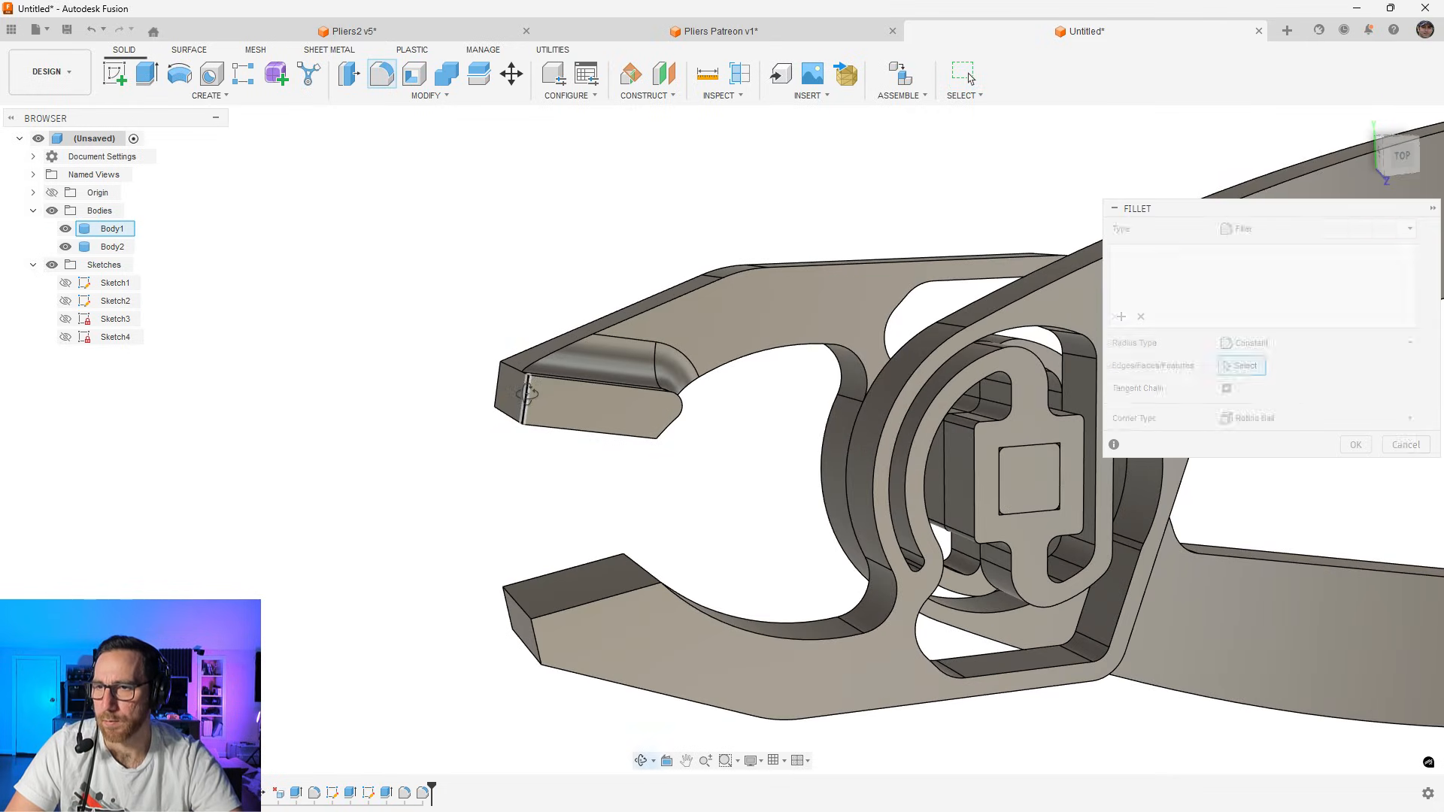
{"action": "middle_click_drag", "start_coordinate": [528, 397], "coordinate": [529, 411], "text": "shift"}
{"action": "left_click", "coordinate": [522, 403]}
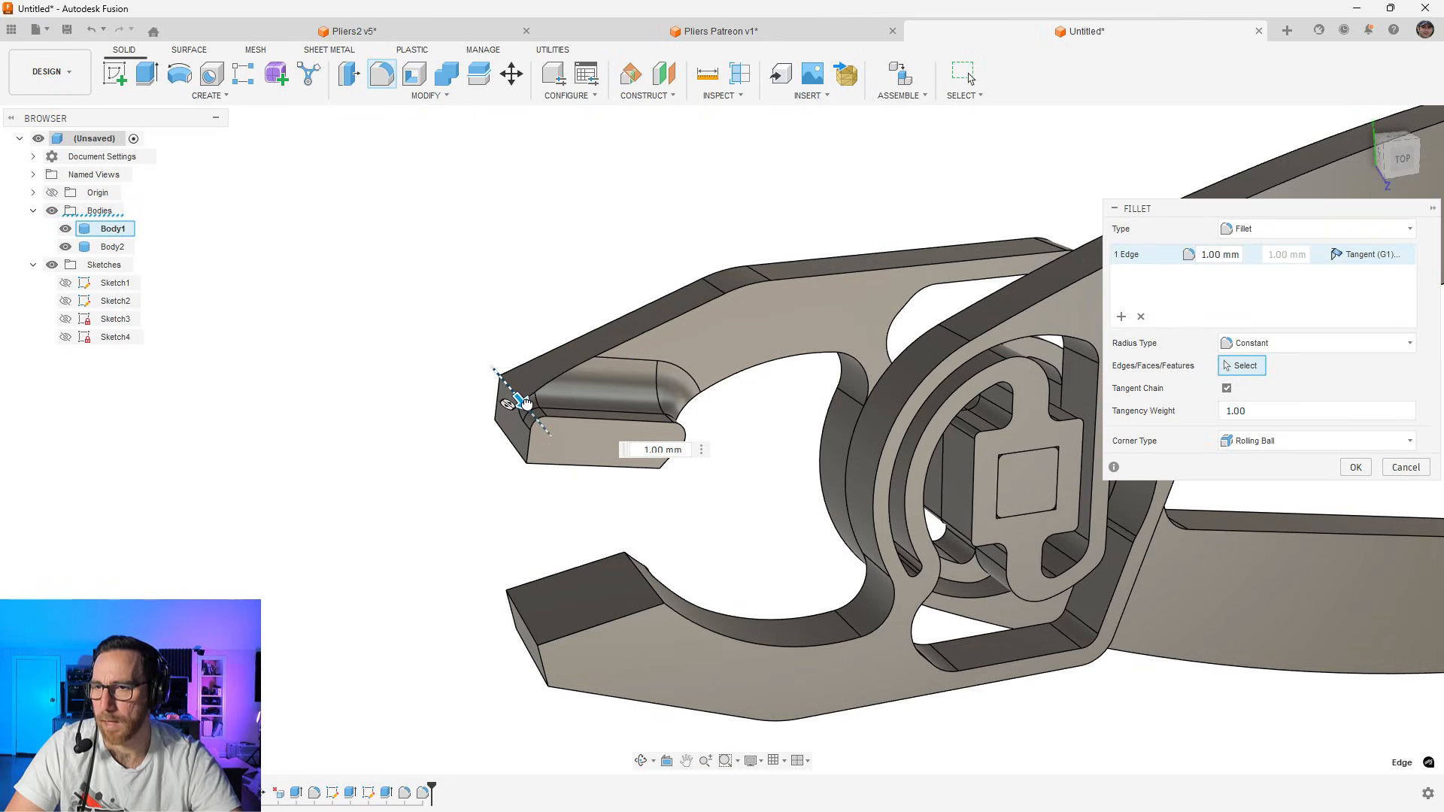
{"action": "type", "text": "1"}
{"action": "middle_click_drag", "start_coordinate": [575, 673], "coordinate": [603, 563], "text": "shift"}
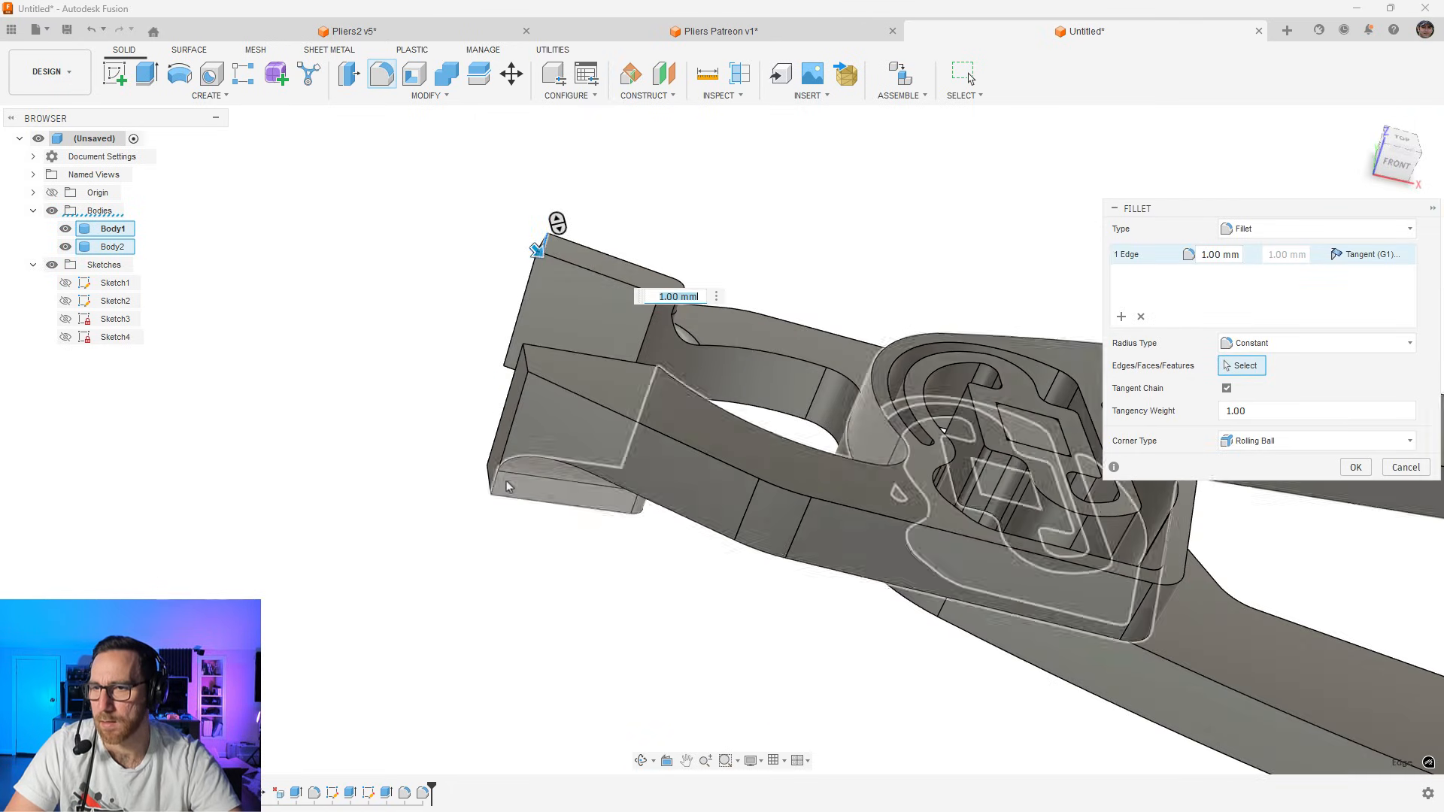
{"action": "left_click", "coordinate": [497, 487]}
{"action": "scroll", "coordinate": [496, 487], "scroll_direction": "down", "scroll_amount": 3}
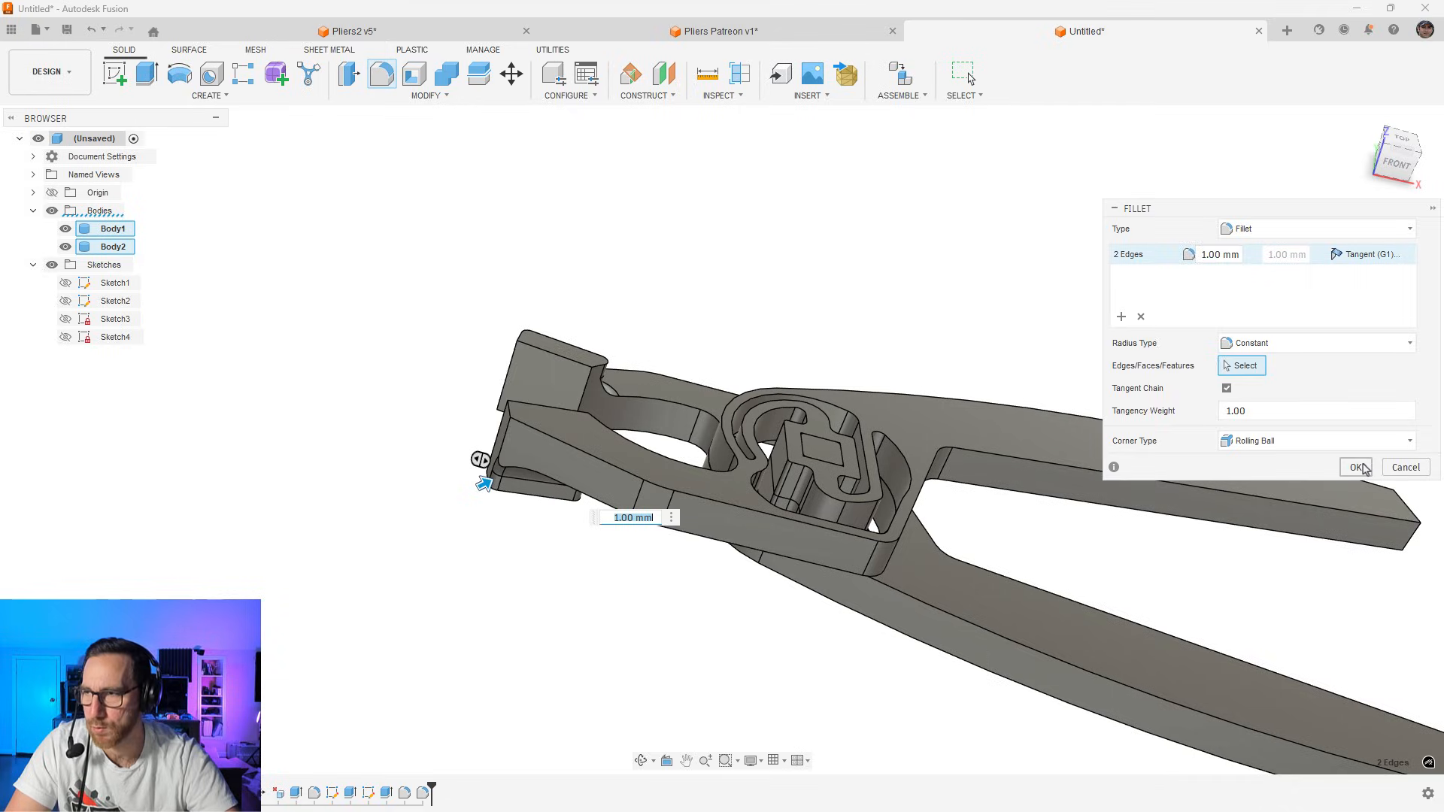
{"action": "left_click", "coordinate": [1354, 467]}
View the whole pliers from above, and examine the deformed jaw and pivot in the Pliers2 v5 static stress results
{"action": "scroll", "coordinate": [407, 442], "scroll_direction": "down", "scroll_amount": 3}
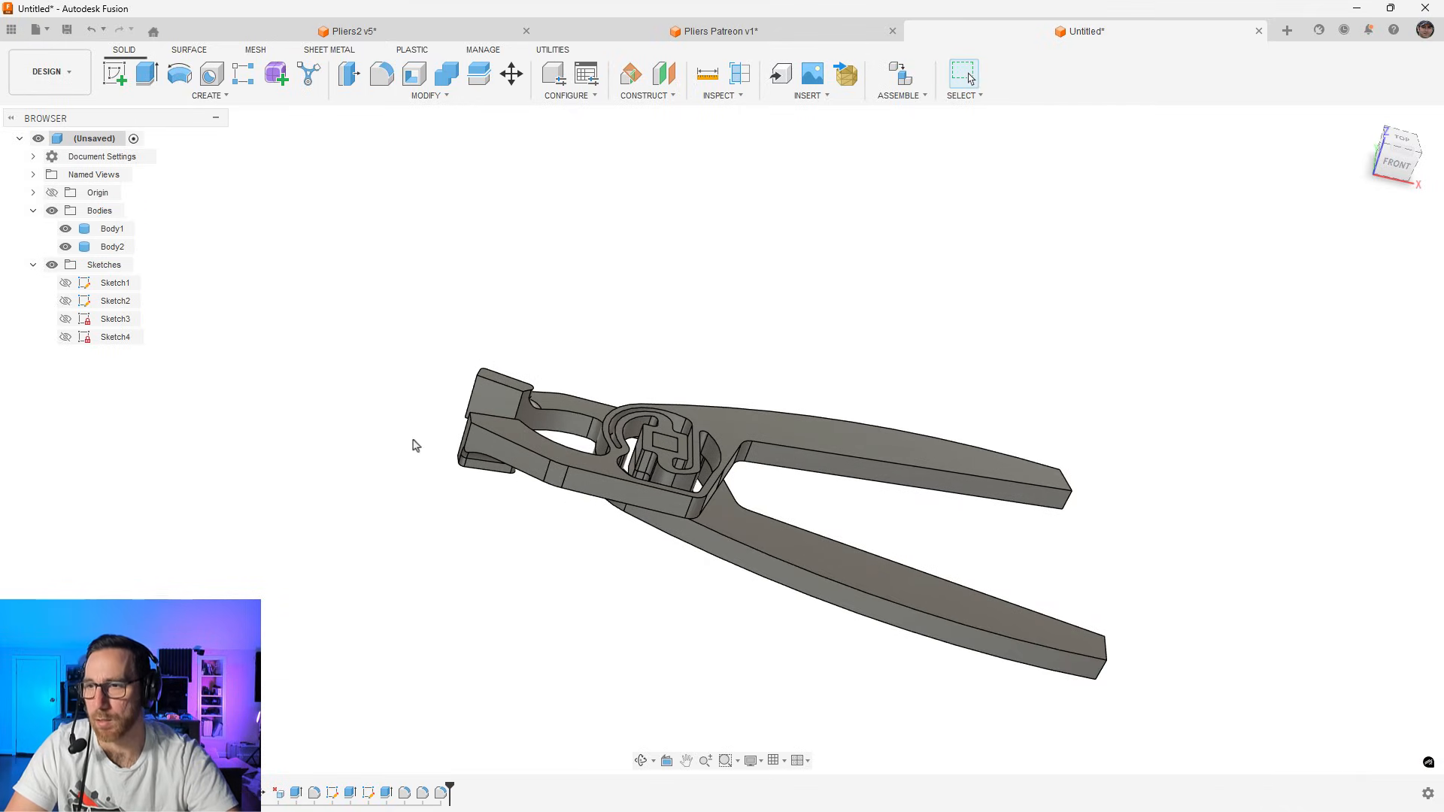
{"action": "left_click", "coordinate": [1402, 139]}
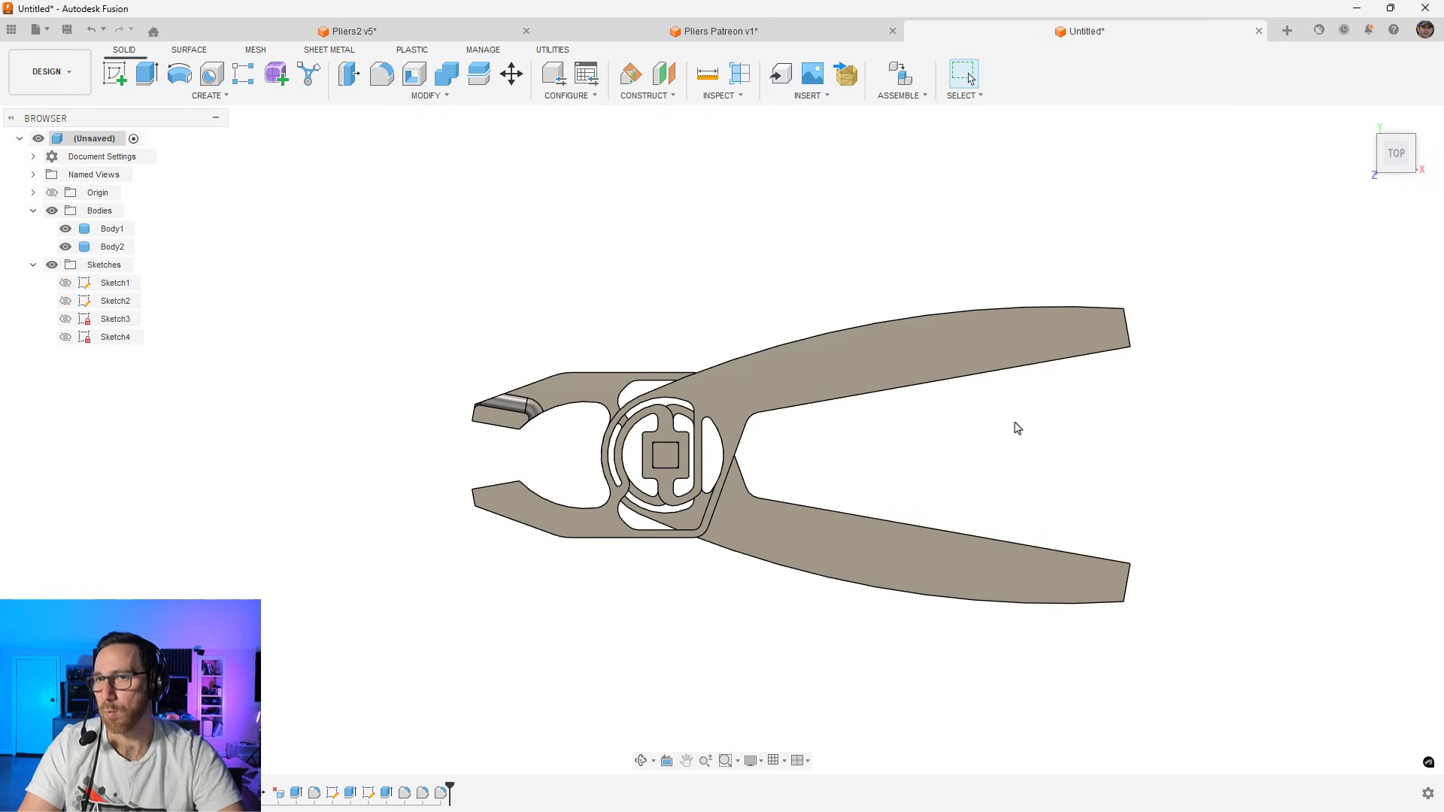
{"action": "left_click", "coordinate": [429, 30]}
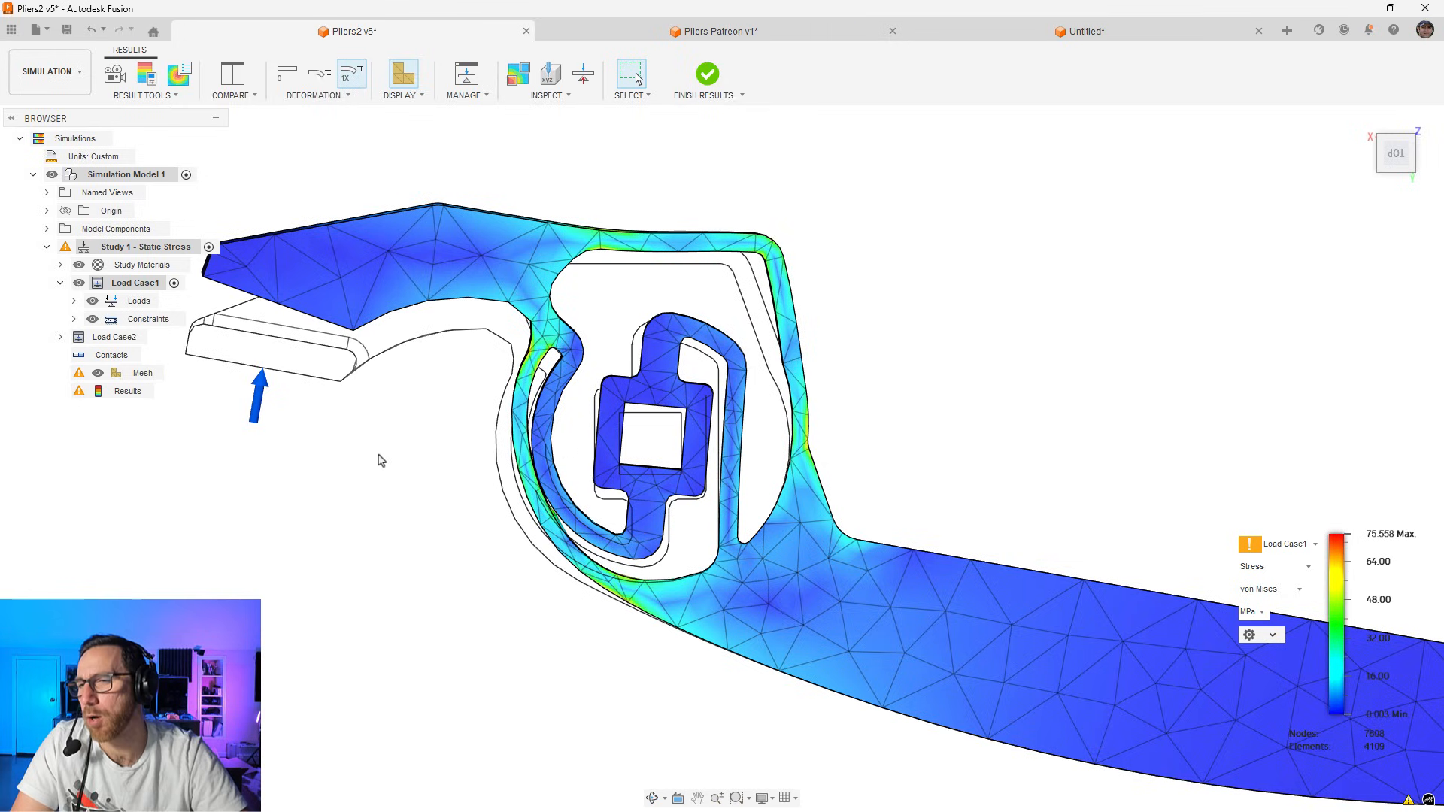
{"action": "scroll", "coordinate": [407, 509], "scroll_direction": "down", "scroll_amount": 1}
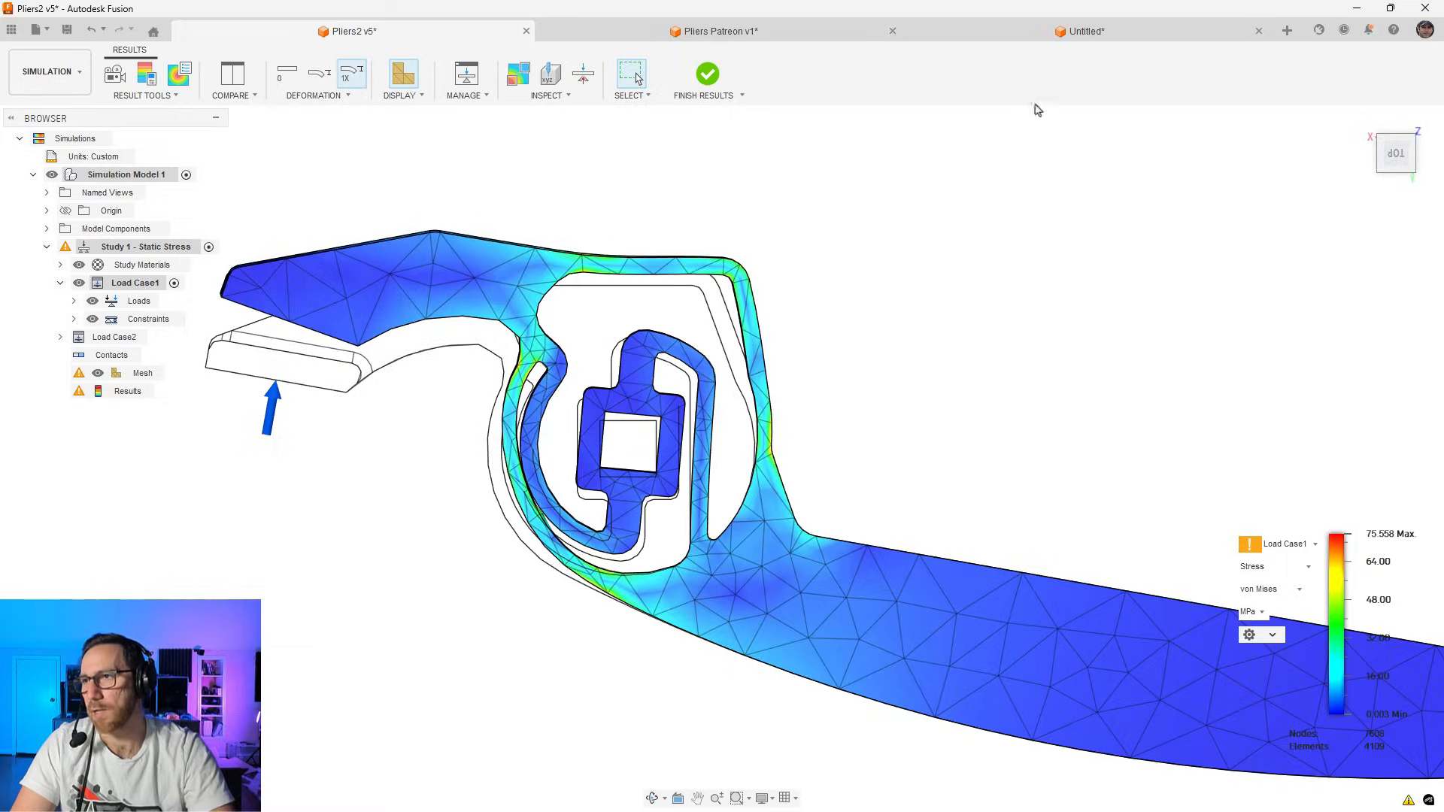
Return to the unsaved pliers design and export the whole model as an OBJ mesh in millimetres to Bambu Studio
{"action": "left_click", "coordinate": [1060, 29]}
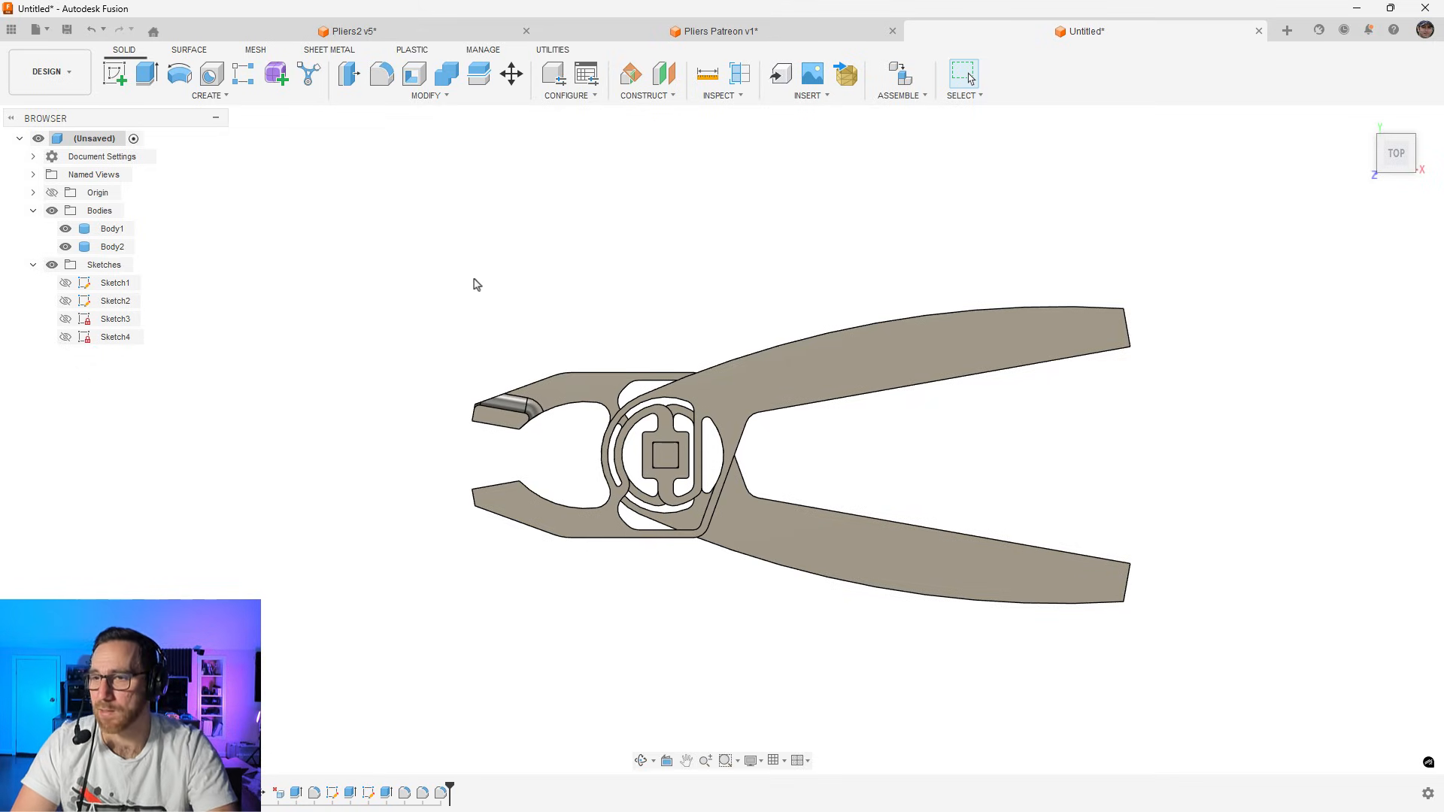
{"action": "right_click", "coordinate": [71, 142]}
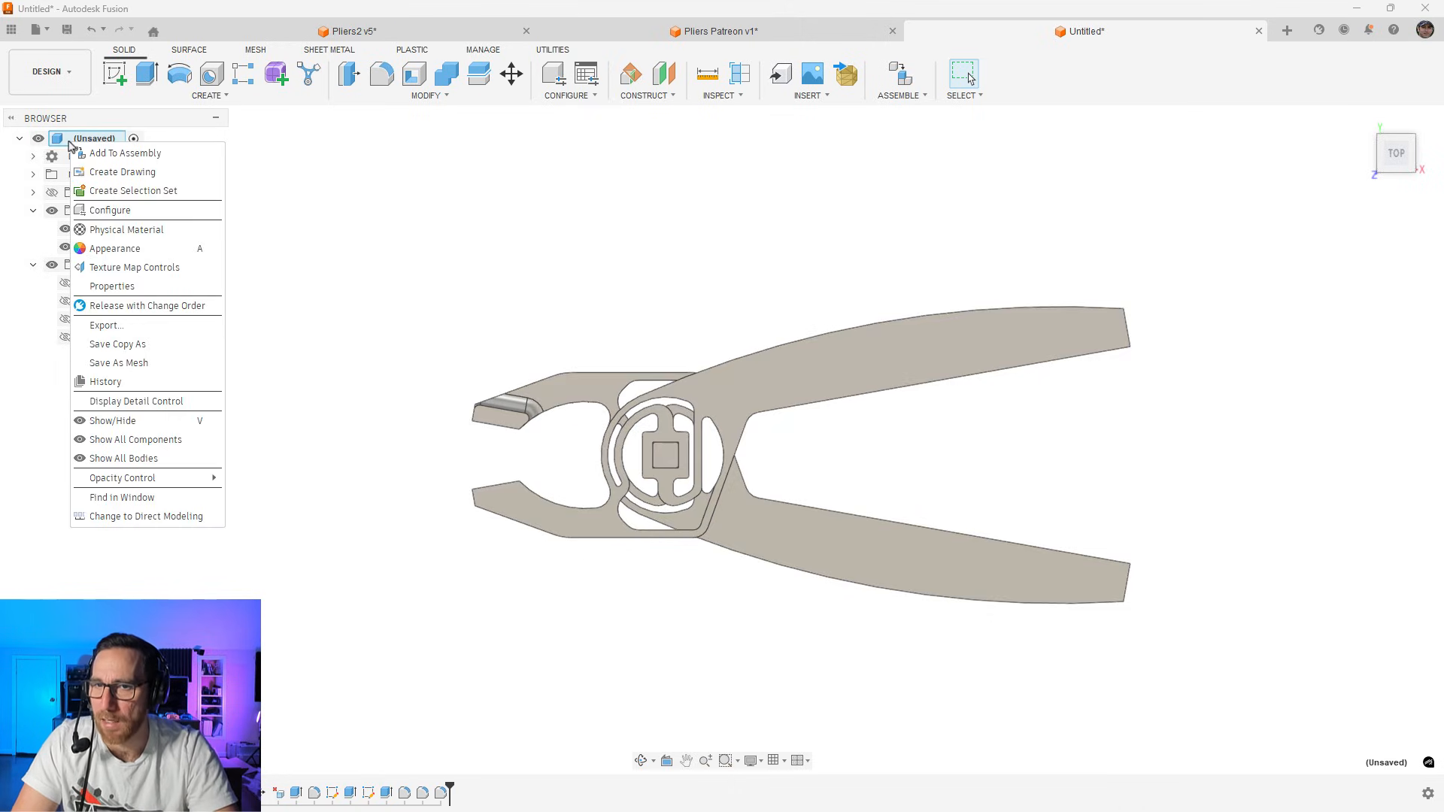
{"action": "left_click", "coordinate": [121, 362]}
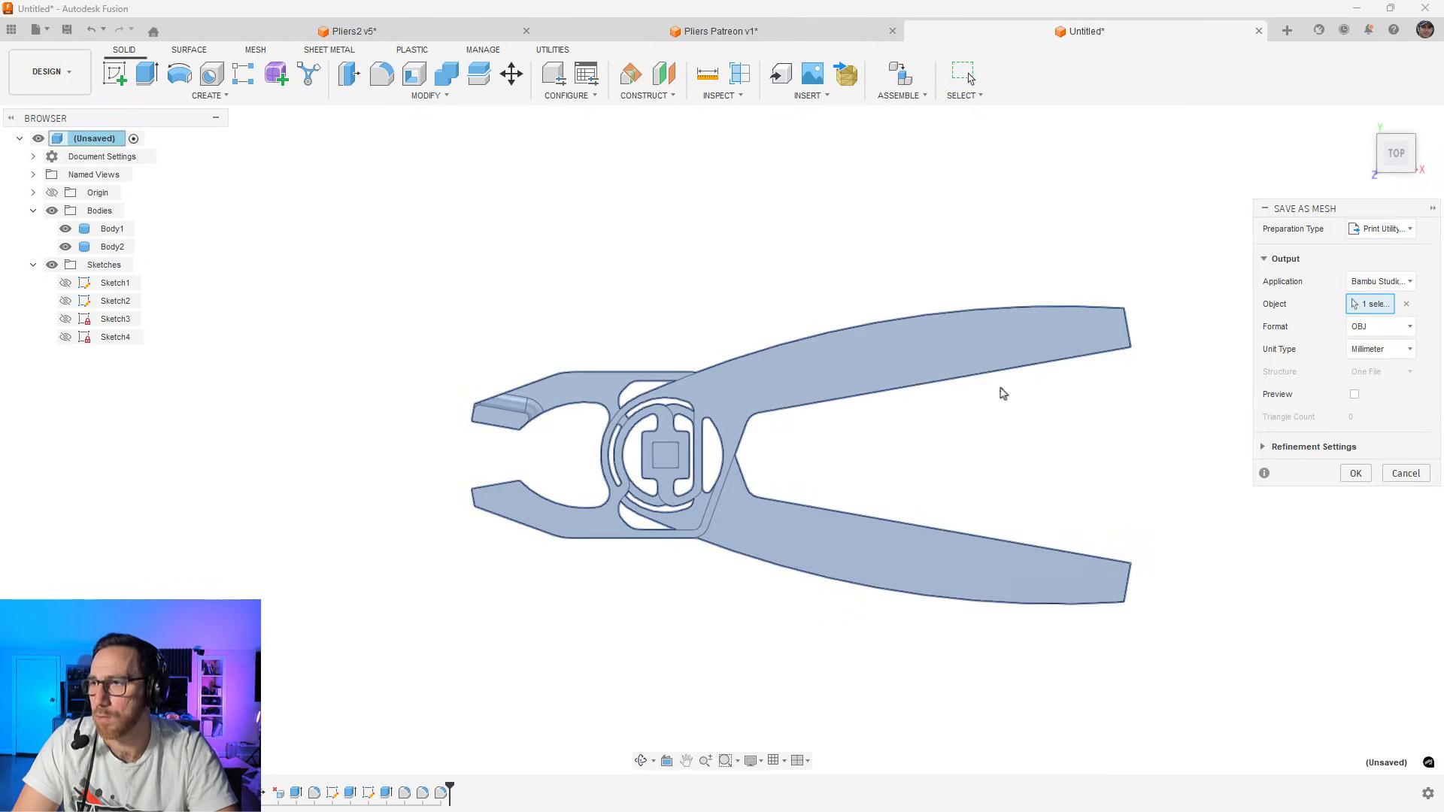
{"action": "left_click", "coordinate": [1354, 473]}
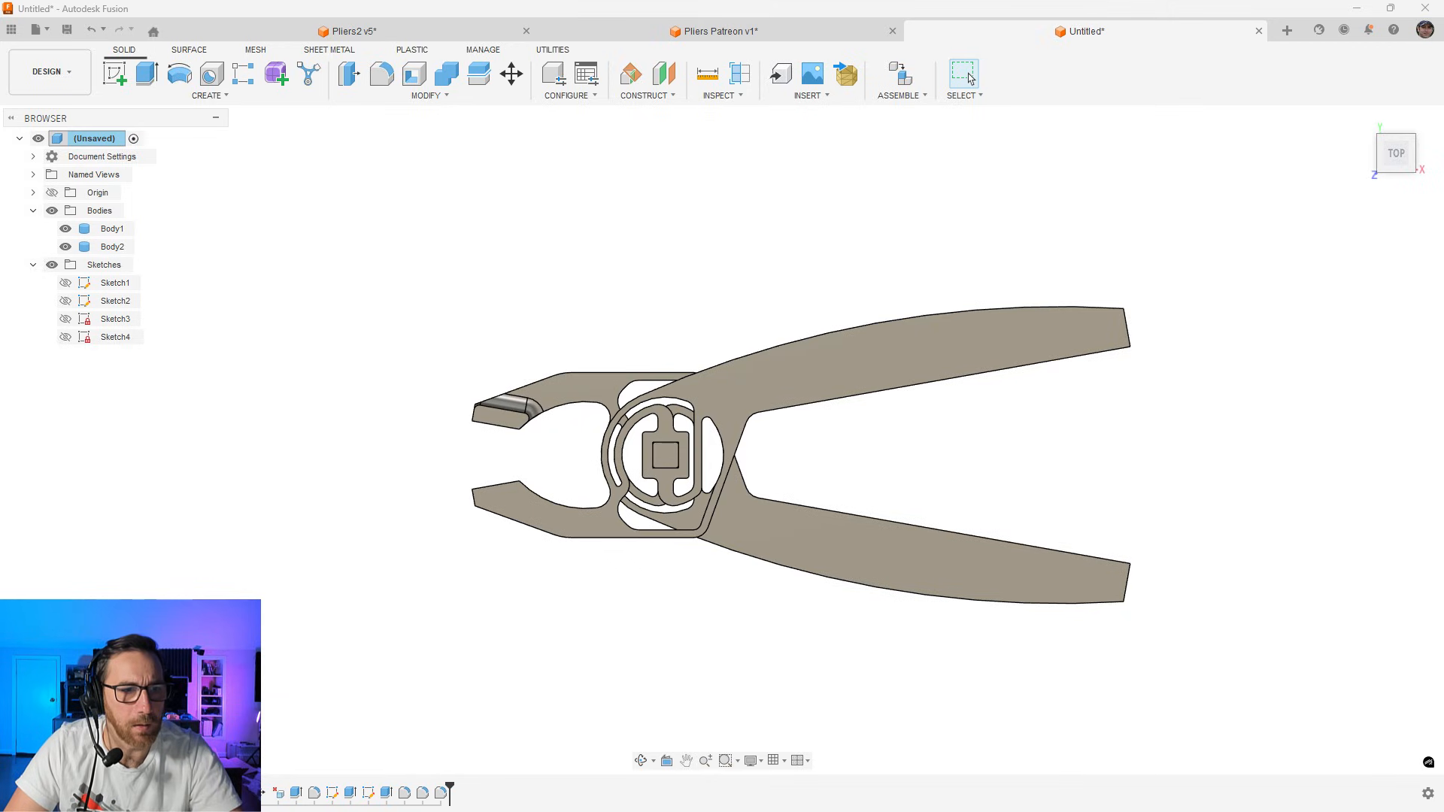
Switch to Bambu Studio and split the imported pliers into separate objects
{"action": "key", "text": "alt+Tab"}
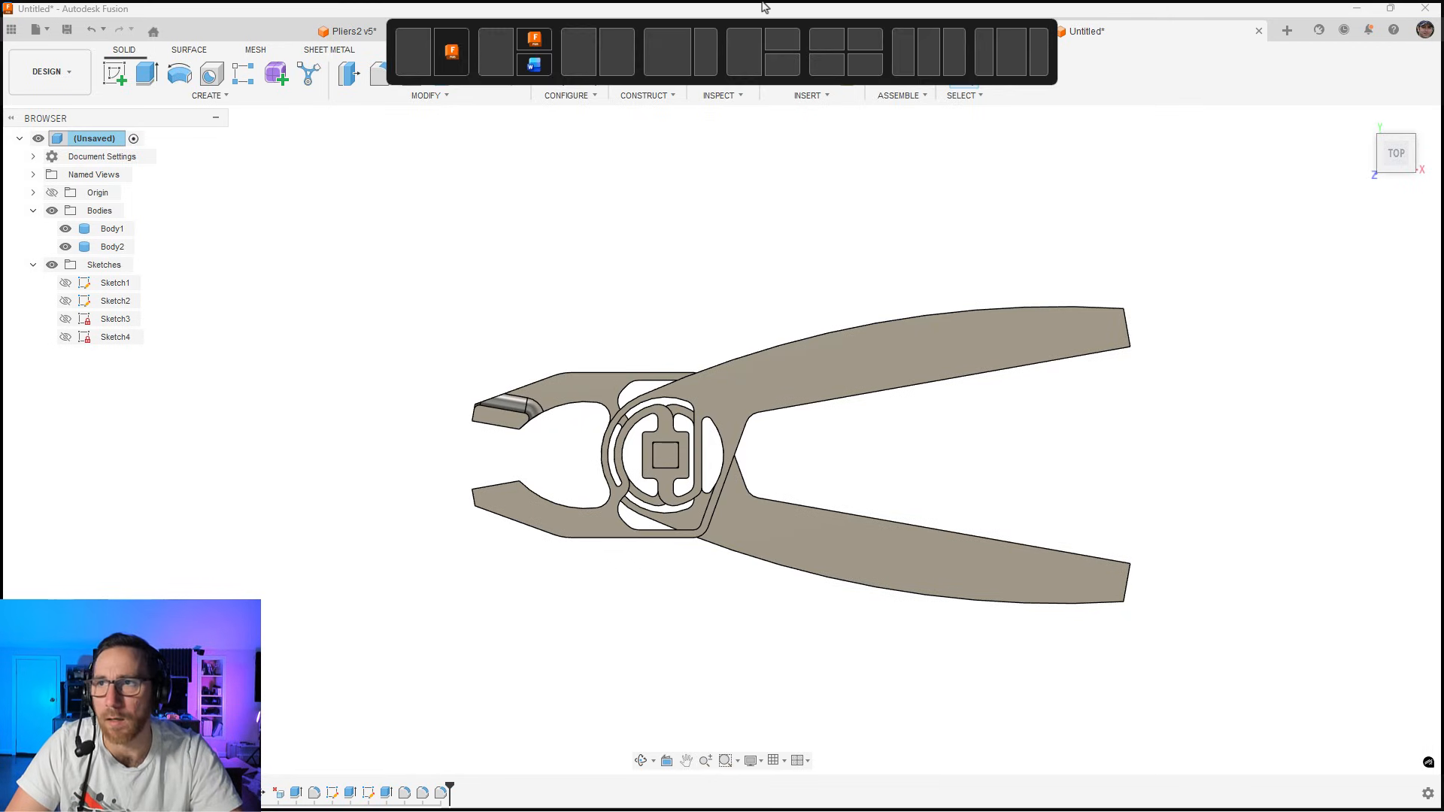
{"action": "scroll", "coordinate": [951, 428], "scroll_direction": "up", "scroll_amount": 10}
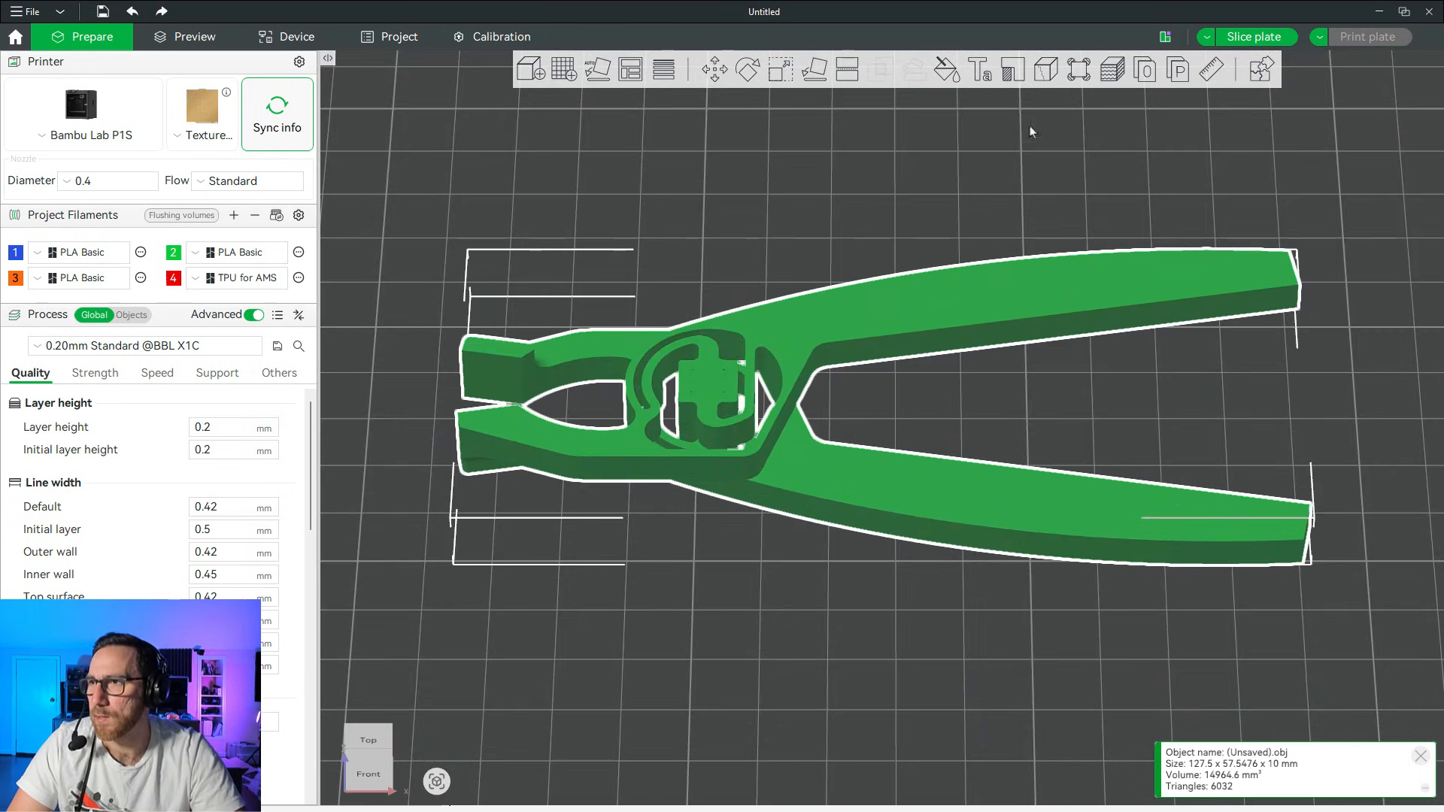
{"action": "left_click", "coordinate": [1153, 71]}
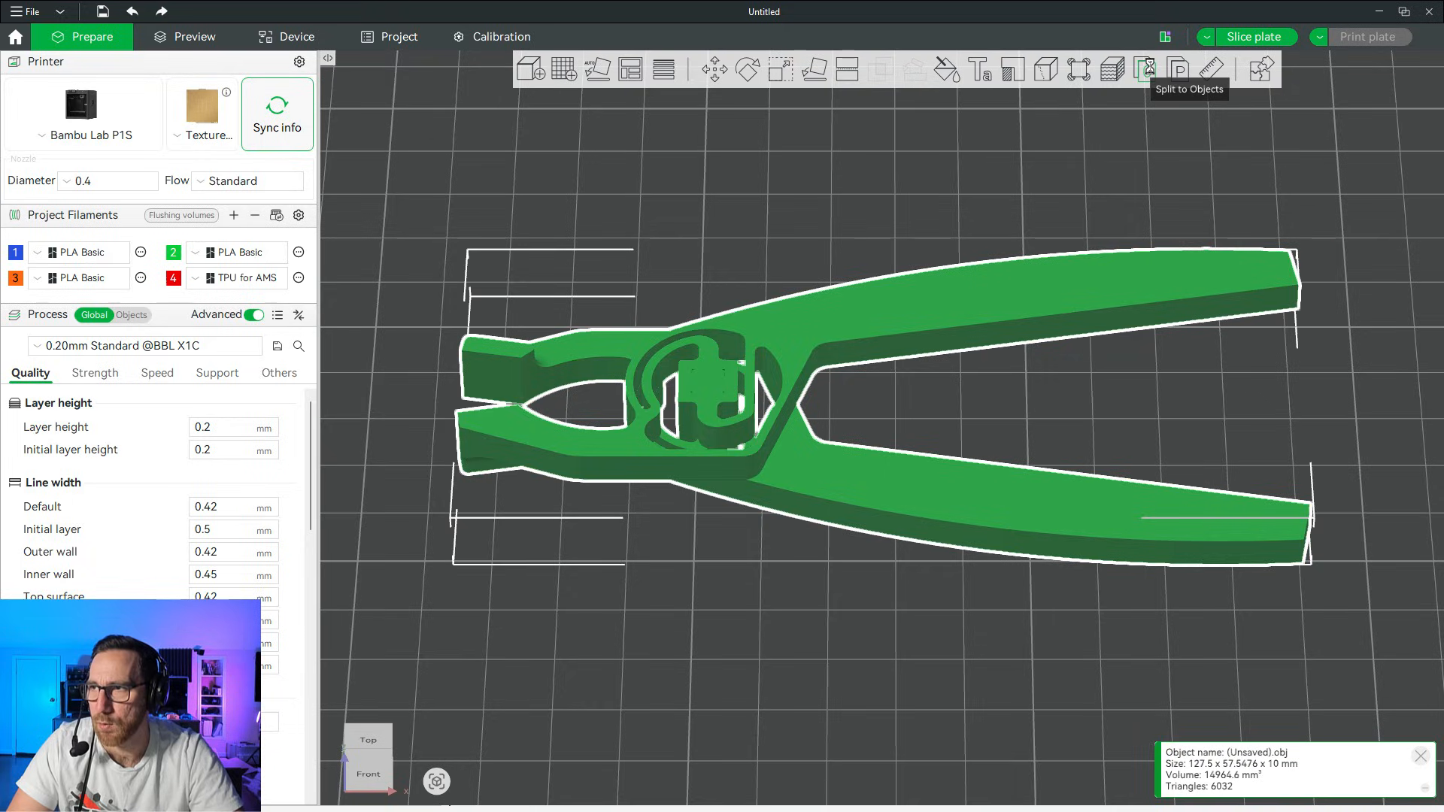
{"action": "left_click", "coordinate": [968, 191]}
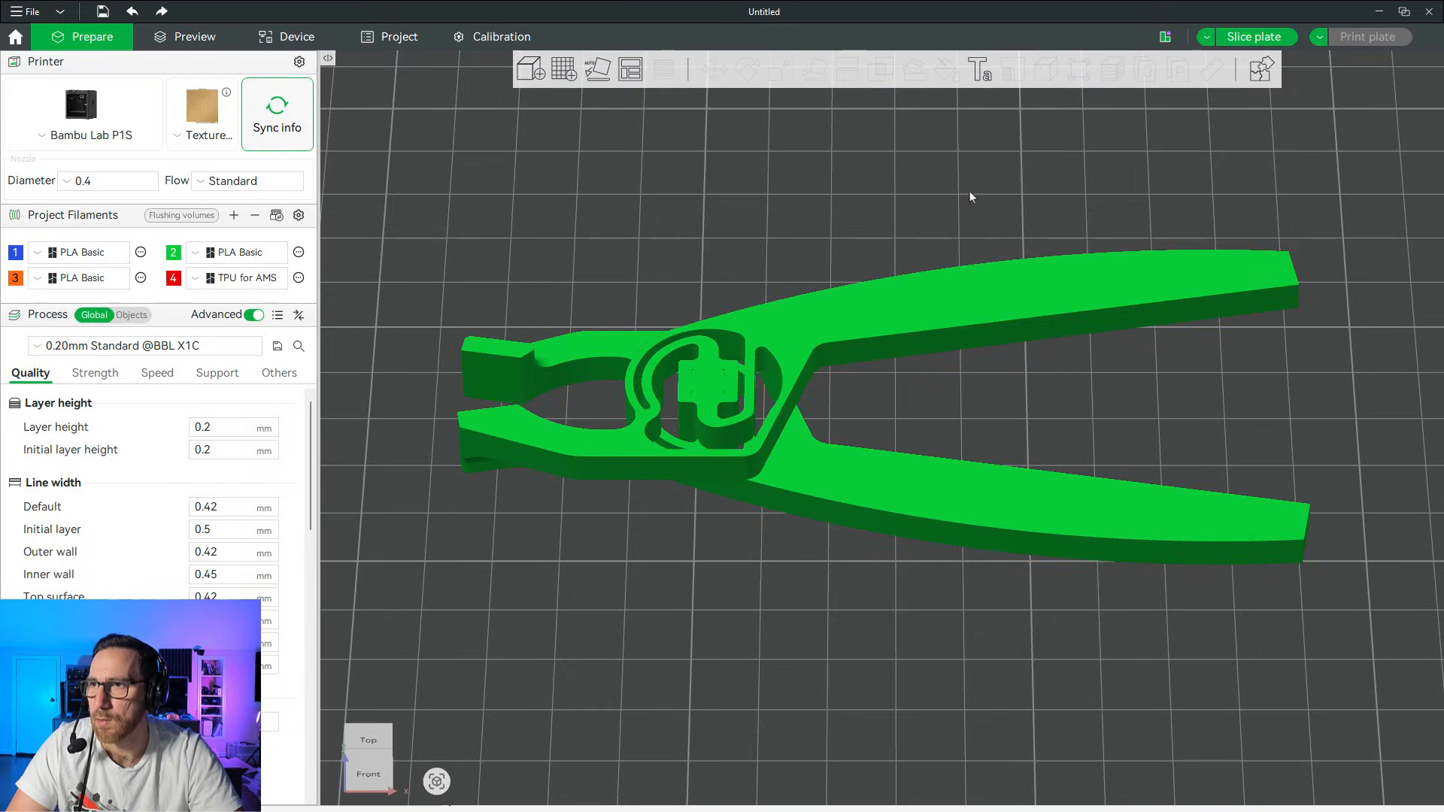
Lay the upper pliers half flat on its outer face and move the two halves apart on the build plate
{"action": "left_click", "coordinate": [840, 306]}
{"action": "left_click", "coordinate": [803, 71]}
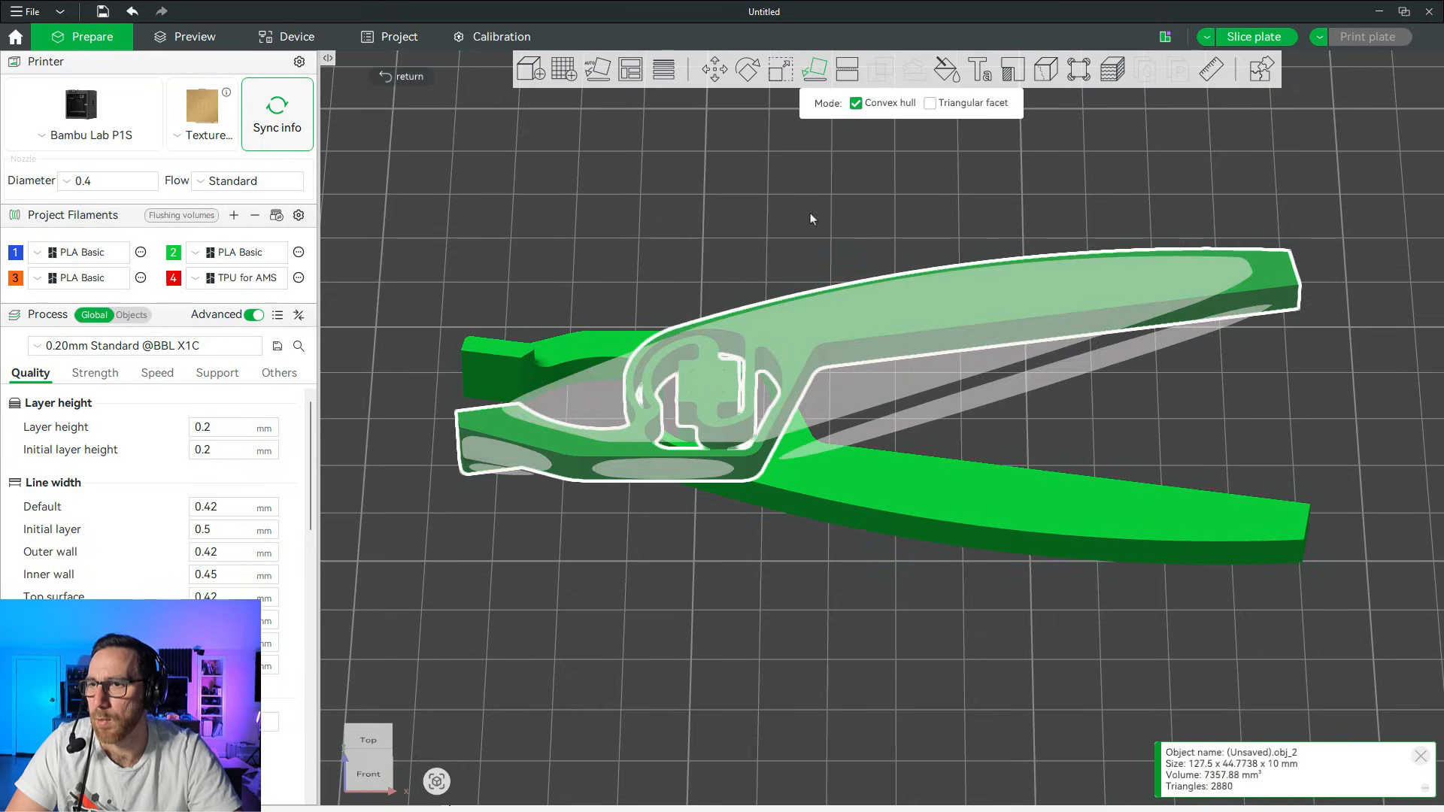
{"action": "left_click", "coordinate": [815, 323]}
{"action": "left_click_drag", "start_coordinate": [771, 303], "coordinate": [826, 150]}
{"action": "left_click_drag", "start_coordinate": [769, 463], "coordinate": [753, 512]}
{"action": "scroll", "coordinate": [784, 390], "scroll_direction": "down", "scroll_amount": 3}
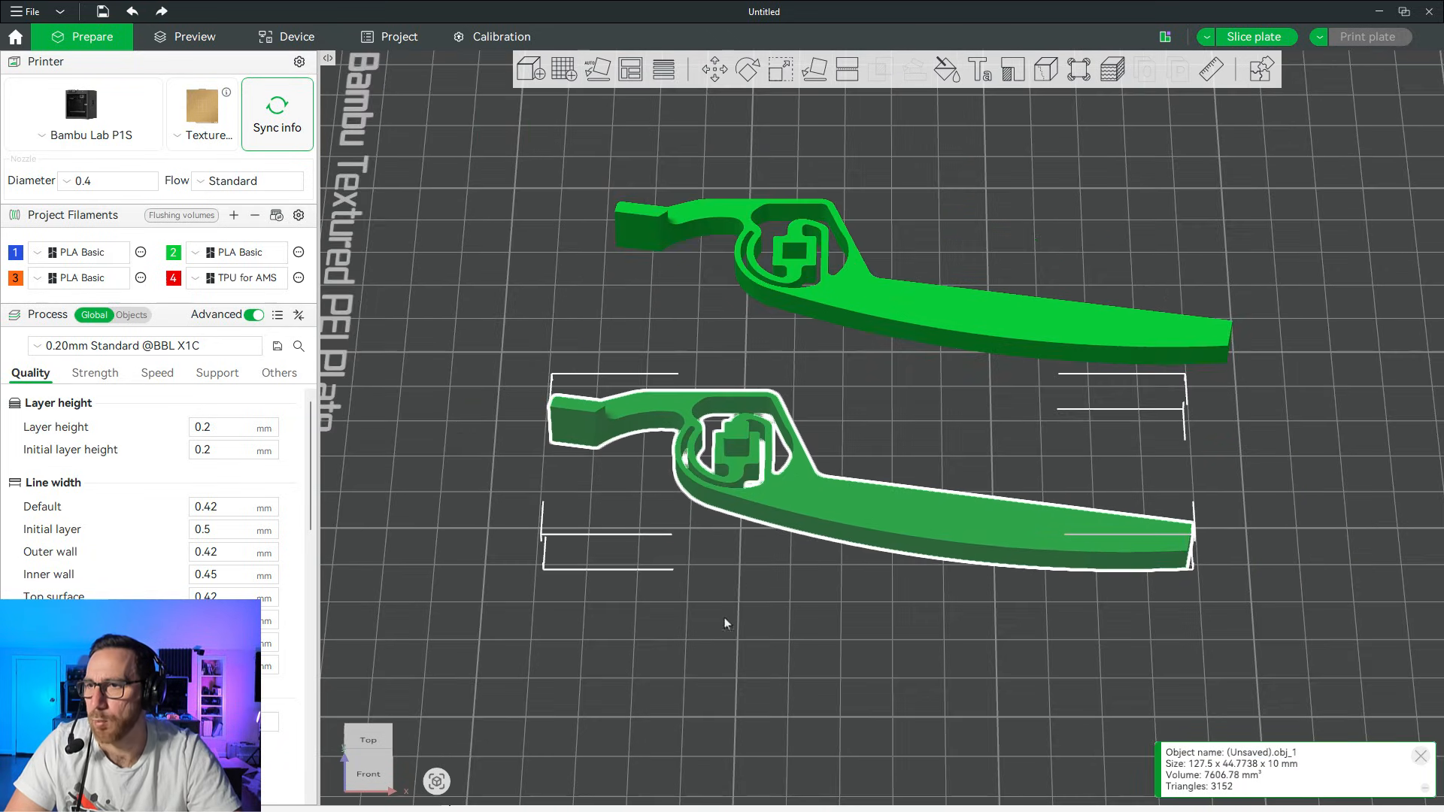
{"action": "left_click", "coordinate": [722, 620]}
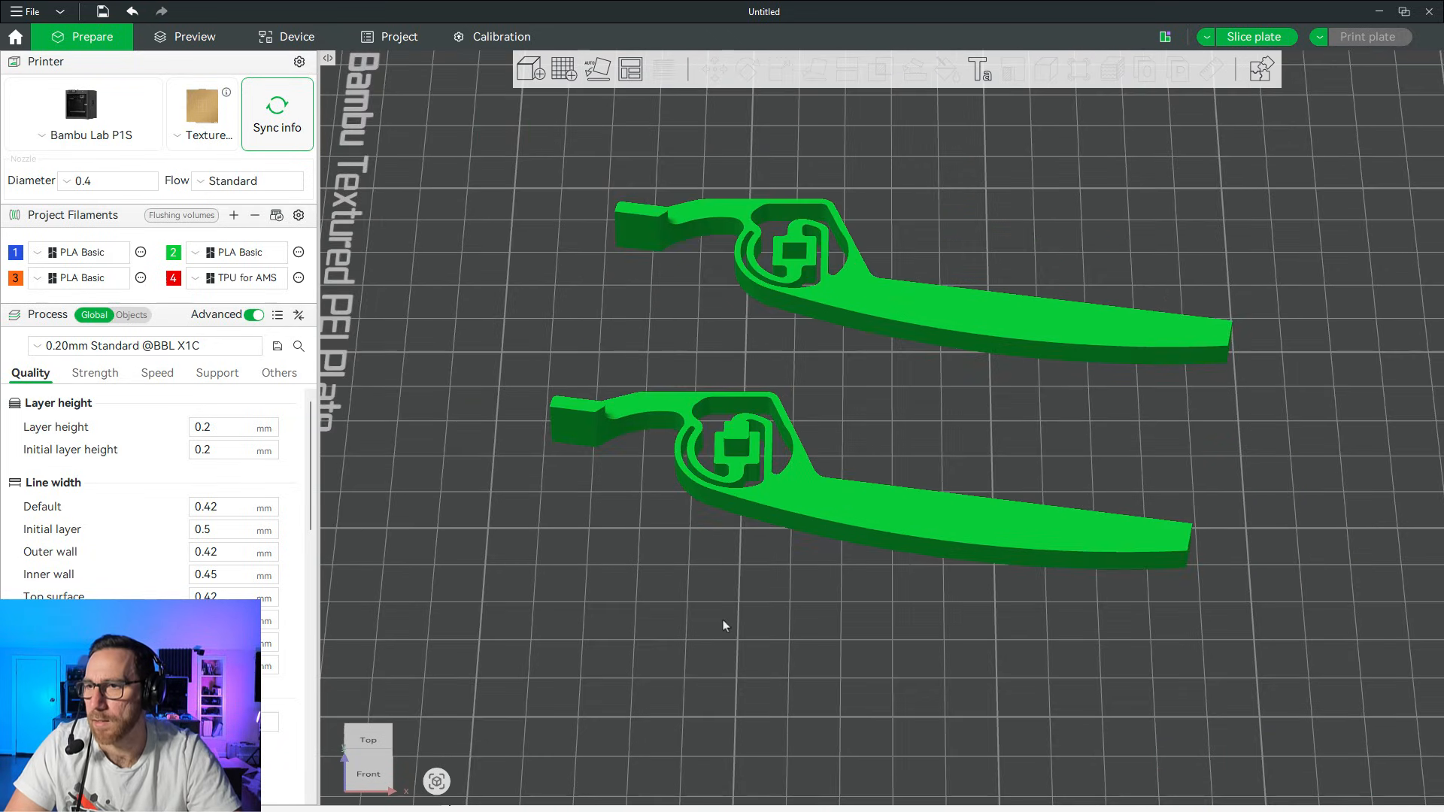
Slice the plate and lower the layer preview to layer 16 at 3.20 mm to examine the infill around the pivots
{"action": "left_click", "coordinate": [1254, 36]}
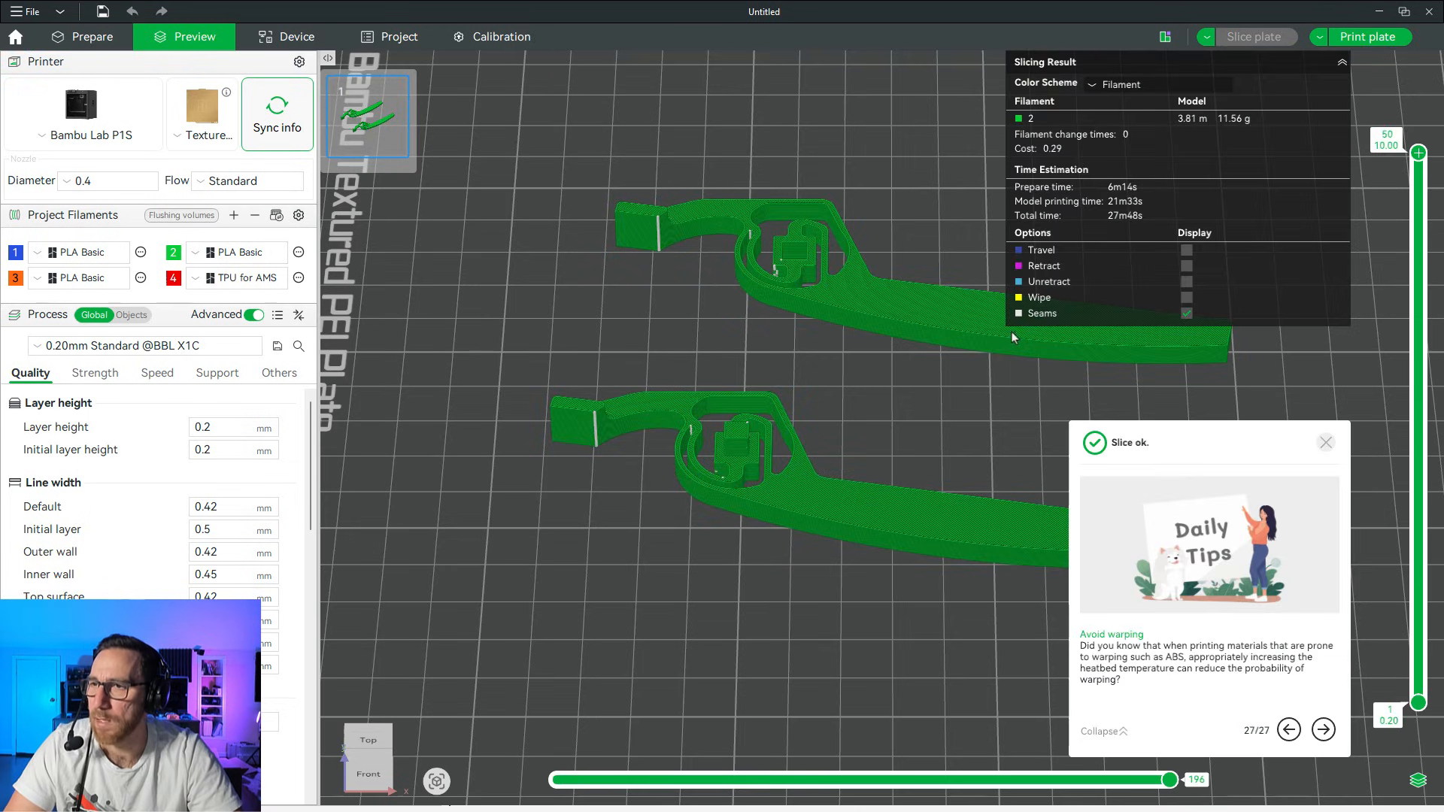
{"action": "left_click_drag", "start_coordinate": [1419, 156], "coordinate": [1395, 528]}
{"action": "left_click", "coordinate": [1324, 442]}
{"action": "scroll", "coordinate": [783, 484], "scroll_direction": "up", "scroll_amount": 6}
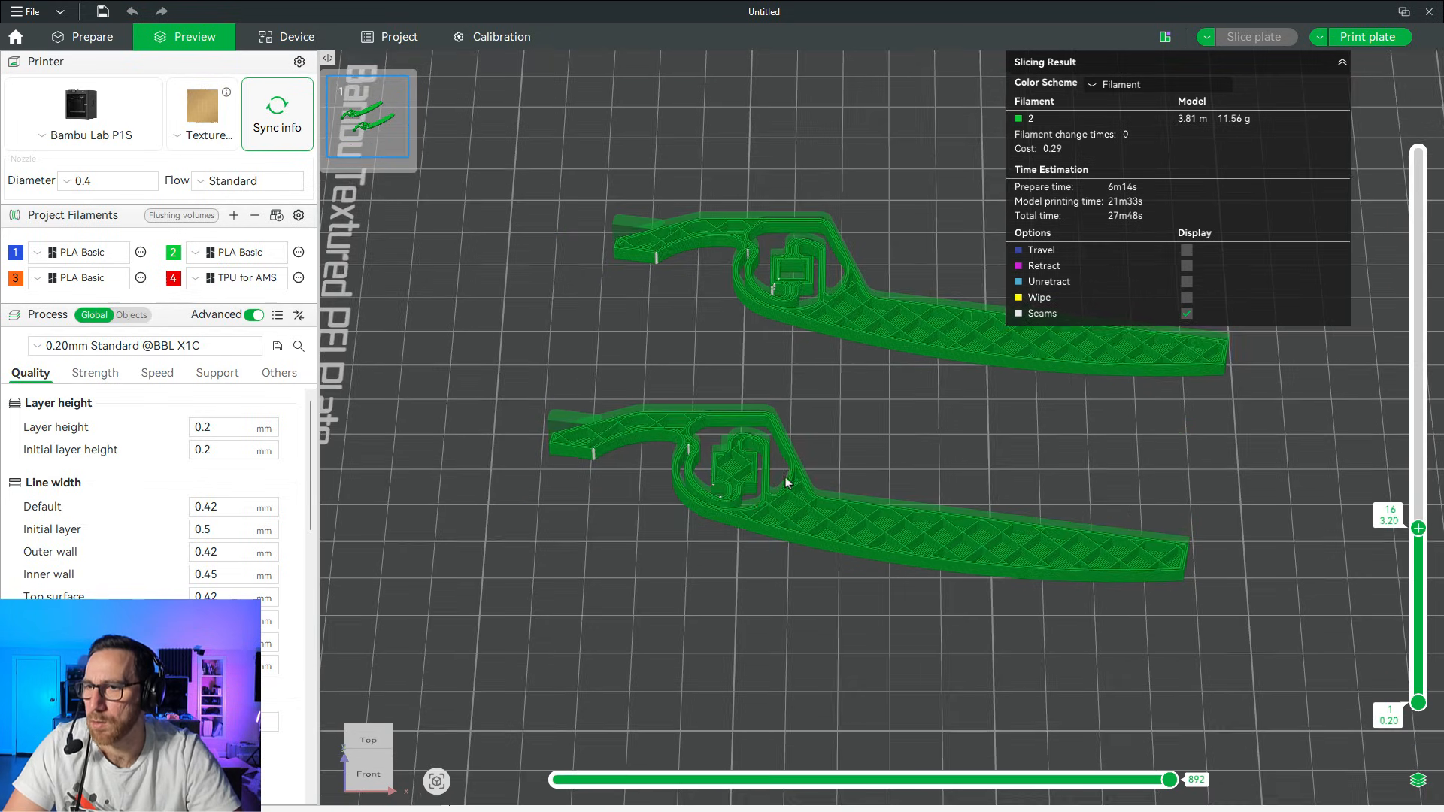
Set the wall loops to 3 and reslice the plate, keeping the pivot of the lower pliers half in close-up
{"action": "scroll", "coordinate": [601, 511], "scroll_direction": "up", "scroll_amount": 3}
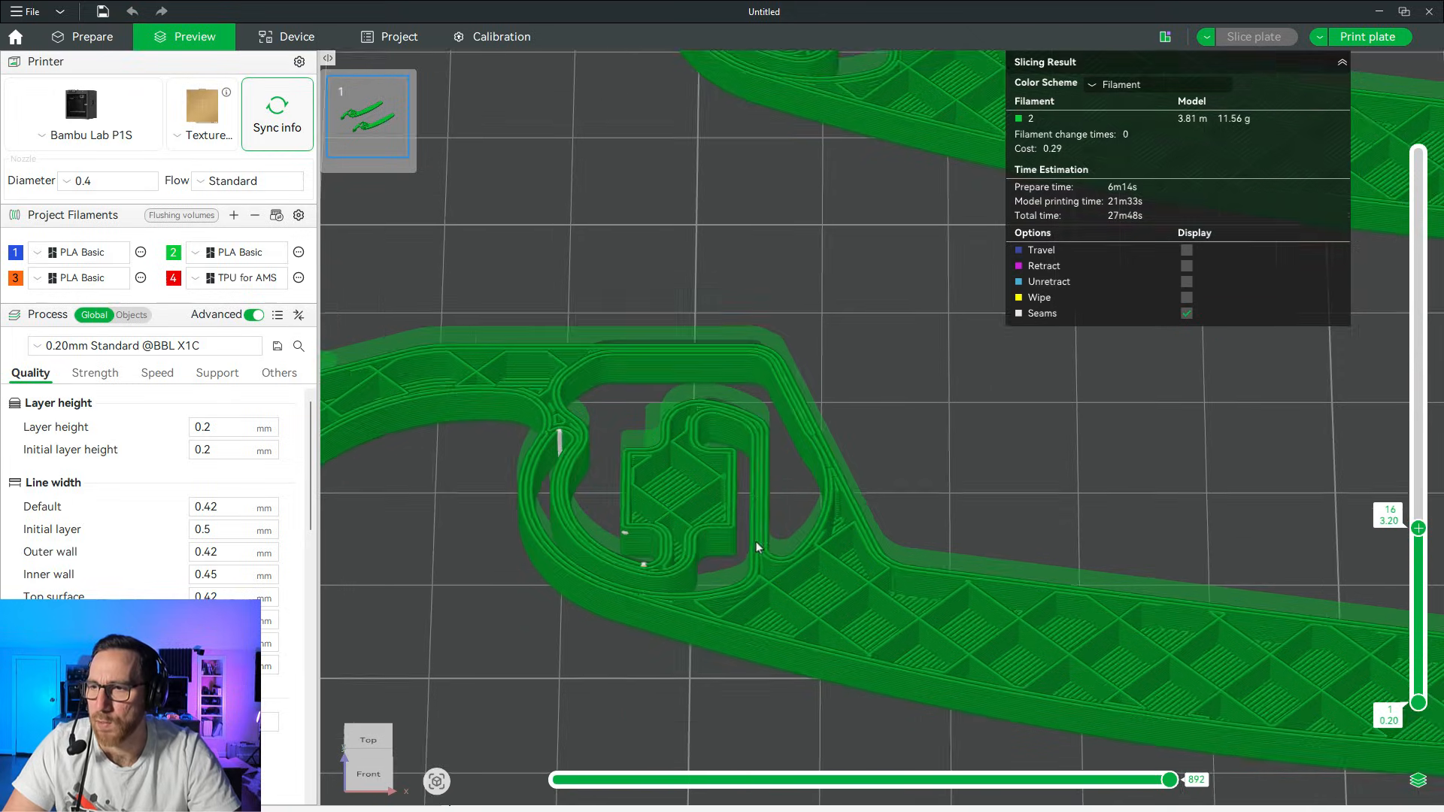
{"action": "scroll", "coordinate": [729, 576], "scroll_direction": "up", "scroll_amount": 5}
{"action": "left_click_drag", "start_coordinate": [917, 432], "coordinate": [914, 454]}
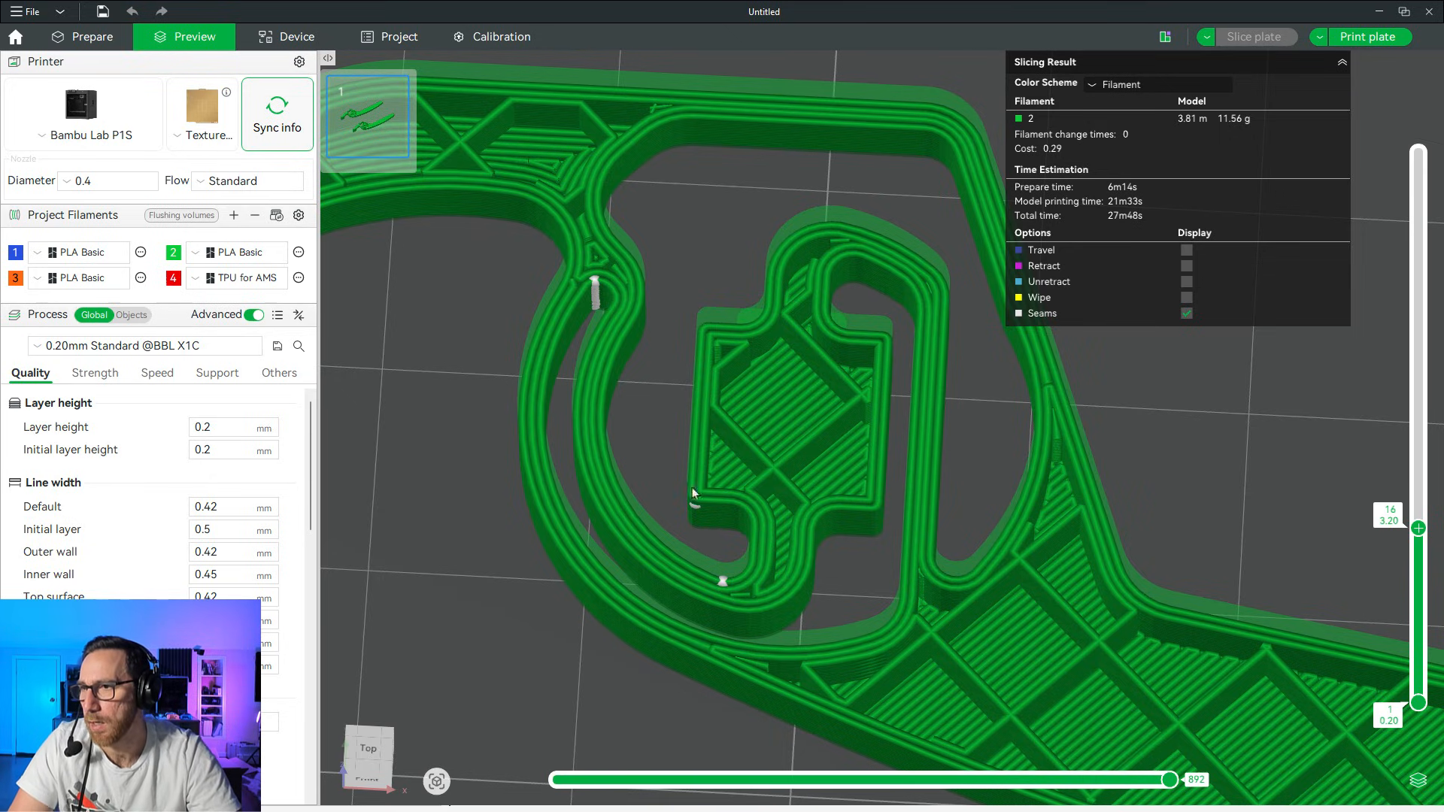
{"action": "left_click_drag", "start_coordinate": [999, 435], "coordinate": [954, 379]}
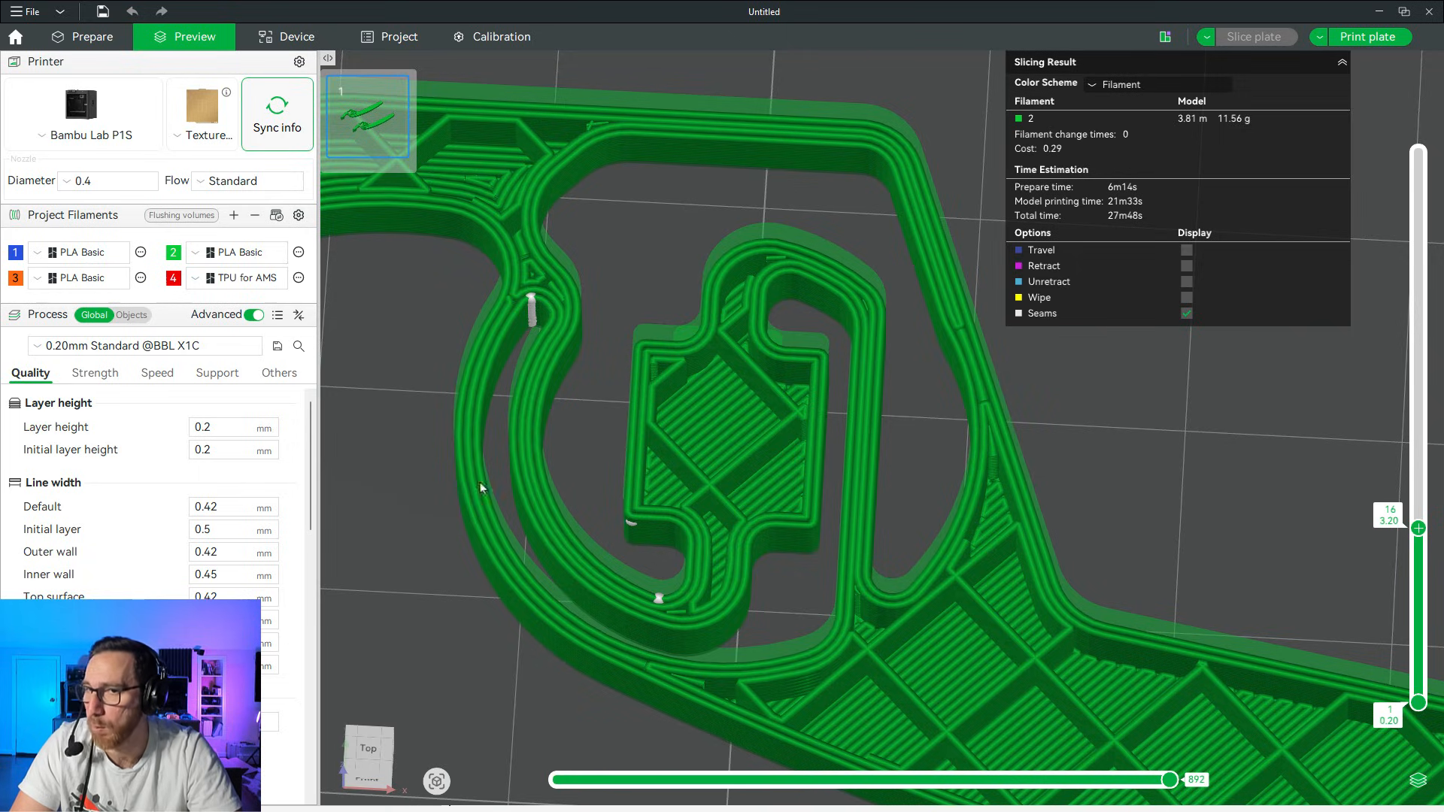
{"action": "left_click", "coordinate": [117, 376]}
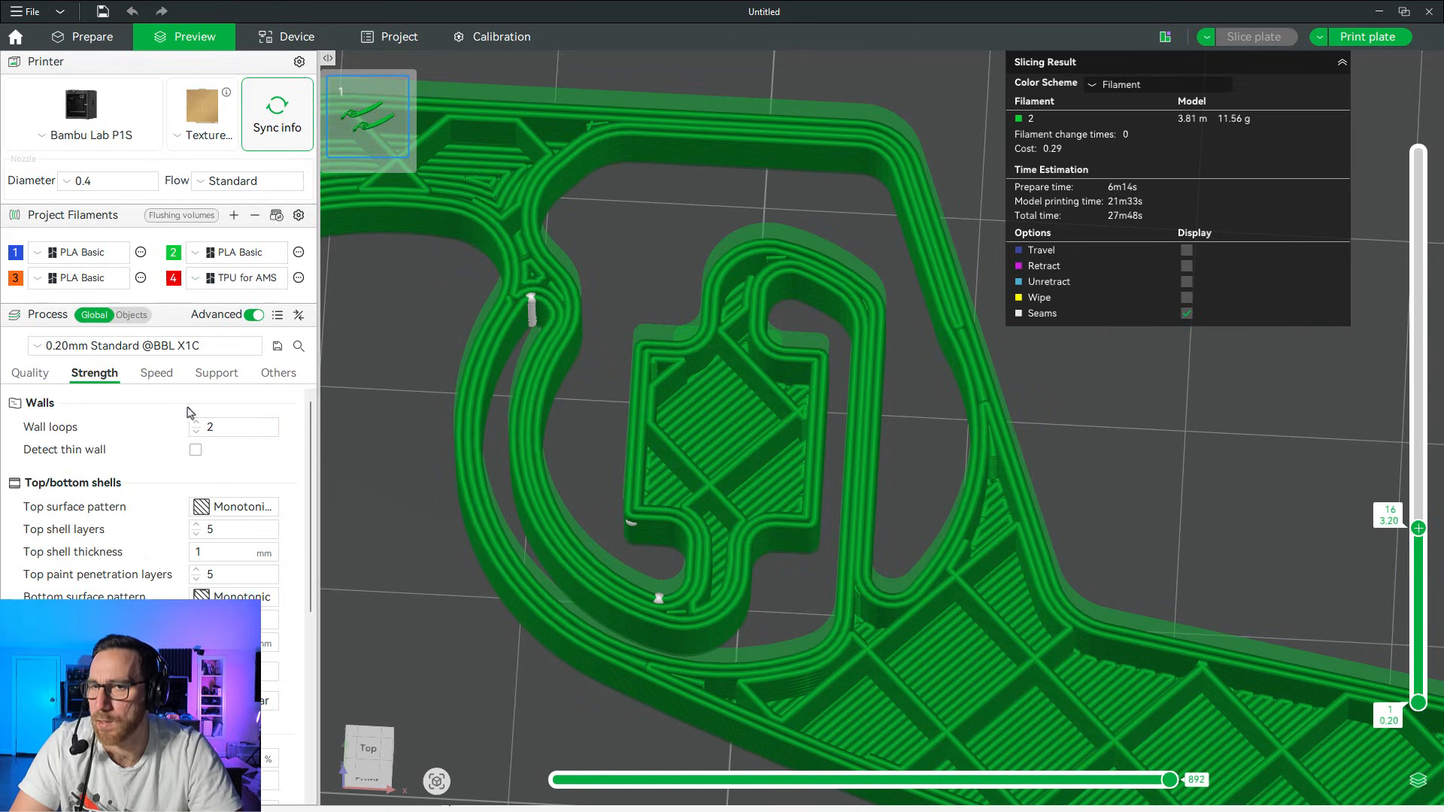
{"action": "left_click", "coordinate": [196, 422]}
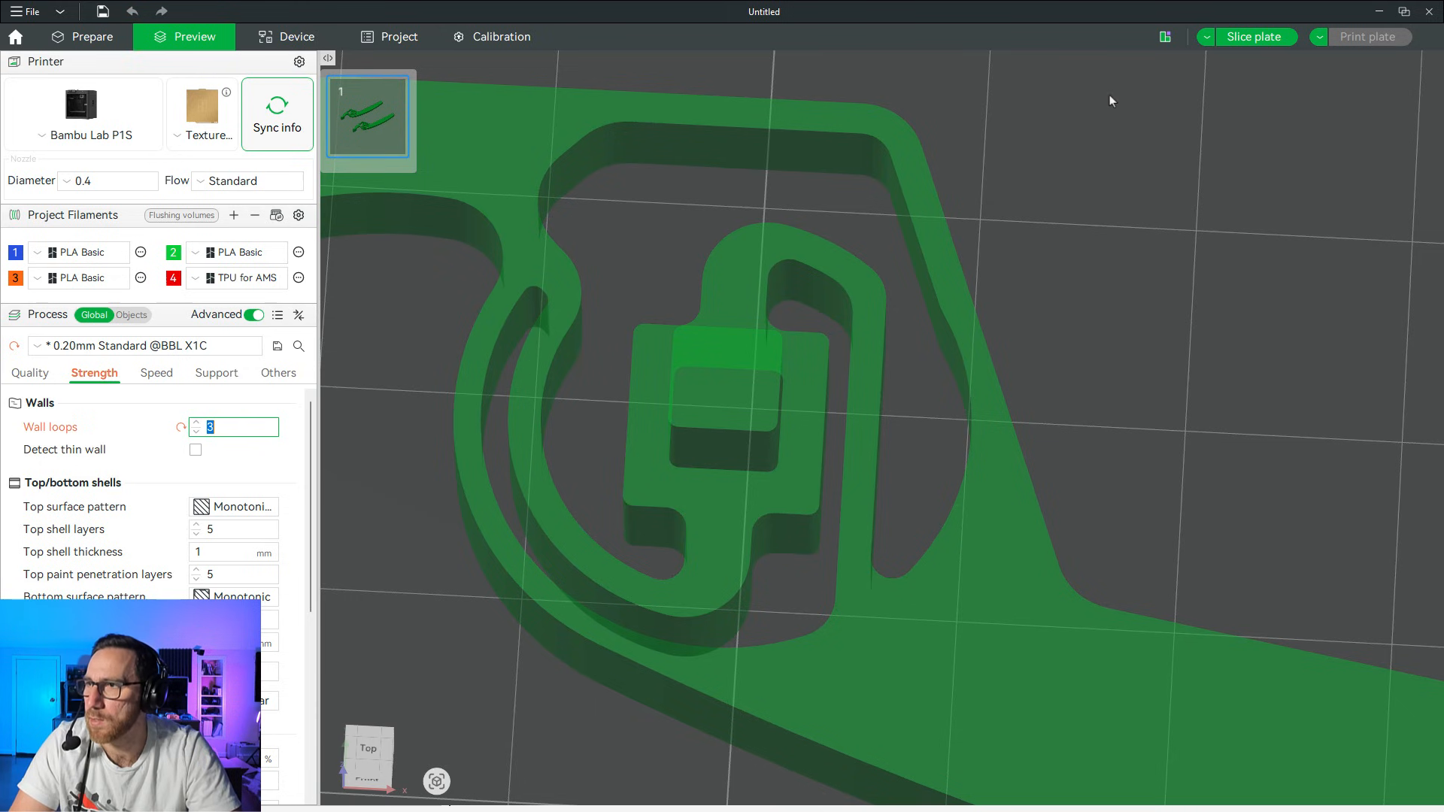
{"action": "left_click", "coordinate": [1241, 39]}
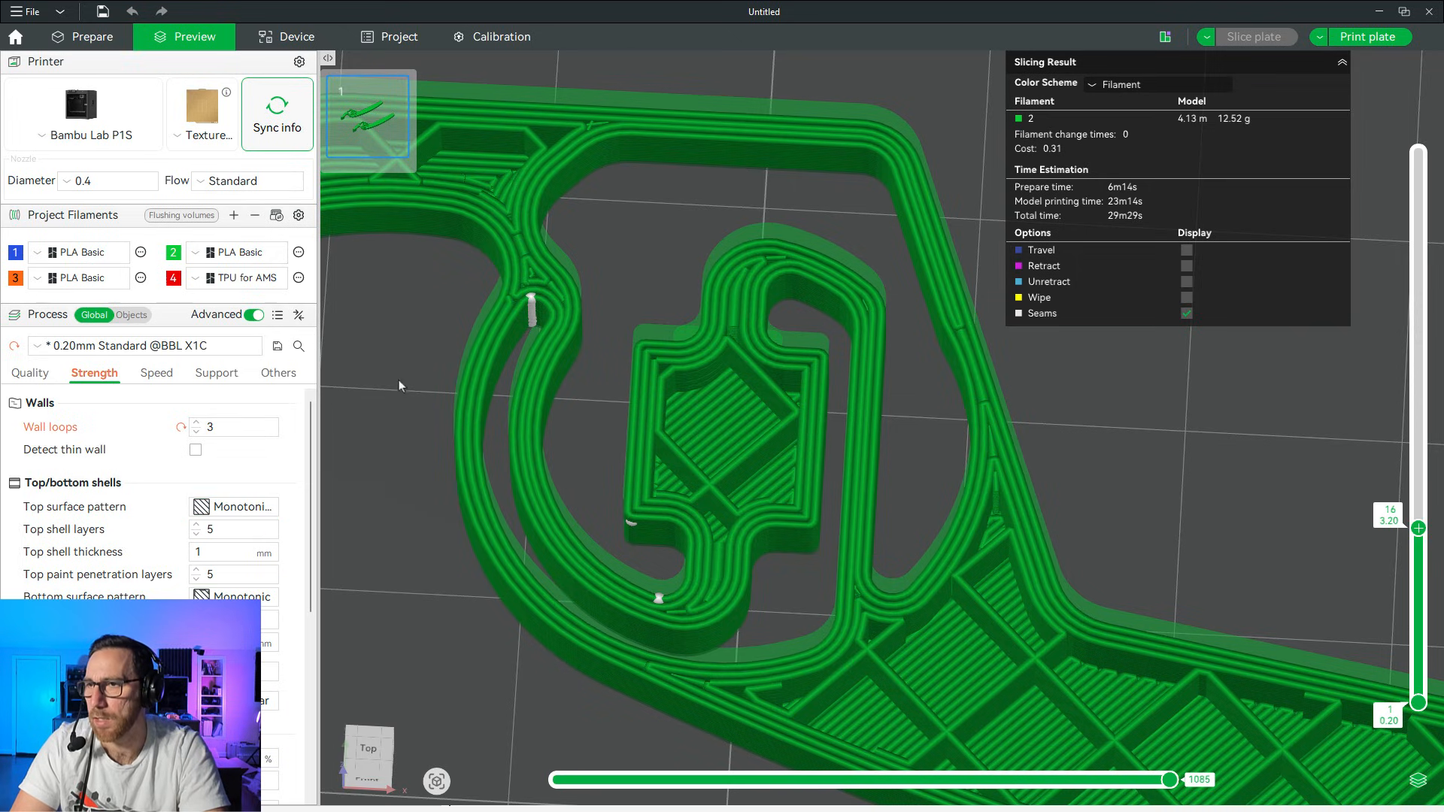
Set the wall loops to 4 and reslice the plate, then switch back to the unsaved pliers design in Autodesk Fusion
{"action": "scroll", "coordinate": [413, 365], "scroll_direction": "down", "scroll_amount": 5}
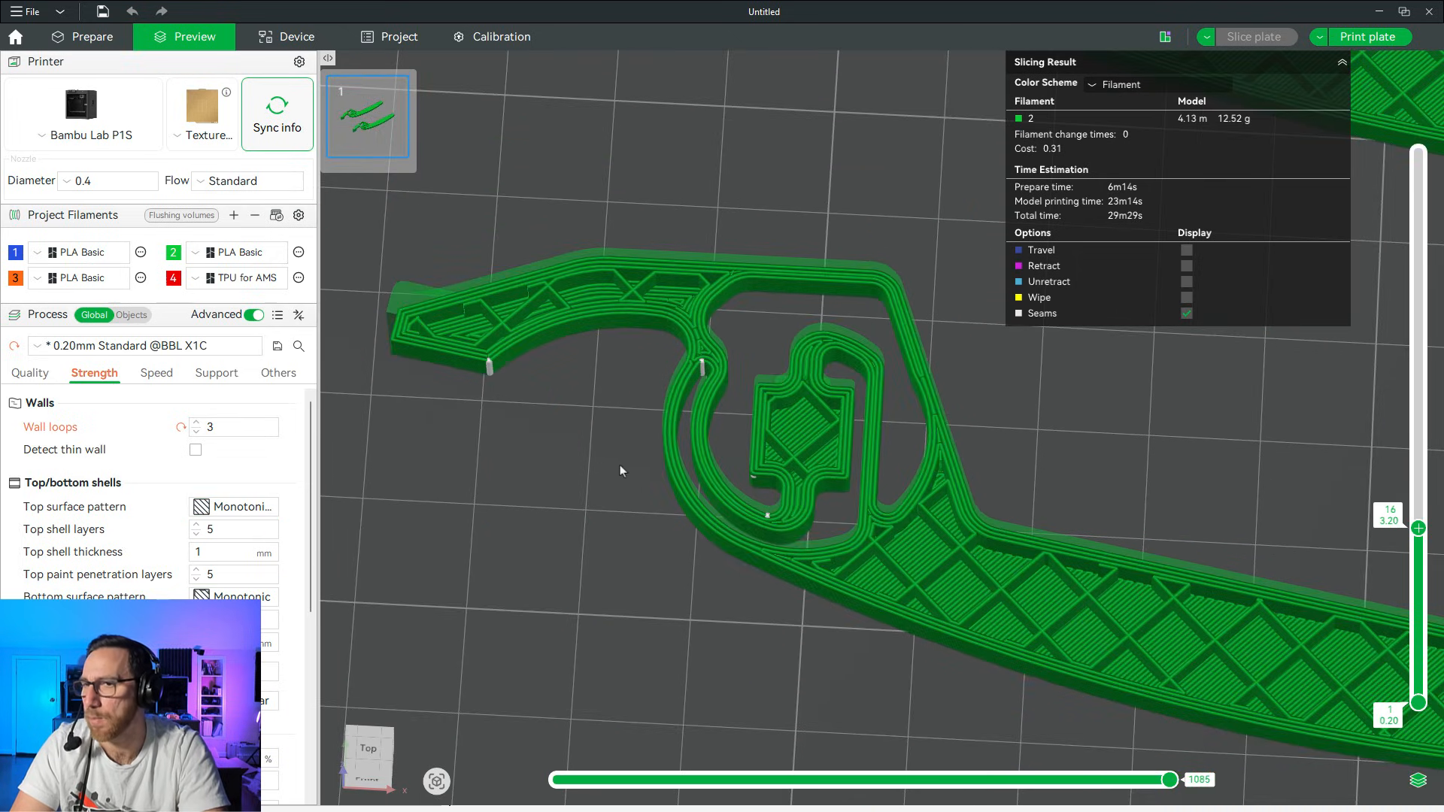
{"action": "right_click_drag", "start_coordinate": [621, 463], "coordinate": [499, 451]}
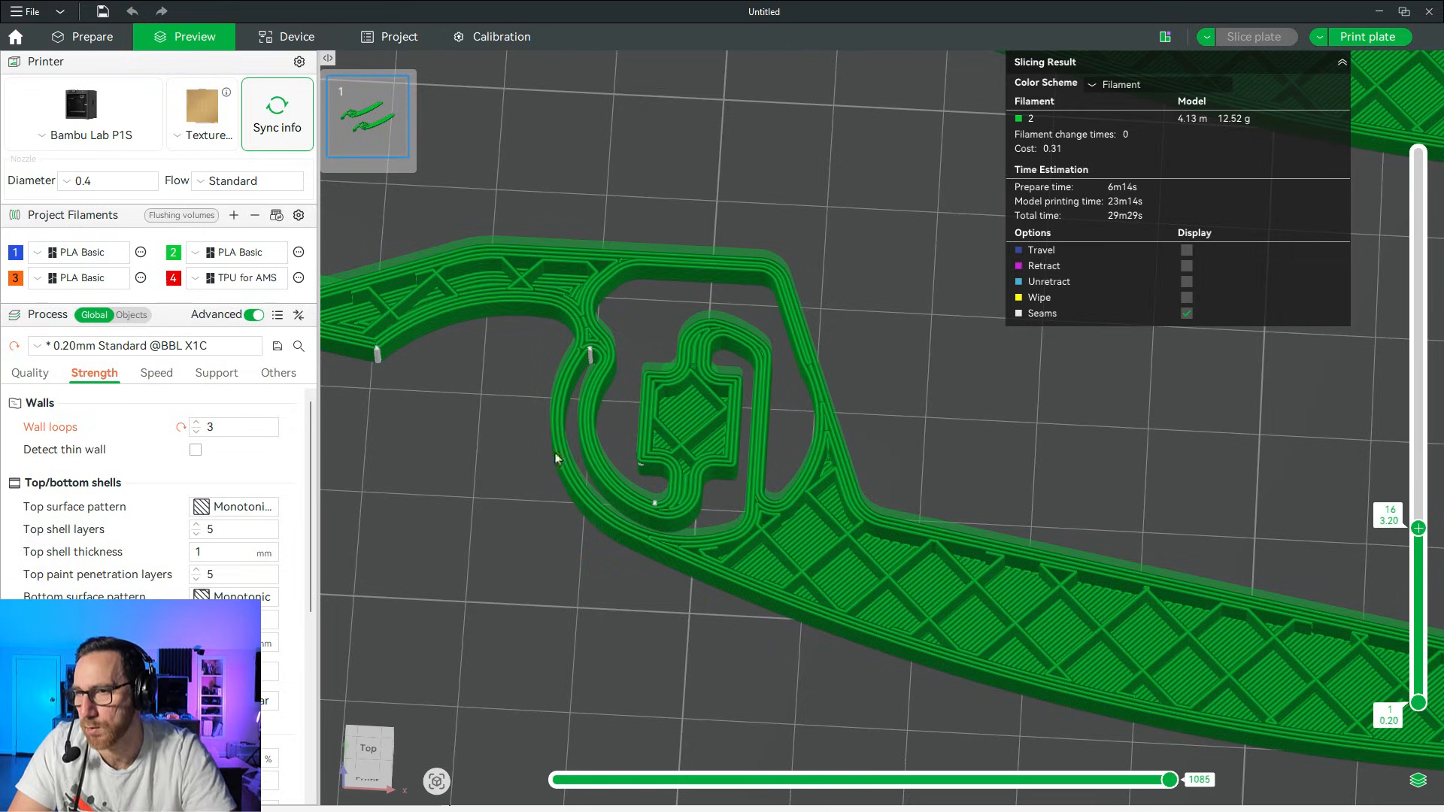
{"action": "left_click", "coordinate": [196, 423]}
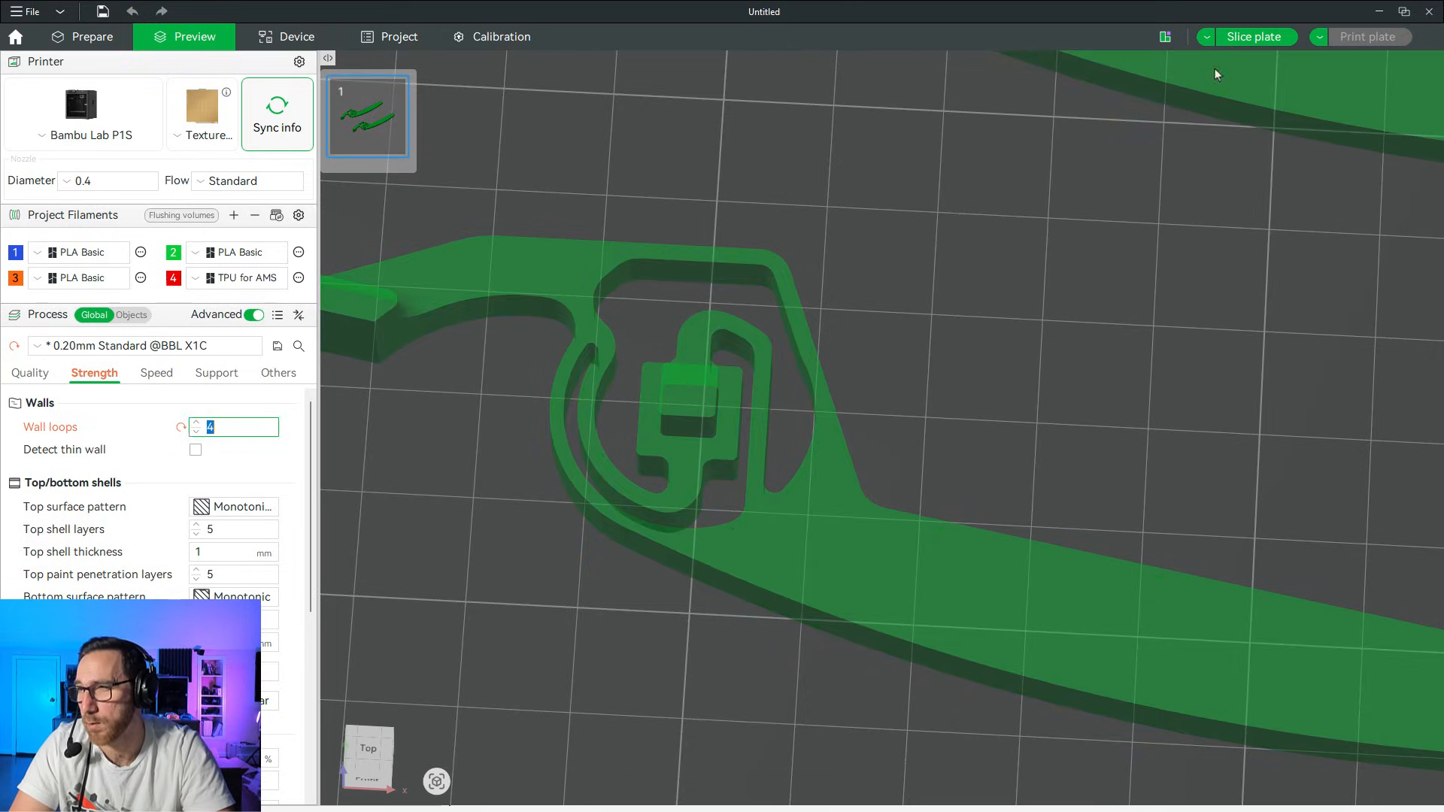
{"action": "left_click", "coordinate": [1233, 38]}
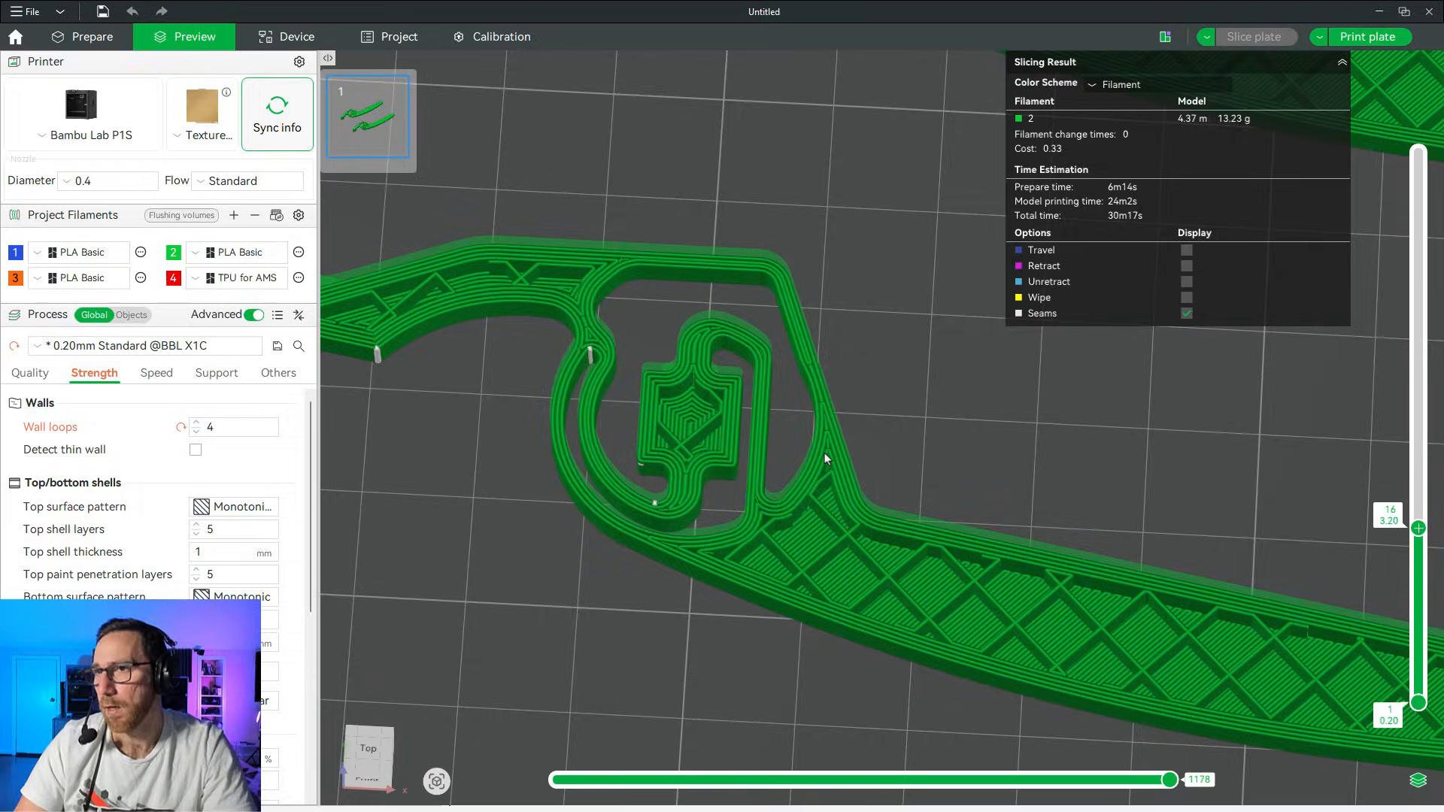
{"action": "left_click", "coordinate": [1379, 11]}
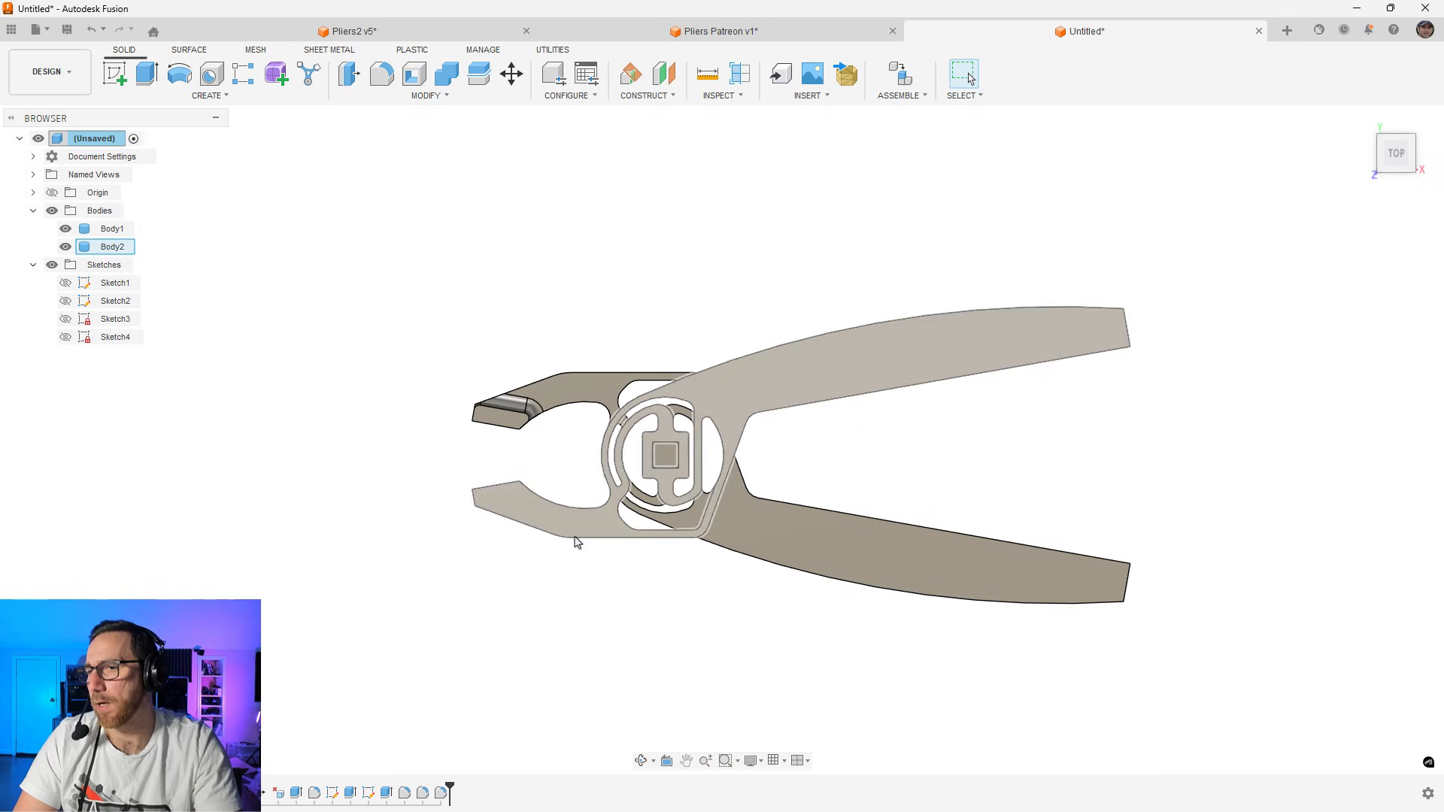